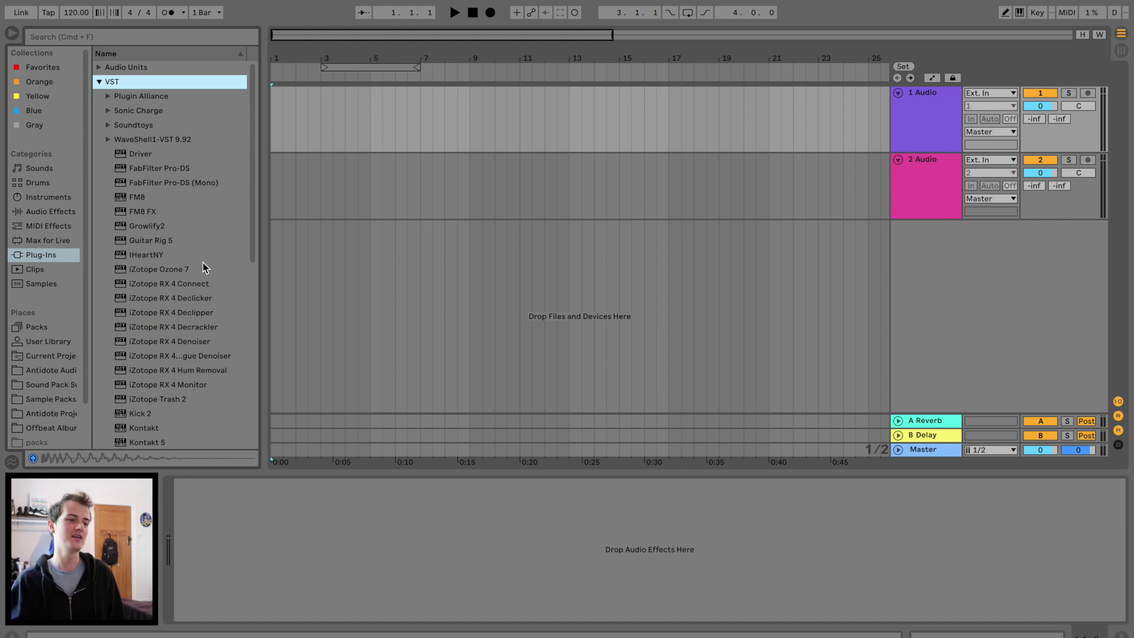
- Set the project tempo to 174 BPM
scroll(203, 268, down, 10)
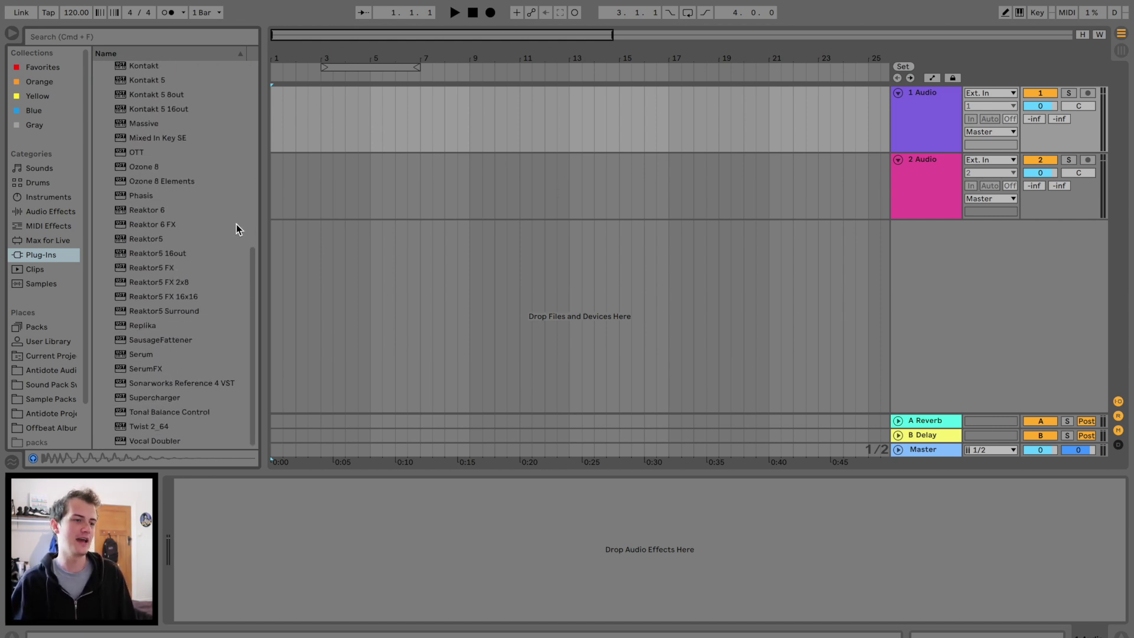
click(293, 214)
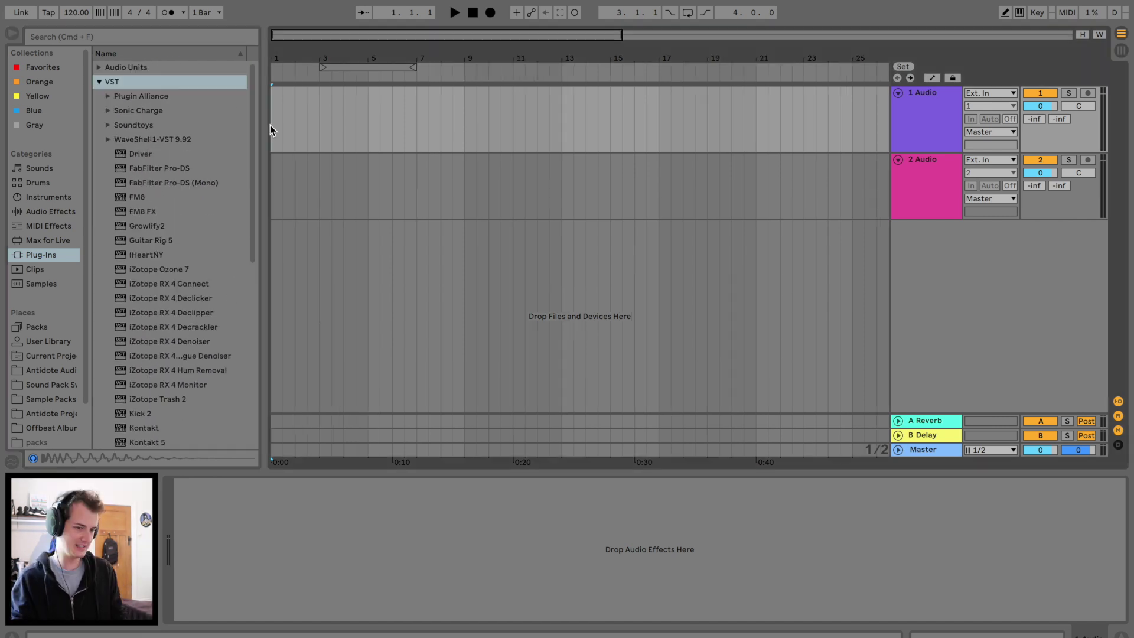
click(75, 12)
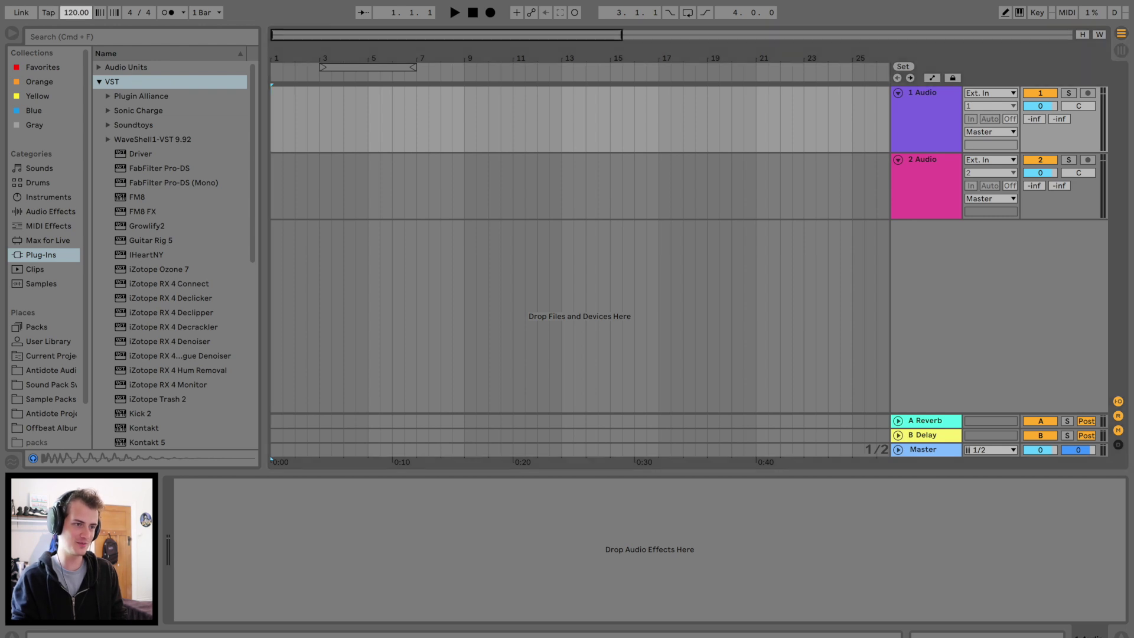
text(174)
key(Return)
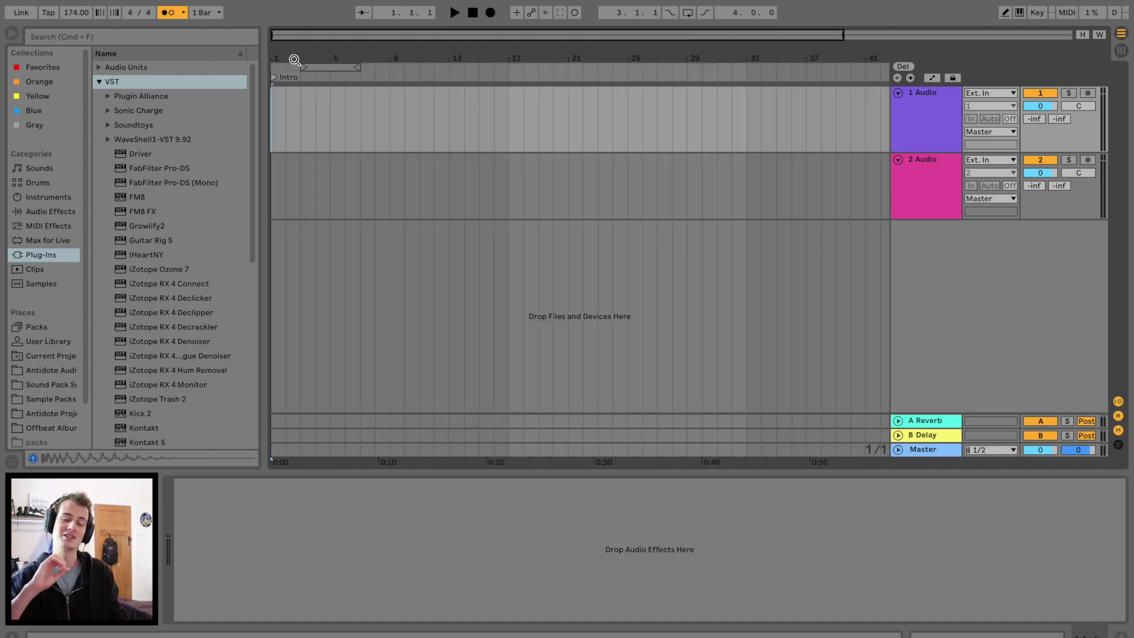
drag(294, 59, 287, 60)
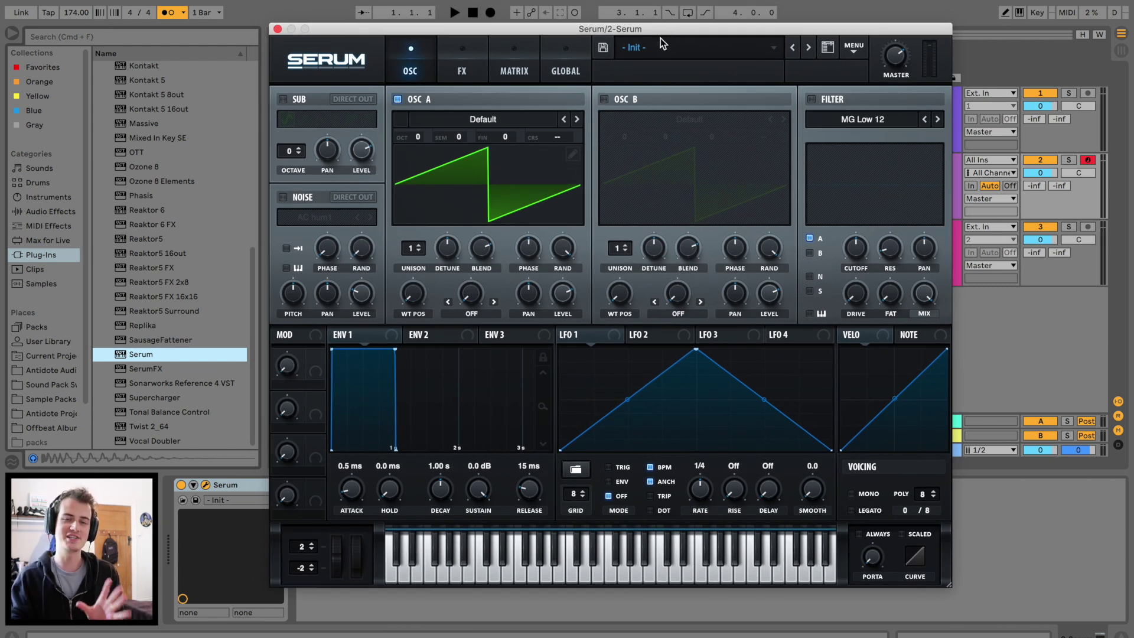
- Load the Antidote - Haunt wavetable from the Advent Wavetables into Serum's oscillator A
key(a)
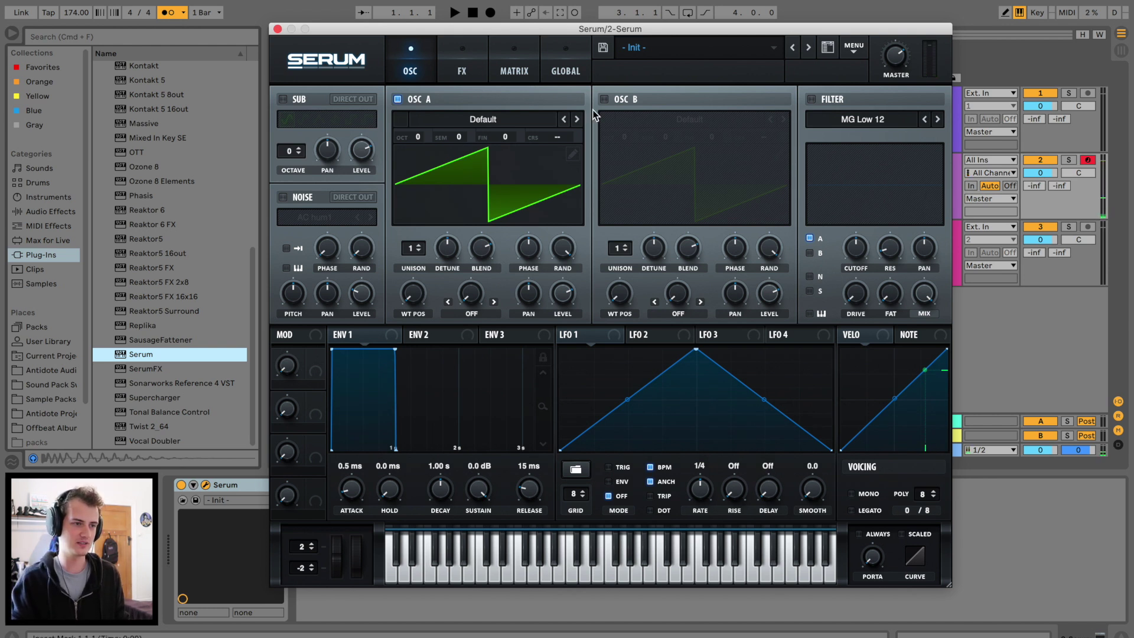
click(521, 119)
mouse_move(558, 164)
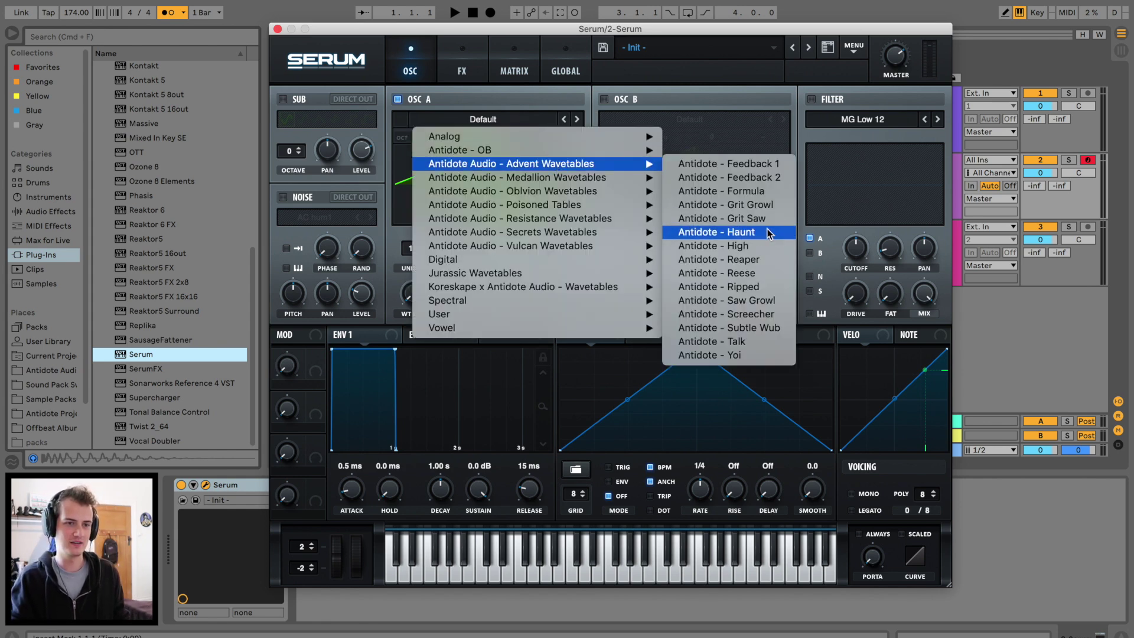
click(768, 230)
- Modulate oscillator A's wavetable position with LFO 1 and set the LFO rate to one bar
drag(422, 297, 428, 273)
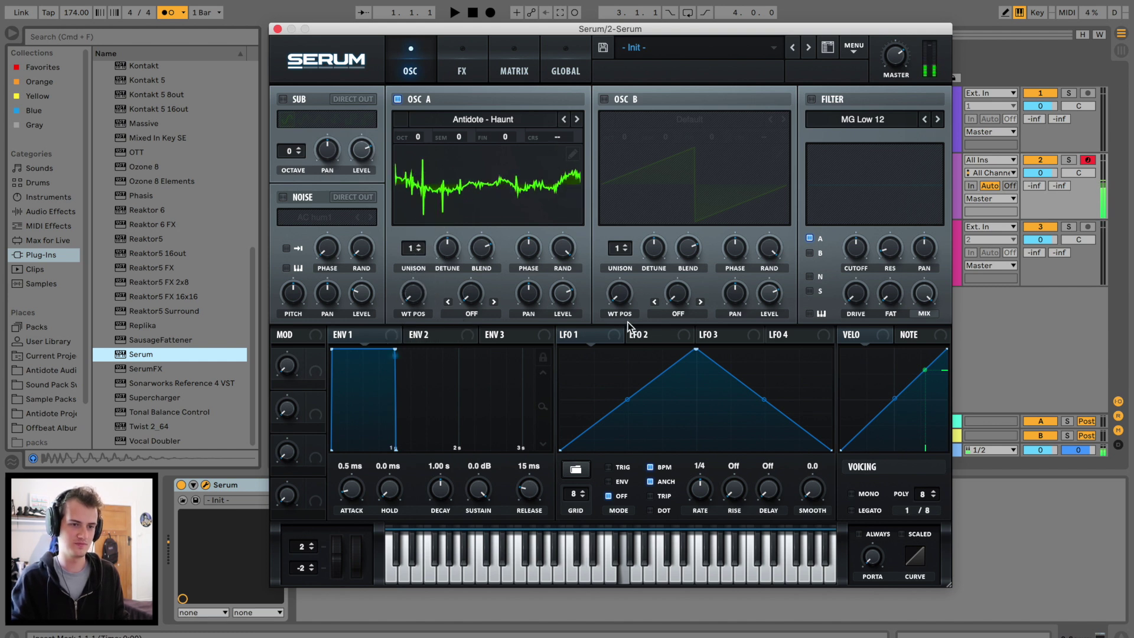
drag(563, 334, 413, 293)
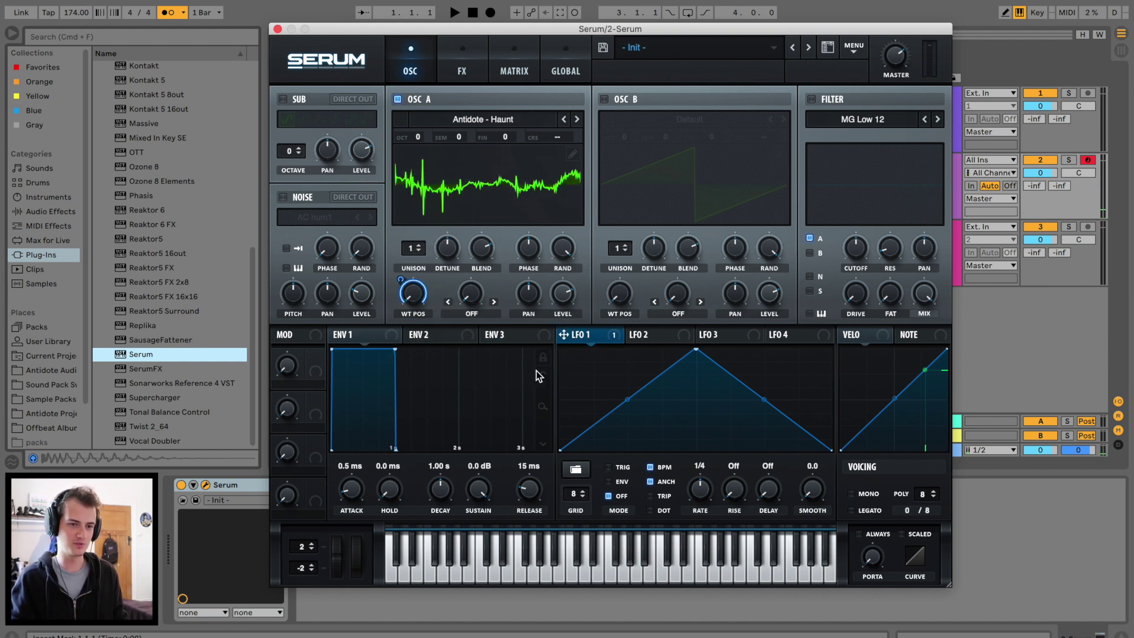
drag(714, 489, 695, 497)
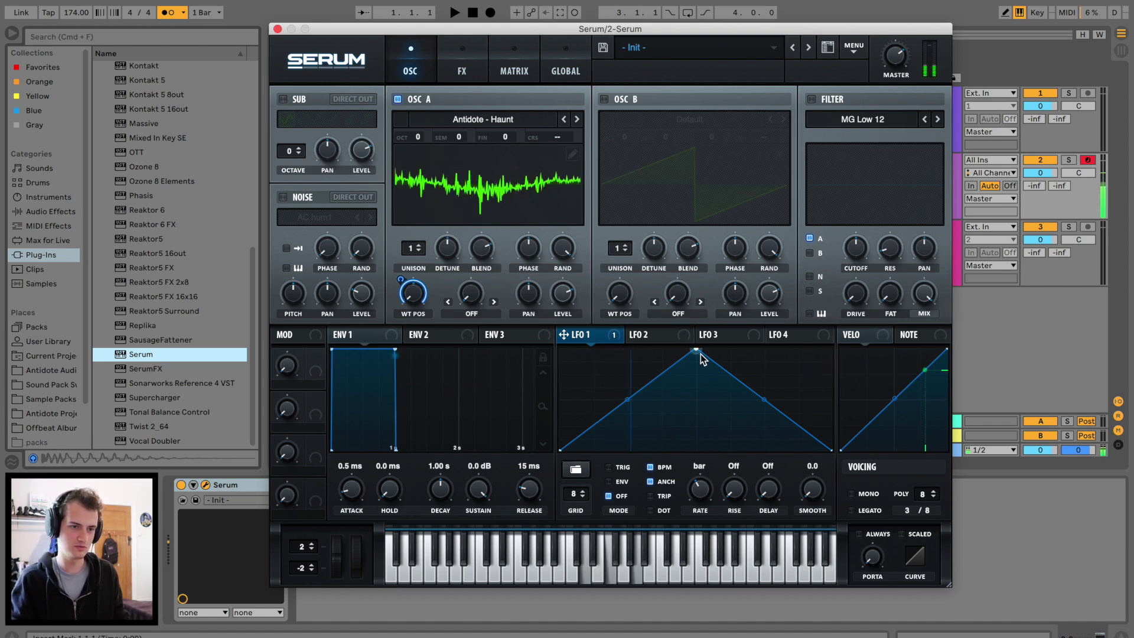
- Reshape LFO 1 with a vertical jump a quarter of the way in, leading to a flat plateau up to the midpoint
right_click(617, 405)
click(611, 411)
drag(611, 408, 614, 364)
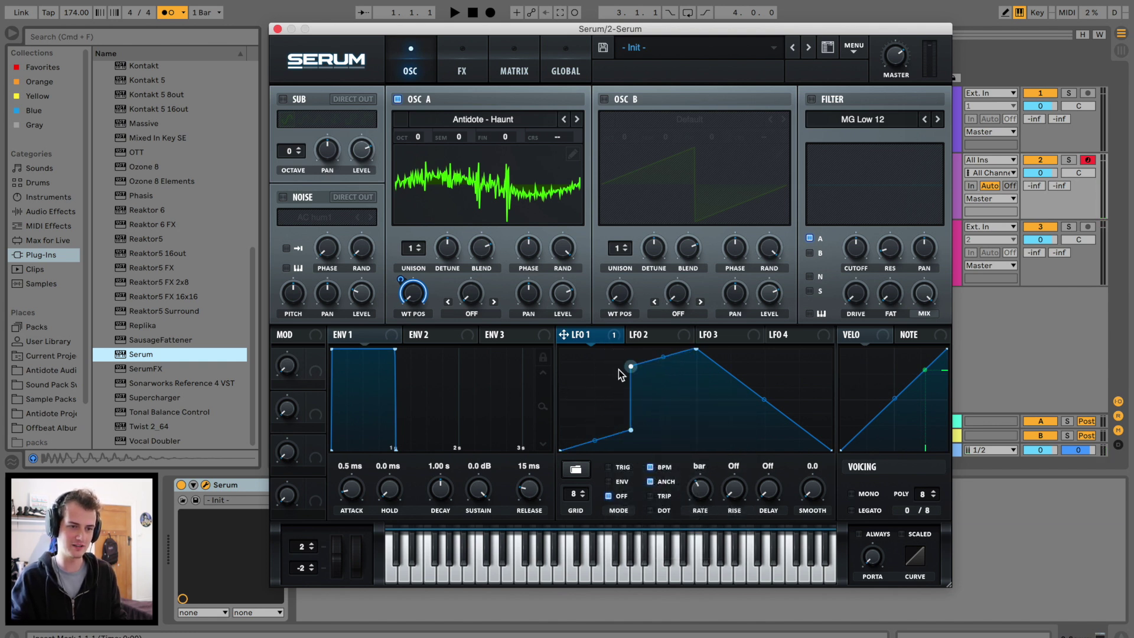
drag(632, 431, 630, 423)
drag(697, 352, 697, 368)
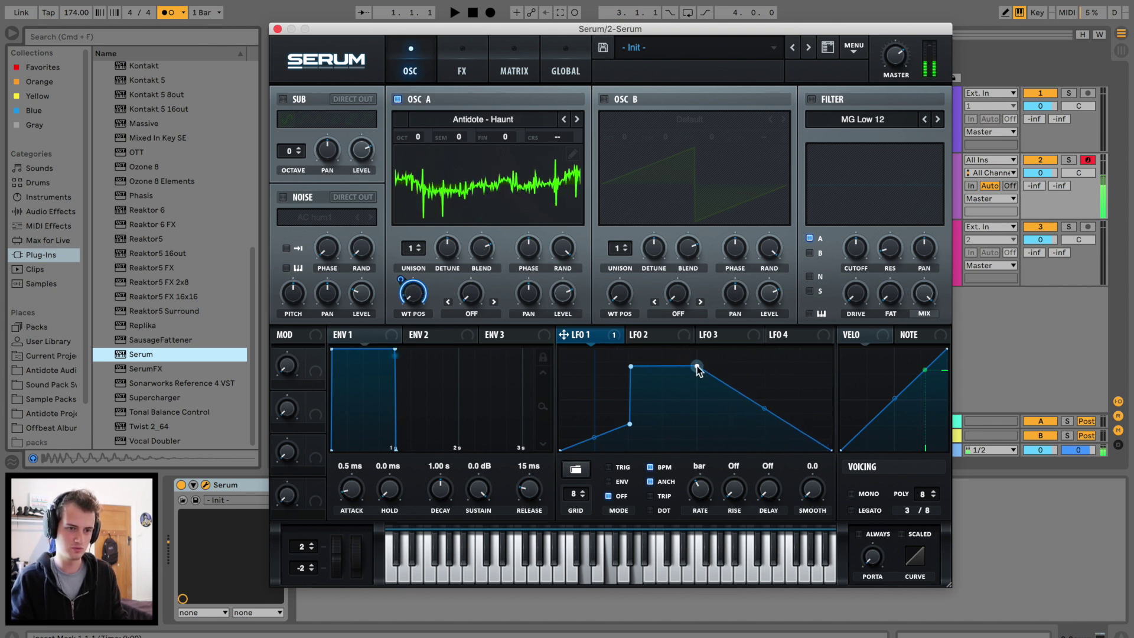
- Shift LFO 1's jump and plateau later, add an early curved bump and extra points on the falling slope, and use TRIG mode
right_click(766, 409)
click(646, 411)
double_click(658, 415)
double_click(630, 366)
drag(697, 366, 660, 366)
double_click(731, 381)
drag(731, 380, 729, 367)
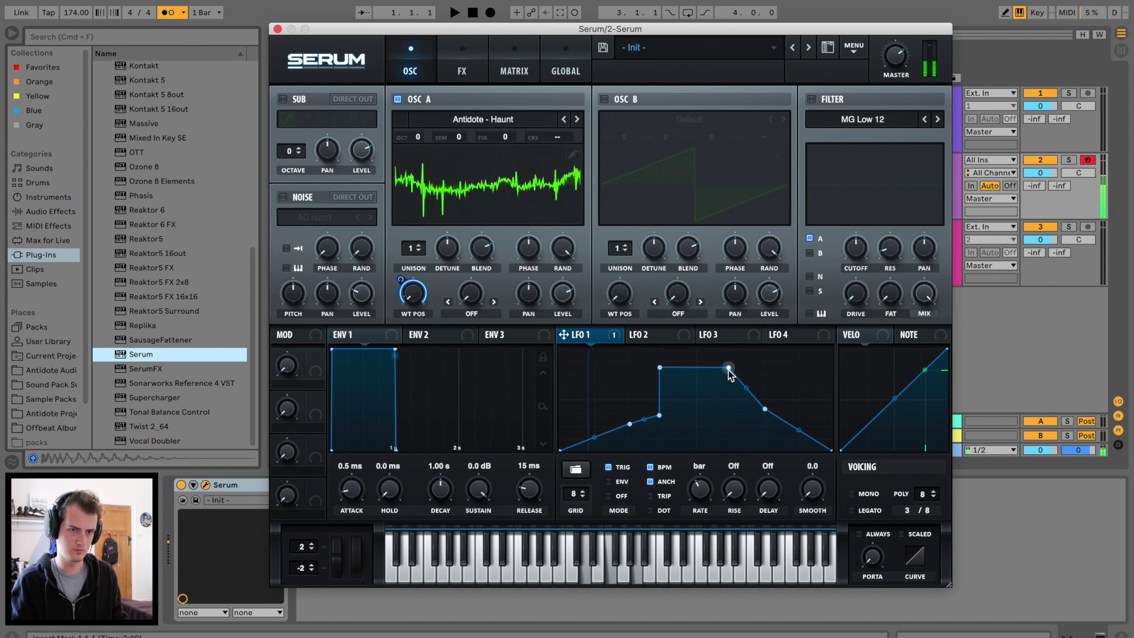
drag(798, 430, 799, 414)
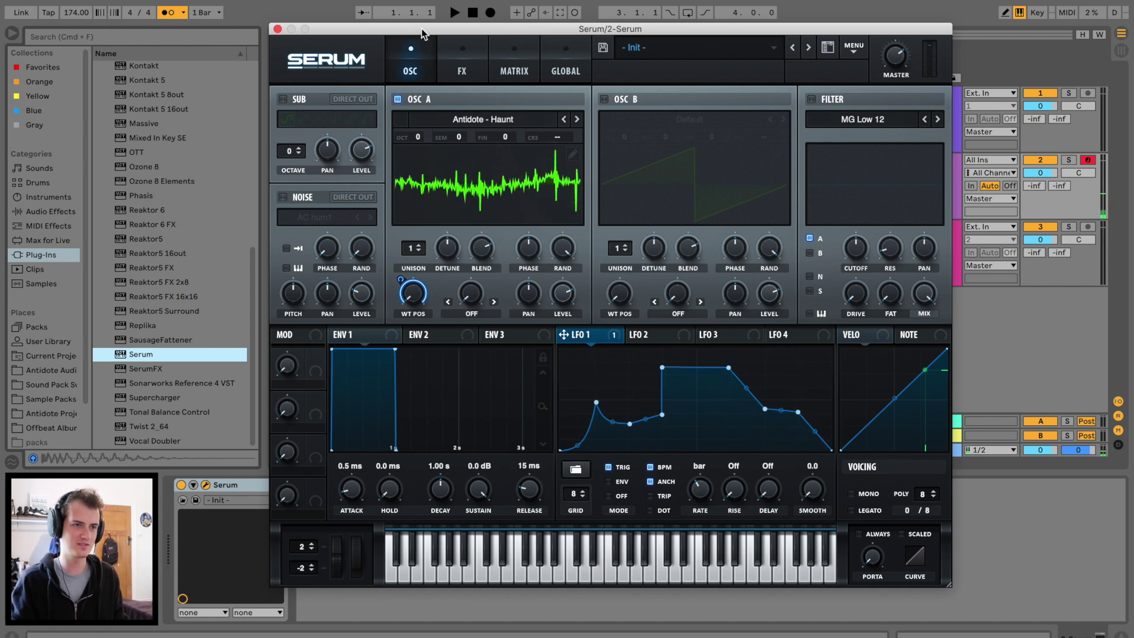
- Create an empty two-bar MIDI clip at the start of the Serum track
drag(422, 33, 448, 201)
scroll(415, 176, left, 3)
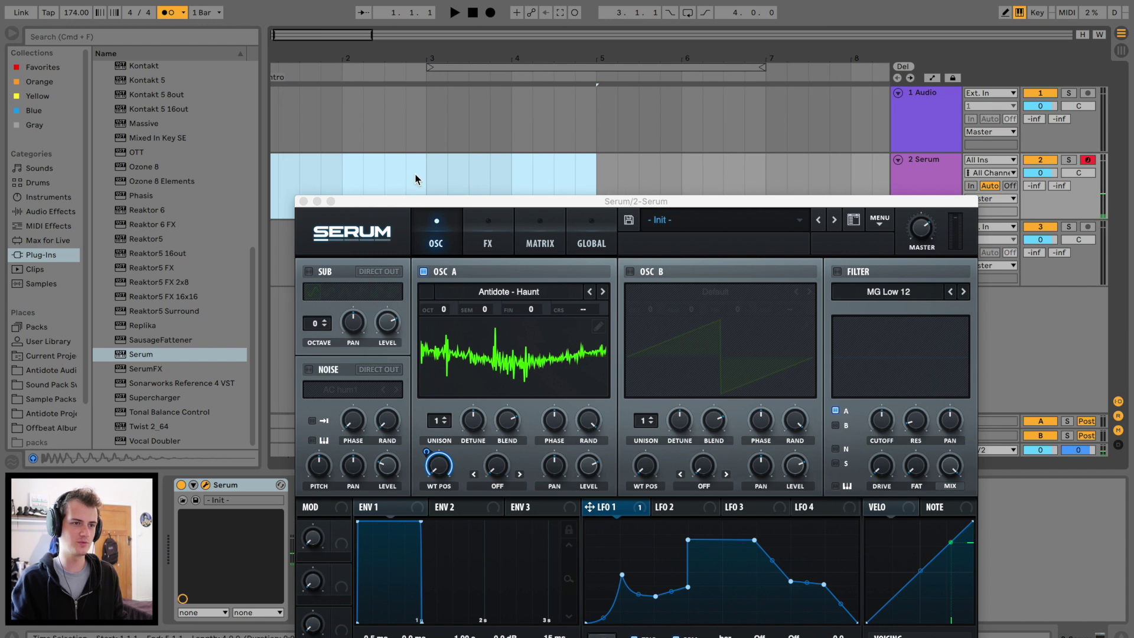
drag(437, 166, 78, 160)
key(super+shift+m)
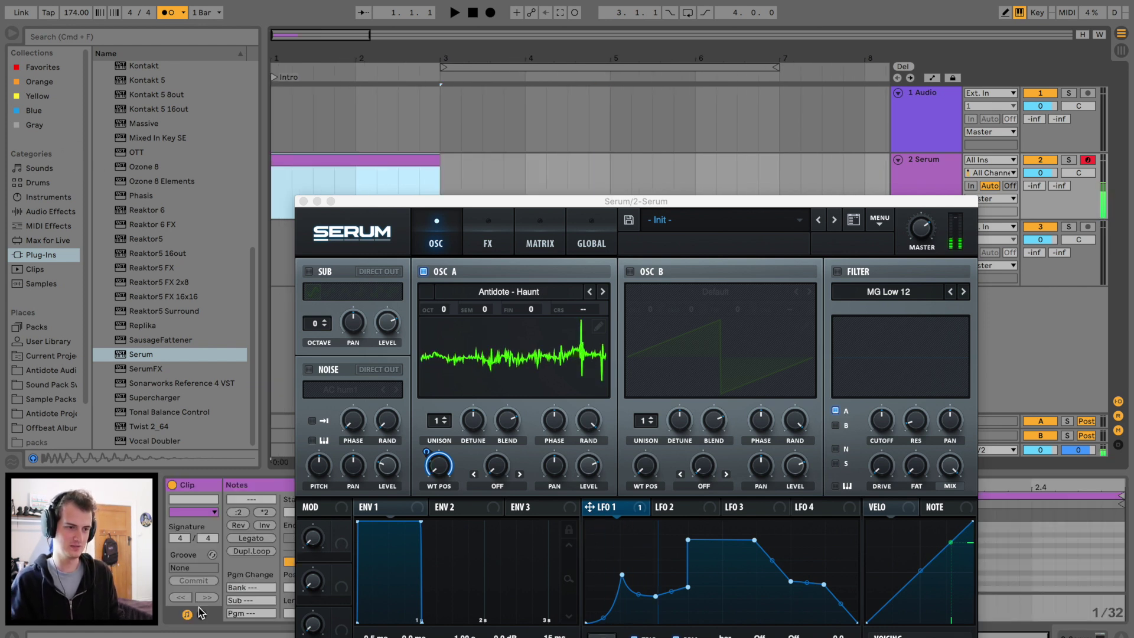
- Enlarge the note editor and add a D#2 note spanning the full two-bar clip
click(303, 201)
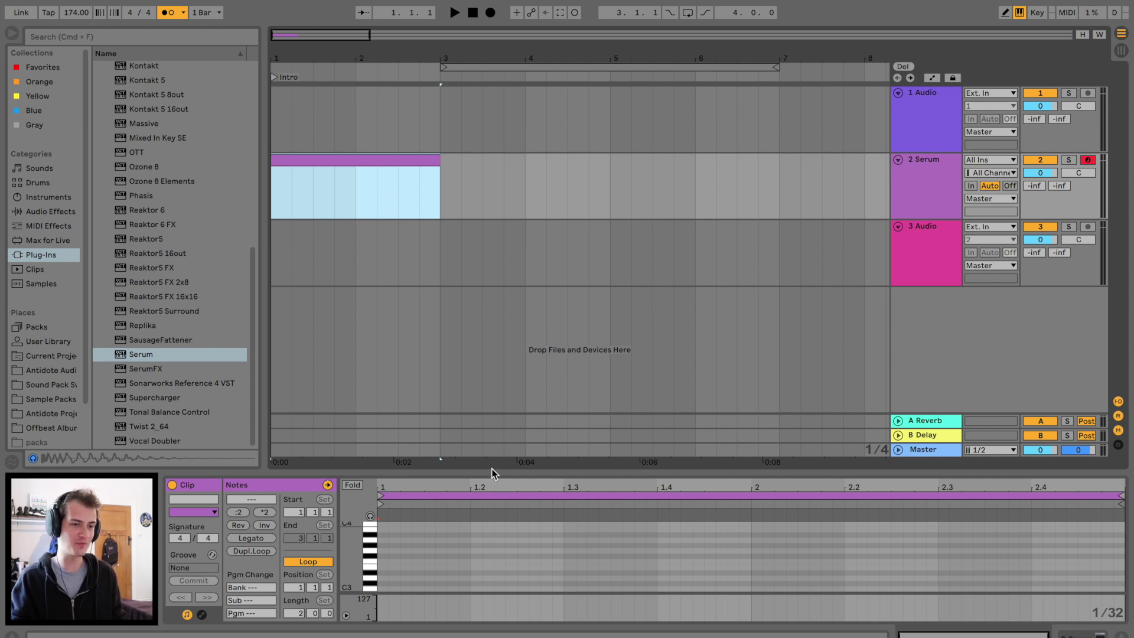
drag(519, 473, 511, 272)
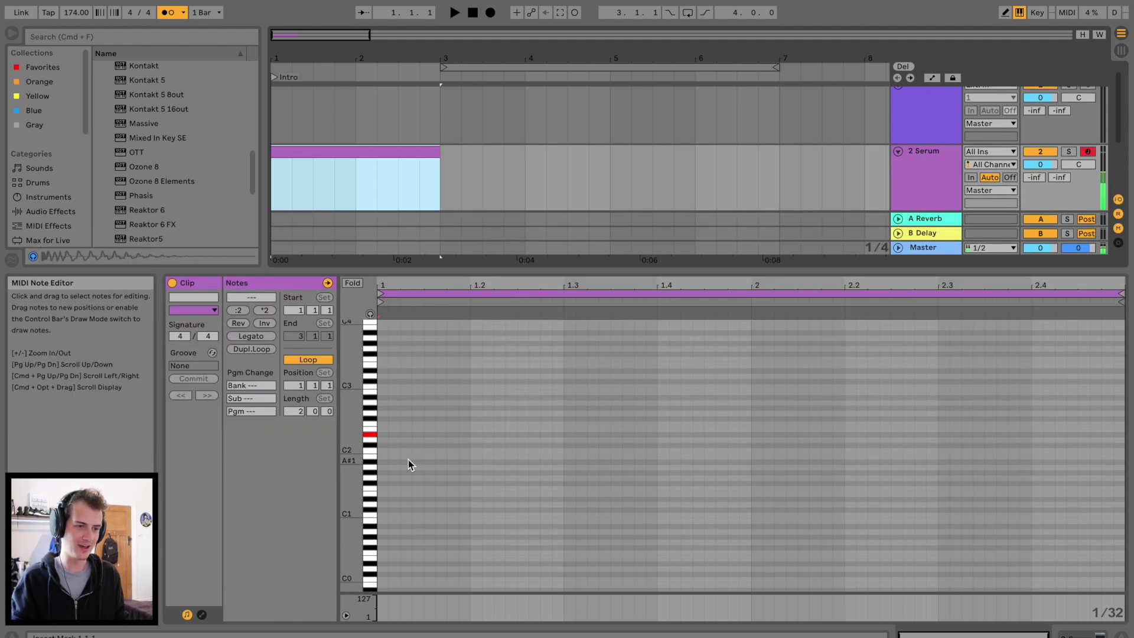
double_click(387, 436)
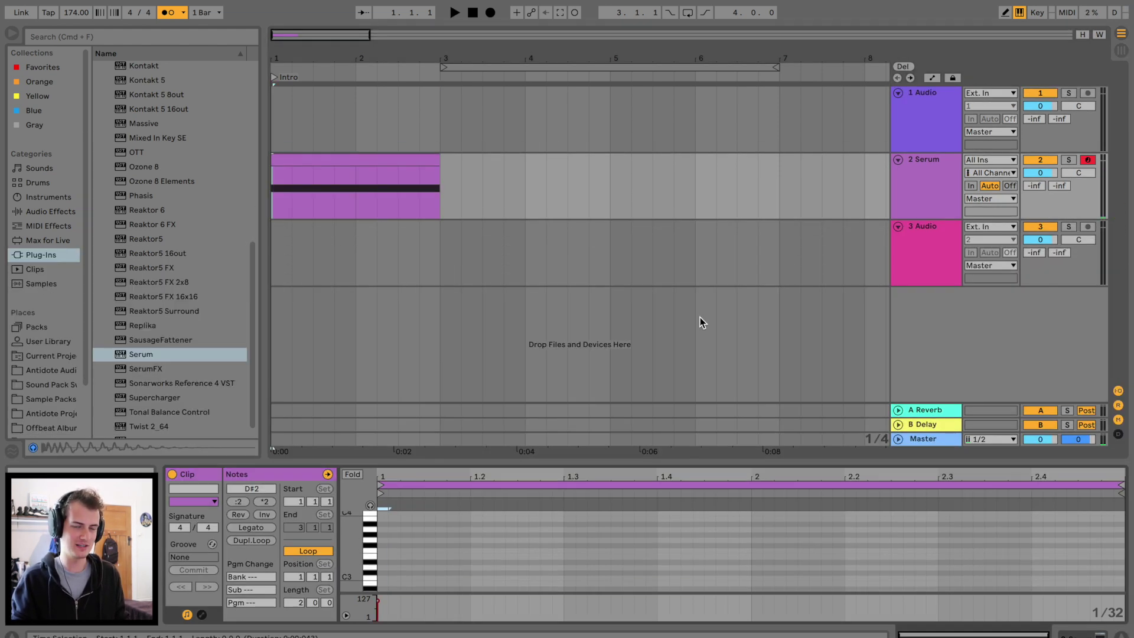
- Reopen the Serum window and loop playback over the two-bar clip
key(space)
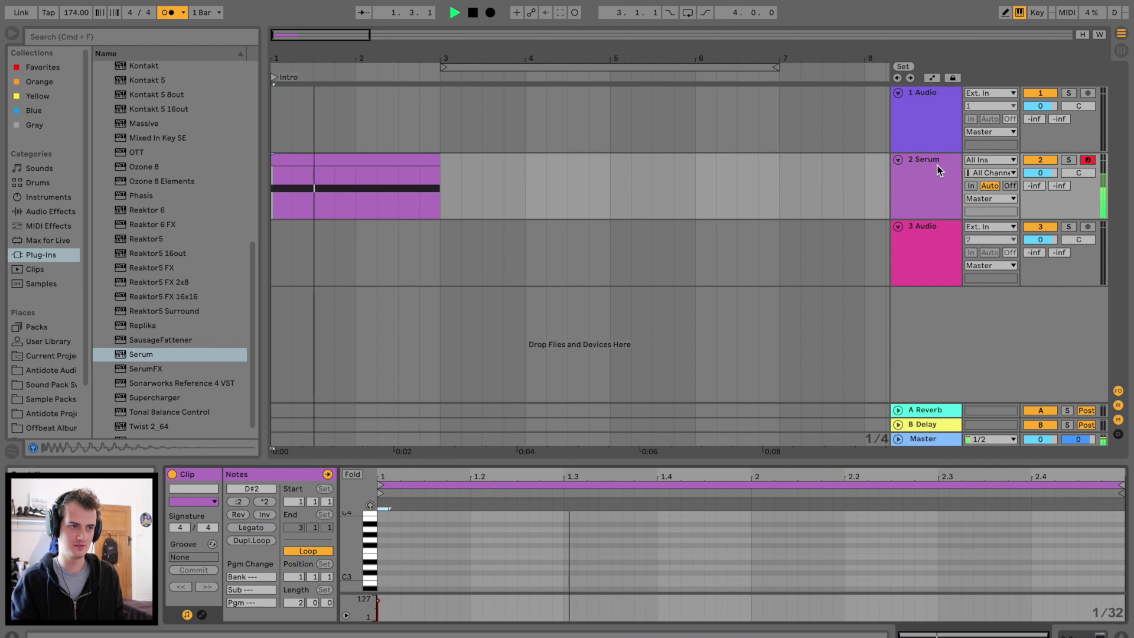
click(936, 167)
click(205, 484)
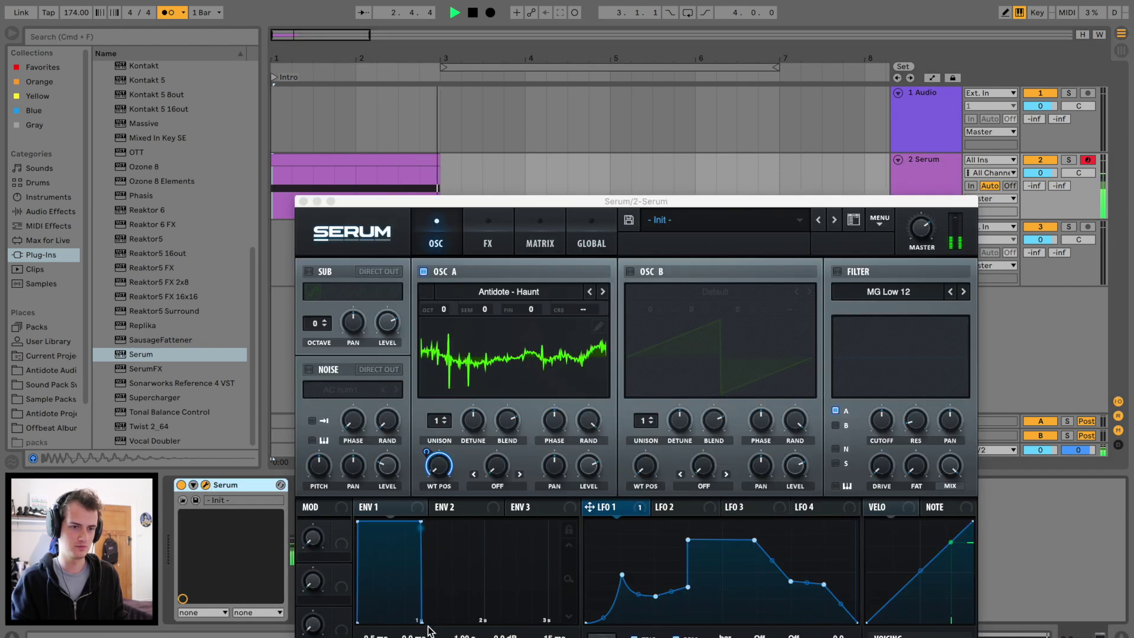
key(space)
drag(690, 211, 772, 165)
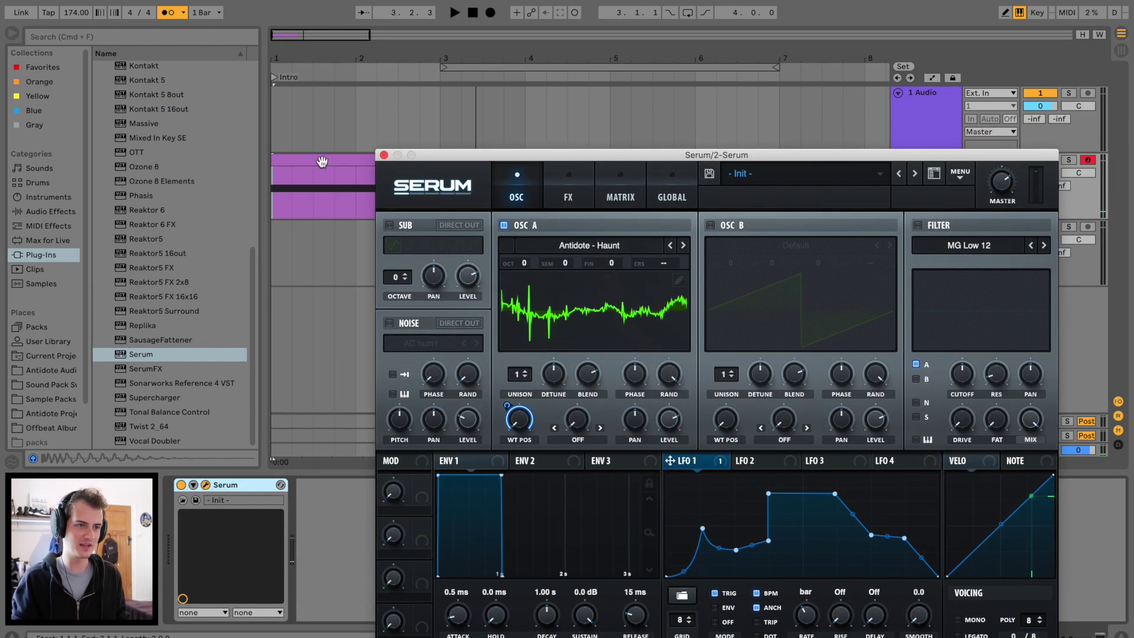
click(322, 161)
key(ctrl+l)
key(space)
- Add a sharp dip followed by a peak near the end of LFO 1's curve
drag(532, 155, 423, 63)
mouse_move(795, 425)
mouse_down()
mouse_move(787, 397)
mouse_move(797, 403)
mouse_move(780, 421)
mouse_move(792, 445)
mouse_up()
double_click(819, 401)
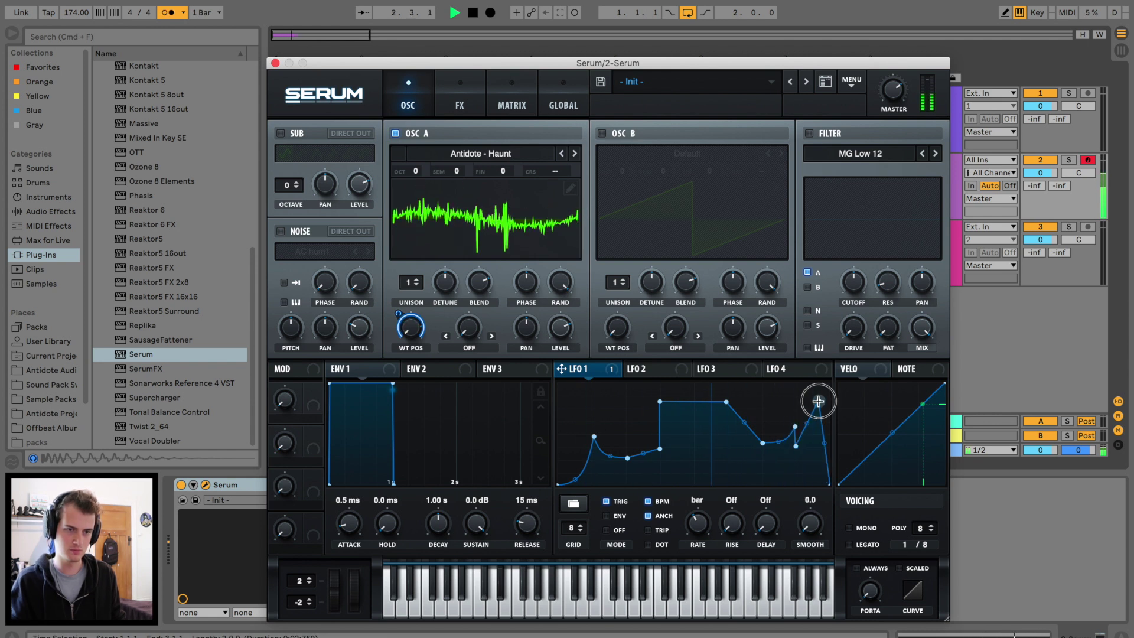
- Enable oscillator B and load the Antidote - Screecher wavetable into it
click(602, 133)
key(space)
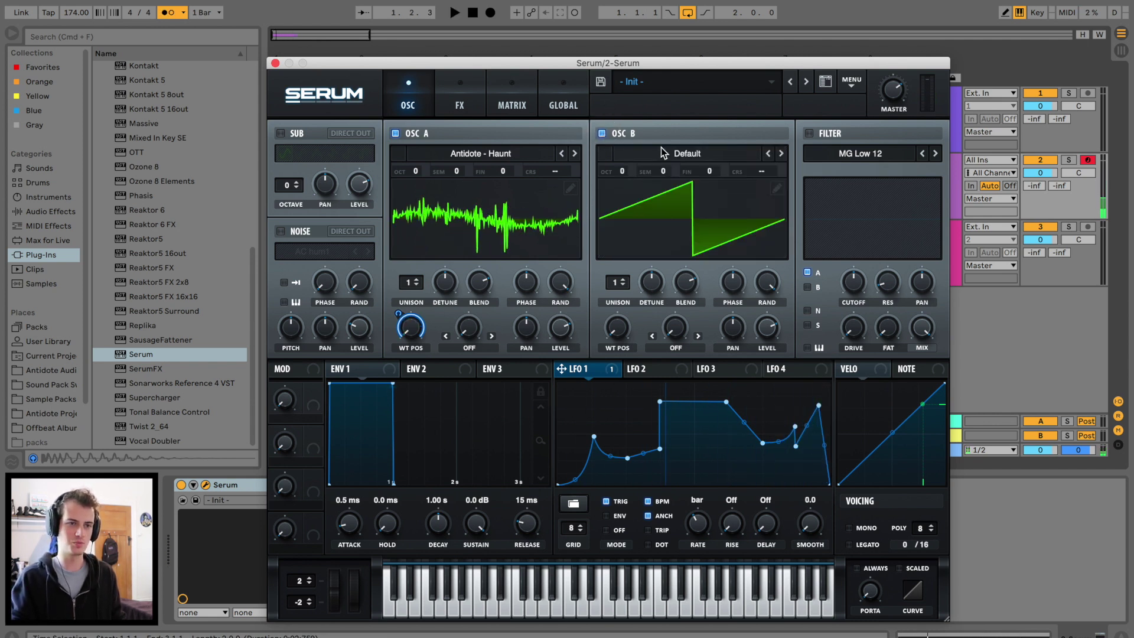
click(680, 152)
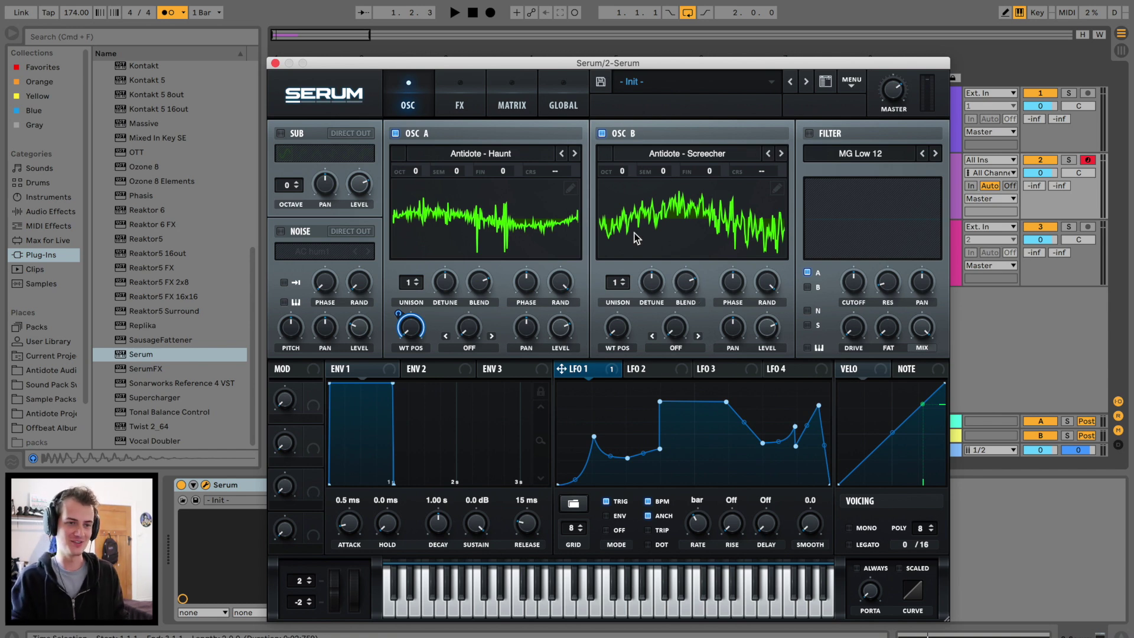
- Modulate oscillator B's wavetable position with LFO 1 and set its octave to -1
key(space)
drag(622, 343, 600, 407)
key(space)
key(space)
drag(620, 172, 621, 201)
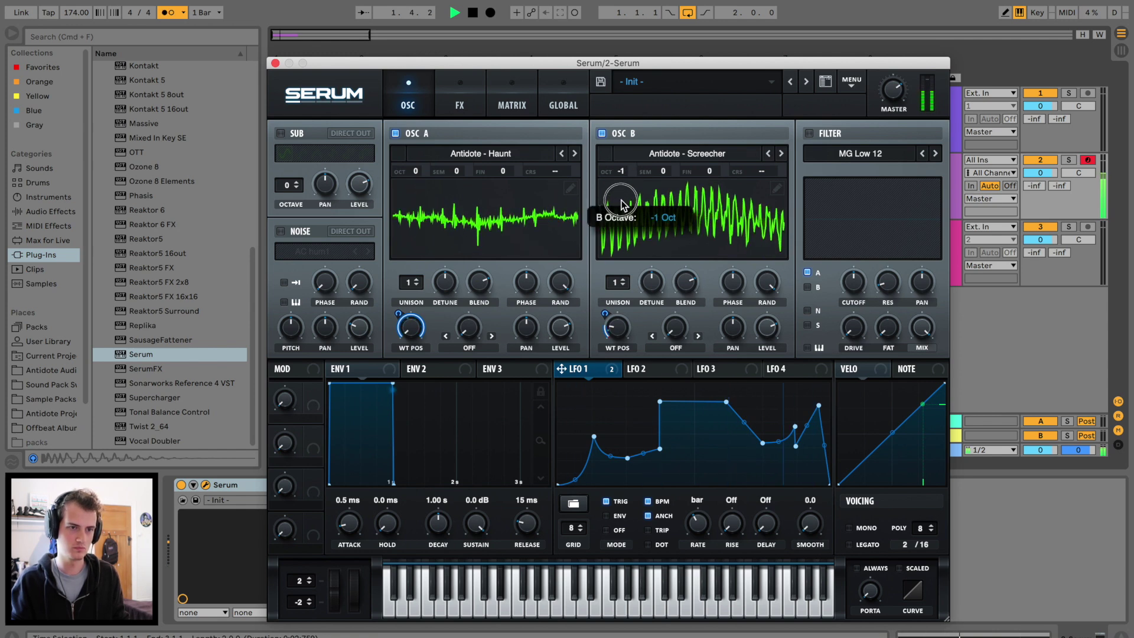
- Enable Serum's Distortion effect in Tube mode and adjust its drive during playback
click(459, 106)
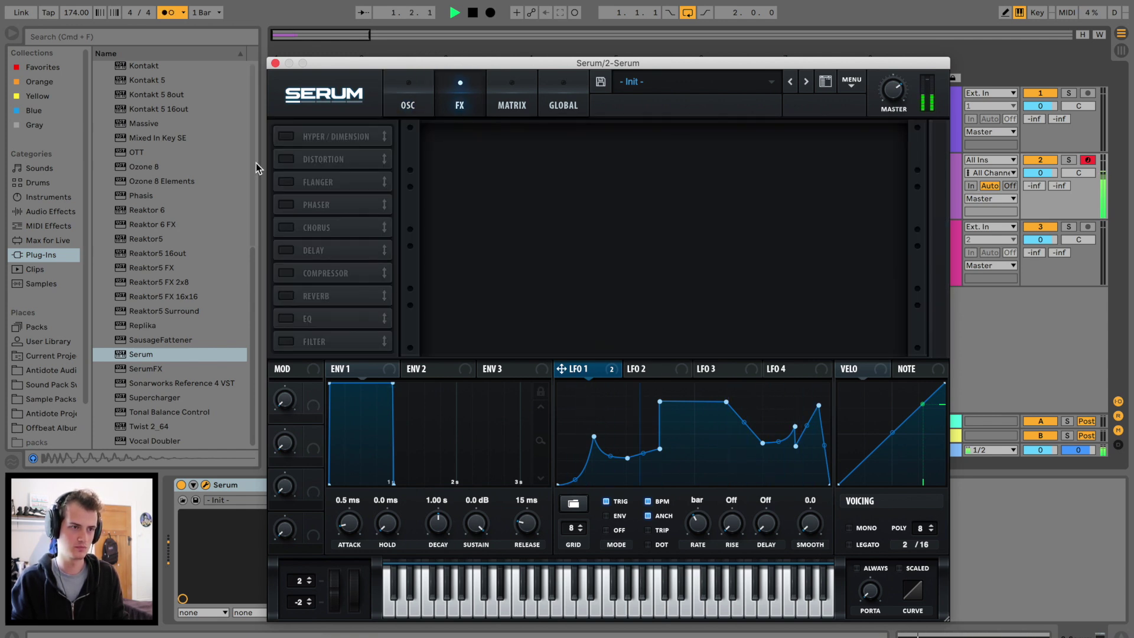
click(323, 159)
drag(769, 143, 777, 17)
click(168, 11)
drag(766, 145, 766, 175)
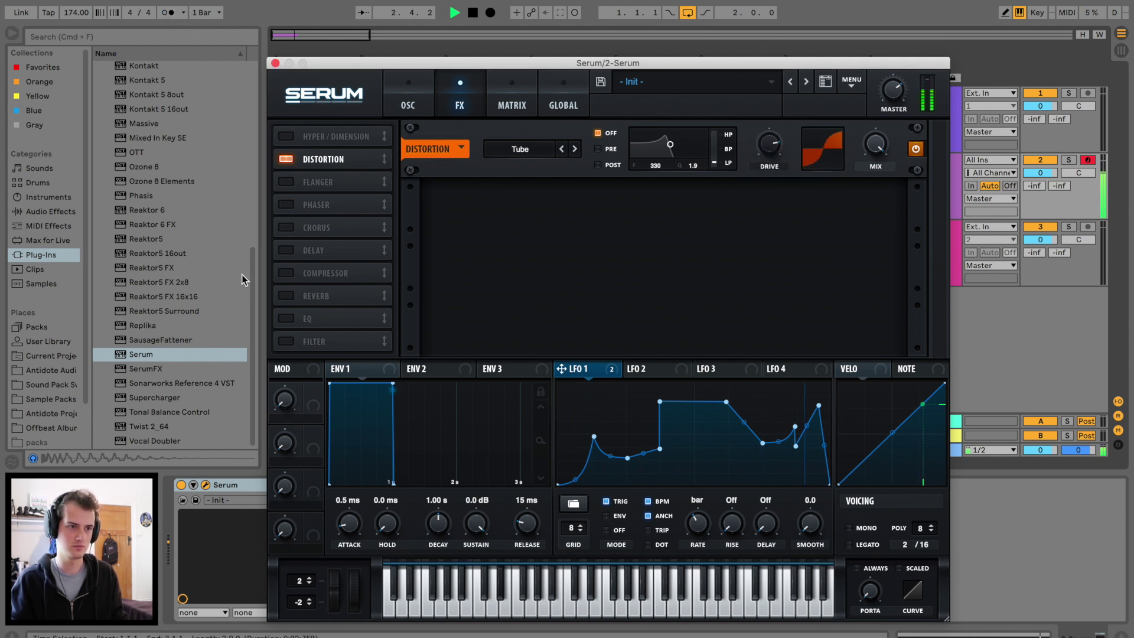
- Enable the Delay and Filter effects, with the filter set to MG Low 24 and its cutoff adjusted by ear
click(291, 254)
click(287, 342)
drag(625, 271, 668, 213)
click(586, 271)
click(583, 268)
click(583, 269)
mouse_move(617, 270)
mouse_down()
mouse_move(617, 243)
mouse_move(620, 258)
mouse_up()
key(space)
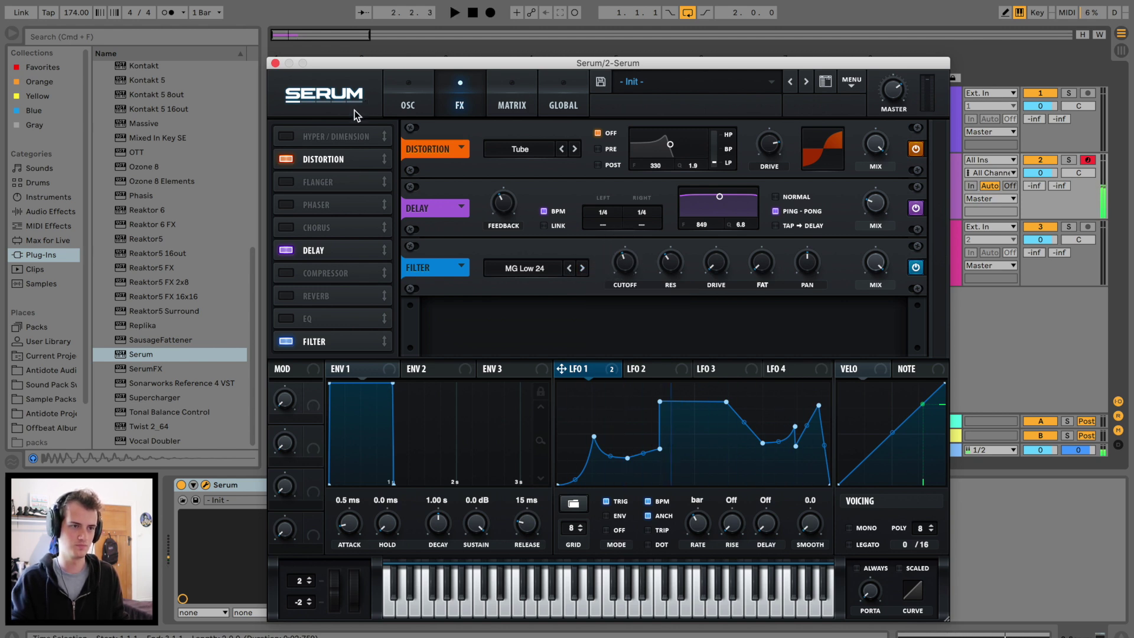
- Enable Hyper/Dimension with the hyper mix at about 24%, and adjust the dimension size and mix
click(287, 138)
key(space)
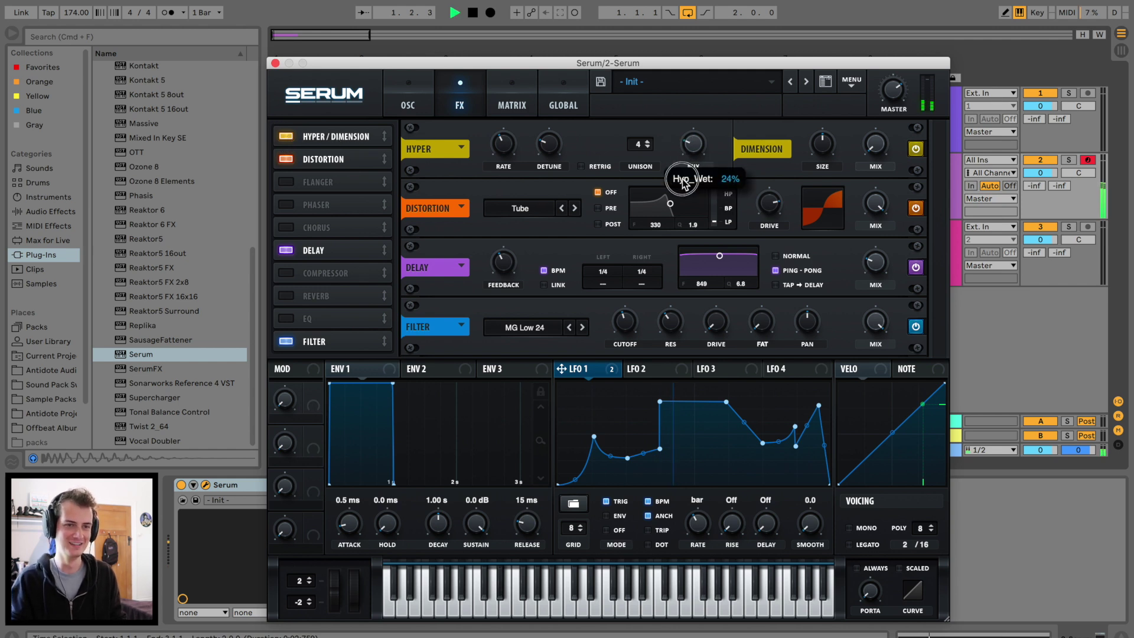
drag(814, 151, 843, 127)
key(space)
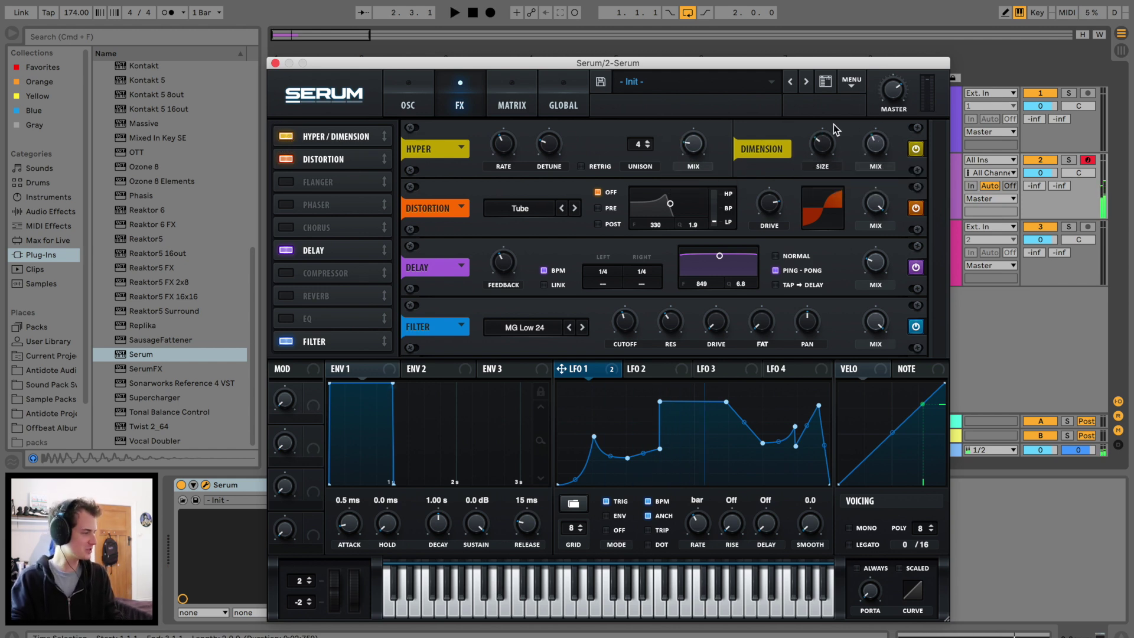
- Duplicate the Serum track with its clip and solo the copy
click(275, 62)
click(923, 167)
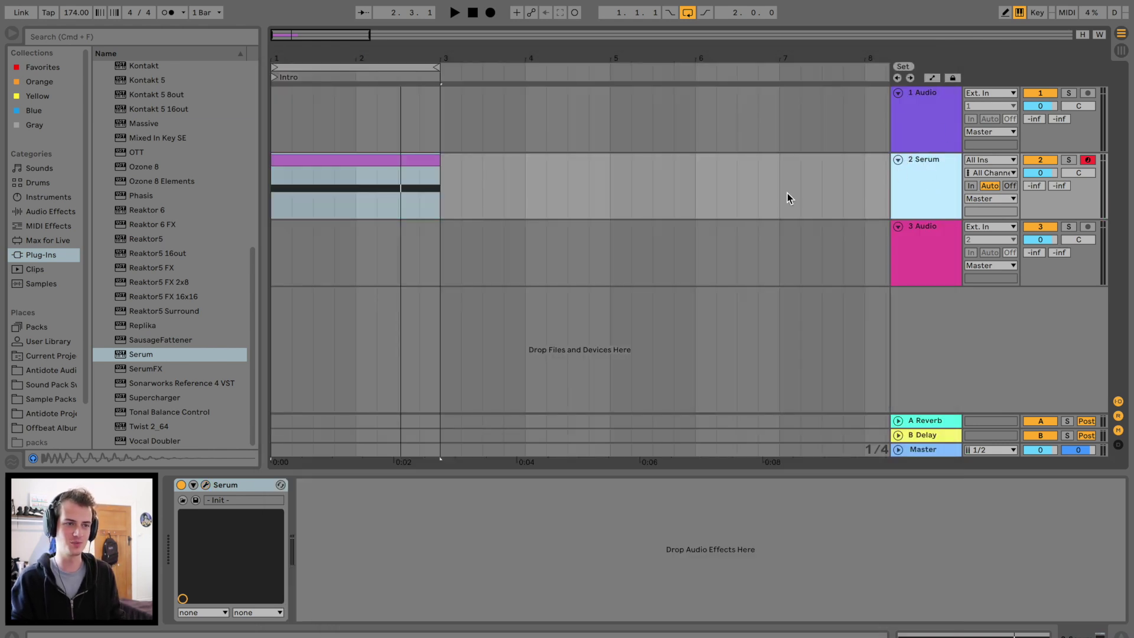
key(super+d)
click(921, 233)
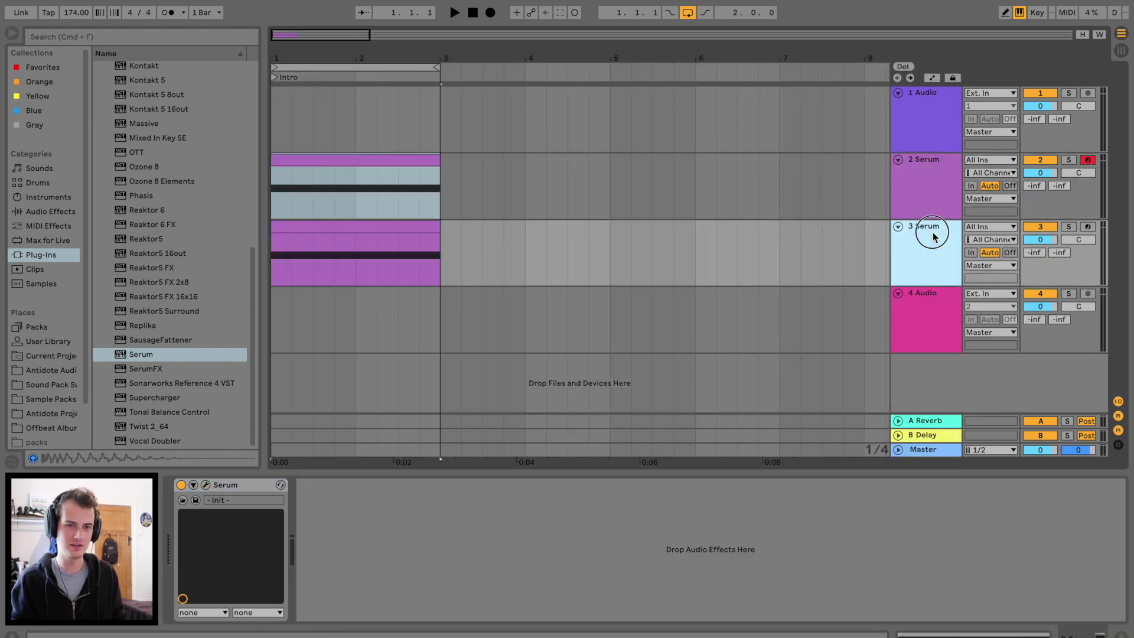
click(1068, 227)
- Open Serum on the duplicated track and raise oscillator B's octave to 0 during playback
click(519, 397)
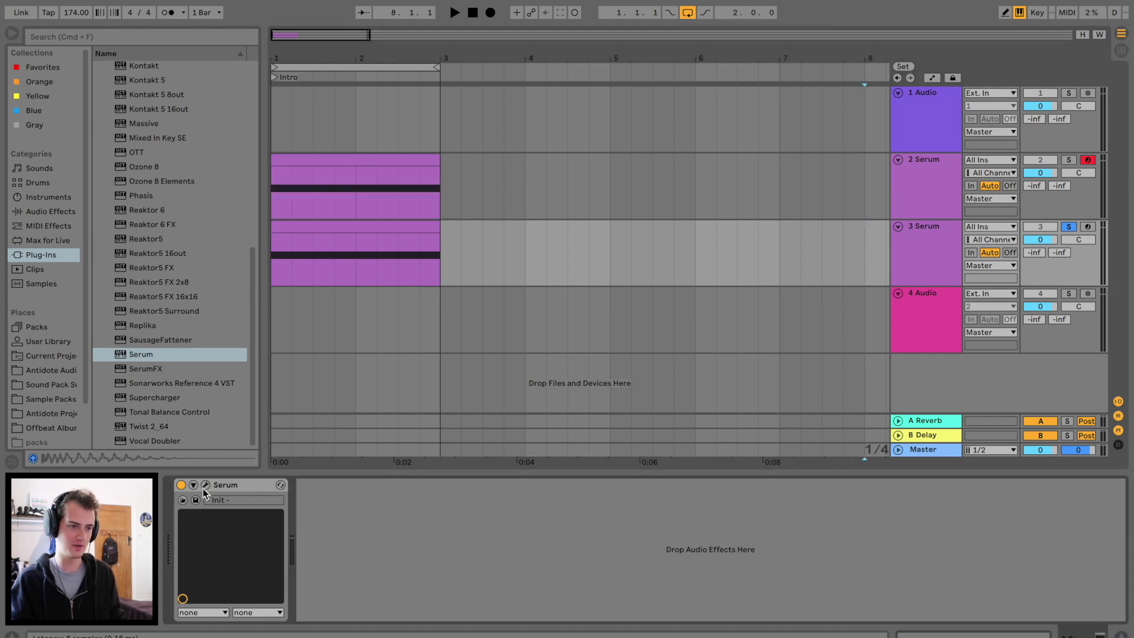
key(super+alt+p)
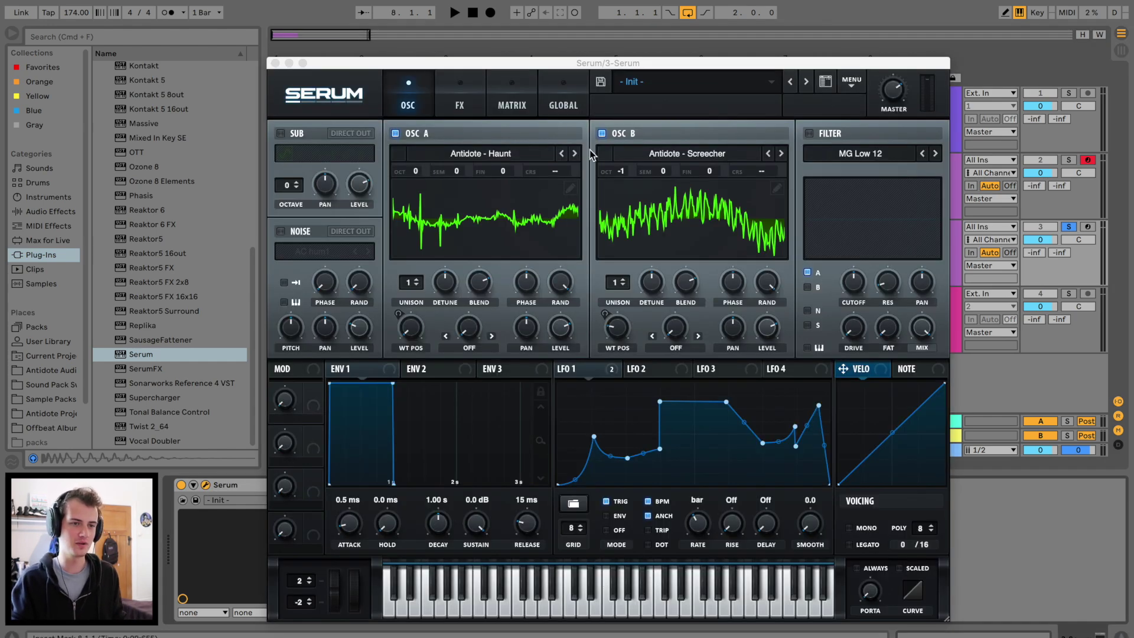
click(482, 106)
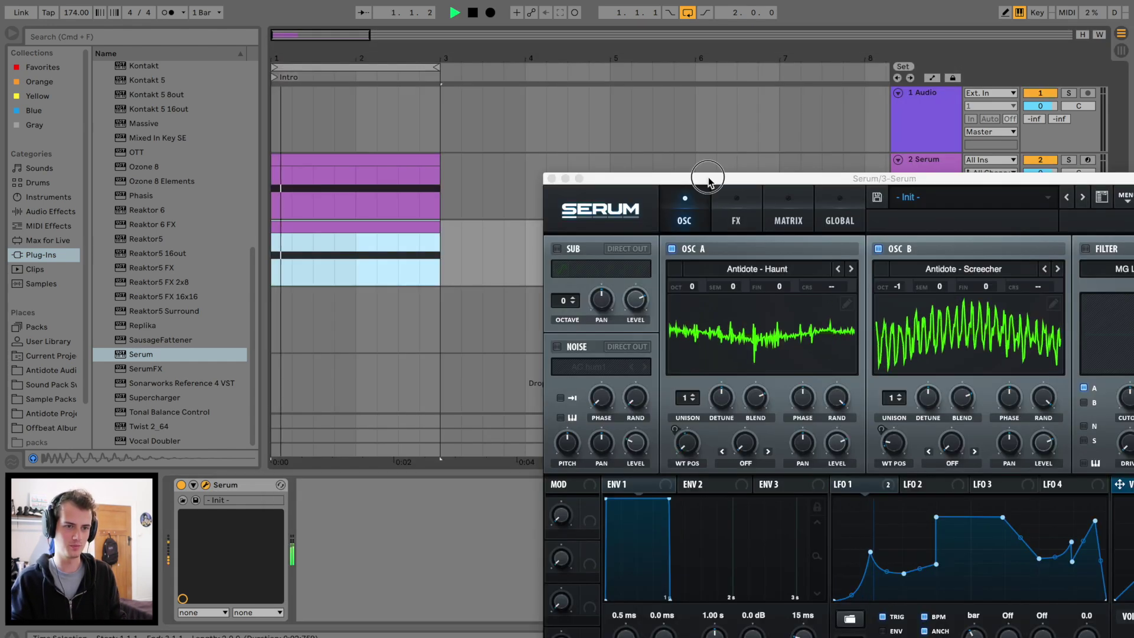
drag(709, 182, 391, 38)
mouse_move(584, 146)
mouse_down()
mouse_move(591, 96)
mouse_move(590, 126)
mouse_up()
- Set the unison to 9 voices on oscillator A and 3 on oscillator B, and lower oscillator B's level
drag(579, 256, 581, 234)
drag(375, 255, 376, 224)
drag(580, 255, 587, 306)
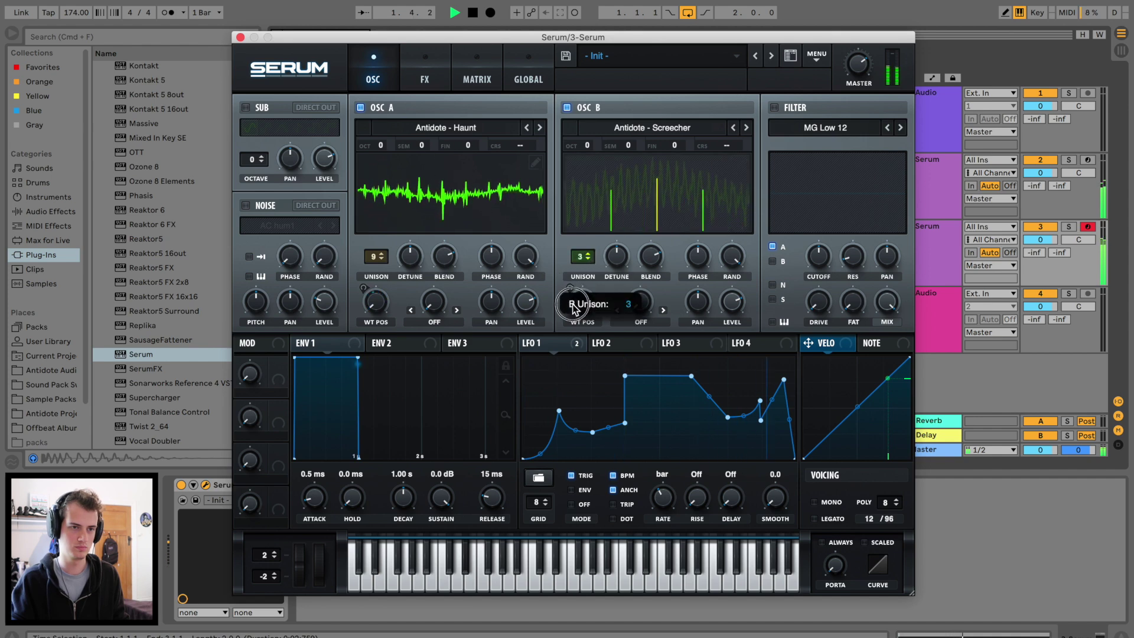
drag(732, 301, 726, 339)
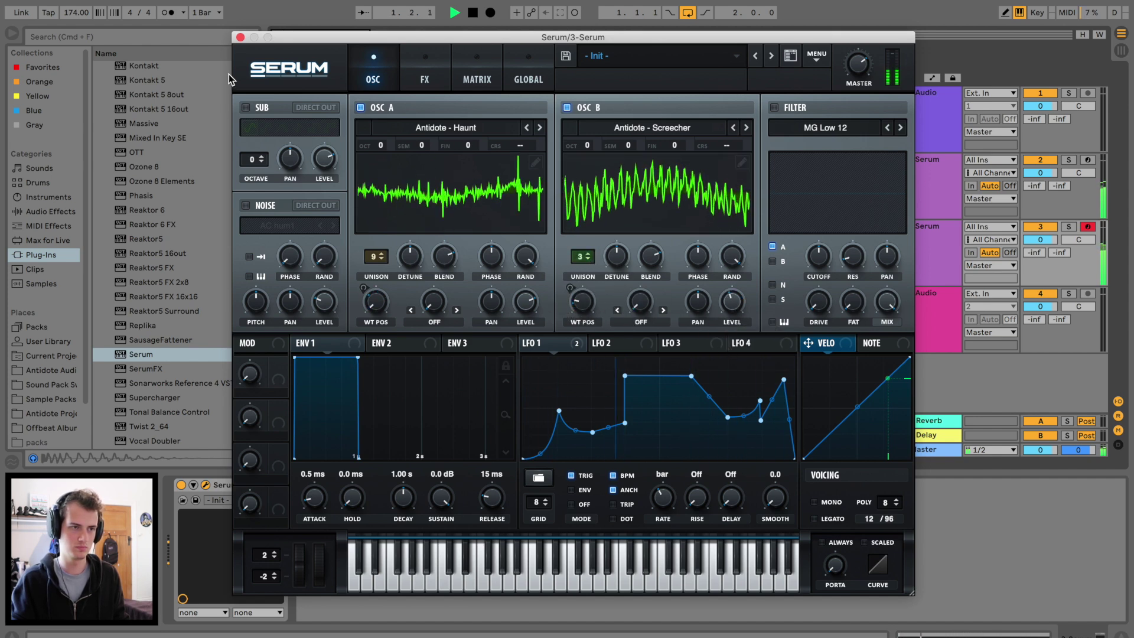
- Enable the copied Serum's Sub oscillator, adjust its octave and level by ear, and close the plug-in window
click(245, 107)
click(281, 127)
mouse_move(253, 164)
mouse_down()
mouse_move(251, 145)
mouse_move(255, 156)
mouse_up()
drag(324, 162, 324, 191)
drag(532, 347, 307, 220)
click(314, 127)
click(295, 130)
click(239, 37)
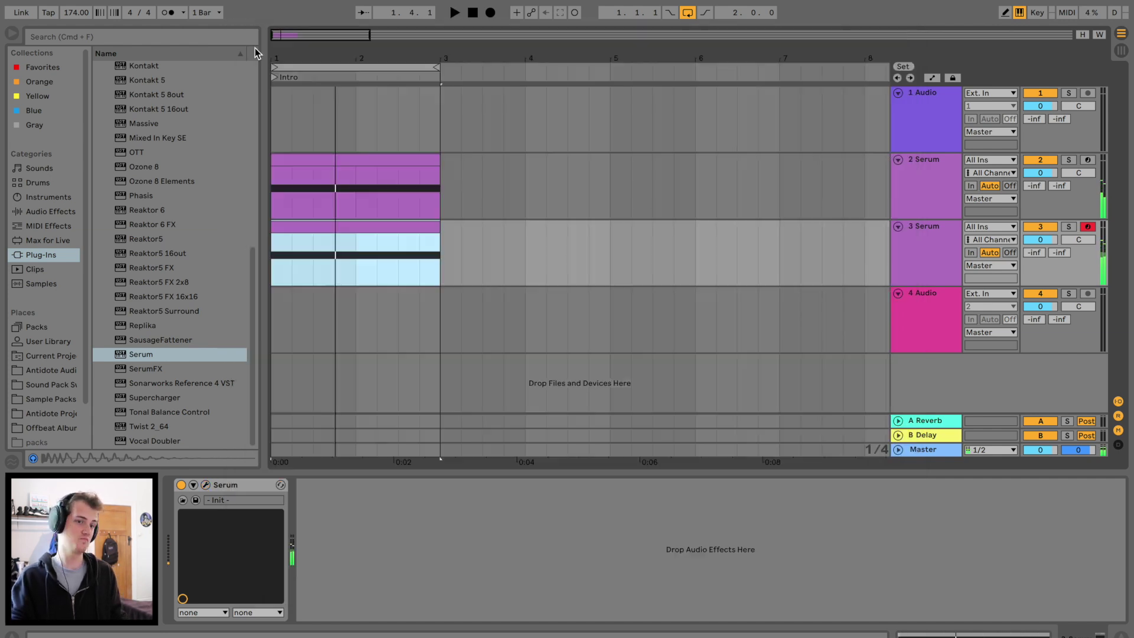
- Freeze and flatten the duplicated Serum track to audio, and delete the freeze tail clip
click(913, 252)
right_click(913, 252)
click(963, 328)
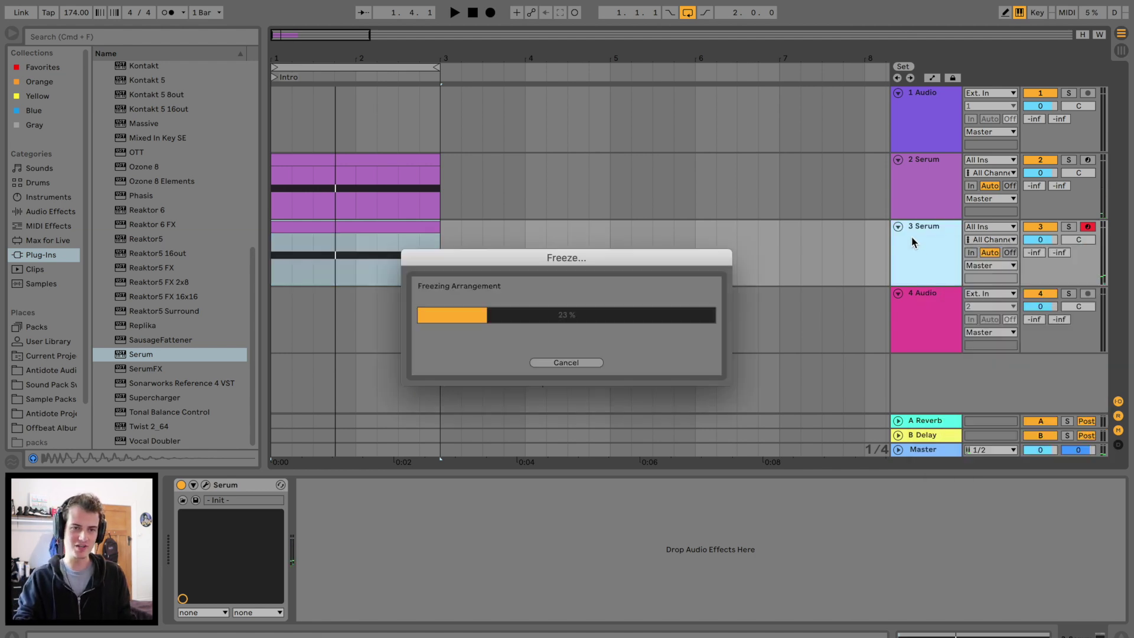
right_click(923, 239)
click(969, 342)
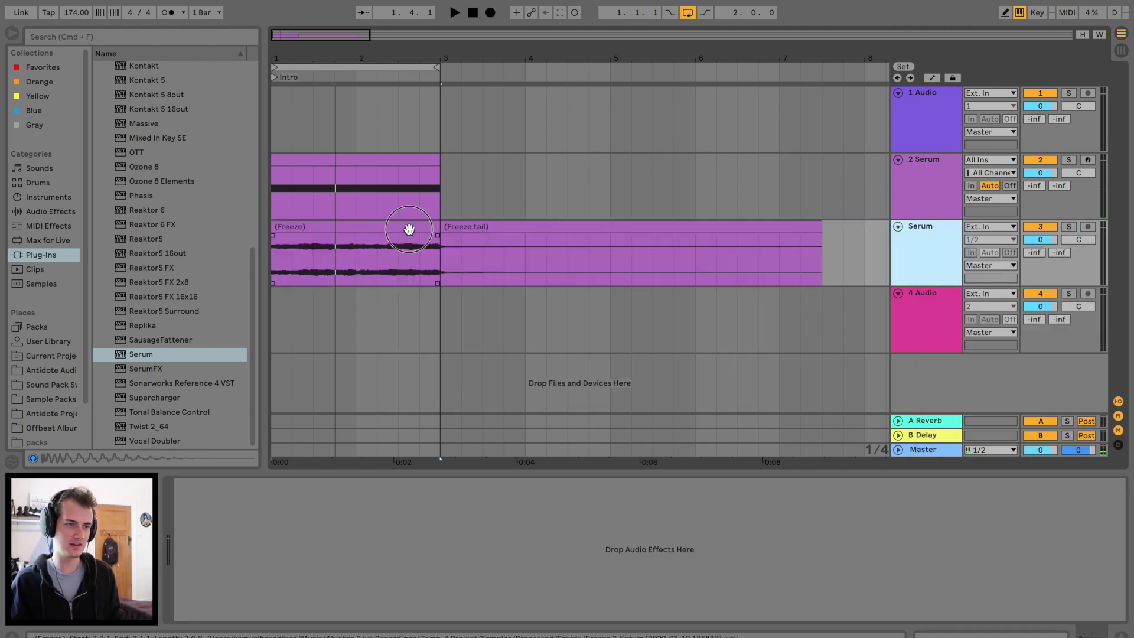
click(463, 228)
click(428, 228)
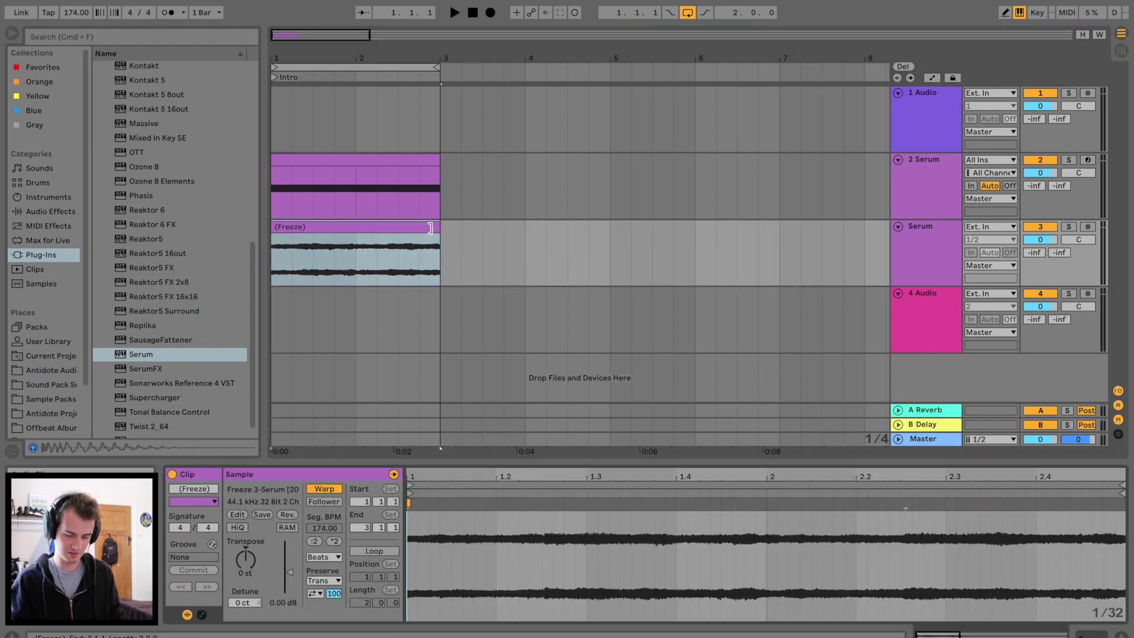
- Create a MIDI track below the flattened one, add Granulator II to it, and load the frozen Serum clip as its sample
click(909, 255)
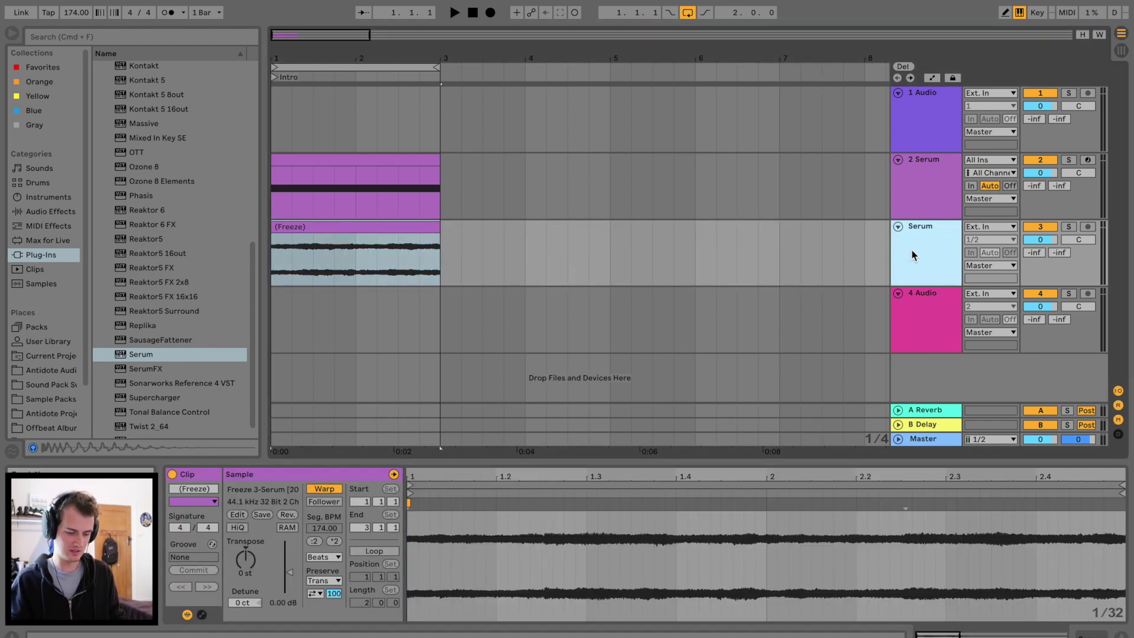
key(super+shift+t)
click(64, 240)
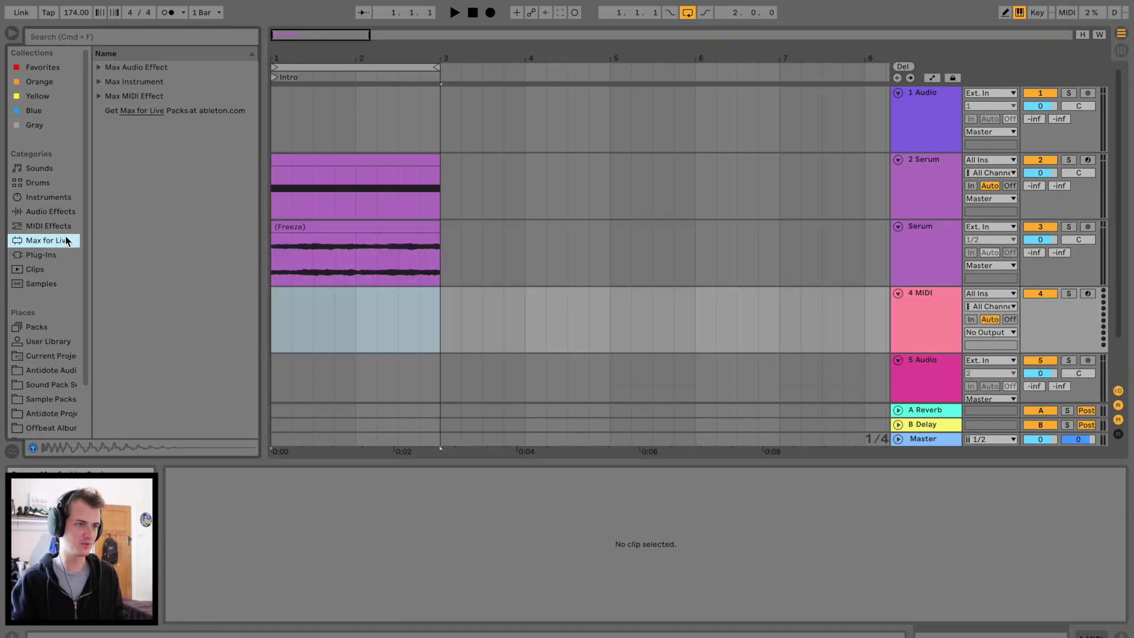
click(99, 81)
scroll(160, 282, down, 5)
drag(168, 344, 413, 323)
drag(327, 242, 387, 516)
- Audition different file positions of the Serum sample in Granulator II while playing notes, switching to a lower octave
click(213, 521)
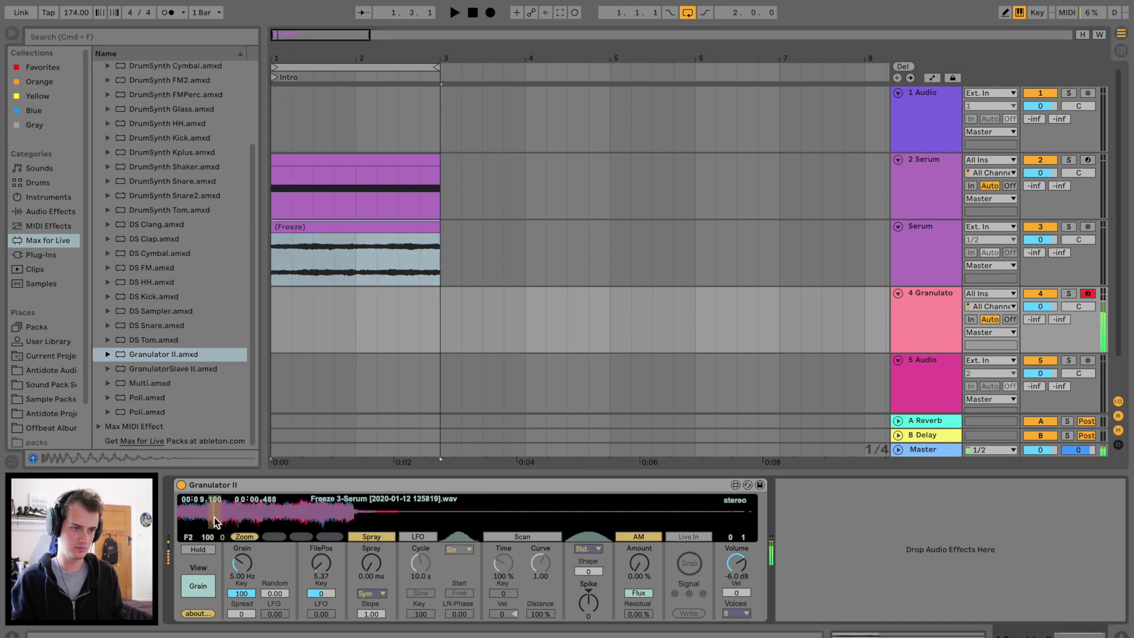
click(184, 514)
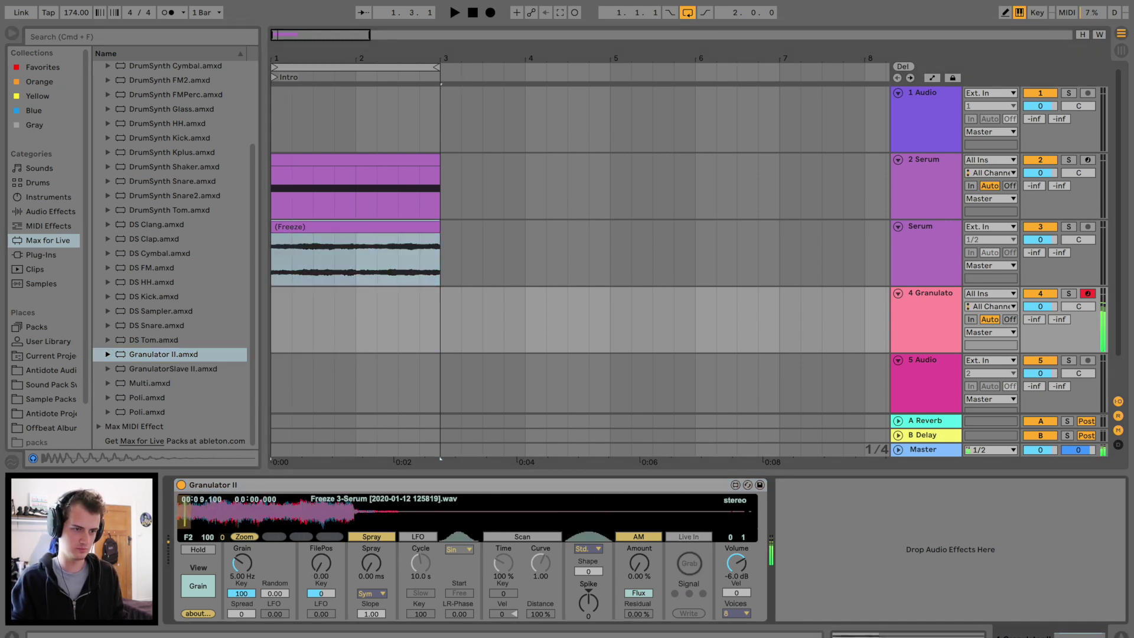
mouse_move(181, 522)
mouse_down()
mouse_move(317, 518)
mouse_move(215, 520)
mouse_move(274, 522)
mouse_up()
key(z)
key(f)
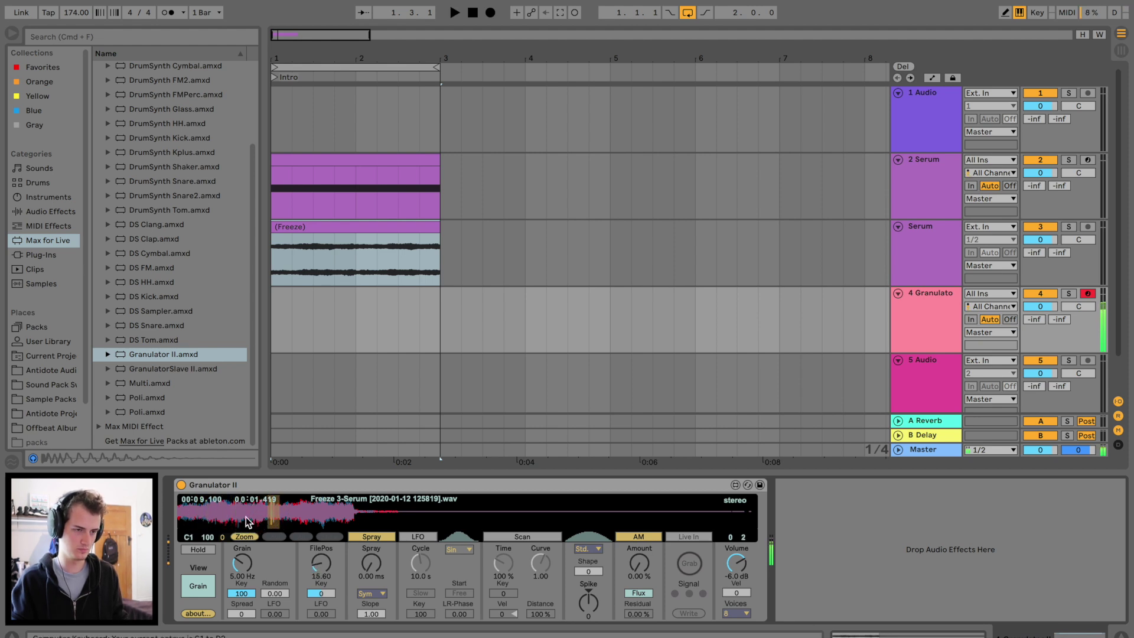
- Set Granulator II's file position to about 9.76, the grain rate to 3.66 Hz and the spray to 230 ms
drag(314, 564, 314, 569)
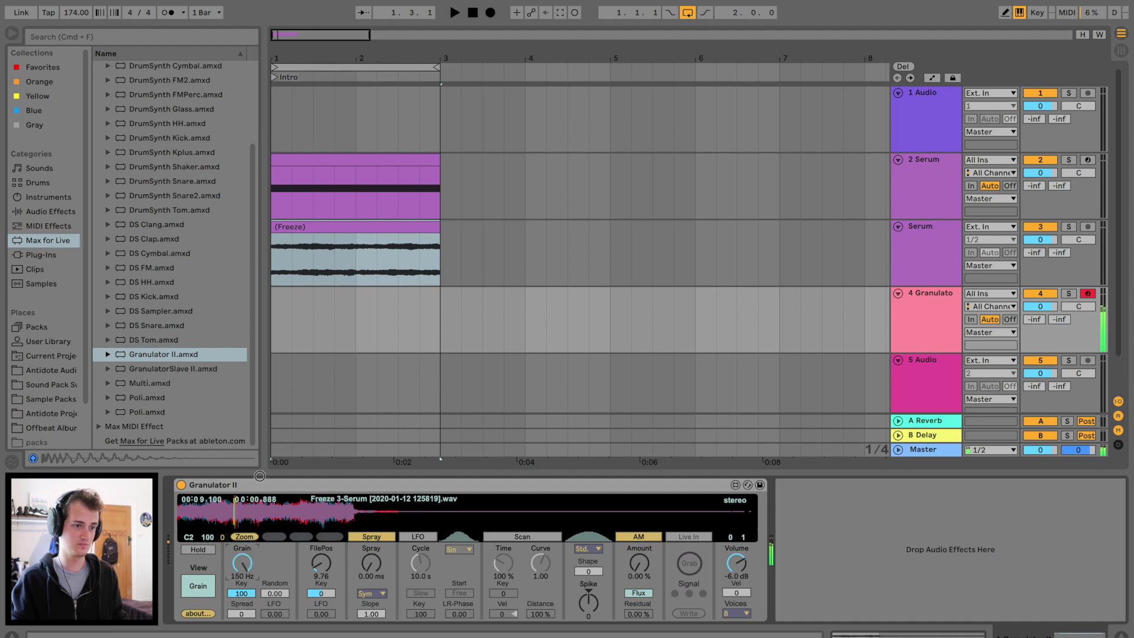
drag(271, 498, 256, 528)
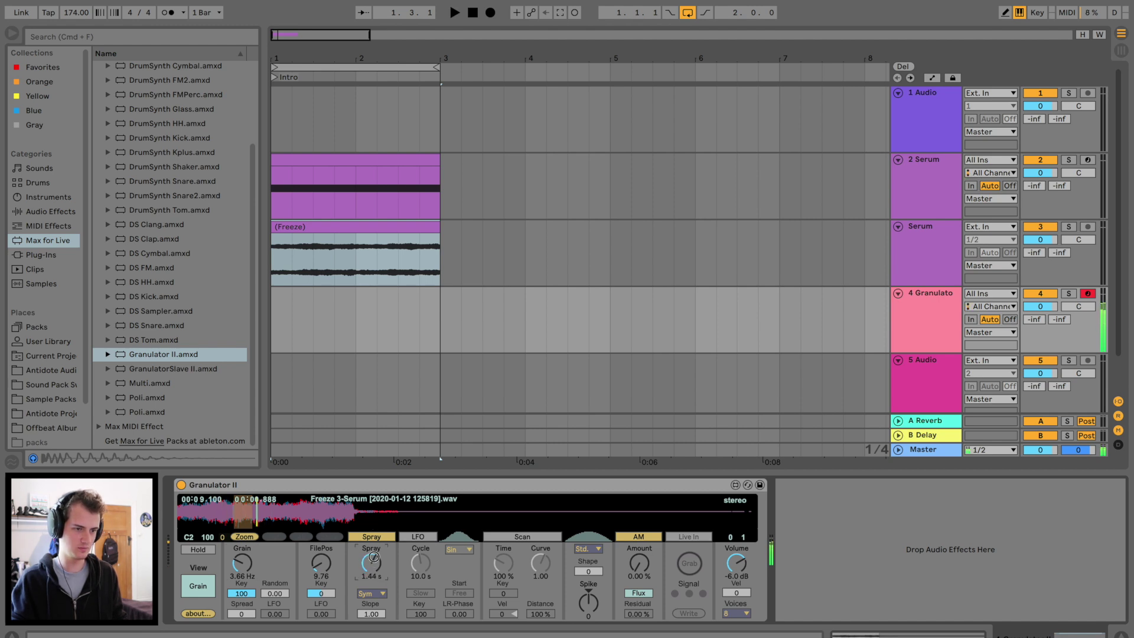
click(41, 214)
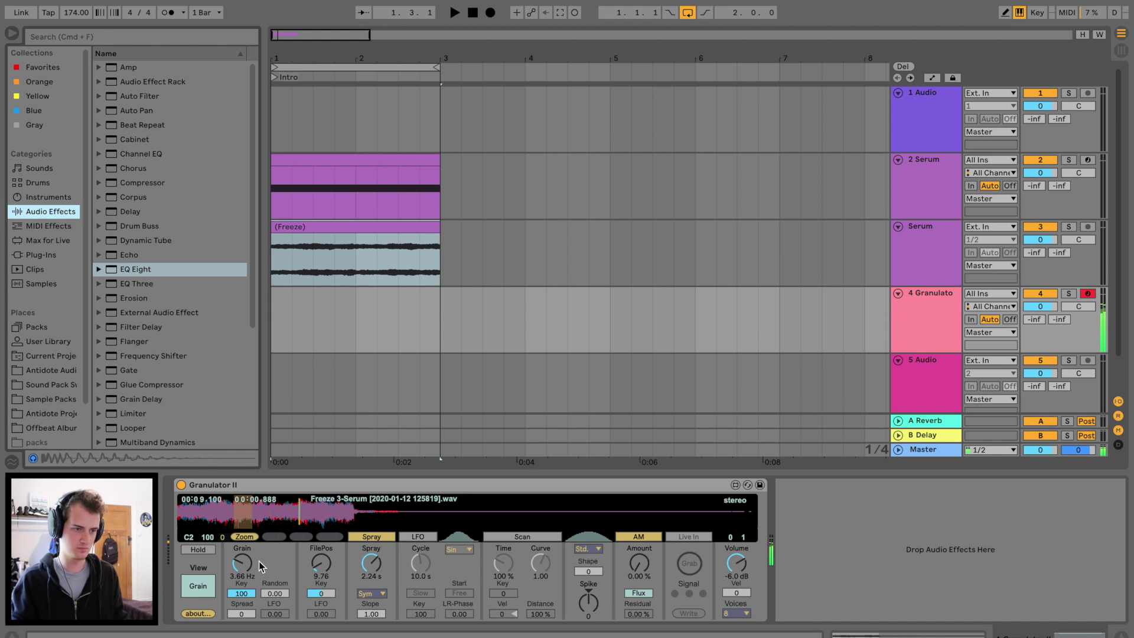
drag(371, 563, 371, 565)
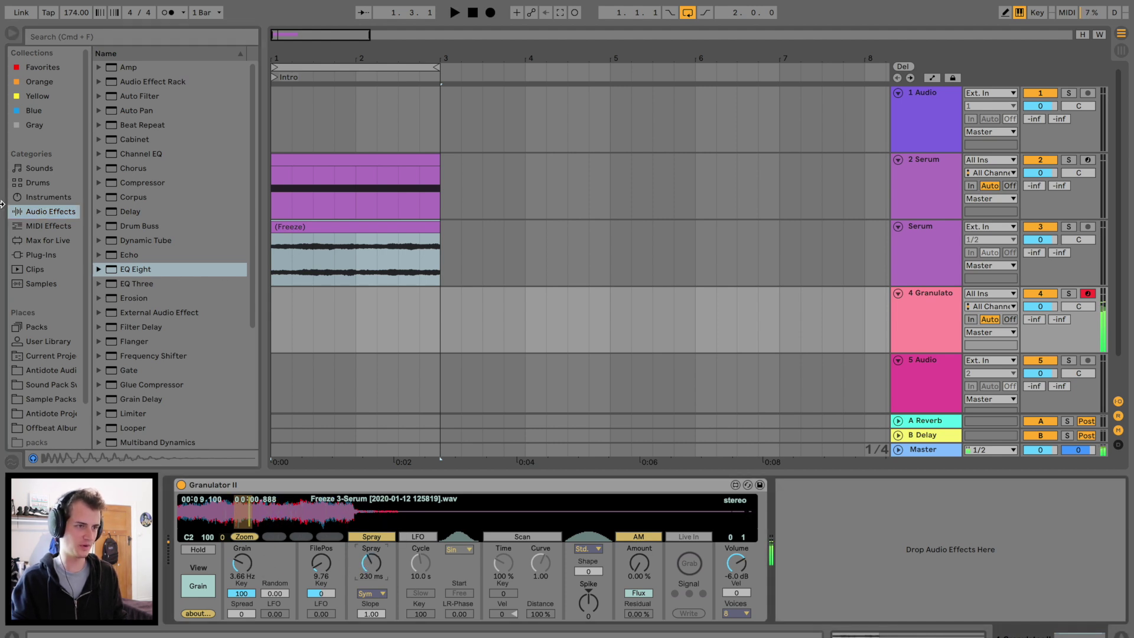
- Add an EQ Eight after Granulator II and make band 1 a low cut at about 1.21 kHz
drag(142, 272, 805, 497)
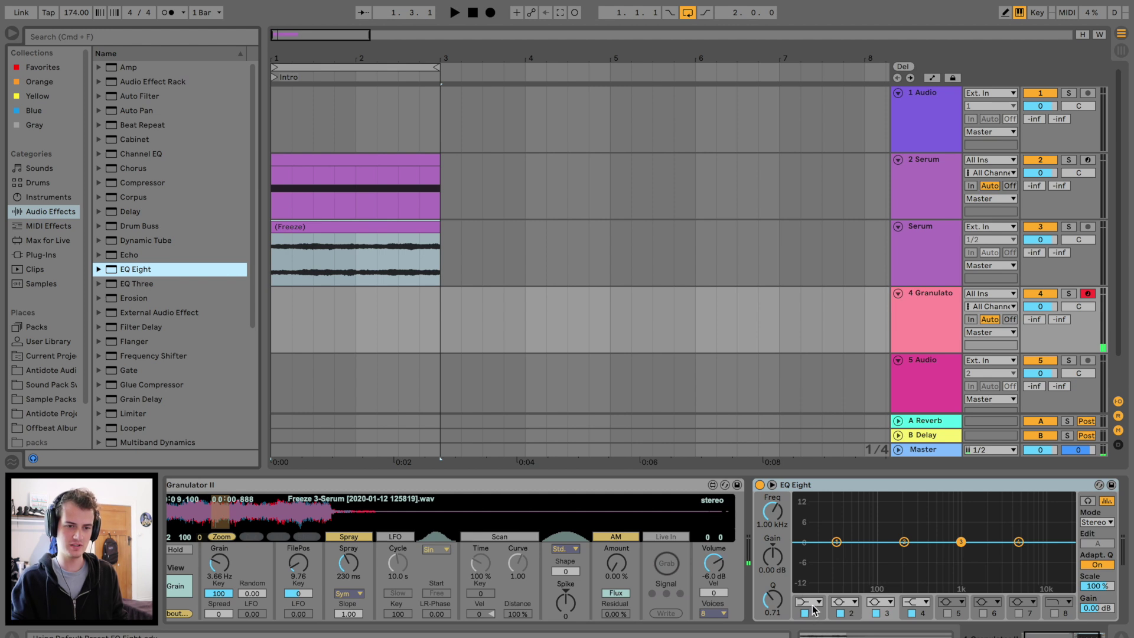
click(814, 609)
click(809, 605)
drag(837, 541, 957, 554)
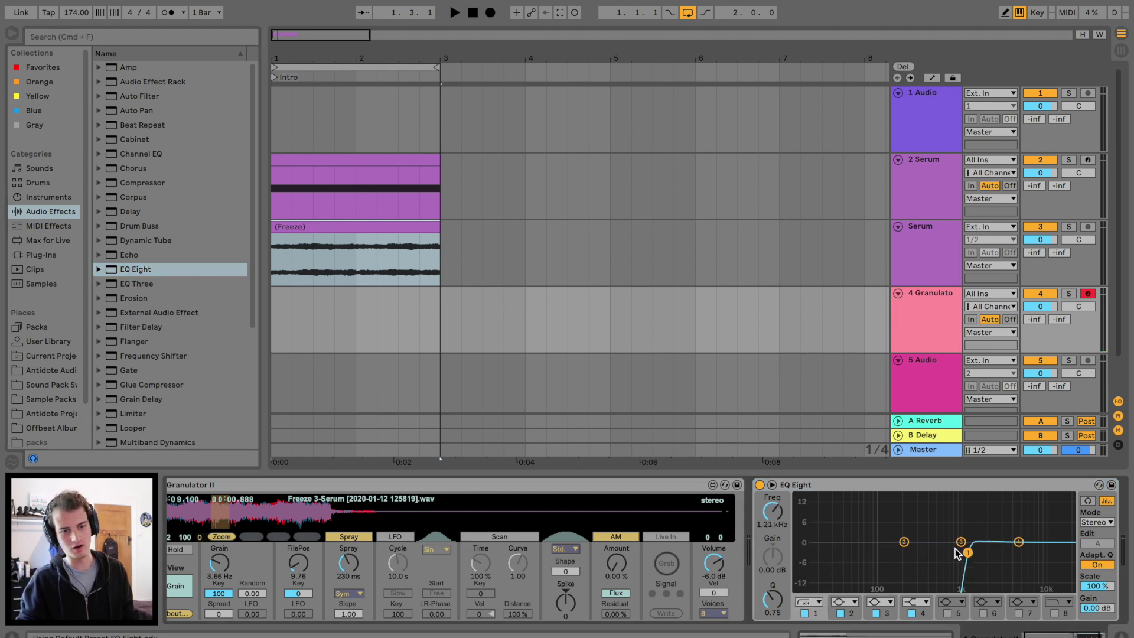
- Add a Reverb after the EQ, with dry/wet at 50% and the decay time at 1.34 s
scroll(177, 402, down, 5)
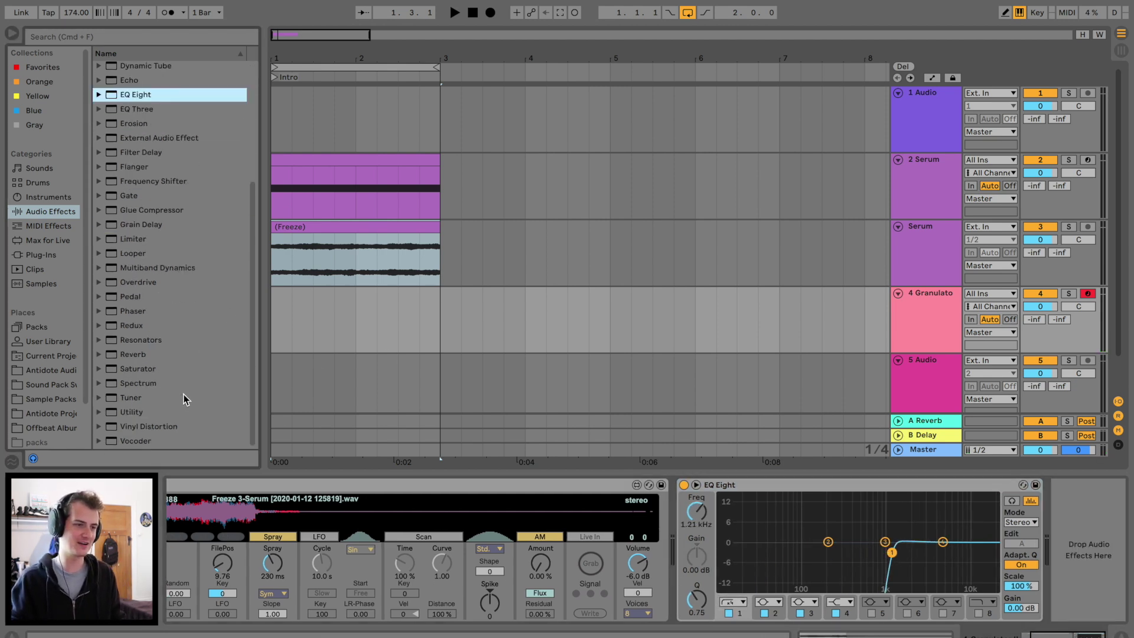
double_click(148, 354)
drag(1089, 600, 1090, 594)
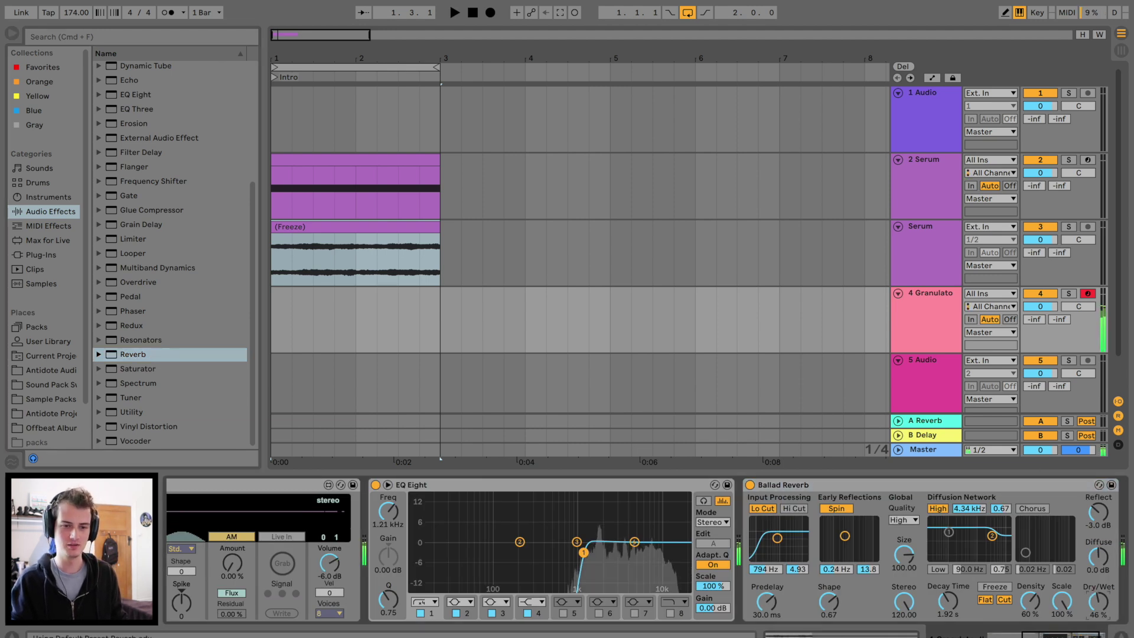
drag(930, 604, 930, 616)
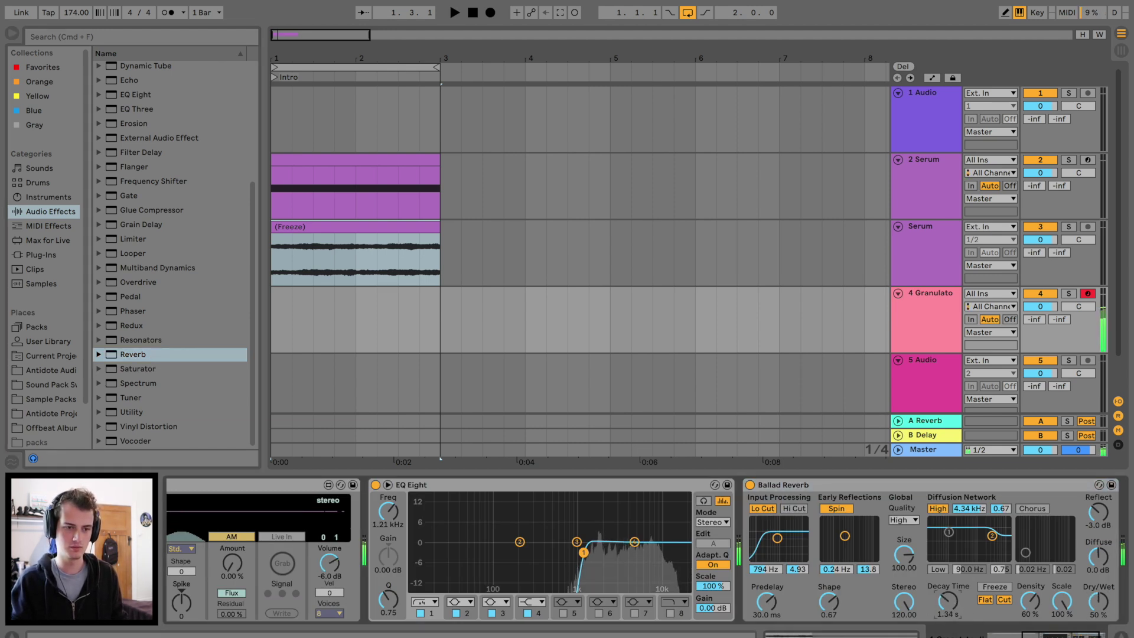
- Pull EQ band 4 down to about -5.8 dB at 2.5 kHz, and move Granulator II's file position to about 1.59
drag(634, 542, 611, 565)
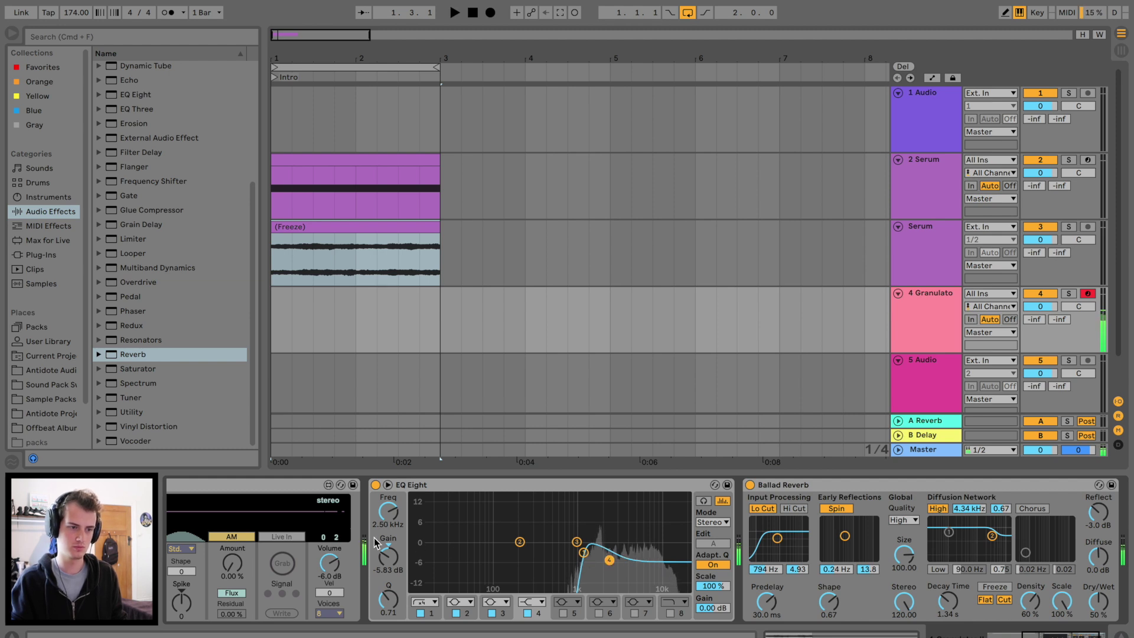
scroll(373, 541, left, 5)
scroll(374, 542, left, 2)
click(194, 518)
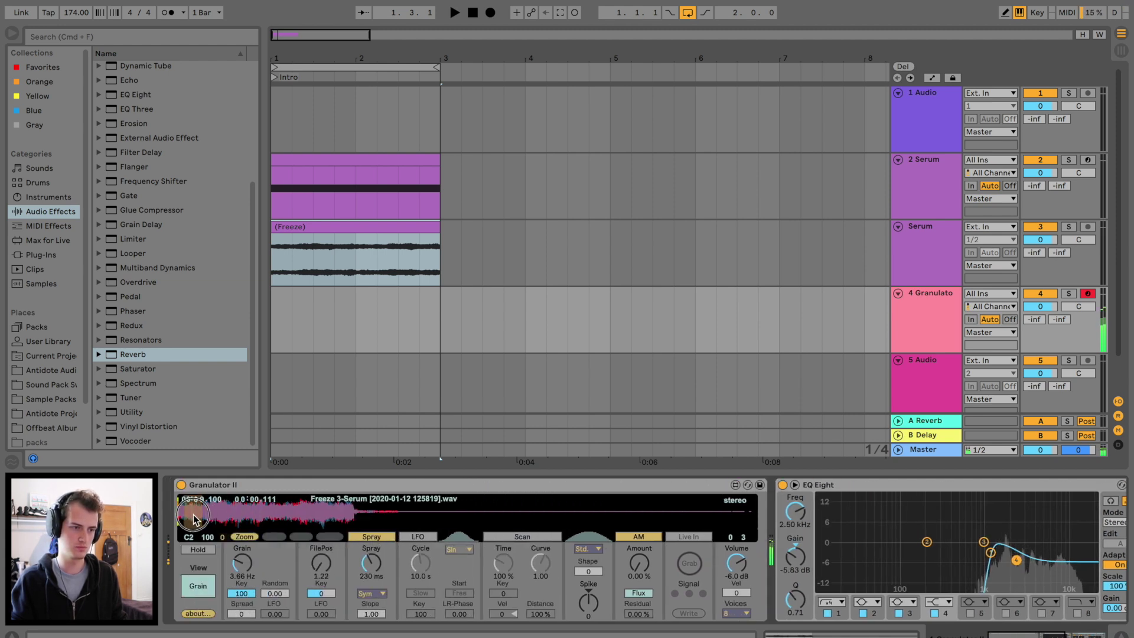
drag(193, 518, 197, 519)
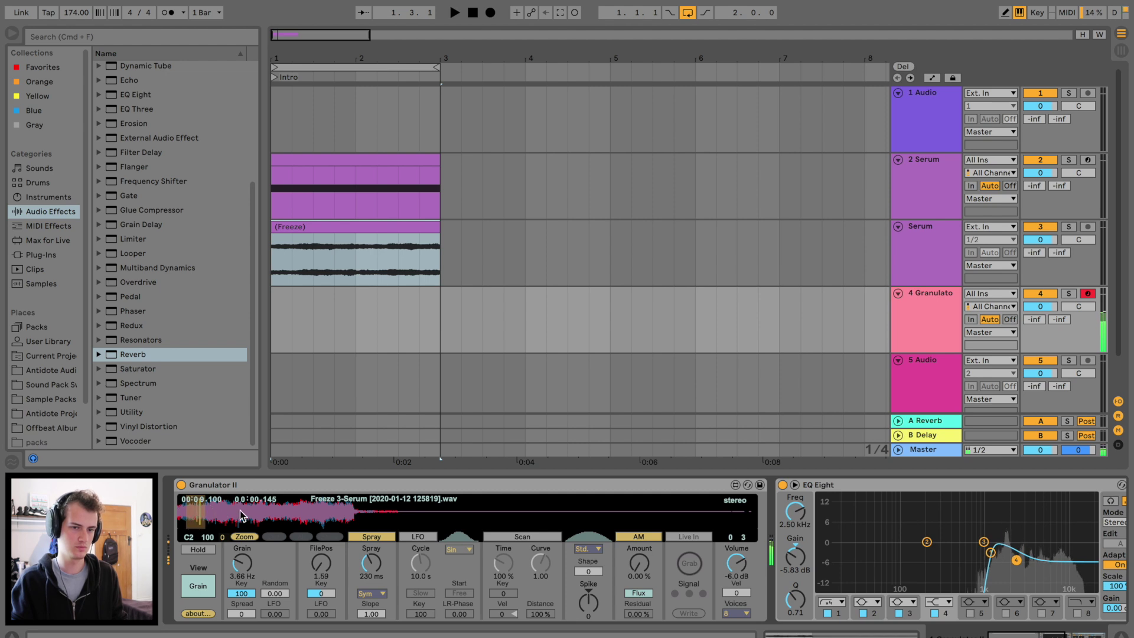
- Lower the EQ's low cut to about 344 Hz and enable band 8 as a high cut at about 1.16 kHz
drag(991, 552, 944, 568)
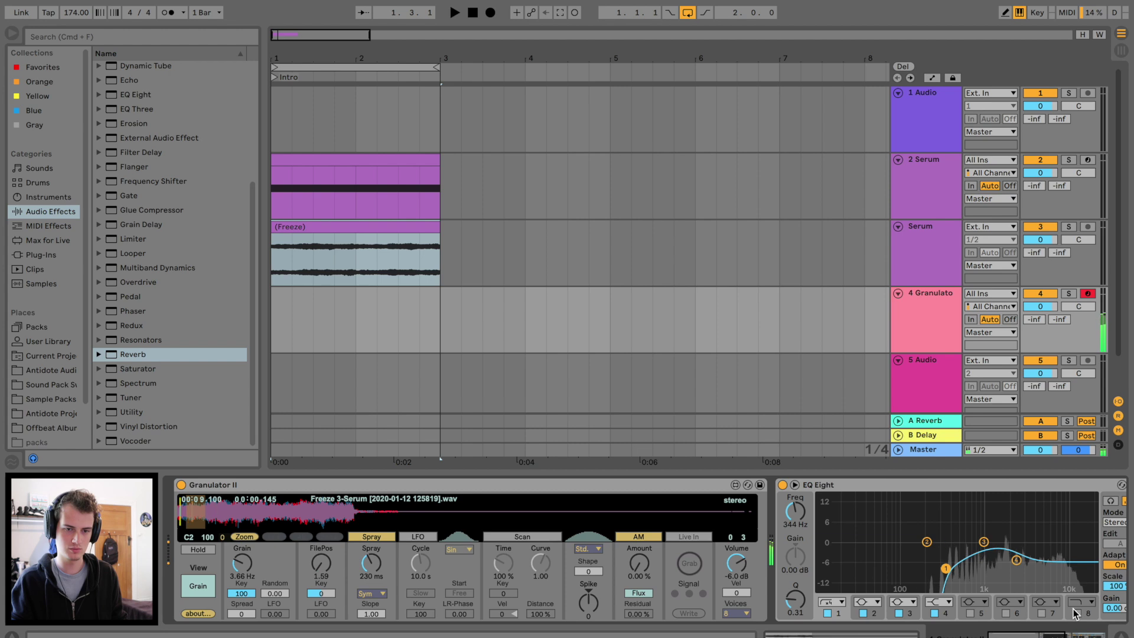
click(1076, 613)
drag(1086, 579, 987, 577)
- Play the loop, briefly soloing the original Serum track to compare it with the other layers
key(space)
click(1070, 160)
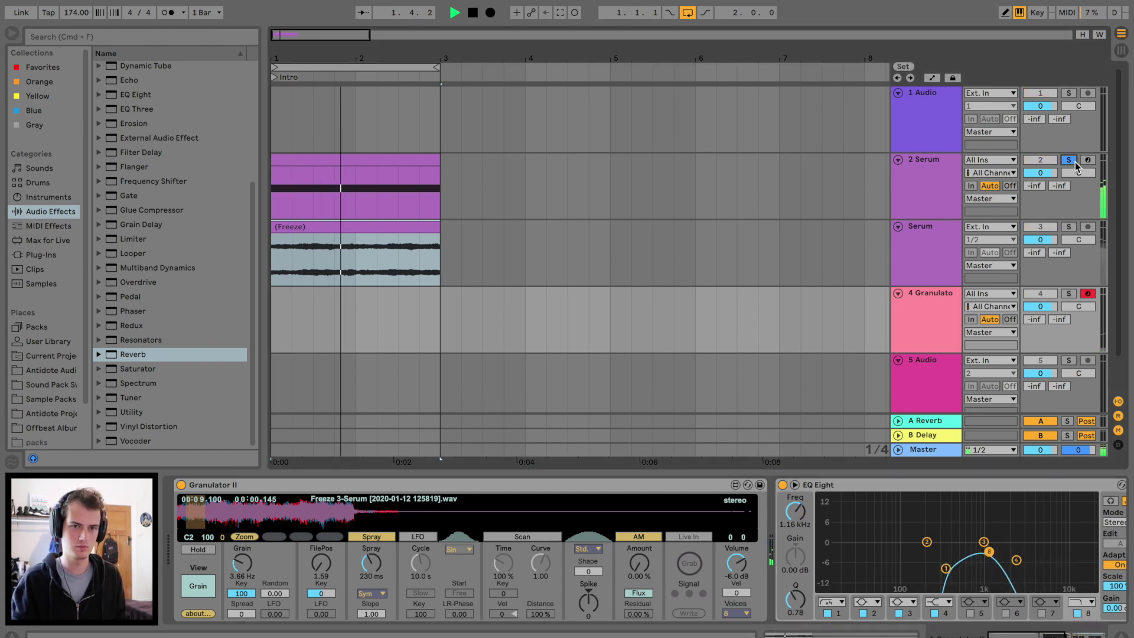
click(1069, 160)
key(space)
- Delete the frozen audio clip and copy the original Serum MIDI clip onto the Granulator track
click(309, 233)
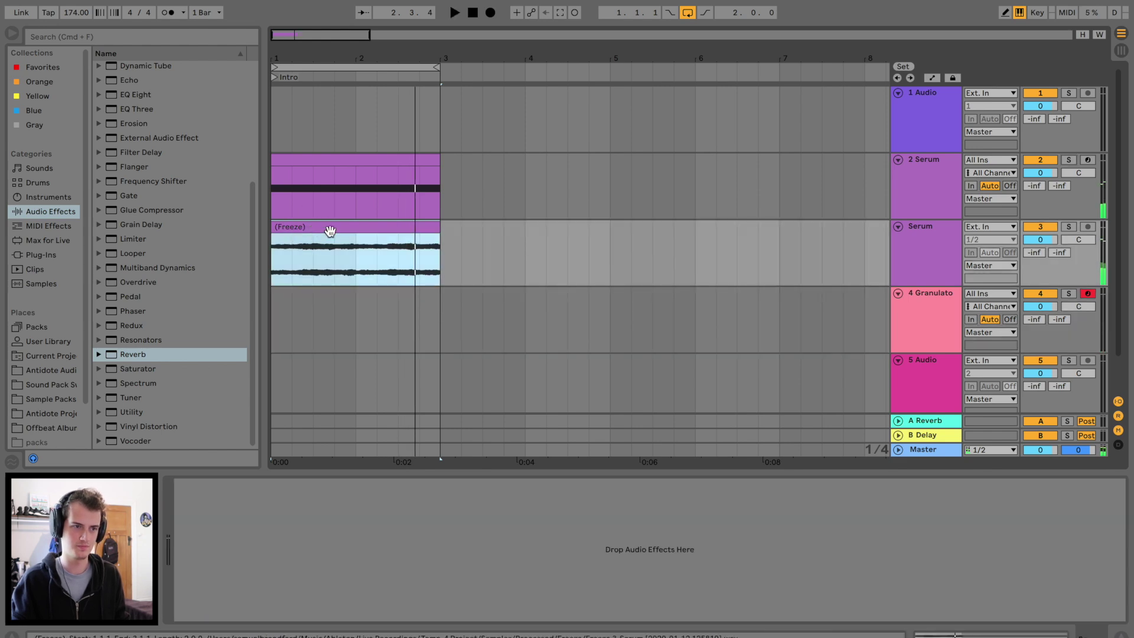
key(Delete)
drag(335, 161, 341, 309)
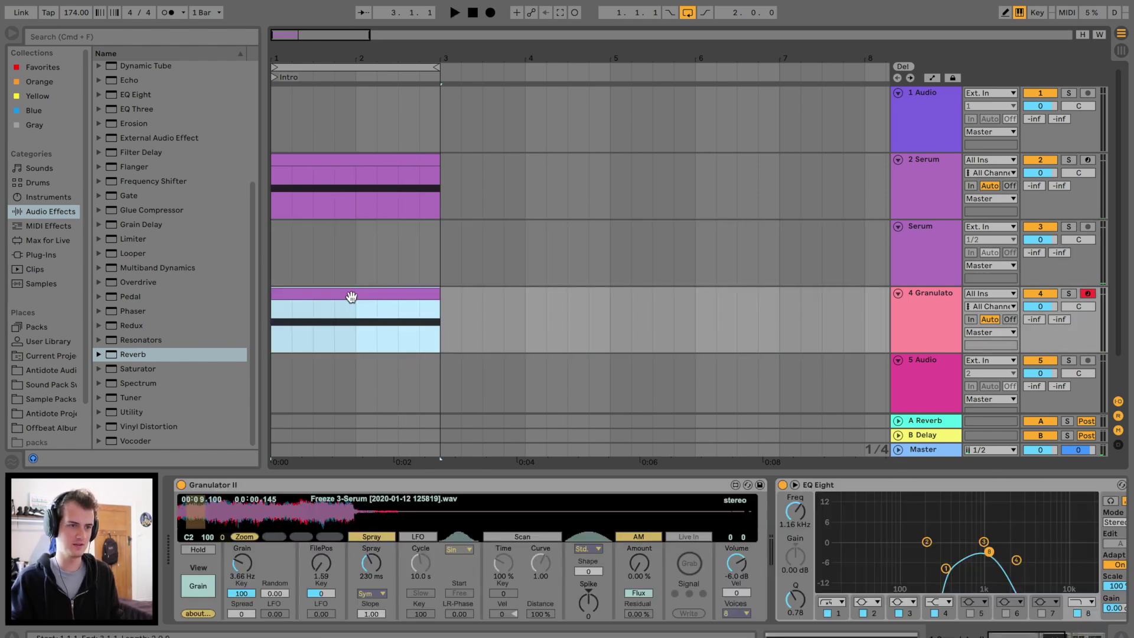
- Open the Granulator track's clip in an enlarged note editor and move its sustained note to C2
double_click(353, 295)
drag(605, 461, 600, 291)
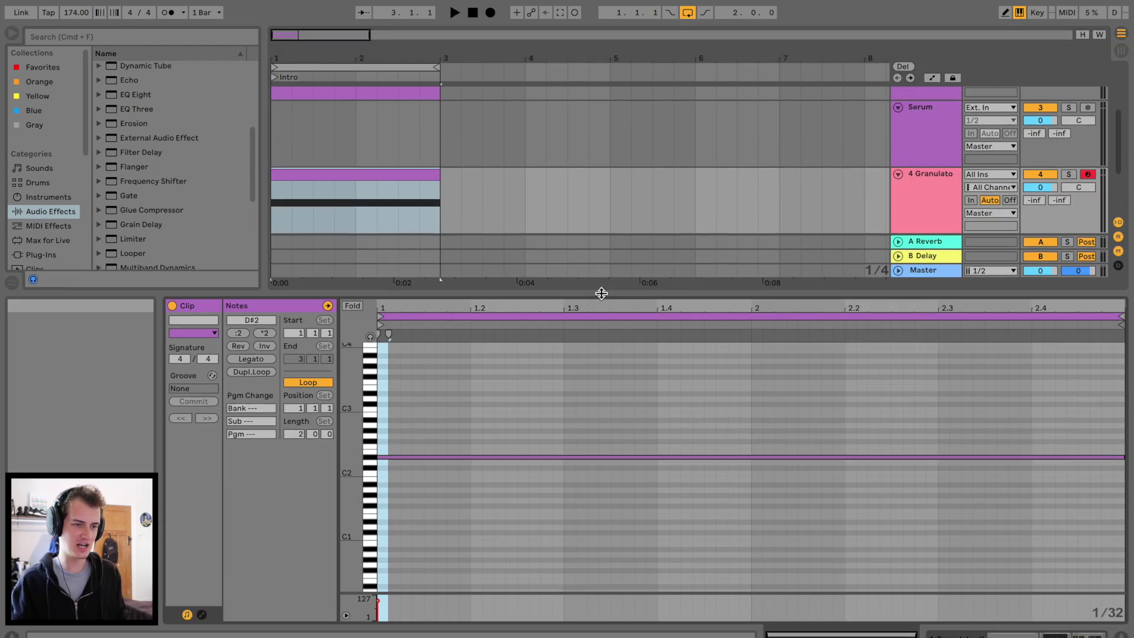
drag(413, 458, 412, 477)
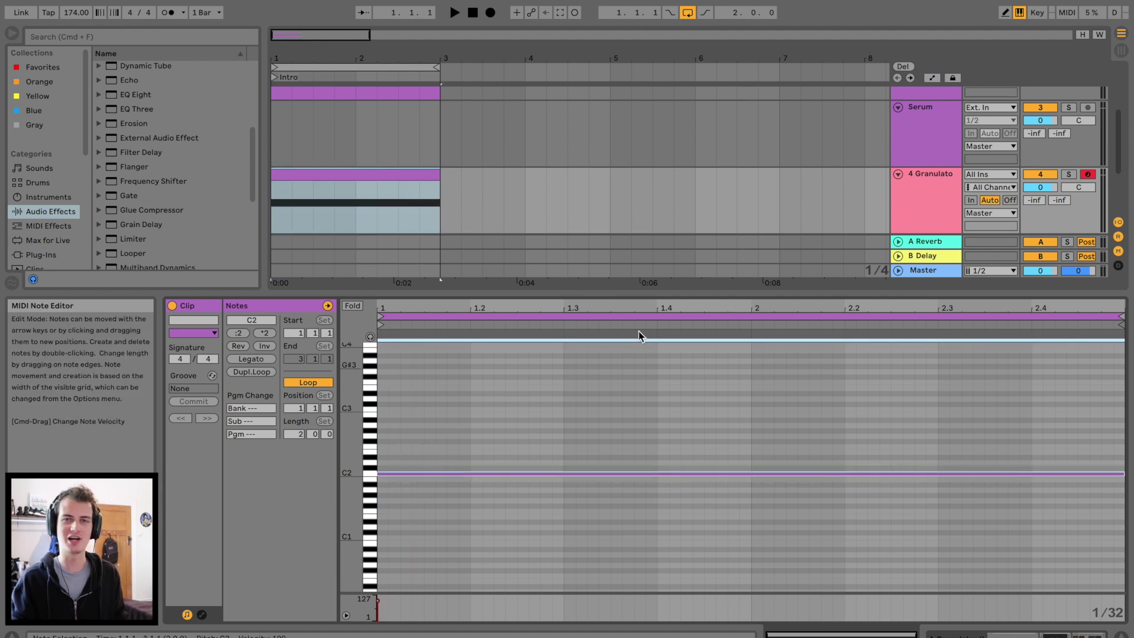
- Transpose the Granulator clip's note up two octaves to C4 during playback, collapse the clip view, and select the Granulator track
key(space)
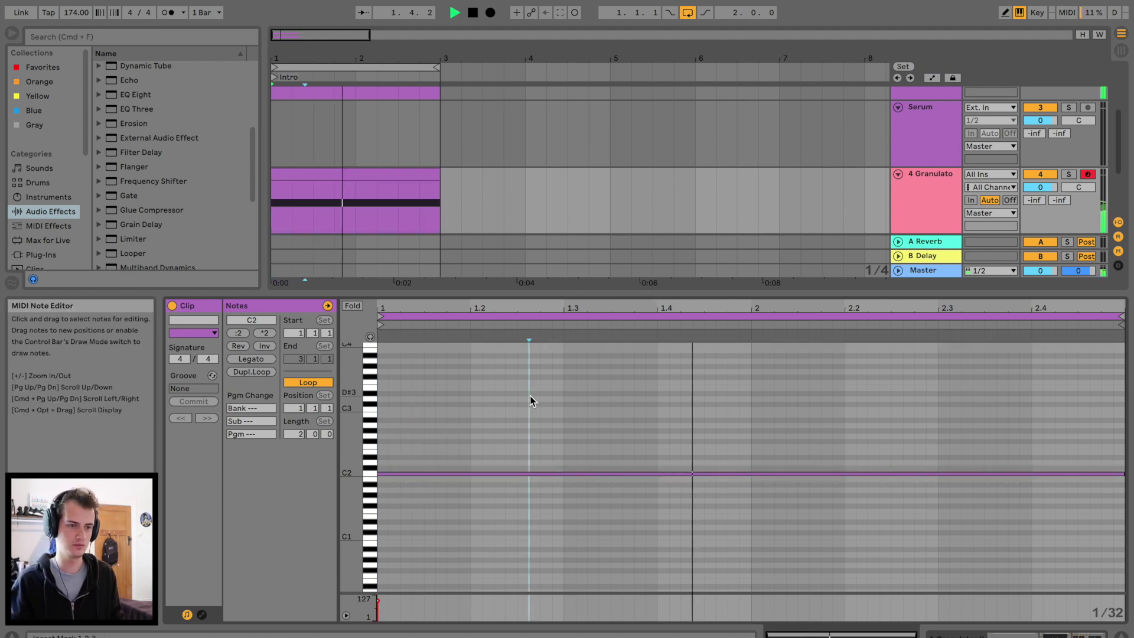
key(shift+Up)
key(shift+Up)
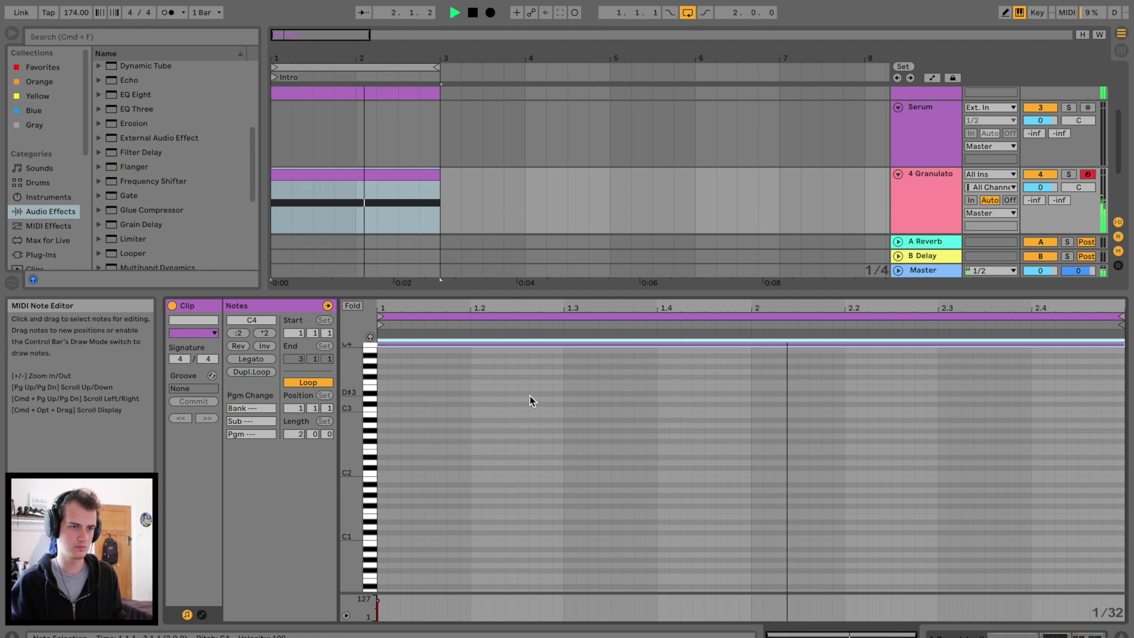
key(space)
drag(640, 293, 640, 599)
click(934, 323)
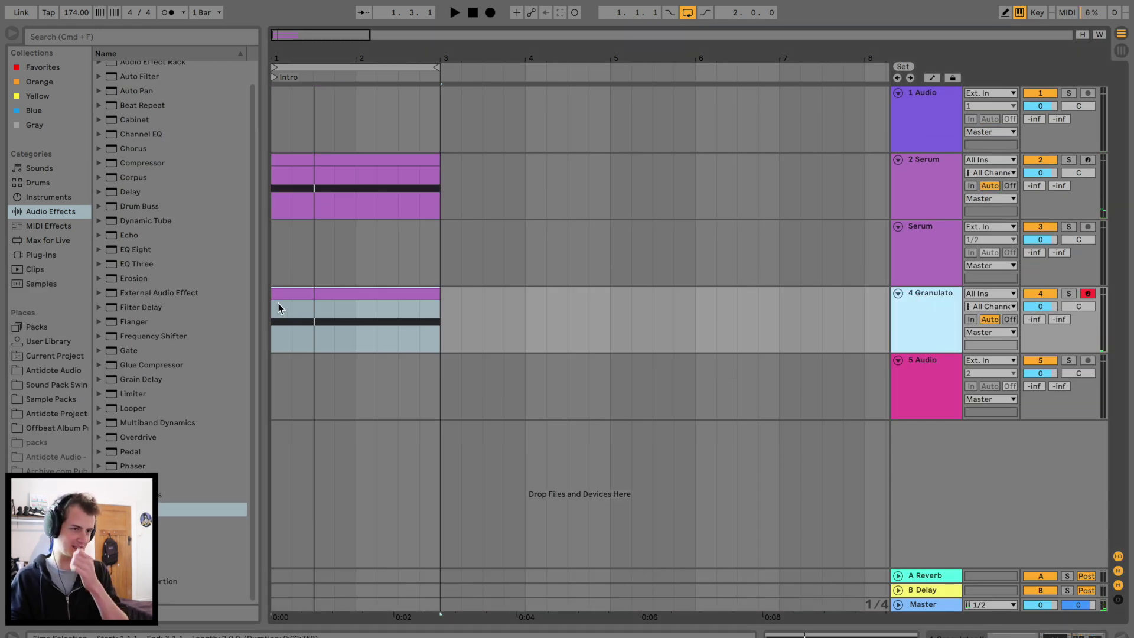
- Move the Granulator clip to beat 2.3, shorten it to end at bar 3, and show the track's devices
drag(286, 296, 413, 295)
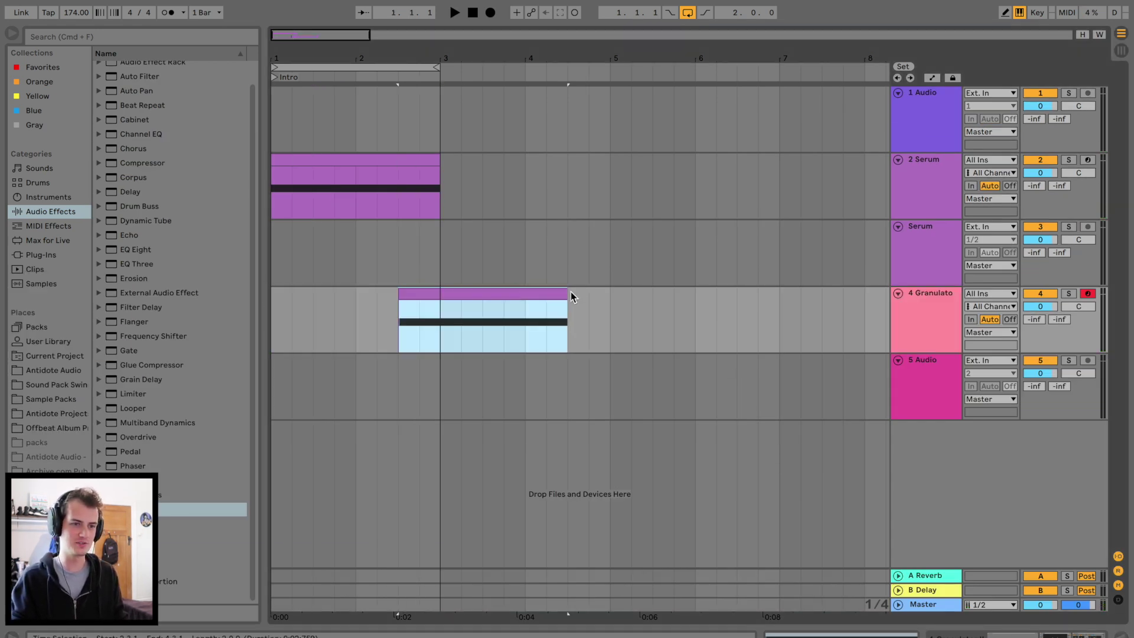
drag(567, 316, 436, 316)
double_click(913, 313)
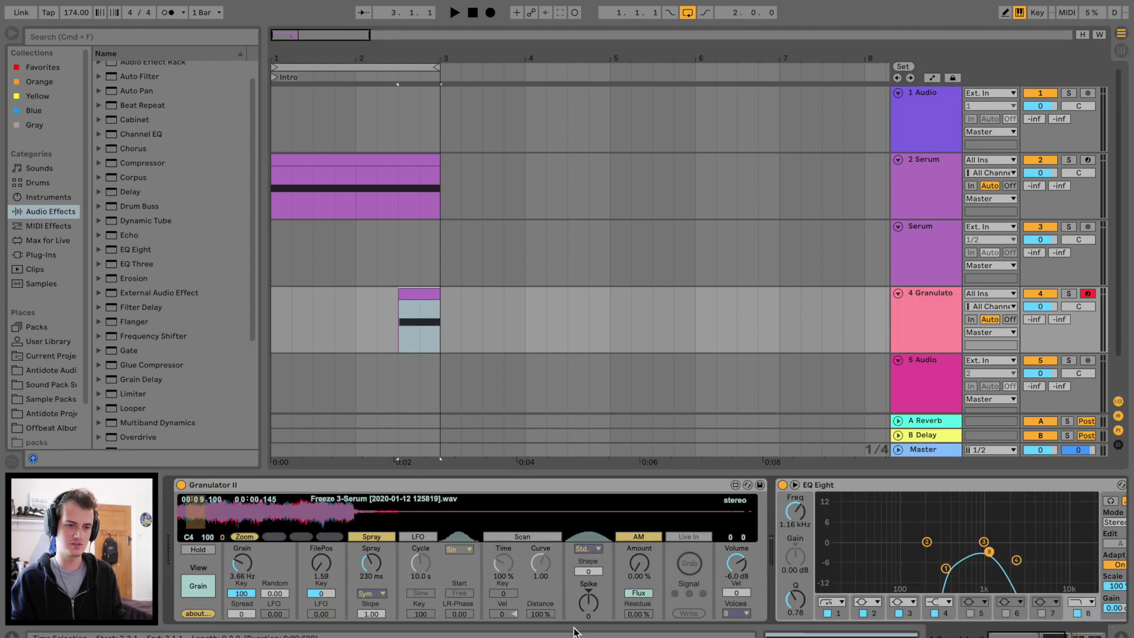
- Play the loop while adding a Limiter to the end of the Granulator track's effects, and show the automation lanes
key(space)
drag(872, 603, 872, 582)
double_click(119, 394)
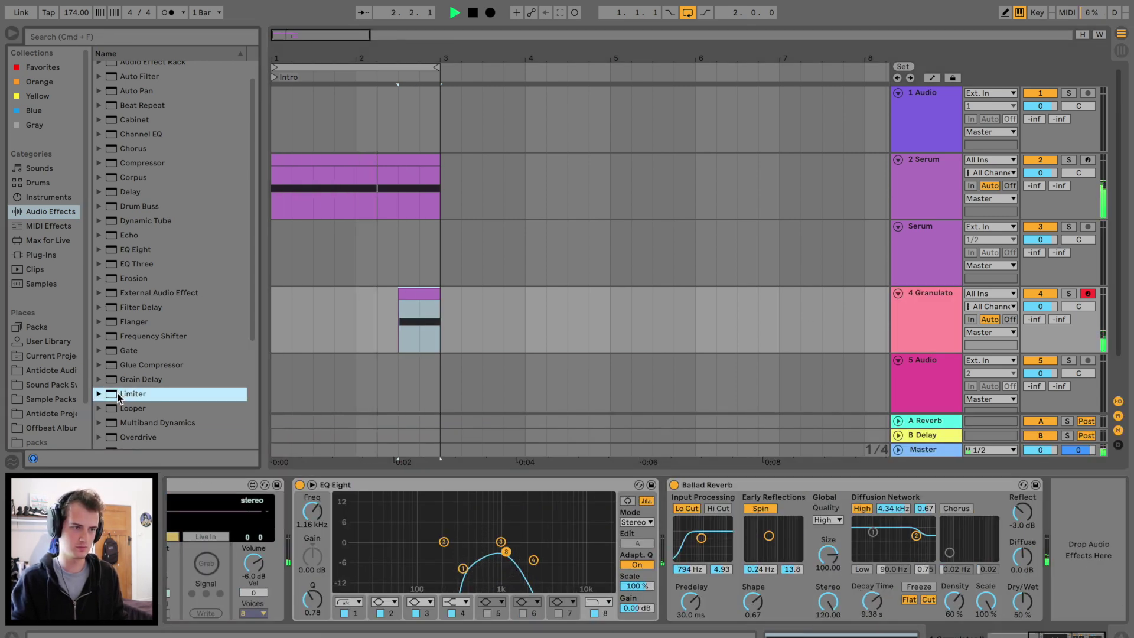
key(a)
key(space)
- Automate the Limiter's gain to ramp up from -24 dB across the shortened Granulator clip, and move the clip to bar 1 without the leftover dip
click(452, 323)
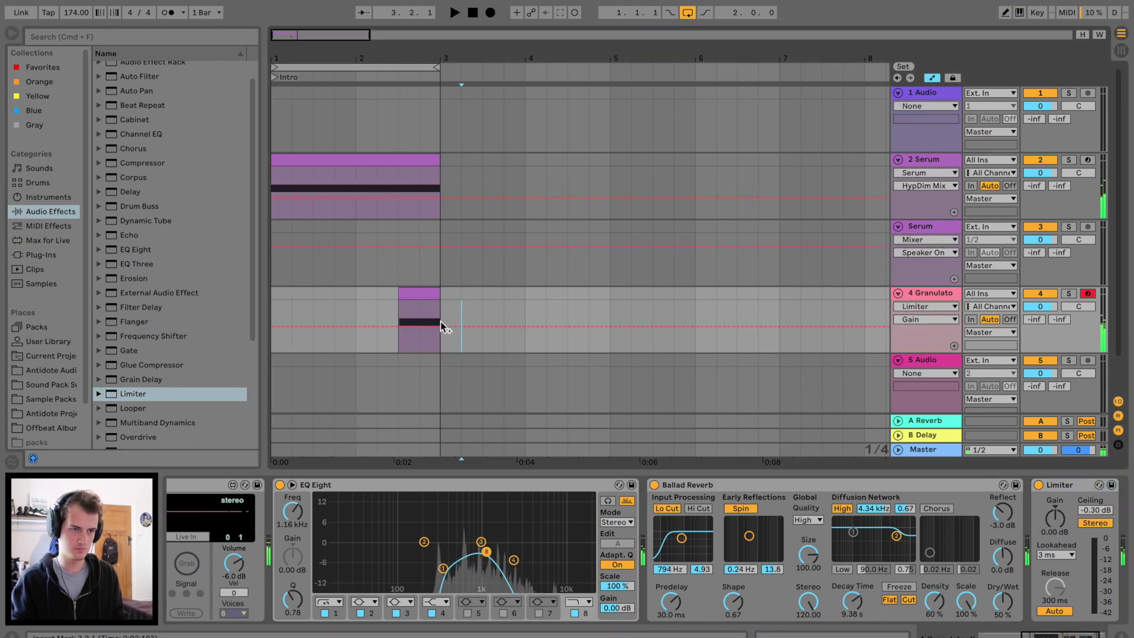
click(439, 327)
drag(399, 327, 399, 352)
drag(412, 293, 275, 306)
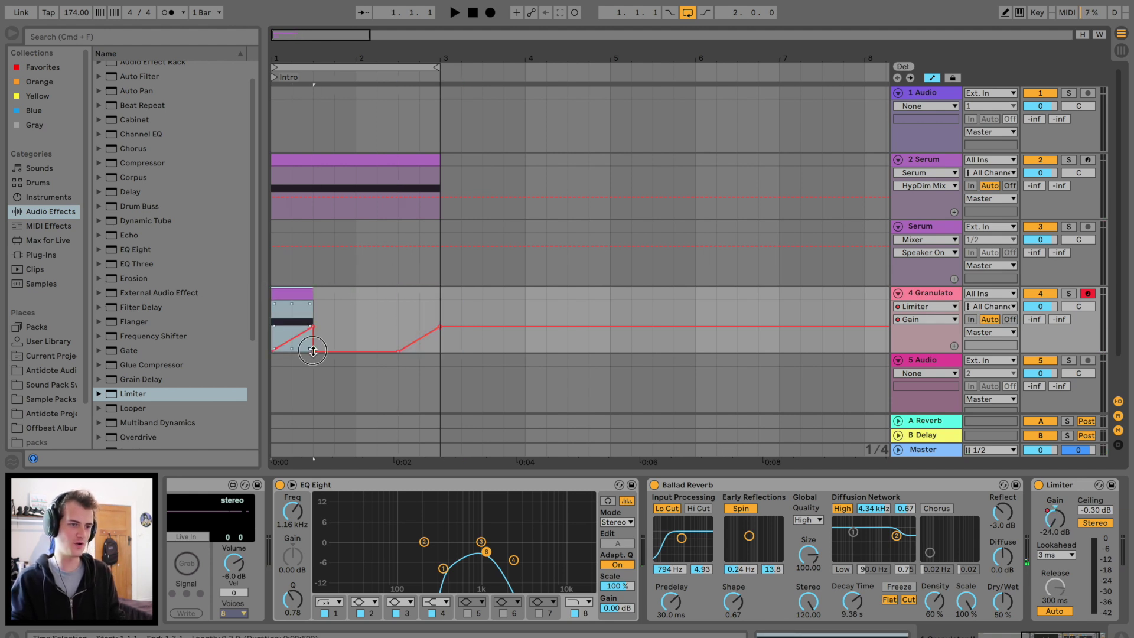
click(314, 349)
- Raise the Granulator track's A-Reverb send to 0 dB during playback and turn off the arrangement loop
key(space)
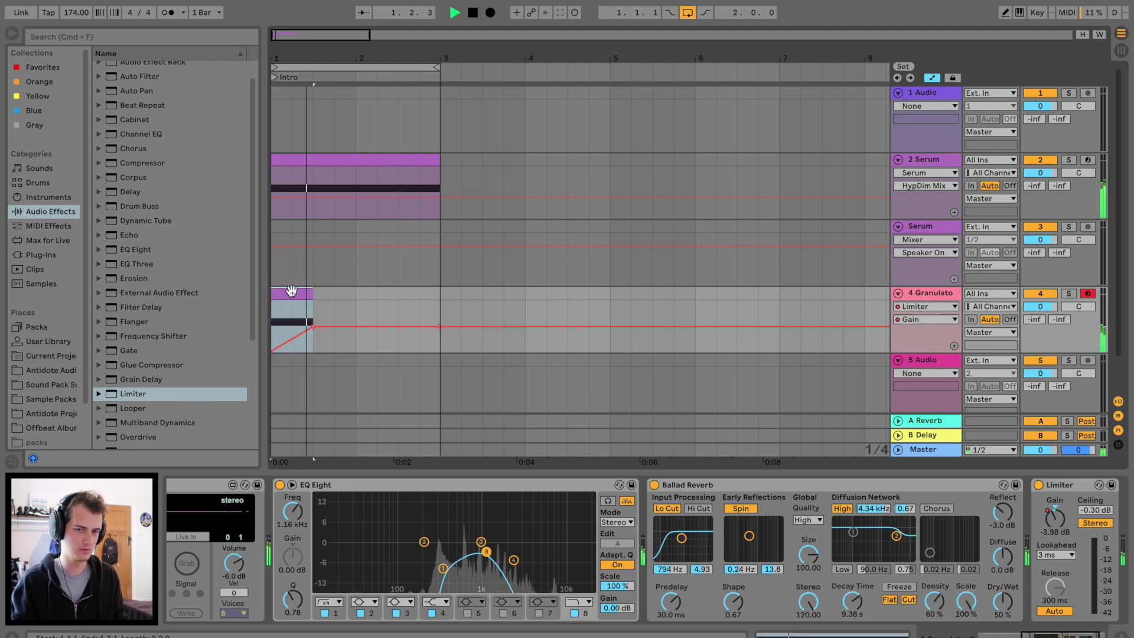
drag(1033, 319, 1034, 236)
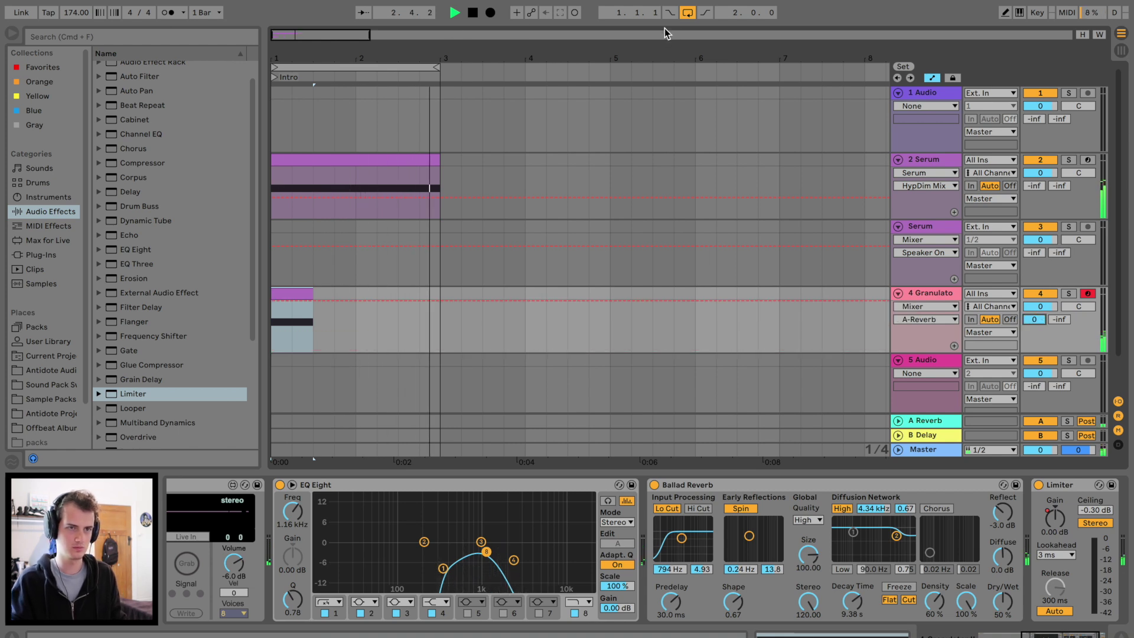
click(687, 12)
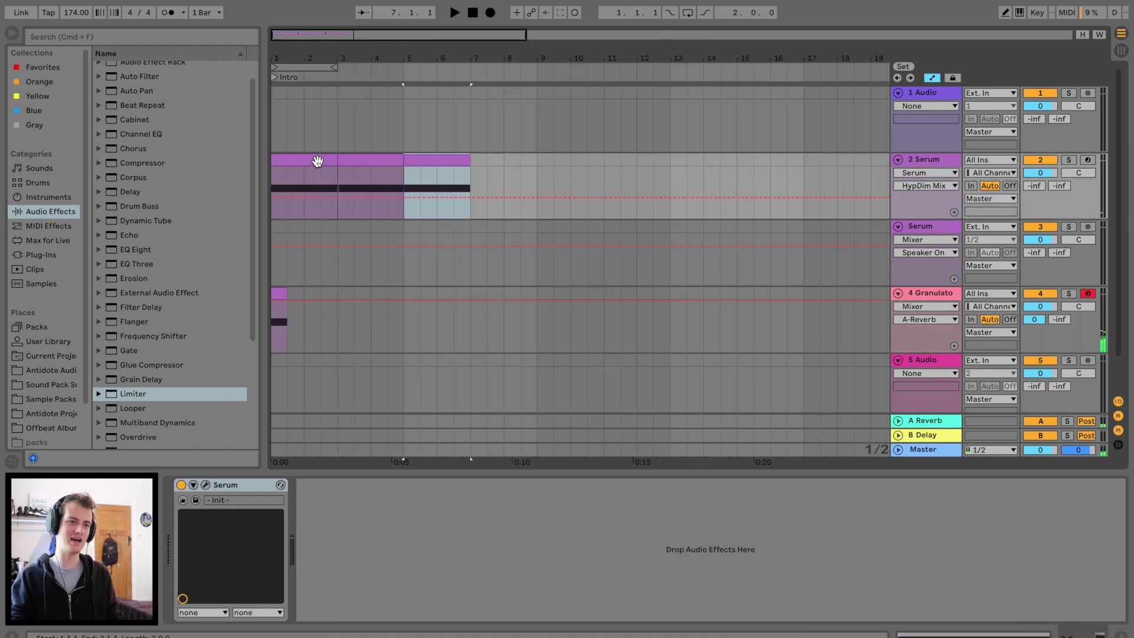
- Extend the Serum track's MIDI clip so the sustained bass fills the arrangement up to bar 9
click(319, 161)
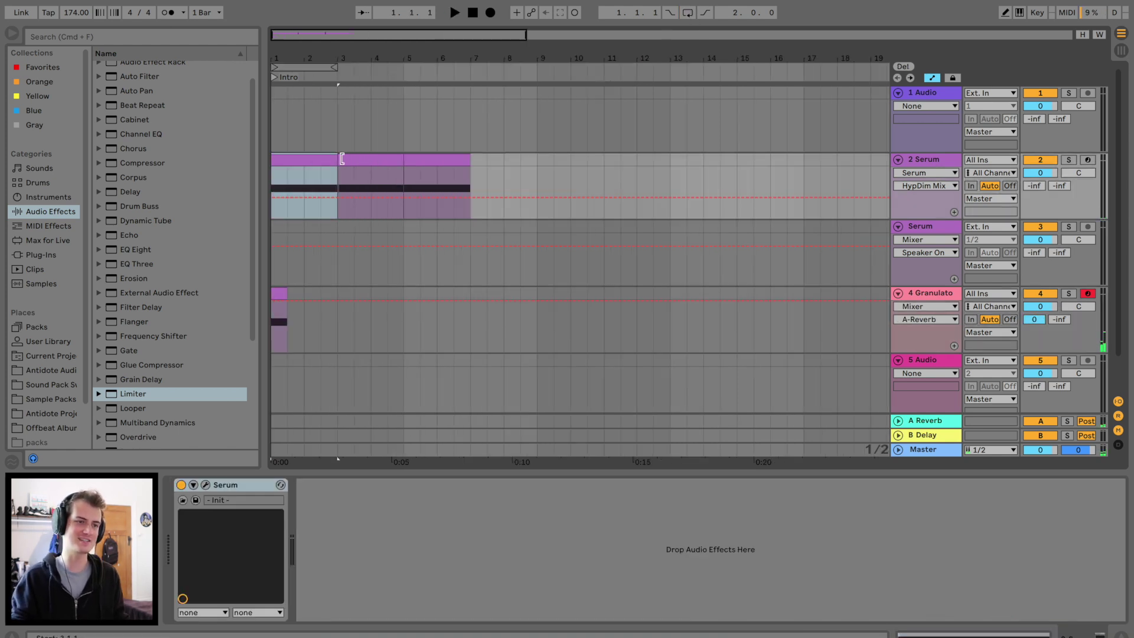
mouse_move(329, 163)
mouse_down()
mouse_move(654, 162)
mouse_move(527, 164)
mouse_up()
double_click(518, 161)
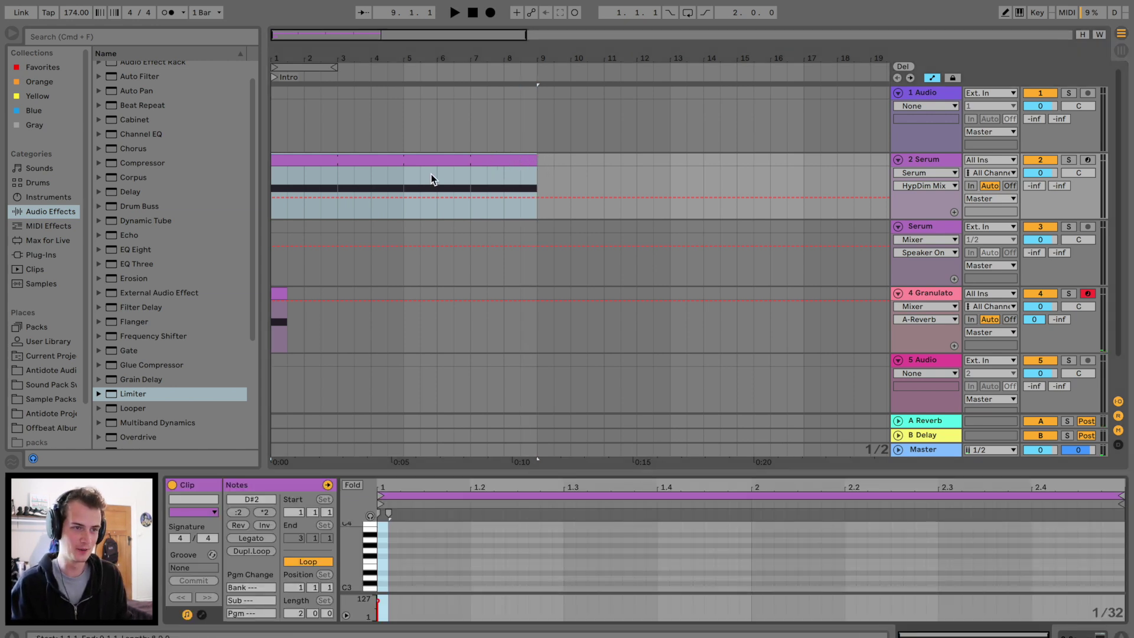
drag(554, 527, 1066, 515)
- Repeat the half-bar Granulator clip every two bars up to bar 9 during playback, undoing the surplus copy beyond it
click(282, 291)
shift+click(334, 297)
key(ctrl+d)
key(space)
key(ctrl+d)
key(ctrl+d)
key(ctrl+d)
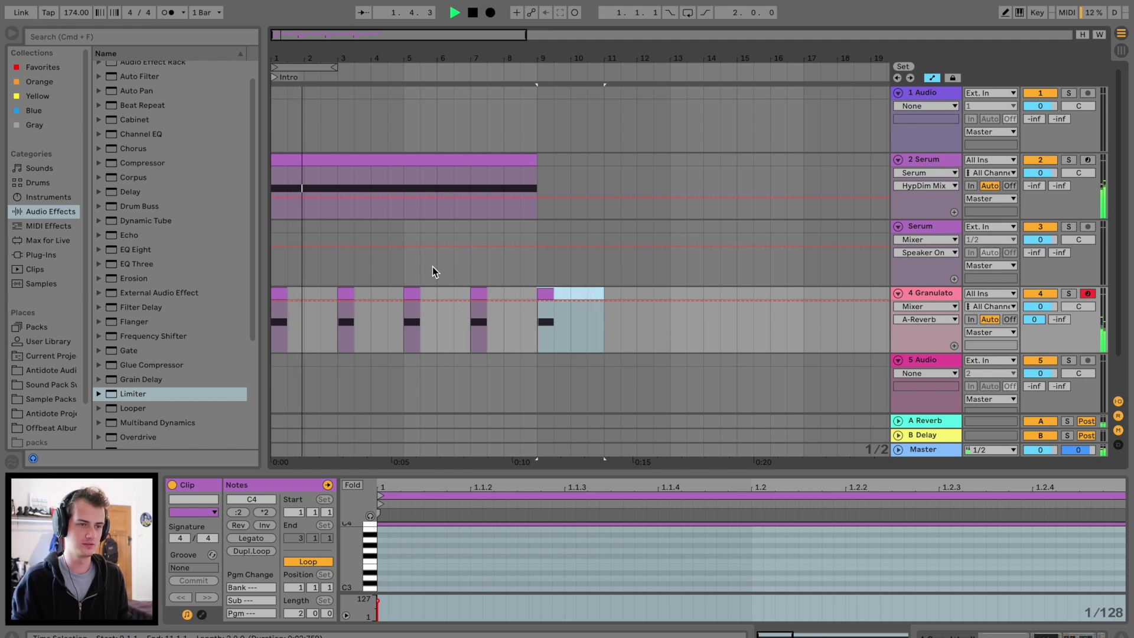
key(ctrl+z)
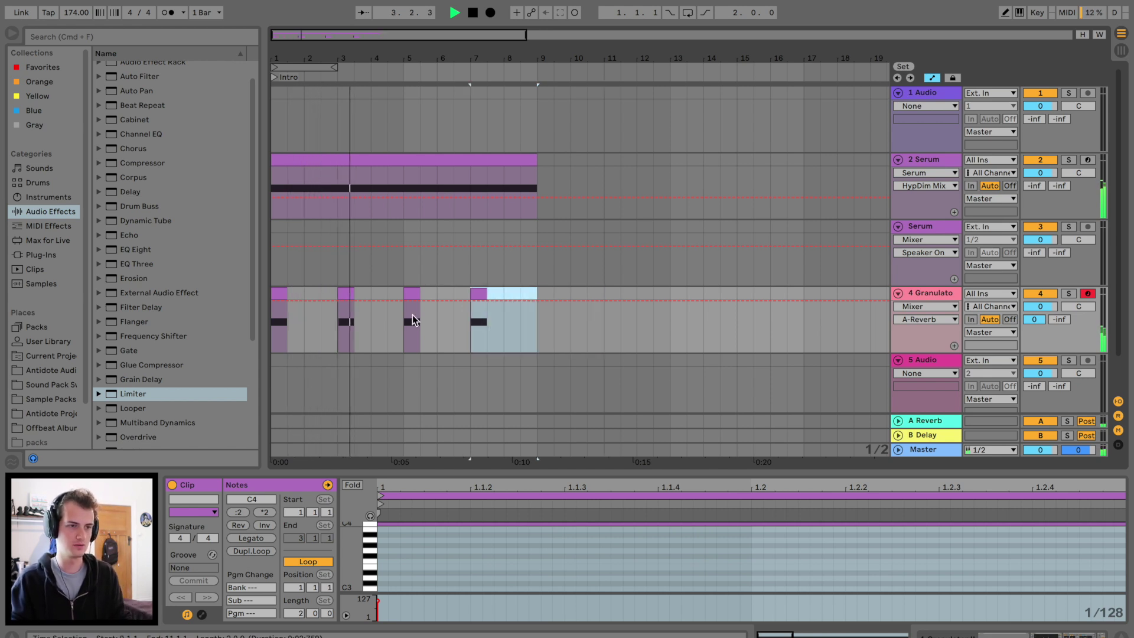
- Delete the empty first audio track and the muted, resampled Serum audio track
click(913, 105)
key(Delete)
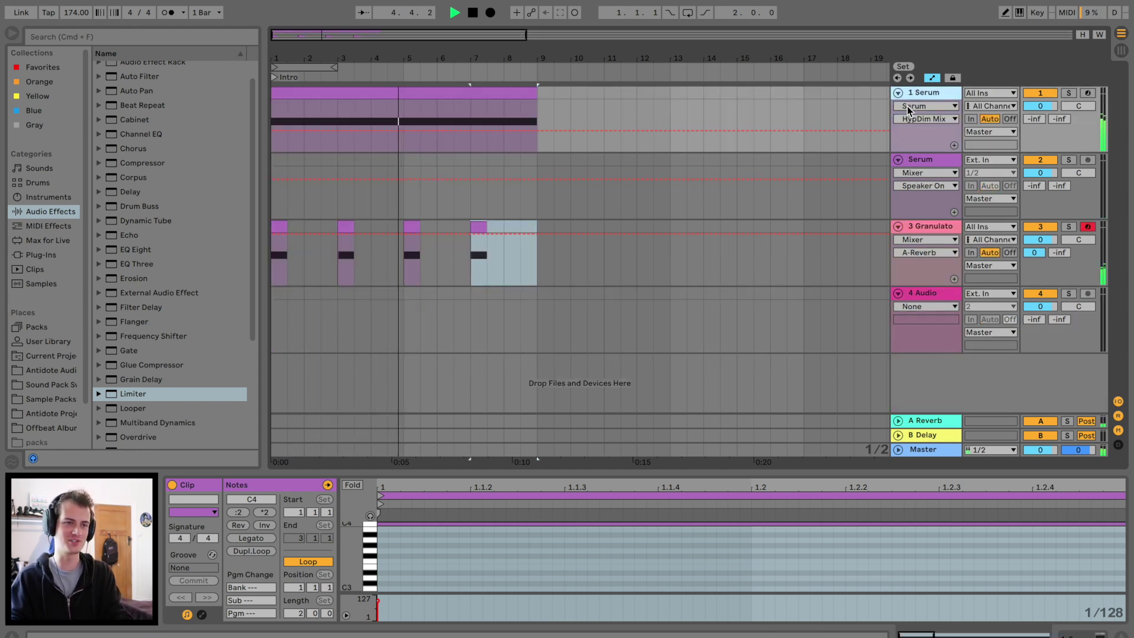
click(925, 161)
key(Delete)
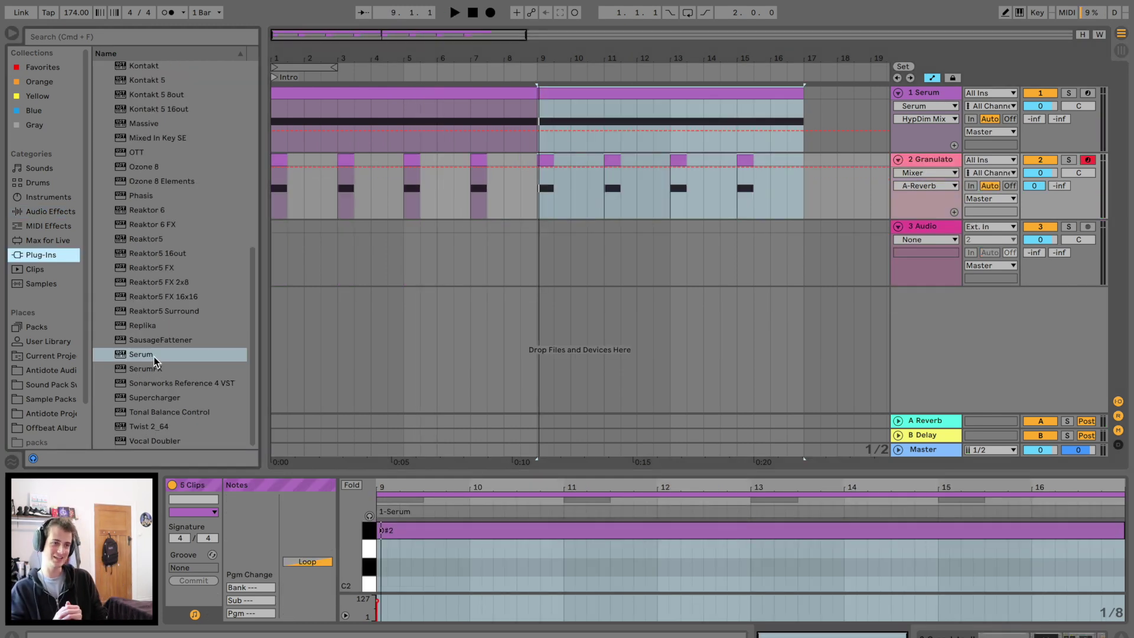
- Audition the Antidote Resistance textures and place 150 Antidote Texture 5 Am.wav on the empty audio track
click(33, 371)
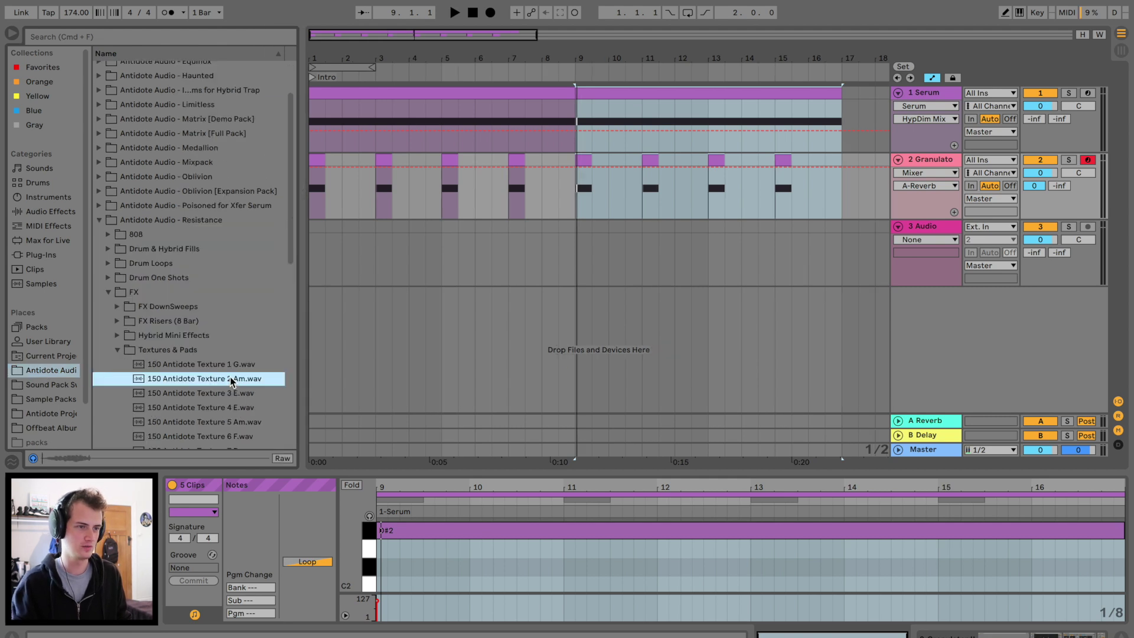
scroll(236, 349, down, 3)
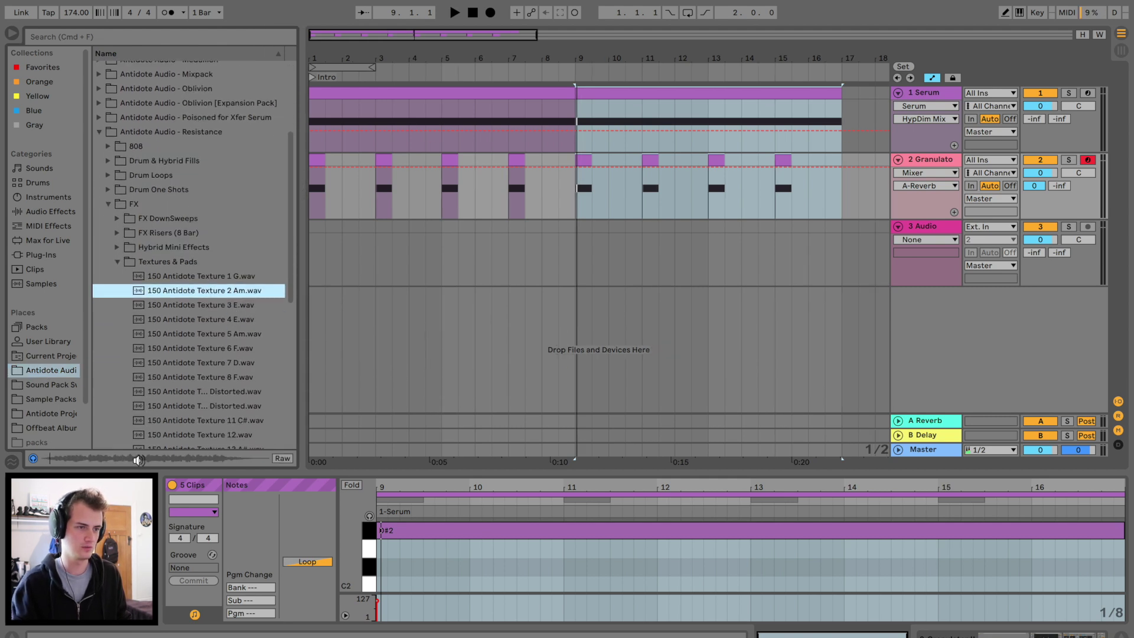
key(Down)
key(Down)
key(Down)
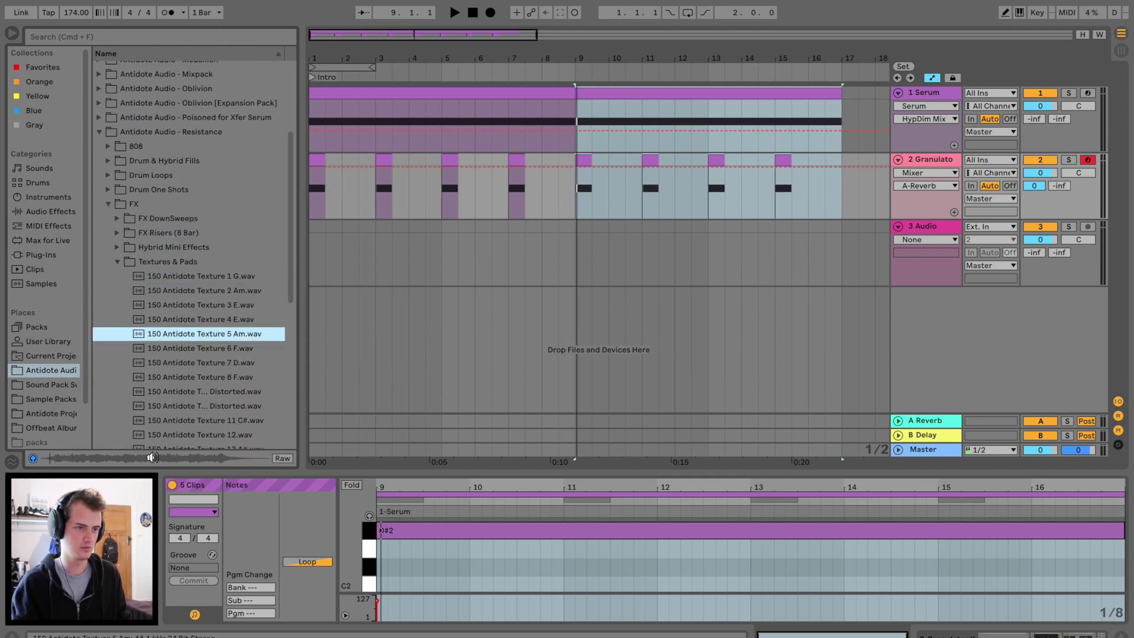
click(234, 377)
click(243, 362)
drag(246, 335, 317, 274)
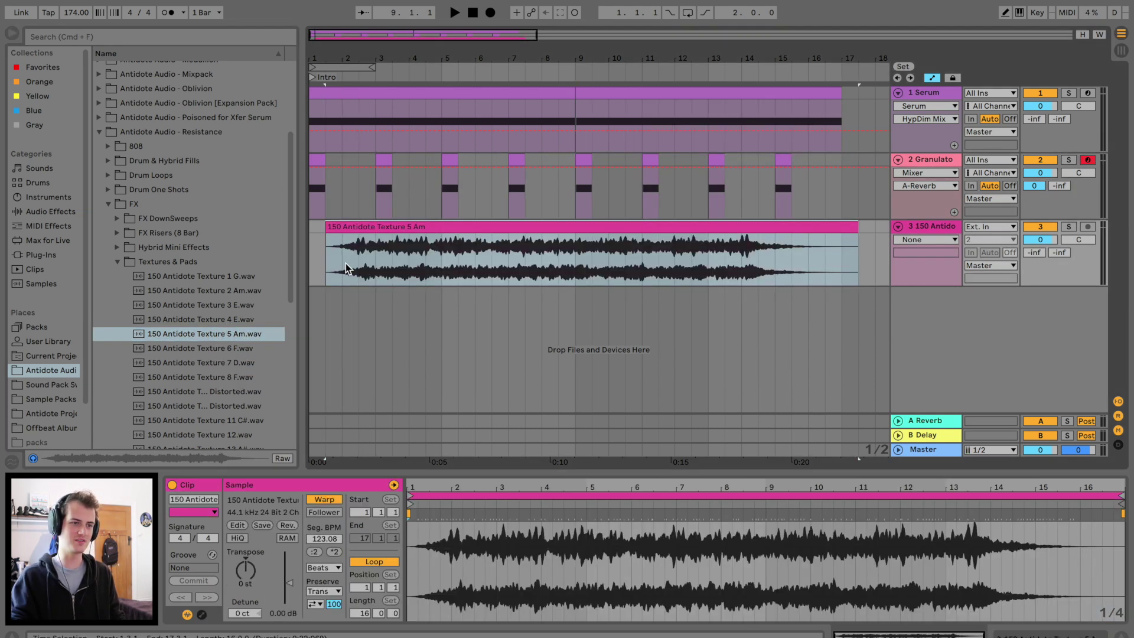
- Turn off warping for the texture clip, transpose it up 6 semitones, and play the arrangement
click(323, 500)
drag(246, 569, 245, 550)
key(space)
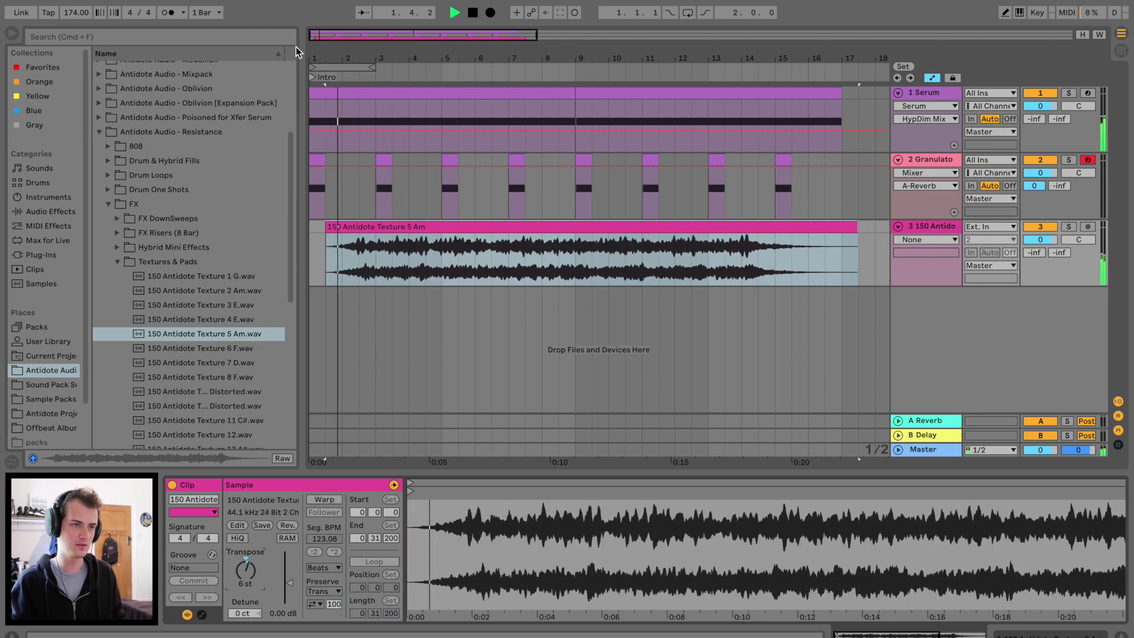
- Move the texture clip to bar 8, cut off everything after bar 9, shape its fade-in, and audition the transition
drag(309, 59, 309, 71)
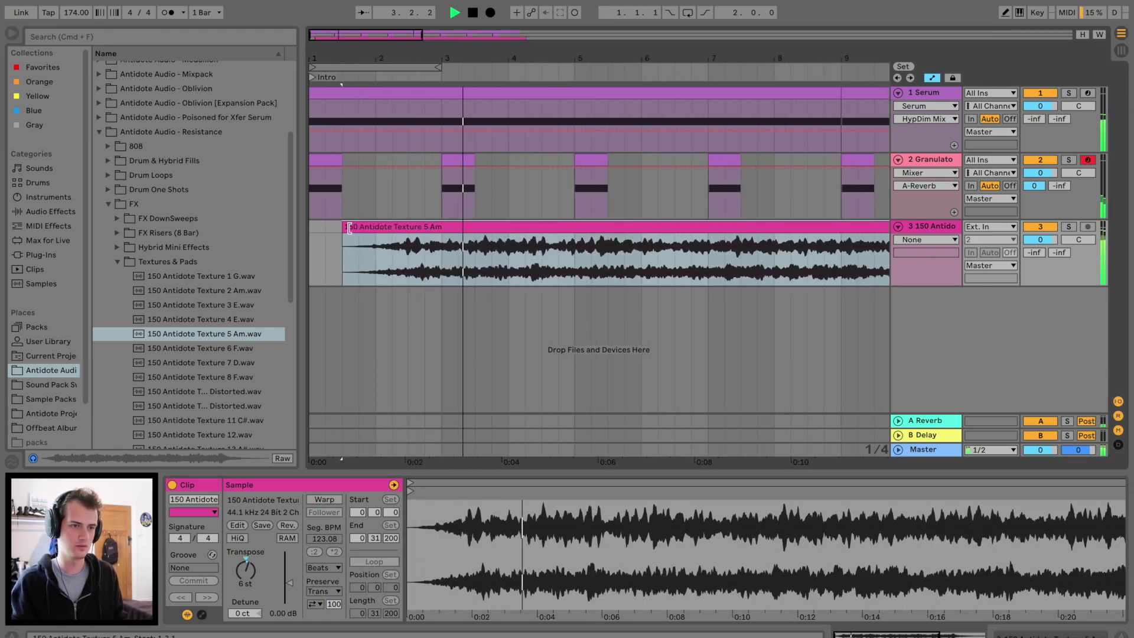
drag(347, 229, 663, 232)
key(minus)
key(minus)
click(656, 236)
key(super+e)
click(692, 229)
key(Delete)
drag(655, 235, 658, 271)
key(space)
key(space)
- Copy the Granulator track's Ballad Reverb and EQ Eight onto the texture track, and lower its volume to -4.1 dB during playback
double_click(914, 174)
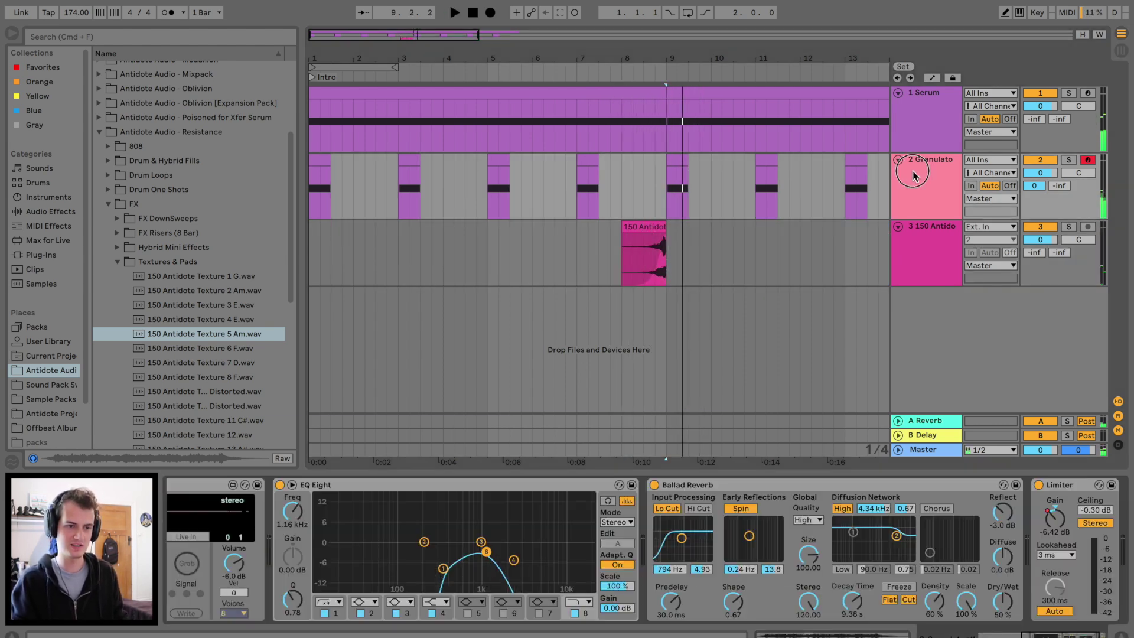
scroll(714, 485, right, 3)
click(712, 489)
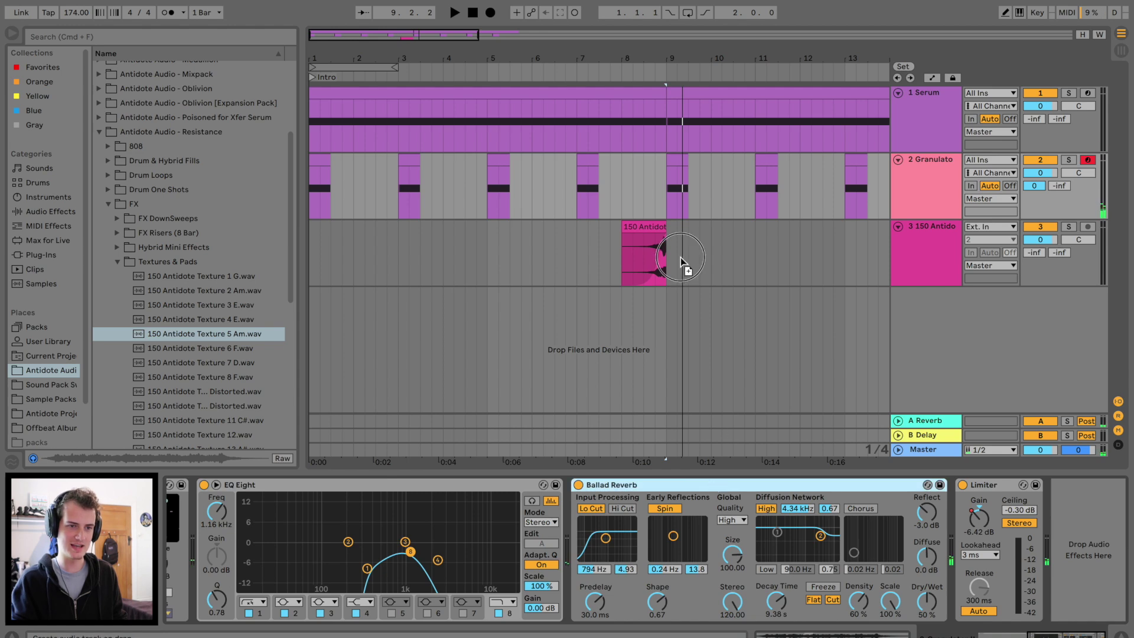
drag(685, 290, 668, 266)
click(907, 198)
drag(468, 493, 646, 254)
click(644, 254)
key(space)
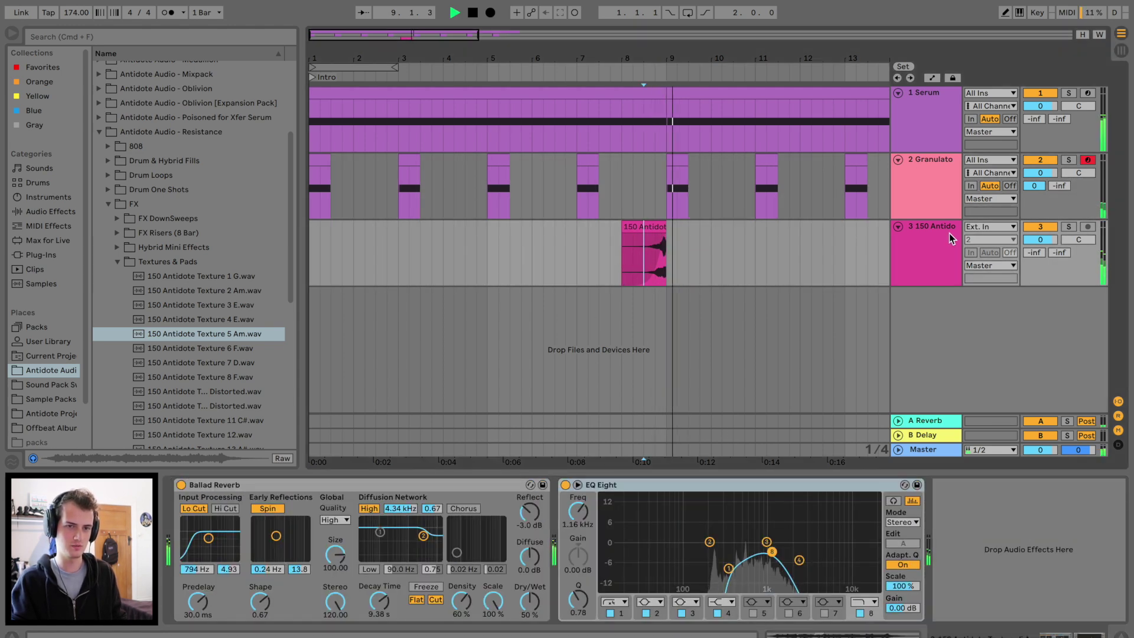
drag(1042, 240, 1042, 253)
- Duplicate the texture track's eight-bar section so the riser repeats just before bar 17, and stop playback
scroll(451, 229, down, 5)
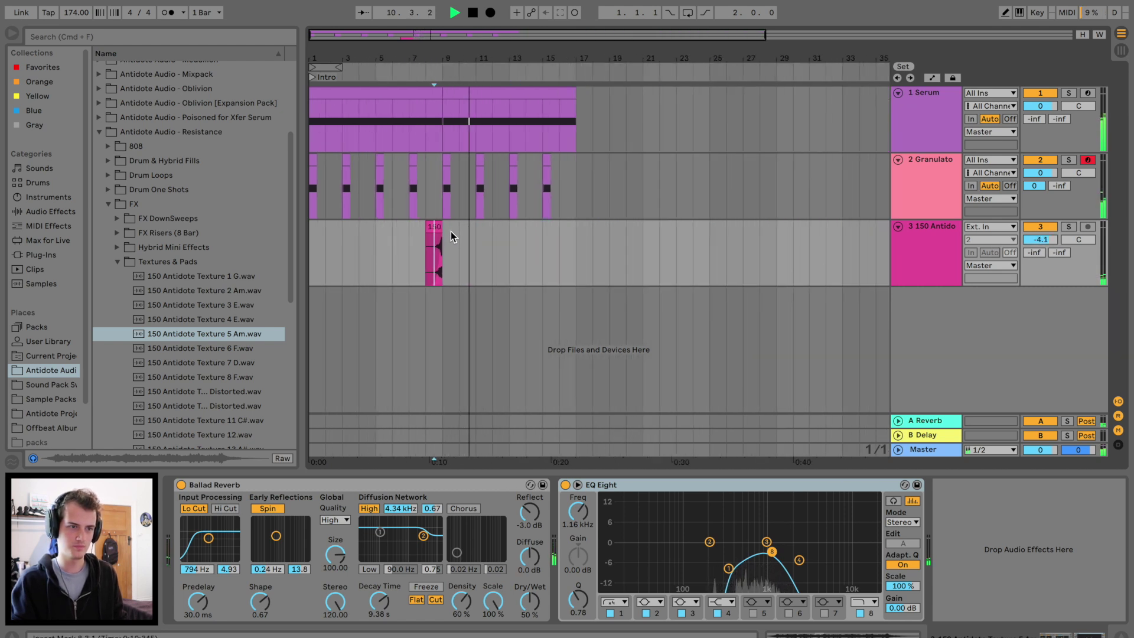
drag(572, 247, 248, 248)
click(431, 251)
drag(431, 251, 310, 250)
key(super+d)
key(space)
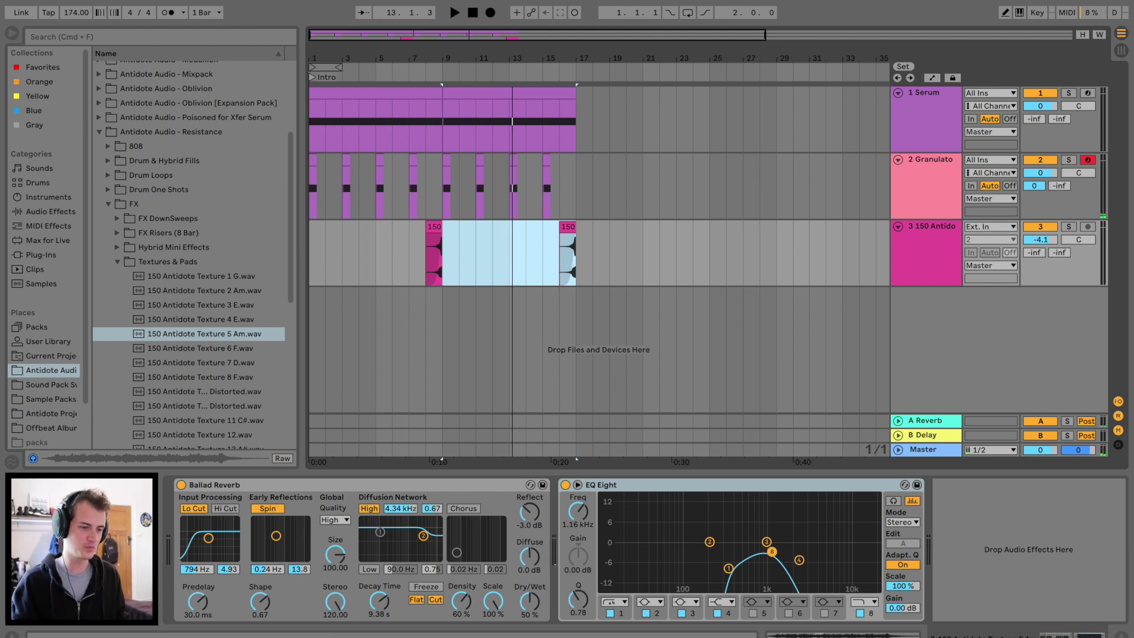
- Switch to the Noisia Inspiration note, review the intro arrangement ideas, and return to the Ableton Live project
drag(0, 257, 199, 257)
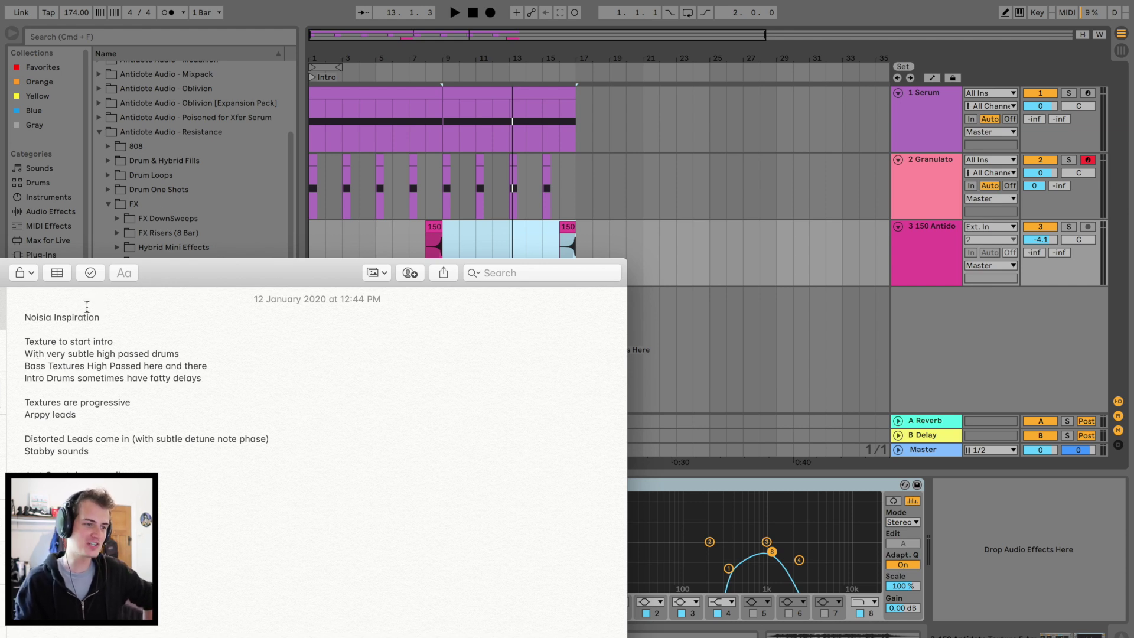
scroll(464, 143, right, 1)
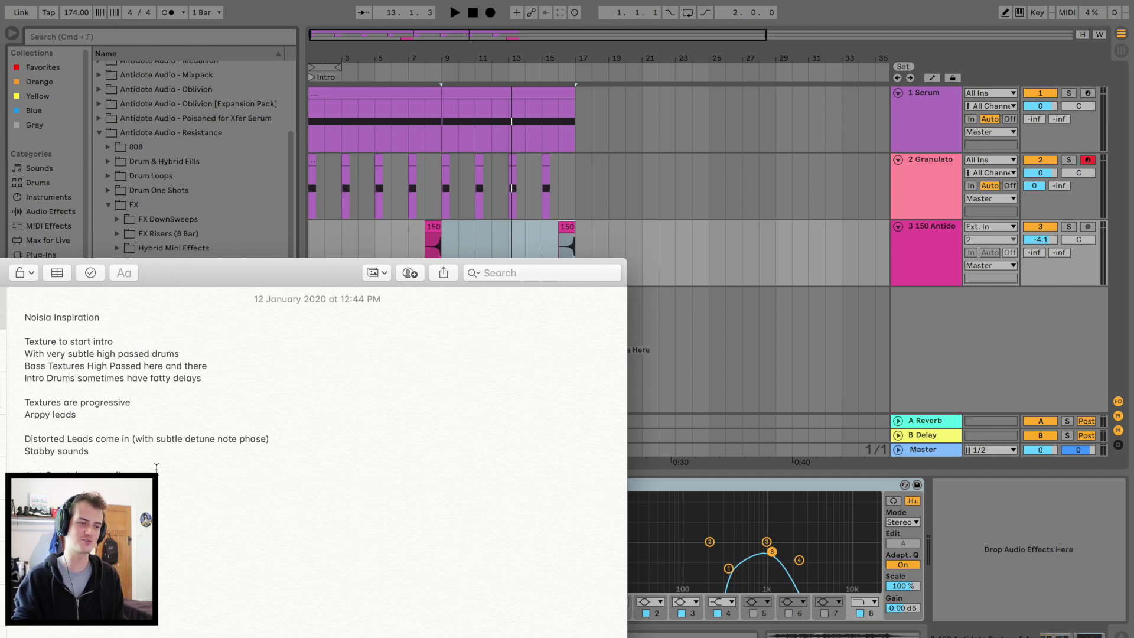
key(super+Tab)
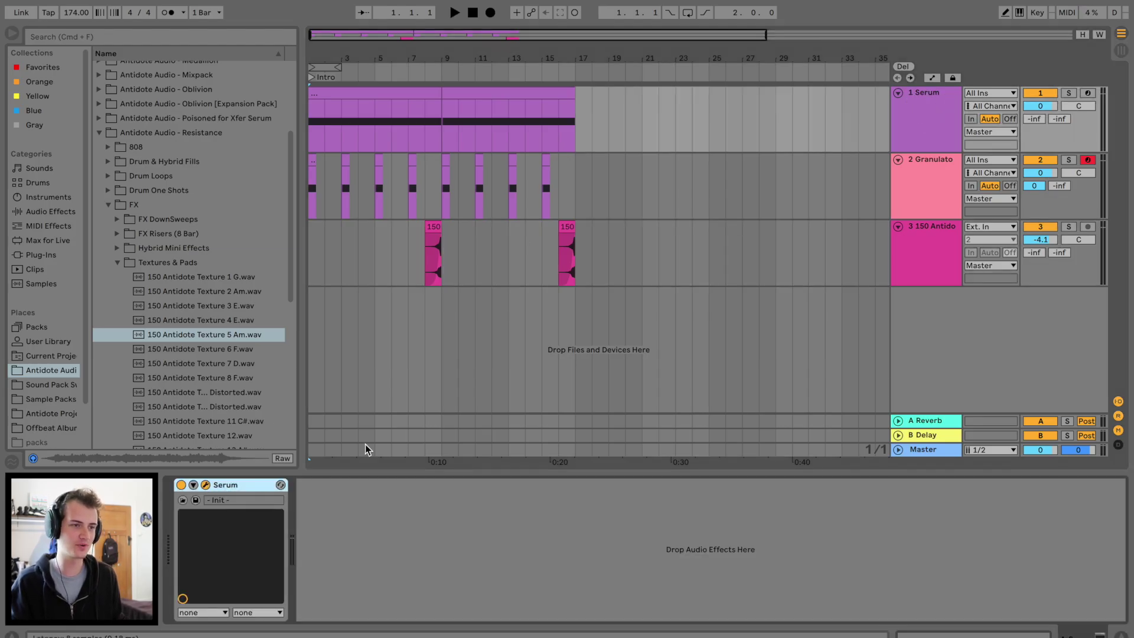
- Set oscillator A's warp mode to Bend - in the Serum track's synth and close the plug-in window
click(205, 484)
click(492, 337)
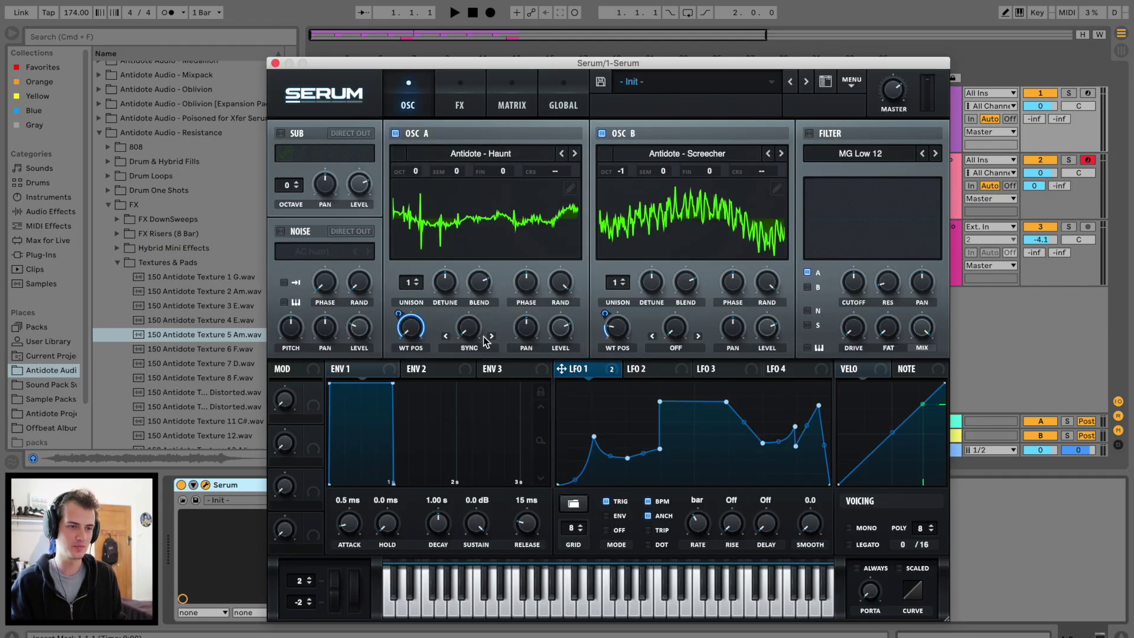
click(492, 336)
click(492, 336)
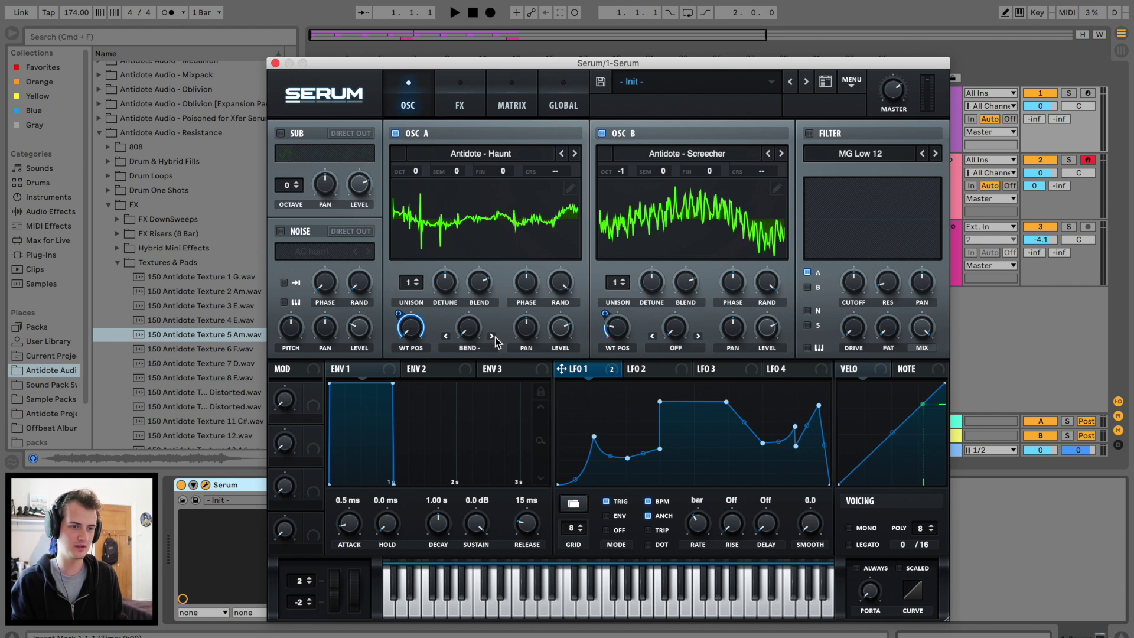
click(275, 63)
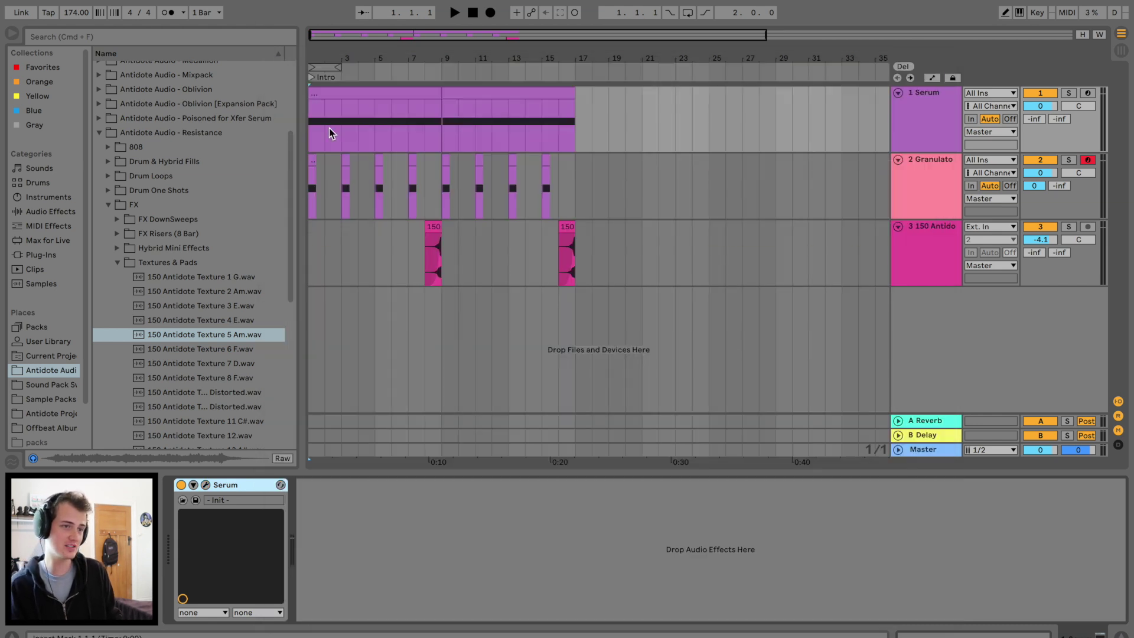
- Automate oscillator A's warp on the Serum track to rise from bar 1 through about 0.43 at bar 9 to 1.00 at bar 17
click(325, 123)
drag(469, 329, 458, 388)
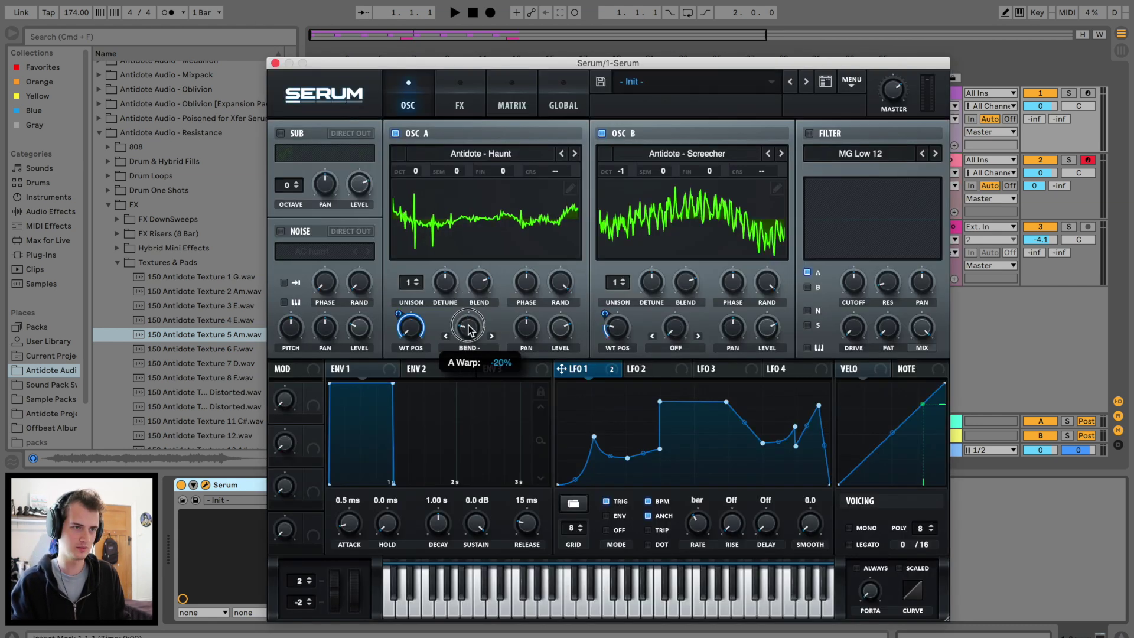
drag(389, 61, 404, 249)
click(310, 147)
key(space)
drag(442, 148, 442, 124)
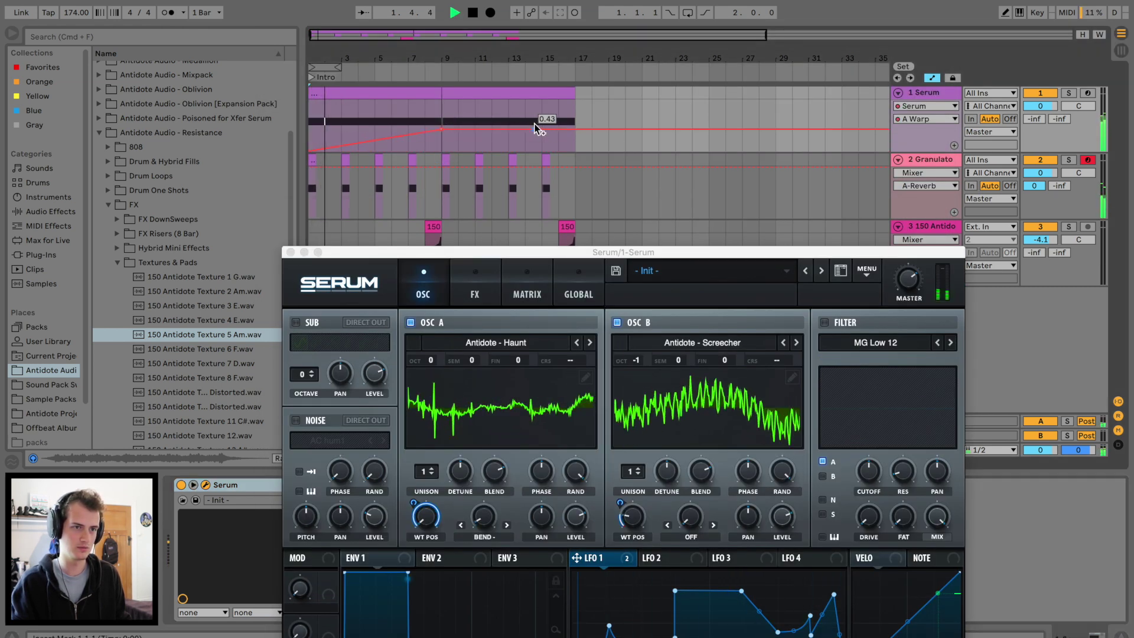
drag(572, 125, 575, 101)
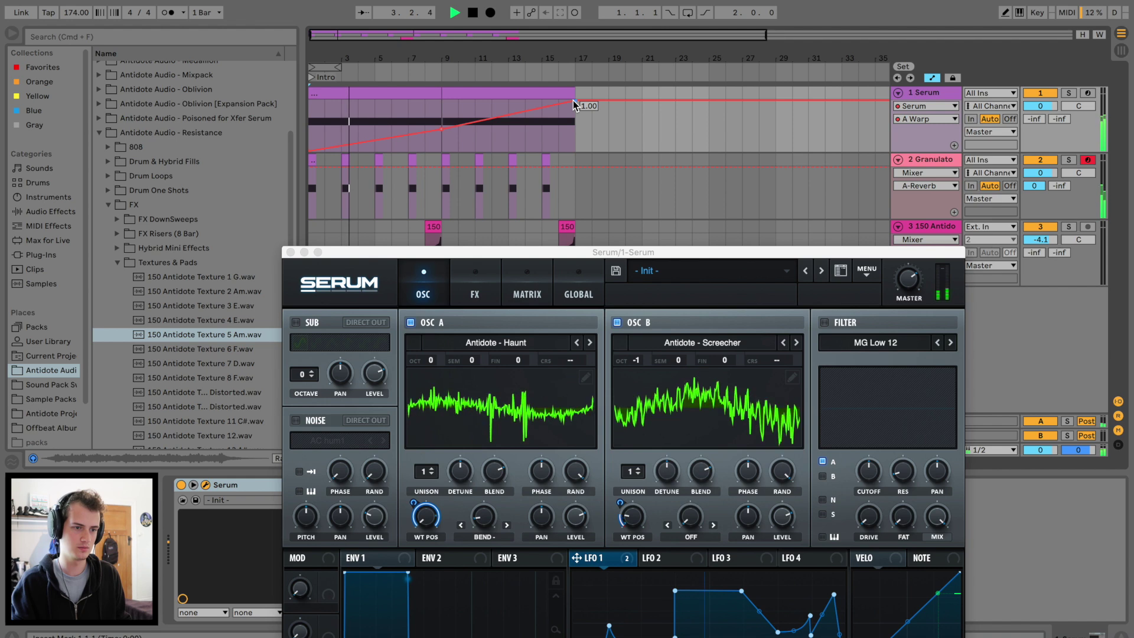
- Automate the cutoff of Serum's effects filter on the first track to reach 0.47 at bar 9 and rise further until bar 17
click(470, 274)
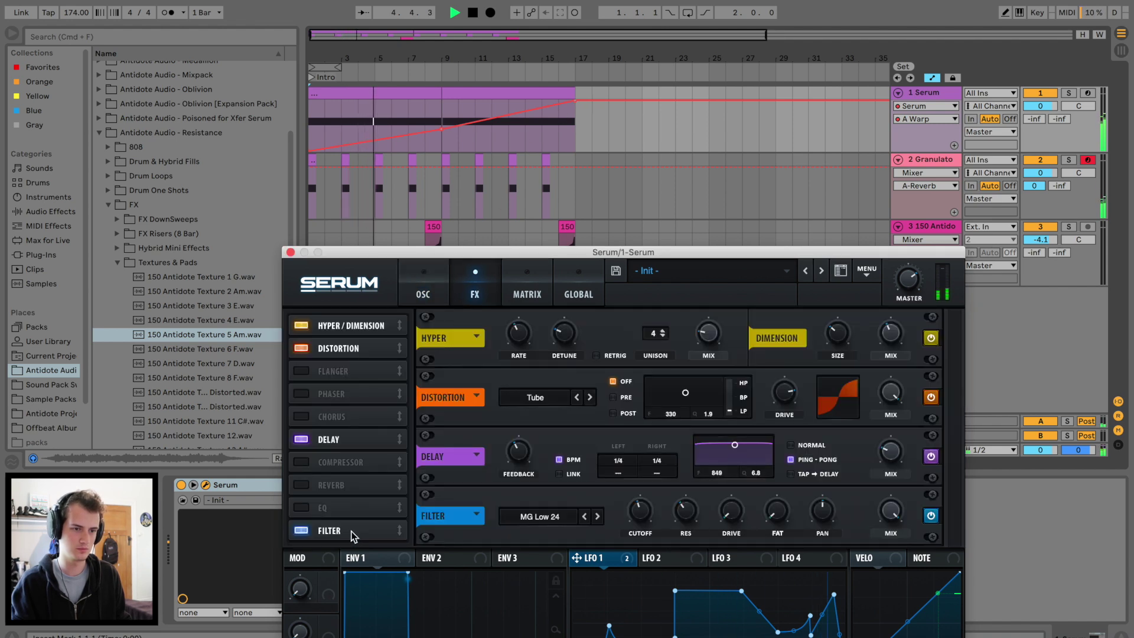
click(641, 520)
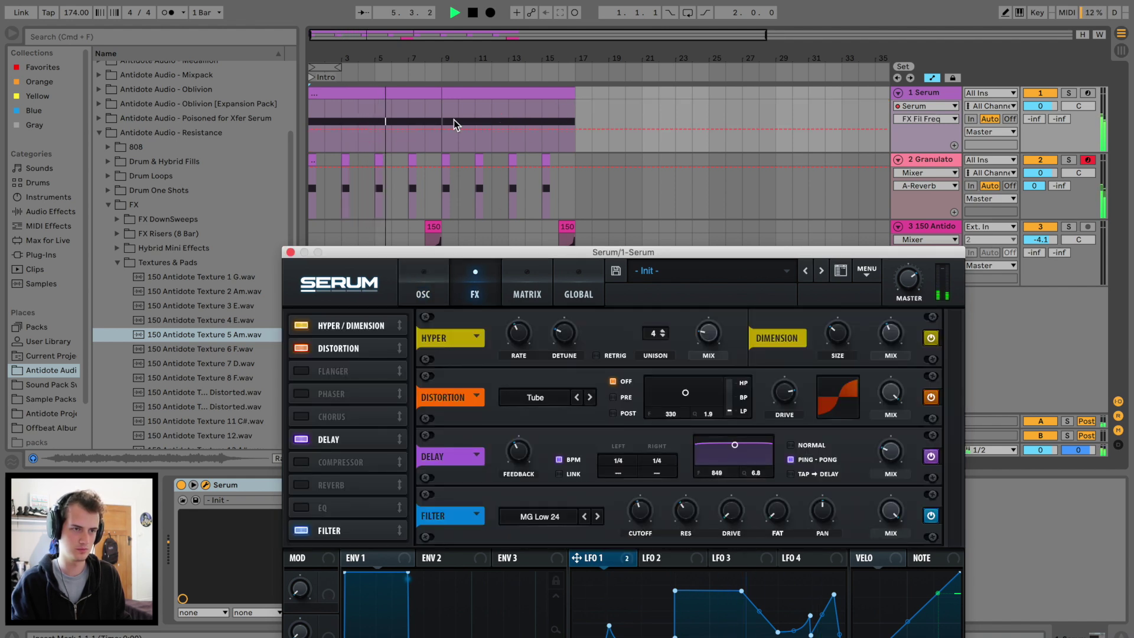
click(313, 128)
drag(576, 129, 575, 123)
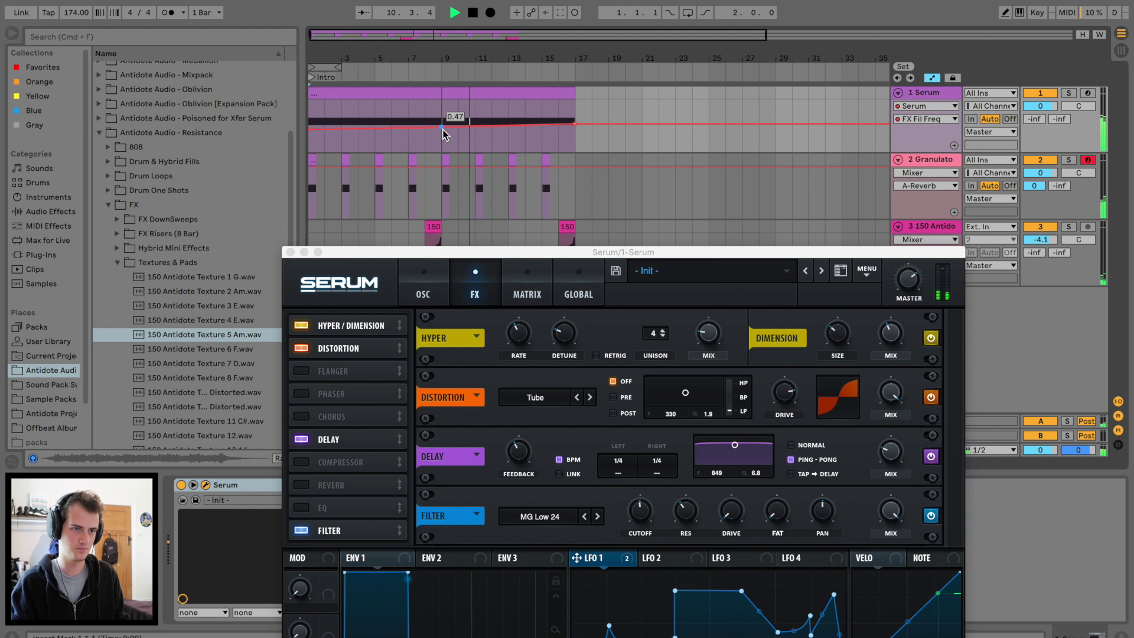
drag(575, 123, 574, 119)
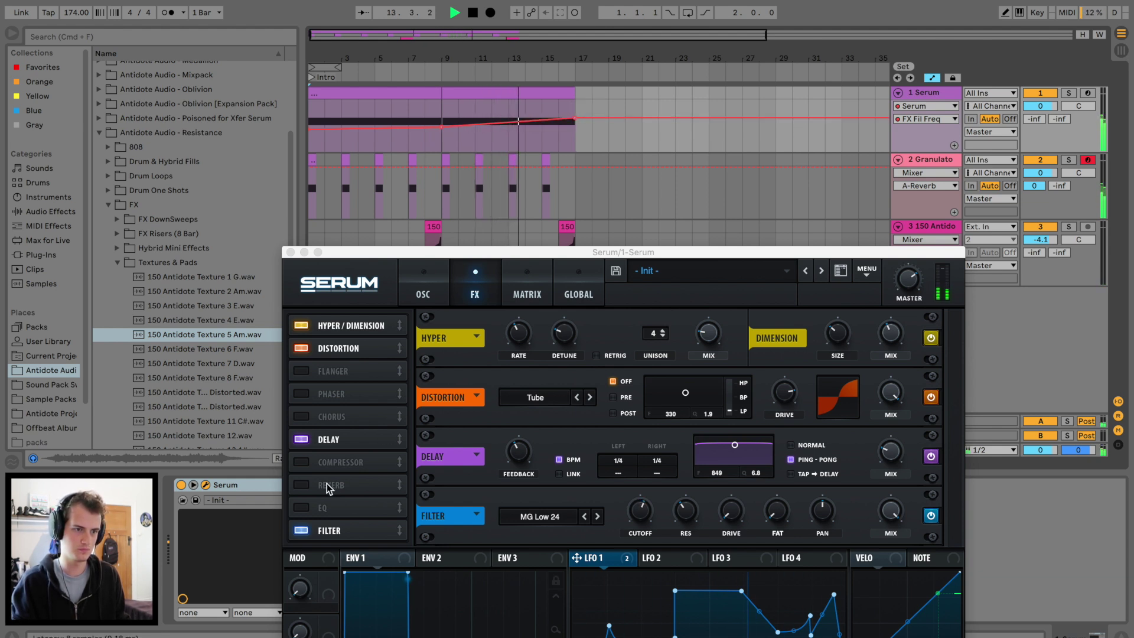
key(space)
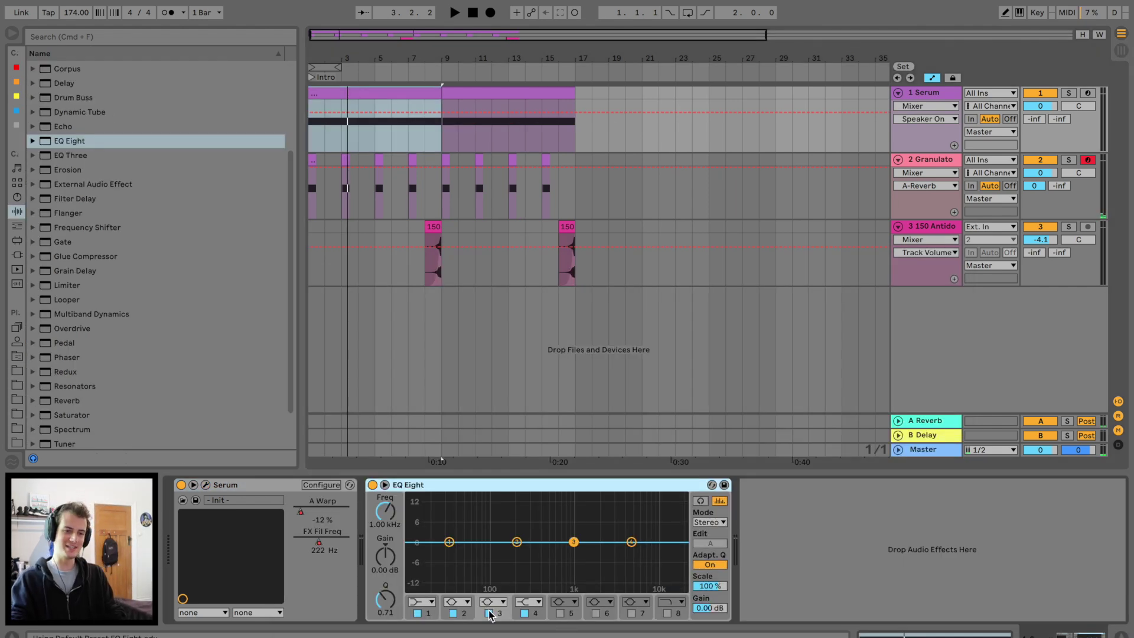
- Change band 3 of the Serum track's EQ Eight to a notch filter and lower its frequency below 100 Hz
click(499, 603)
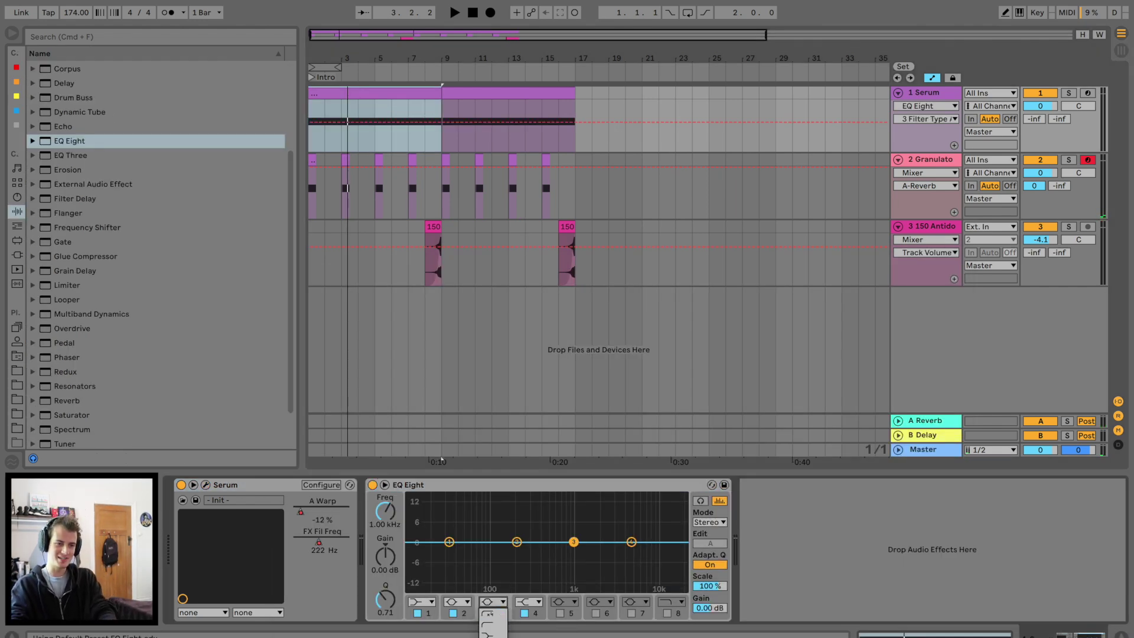
click(488, 615)
drag(385, 512, 380, 523)
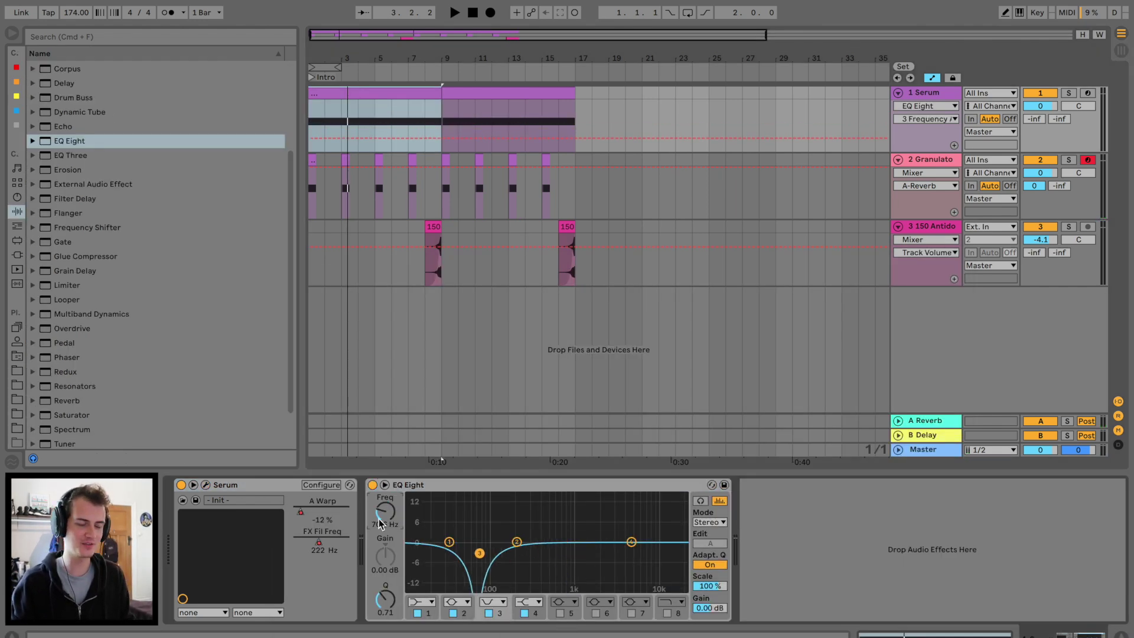
- Narrow the notch to a Q of about 3.02 and automate its frequency with peaks near bars 5 and 13 and a dip at bar 9
click(313, 144)
key(space)
drag(434, 137, 434, 120)
drag(385, 599, 389, 620)
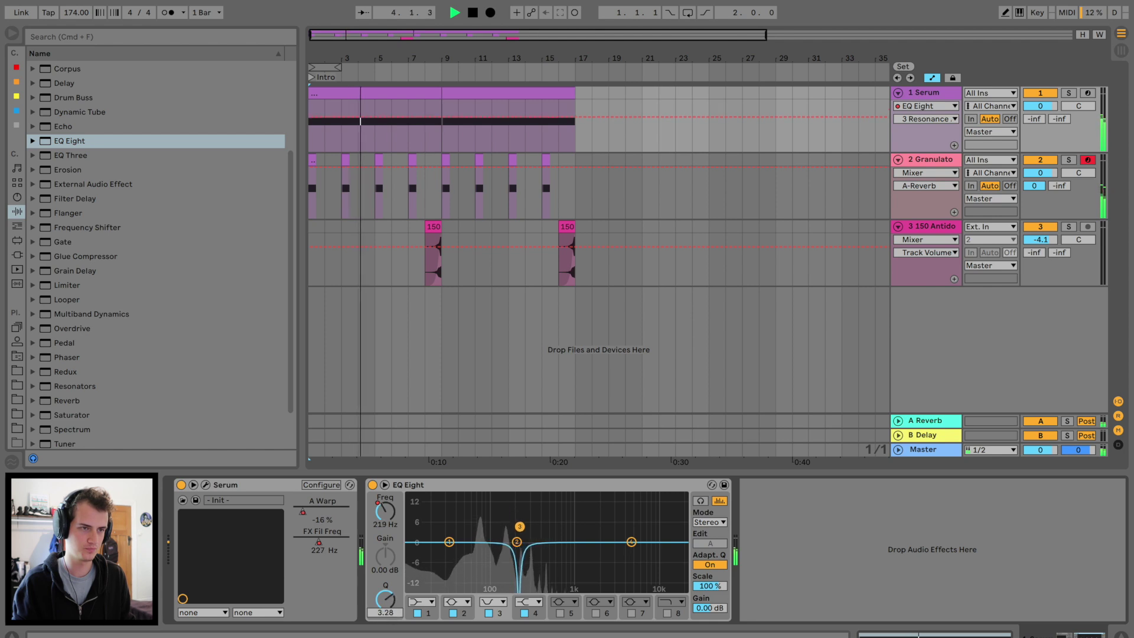
click(385, 512)
drag(433, 121, 570, 135)
- Add the OTT preset after EQ Eight on the Serum track and set its amount to 11%
click(33, 314)
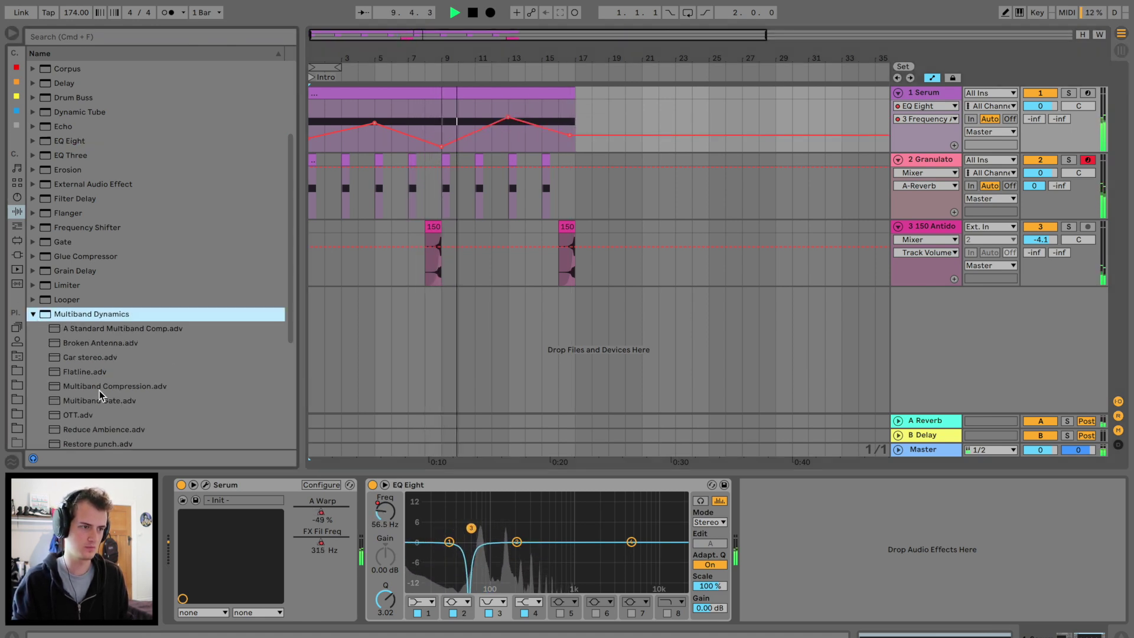
double_click(76, 415)
drag(1082, 616, 1082, 635)
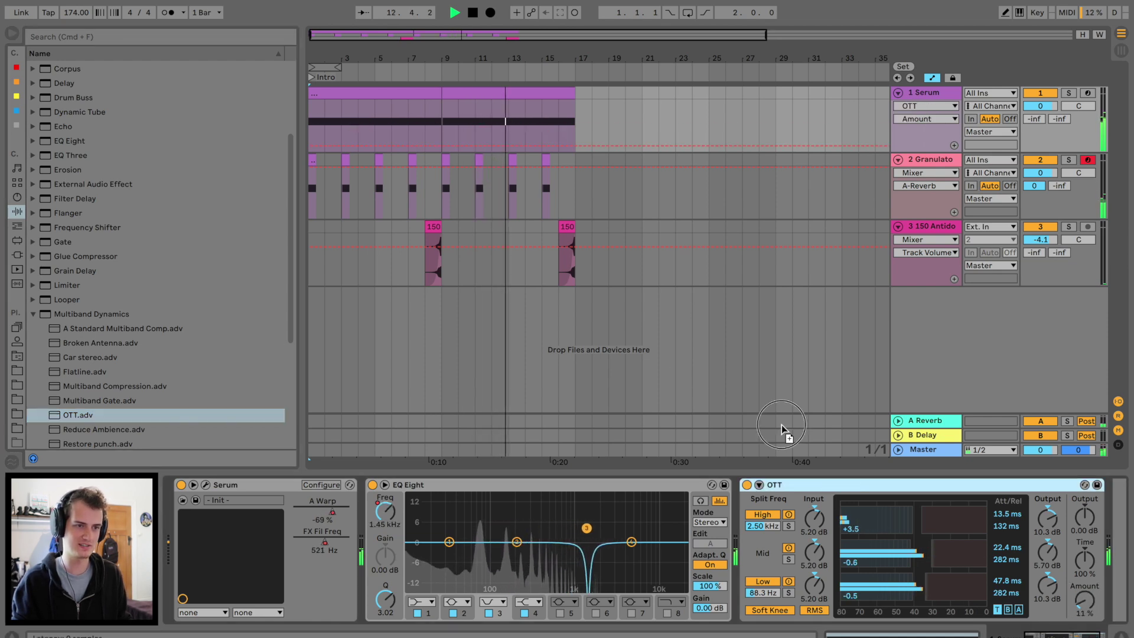
- Put OTT at the end of the Granulator track's chain at 100% amount and lower the track volume to -9.9 dB
click(514, 203)
scroll(1100, 594, right, 6)
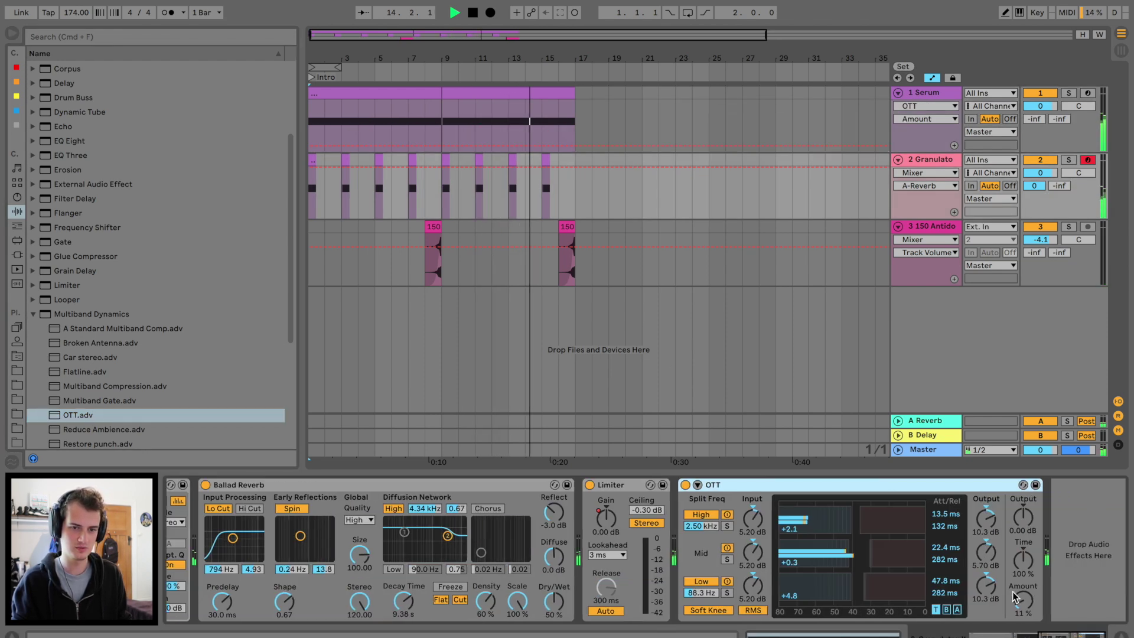
click(1023, 602)
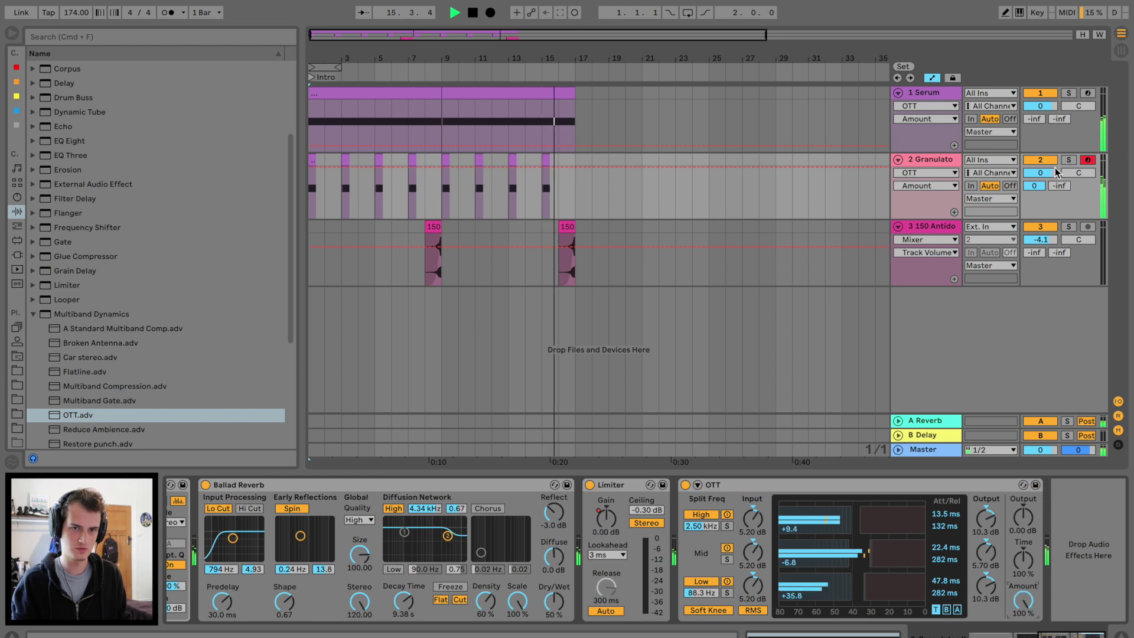
drag(1039, 173, 1040, 189)
key(space)
- Insert a new MIDI track with Serum below the first one and load the Limitless preset ARP - Abra Ca Dab
click(919, 95)
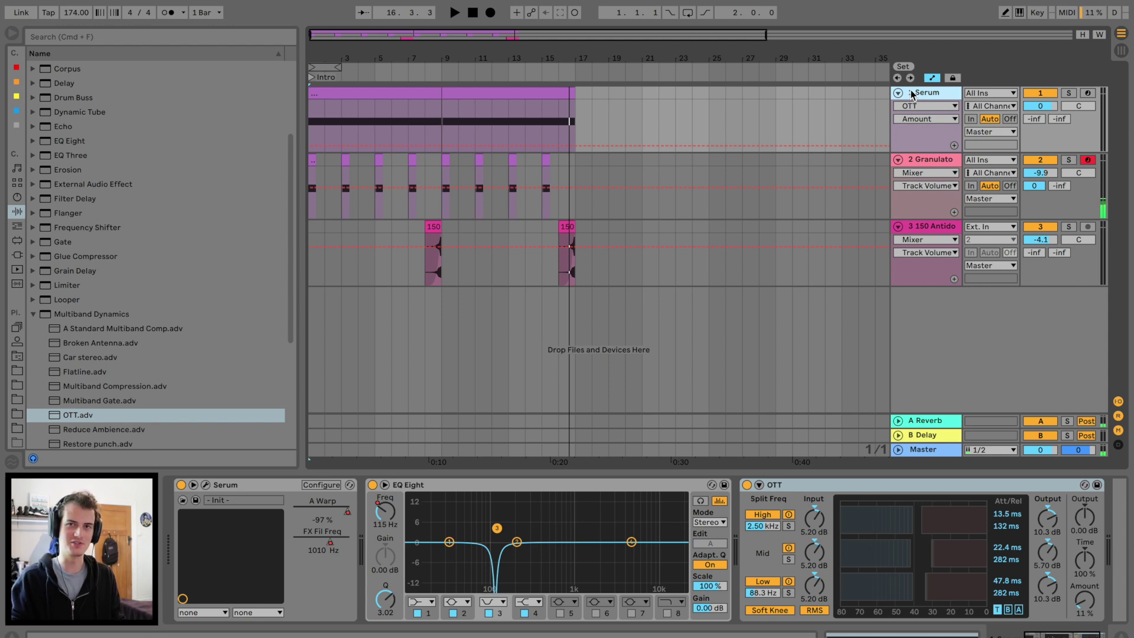
key(super+shift+t)
click(542, 37)
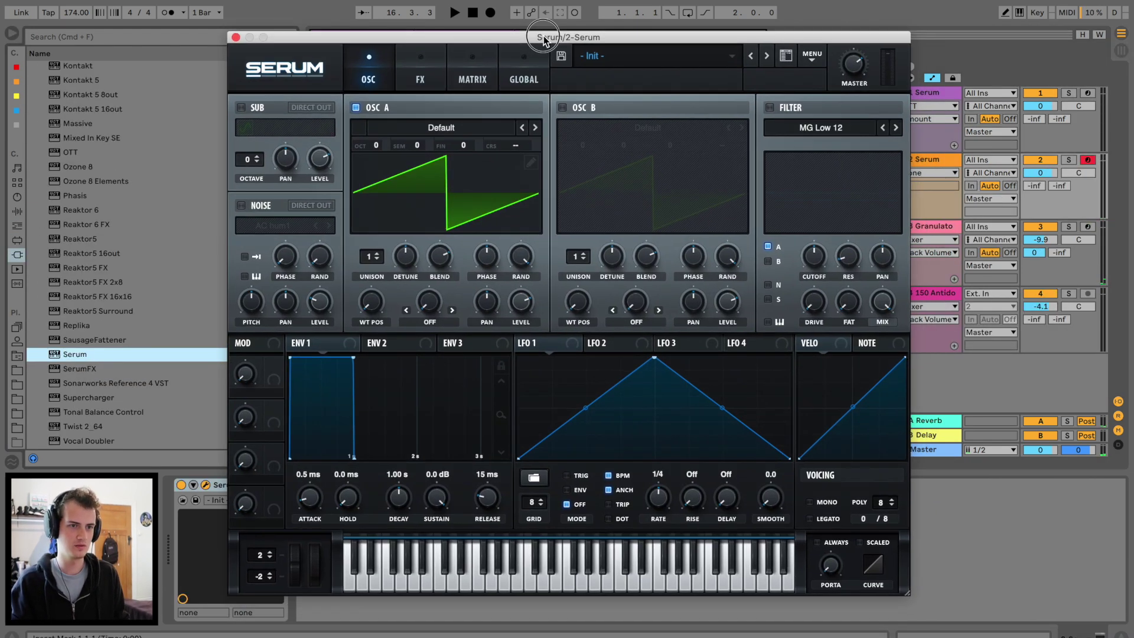
click(639, 67)
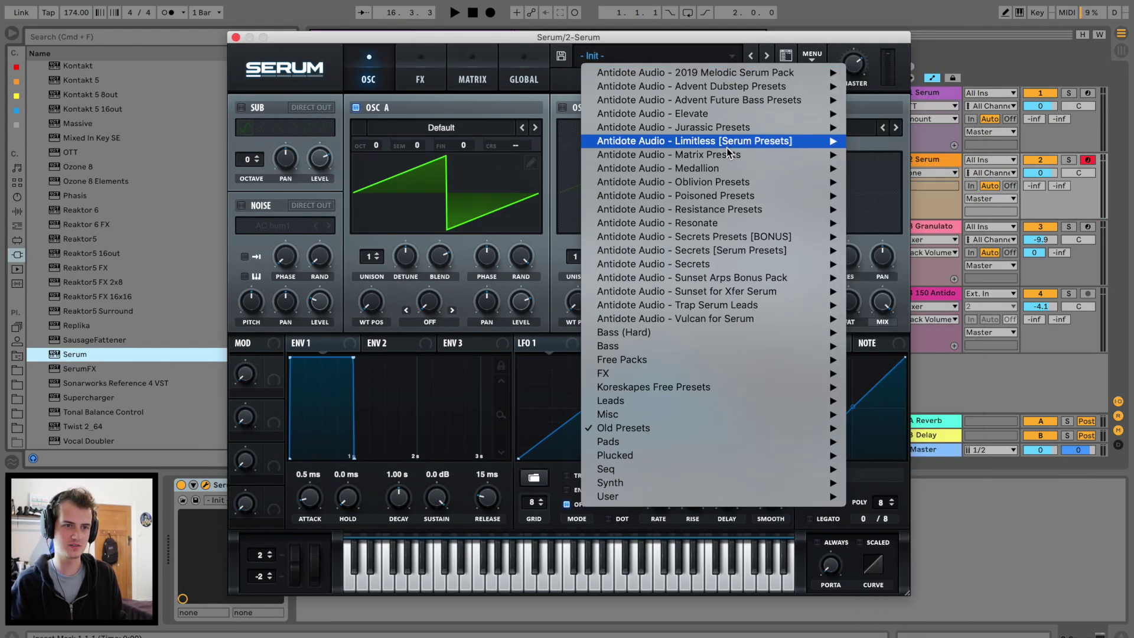
mouse_move(728, 163)
mouse_move(749, 143)
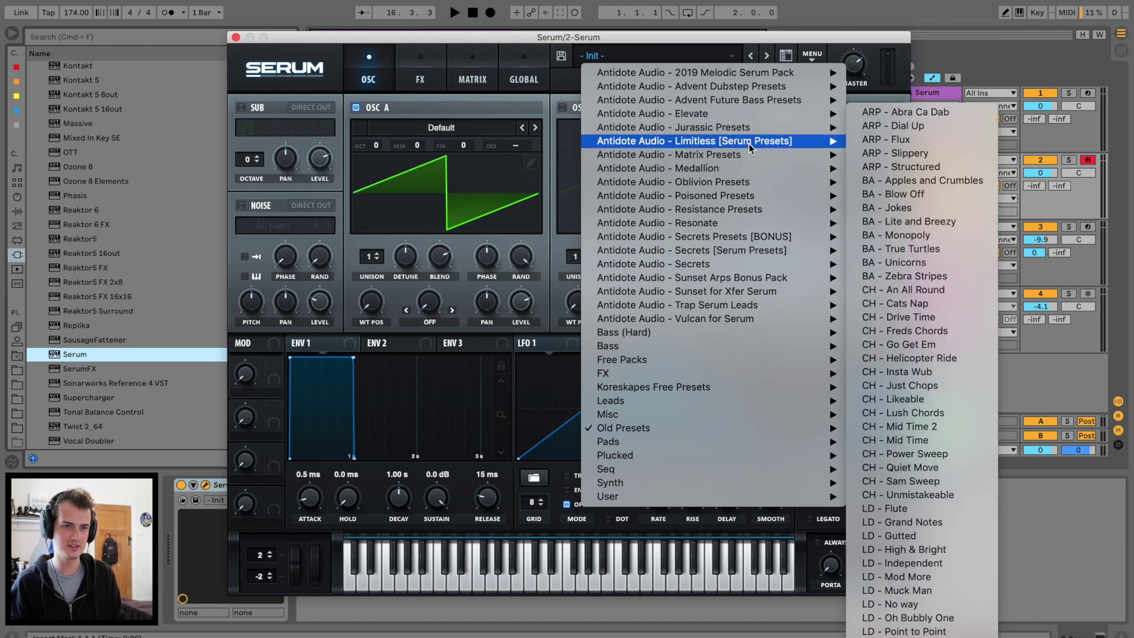
click(914, 112)
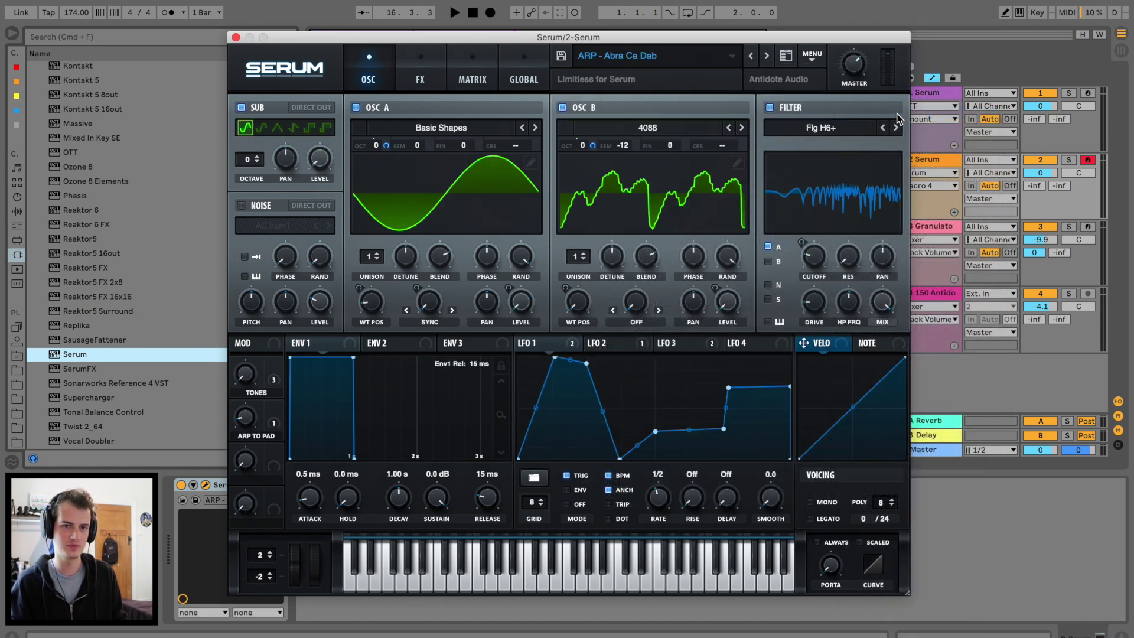
- Enable the computer MIDI keyboard and play a few notes to audition the arp preset
key(m)
key(f)
key(z)
key(f)
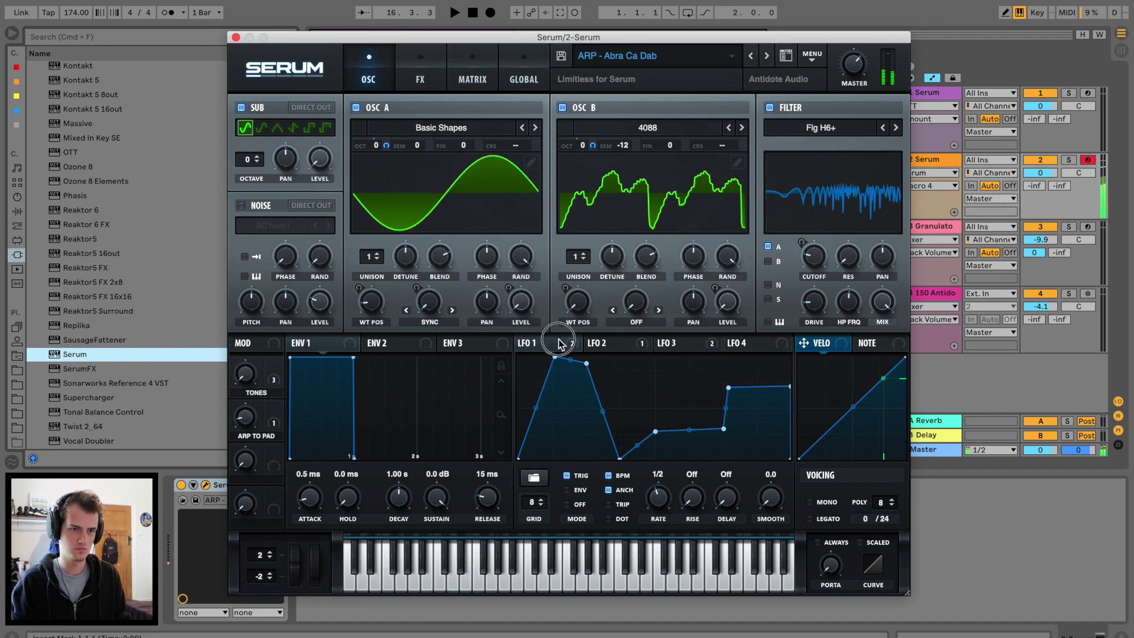
- Lower the first peak of the arp preset's LFO 1 shape to about half height
click(605, 344)
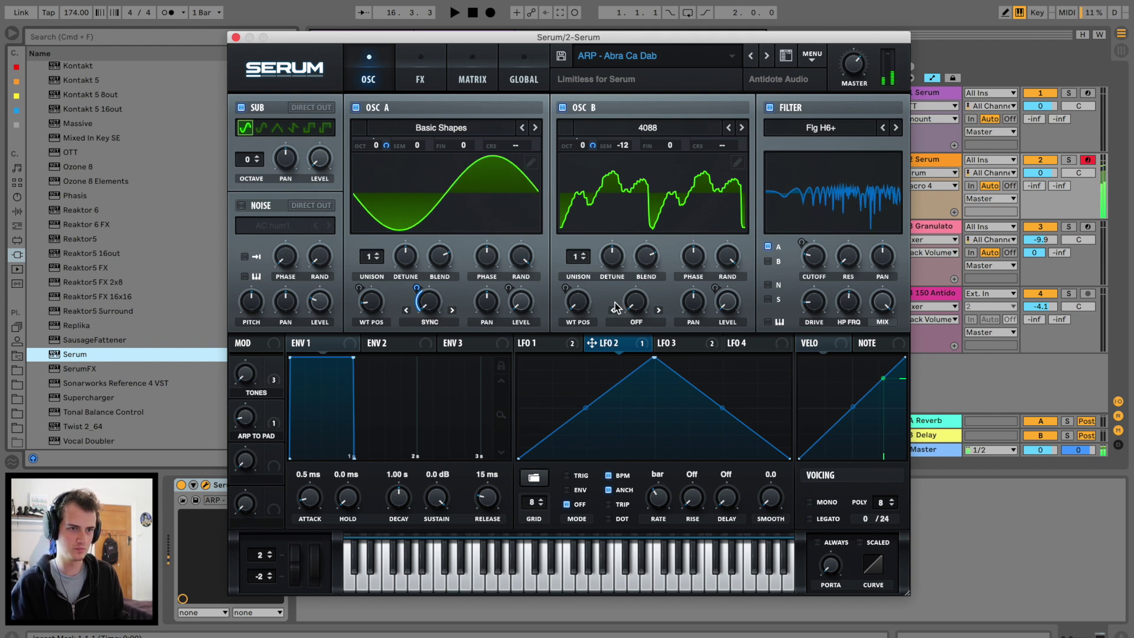
click(534, 343)
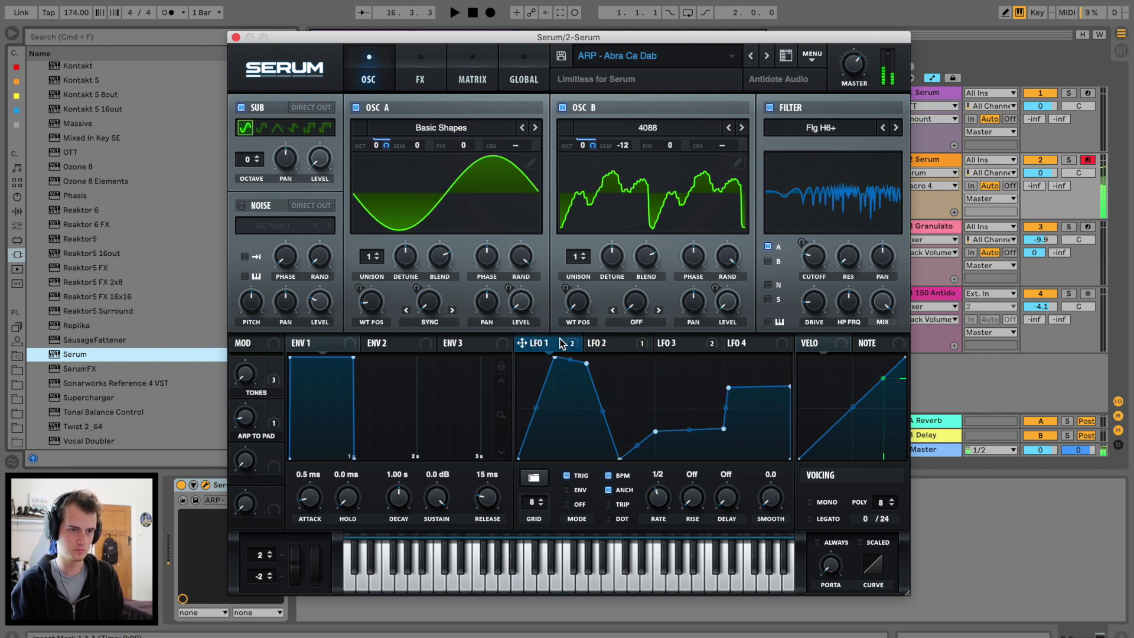
drag(561, 365, 587, 417)
- Turn off the Flanger effect, bring up the filter cutoff's automation lane on the new Serum track and close the synth window
click(411, 73)
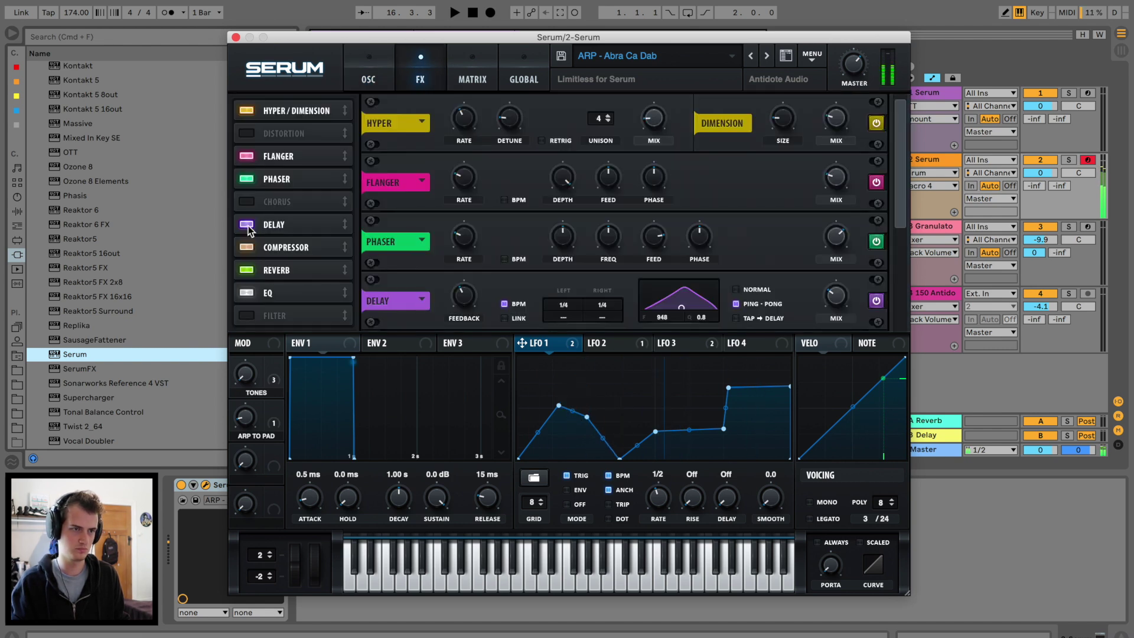
click(250, 157)
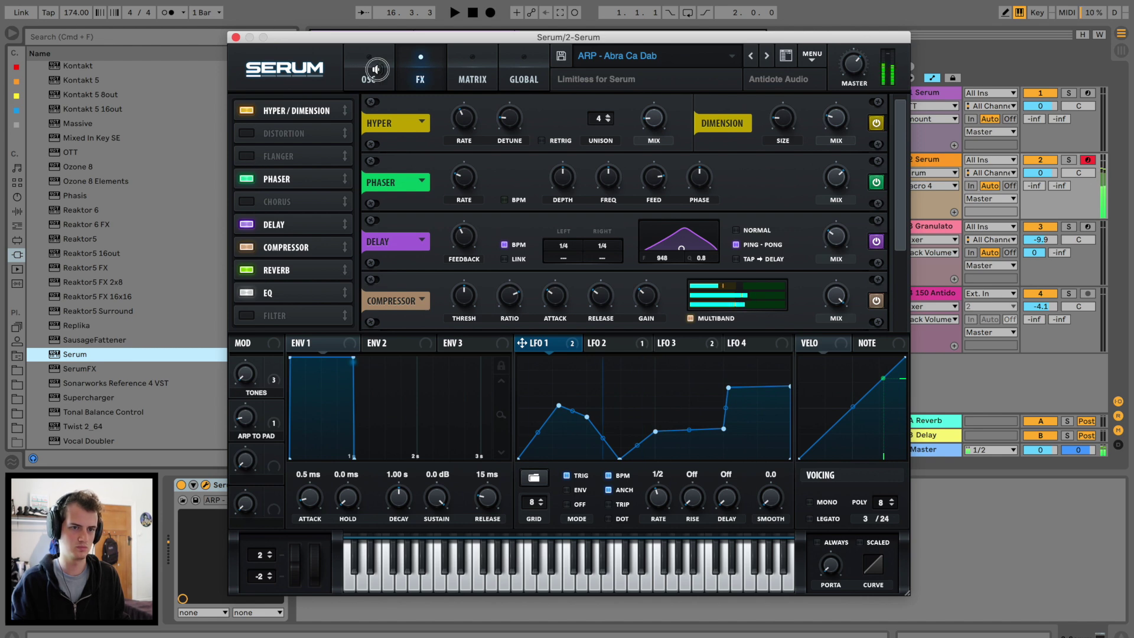
click(361, 72)
click(810, 266)
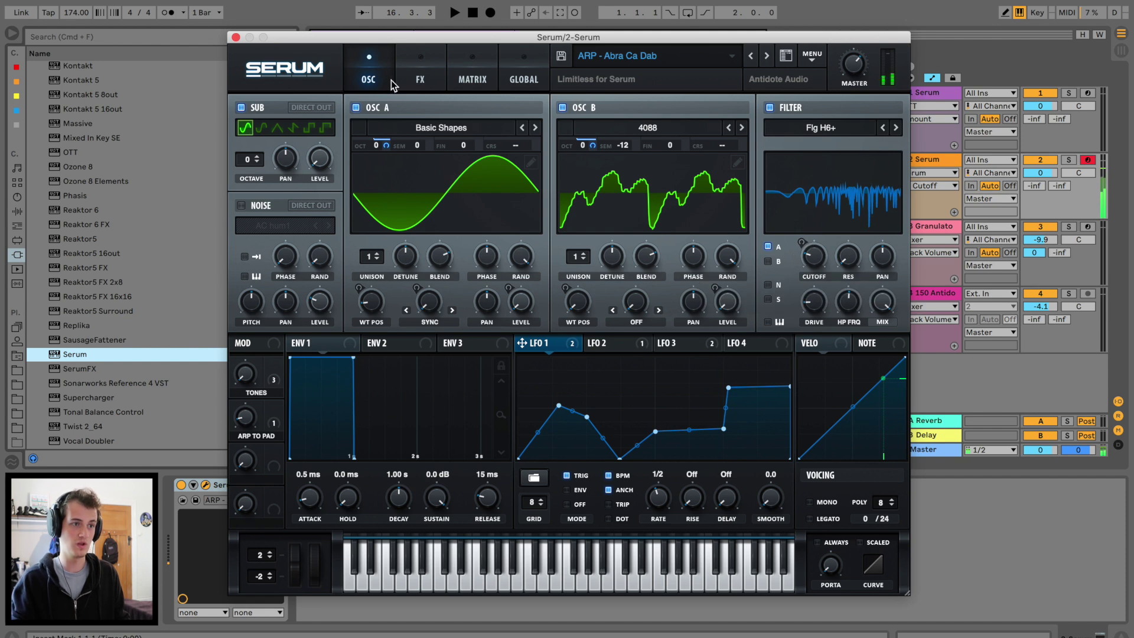
click(235, 38)
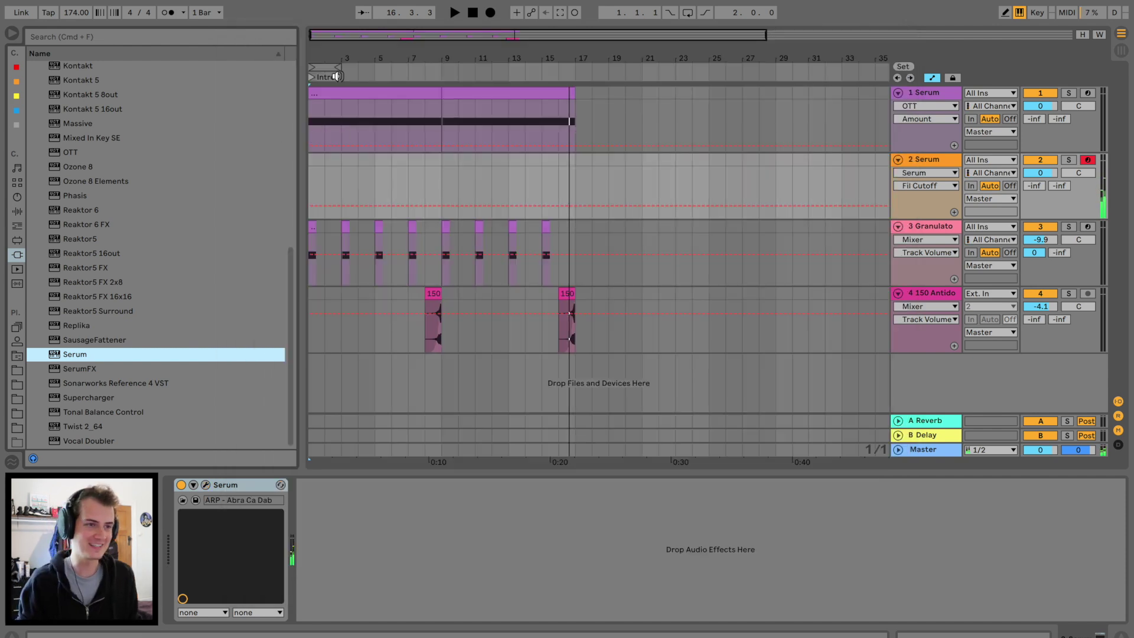
- Copy the first eight-bar bass clip to the second Serum track, transpose its note to D#1 and duplicate the clip through bar 17
drag(340, 89, 342, 169)
key(space)
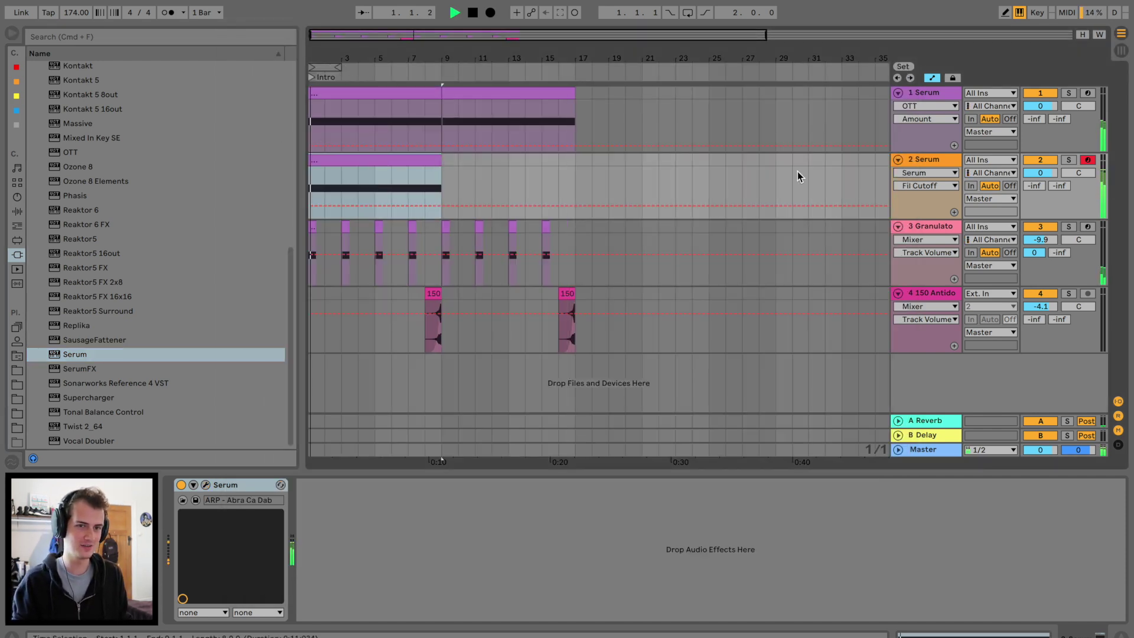
double_click(416, 160)
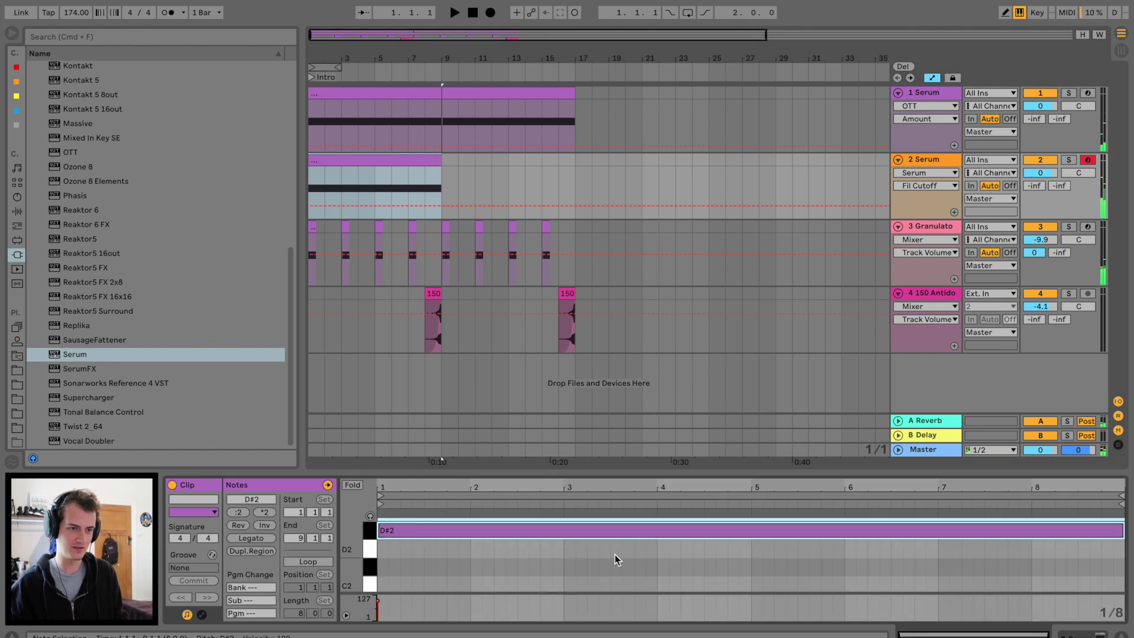
key(super+d)
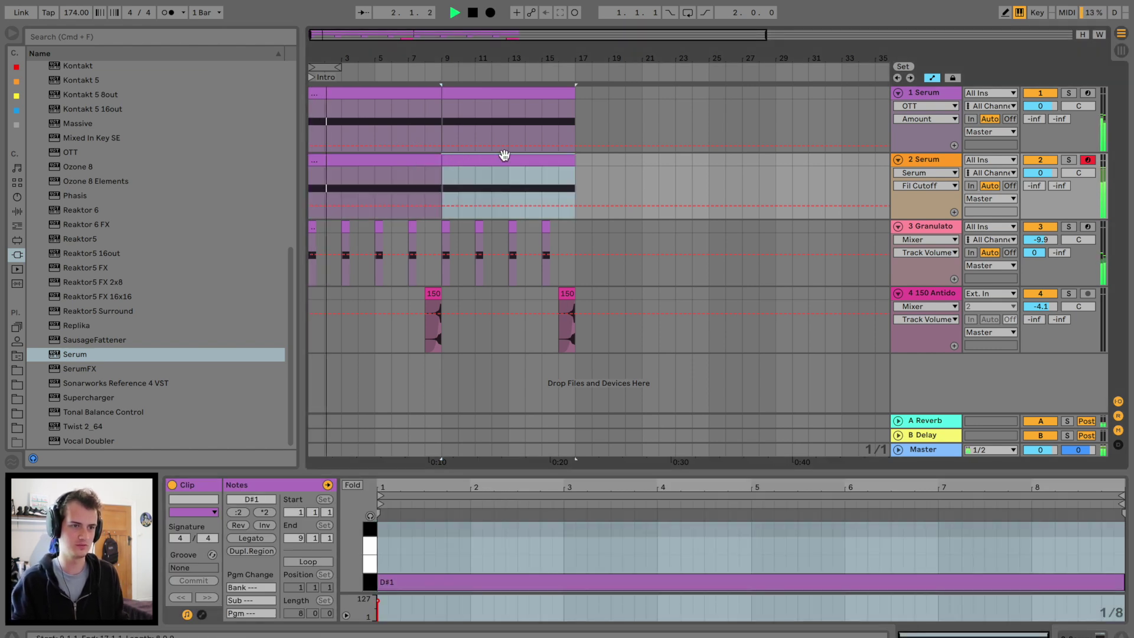
- Touch the second Serum's filter cutoff, close its window, enable automation arm and start playback
click(946, 168)
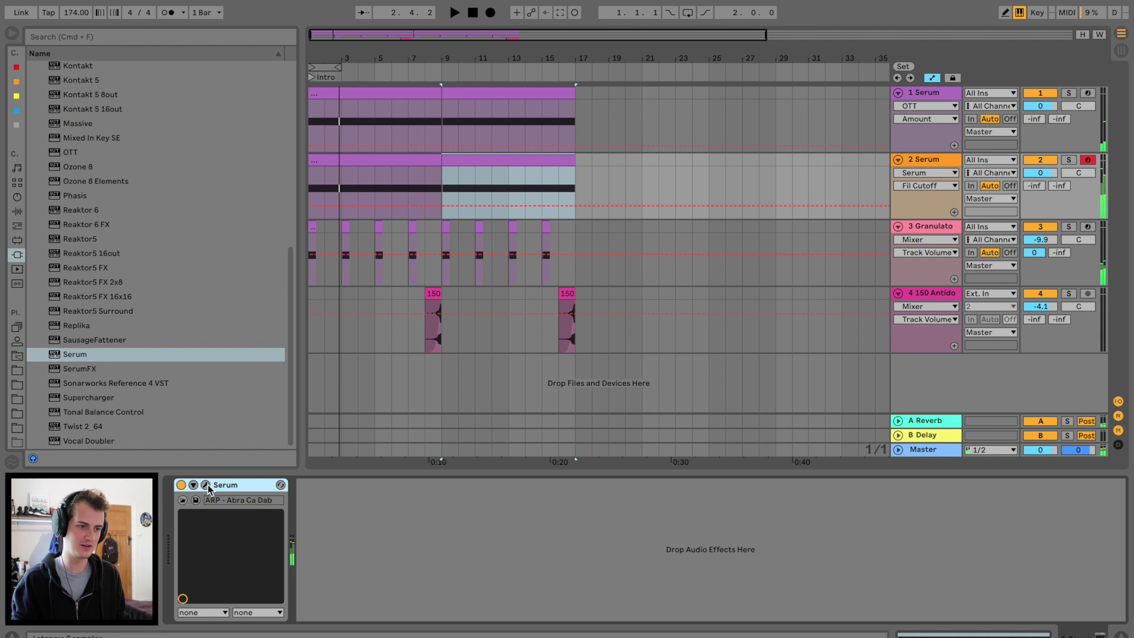
click(206, 485)
click(815, 263)
click(236, 37)
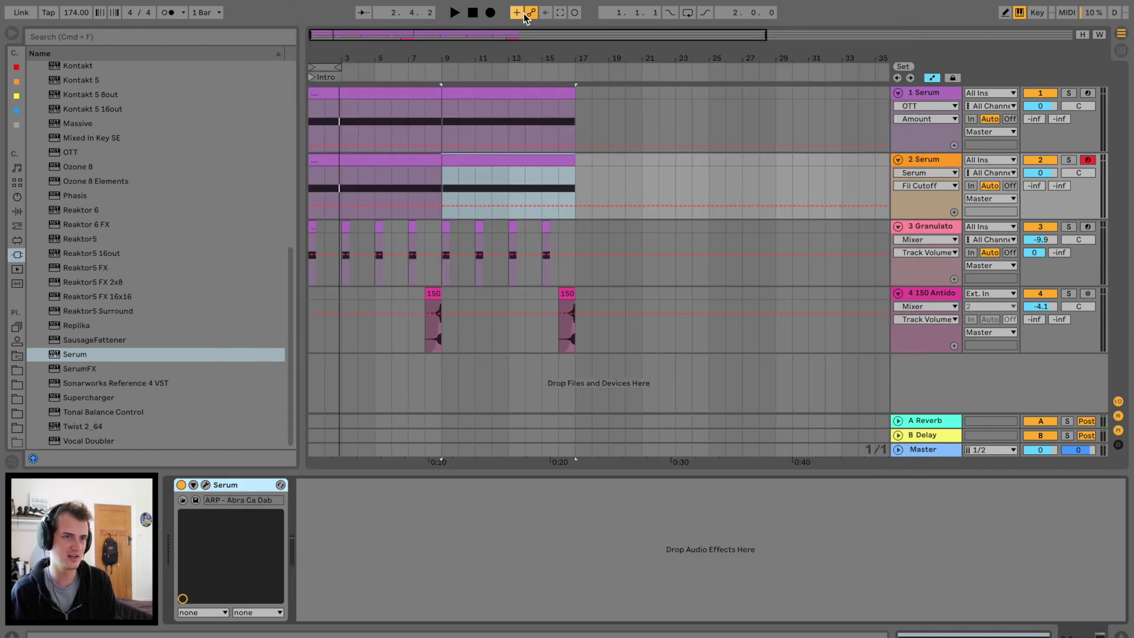
key(space)
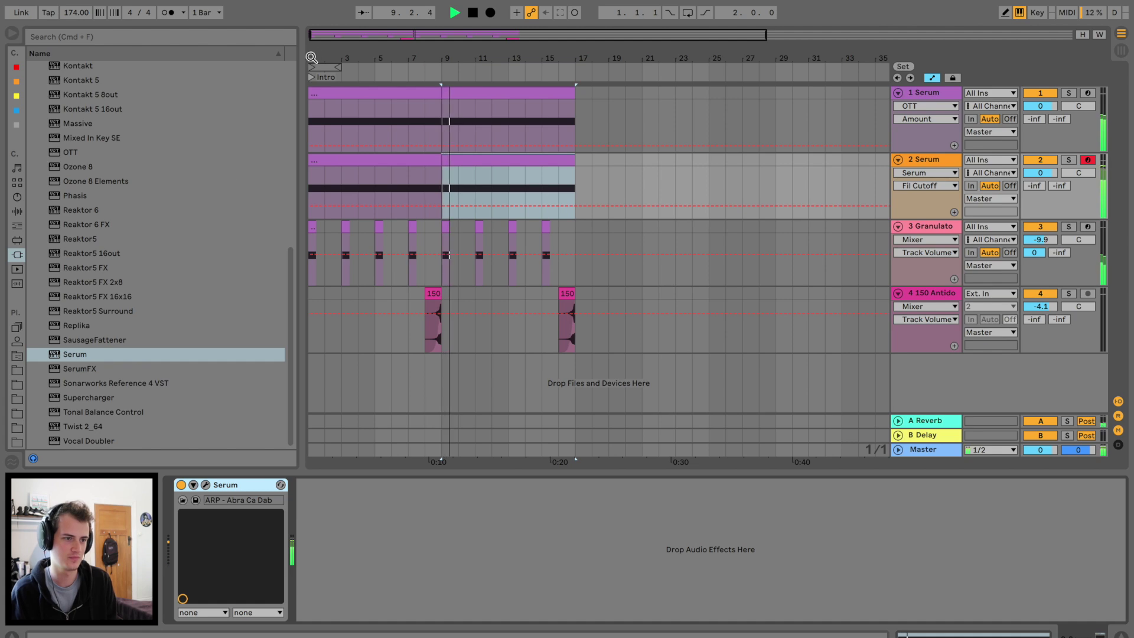
- Disarm the second Serum track and try recording a filter cutoff move from its reopened synth window
click(206, 485)
drag(466, 40, 385, 359)
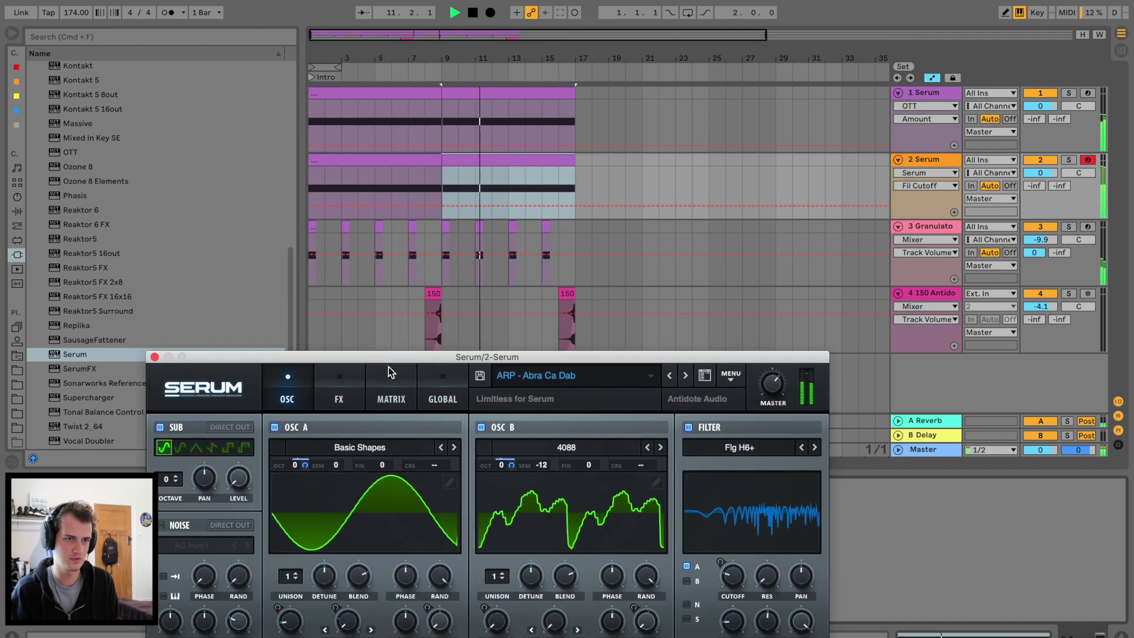
click(1088, 160)
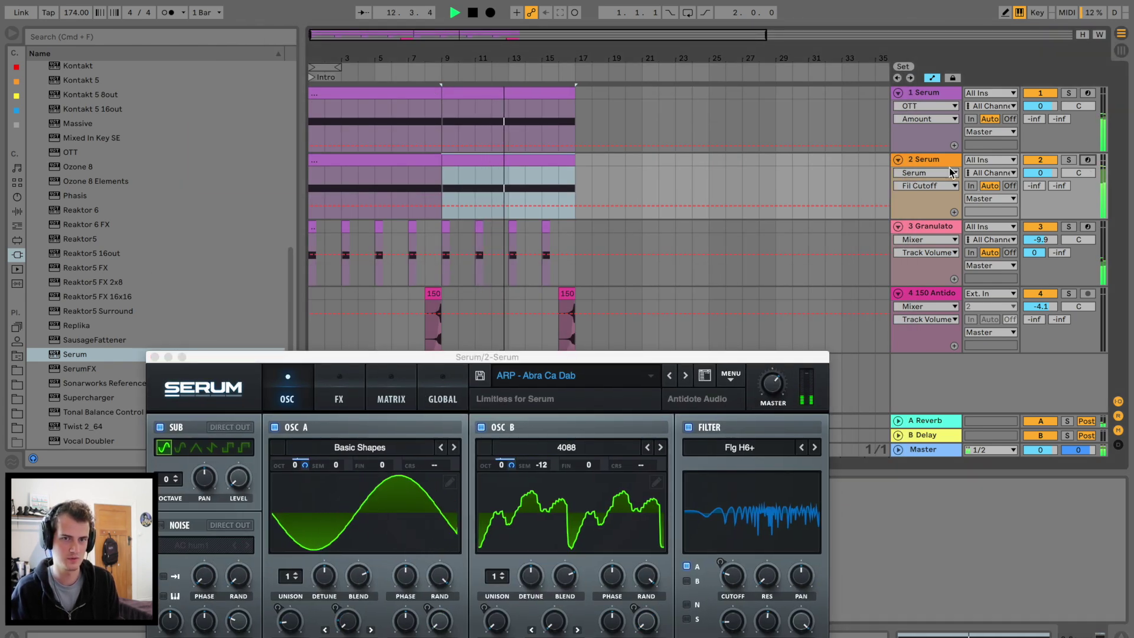
click(490, 12)
drag(736, 596, 734, 619)
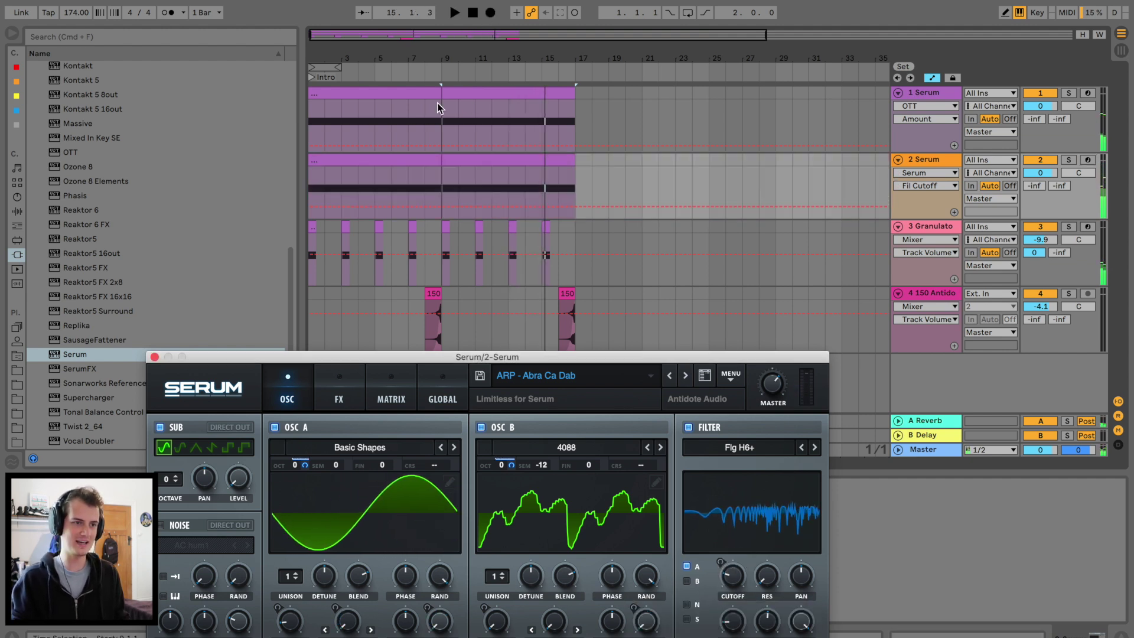
- Record the second Serum track's filter cutoff rising gradually in a wavering sweep from bar 1 to about 1272 Hz at bar 17
click(324, 160)
key(space)
drag(489, 354, 563, 318)
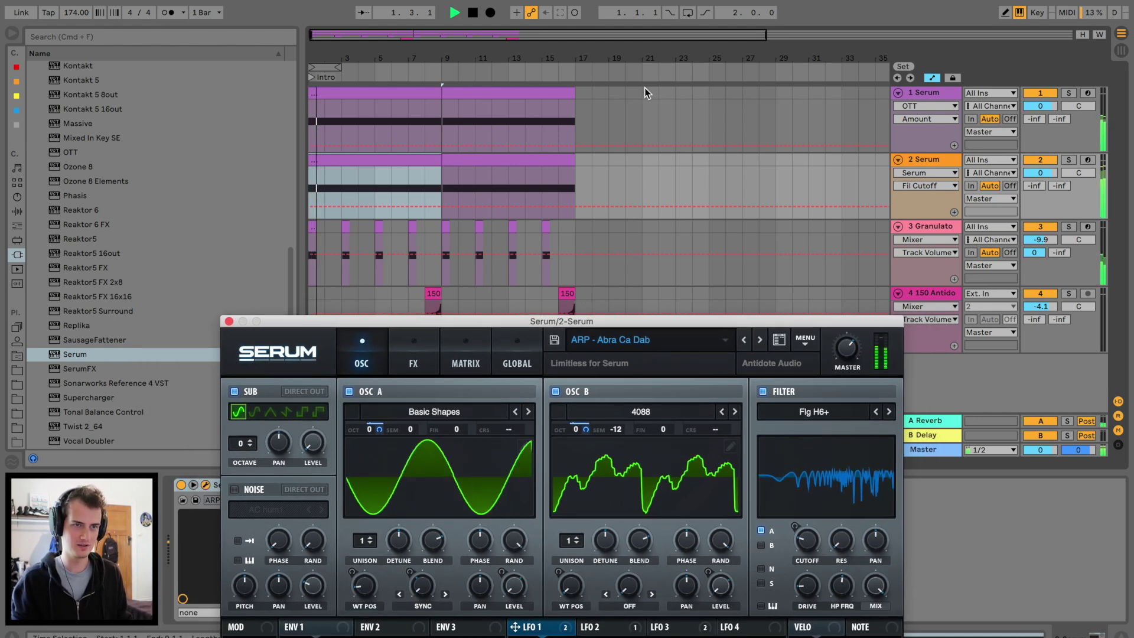
click(490, 13)
drag(807, 544, 817, 498)
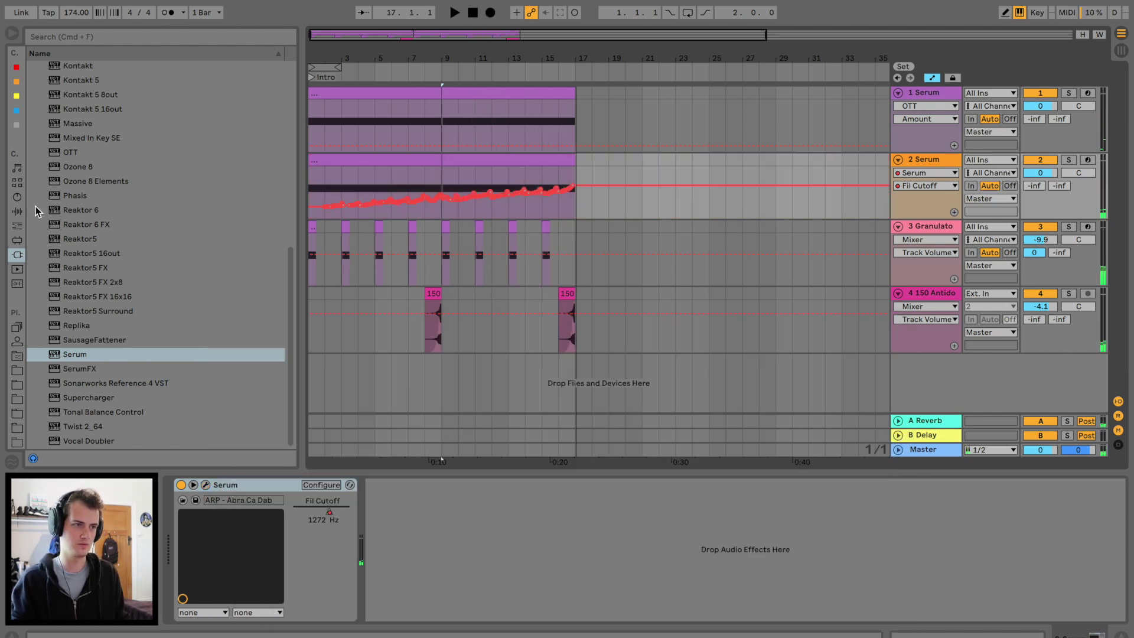
- Add an Auto Filter after the second Serum and lower its low-pass frequency to about 144 Hz
click(17, 211)
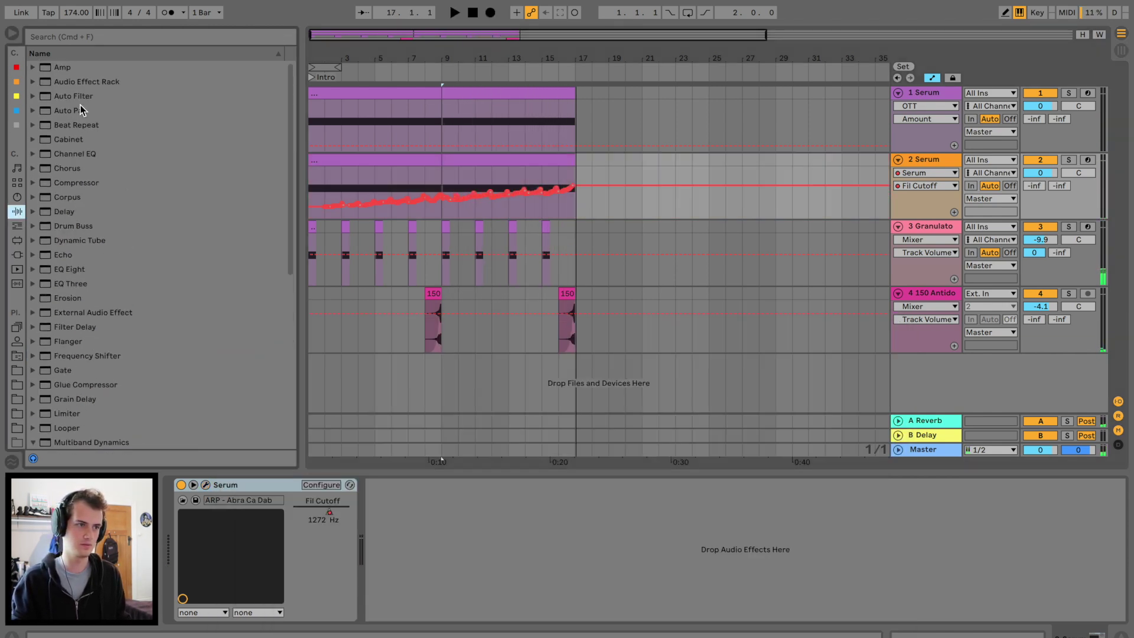
drag(79, 96, 96, 118)
drag(420, 494, 422, 496)
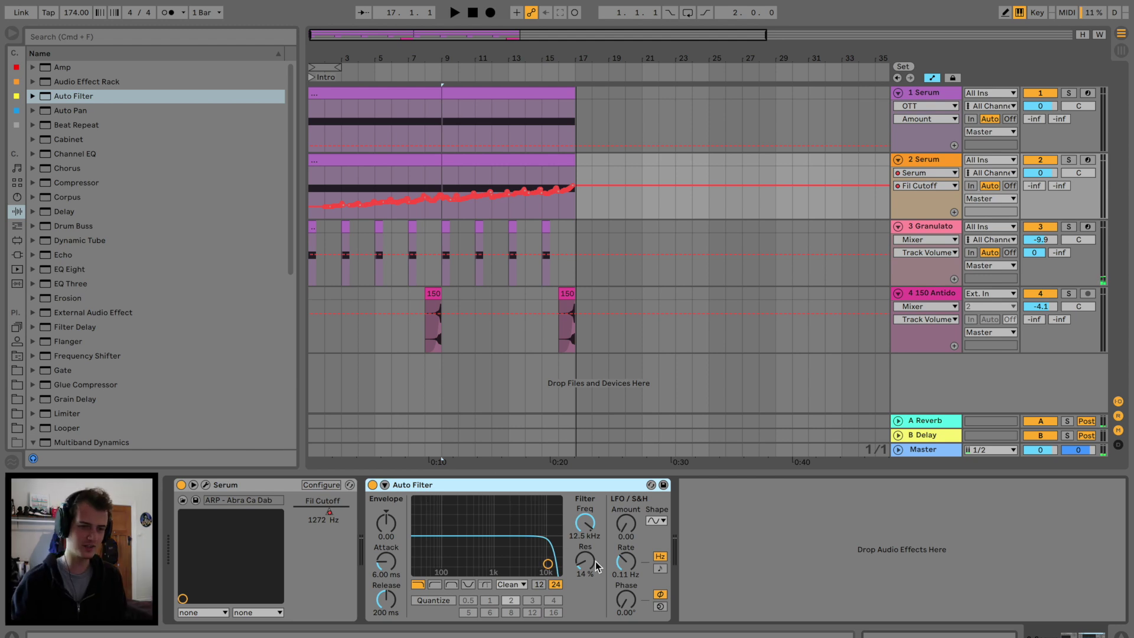
drag(584, 522, 585, 555)
- Start playback and automate the Auto Filter frequency on the second Serum track to ramp up steadily from bar 1 to bar 17
key(space)
click(524, 205)
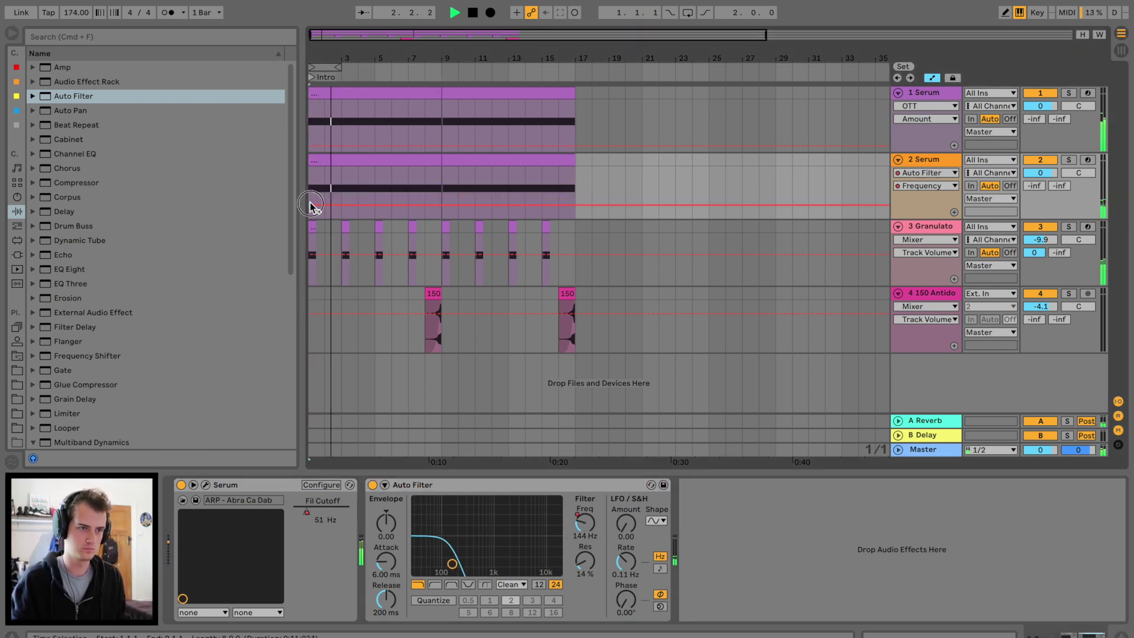
drag(569, 207, 574, 188)
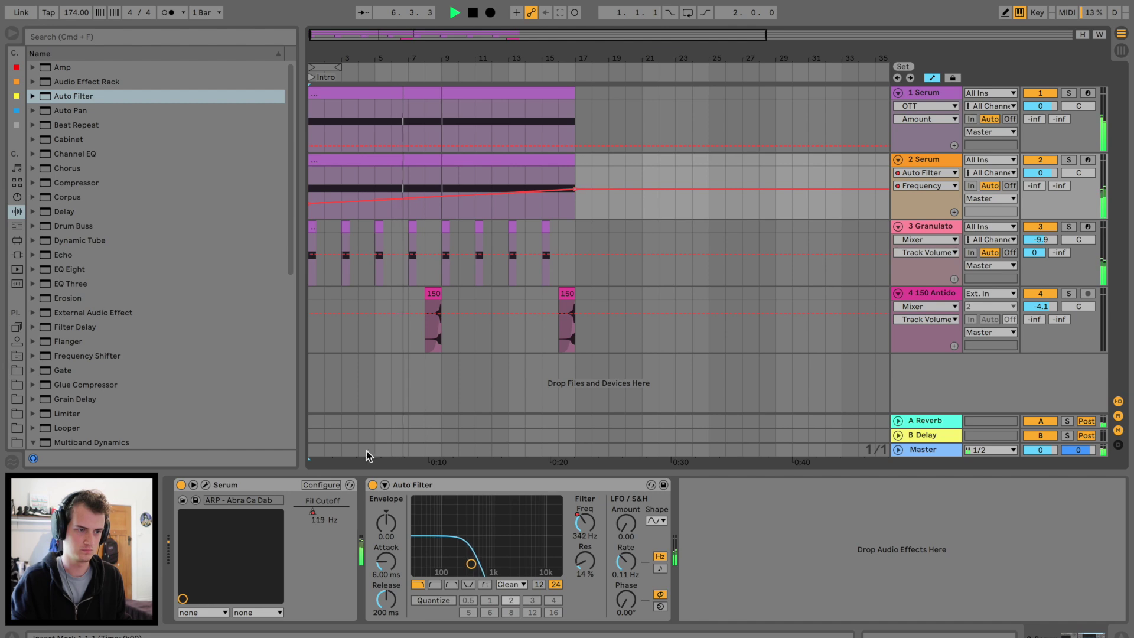
- Reshape the second Serum's LFO 1 into a lower curve with a falling tail and adjust its Hyper/Dimension effect
click(206, 485)
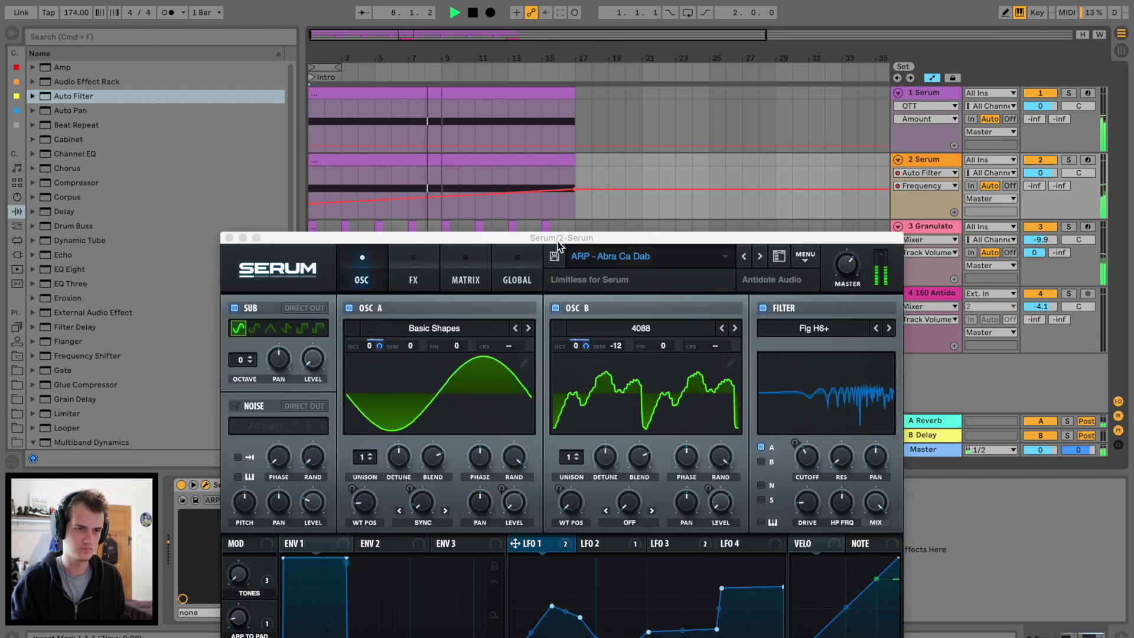
drag(571, 234, 659, 43)
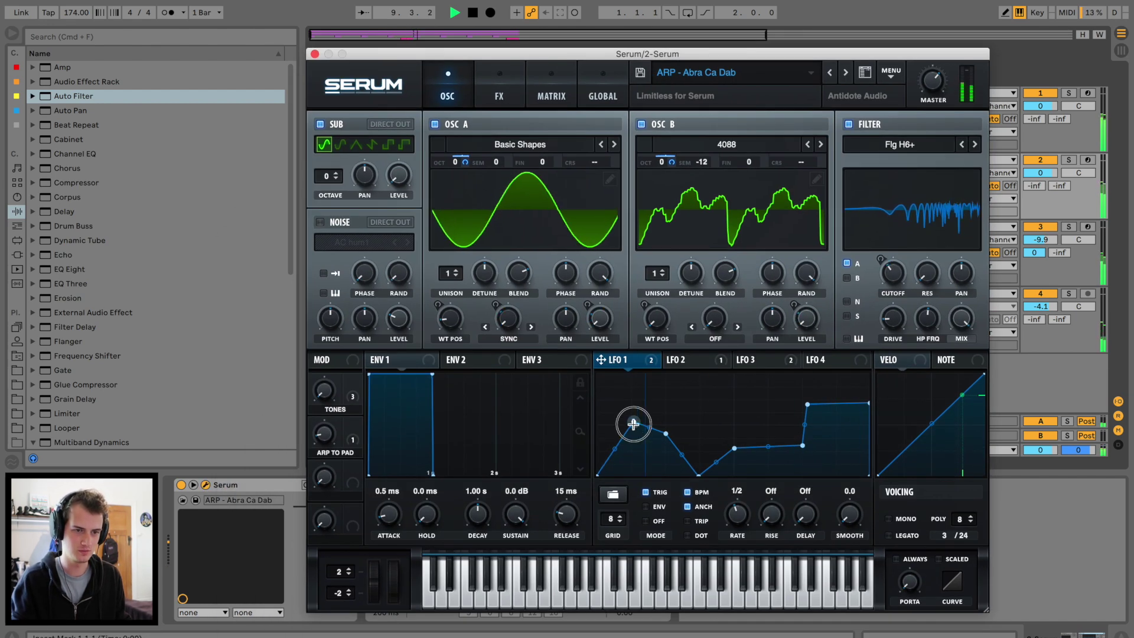
drag(808, 405, 823, 454)
drag(868, 404, 830, 461)
drag(633, 434, 637, 452)
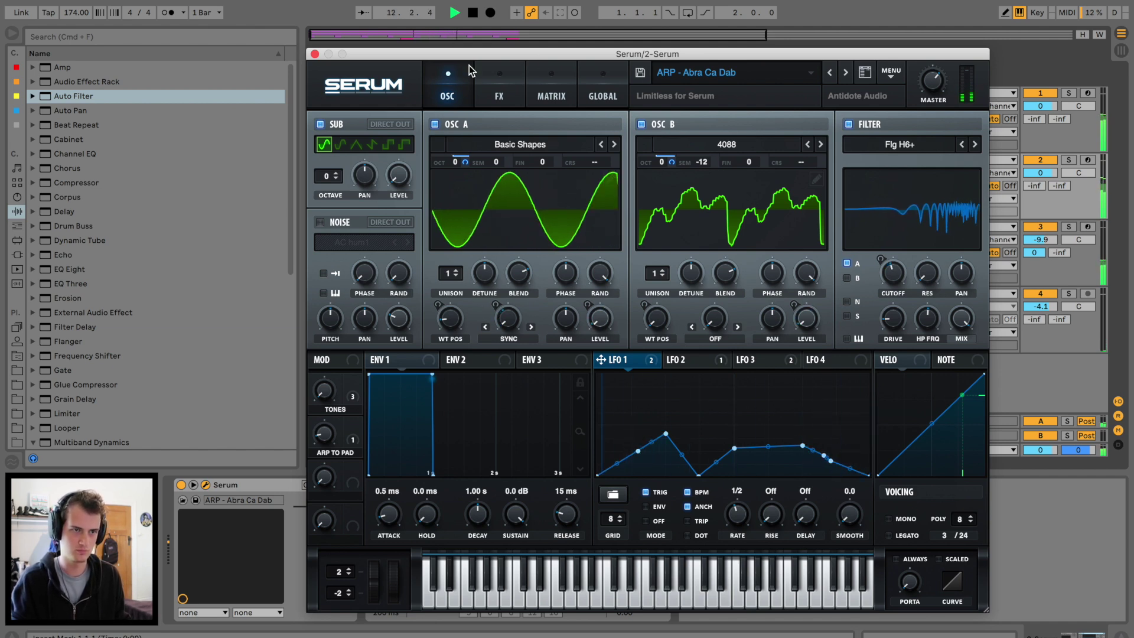
click(482, 94)
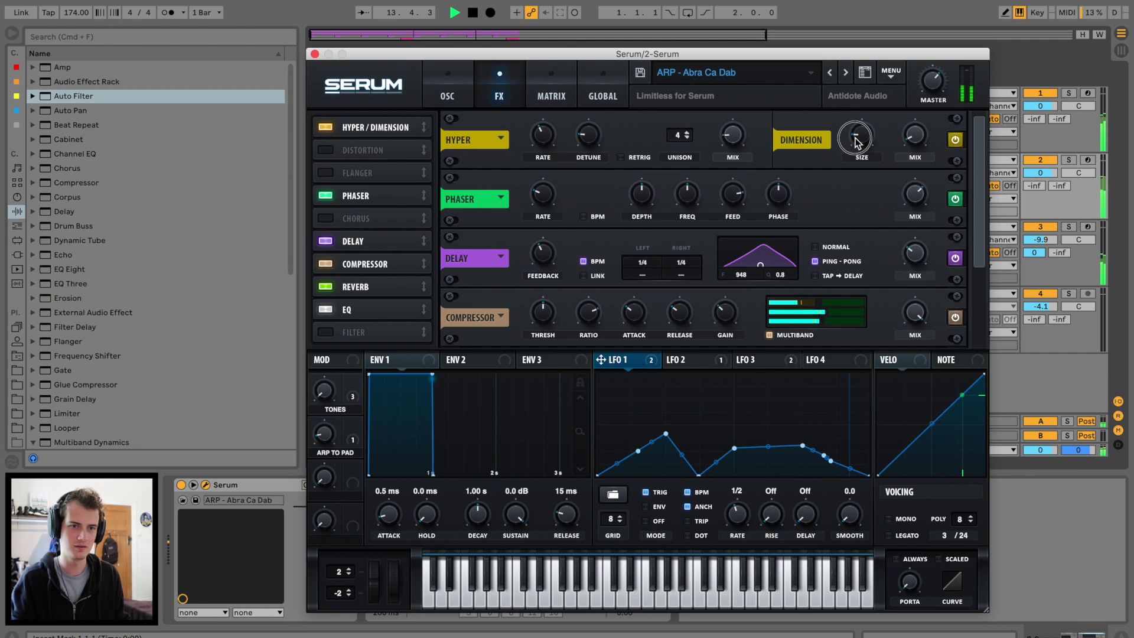
click(315, 55)
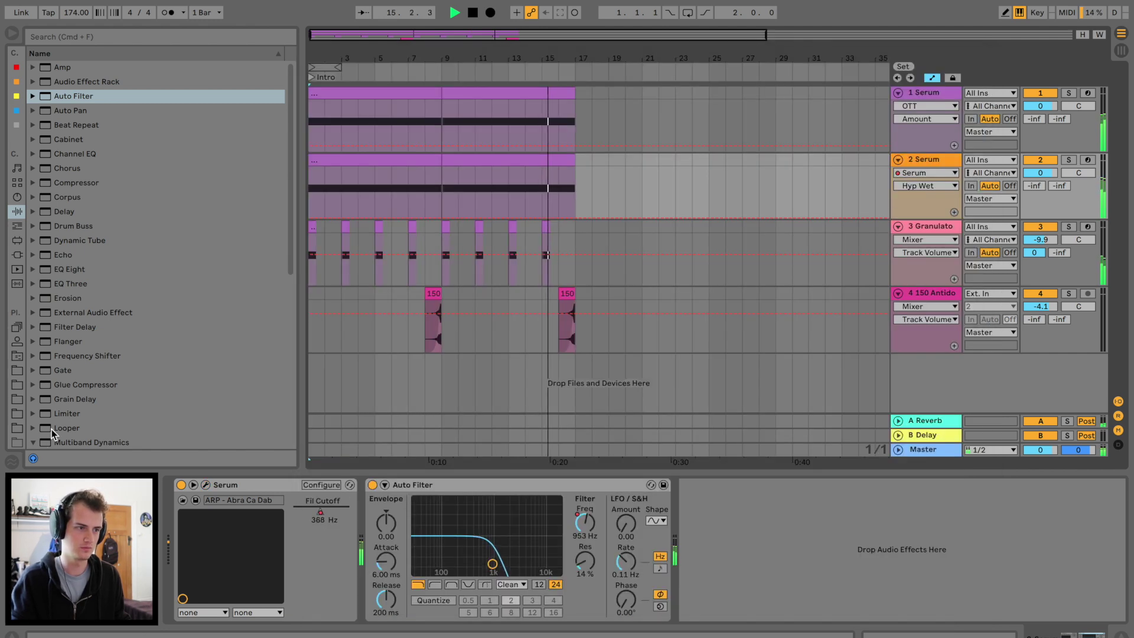
- Add a Saturator with about 12.6 dB drive to the second Serum track, placed before the Auto Filter
scroll(66, 383, down, 10)
drag(75, 367, 831, 519)
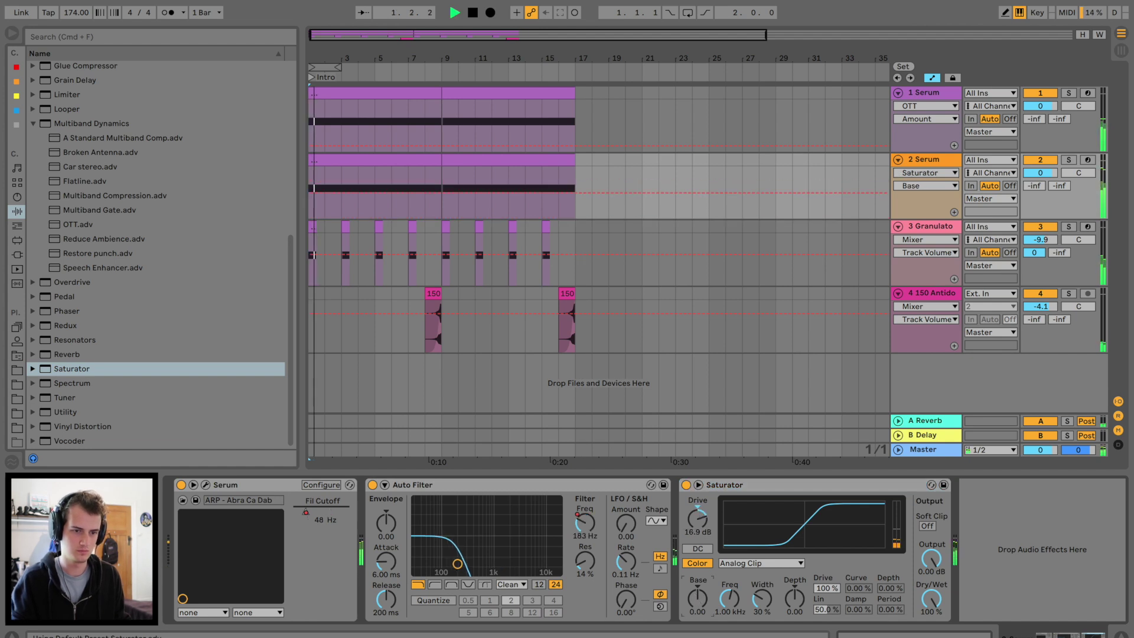
drag(723, 490, 354, 532)
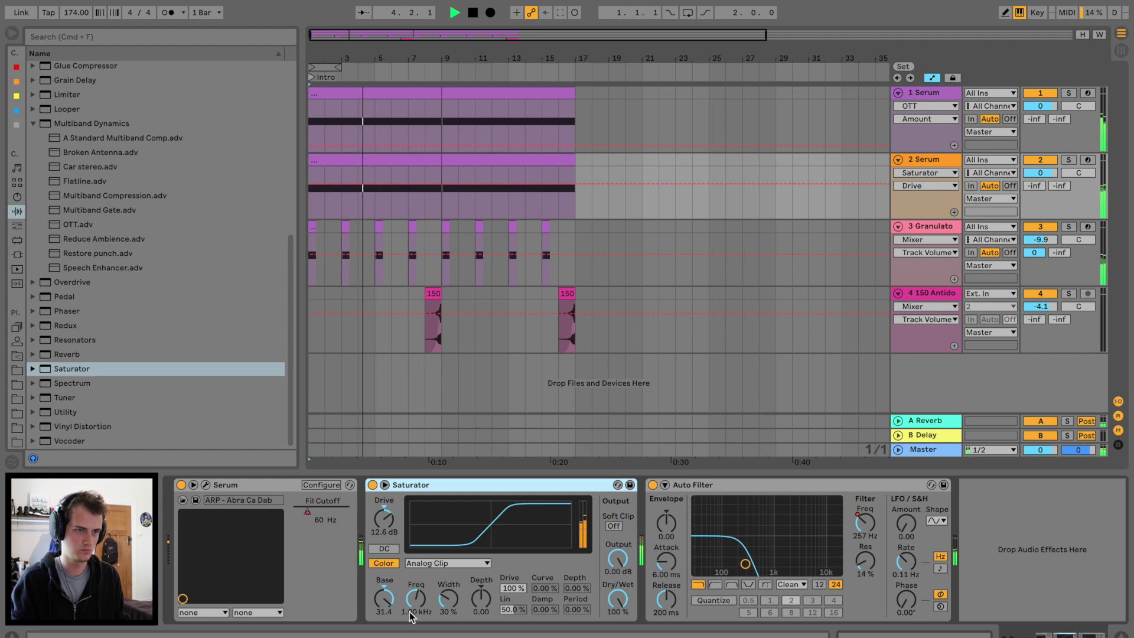
- Show the first Serum track's A Warp and FX filter frequency automation, and lower the latter's bar 17 point slightly
click(922, 93)
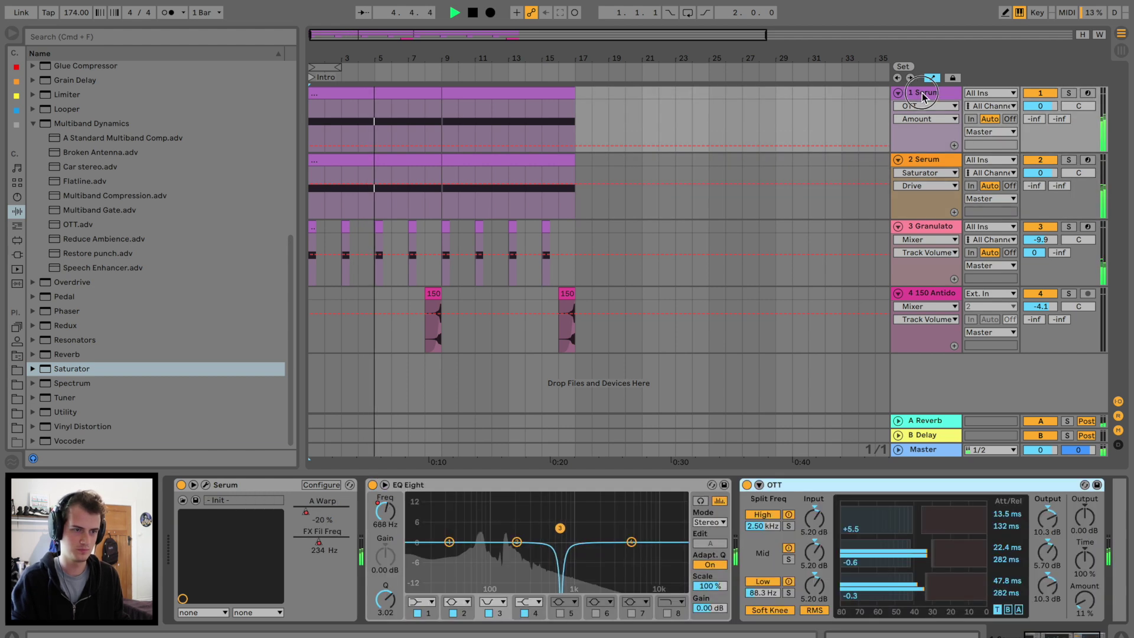
right_click(325, 524)
click(326, 525)
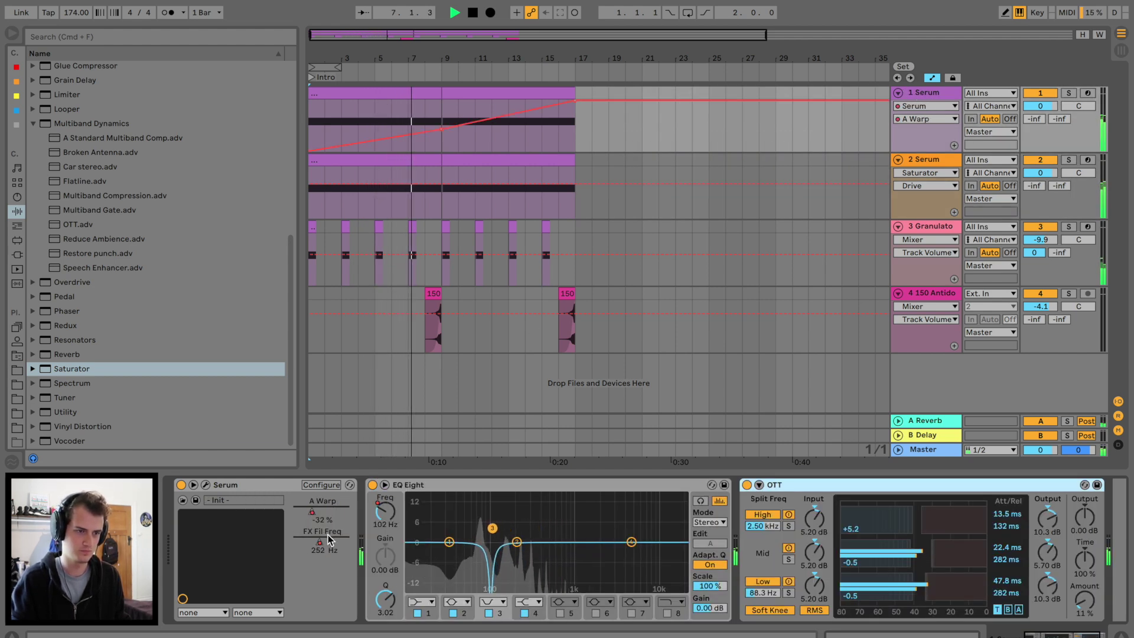
right_click(321, 542)
click(350, 549)
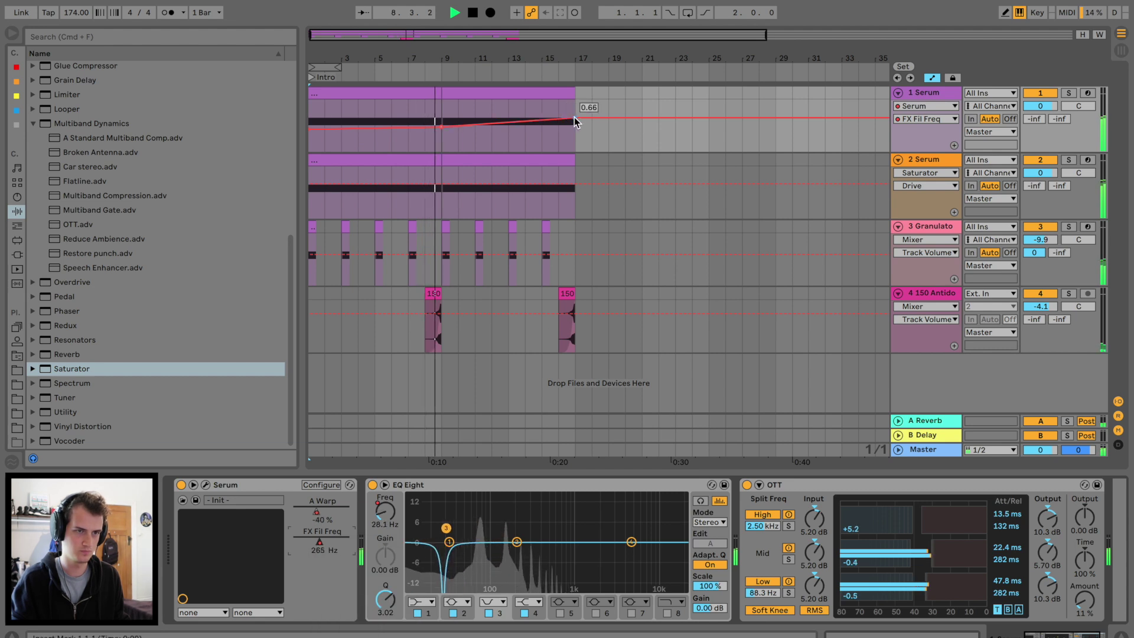
drag(575, 117, 575, 122)
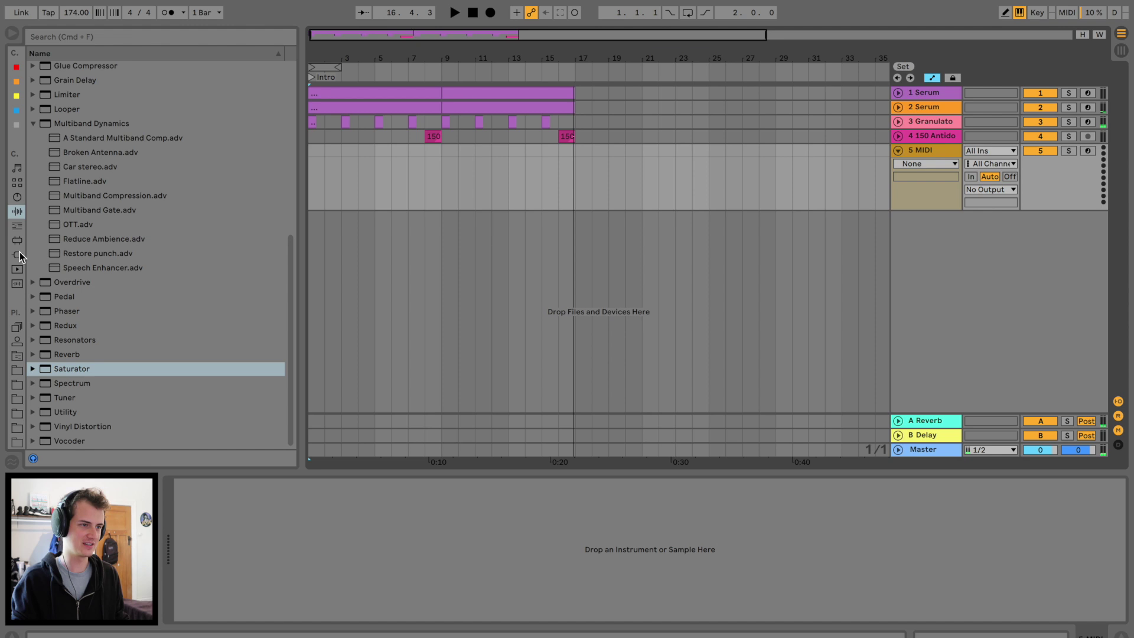
- Find the FM8 plug-in in the browser and load it onto the new MIDI track
click(18, 255)
scroll(83, 296, down, 10)
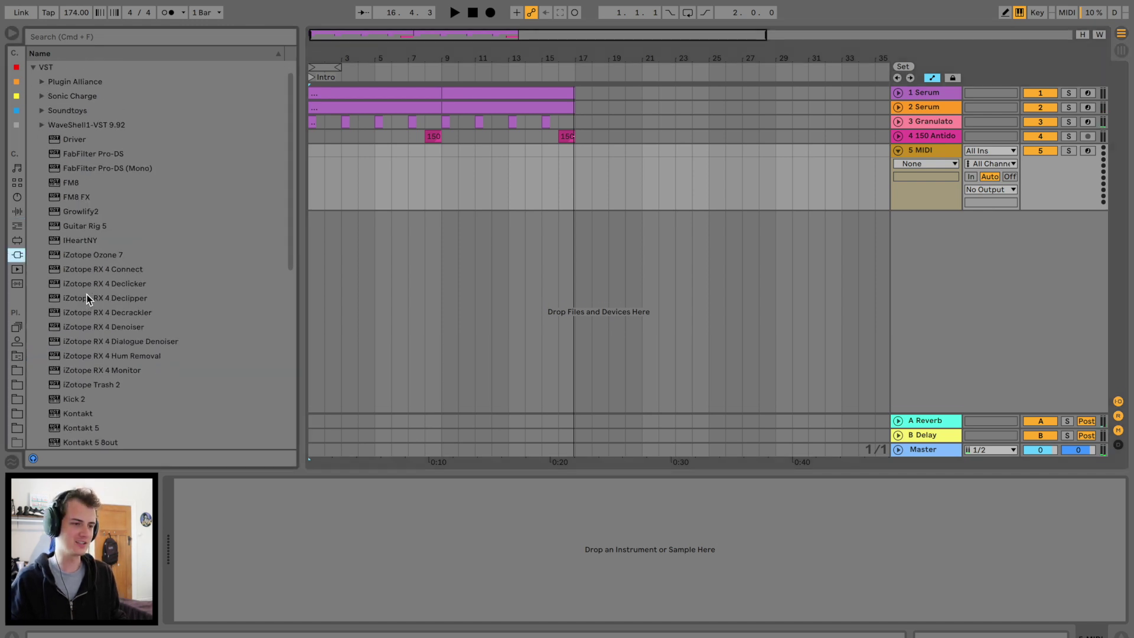
scroll(88, 298, up, 5)
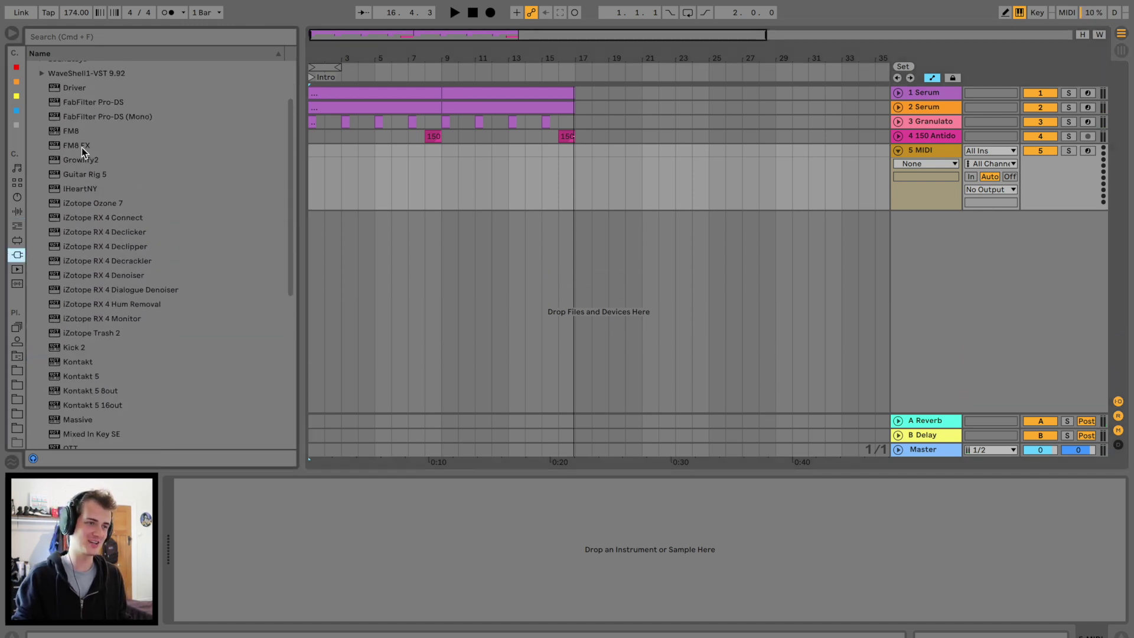
click(70, 132)
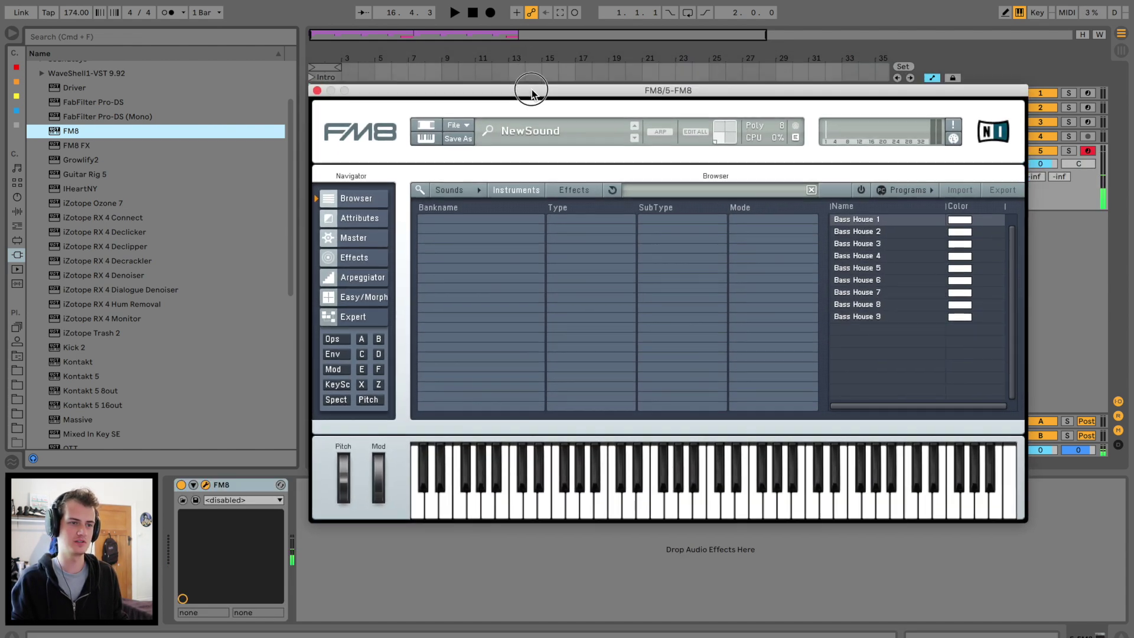
- Route FM8 operator F to the output at 80, modulated at 79 by a square-wave operator E with ratio 6.1
click(354, 321)
click(943, 315)
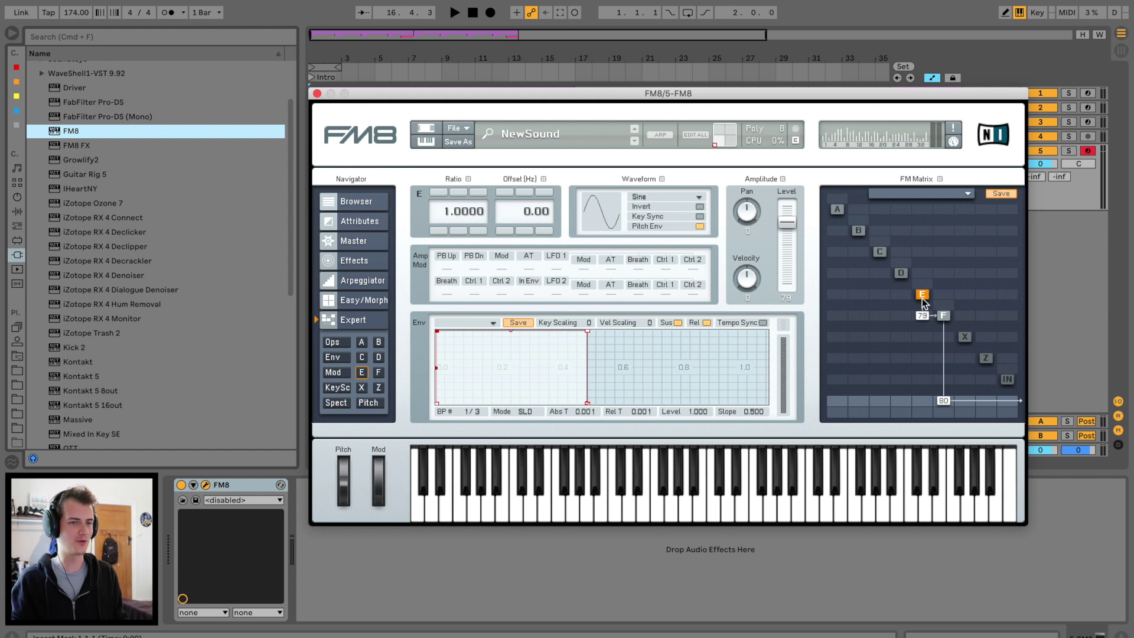
drag(447, 207, 453, 169)
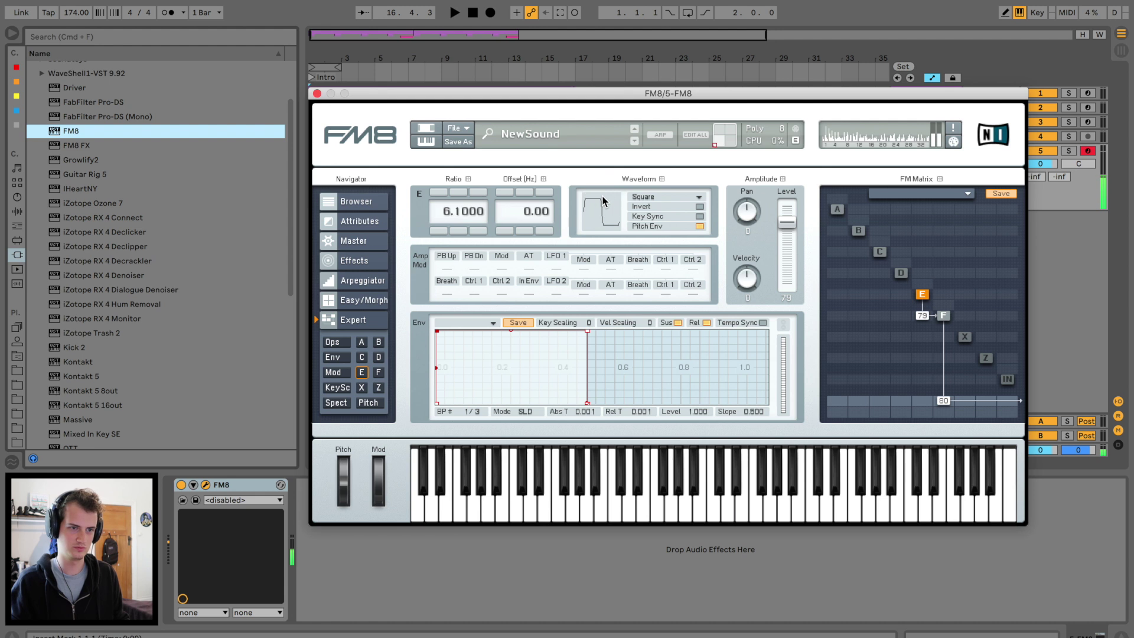
click(317, 93)
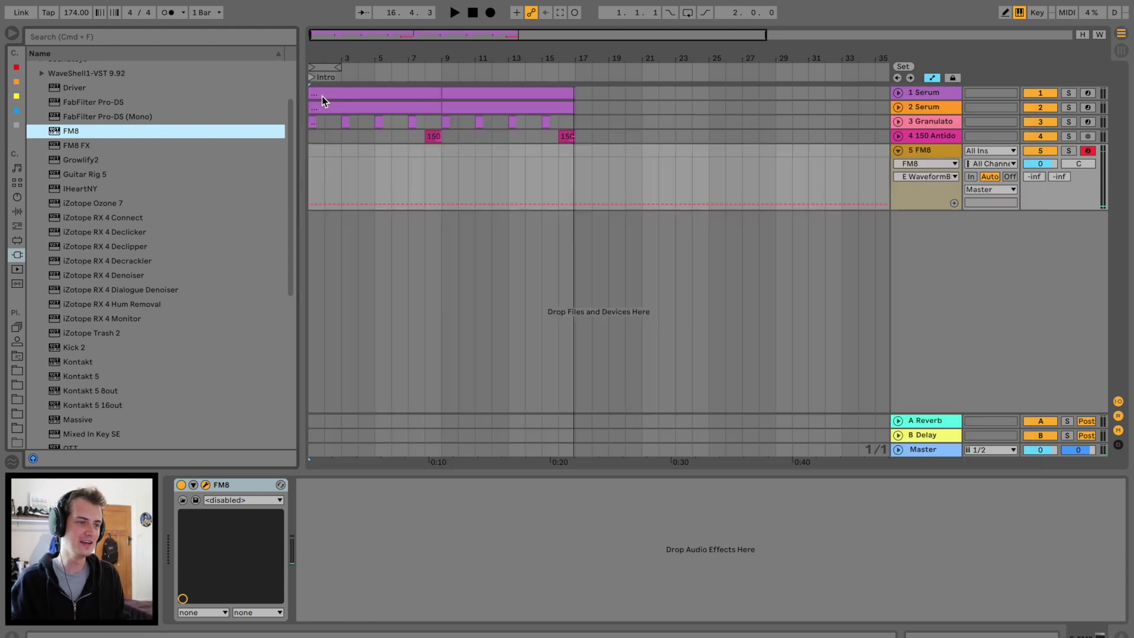
- Add OTT at 87% amount followed by a Saturator with 10.3 dB drive after FM8
click(17, 212)
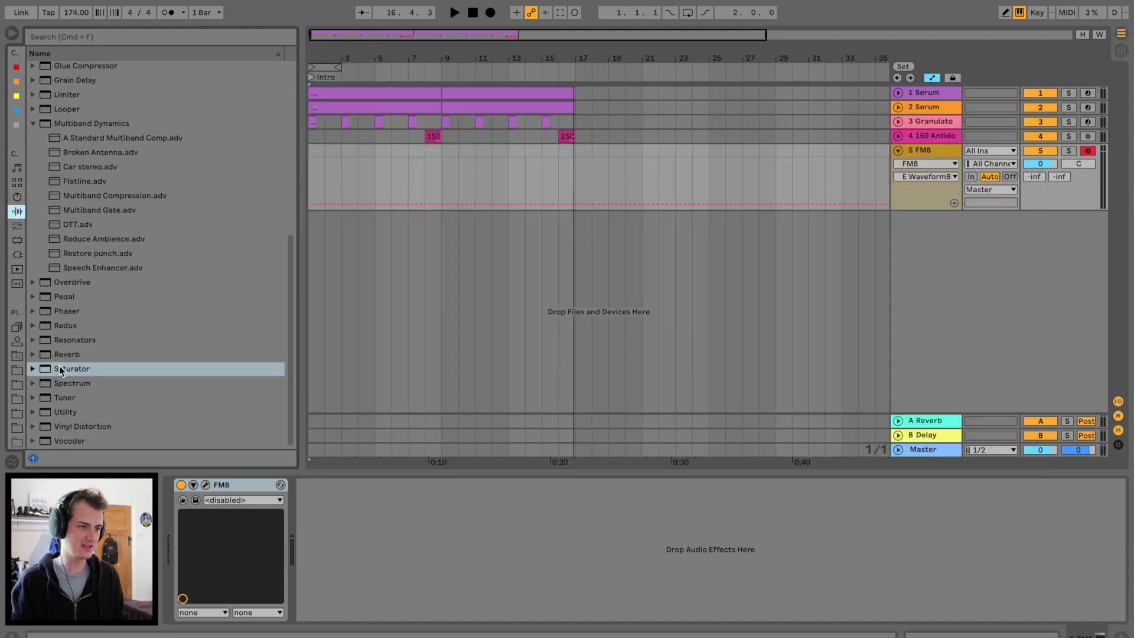
drag(59, 369, 352, 605)
drag(89, 226, 272, 536)
click(640, 600)
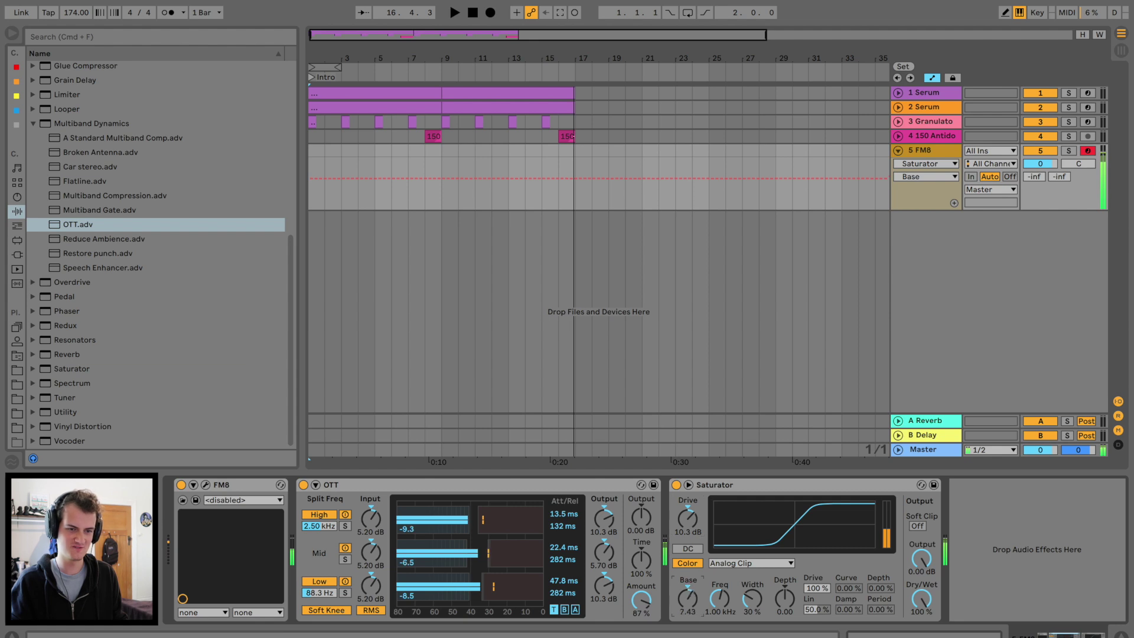
- Lower the FM8 track's volume to -8.0 dB and place the insert marker at bar 7
click(1050, 165)
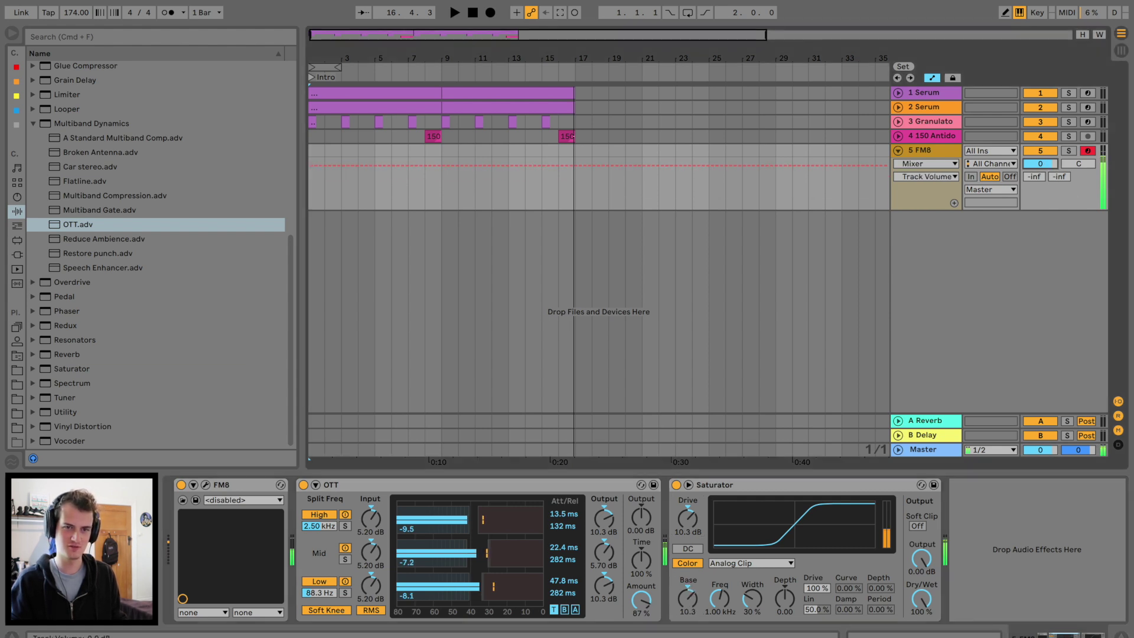
drag(1047, 161, 1047, 166)
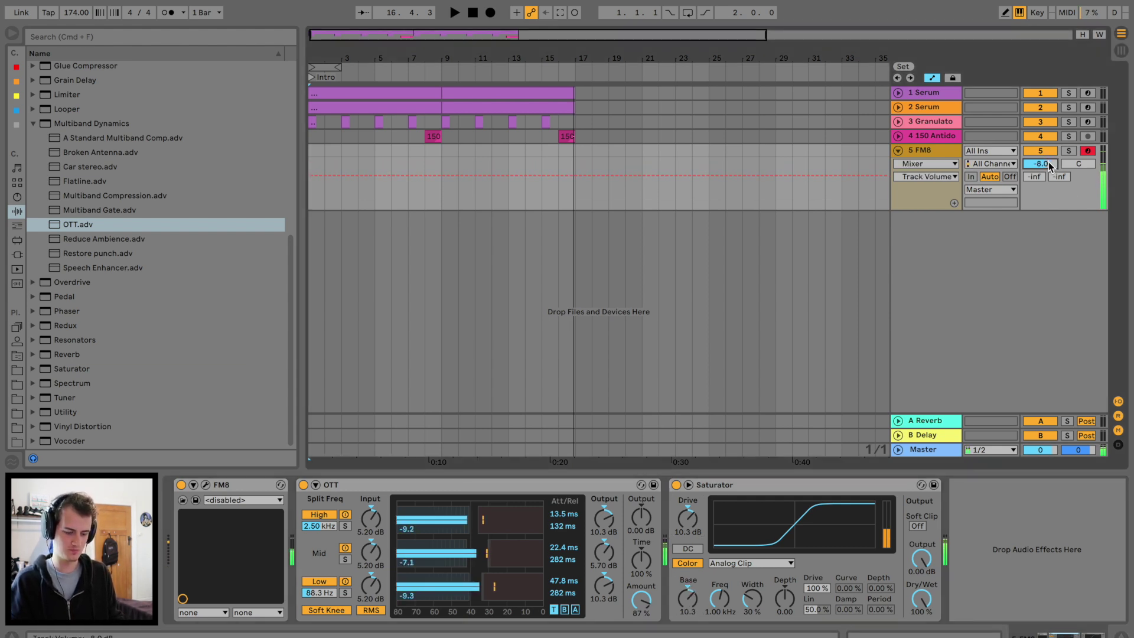
click(397, 155)
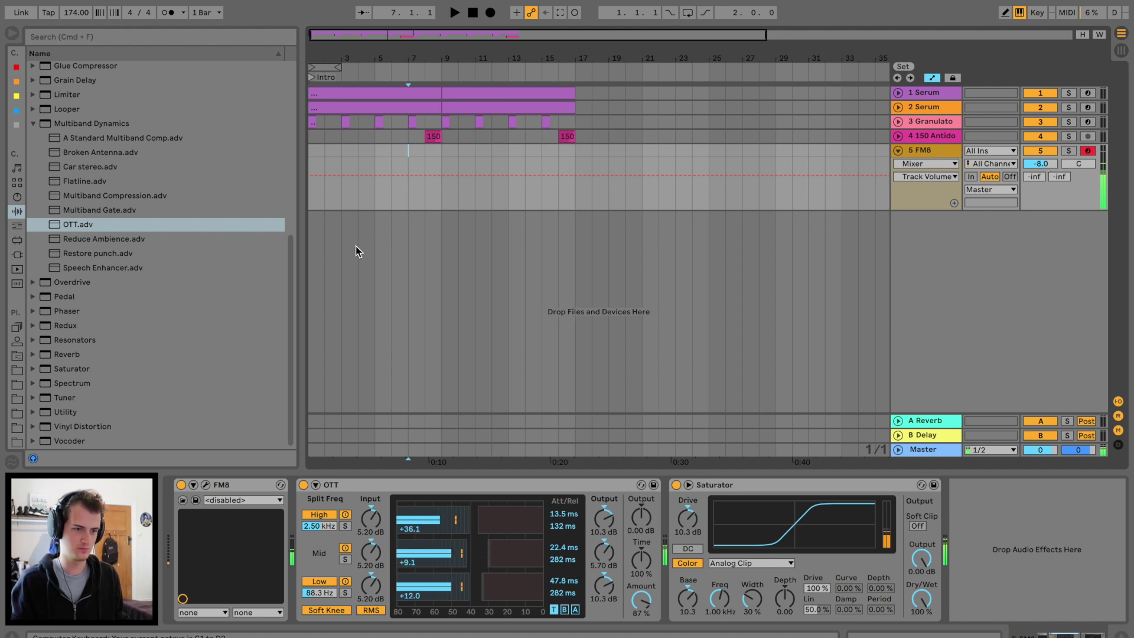
- Reopen FM8 and set its master unison to 5 voices with detune 25 and pan 13
click(206, 485)
click(349, 302)
click(364, 320)
click(366, 304)
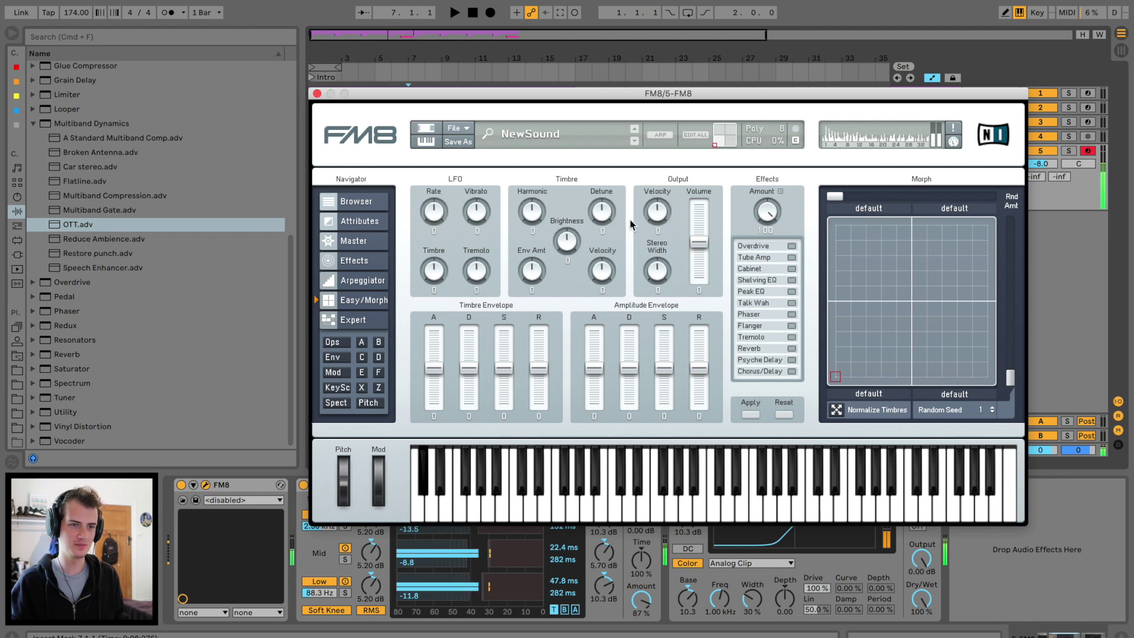
click(374, 285)
click(356, 261)
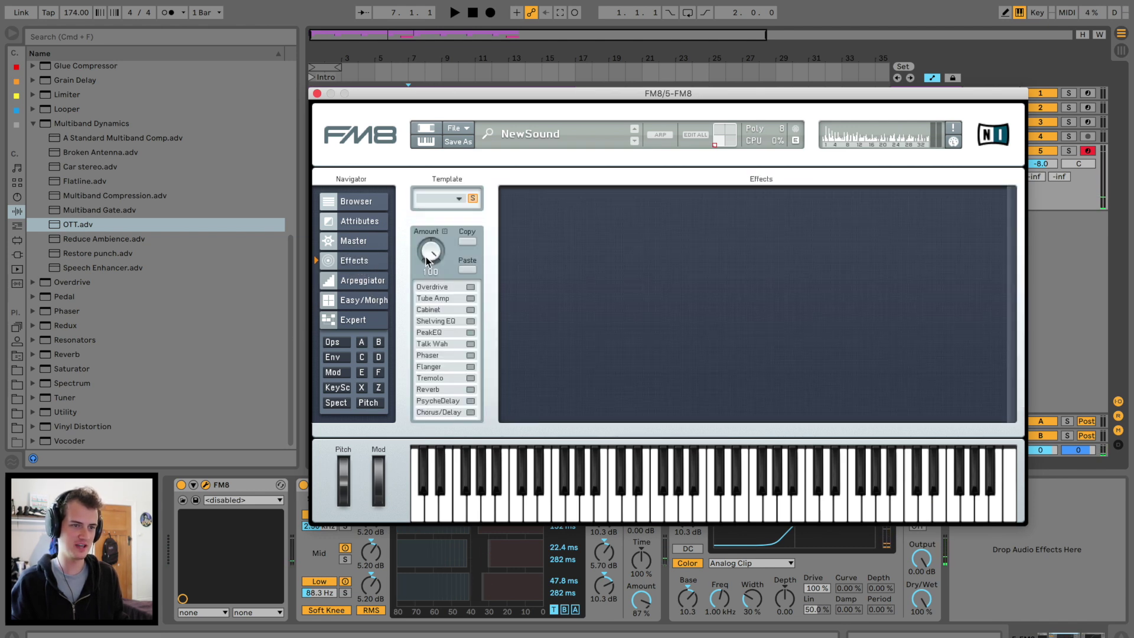
click(361, 243)
drag(688, 224, 693, 217)
mouse_move(780, 276)
mouse_down()
mouse_move(777, 246)
mouse_move(779, 258)
mouse_up()
mouse_move(744, 263)
mouse_down()
mouse_move(742, 248)
mouse_move(781, 277)
mouse_move(747, 267)
mouse_up()
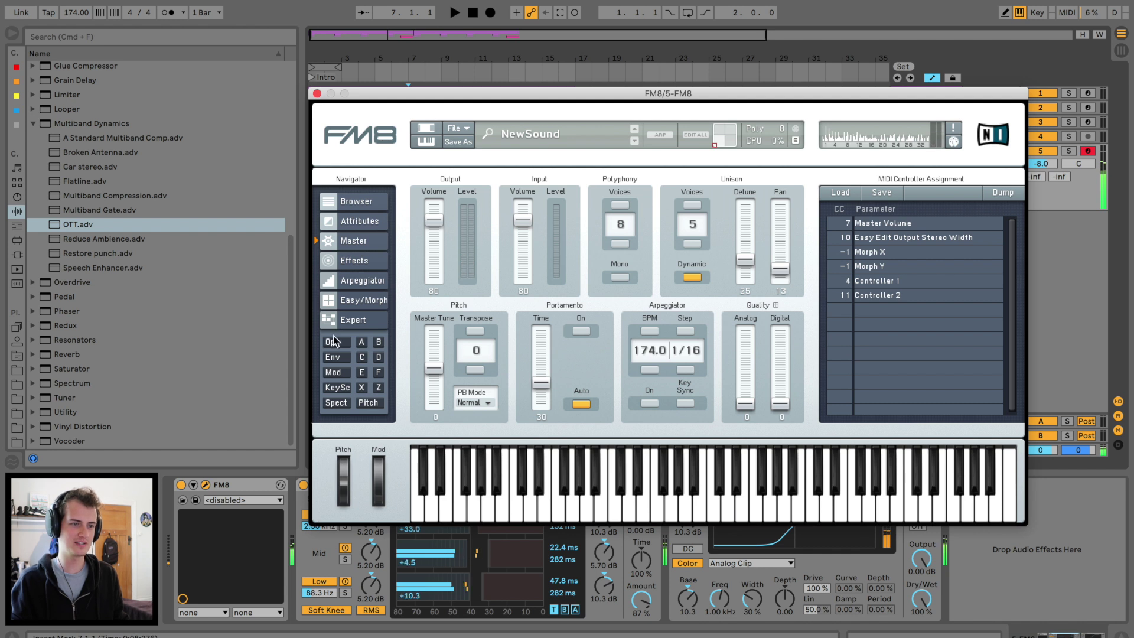
- Set FM8 operator E's ratio to 6.07 and enable the Phaser with rate 25 and dry/wet 17
click(361, 372)
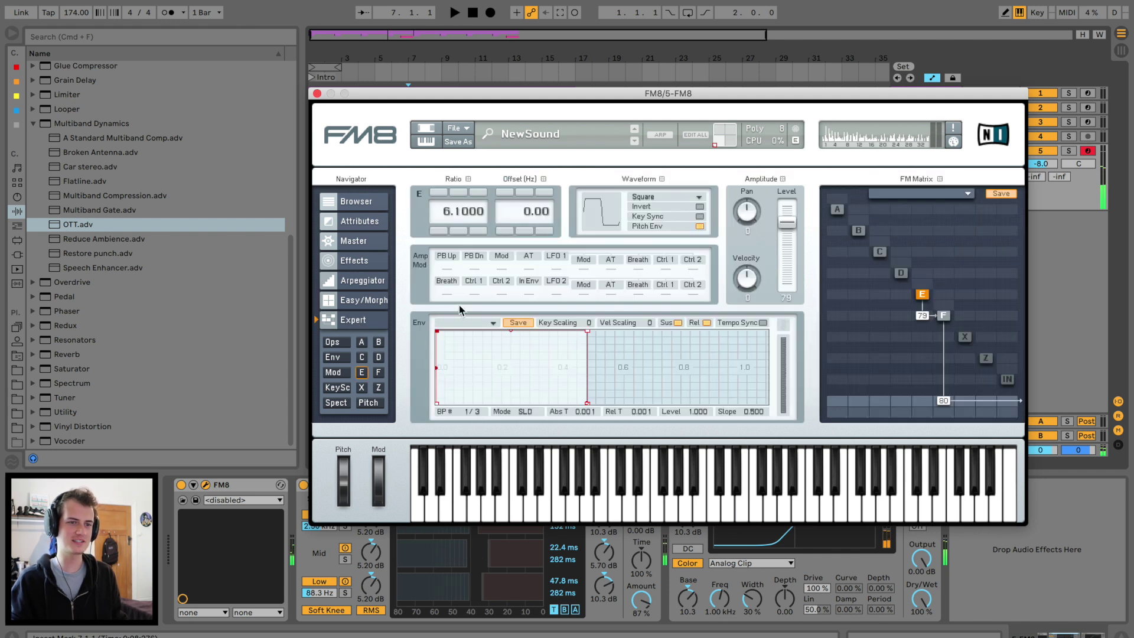
click(458, 230)
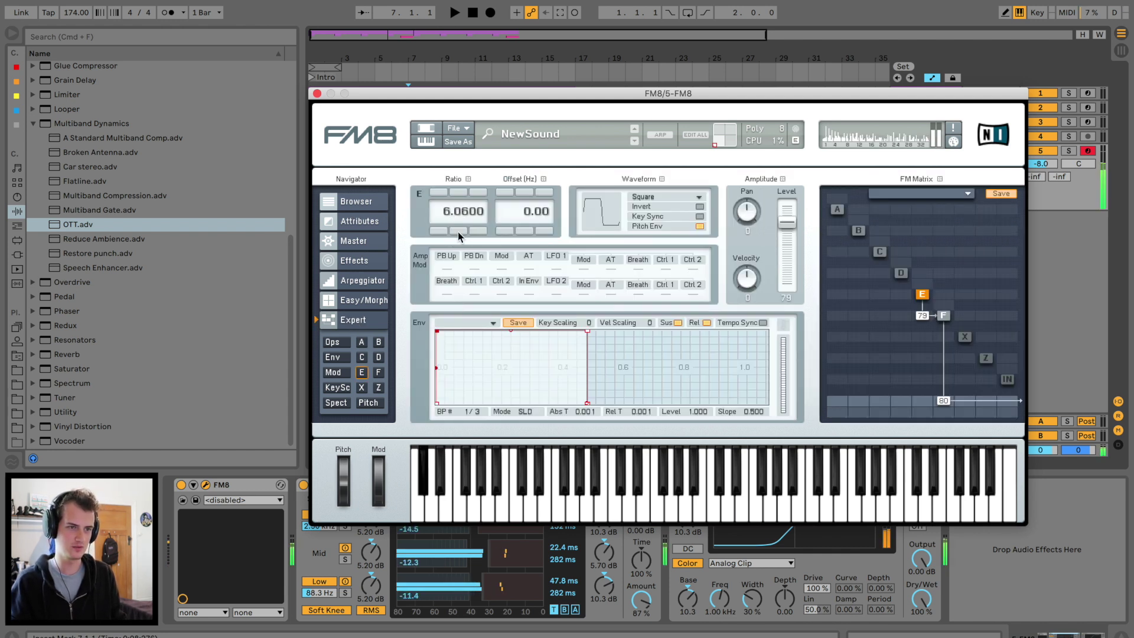
click(363, 261)
click(470, 356)
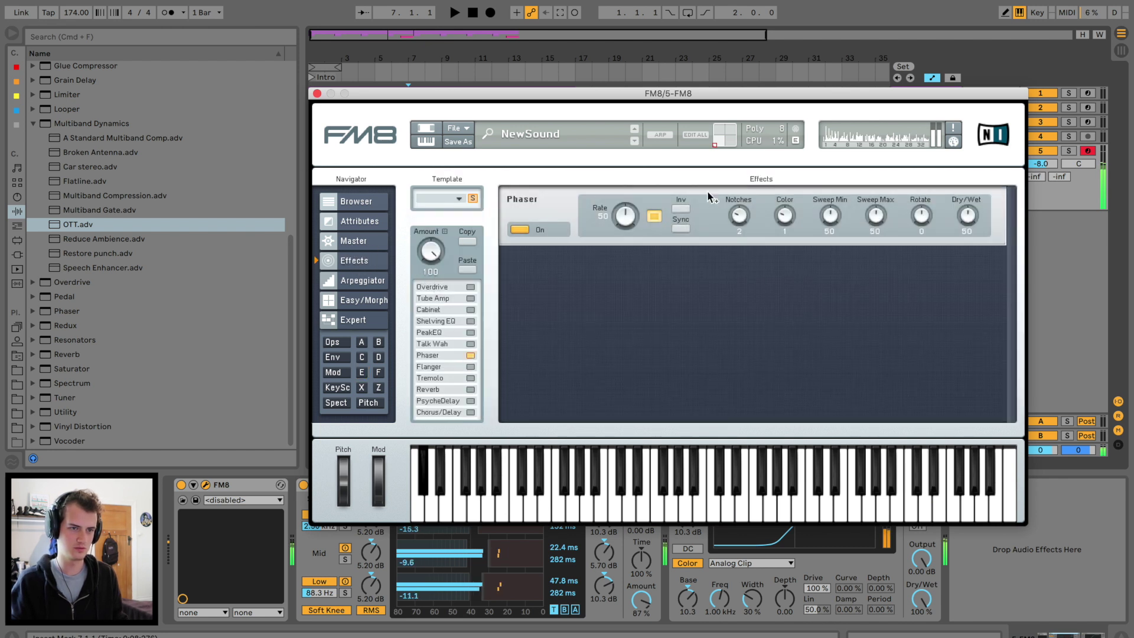
drag(626, 229, 627, 239)
drag(966, 222, 947, 245)
key(s)
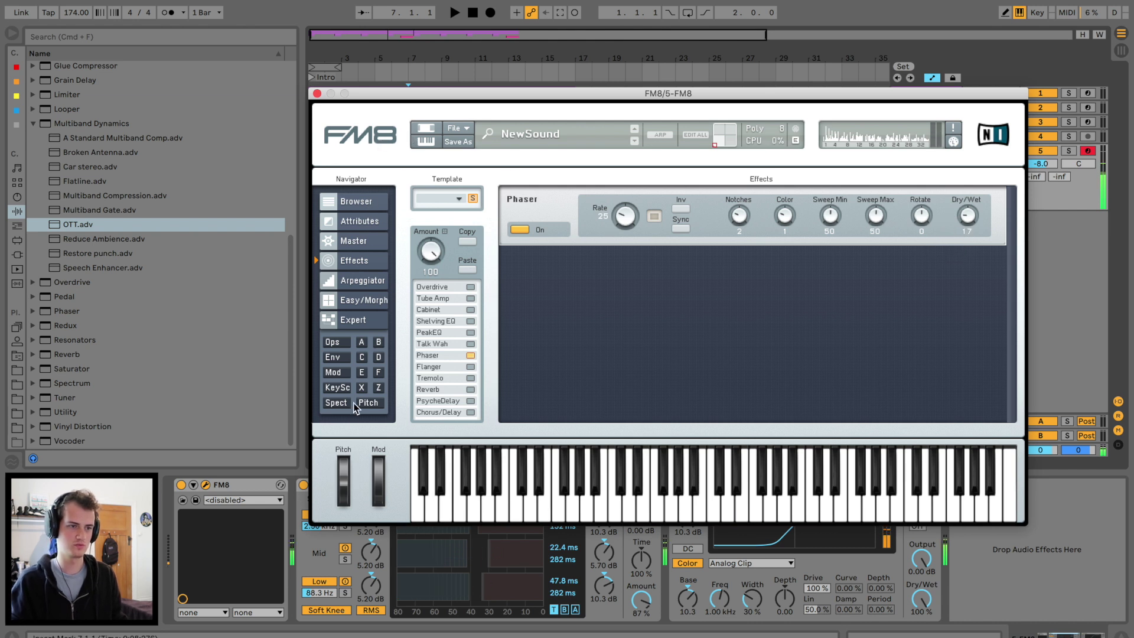
- Return to operator E's settings, audition a note and set the E-to-F modulation amount to 80
click(363, 322)
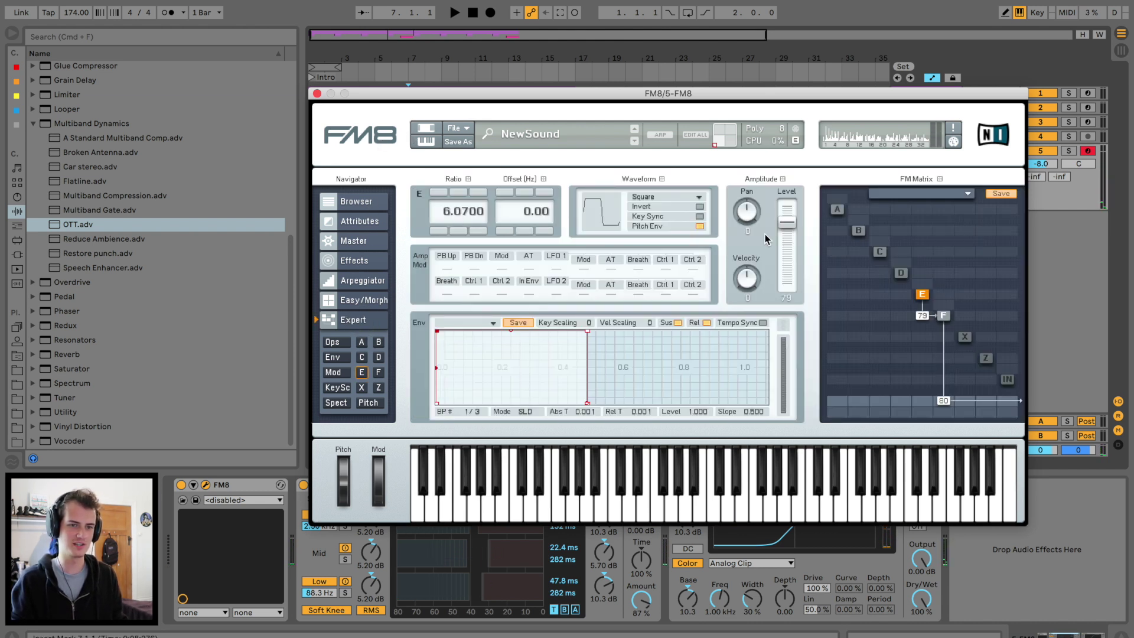
key(s)
mouse_move(922, 315)
mouse_down()
mouse_move(908, 331)
mouse_move(928, 254)
mouse_move(906, 312)
mouse_up()
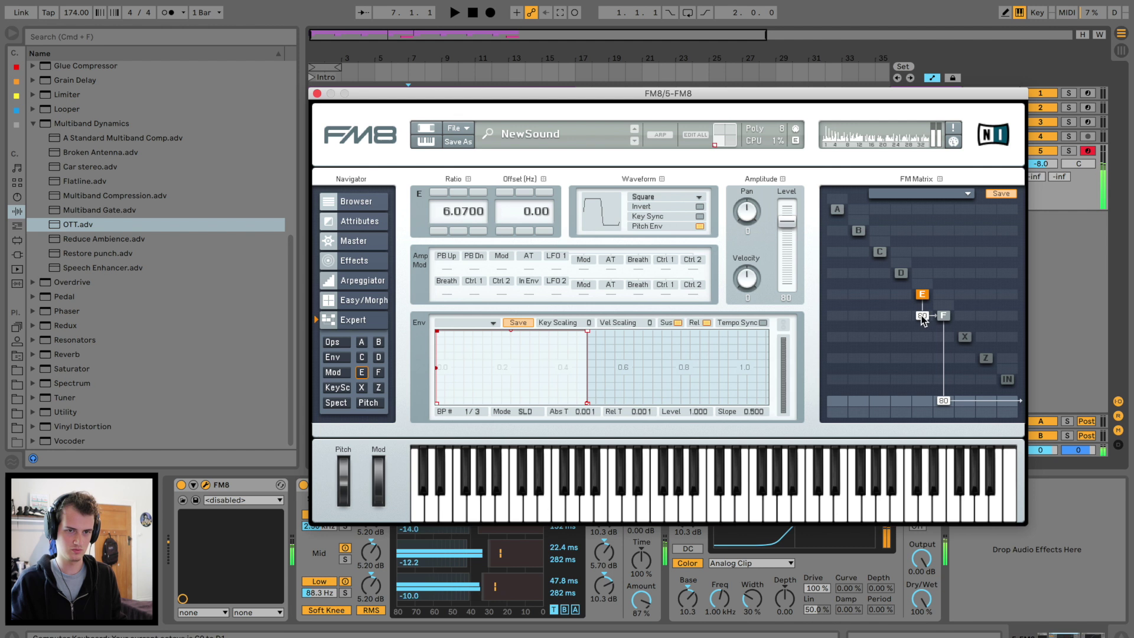
- Give operator E ratio 5.07, Key Sync and an E-to-F modulation of 70, and route operator D into E at 84
mouse_move(921, 319)
mouse_down()
mouse_move(930, 278)
mouse_move(914, 347)
mouse_move(923, 319)
mouse_up()
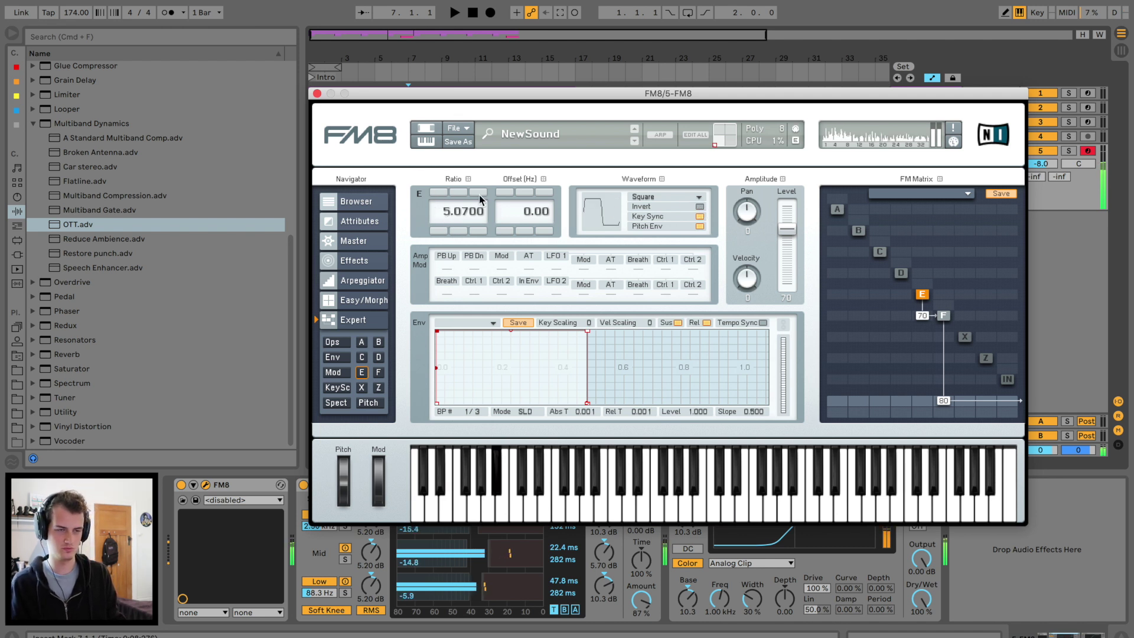
click(900, 292)
drag(901, 295, 898, 310)
- Set operator D's ratio to 7.0000 and its waveform to 1+3+5 Square
click(900, 272)
drag(602, 206, 611, 77)
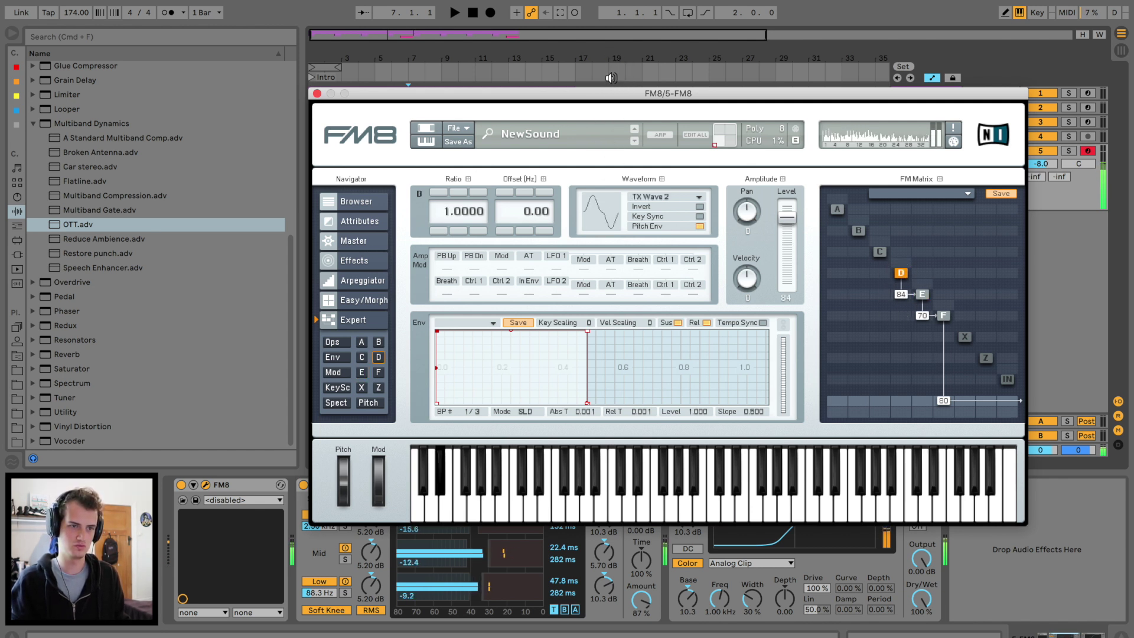
click(437, 192)
click(438, 191)
click(437, 191)
click(437, 191)
click(438, 192)
click(437, 191)
drag(599, 203, 576, 301)
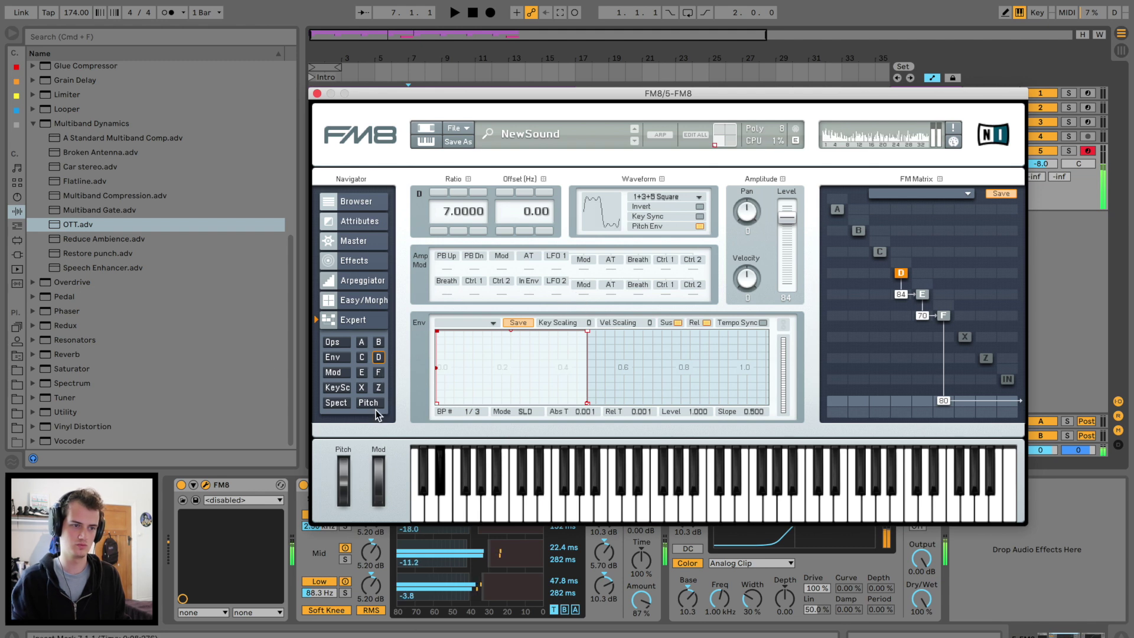
- Close FM8 and insert a low-pass Auto Filter before OTT with frequency 190 Hz and resonance 32%
click(317, 94)
scroll(99, 157, up, 10)
drag(99, 96, 384, 576)
drag(478, 564, 398, 552)
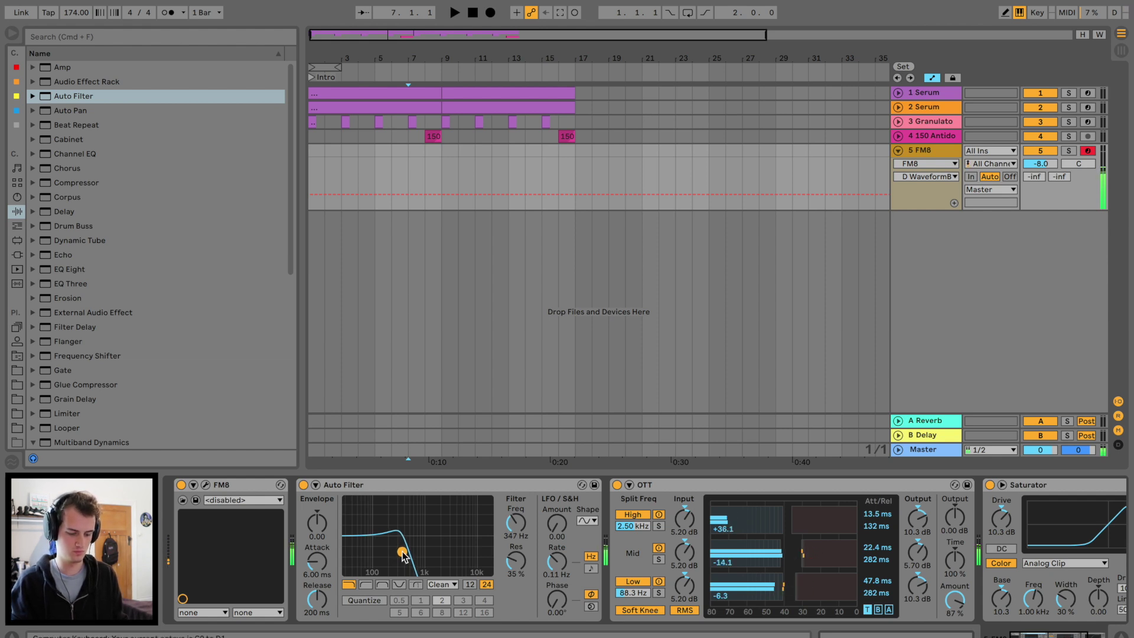
drag(403, 554, 392, 552)
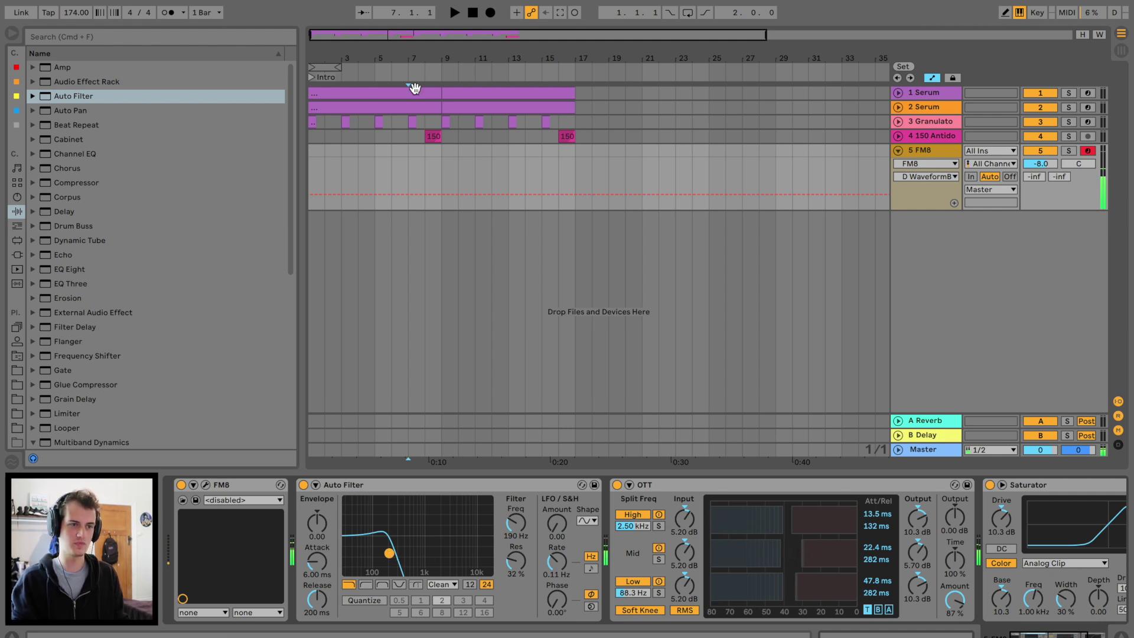
- Play the arrangement from bar 8 to audition the filtered FM8 bass in context
click(423, 169)
key(space)
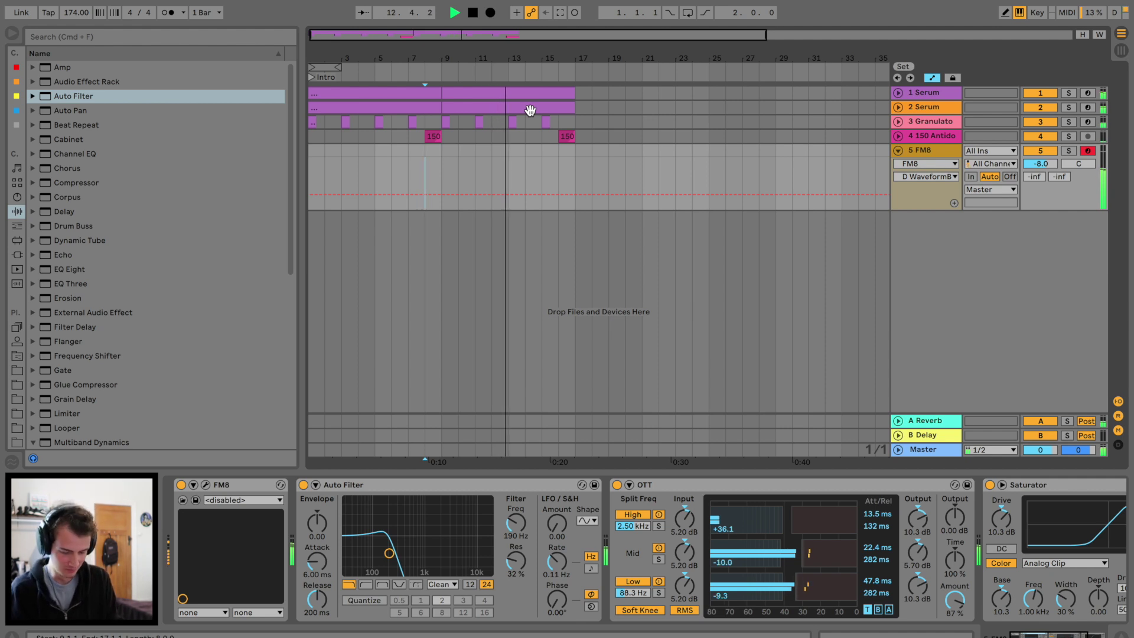
key(space)
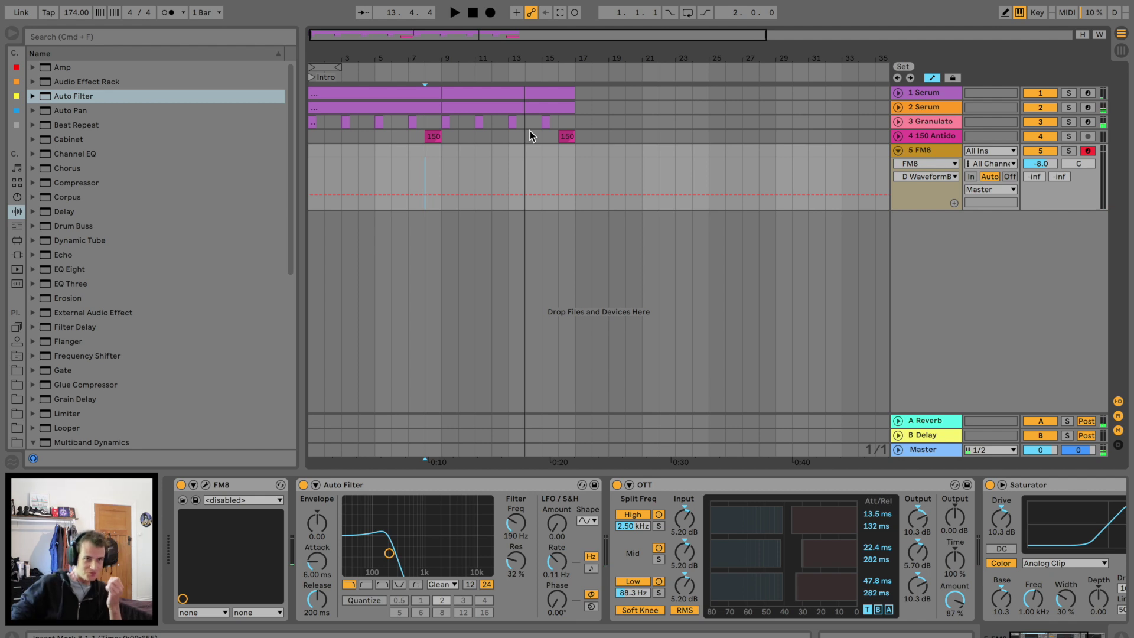
- Group the two Serum tracks and add an EQ Eight to the group
click(936, 94)
key(super+g)
drag(59, 269, 337, 585)
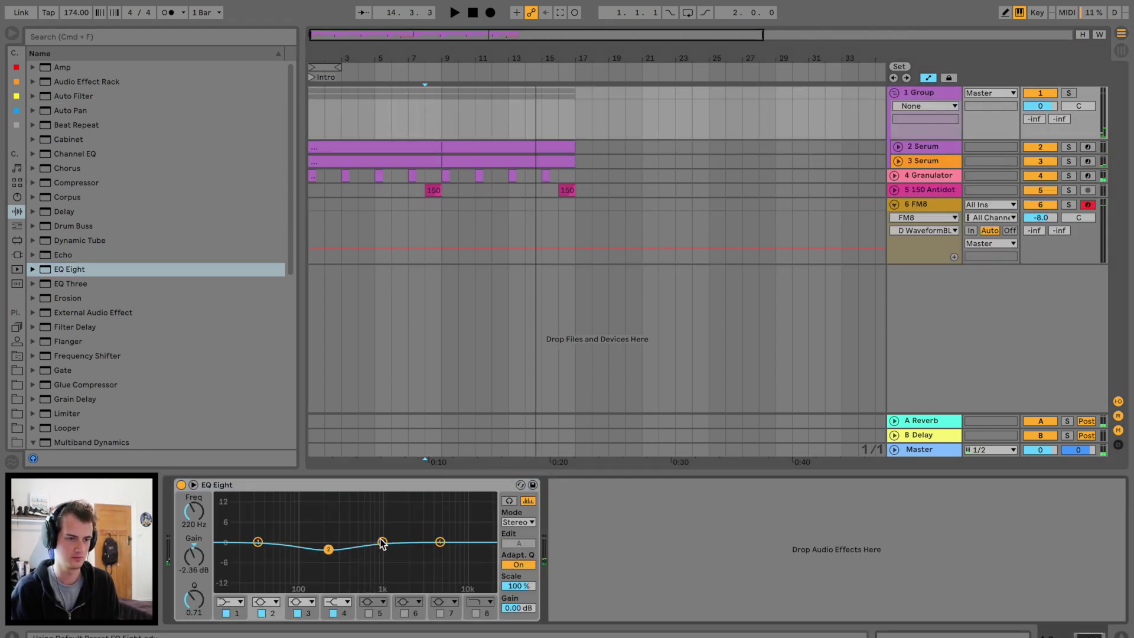
- Make EQ Eight's band 1 a low cut at about 114 Hz with Q 0.49 while the group plays
click(232, 601)
click(230, 611)
key(space)
drag(258, 552, 305, 560)
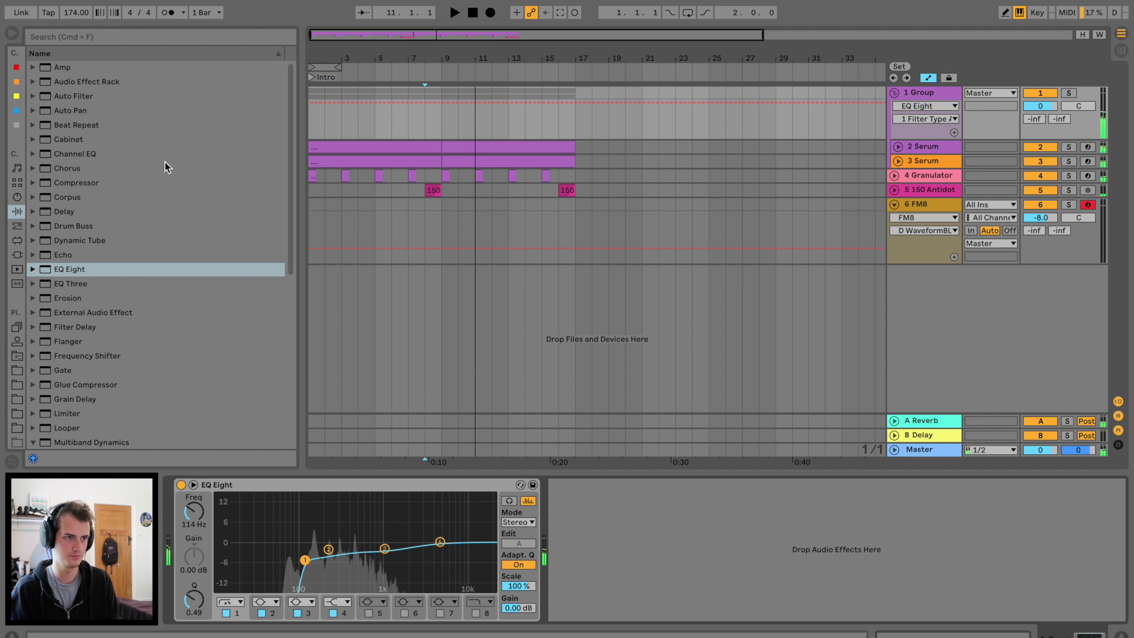
key(space)
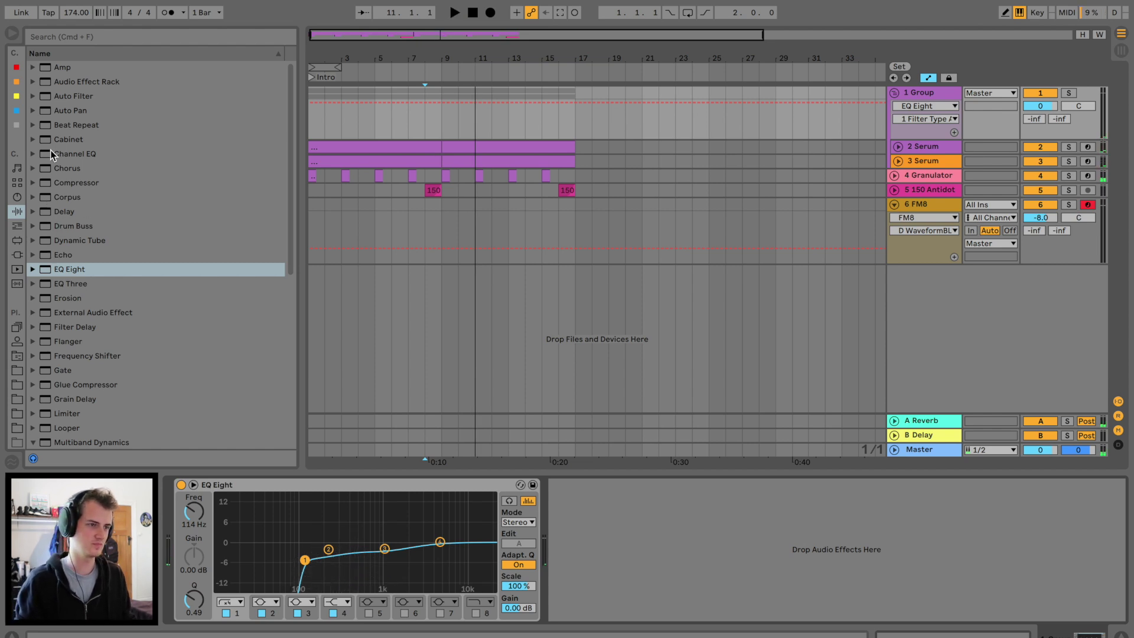
- Add Overdrive after the group's EQ Eight with bandwidth 0.50 and dry/wet 30%
scroll(111, 314, down, 8)
drag(71, 282, 677, 546)
key(space)
drag(593, 509, 592, 536)
drag(618, 612, 618, 616)
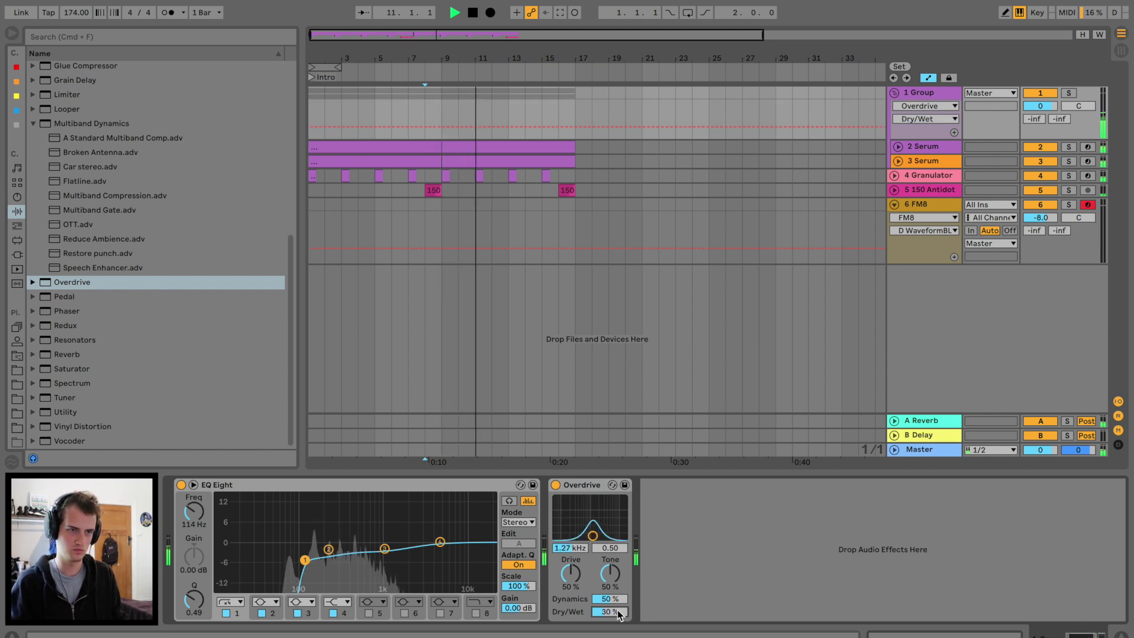
click(406, 217)
key(space)
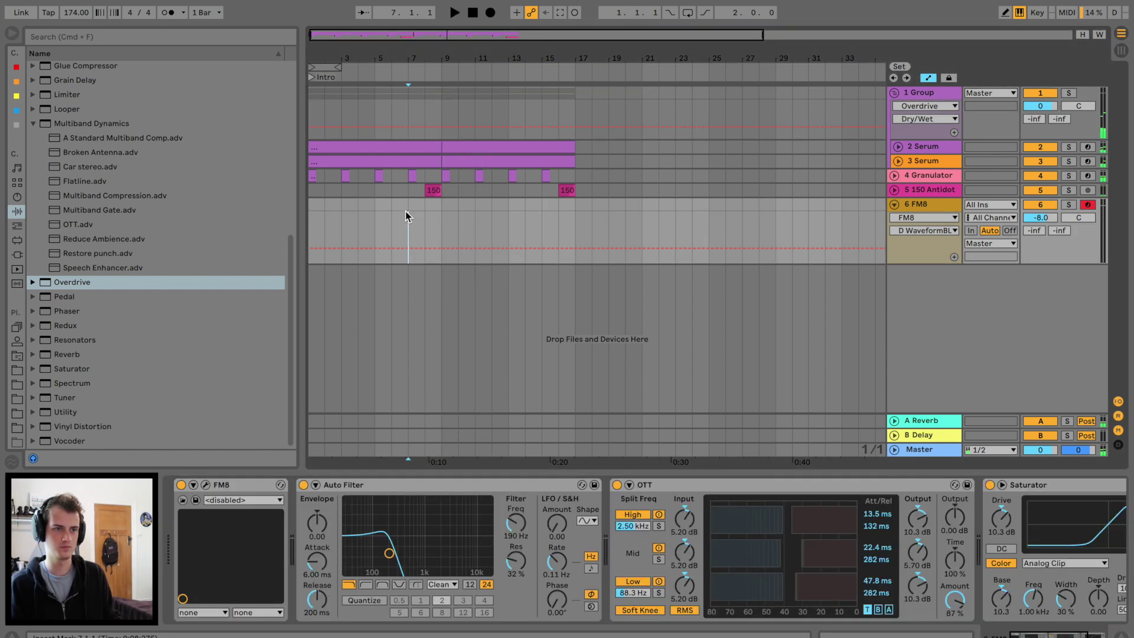
- Delete the Granulator clips at bars 3, 7, 11 and 15
click(346, 175)
key(Delete)
click(412, 175)
key(Delete)
click(479, 176)
key(Delete)
click(545, 175)
key(Delete)
- Collapse the Serum group, add EQ Eight at the end of the Granulator device chain and move one band higher in frequency and gain
click(894, 175)
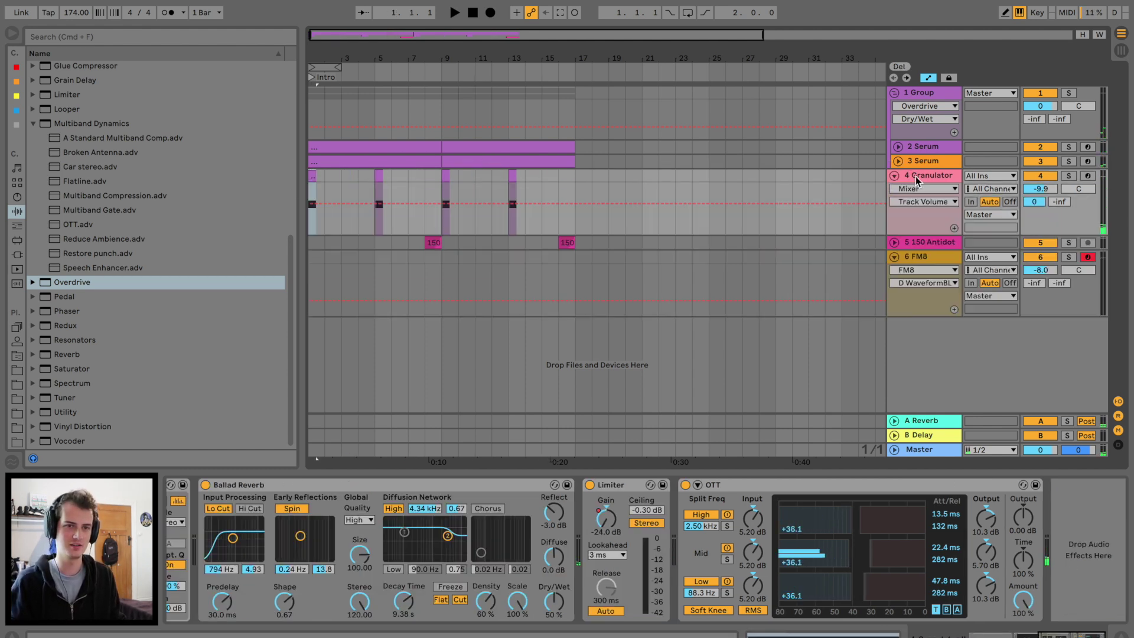
click(897, 93)
key(space)
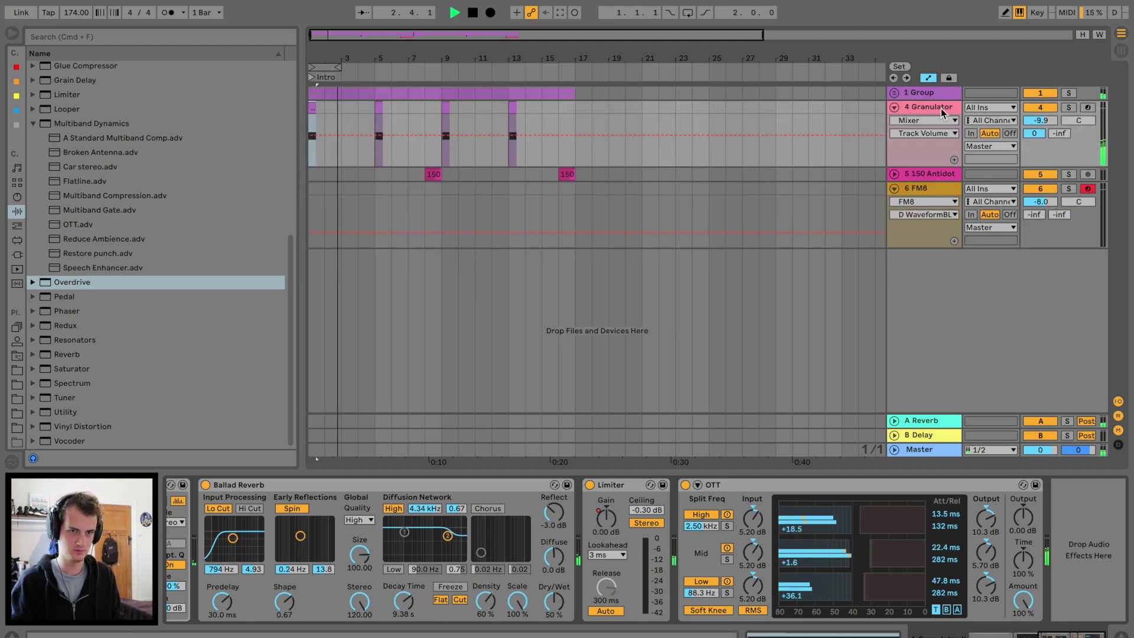
scroll(59, 272, up, 7)
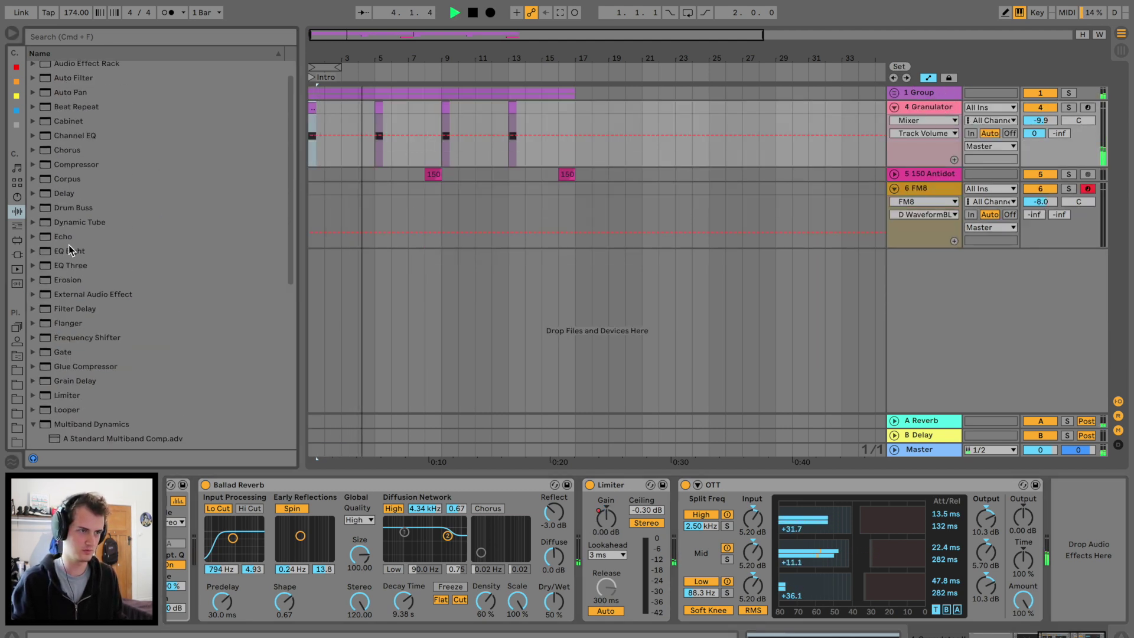
click(71, 251)
drag(71, 251, 964, 568)
drag(904, 542, 963, 533)
click(448, 204)
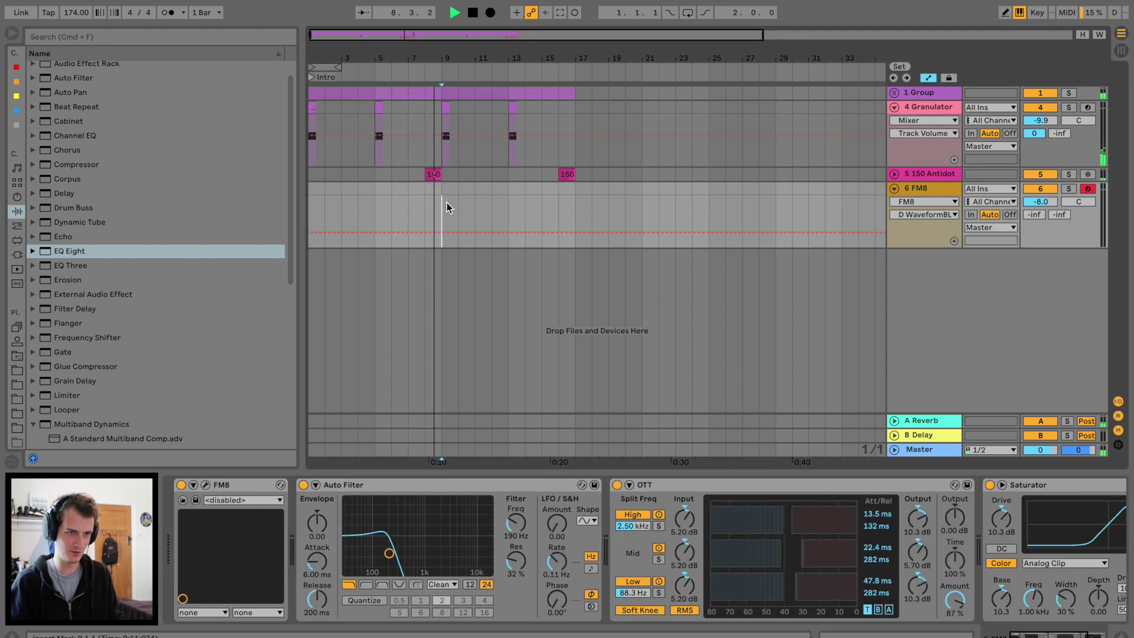
key(space)
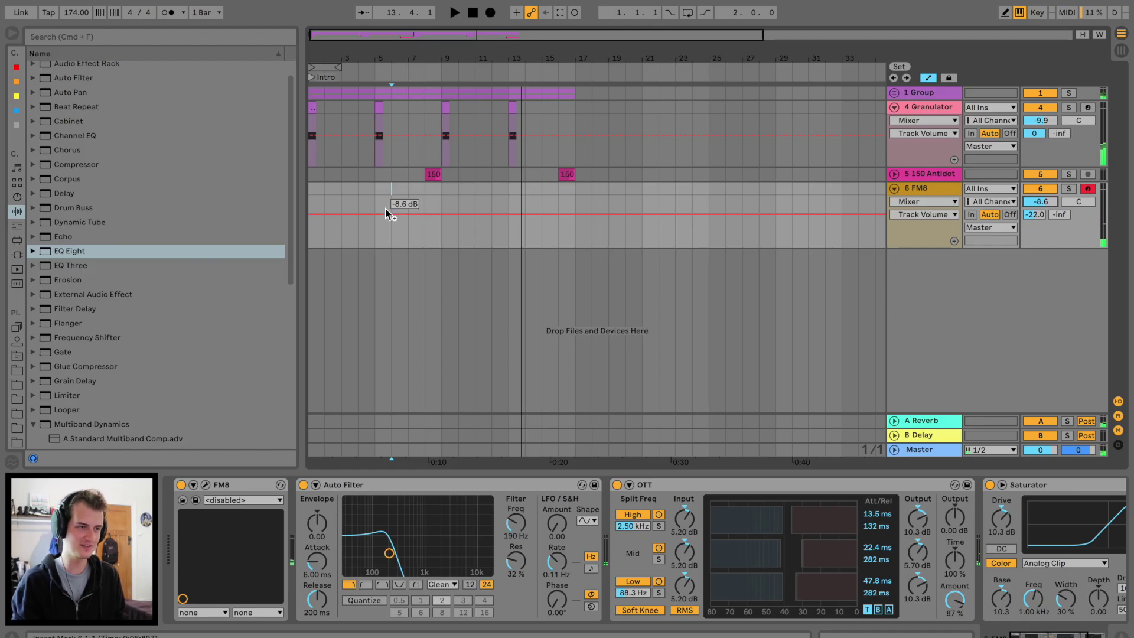
- Add the C Minor Scale preset before FM8 and set its base note to D#
click(17, 226)
click(33, 153)
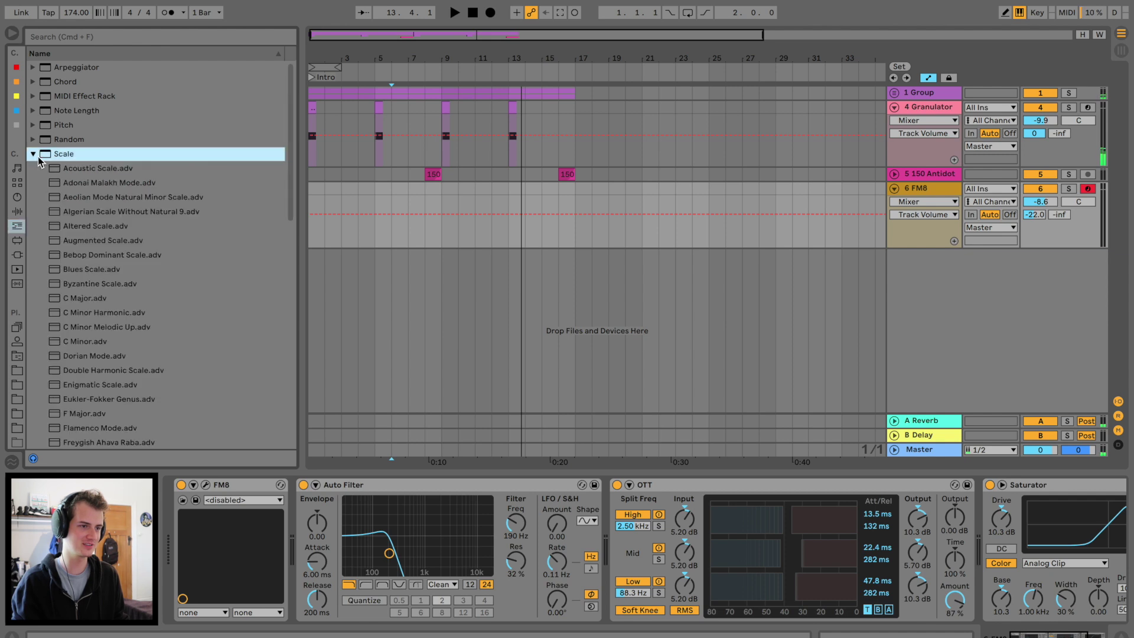
double_click(76, 342)
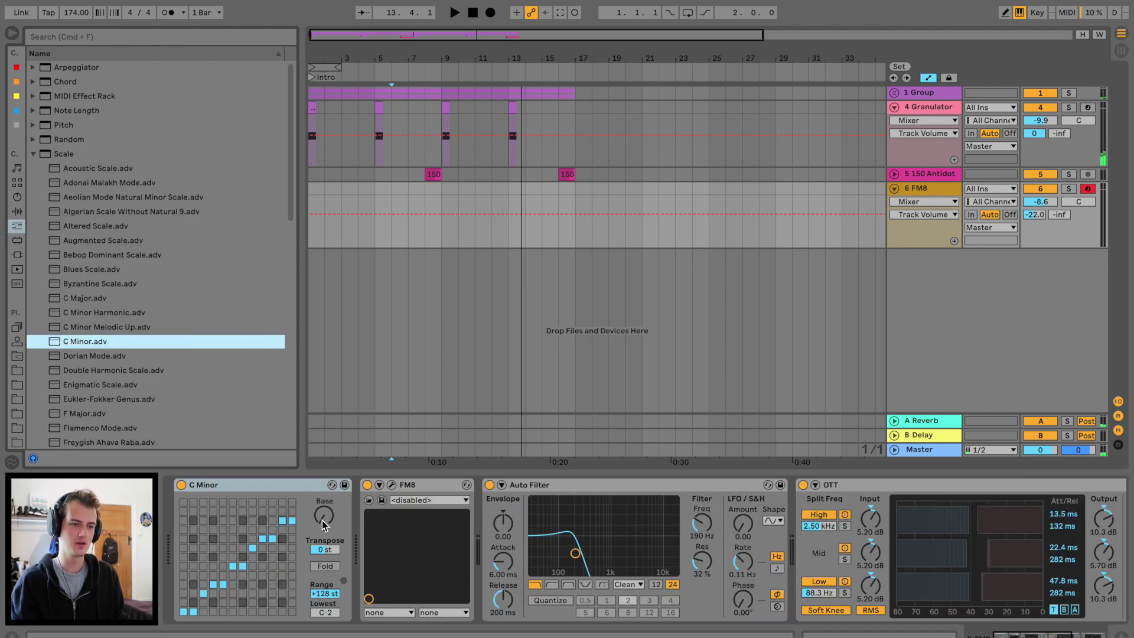
drag(323, 524, 323, 508)
- Perform an FM8 bassline from bar 9, capture it as an eight-bar clip there and extend its first note to the clip start
click(442, 189)
key(space)
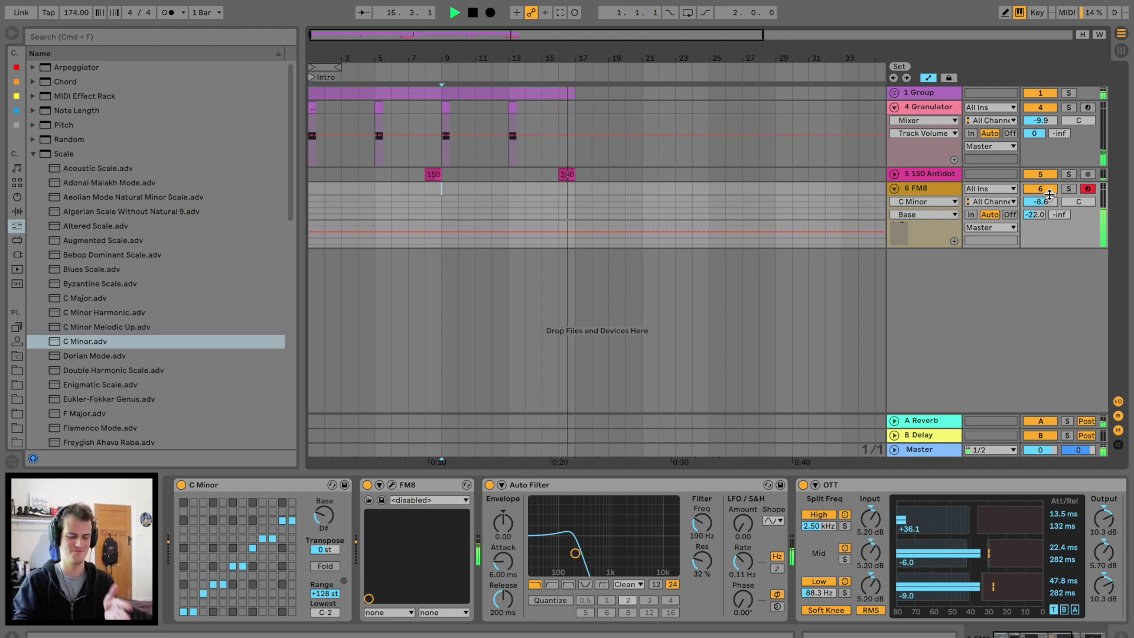
key(space)
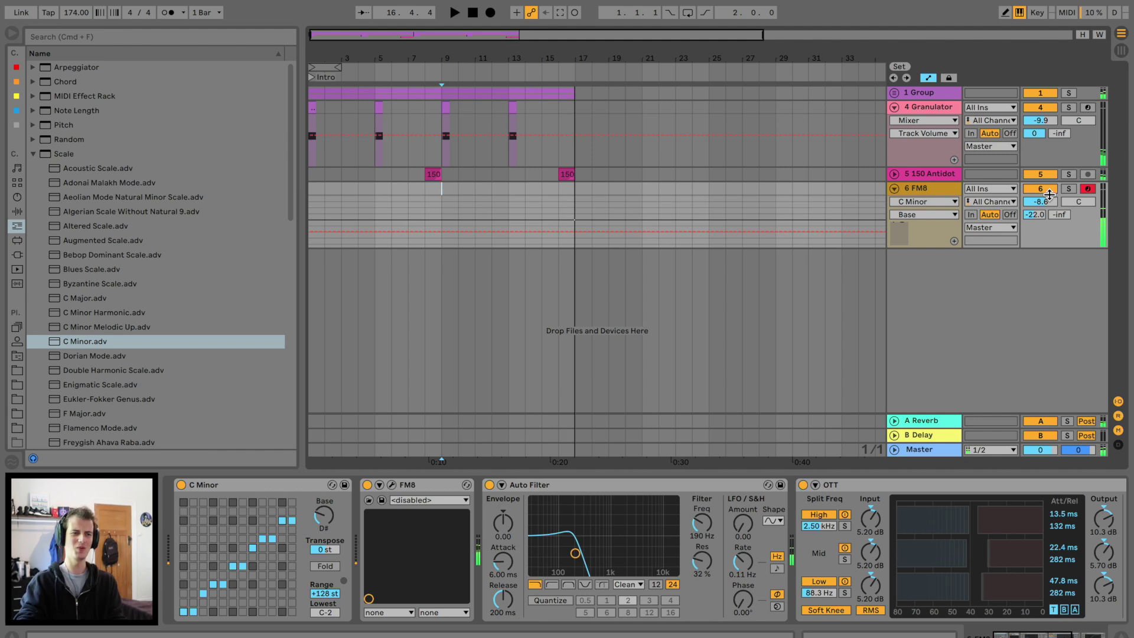
click(574, 12)
drag(515, 192, 442, 192)
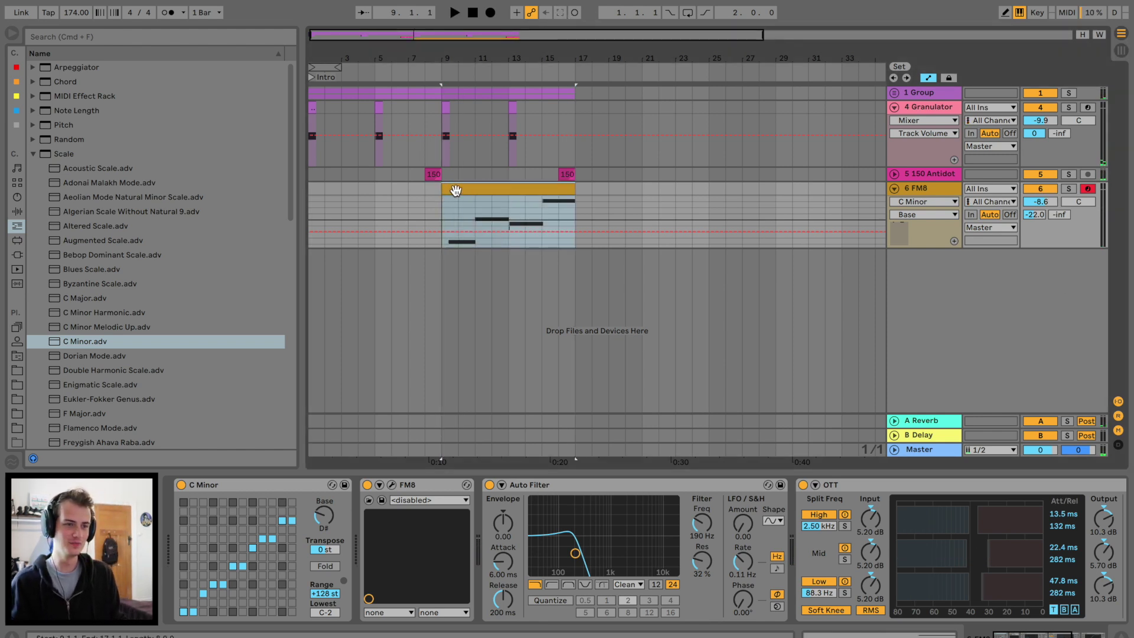
drag(416, 587, 380, 587)
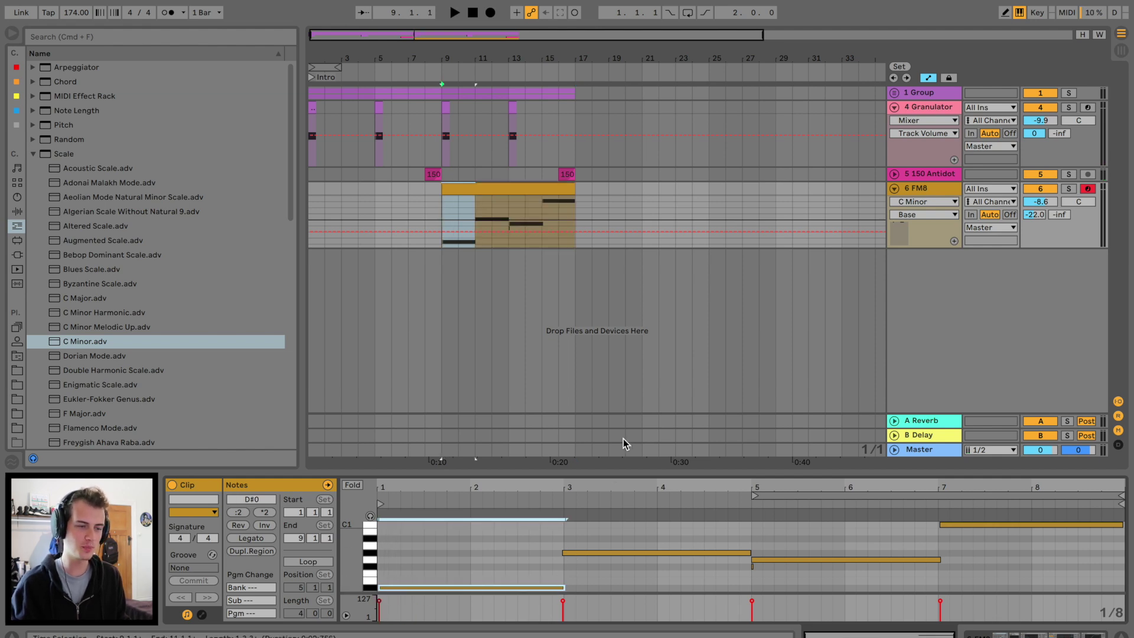
- Turn on portamento in FM8's master settings with a time of 39 while the bassline plays, and close the plug-in window
click(939, 200)
click(939, 199)
double_click(939, 191)
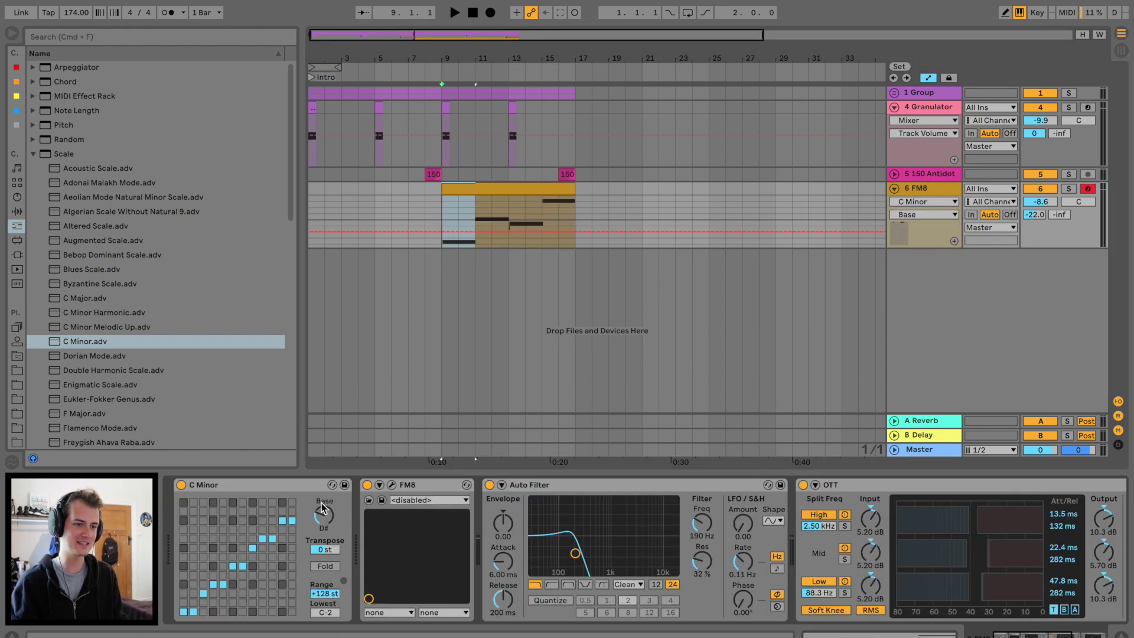
click(392, 485)
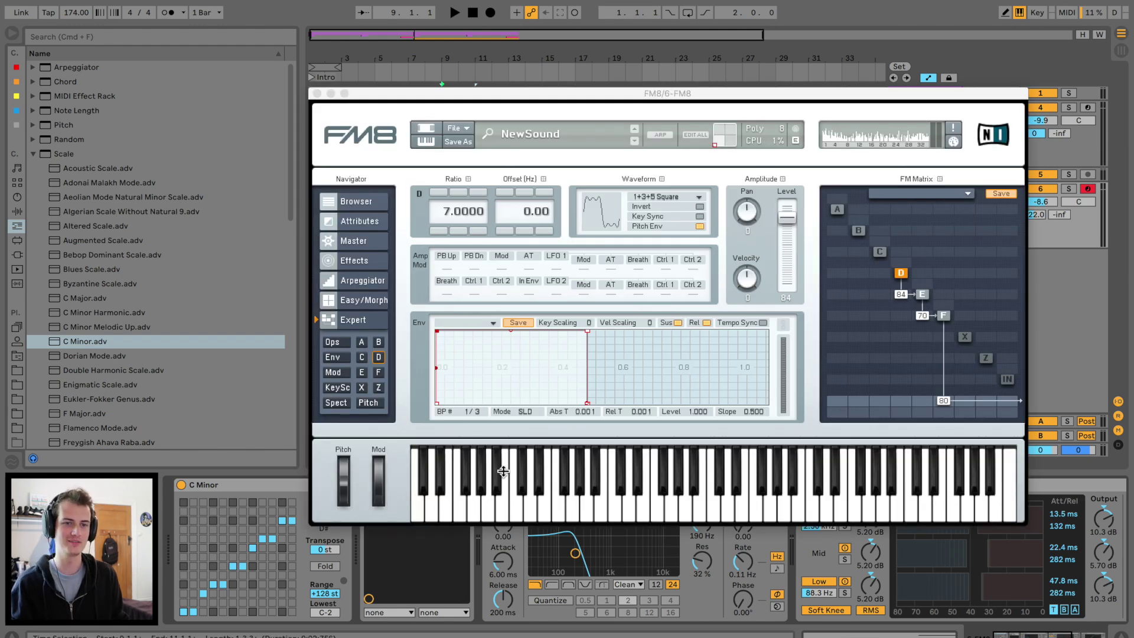
drag(626, 96, 576, 104)
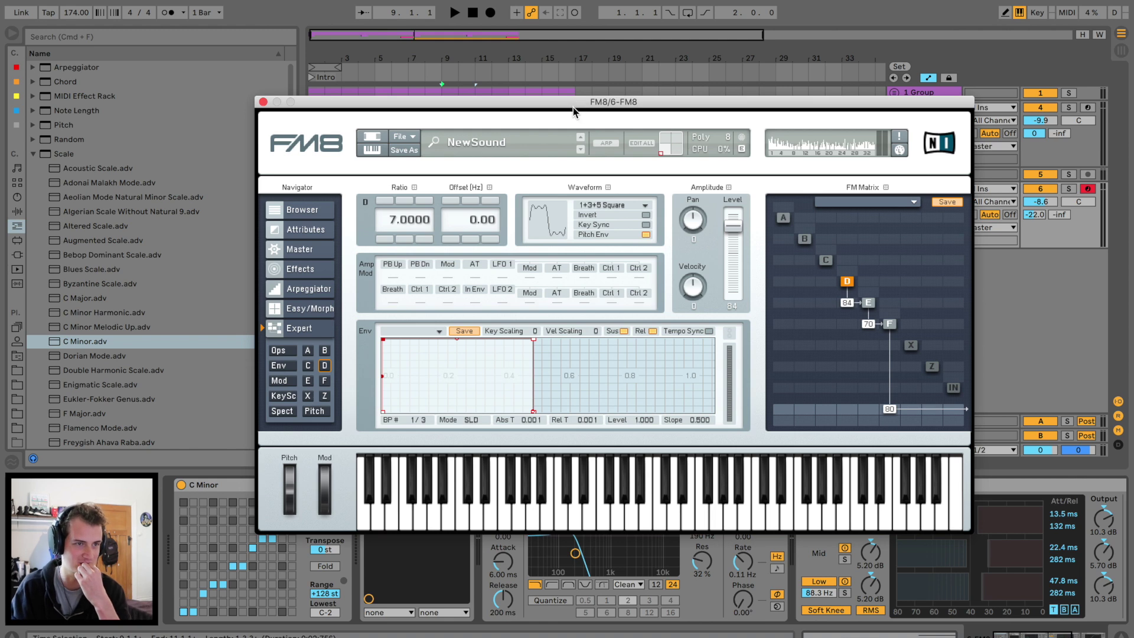
click(304, 250)
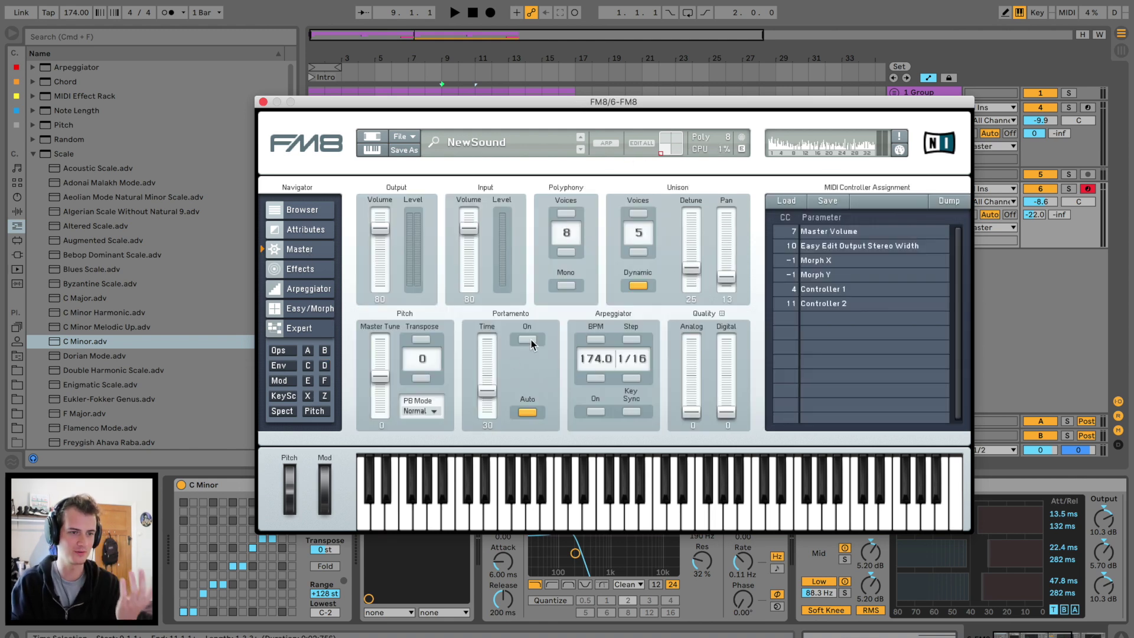
key(space)
drag(487, 390, 490, 376)
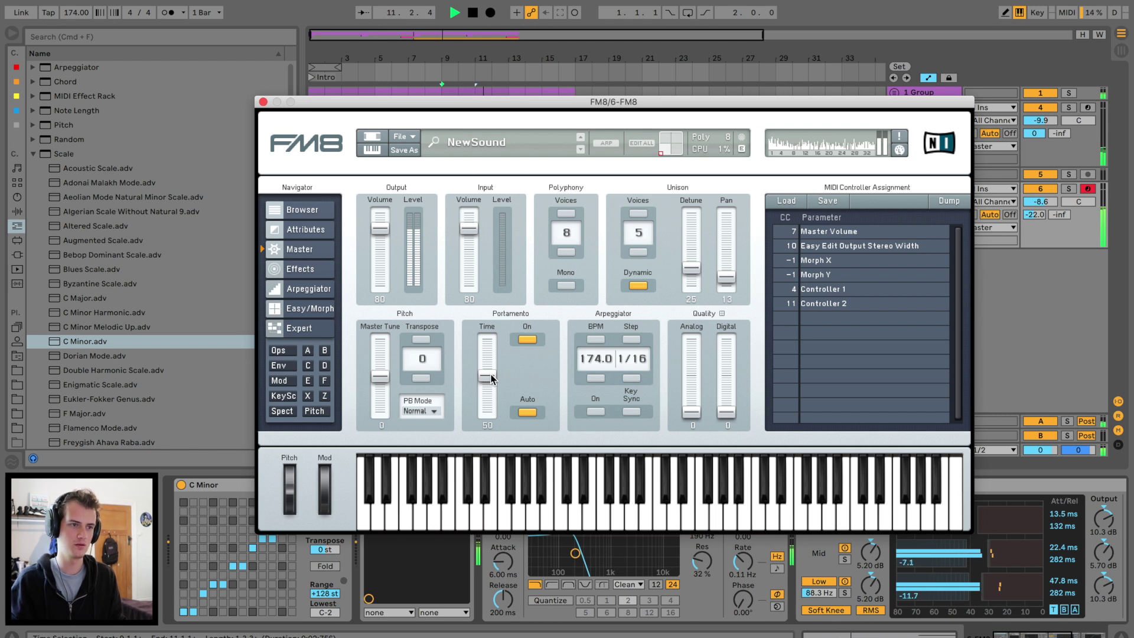
drag(490, 381, 490, 388)
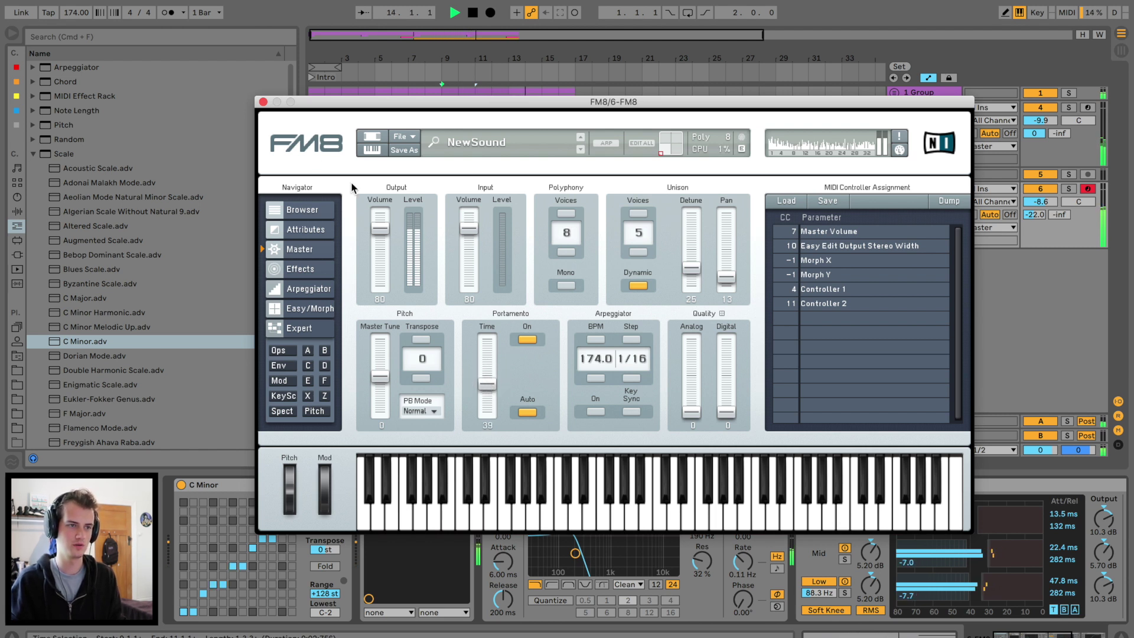
click(264, 102)
- Raise the last note of the FM8 clip to C#1 and audition the change
double_click(549, 188)
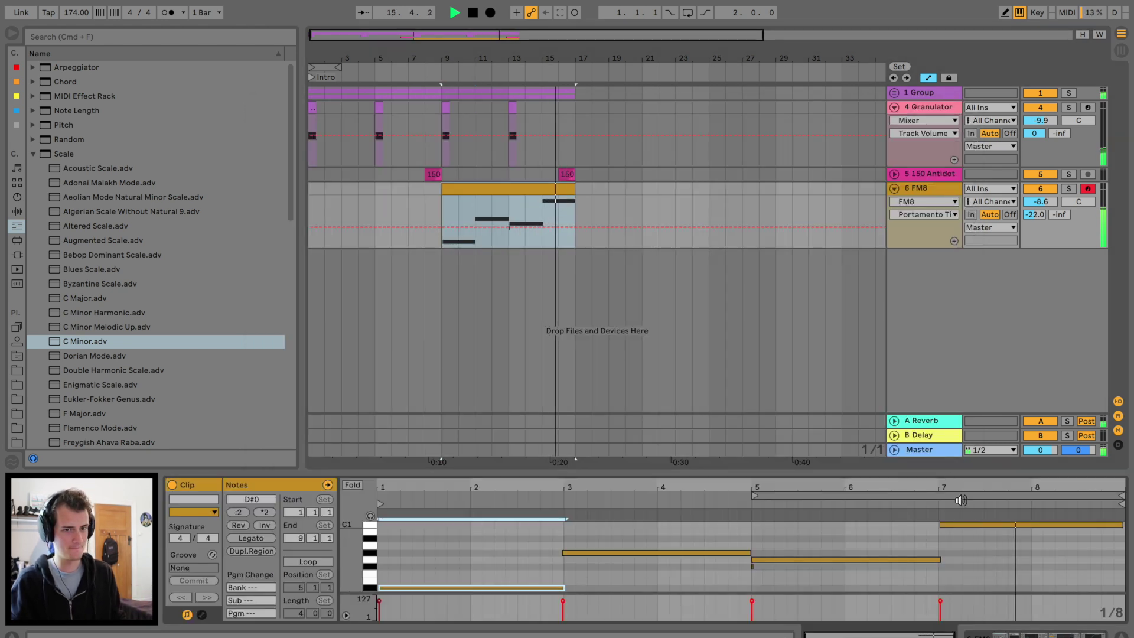
drag(980, 471, 980, 385)
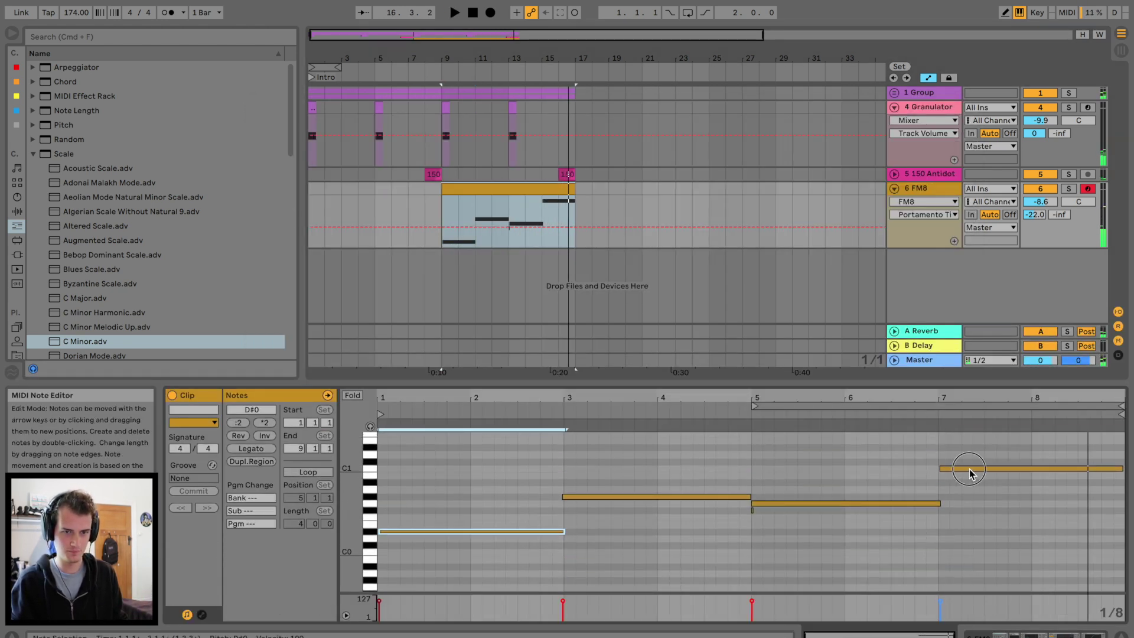
click(969, 469)
click(930, 413)
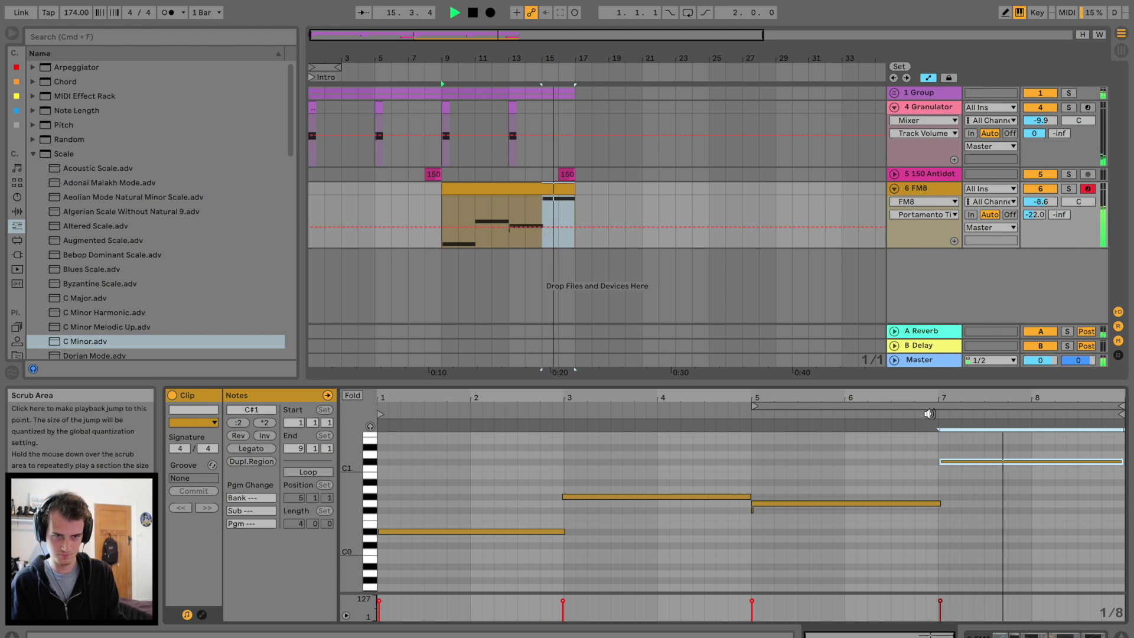
click(391, 201)
key(space)
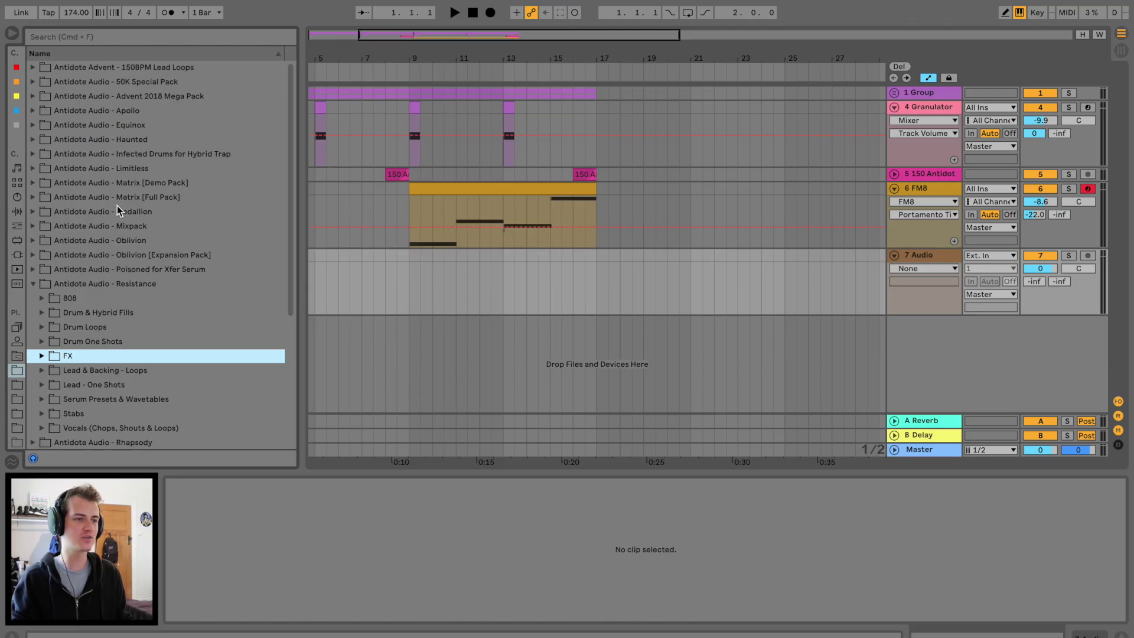
- Audition the Equinox drum breaks and place 174 Antidote Drum Breaks 1.wav at bar 9 on the empty audio track
click(33, 124)
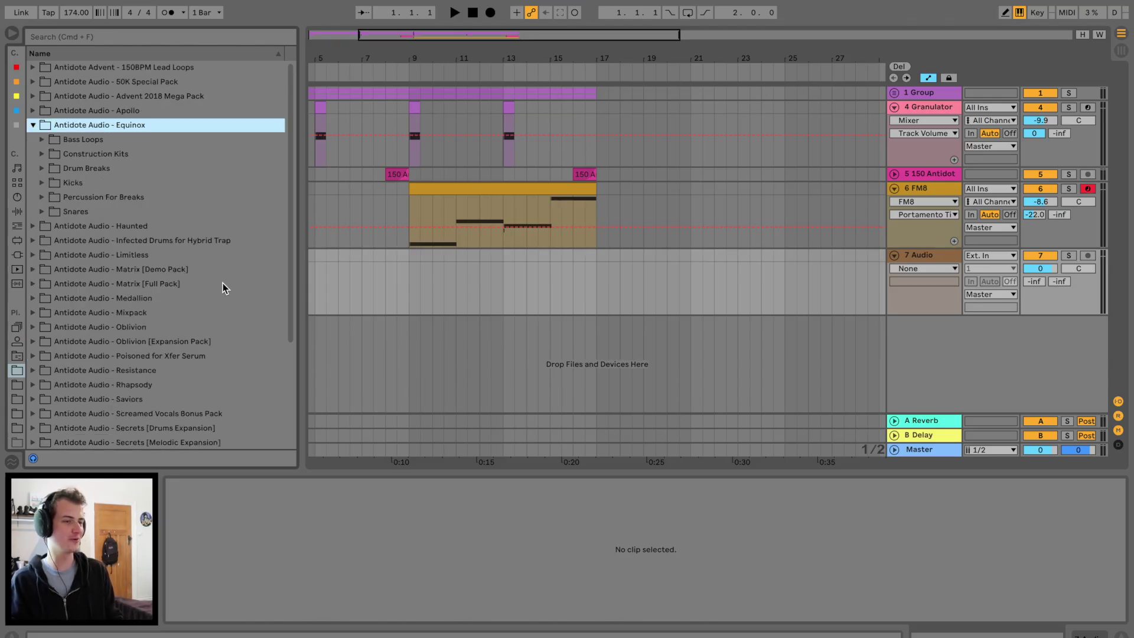
click(43, 169)
click(127, 281)
click(144, 308)
click(168, 283)
click(159, 302)
click(159, 312)
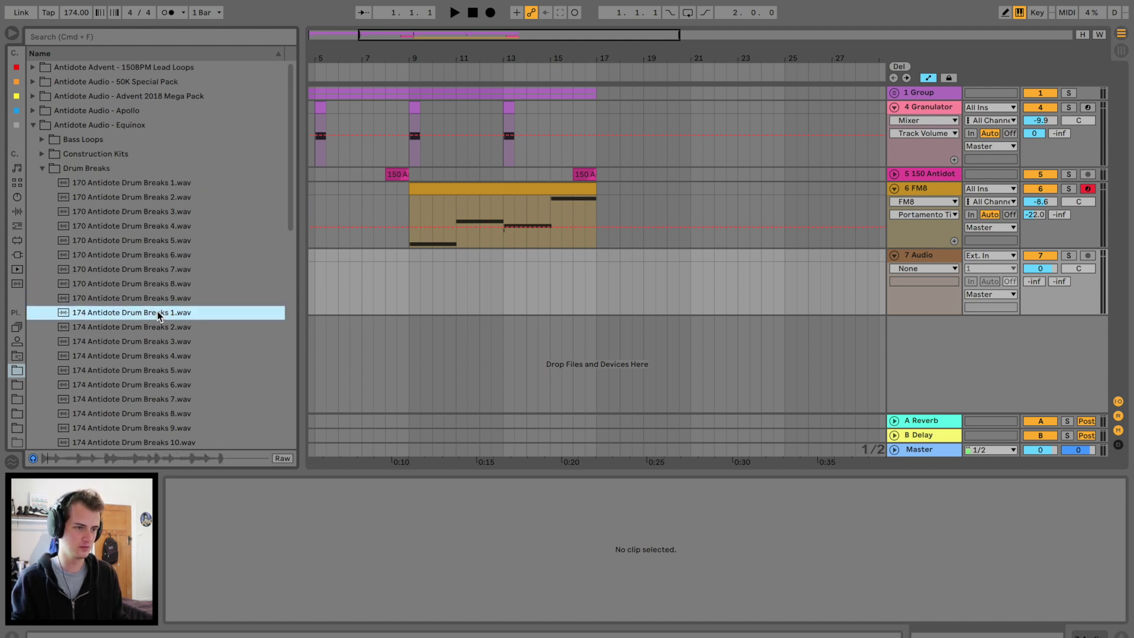
mouse_move(156, 315)
mouse_down()
mouse_move(532, 288)
mouse_move(413, 294)
mouse_up()
- Add an Auto Filter to the drum break track and switch it to high-pass at 26.0 Hz
click(373, 280)
click(17, 211)
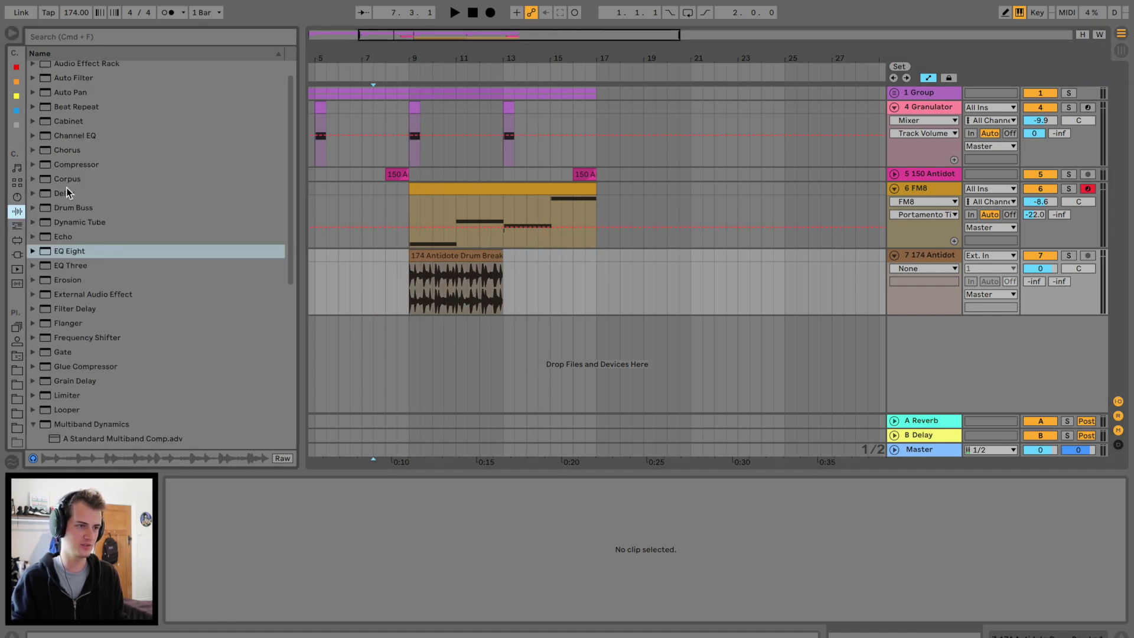
drag(79, 83, 271, 527)
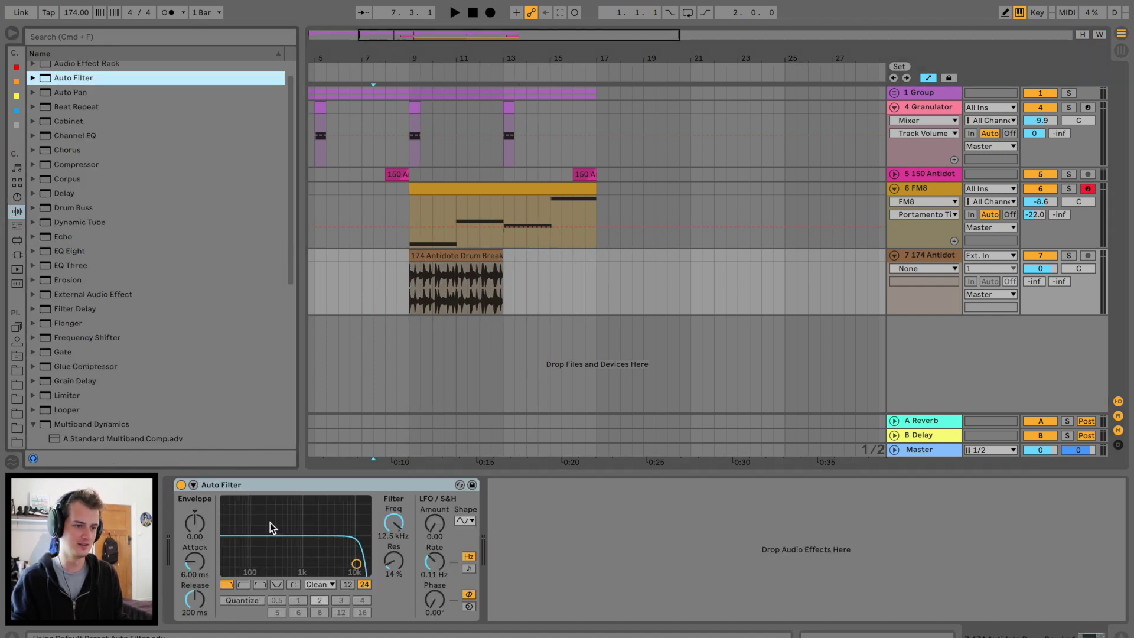
click(243, 585)
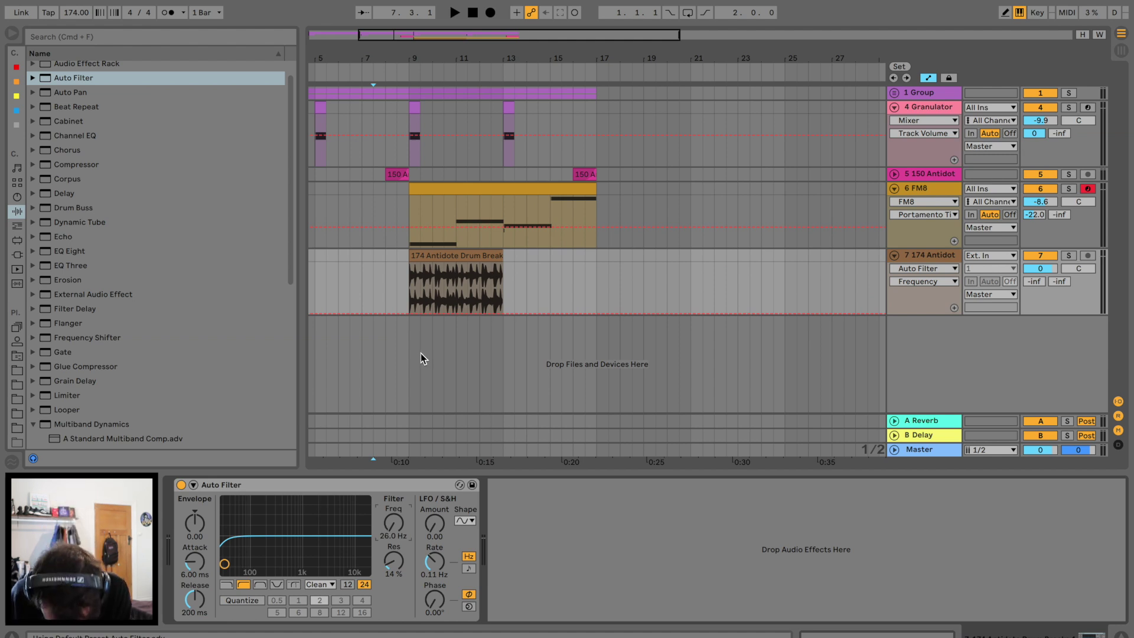
- Automate the filter frequency to sweep up into the drum break at bar 9 and set the track volume to -4.1 dB
click(396, 314)
key(space)
drag(408, 313, 408, 271)
click(386, 276)
mouse_move(1038, 281)
mouse_down()
mouse_move(1038, 230)
mouse_move(1040, 275)
mouse_up()
click(393, 523)
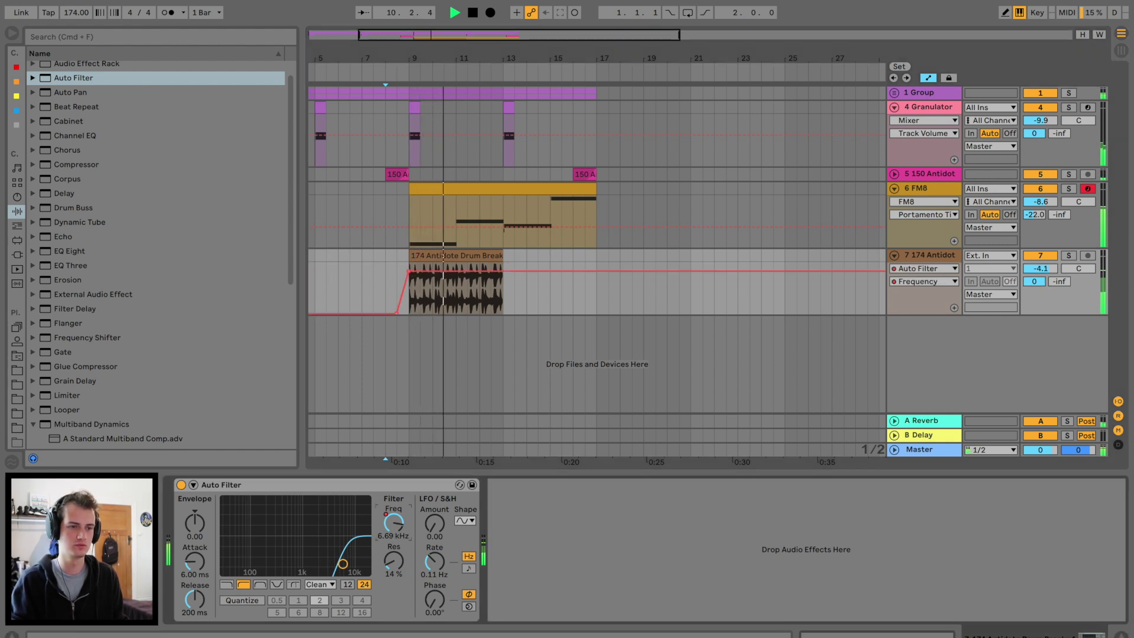
- Move the drum break to bars 15–17 and reshape its filter automation to rise before the break and fall across it
drag(465, 42, 466, 52)
drag(468, 255, 604, 257)
mouse_move(519, 263)
mouse_down()
mouse_move(581, 266)
mouse_move(597, 304)
mouse_move(572, 313)
mouse_up()
click(387, 271)
click(518, 271)
click(557, 283)
key(space)
- Add two Overdrive devices after the Auto Filter, with the second one's filter frequency at 283 Hz
scroll(63, 381, down, 5)
scroll(63, 381, down, 5)
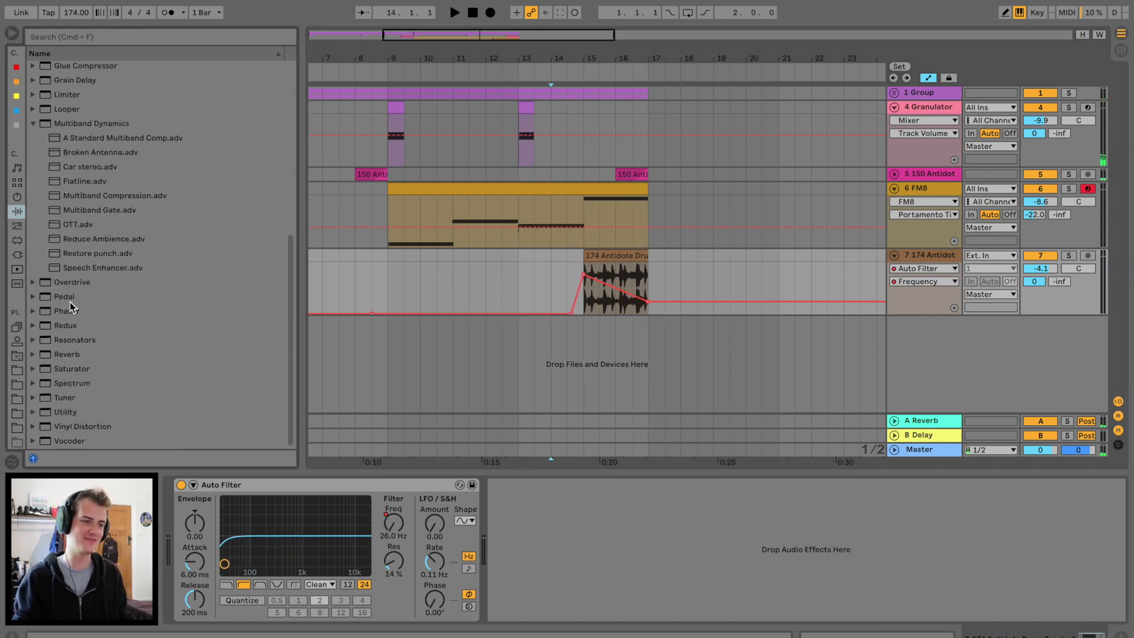
double_click(74, 283)
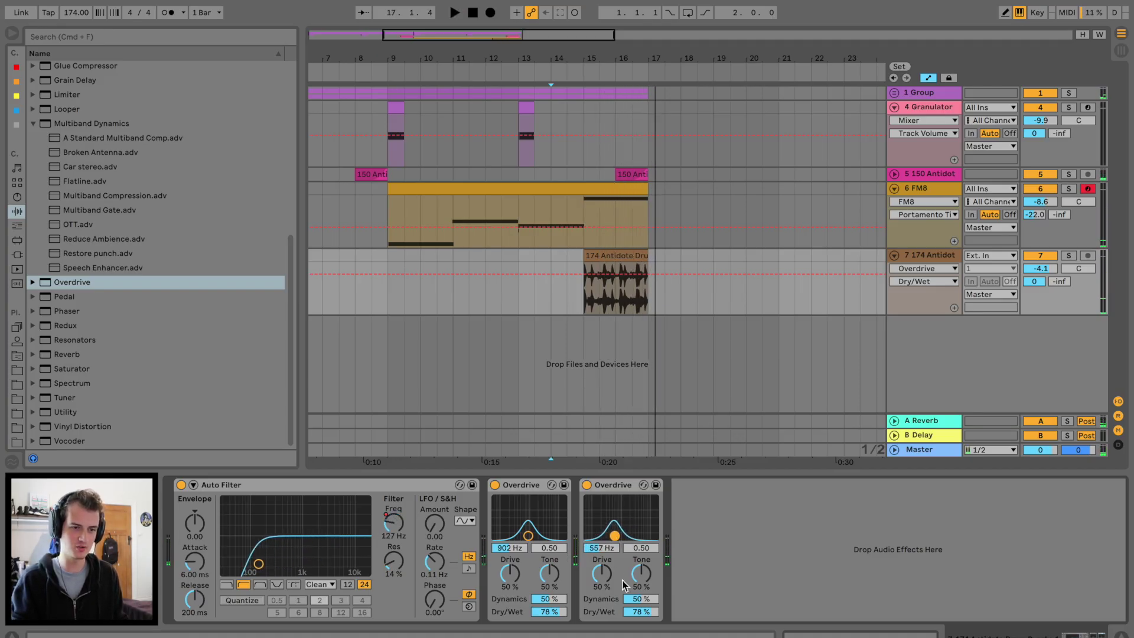
drag(602, 548, 601, 551)
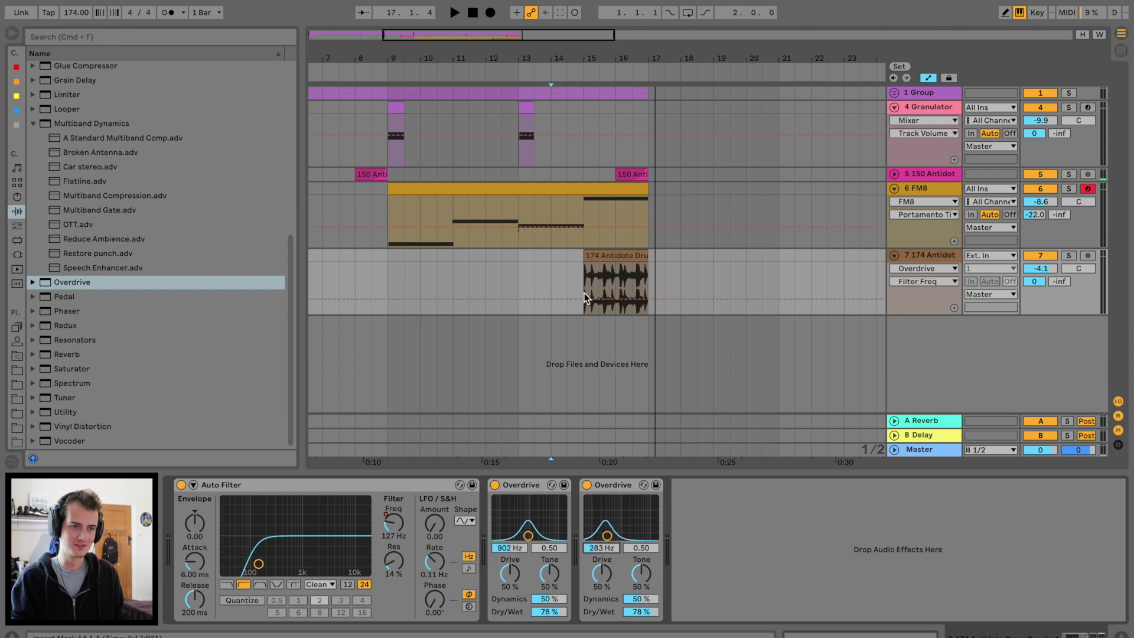
- Automate the second Overdrive's filter frequency to rise to 1.41 kHz across the drum break and play it back
click(584, 295)
drag(647, 297, 647, 285)
key(space)
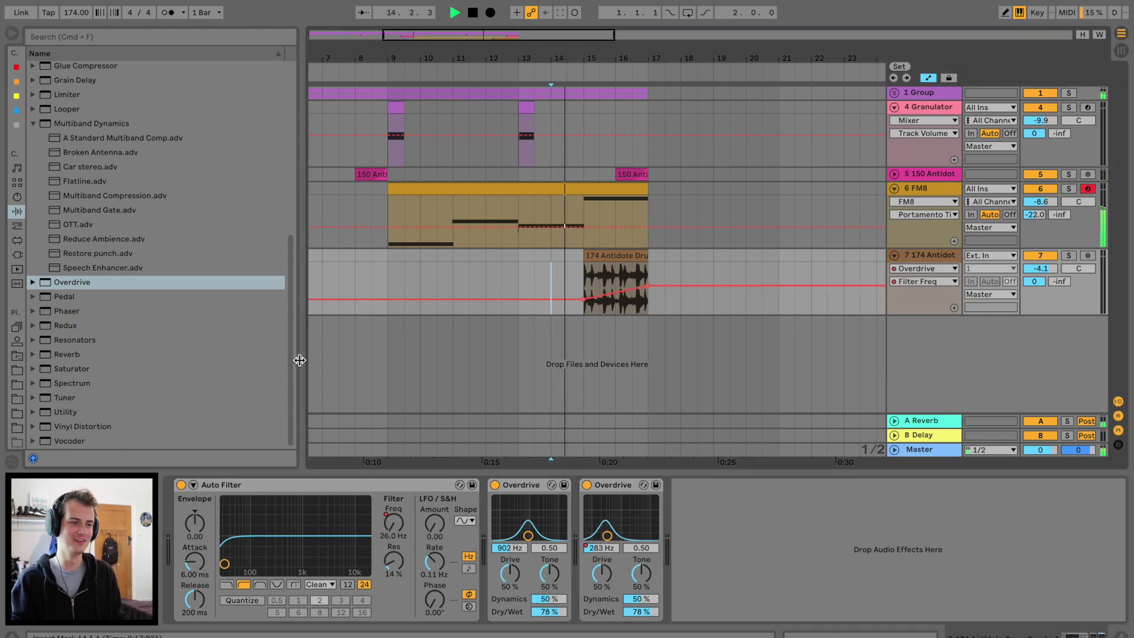
- Add EQ Eight after the Overdrives, cut band 2 by 4.34 dB at 178 Hz and dip the upper mids with bands 3 and 4
scroll(76, 371, up, 6)
double_click(74, 215)
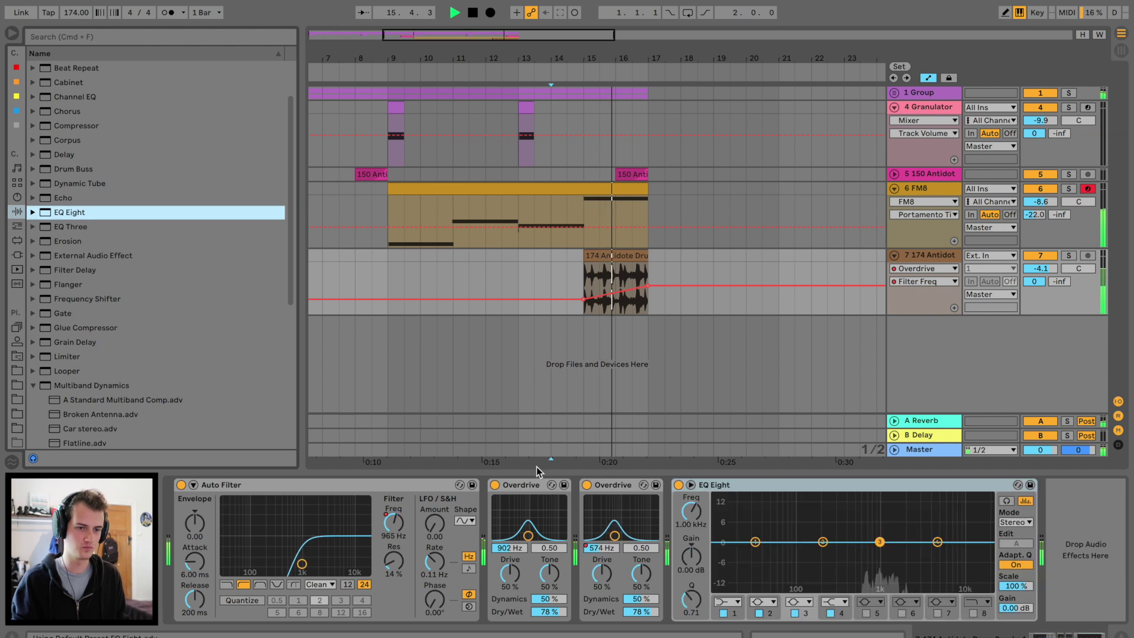
key(space)
drag(937, 543, 912, 581)
key(space)
drag(822, 542, 818, 555)
- Lower the dry/wet of the second Overdrive to 18% and the first to 52%
drag(634, 610, 635, 631)
drag(548, 612, 548, 627)
key(space)
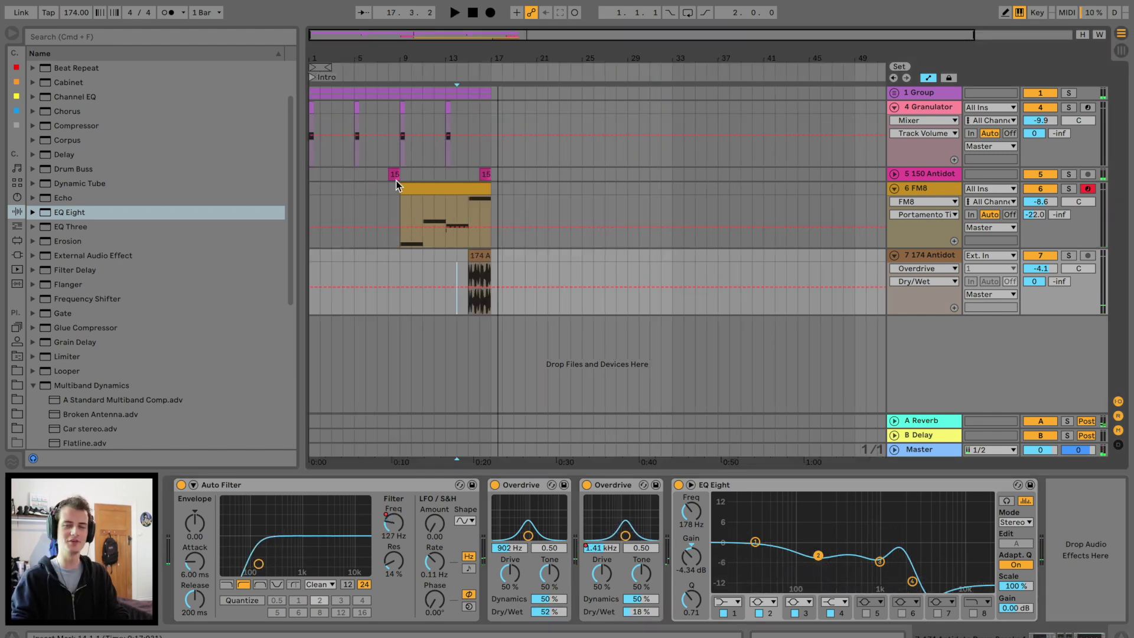
- Fold the FM8 and drum break tracks and insert a new audio track below them
click(310, 259)
click(894, 188)
click(894, 202)
key(super+t)
- Place Apollo Hihat Closed 3 at bar 1 and Apollo Hihat Closed 6 right after it, with the second clip's gain at -6.33 dB
click(17, 370)
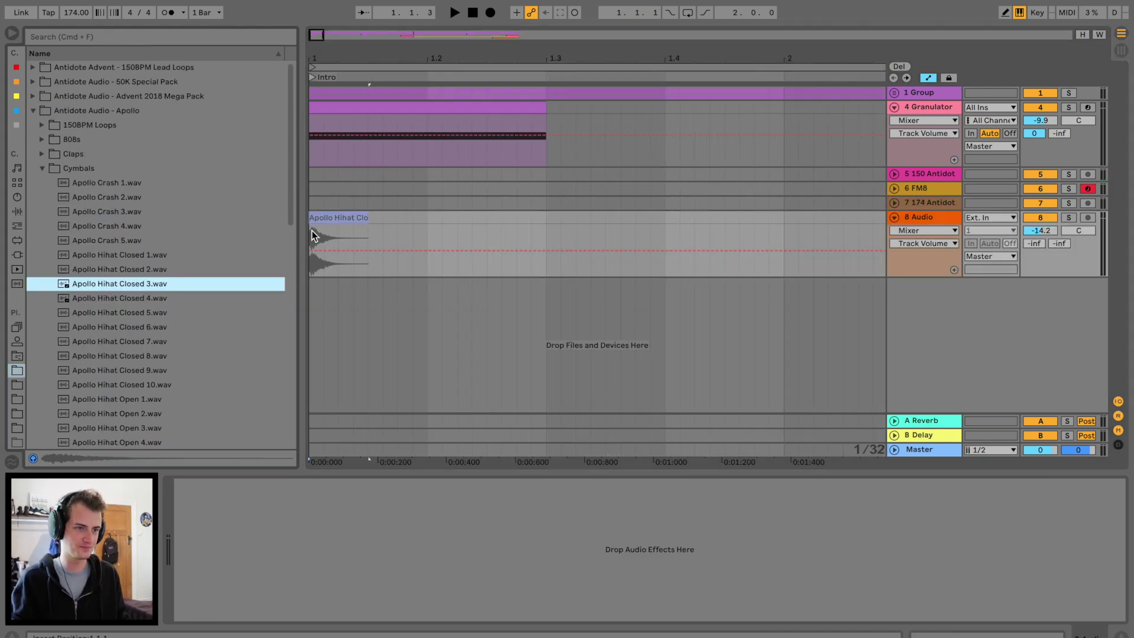
drag(311, 233, 311, 236)
click(159, 317)
drag(155, 327, 387, 217)
key(space)
double_click(385, 217)
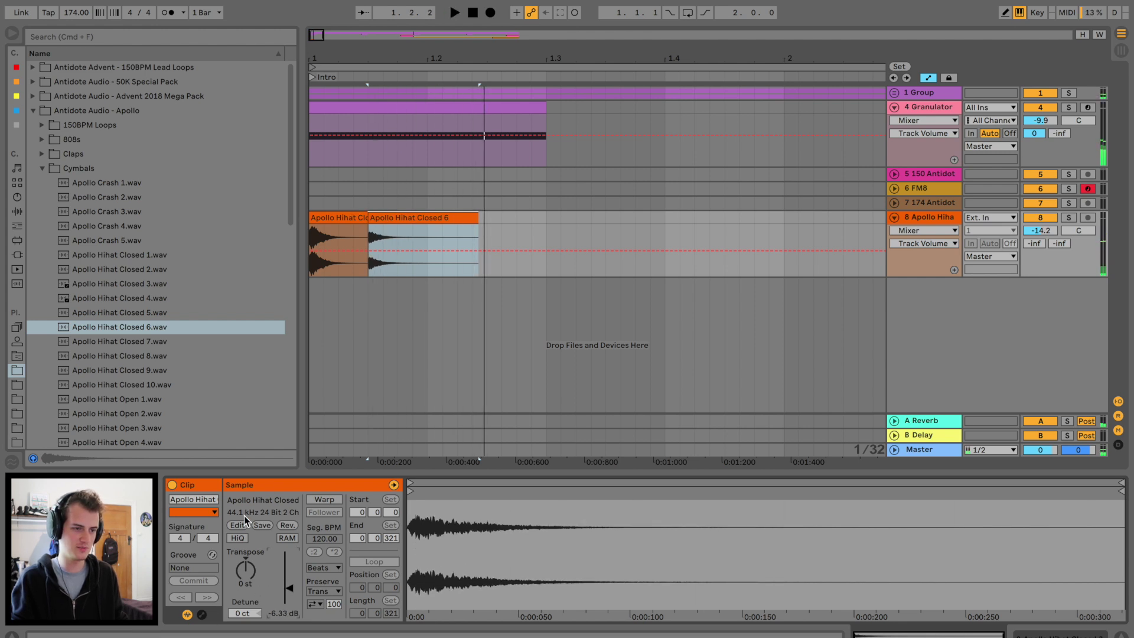
- Copy and rearrange the two hi-hat clips into a seven-hit pattern filling bar 1, and audition the rhythm
drag(394, 218, 558, 220)
drag(349, 220, 679, 219)
drag(551, 221, 328, 223)
drag(698, 216, 387, 224)
click(328, 217)
key(space)
key(space)
click(336, 220)
key(space)
key(space)
key(space)
click(393, 216)
key(space)
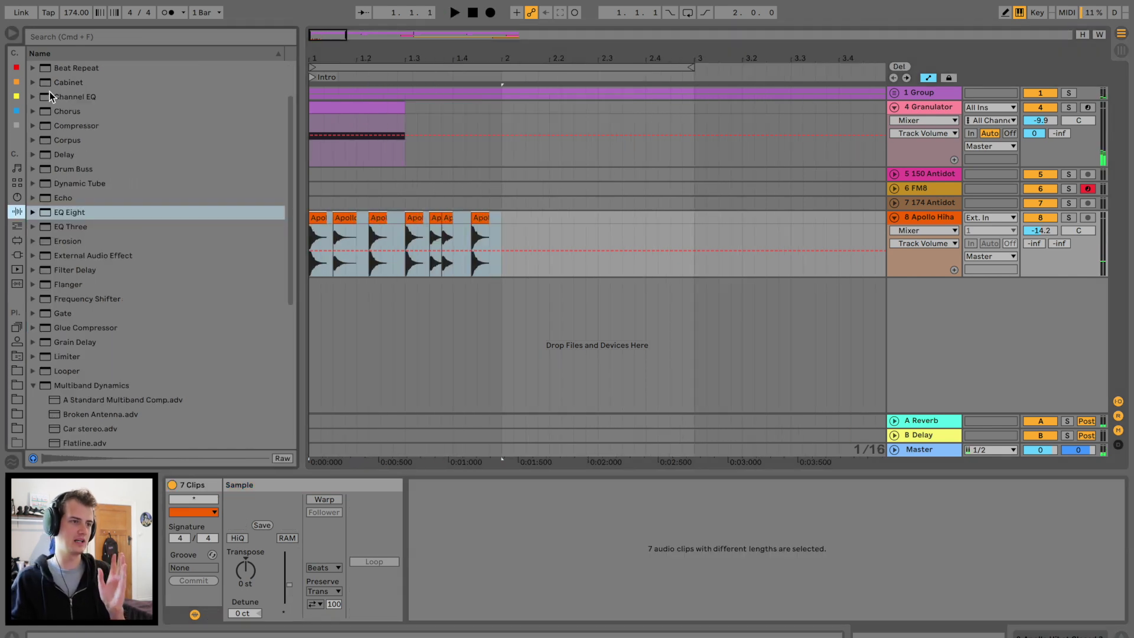
- Add a high-pass Auto Filter at 3.88 kHz to the hi-hat track, with LFO amount 16.2 and synced rate 1/2
scroll(65, 86, up, 3)
double_click(66, 96)
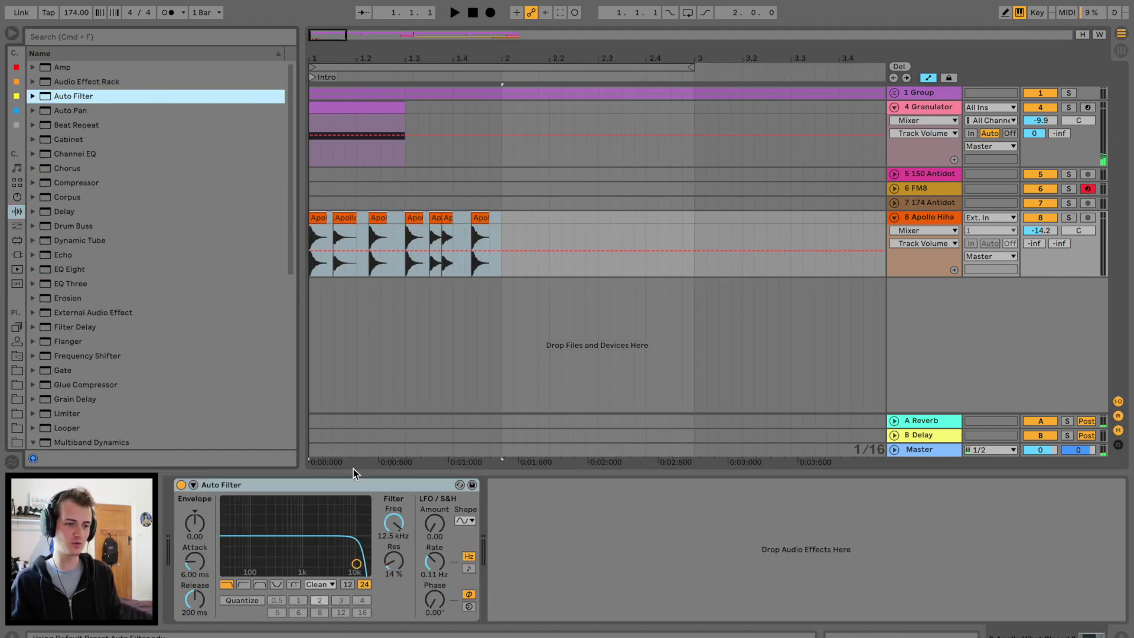
click(243, 584)
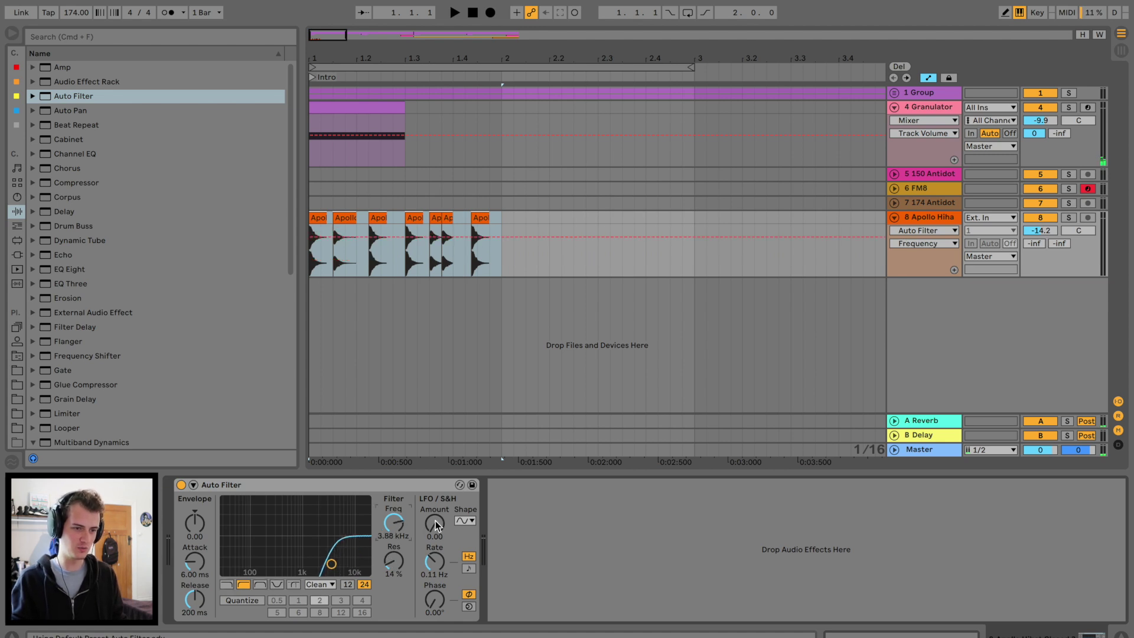
click(468, 568)
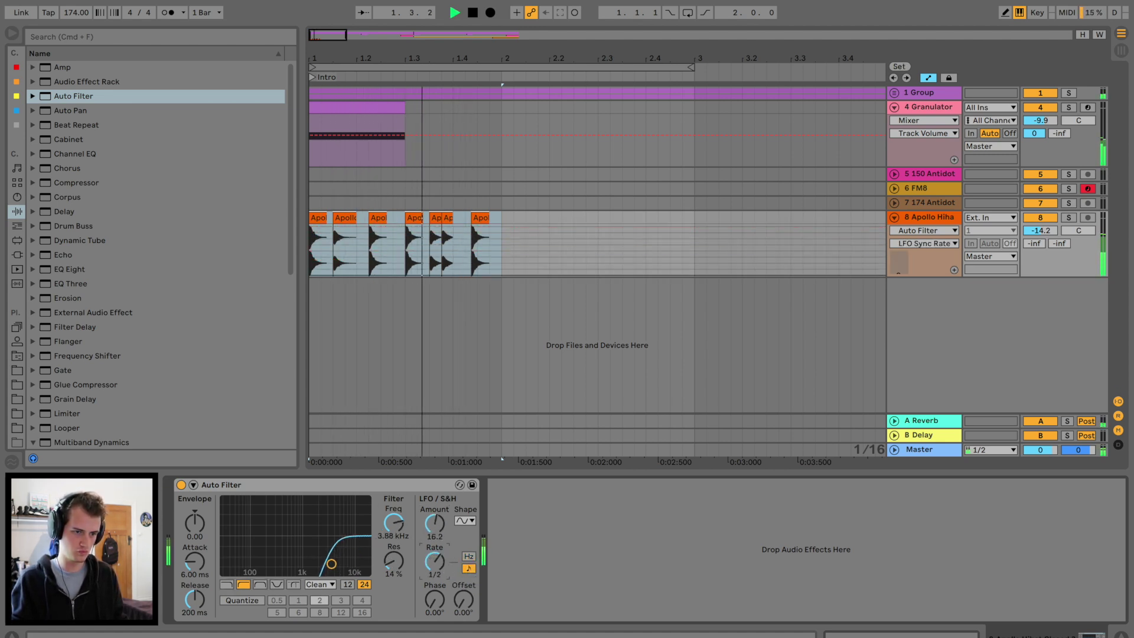
- Add EQ Eight to the hi-hats, cutting 7.81 dB at 5.16 kHz and 2.11 dB at 8.80 kHz
double_click(69, 268)
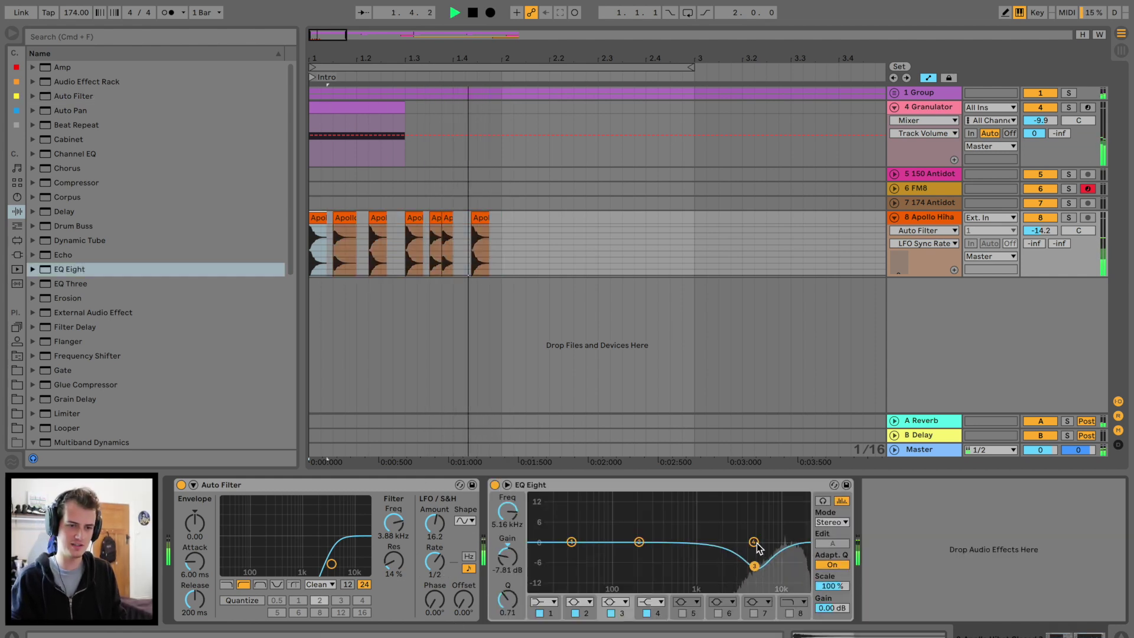
drag(771, 547, 773, 549)
key(space)
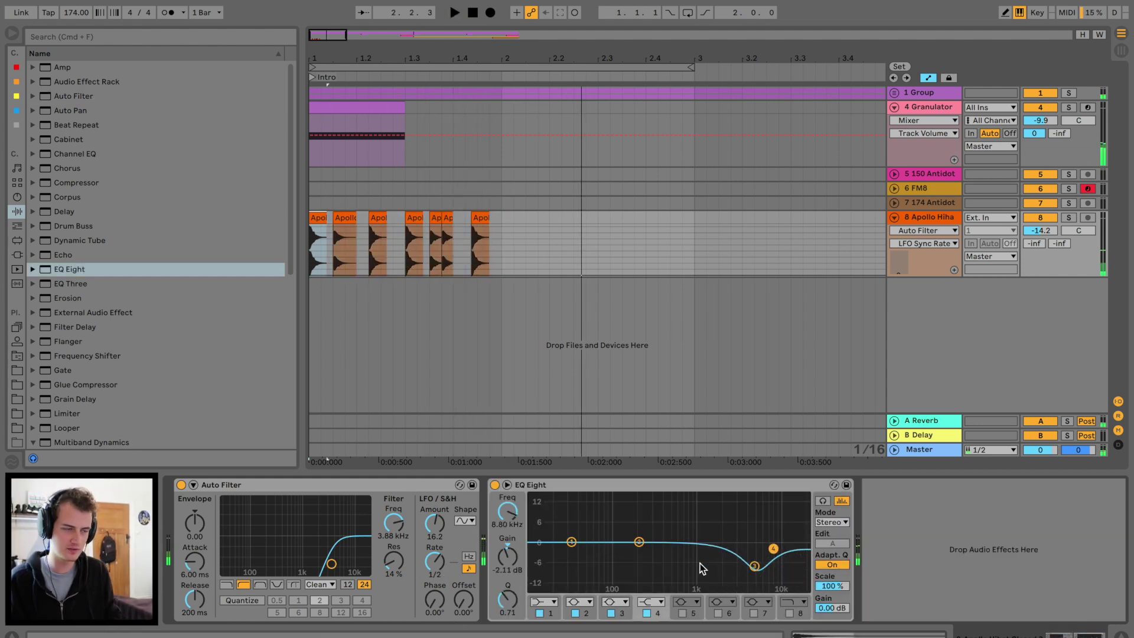
- Insert a Delay before the EQ Eight with both sides at 2 sixteenths and dry/wet at 26%, and try Ping Pong mode
double_click(64, 211)
key(space)
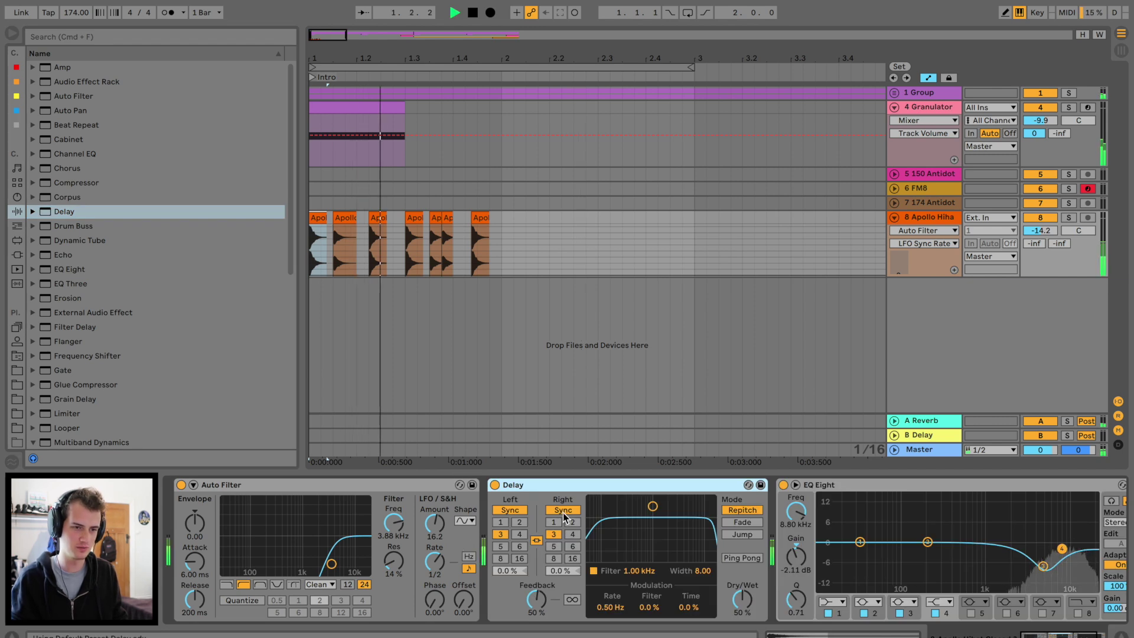
click(572, 522)
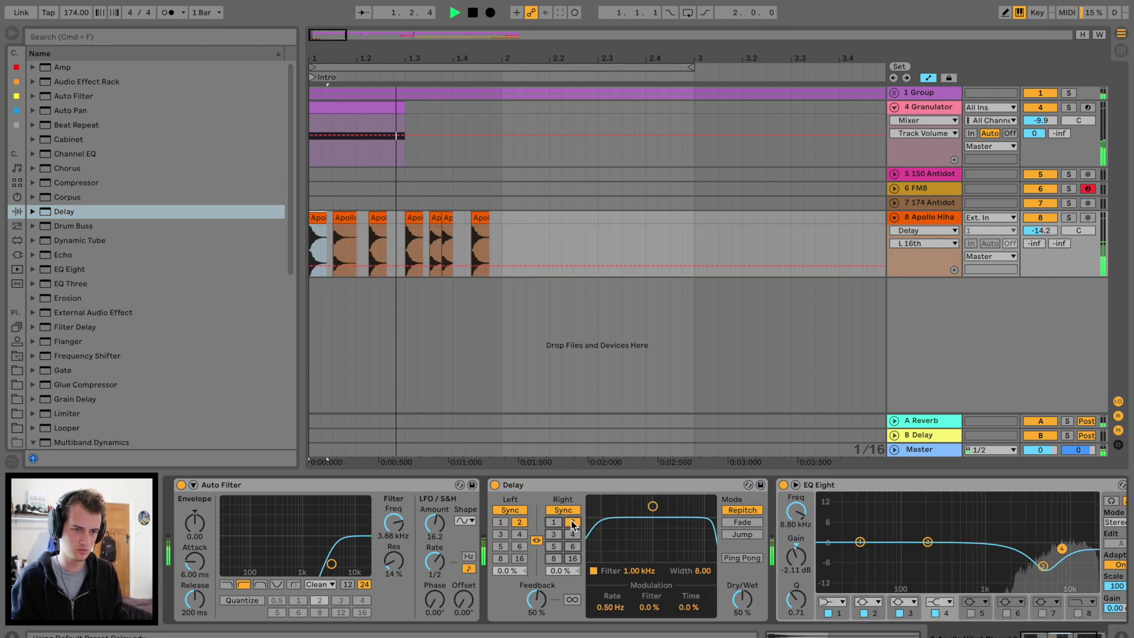
drag(742, 574, 742, 596)
click(742, 557)
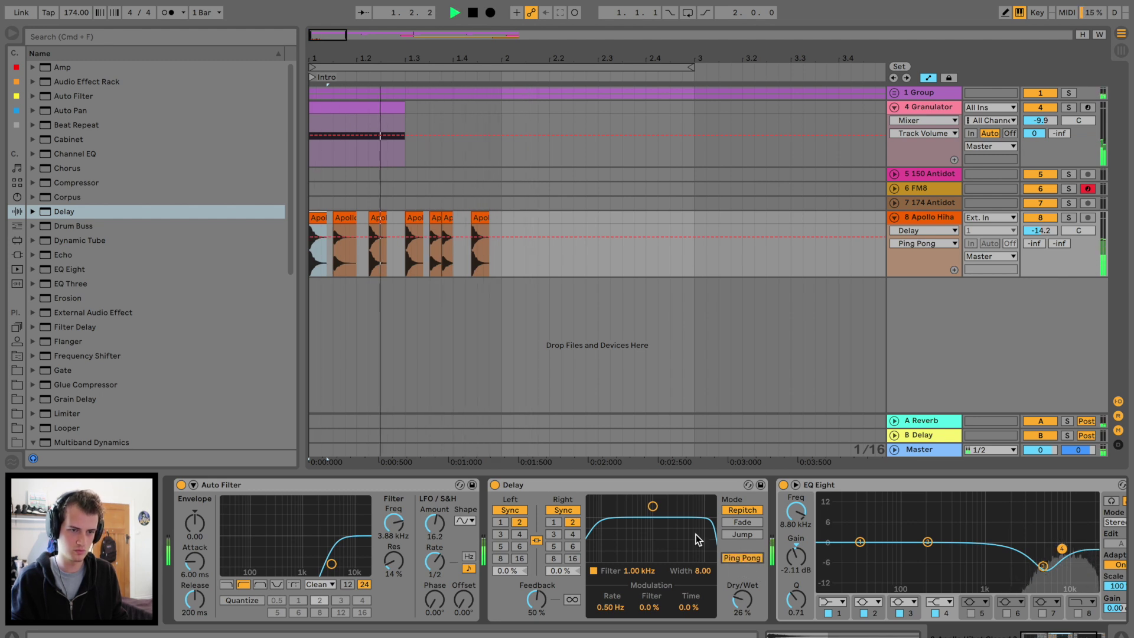
key(space)
key(space)
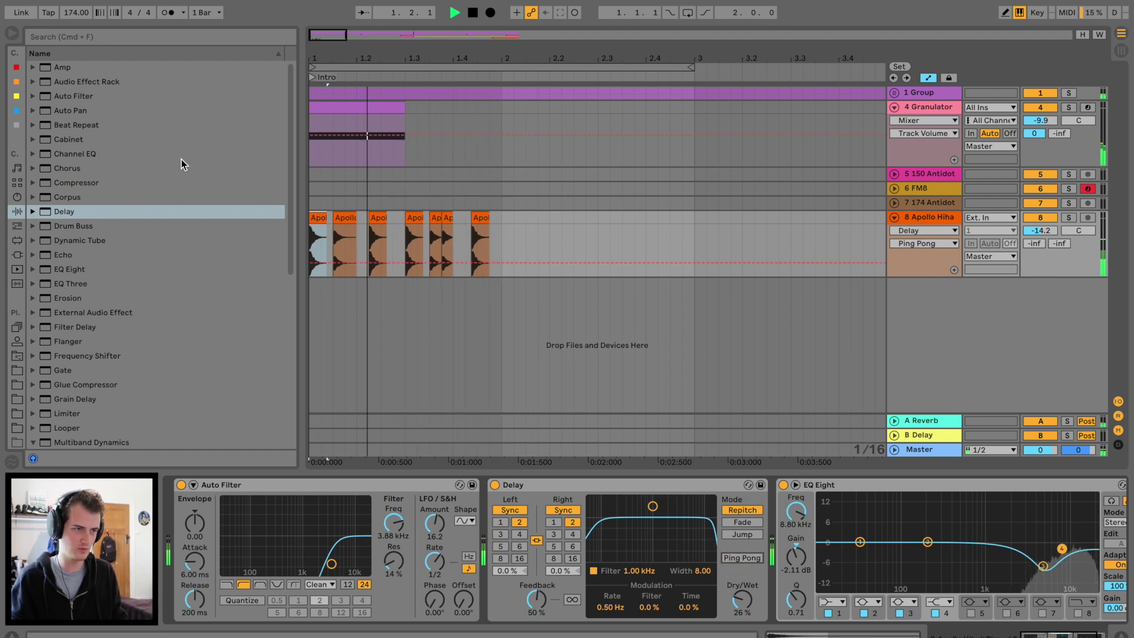
- Enable EQ Eight's band 8 as a low-pass at 8.61 kHz with Q 0.66, and add Erosion in Sine mode after it
scroll(1021, 526, right, 3)
key(space)
click(978, 613)
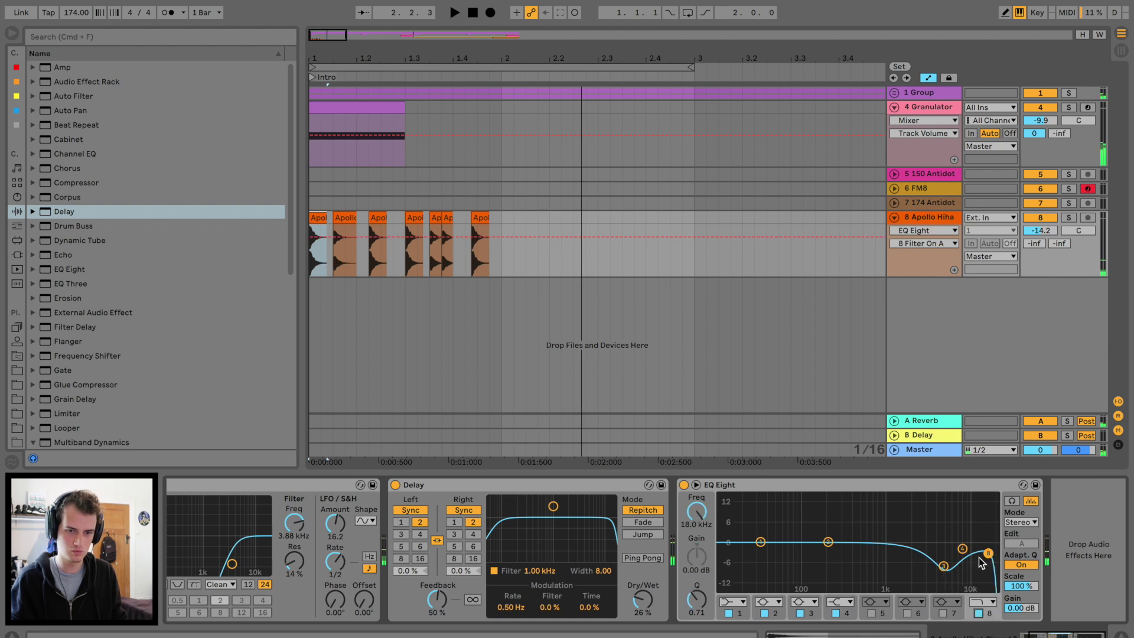
click(963, 549)
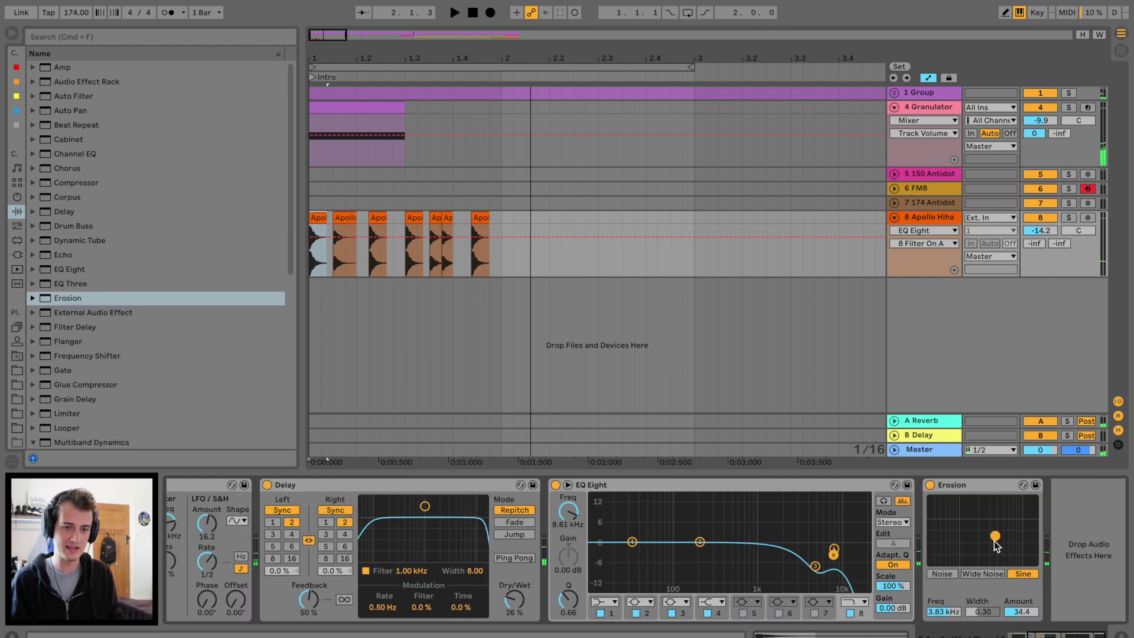
- Duplicate the one-bar hi-hat pattern three times to fill bars 1–4
drag(628, 50, 629, 26)
drag(407, 221, 292, 218)
key(super+d)
key(super+d)
drag(560, 58, 560, 38)
key(super+d)
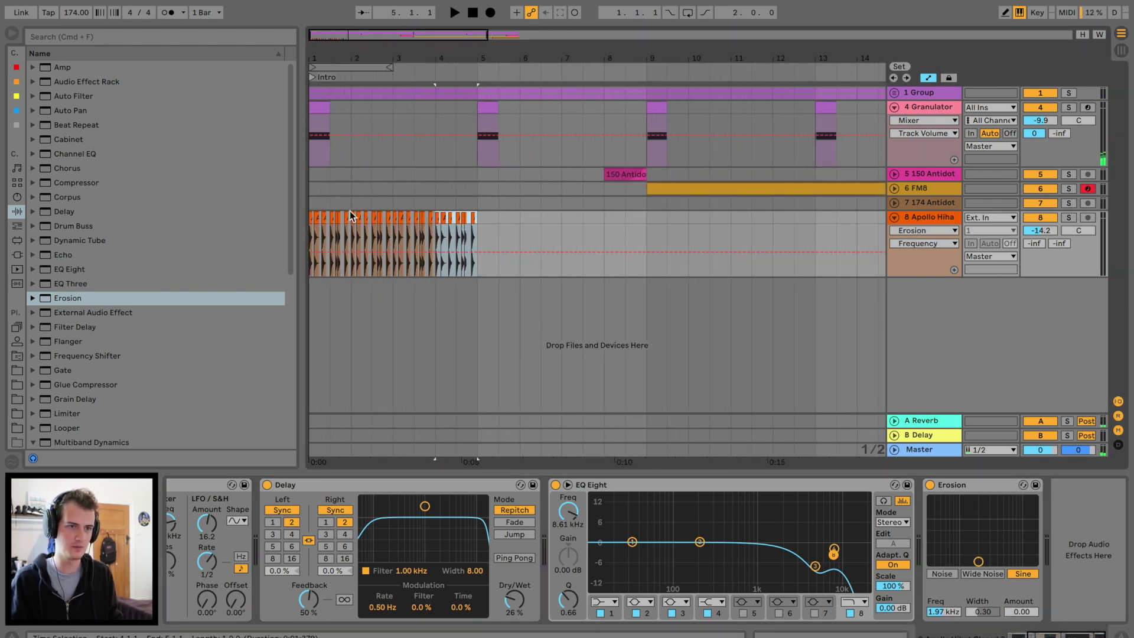
- Automate Erosion across the hi-hats to bar 5, with frequency rising from 786 Hz and amount rising from 57.7
drag(315, 255, 322, 267)
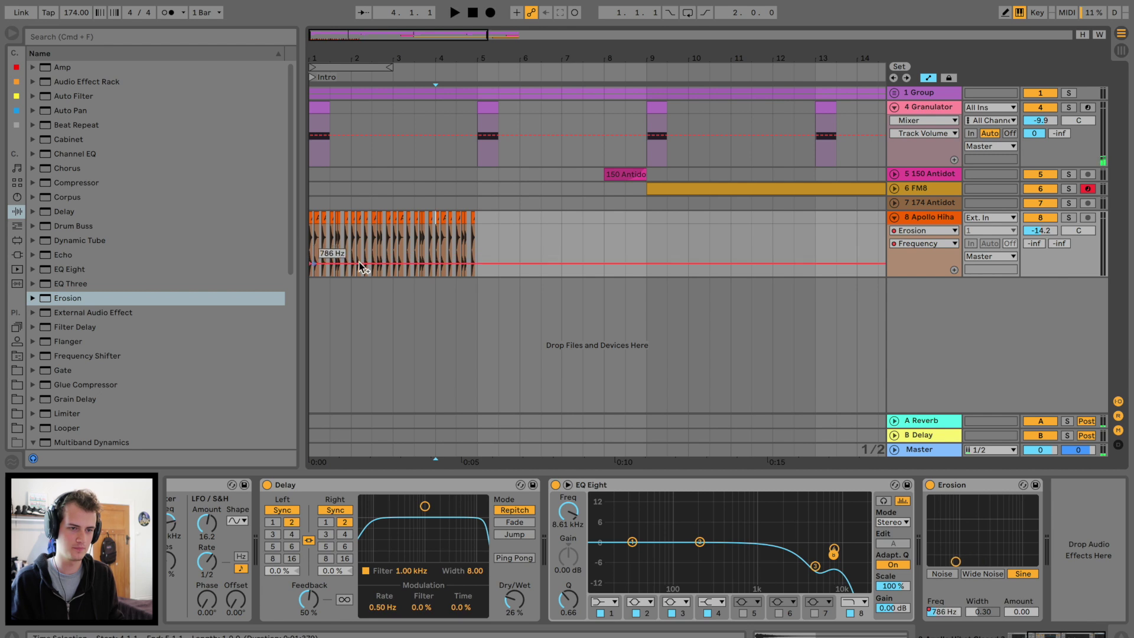
drag(472, 264, 477, 238)
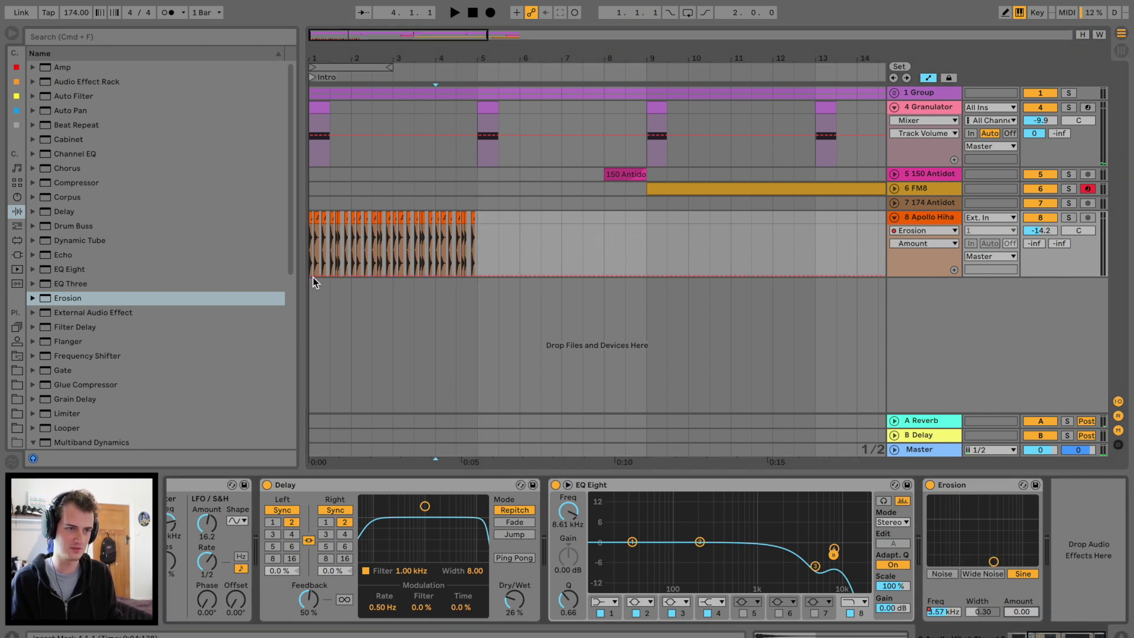
drag(313, 275, 353, 251)
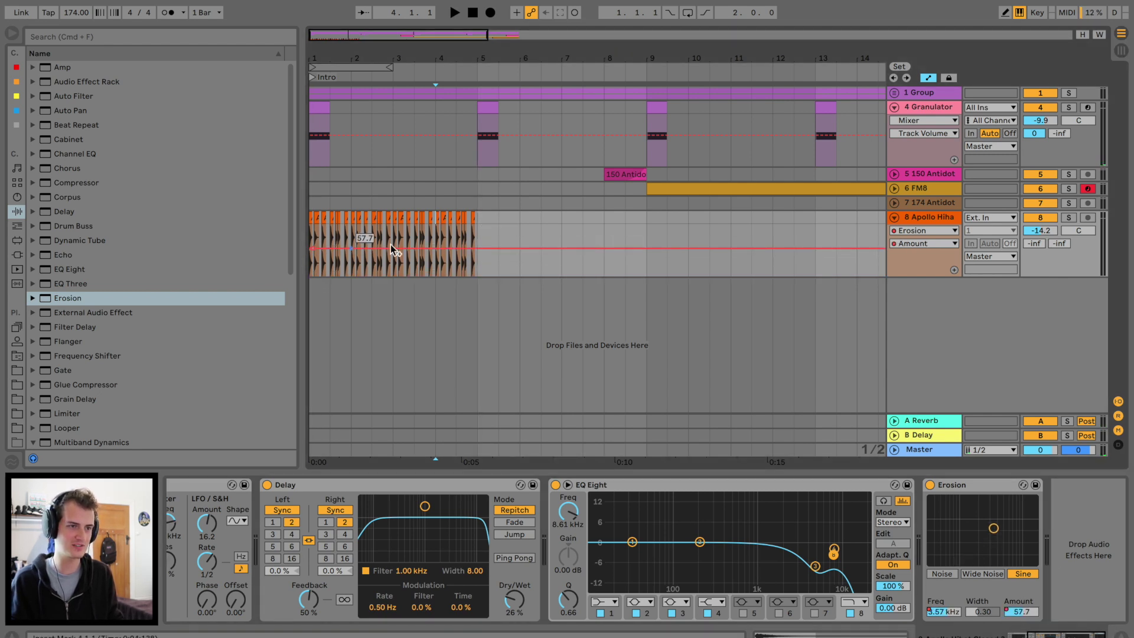
drag(485, 249, 481, 238)
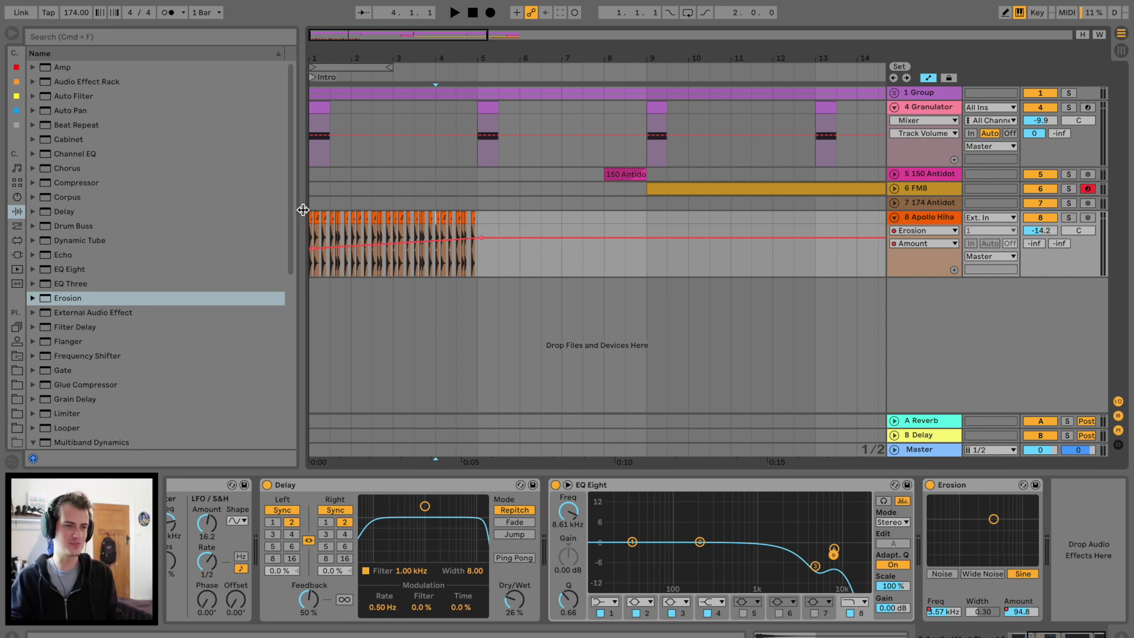
- Play the hi-hats from bar 1, lower the Erosion amount automation and listen to the change
key(space)
drag(311, 55, 331, 84)
drag(571, 52, 567, 34)
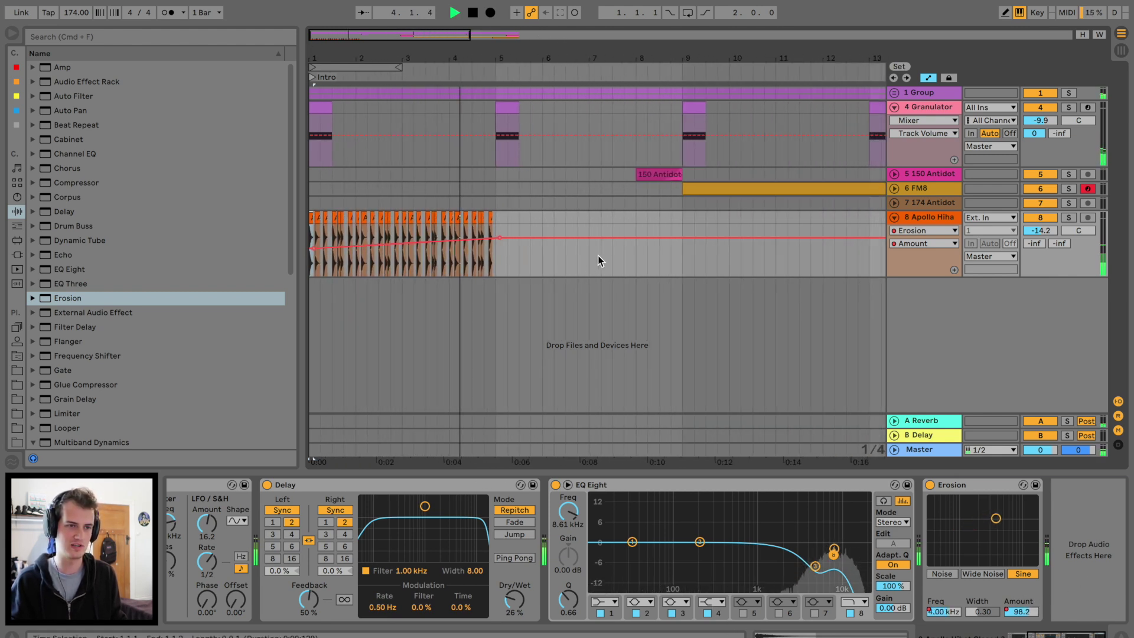
drag(499, 238, 499, 248)
key(space)
key(space)
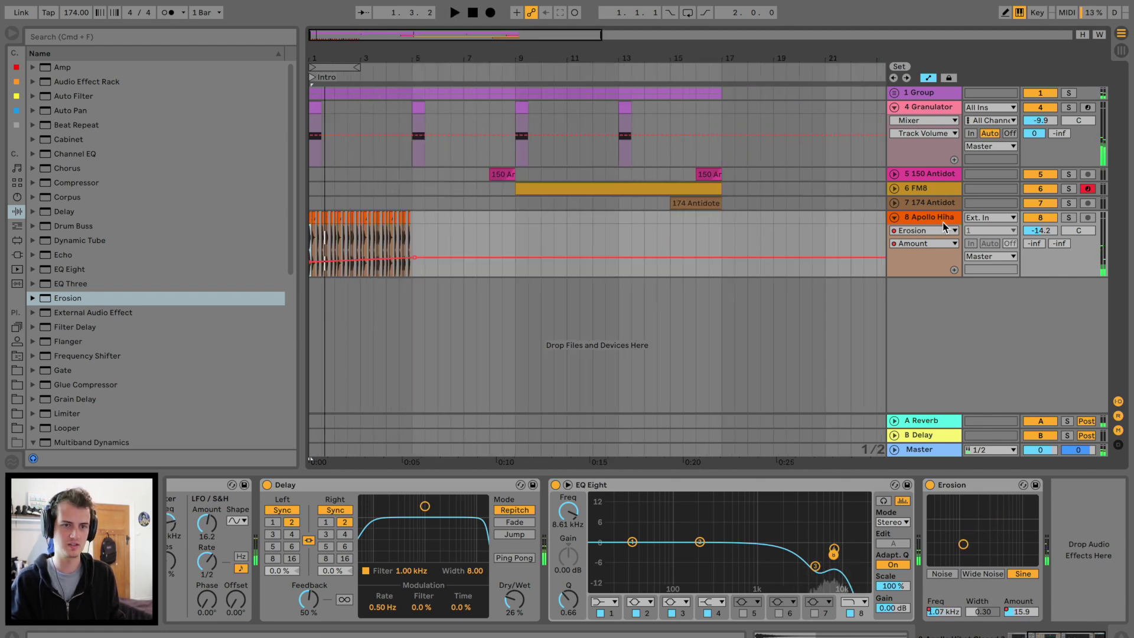
- Freeze the Apollo Hihat track and flatten it to audio
right_click(944, 227)
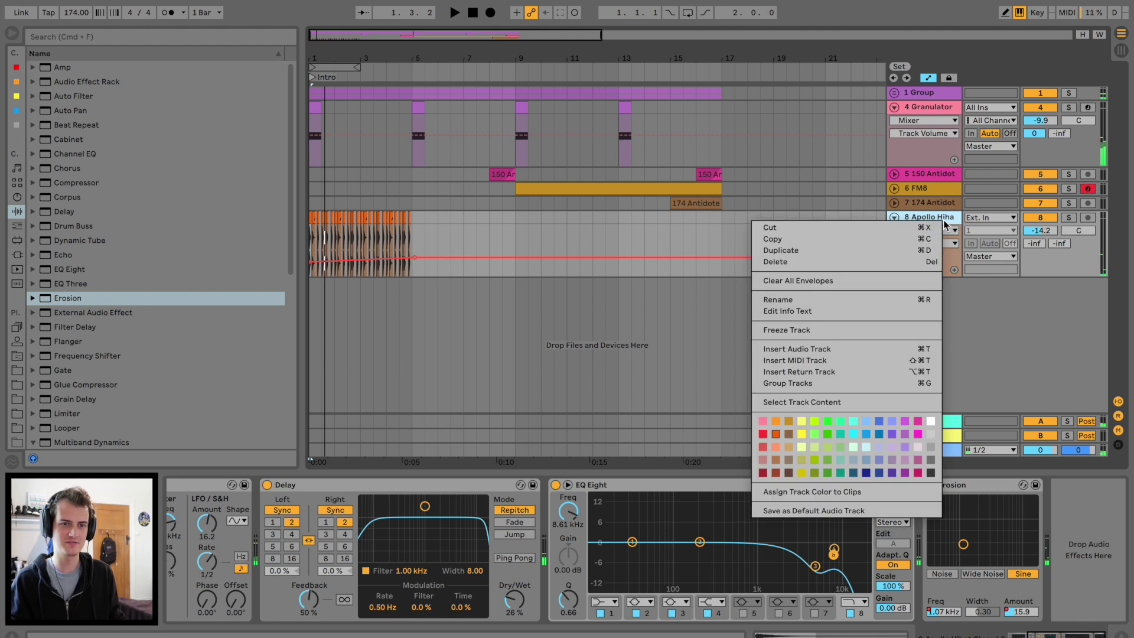
click(818, 329)
right_click(916, 217)
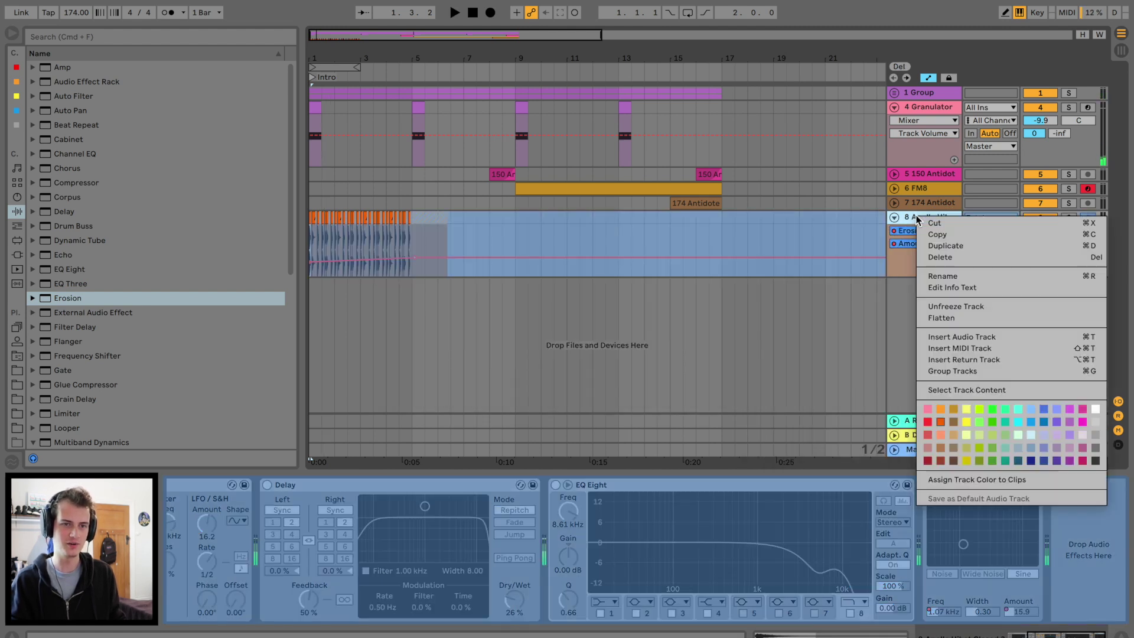
click(958, 319)
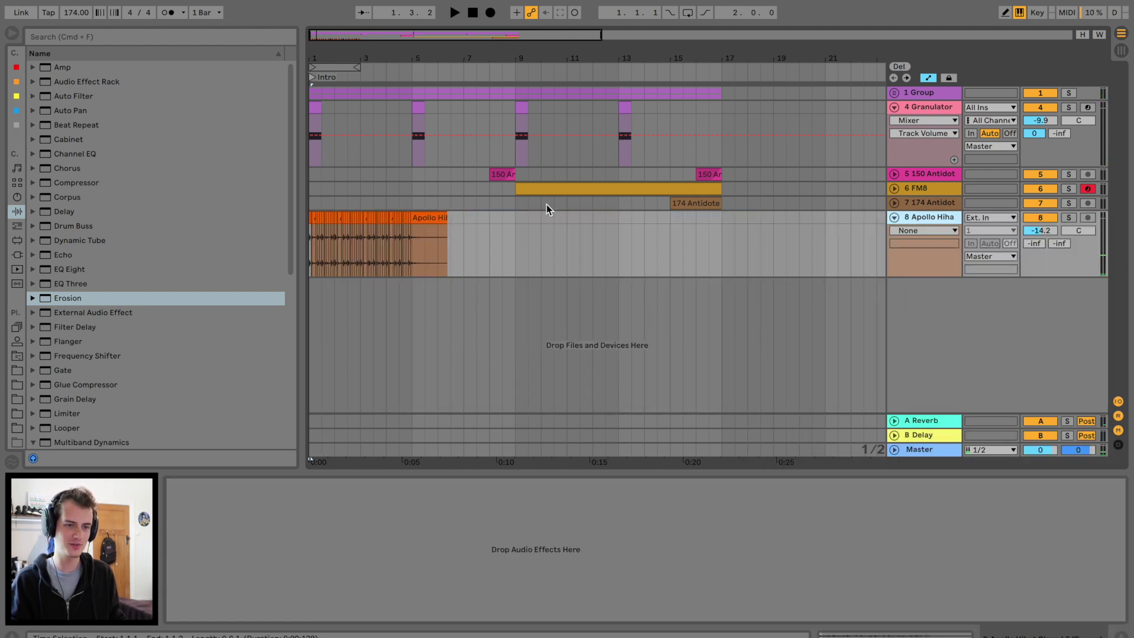
- Remove the flattened tail after the fourth bar, move the four-bar hi-hat audio to start at bar 5, and start playback
click(409, 220)
drag(435, 217, 460, 230)
click(417, 224)
key(space)
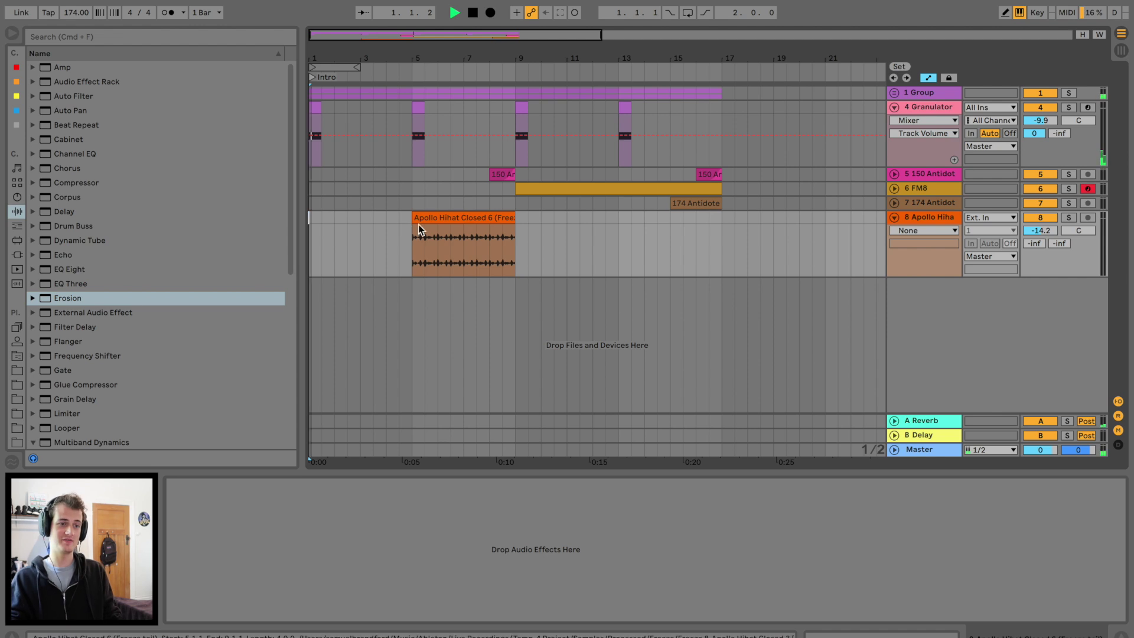
- Fade the hi-hat clip in across bars 5–9 and duplicate it twice up to bar 17, with no fade on the copies
drag(417, 224, 515, 225)
click(486, 220)
key(super+d)
drag(614, 227, 516, 230)
click(556, 216)
key(super+d)
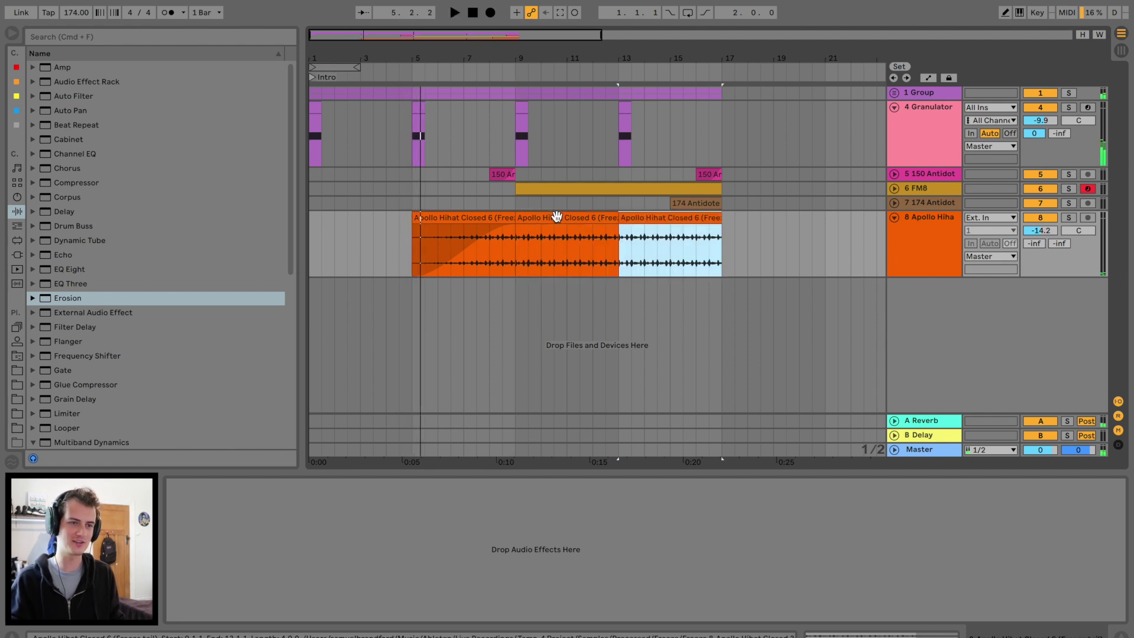
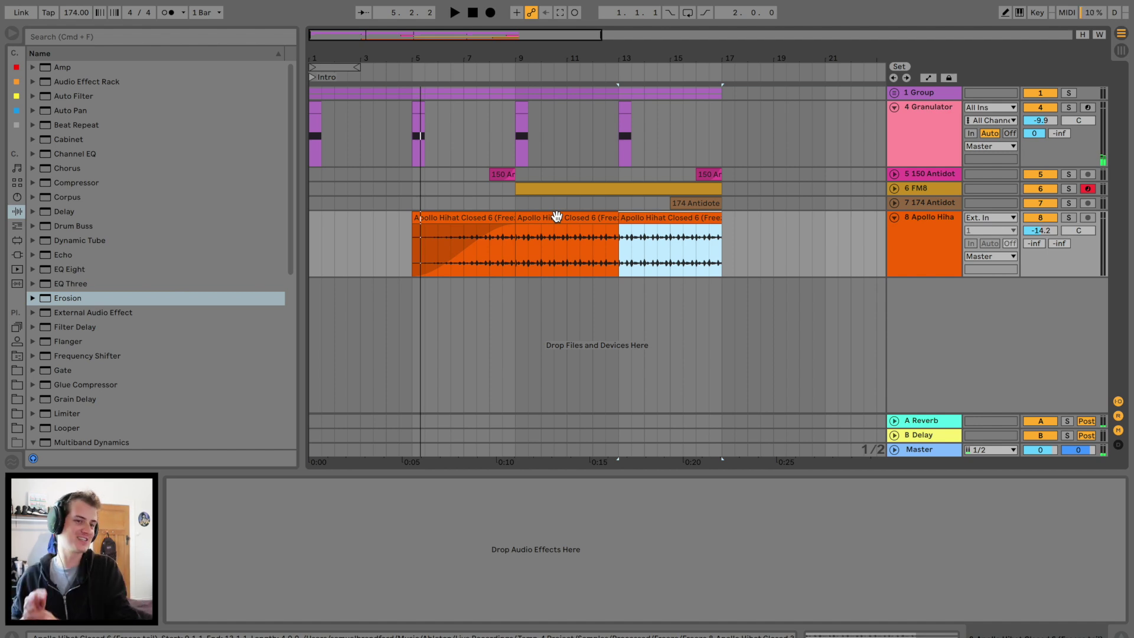
- Set the hi-hat track volume to -16.4 dB during playback and delete the hi-hat clip in bars 5–9
click(450, 264)
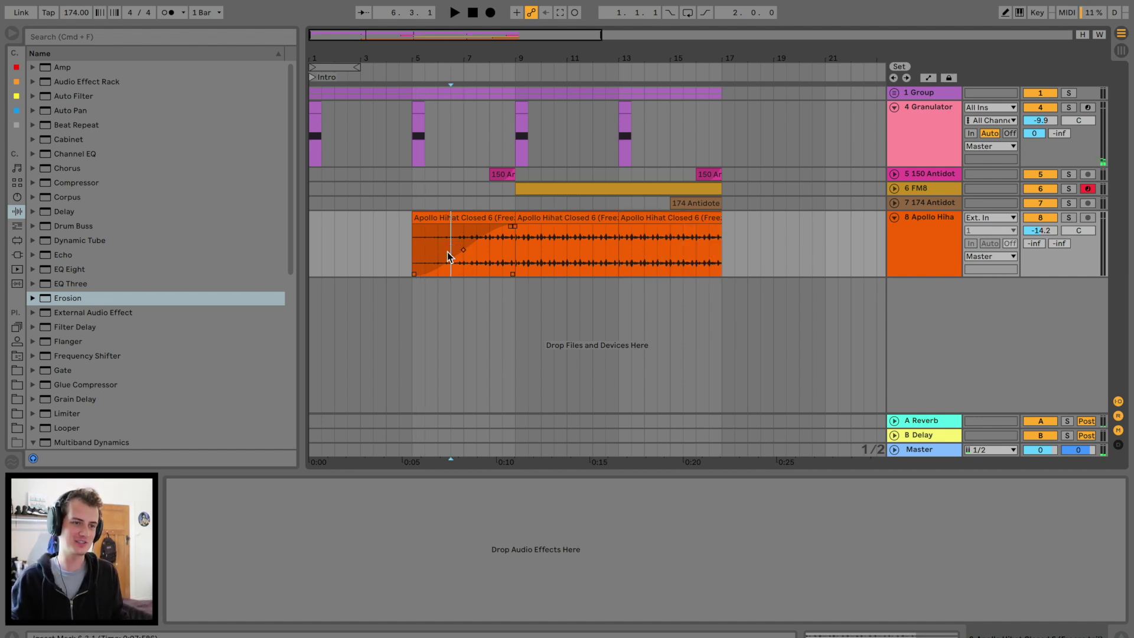
drag(1041, 230, 1041, 236)
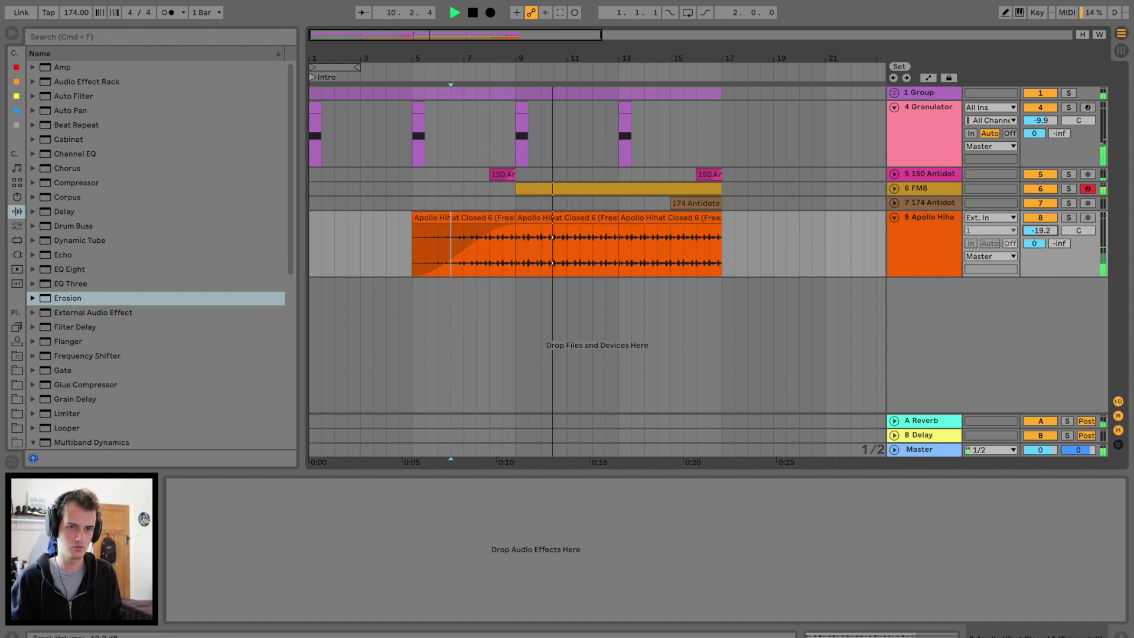
drag(1040, 230, 1041, 234)
click(480, 216)
key(Delete)
- Add Auto Filter to the hi-hat track as a high-pass at 12.5 kHz
click(539, 221)
drag(56, 102, 555, 241)
click(237, 584)
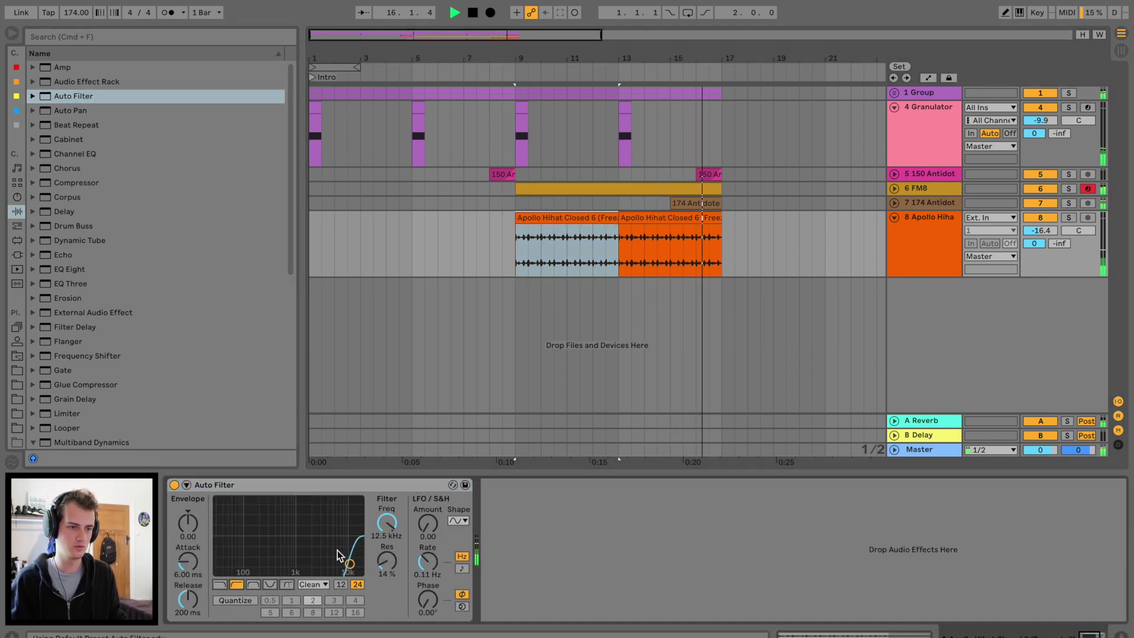
- Automate the hi-hats' Auto Filter frequency to about 4.7 kHz from bar 9 past bar 14, falling further up to bar 17
key(space)
key(a)
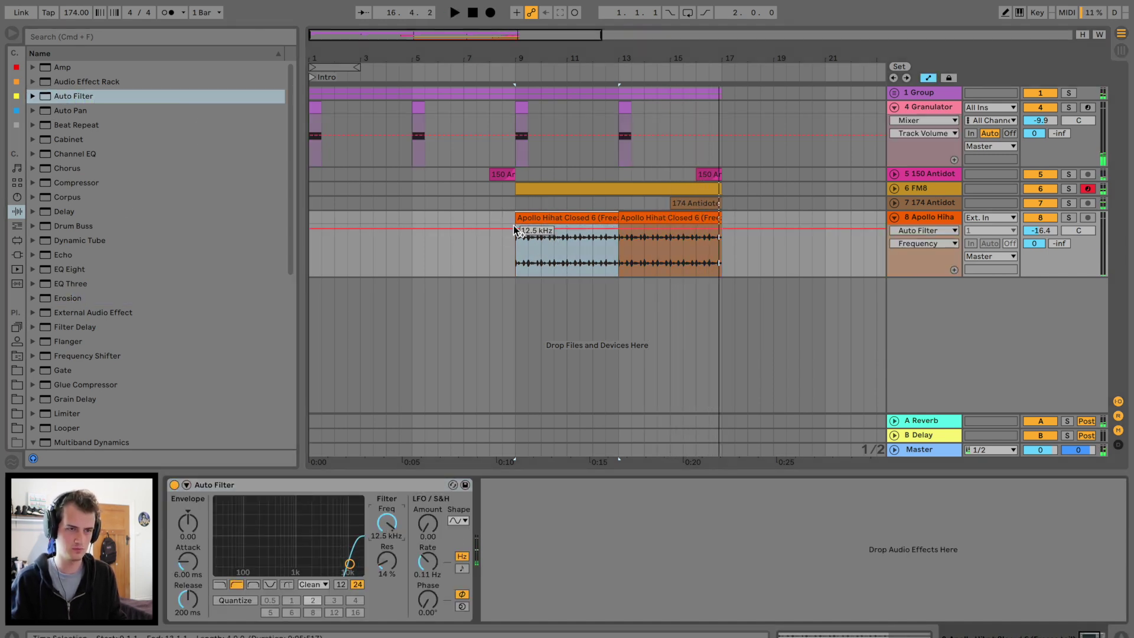
click(515, 230)
drag(723, 229, 657, 237)
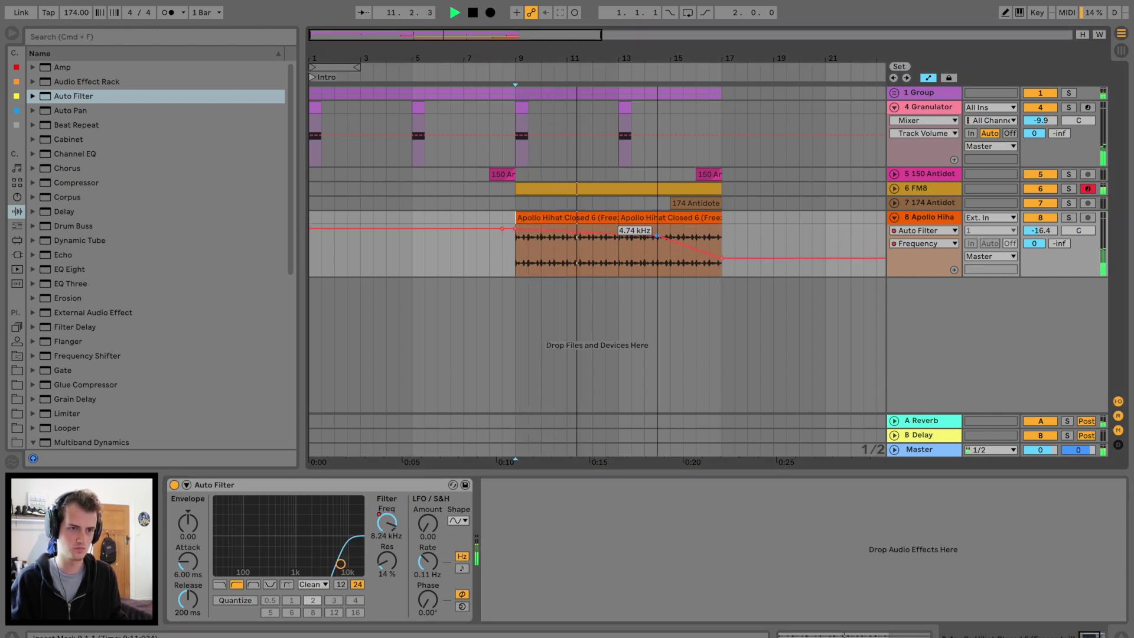
drag(567, 229, 549, 238)
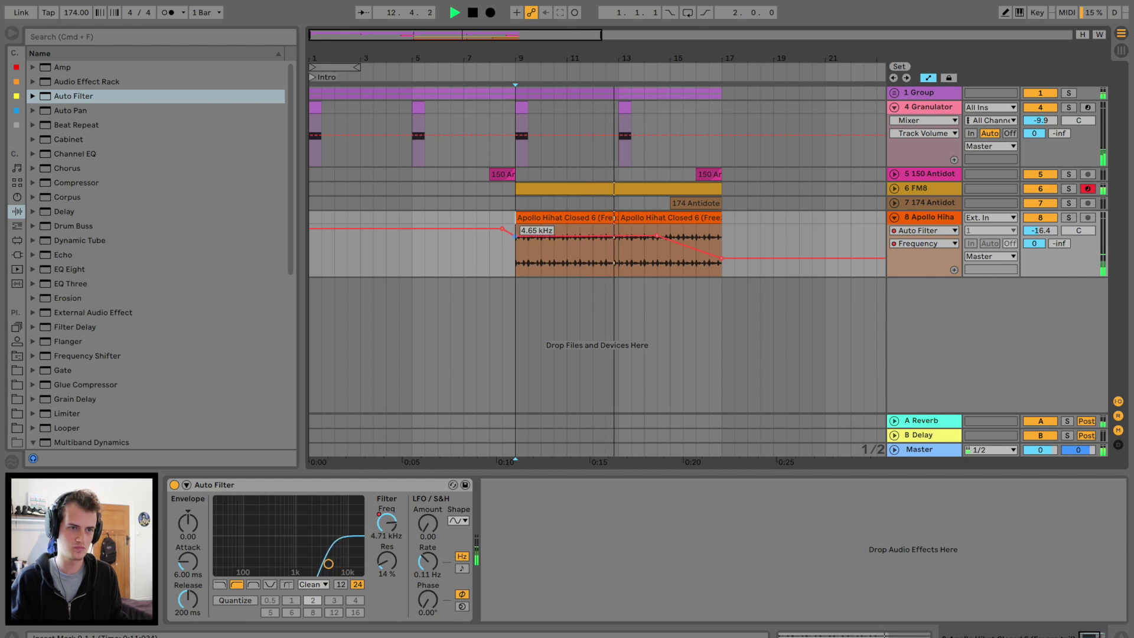
- Duplicate bars 9–17 of the Group, Granulator, 150 Antidote and FM8 tracks into bars 17–25
drag(685, 44, 579, 125)
drag(602, 171, 453, 87)
key(super+d)
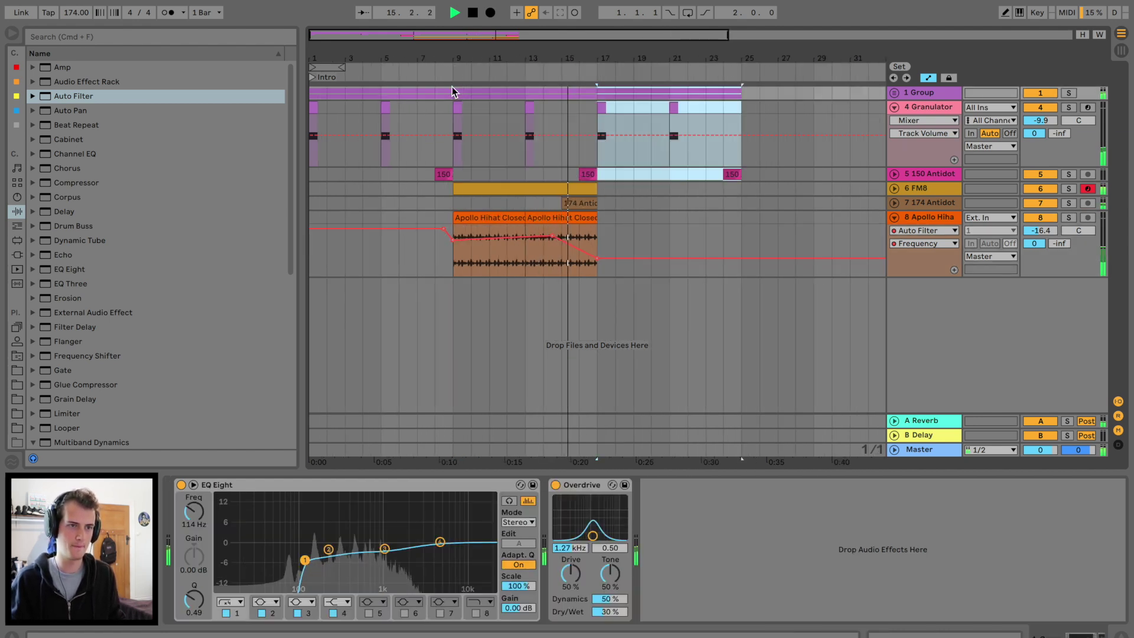
click(556, 195)
key(super+d)
- Open the duplicated FM8 clip in an enlarged note editor and raise its first note to D#1 while playing from bar 17
double_click(648, 187)
key(space)
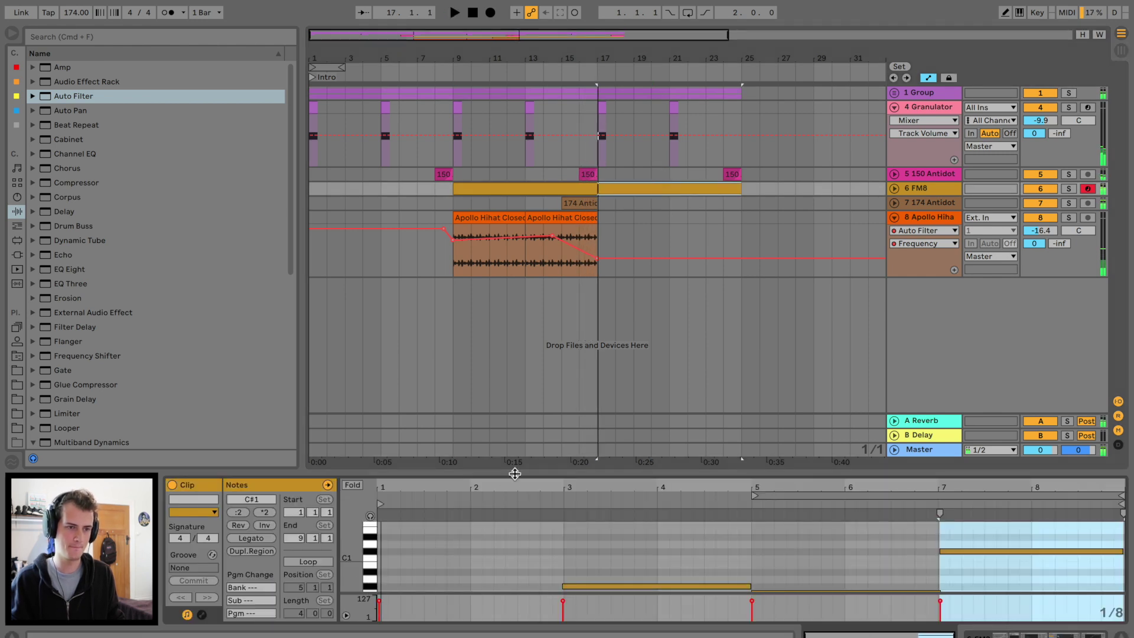
drag(513, 476, 508, 314)
drag(465, 464, 470, 397)
key(space)
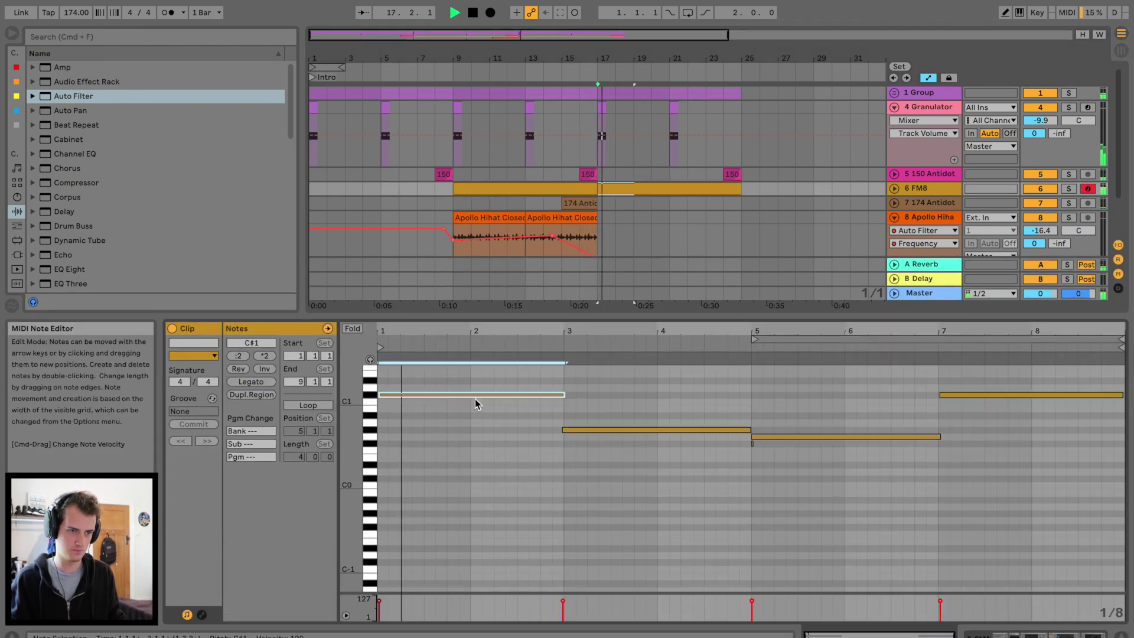
key(Up)
key(Up)
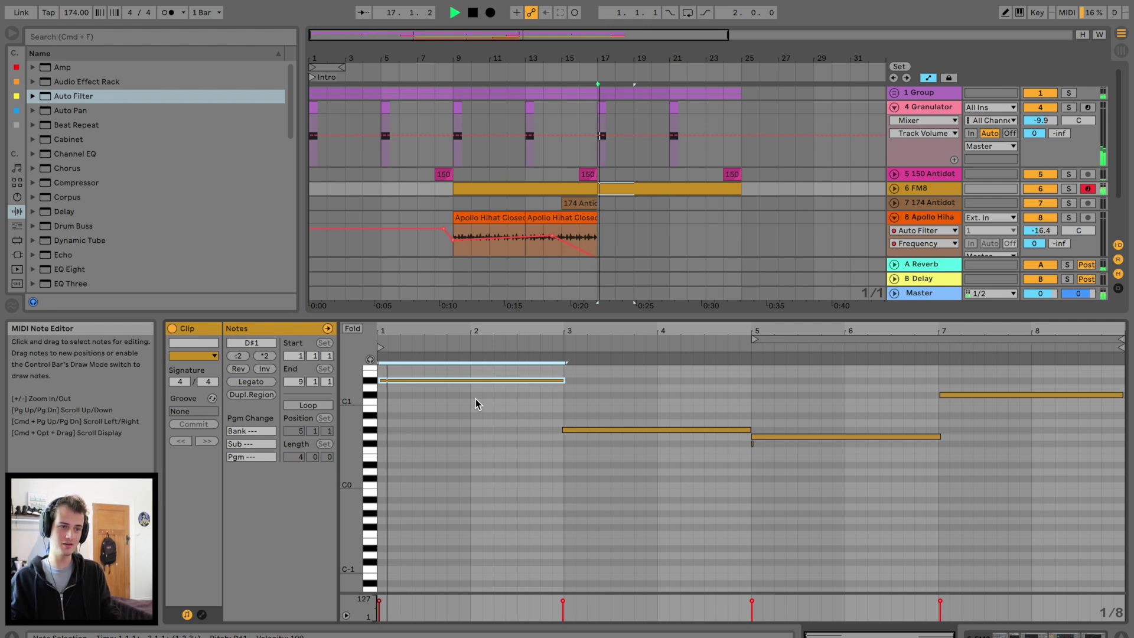
- Raise the FM8 clip's second note to B0 and its third note to A#0, listening to the changes
scroll(561, 449, up, 1)
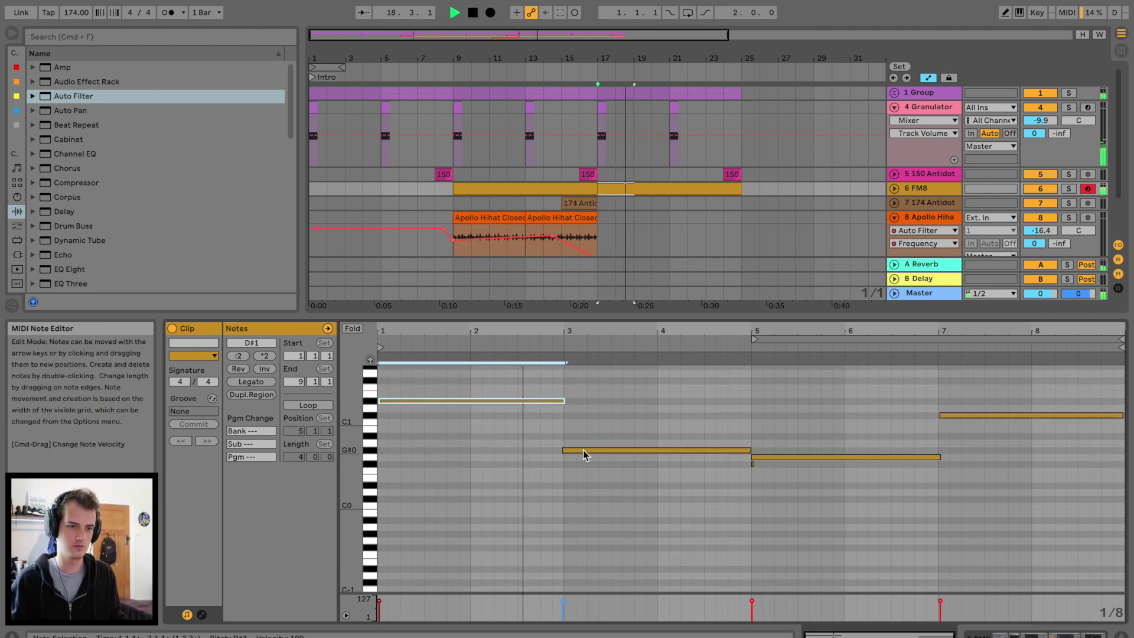
key(space)
drag(583, 450, 585, 429)
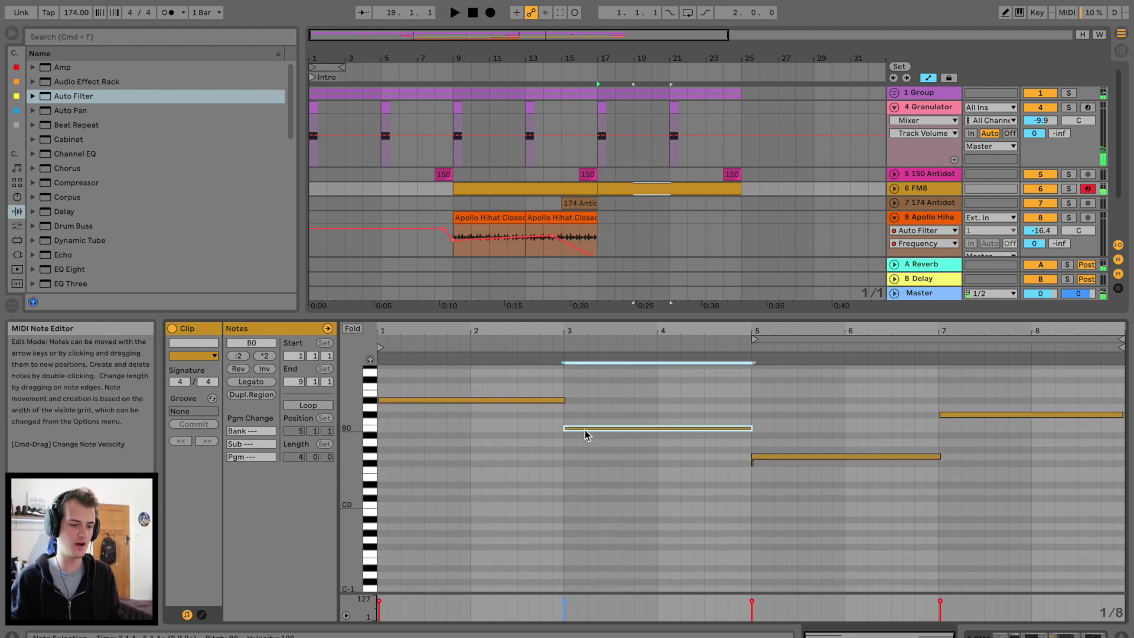
key(space)
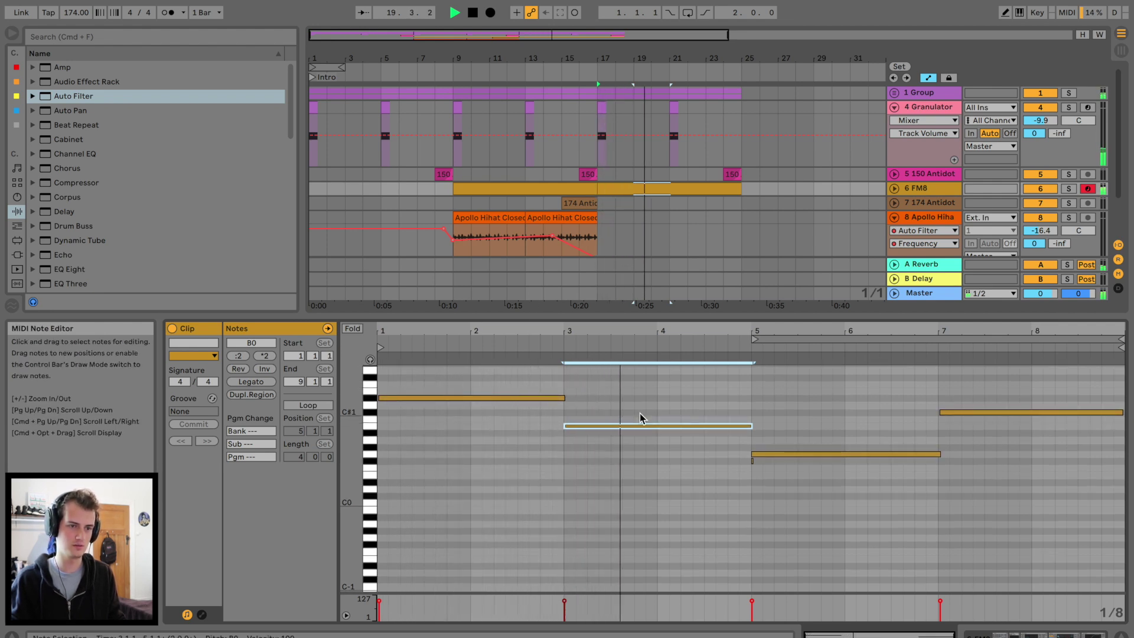
drag(788, 453, 788, 434)
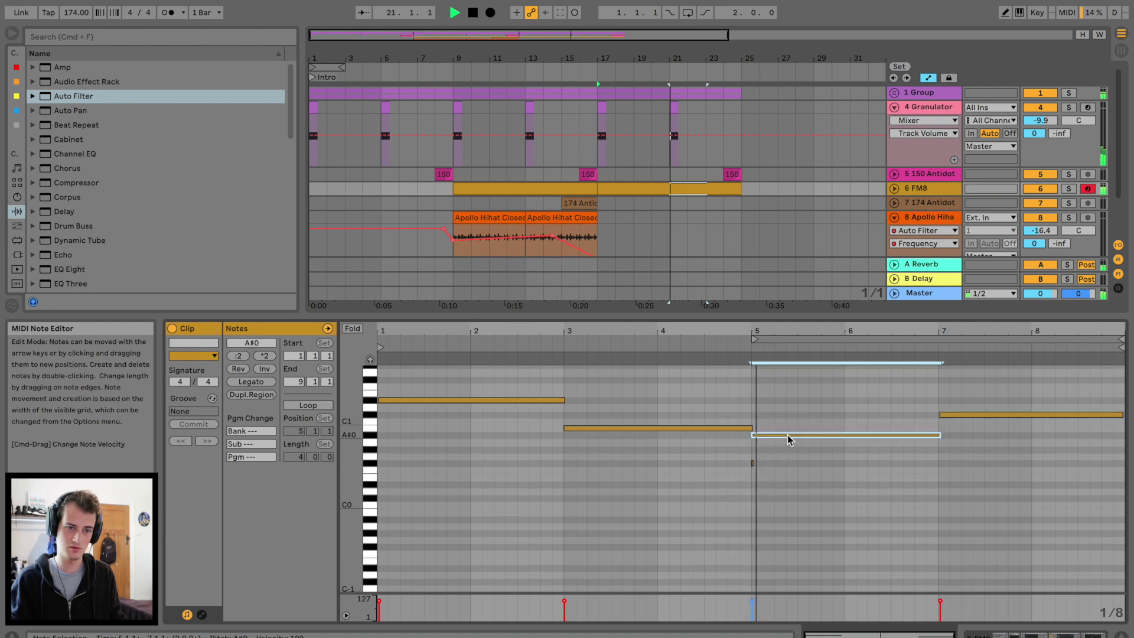
- Lower the FM8 clip's last note to F0, replaying the passage to compare pitches
drag(977, 413, 975, 457)
key(space)
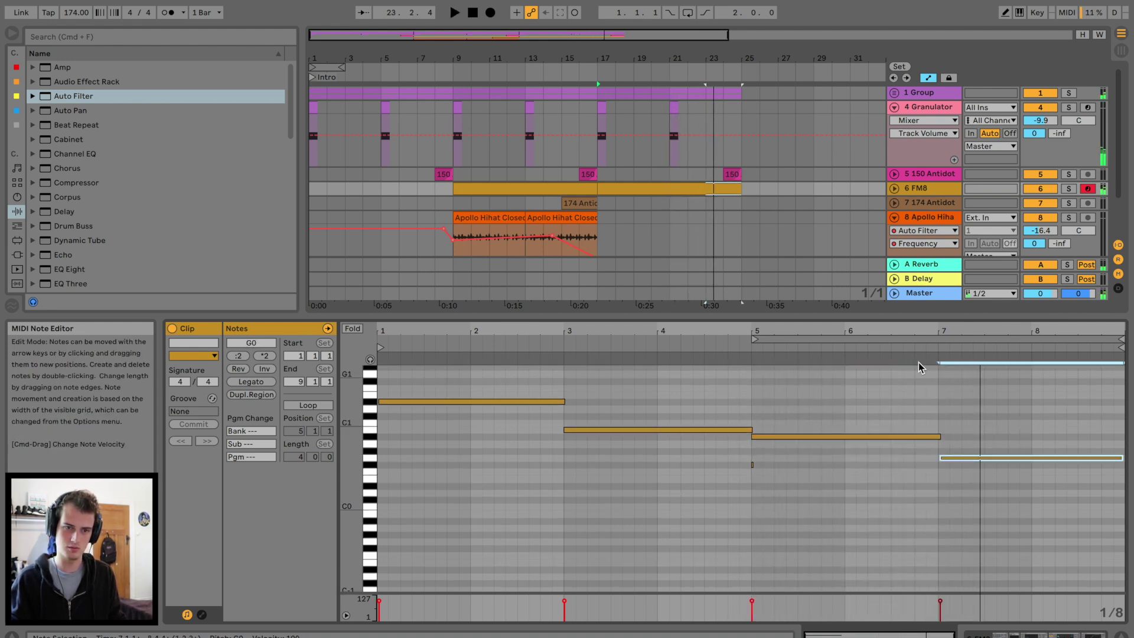
click(917, 351)
key(Down)
key(space)
key(Down)
key(space)
key(space)
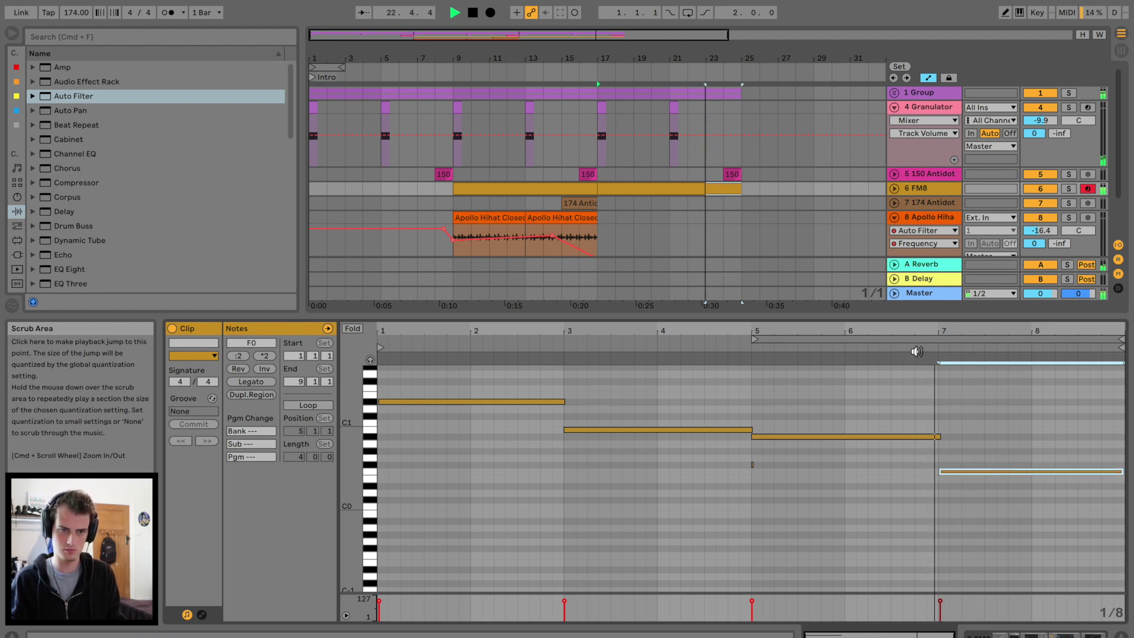
- Transpose the last bass note of the second FM8 clip, starting at bar 7, to G0 while auditioning neighbouring pitches
key(space)
click(916, 352)
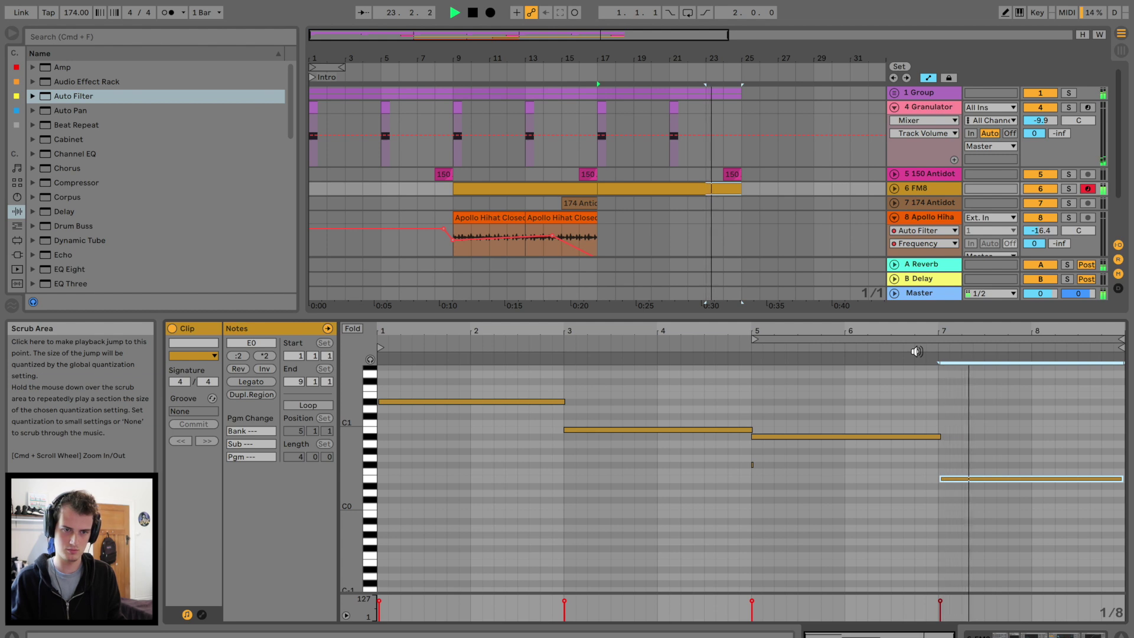
key(space)
click(916, 351)
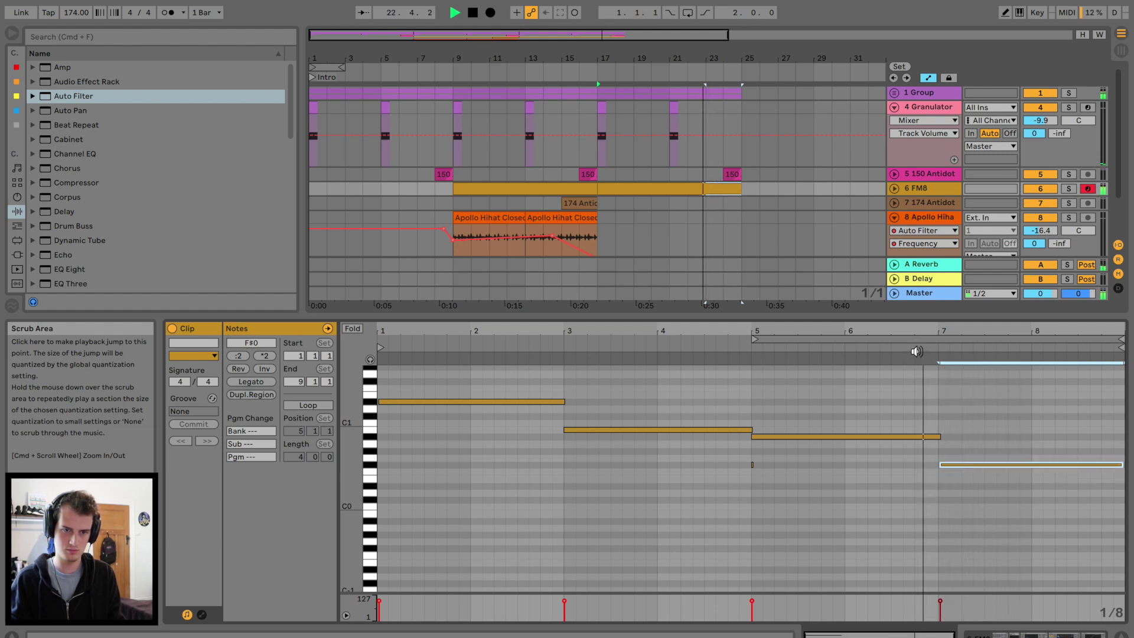
key(Up)
key(Up)
key(space)
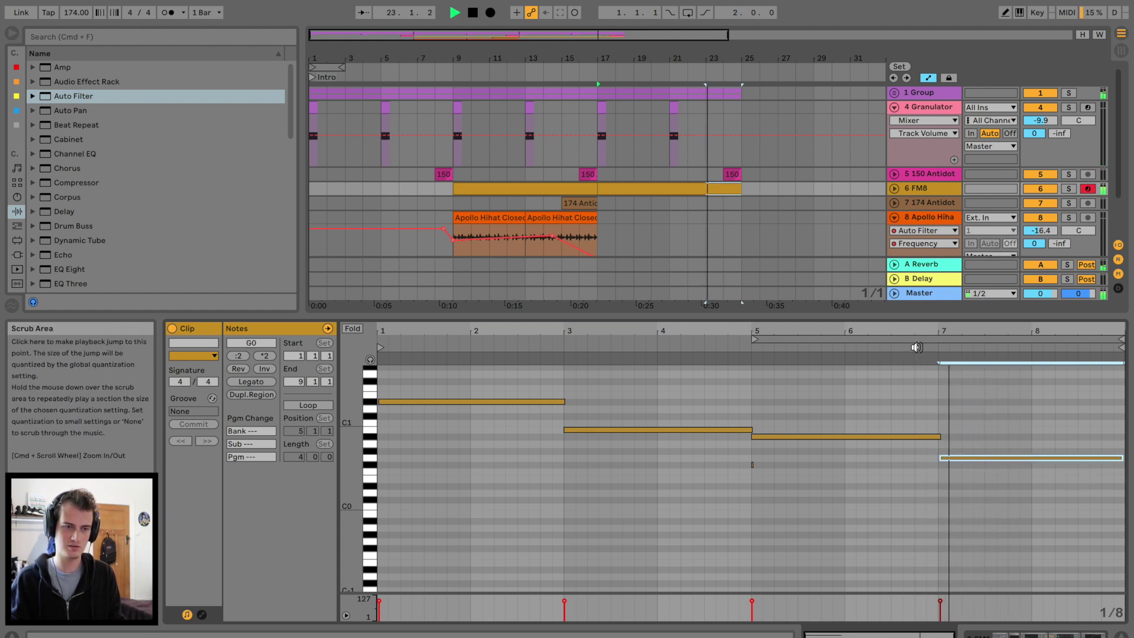
- Duplicate the Apollo Hihat clips so they also cover bars 17 to 25
click(534, 186)
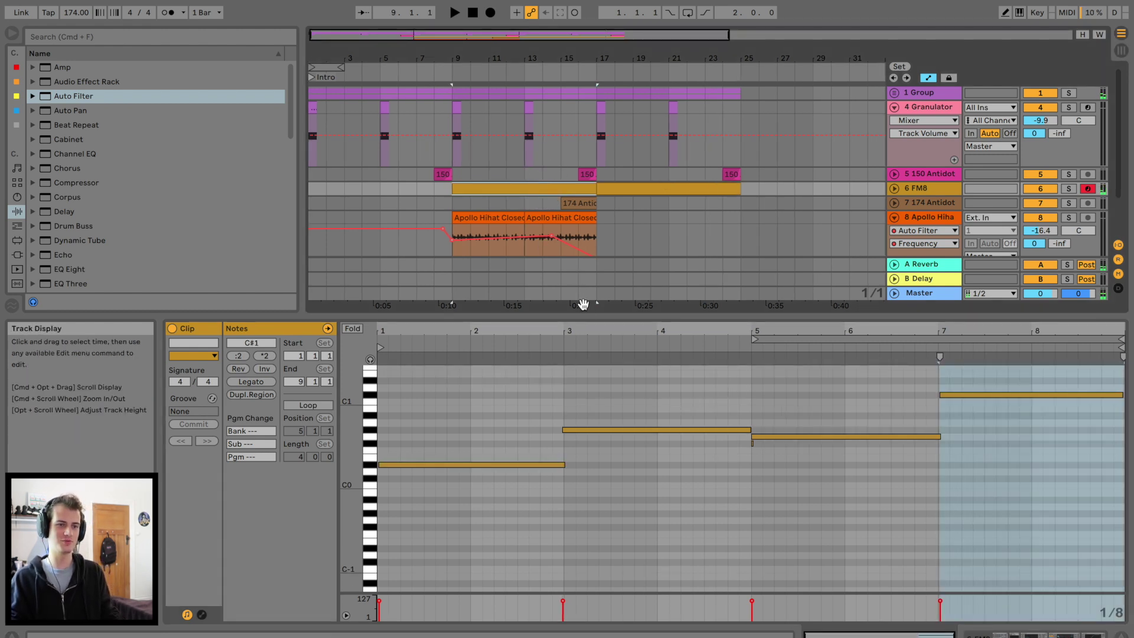
drag(592, 318, 581, 551)
click(549, 234)
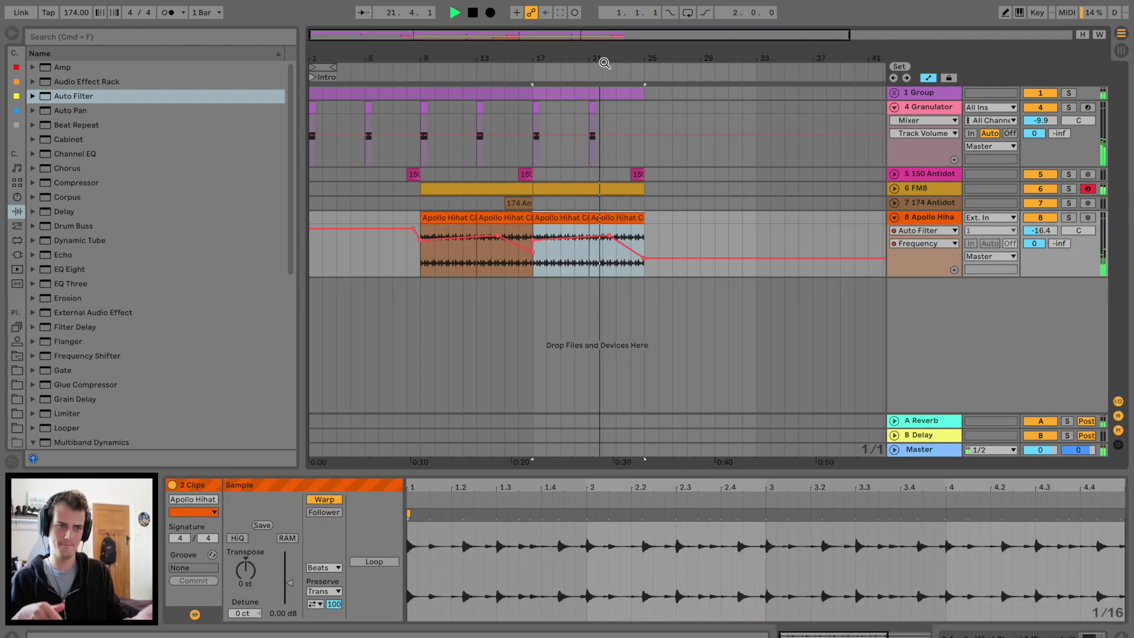
- Shorten the G0 note in bar 7 of the FM8 clip to under one beat and place it at 7.2
drag(609, 59, 617, 94)
click(603, 174)
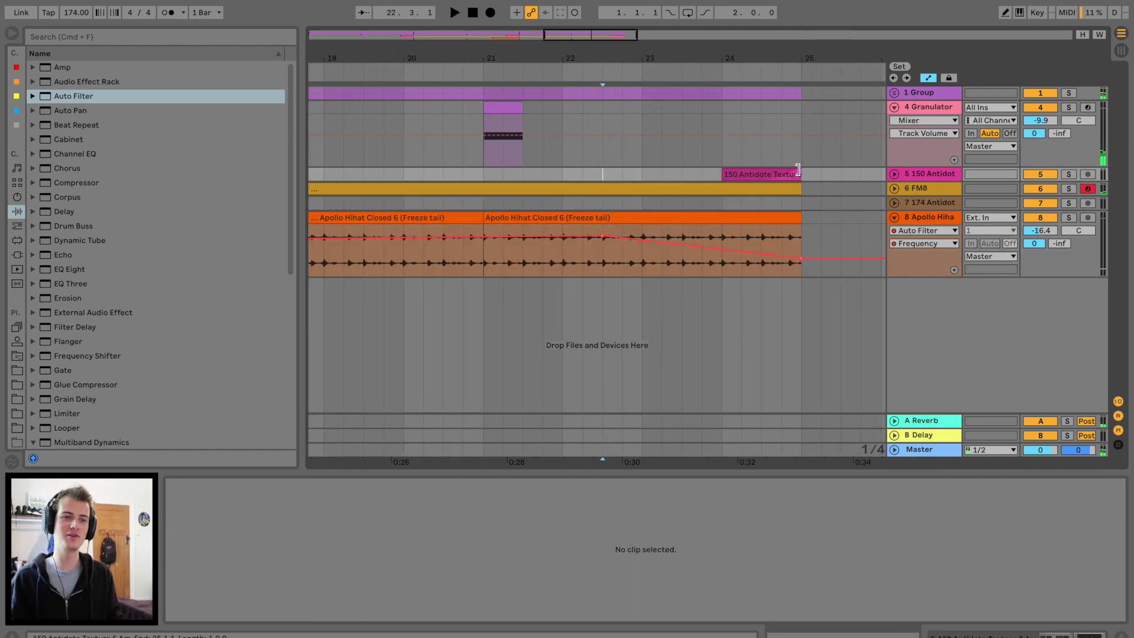
click(747, 190)
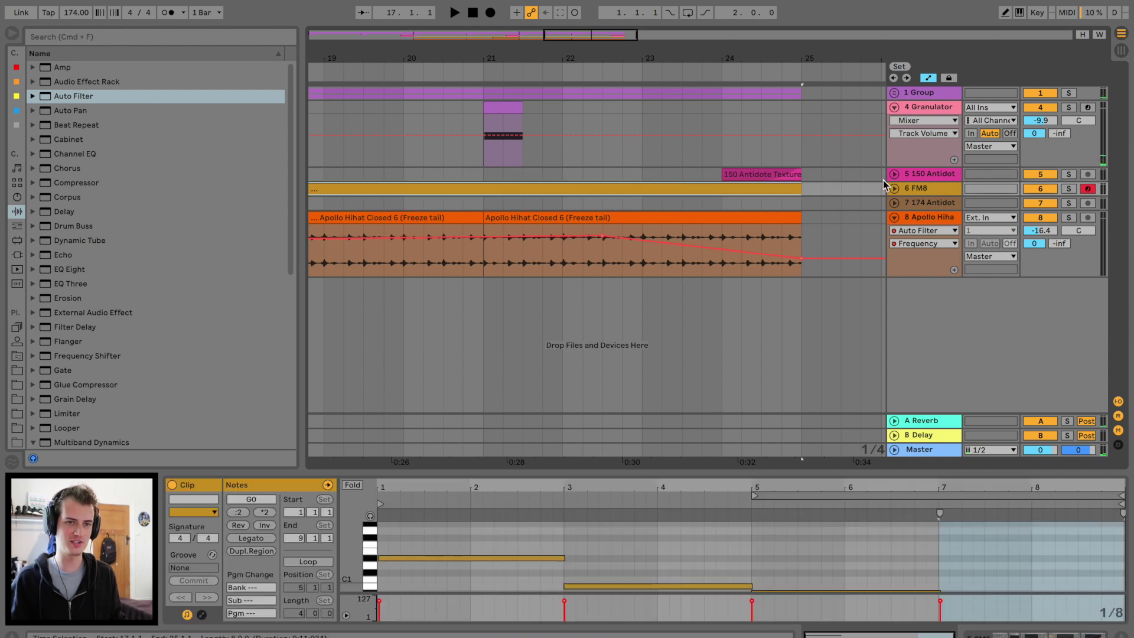
click(894, 189)
click(675, 188)
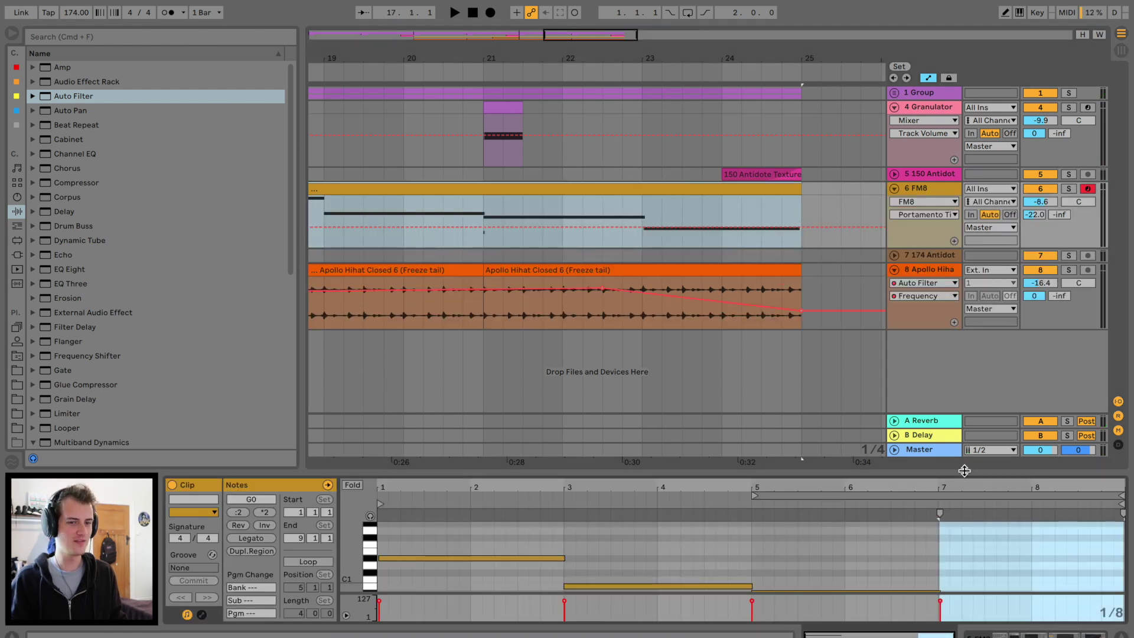
drag(965, 469, 969, 259)
click(1019, 364)
scroll(1073, 392, up, 3)
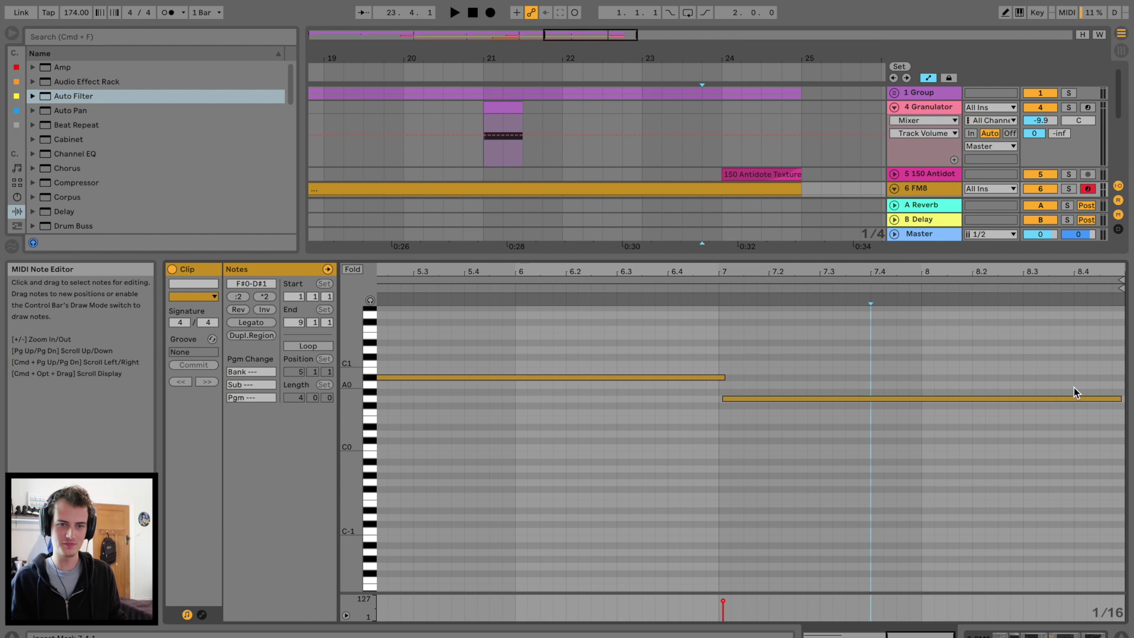
drag(1117, 398, 751, 416)
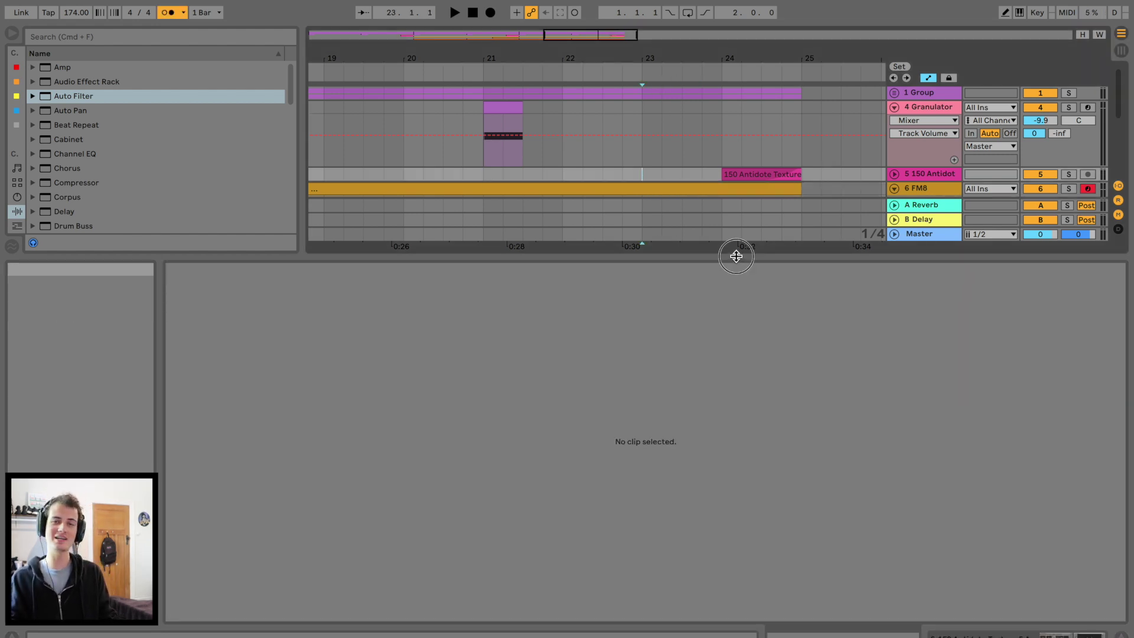
- Split the FM8 clip at bar 23, open the second part's notes and solo the FM8 track
drag(736, 256, 750, 473)
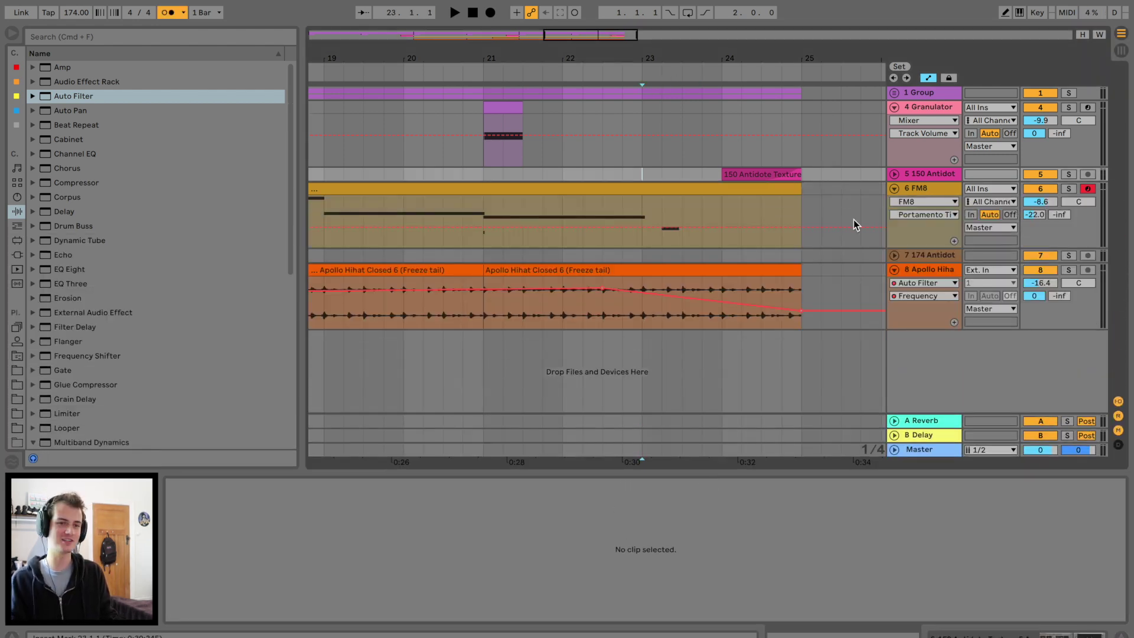
click(923, 188)
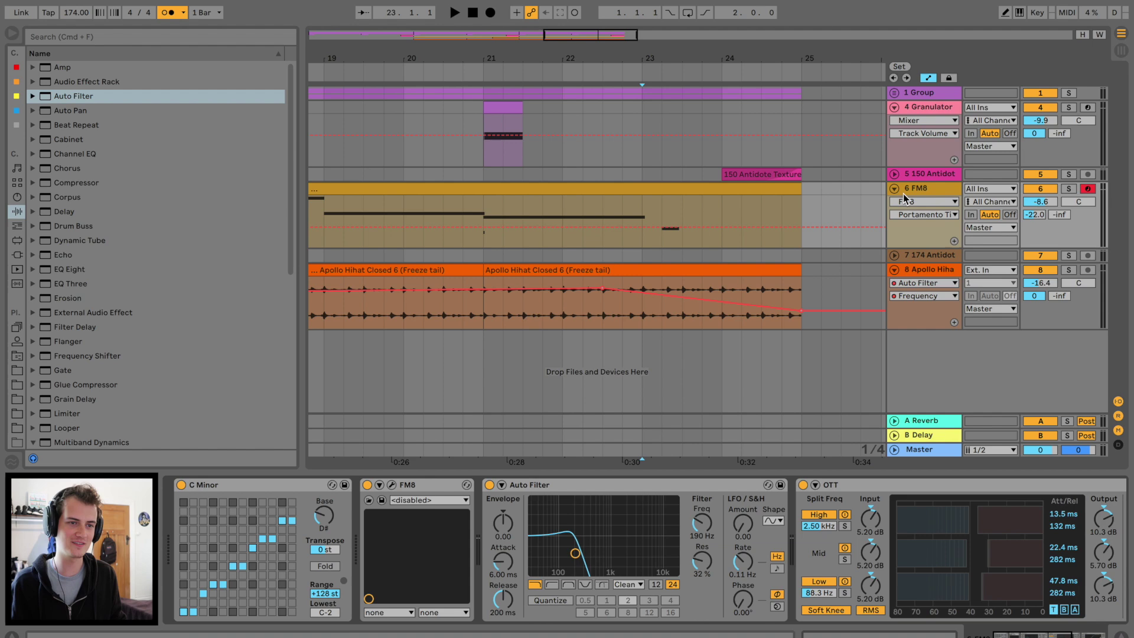
click(646, 204)
key(space)
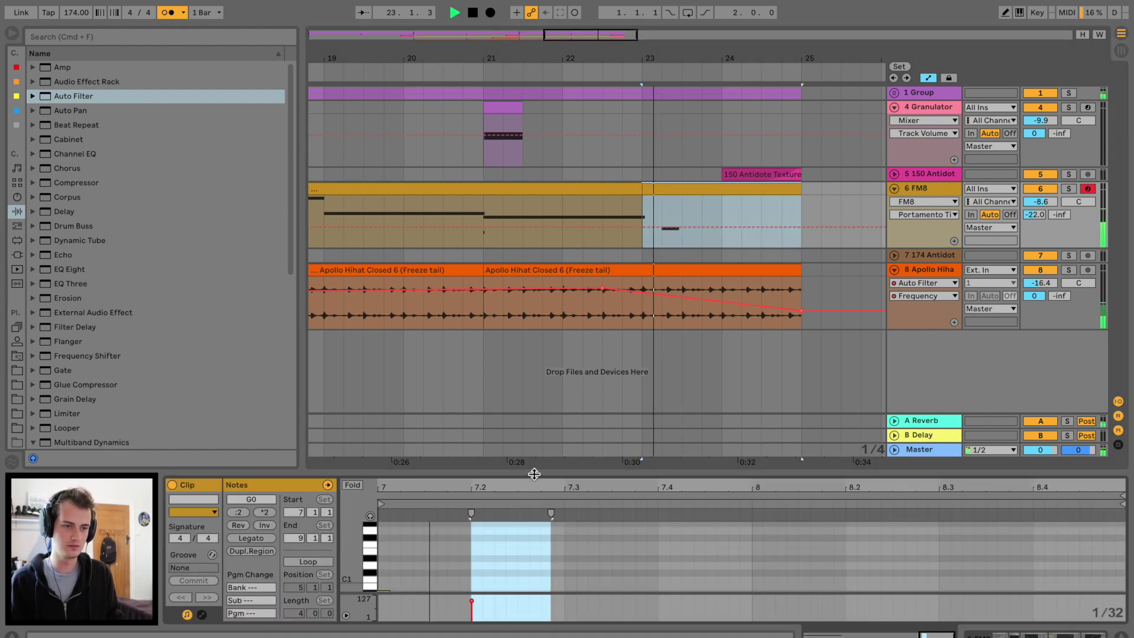
drag(533, 474, 533, 325)
click(1069, 189)
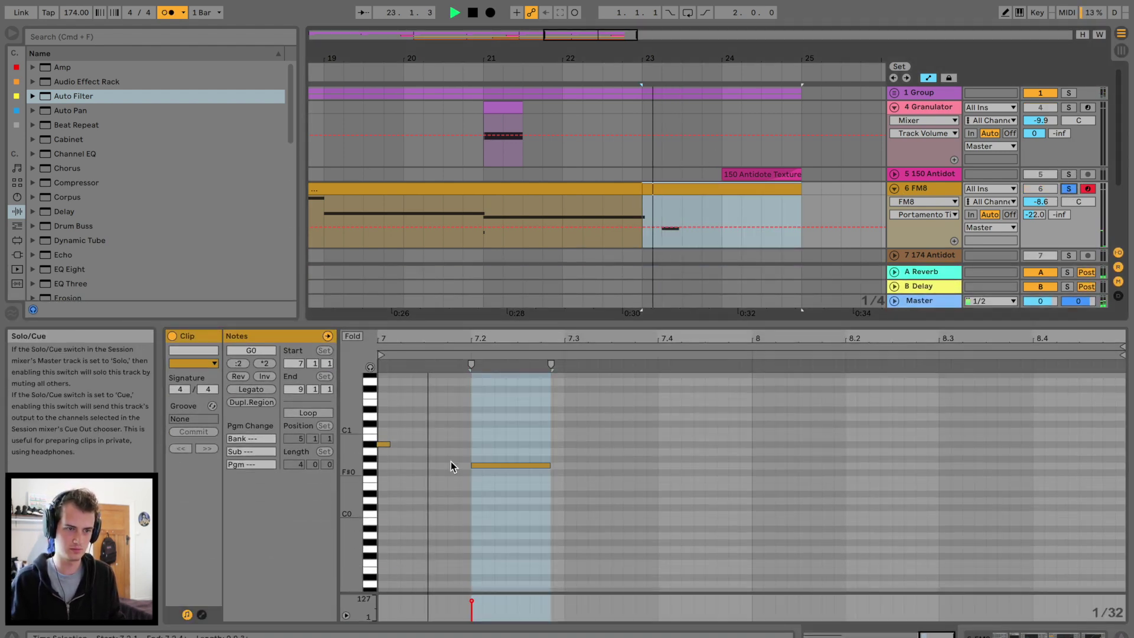
- Trim the G0 note at 7.2 and add a second short G0 note just before 7.3, checking by playback
drag(549, 465, 506, 464)
key(space)
double_click(546, 466)
drag(577, 465, 596, 465)
key(space)
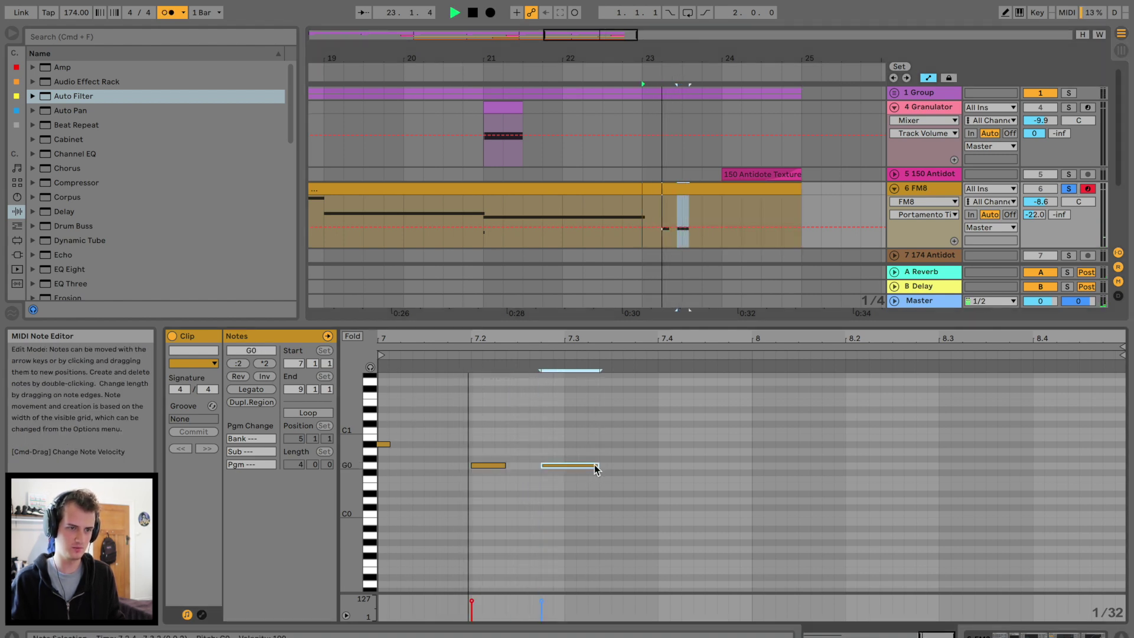
drag(503, 465, 517, 465)
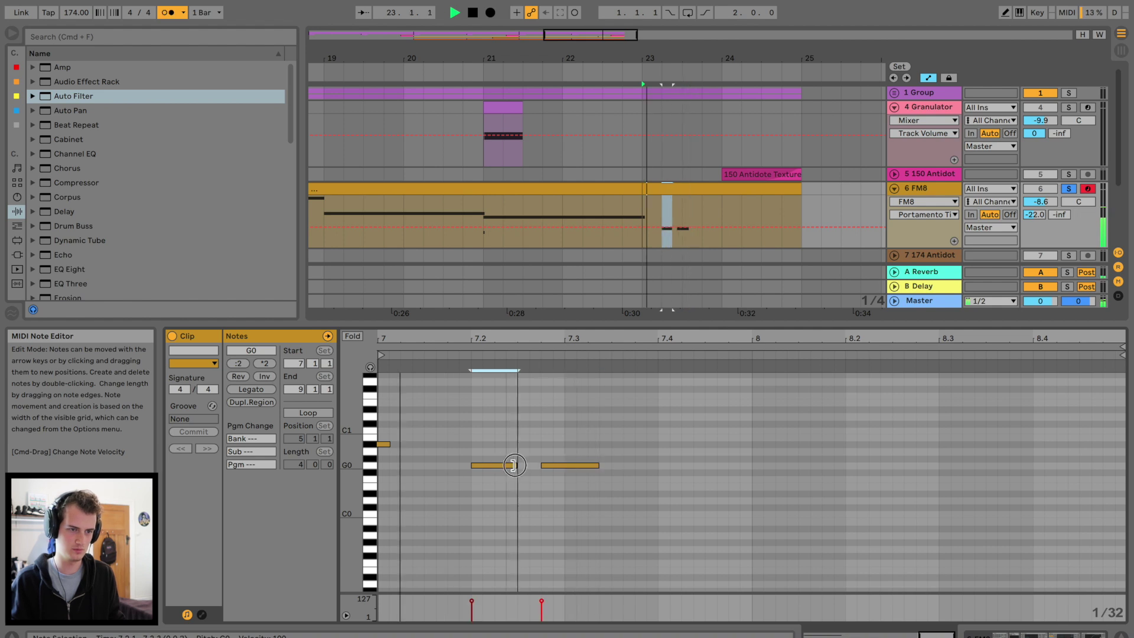
key(space)
- Extend the bar 7 rhythm with a third and fourth short G0 note at the same spacing
drag(597, 465, 647, 465)
key(space)
double_click(615, 466)
key(space)
double_click(665, 465)
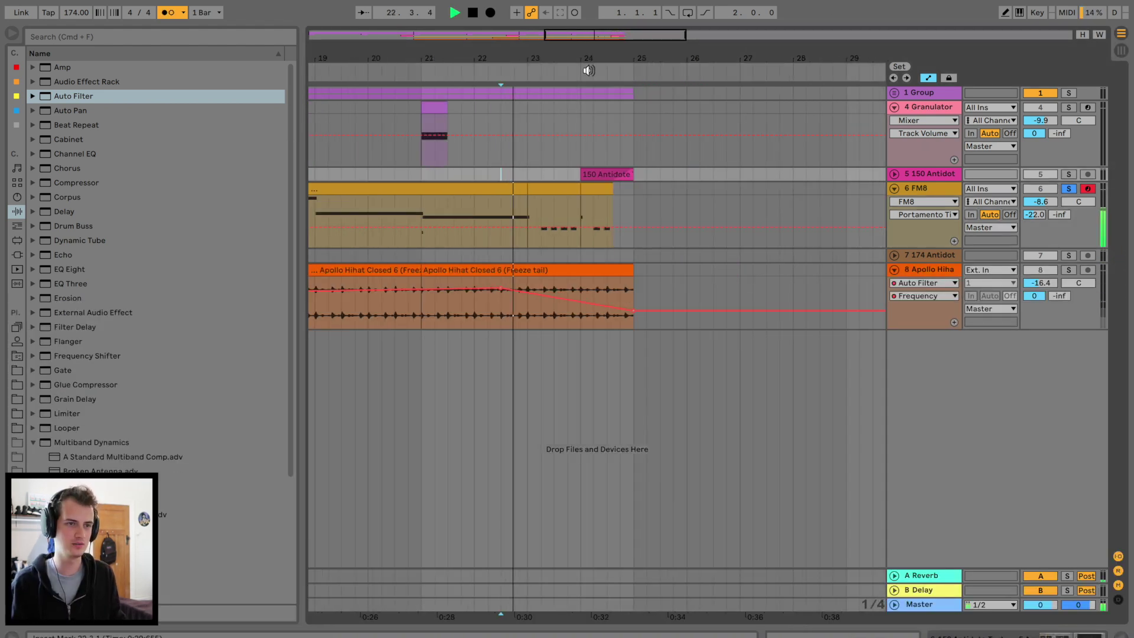
- Automate the group's Speaker On to switch off at bar 23, on at 23.2 and off again before 23.3, and play it back
drag(541, 51, 542, 86)
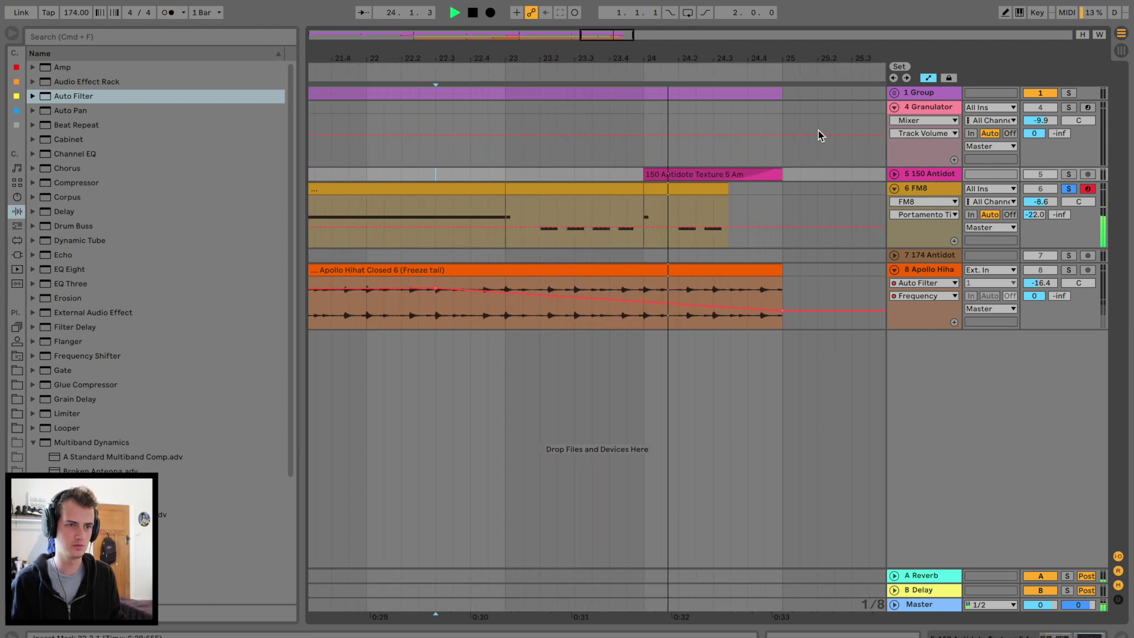
click(894, 93)
key(space)
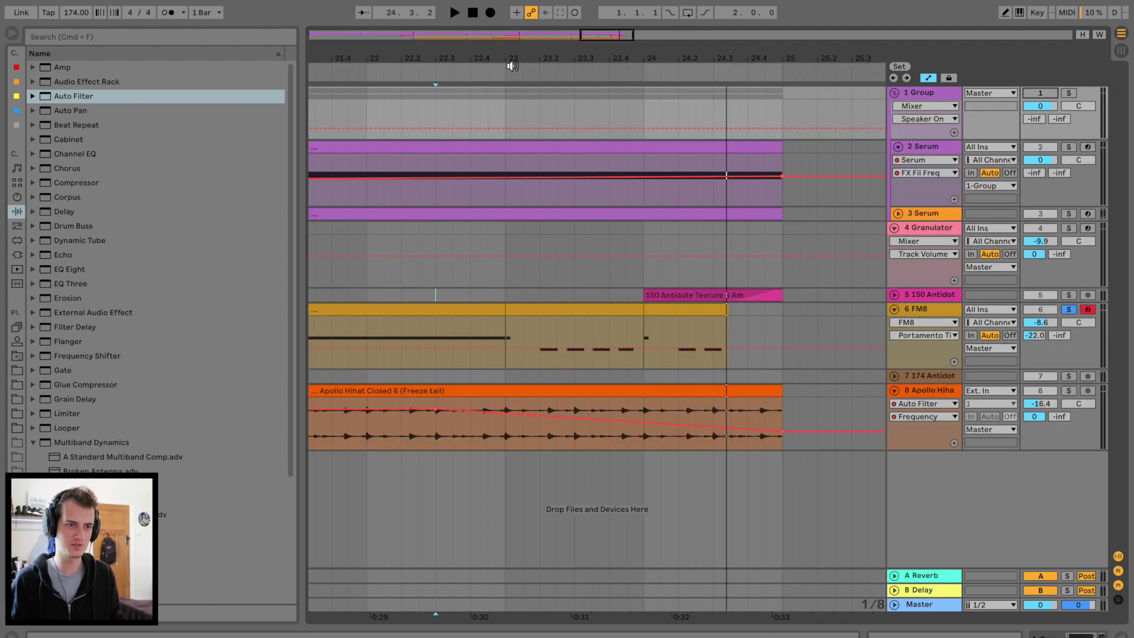
mouse_move(512, 66)
mouse_down()
mouse_move(511, 111)
mouse_move(494, 111)
mouse_move(492, 127)
mouse_up()
click(491, 125)
click(492, 111)
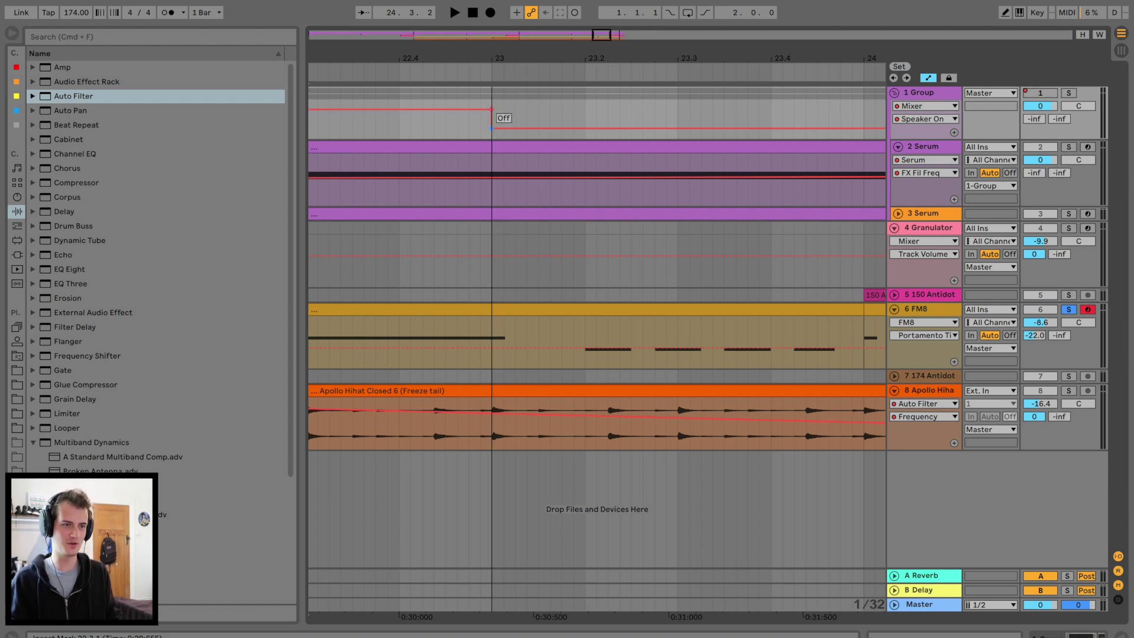
drag(594, 129, 643, 128)
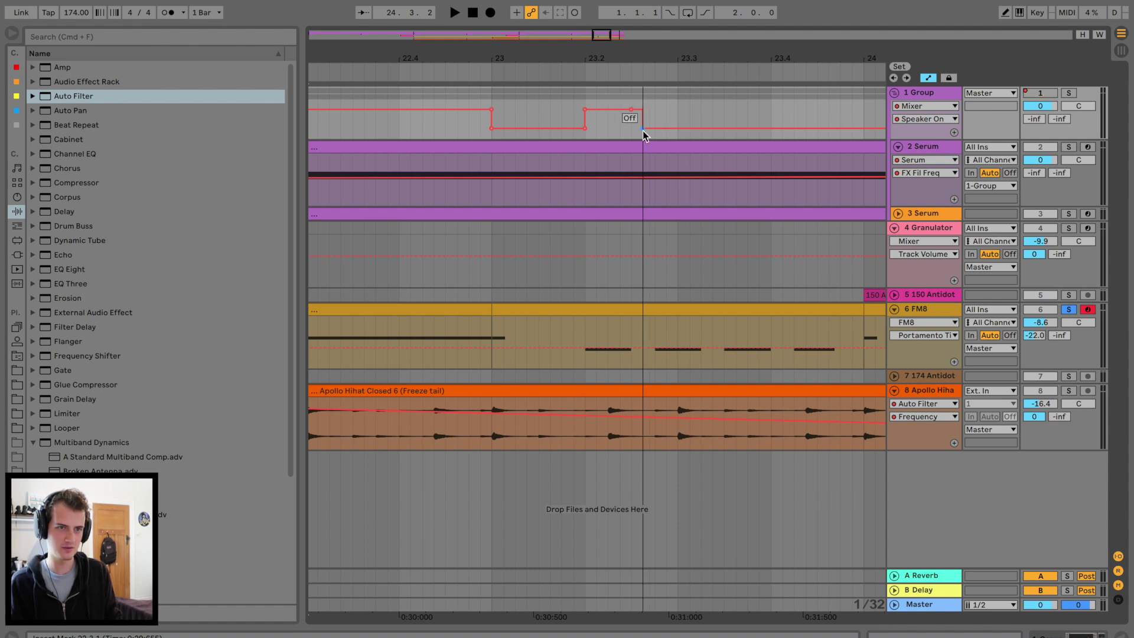
key(space)
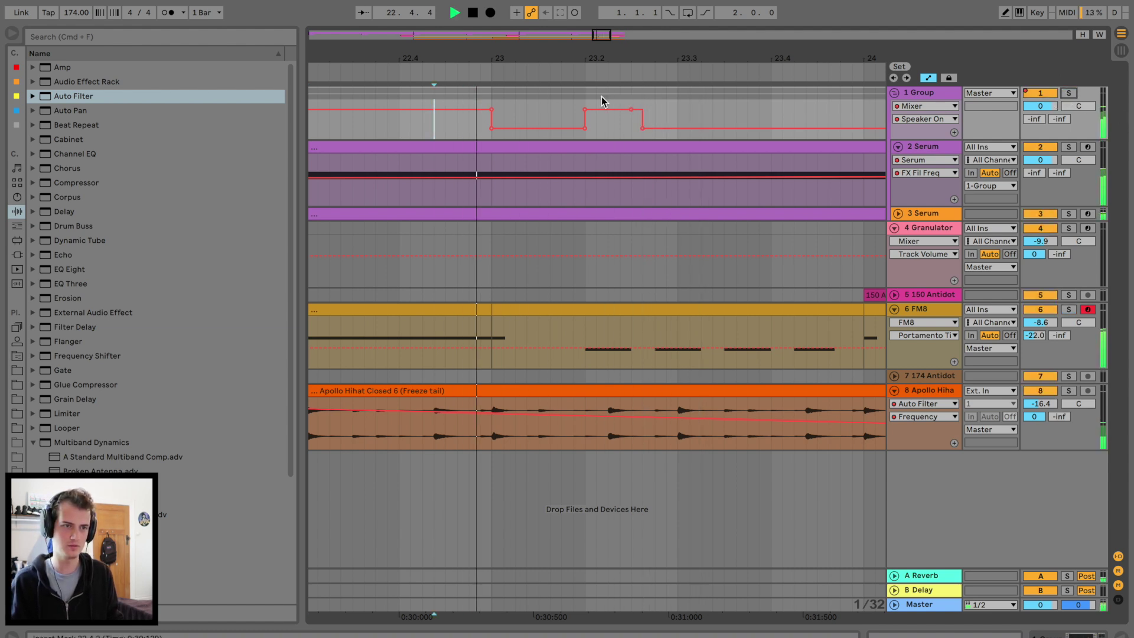
key(space)
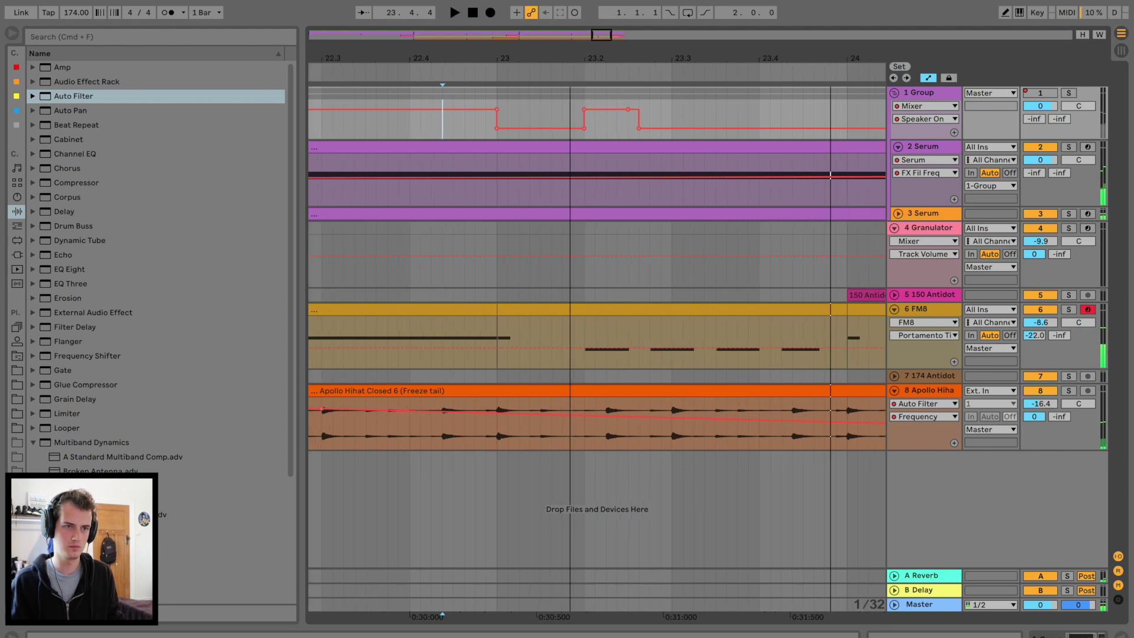
- Trim the end of the Apollo Hihat clip back to bar 23 and play the transition
drag(570, 61, 570, 30)
drag(774, 388, 545, 388)
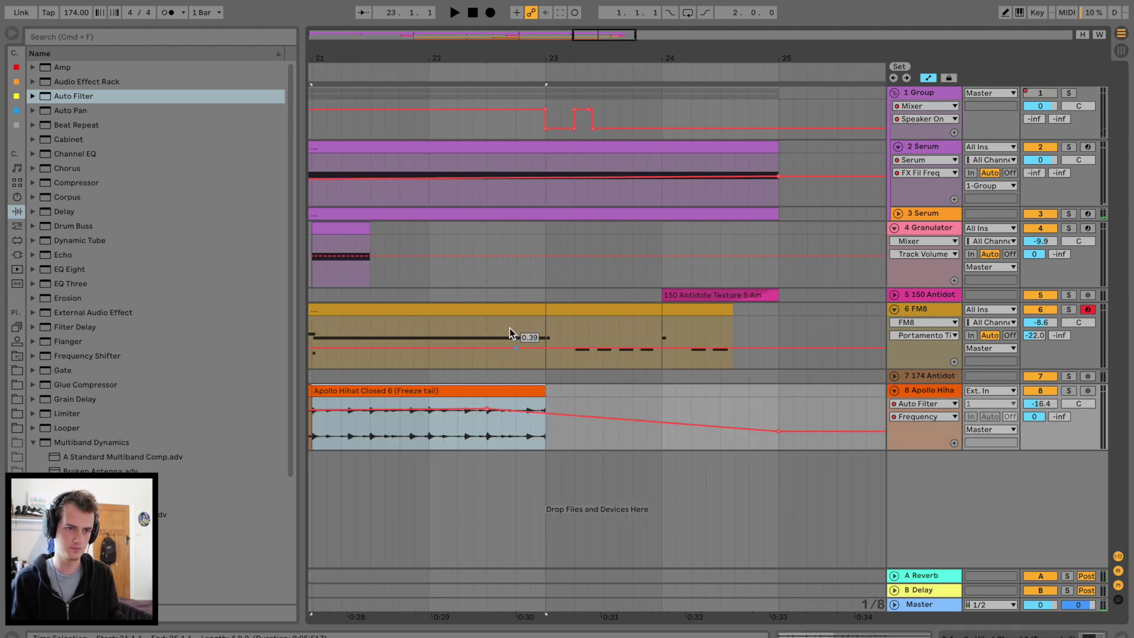
click(502, 254)
key(space)
scroll(600, 112, up, 3)
key(space)
- Trim the end of the 3 Serum clip back to bar 23 and play that section
drag(747, 60, 747, 35)
drag(847, 210, 624, 210)
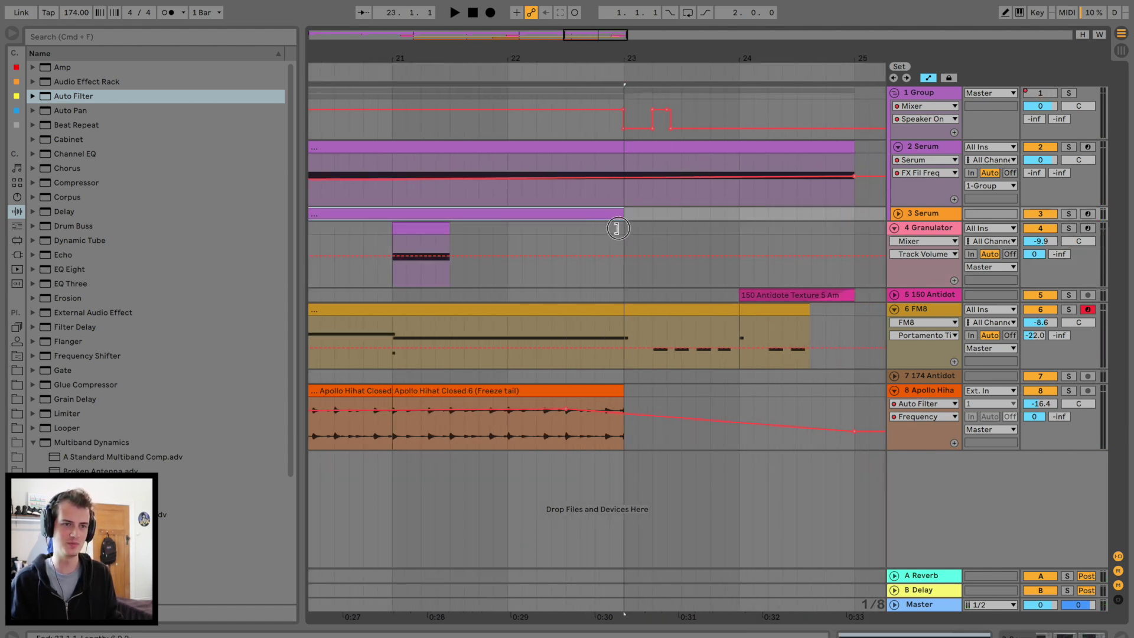
click(609, 79)
drag(643, 56, 692, 71)
click(612, 71)
- Rework the group's Speaker On automation to stay on after 23.2, switch off midway between 23.4 and 24, and return on at 24.2
drag(678, 129, 676, 110)
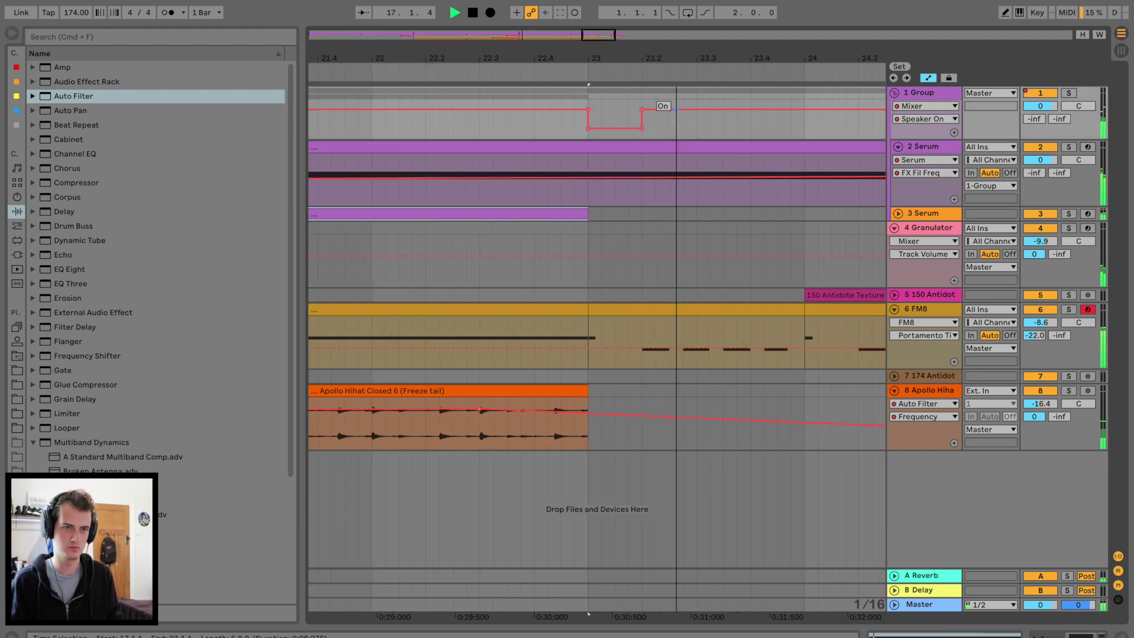
key(space)
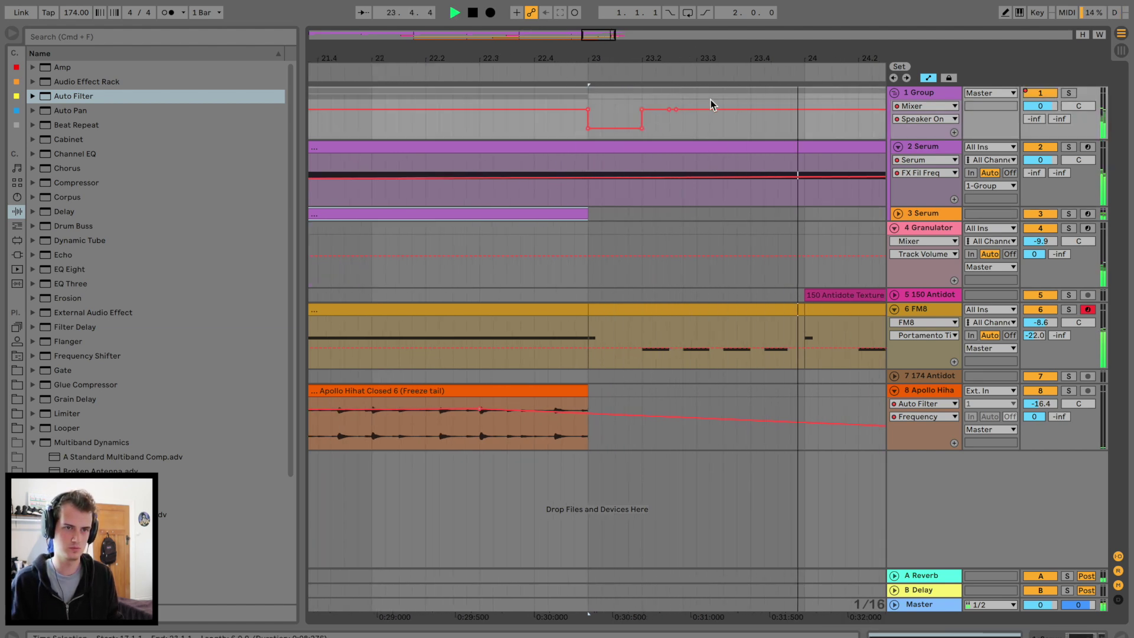
click(652, 109)
key(space)
drag(684, 109, 671, 128)
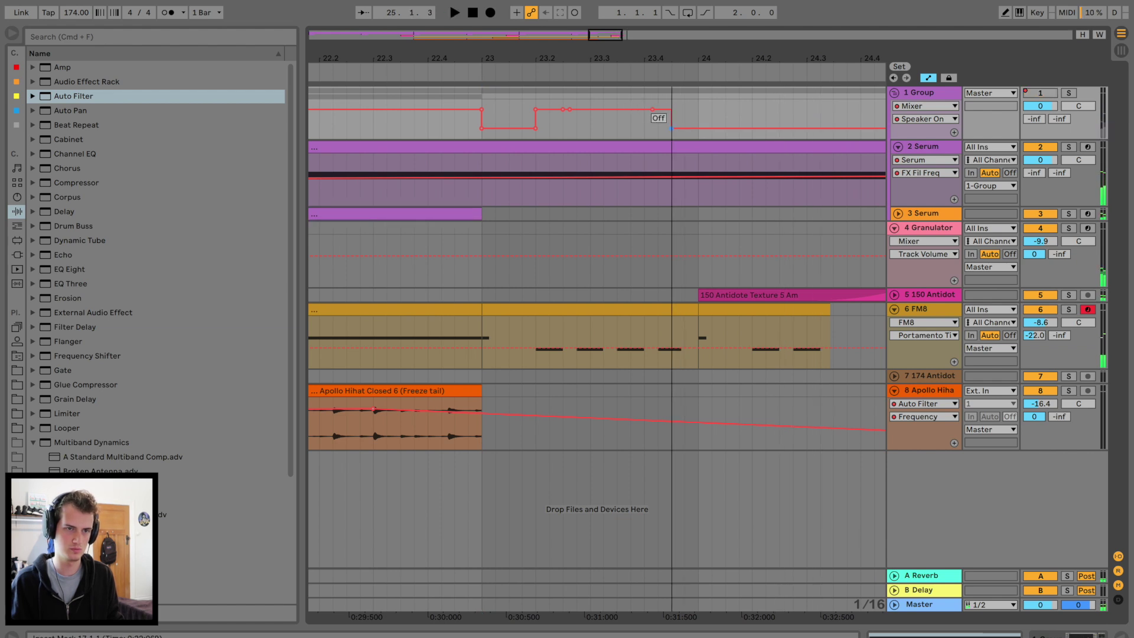
click(752, 129)
drag(761, 128, 755, 110)
drag(704, 57, 704, 57)
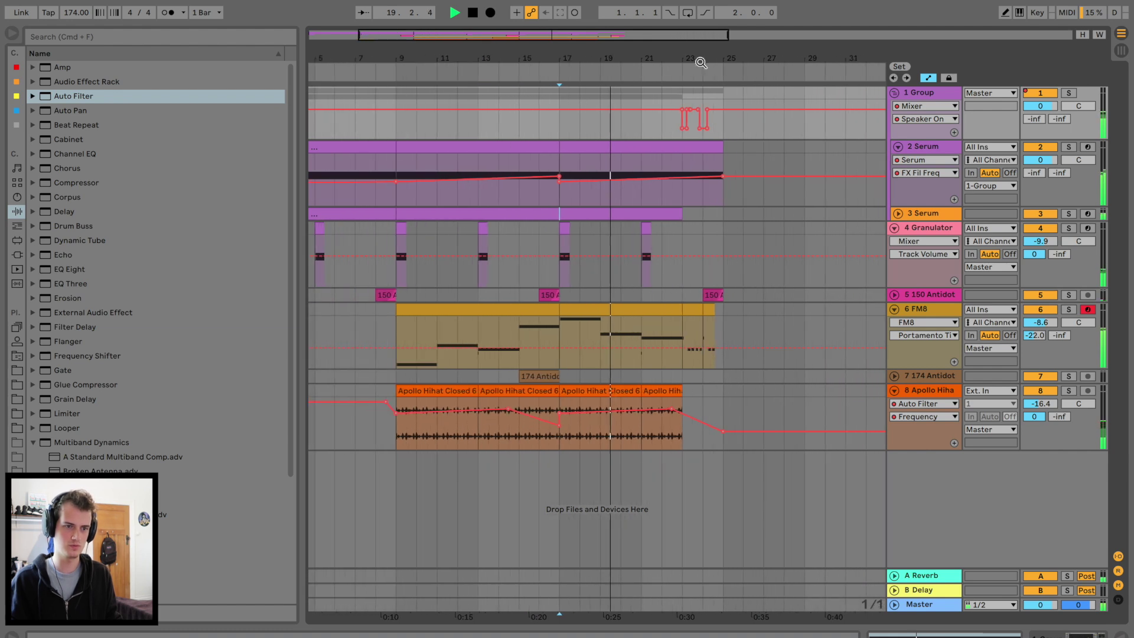
- Set the Apollo Hihat track's volume to -21.0 while listening through the end of the section
drag(1040, 403, 1047, 406)
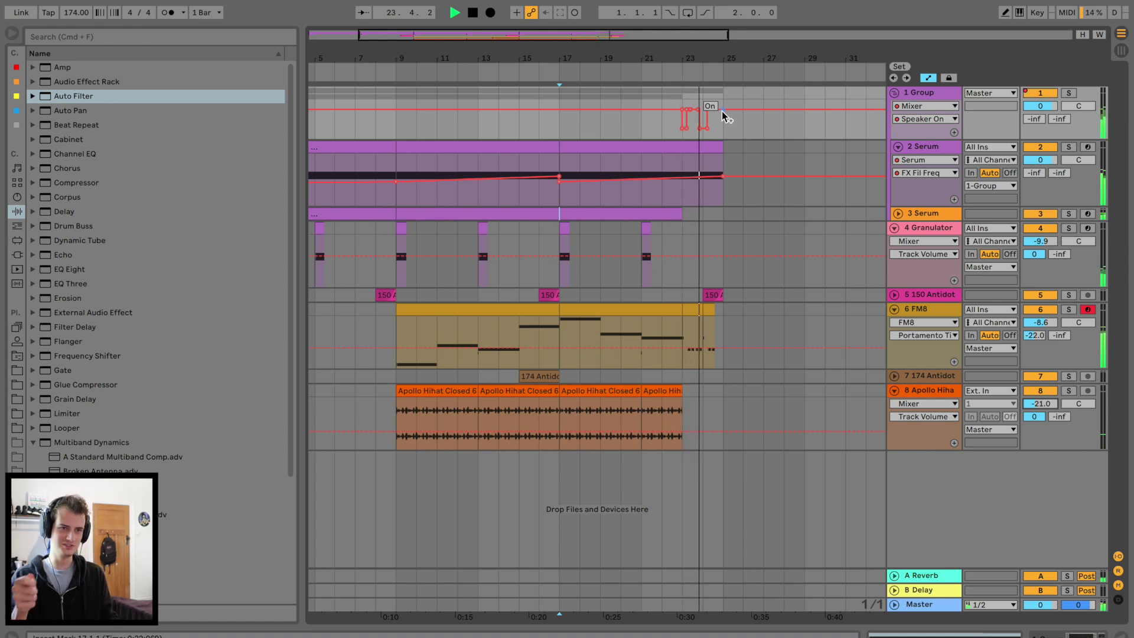
drag(737, 52, 738, 58)
key(space)
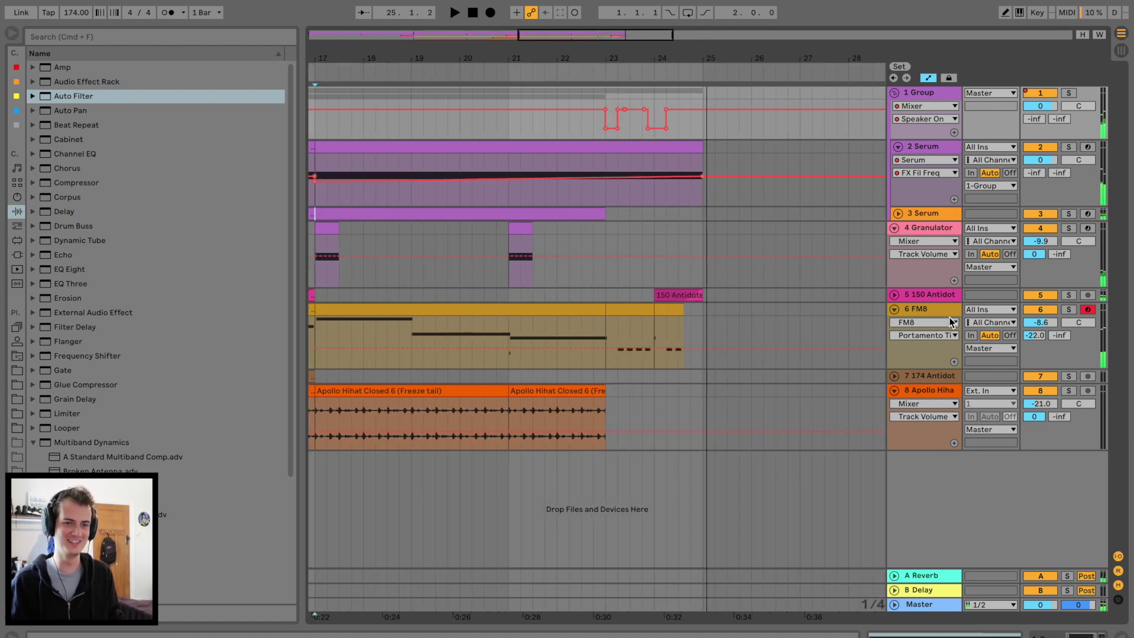
- Insert a new MIDI track below the FM8 track and load another FM8 instrument on it
click(939, 307)
key(super+shift+t)
click(17, 255)
drag(71, 131, 537, 400)
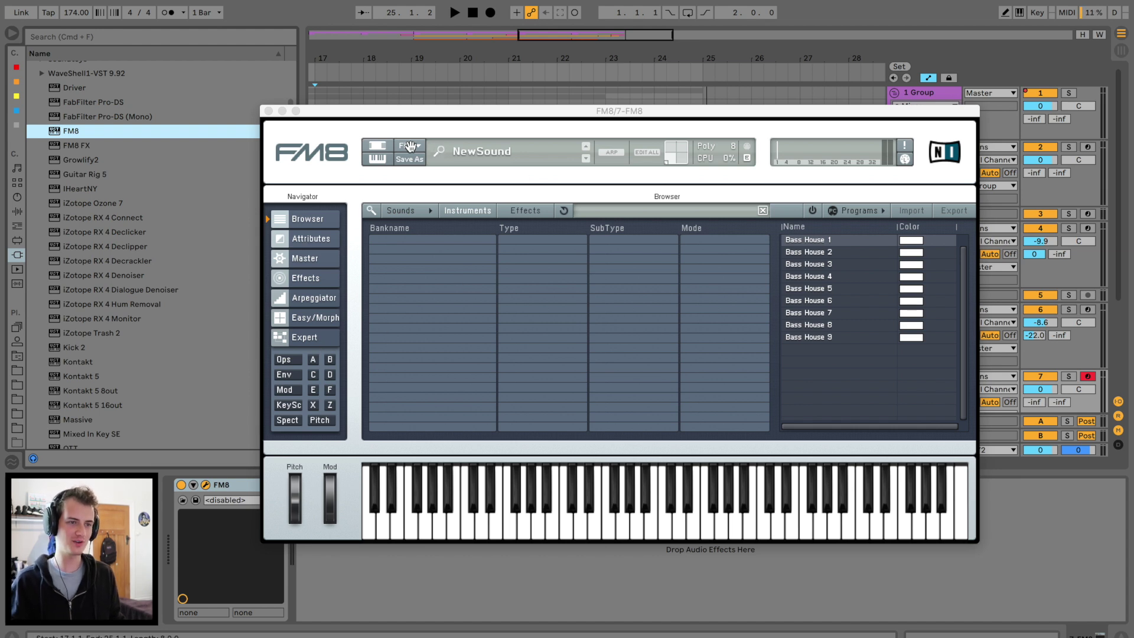
- Audition the Bass House presets in the new FM8 and load Bass House 8
click(586, 159)
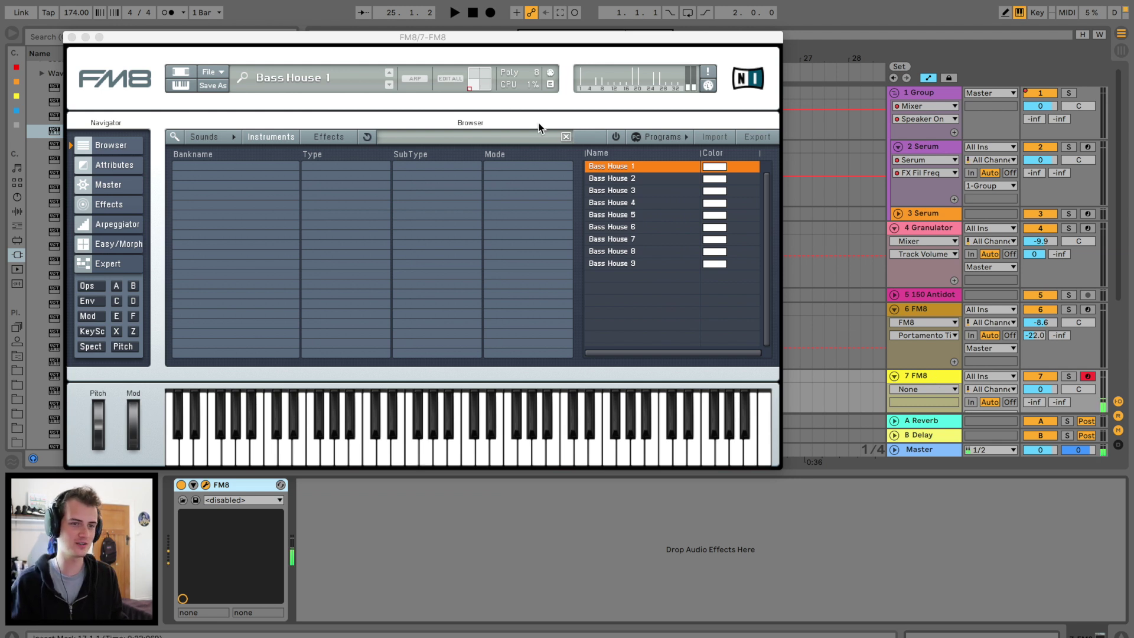
click(623, 183)
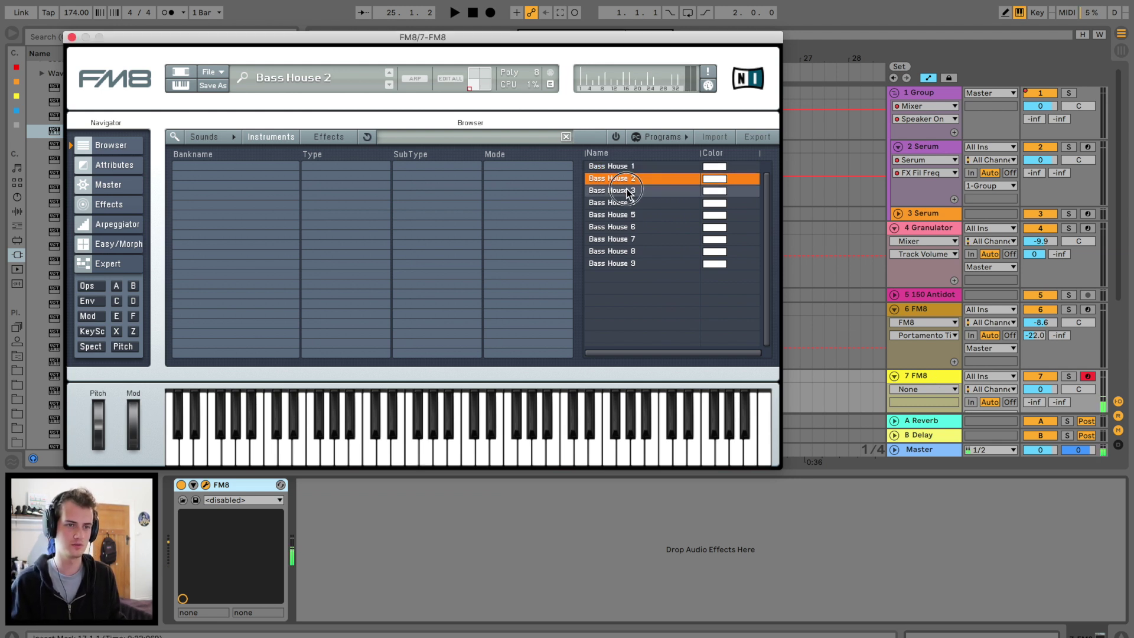
click(629, 190)
click(635, 203)
click(634, 216)
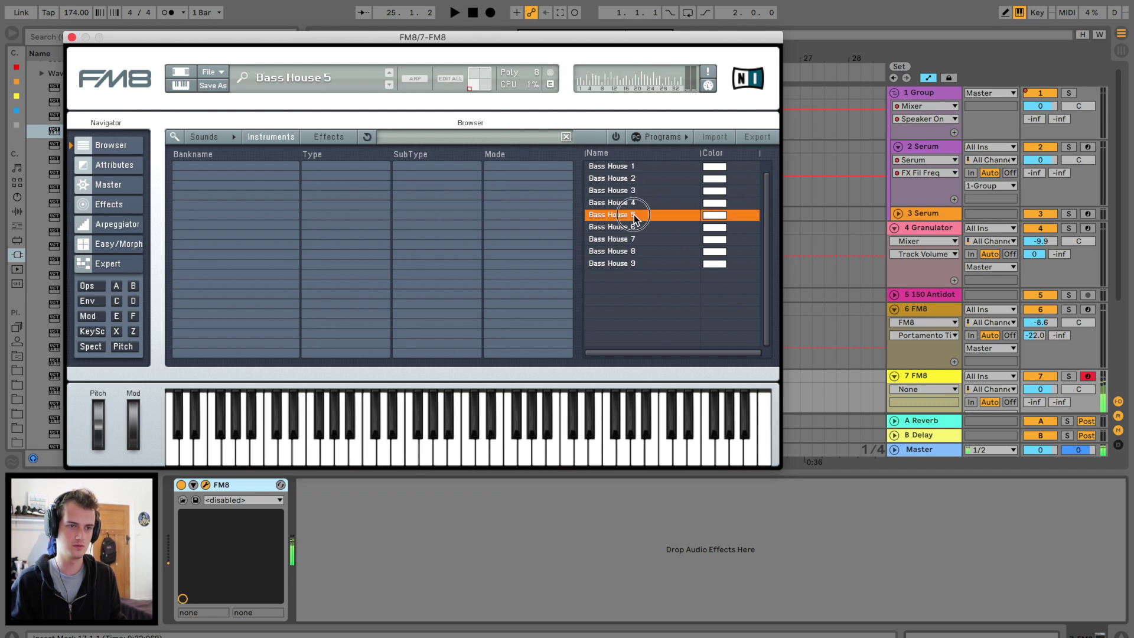
click(633, 227)
click(637, 242)
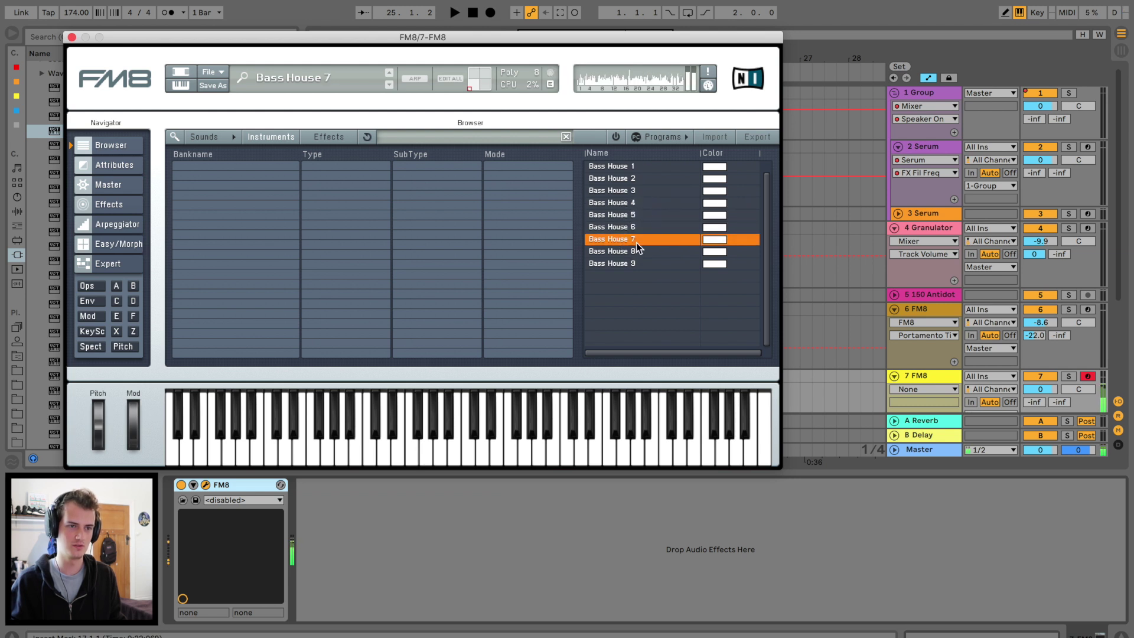
click(633, 251)
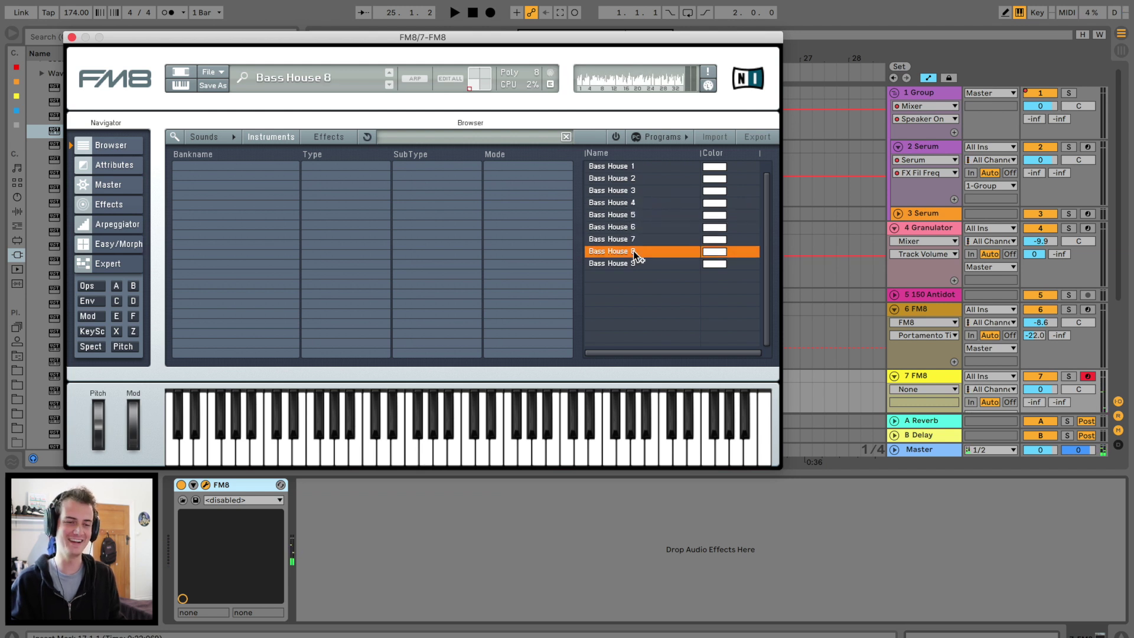
- Look through the Bass House 8 sound pages, then set its unison detune to 24 and unison pan to 14
click(115, 264)
click(115, 245)
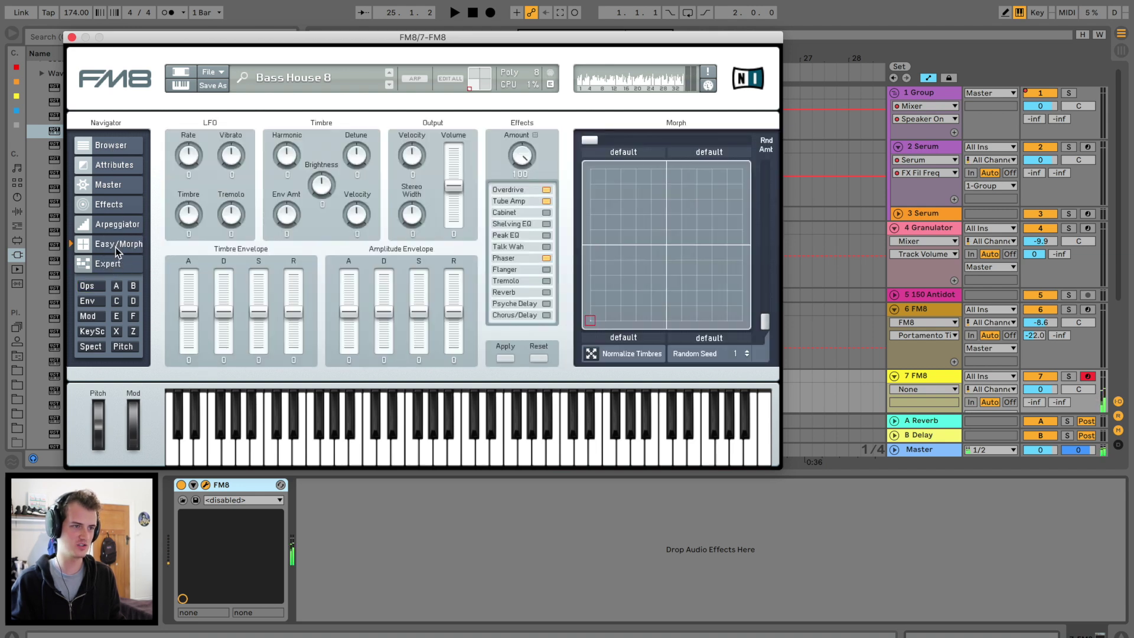
click(129, 203)
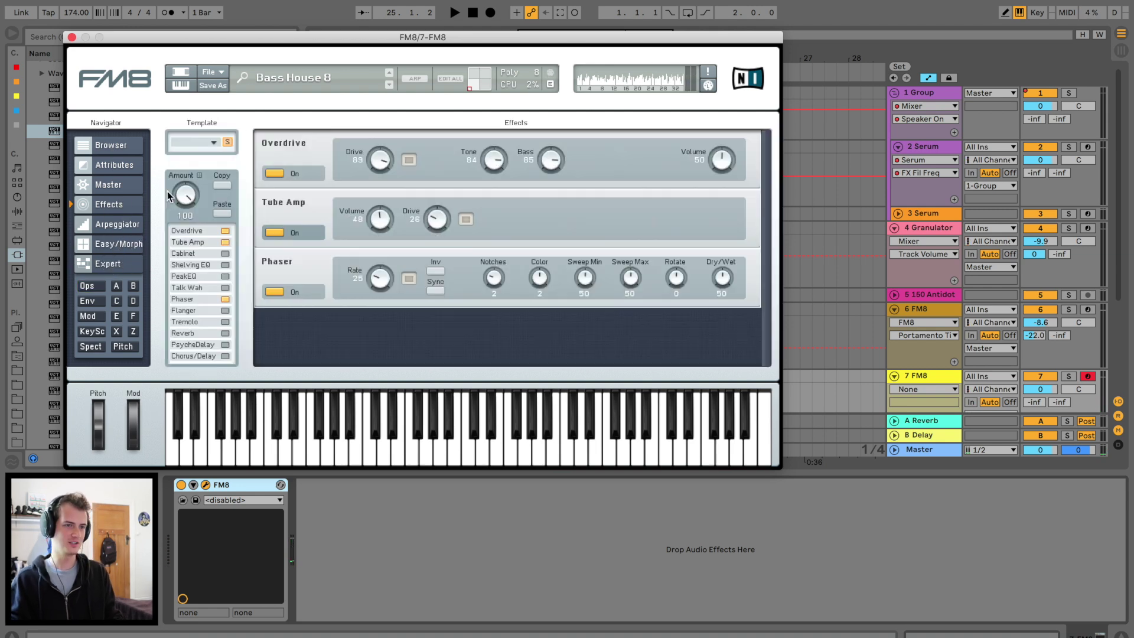
click(106, 184)
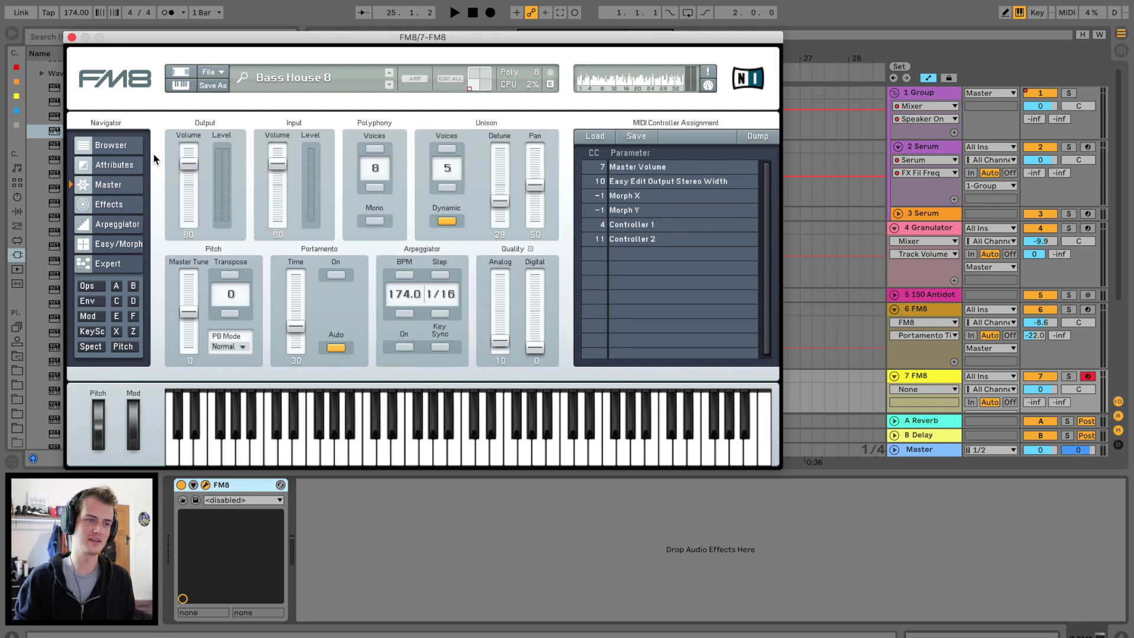
drag(499, 201, 531, 225)
click(72, 37)
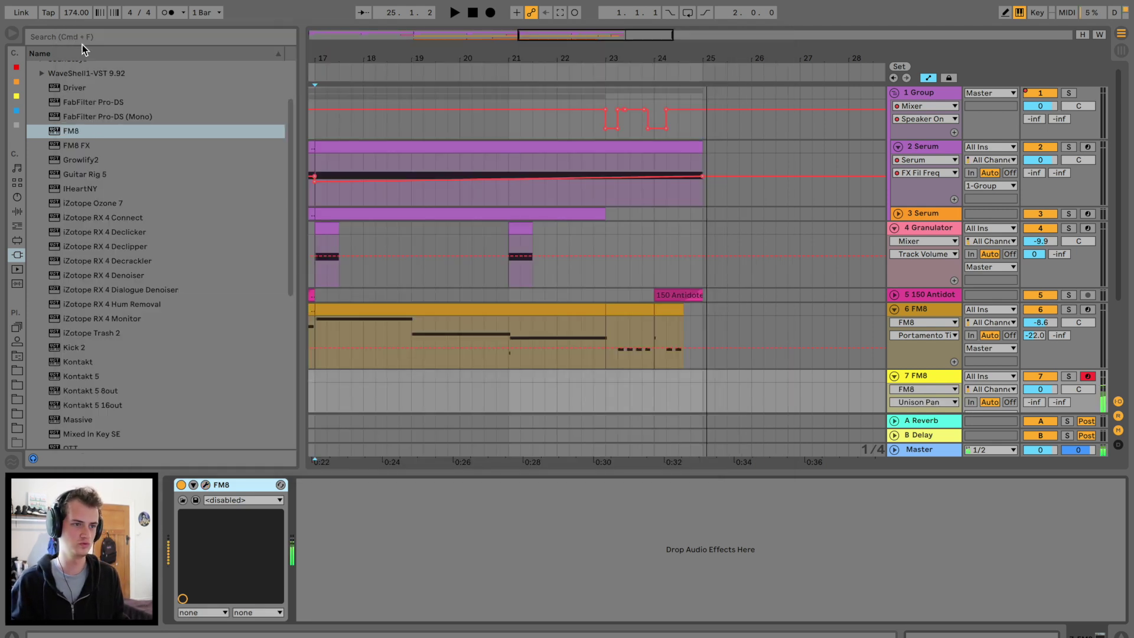
- Copy the two short clips after bar 23 from track 6 FM8 onto track 7 FM8 and play them
click(578, 295)
key(space)
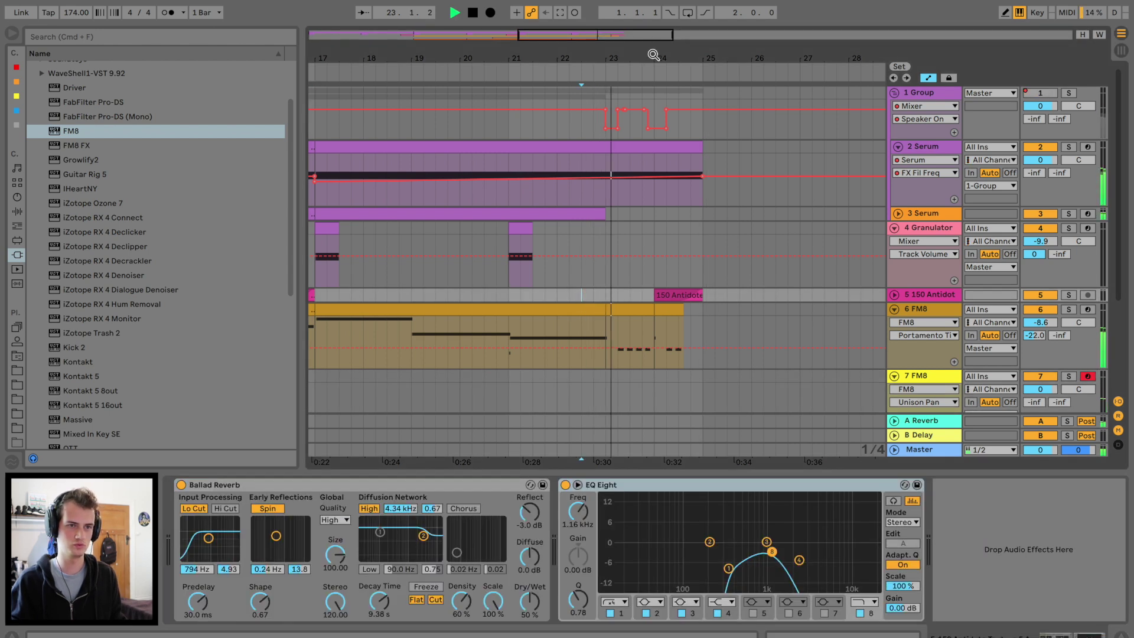
click(635, 310)
key(space)
shift+click(678, 311)
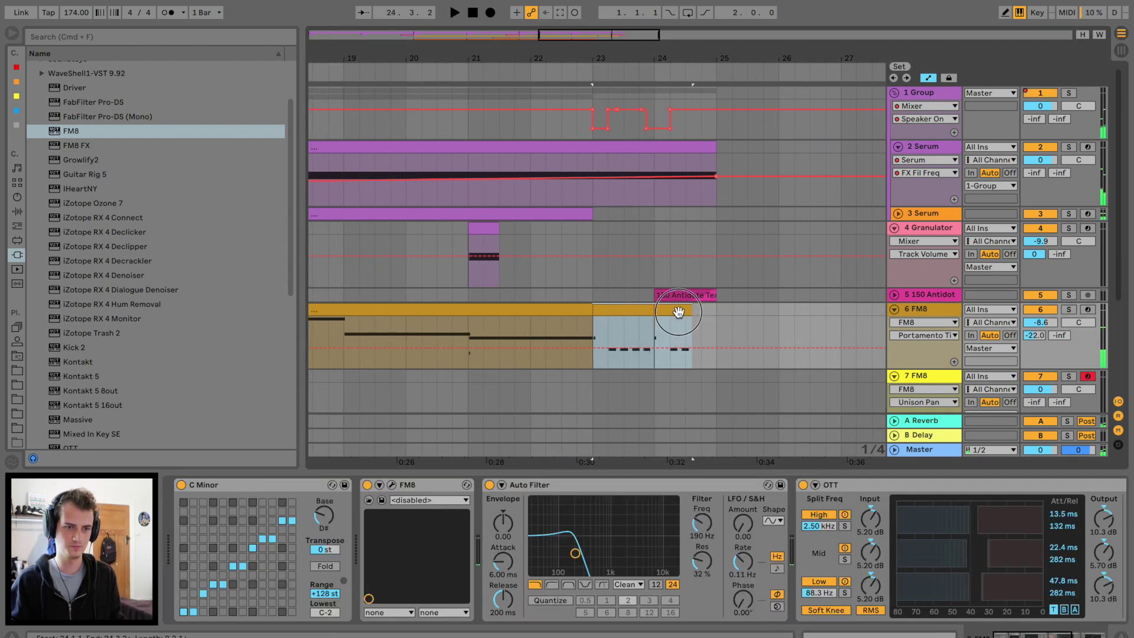
scroll(678, 310, down, 3)
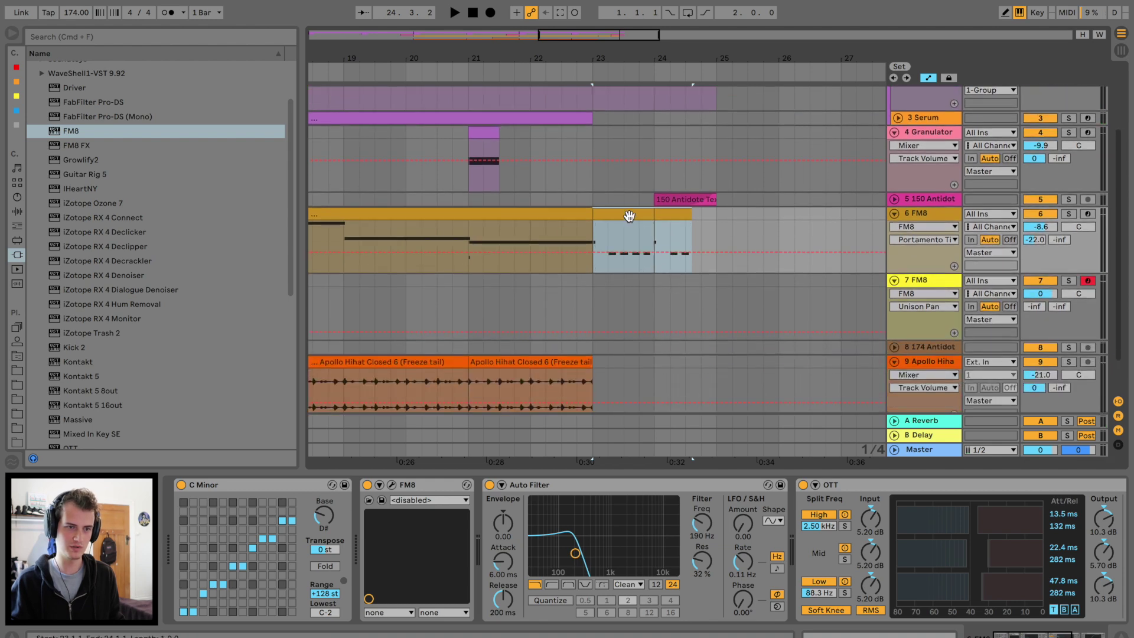
drag(628, 214, 630, 290)
click(557, 294)
key(space)
- Delete the two original clips after bar 23 on track 6 and consolidate their copies on track 7 into one clip
click(639, 213)
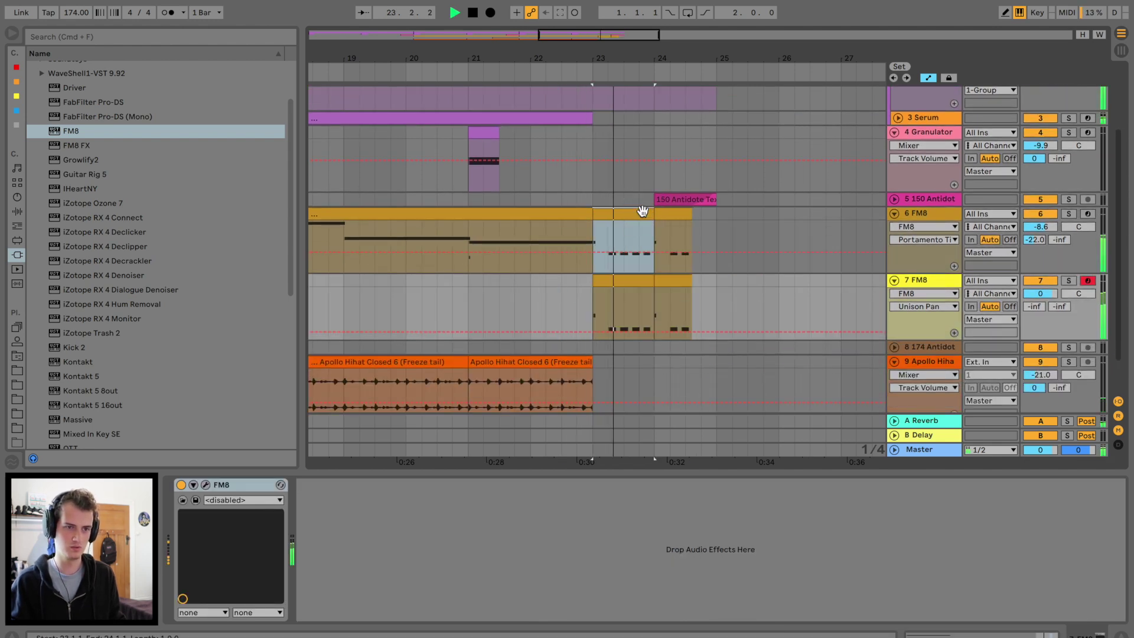
key(Delete)
click(668, 214)
key(Delete)
key(space)
click(620, 281)
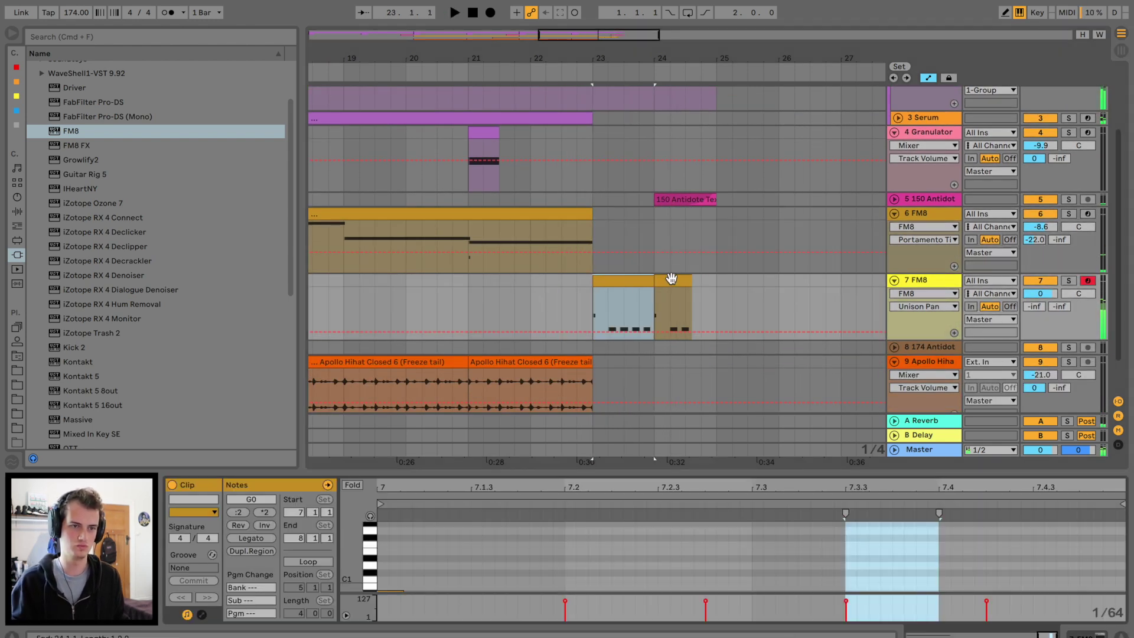
shift+click(674, 279)
key(super+j)
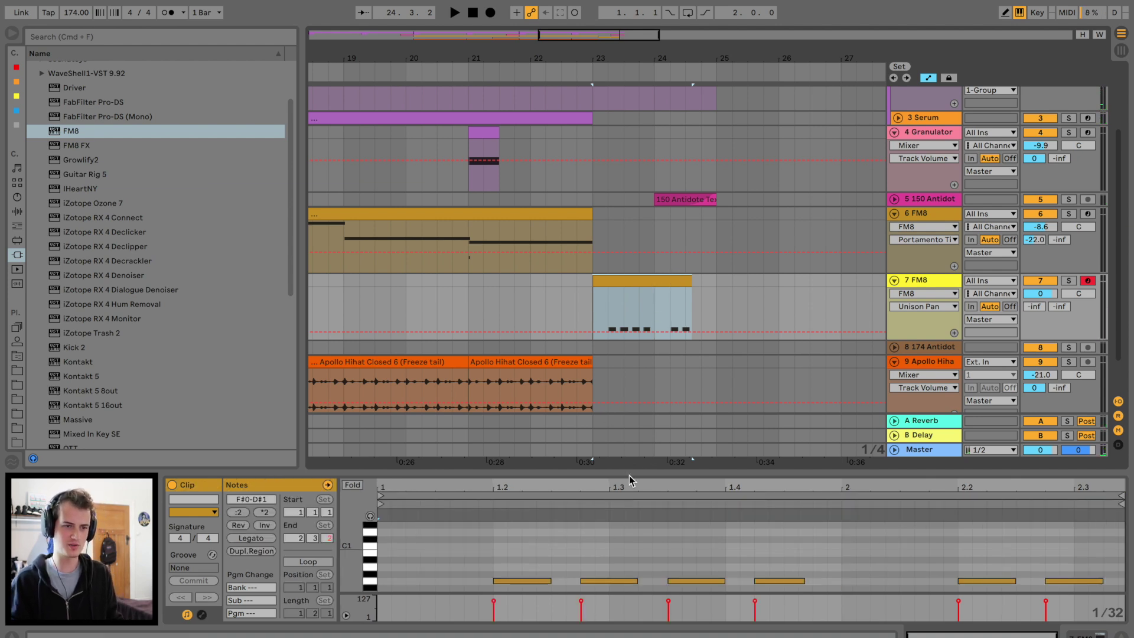
- Enlarge the note editor and lengthen the first four notes of the track 7 clip so they run back to back
drag(633, 457, 632, 367)
mouse_move(514, 455)
mouse_down()
mouse_move(772, 505)
mouse_move(830, 481)
mouse_up()
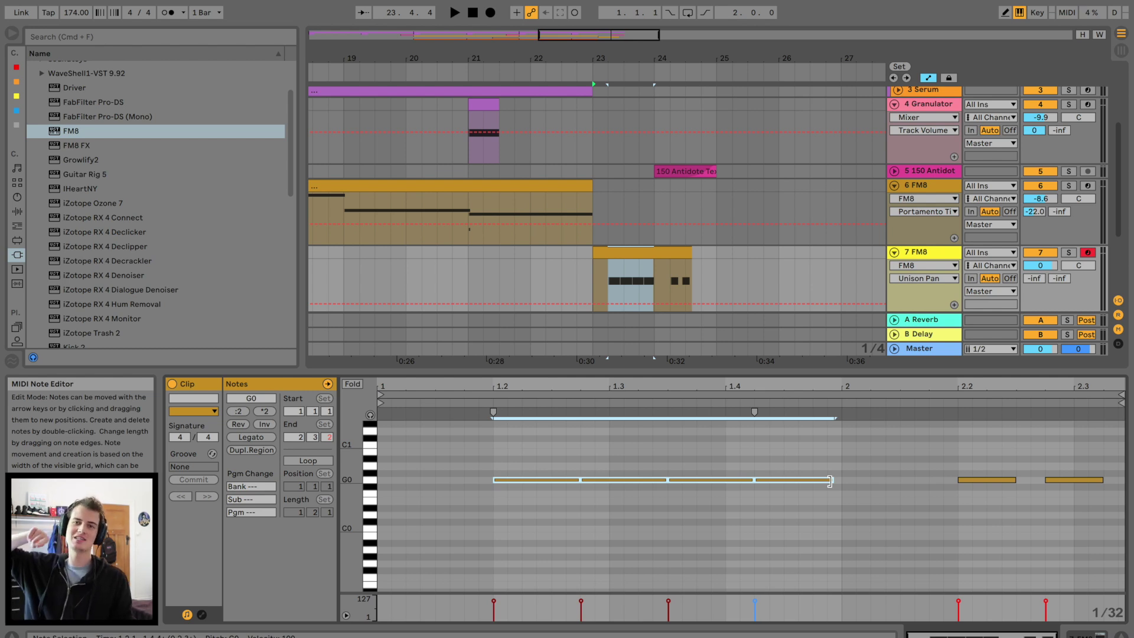
key(space)
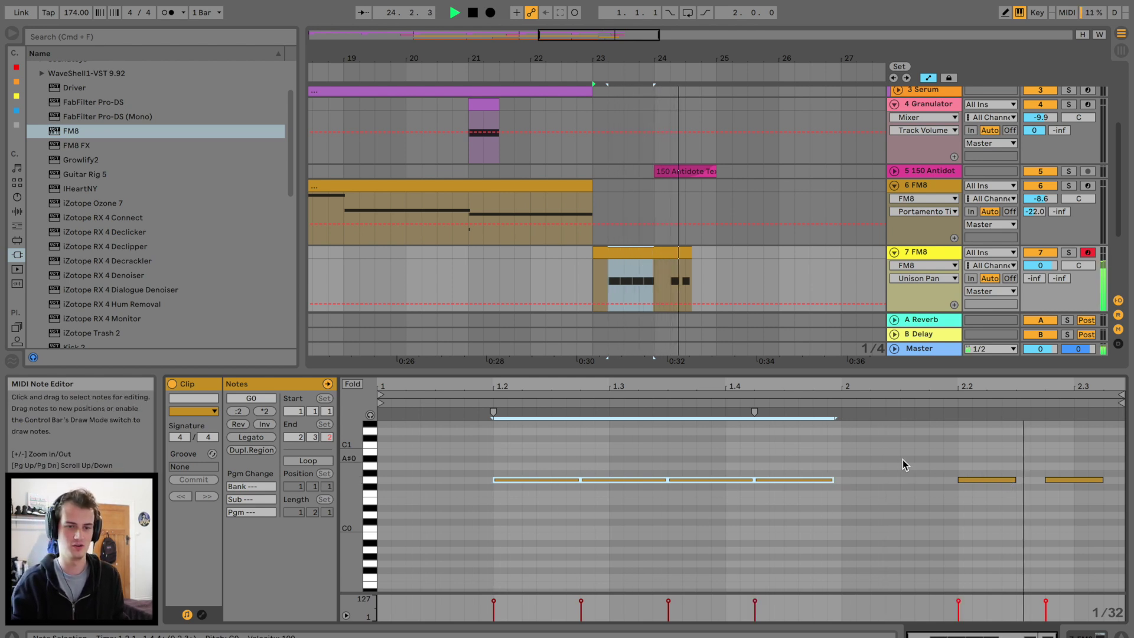
key(space)
- Lengthen the last two notes of the track 7 clip so they join and end just before the clip end
drag(1015, 480, 1053, 483)
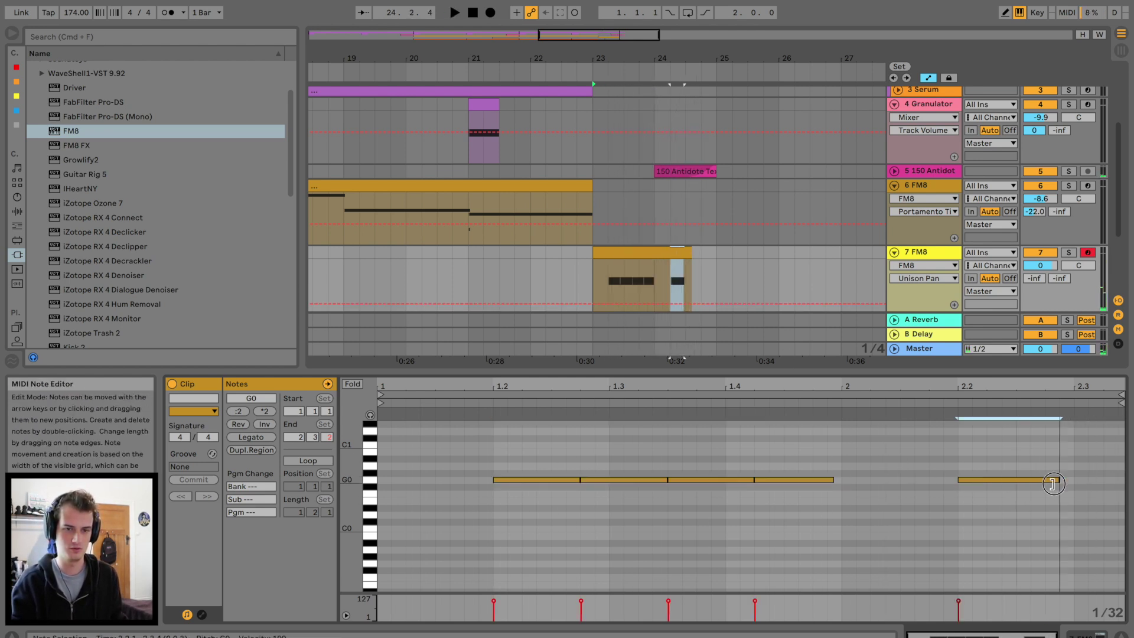
key(super+d)
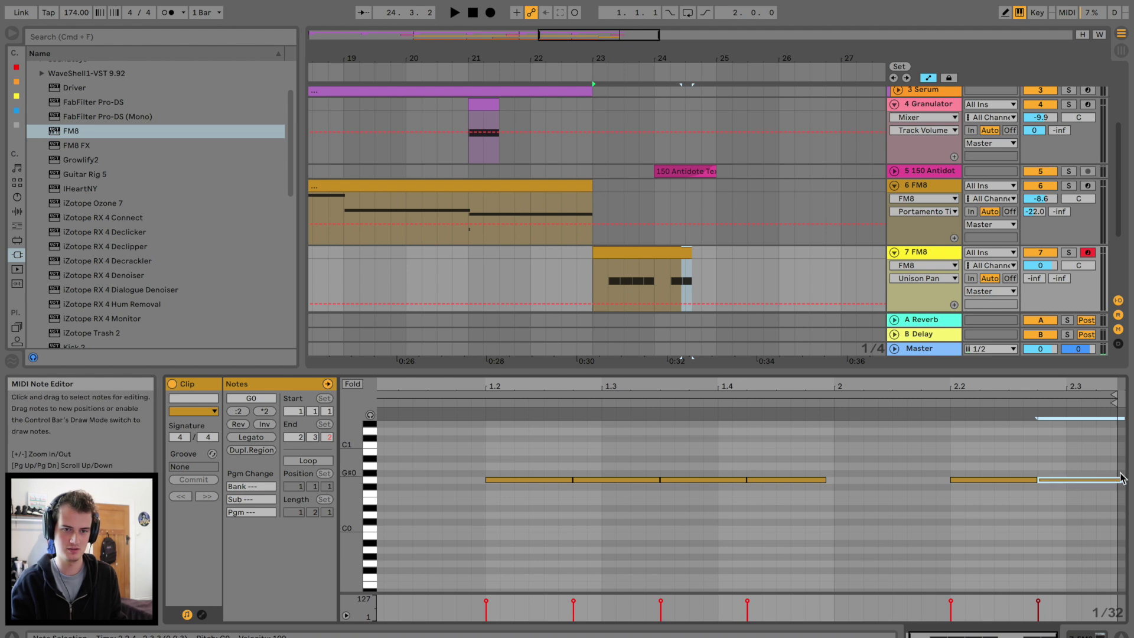
drag(1119, 475, 1109, 480)
- Transpose the last two notes down to F0 and the first four down to F#0 while checking by ear
shift+click(992, 479)
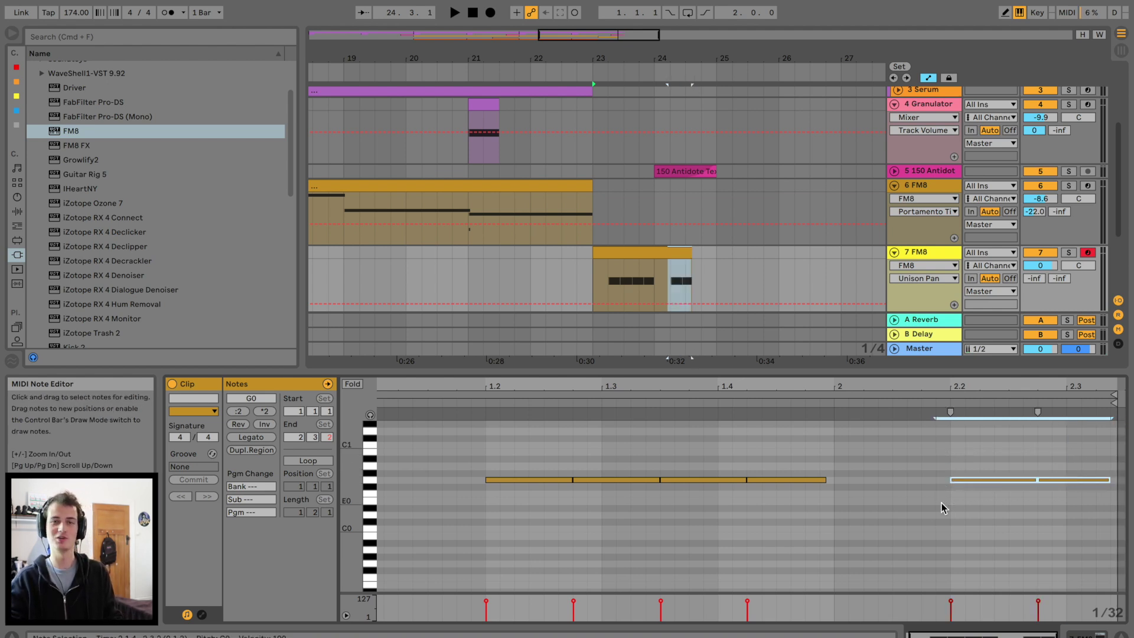
key(Down)
key(Down)
key(space)
key(Up)
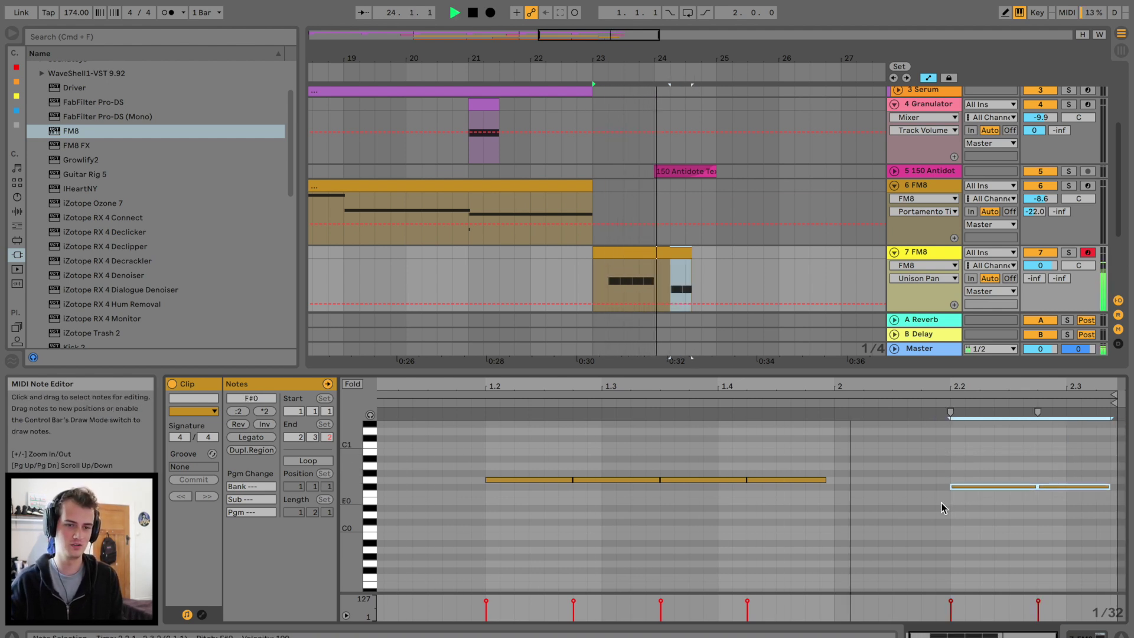
key(space)
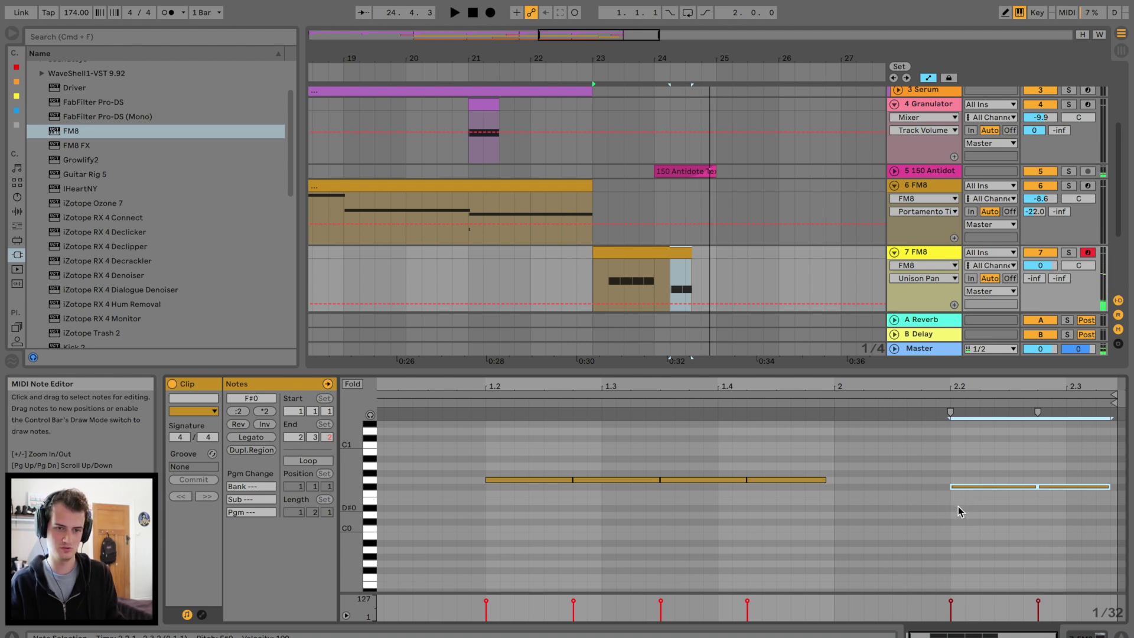
key(Down)
drag(836, 469, 508, 497)
key(Down)
key(space)
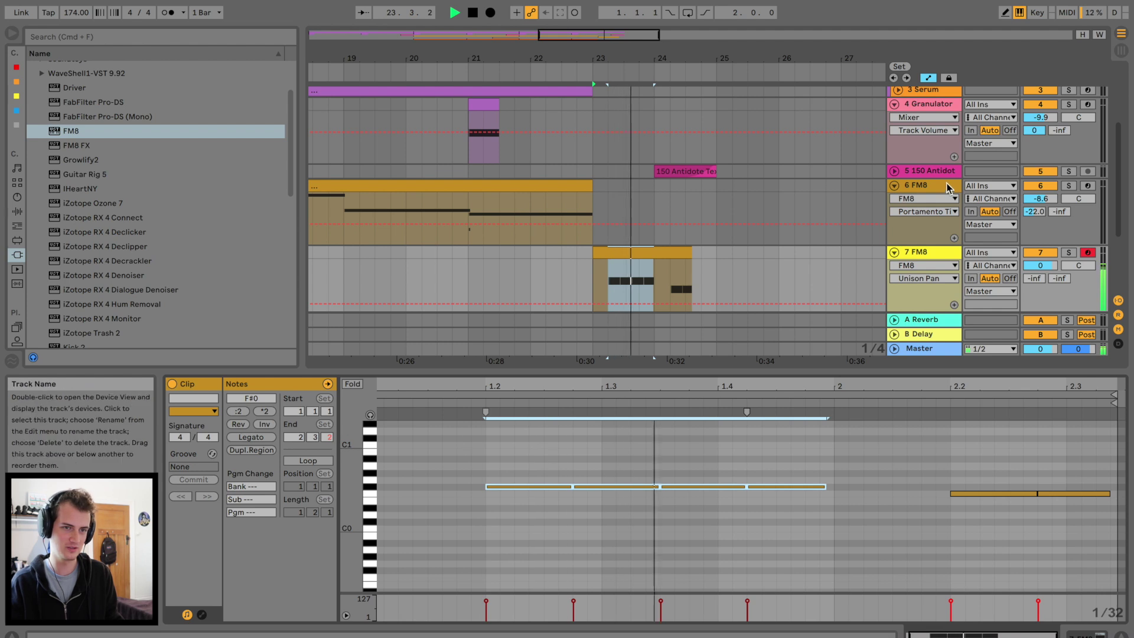
- Copy the C Minor scale device from track 6 to before FM8 on track 7 and play from bar 23
key(shift+Tab)
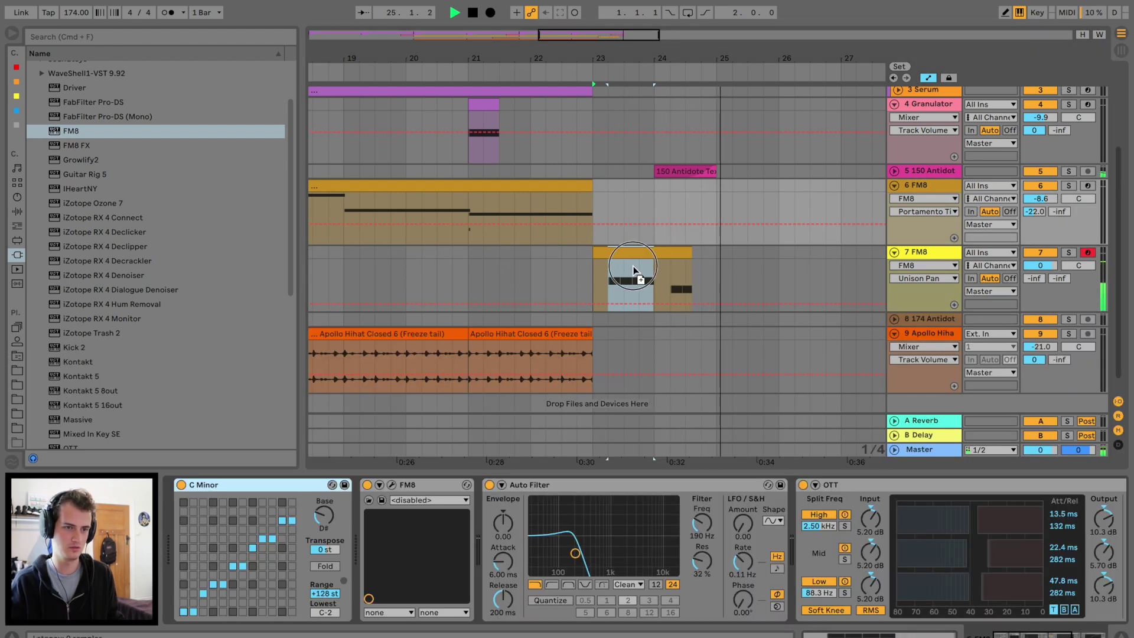
click(588, 263)
key(plus)
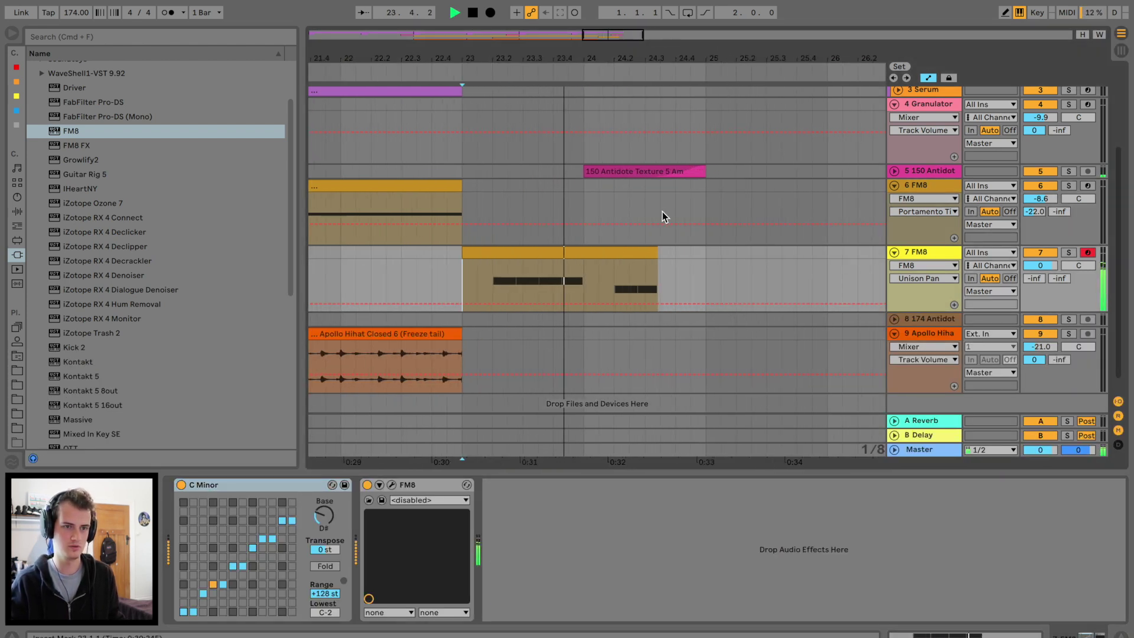
- Extend the last note and the end of the track 7 clip to bar 25, and play the result
double_click(640, 252)
key(space)
drag(1116, 494, 1129, 494)
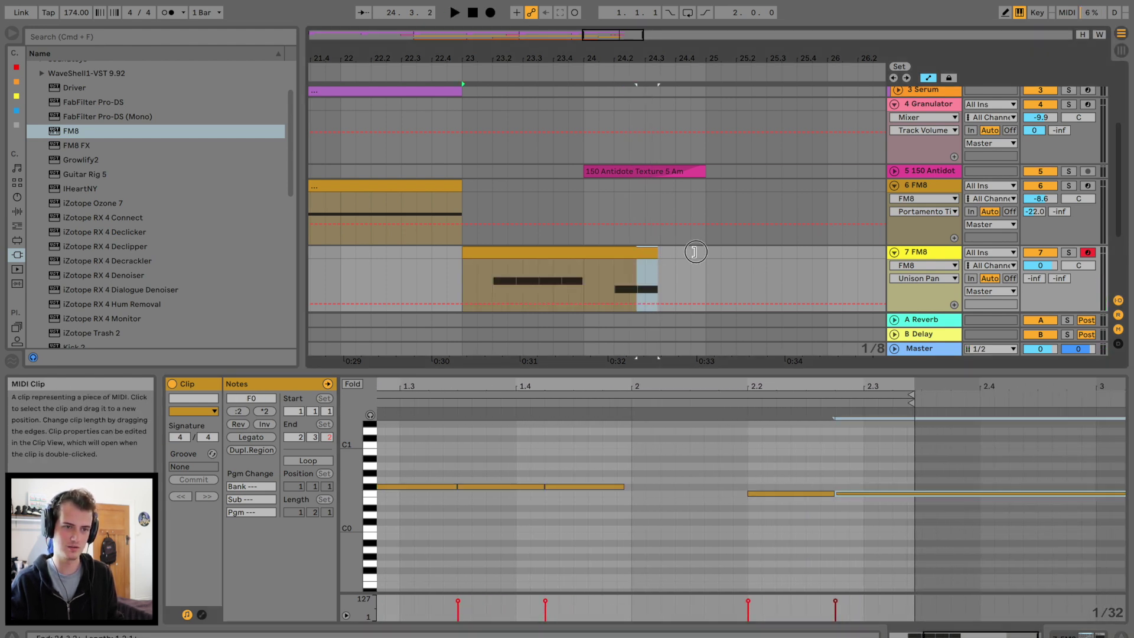
drag(657, 252, 704, 255)
click(615, 279)
key(space)
- Adjust the decay of FM8's pitch envelope to a slope of 0.949 with track 7 soloed, then check it in the mix
click(1068, 252)
key(space)
double_click(914, 252)
key(space)
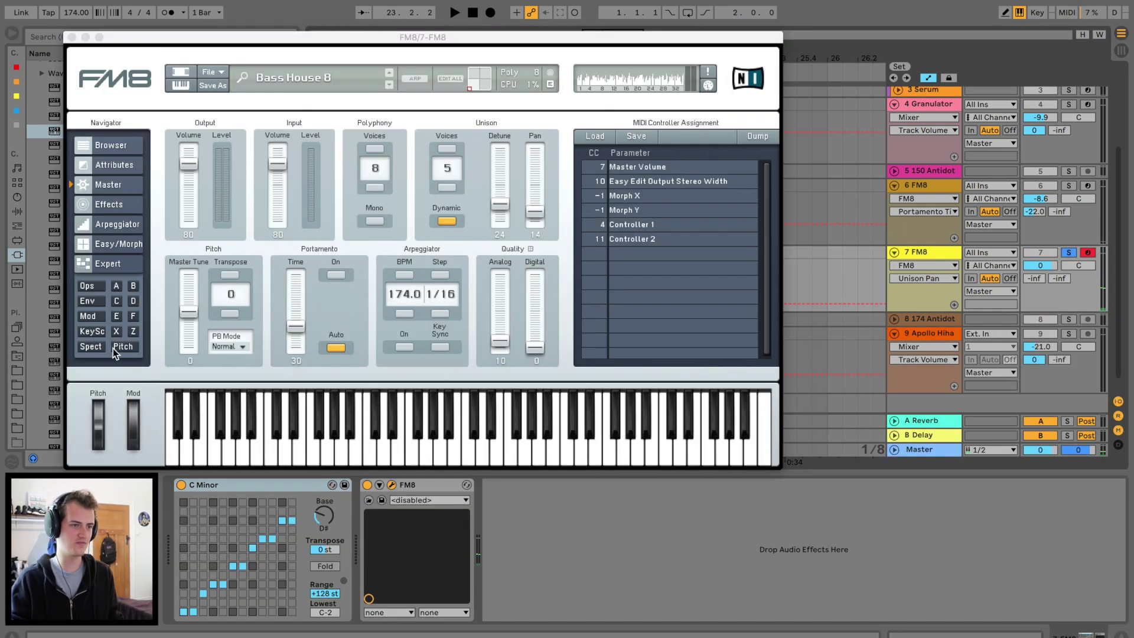
click(115, 347)
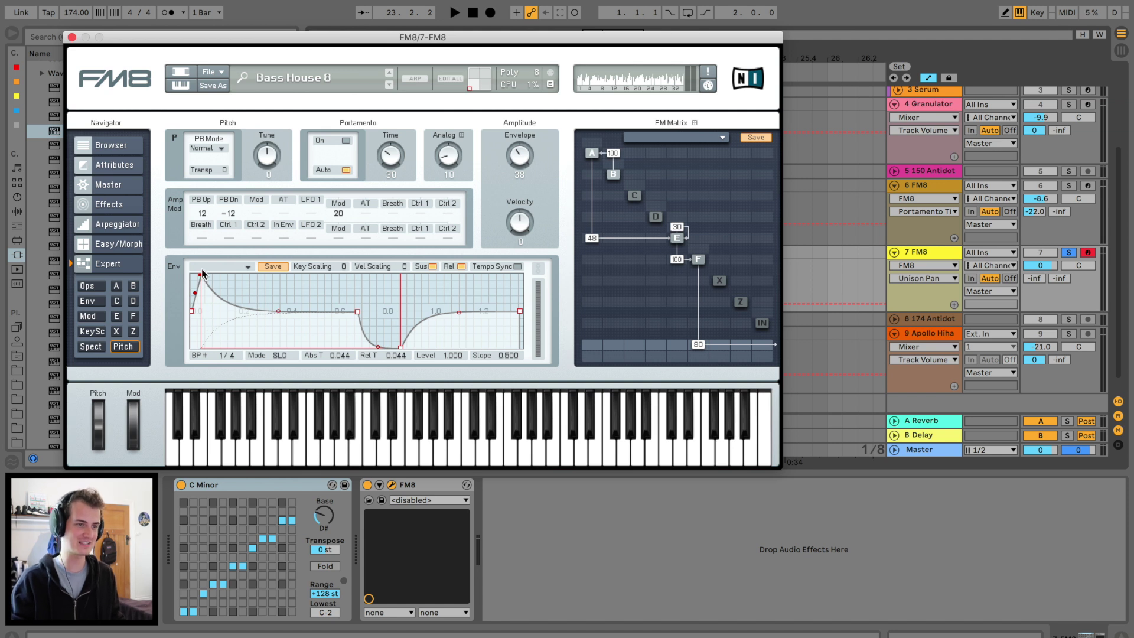
drag(279, 311, 267, 323)
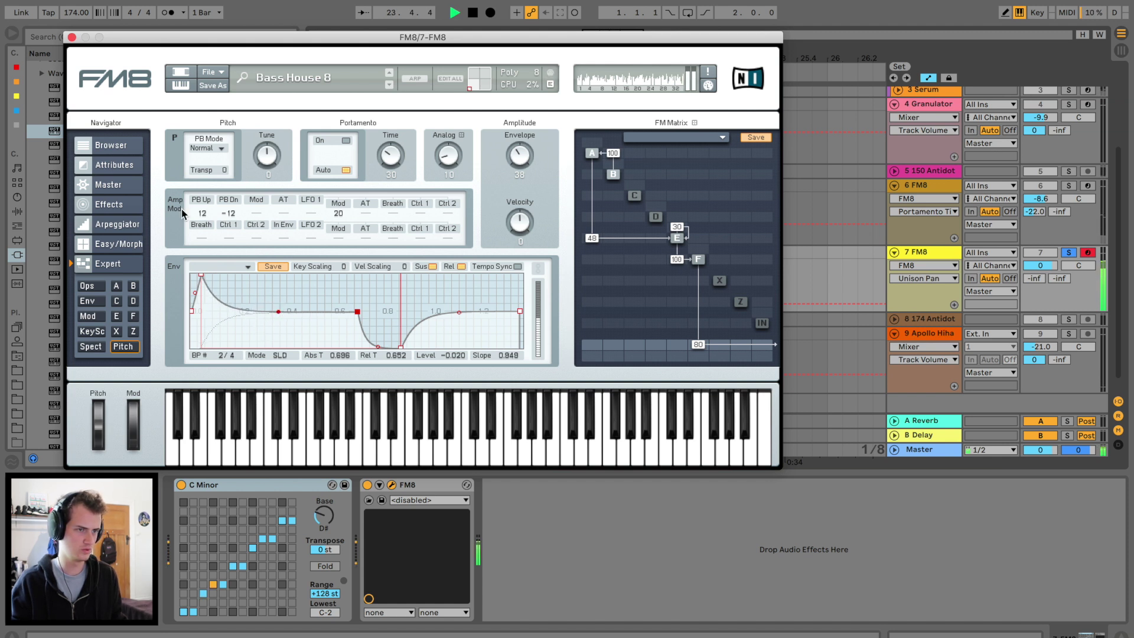
click(1060, 255)
key(space)
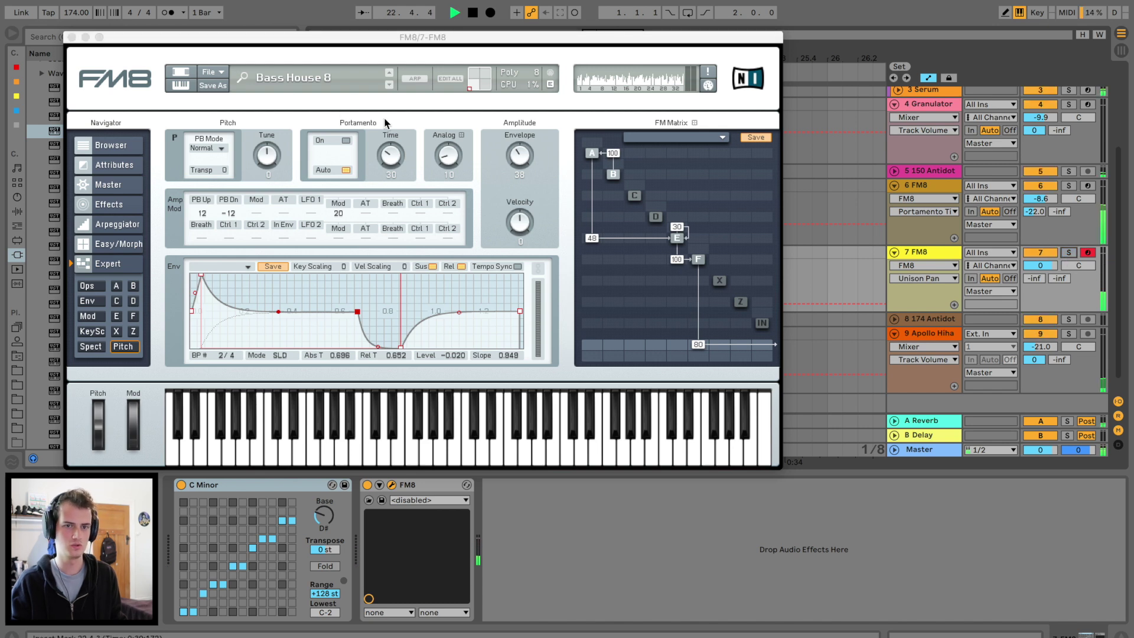
click(70, 39)
- Add an Auto Filter after FM8 on track 7, switch it to high-pass and lower its frequency to 26.0 Hz
click(17, 211)
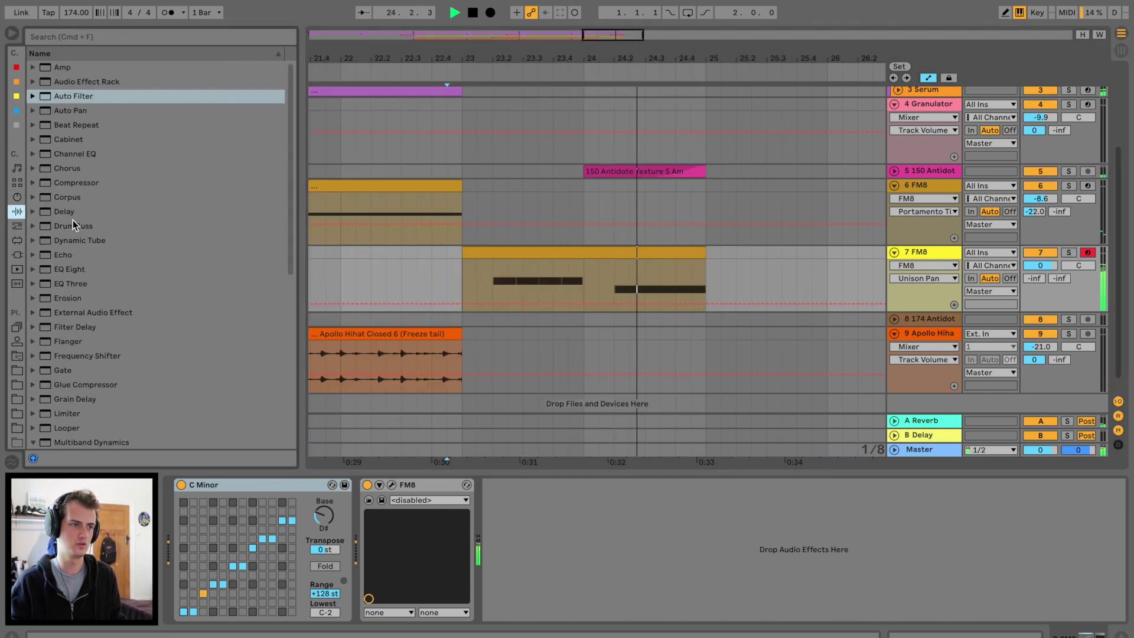
drag(97, 114, 499, 588)
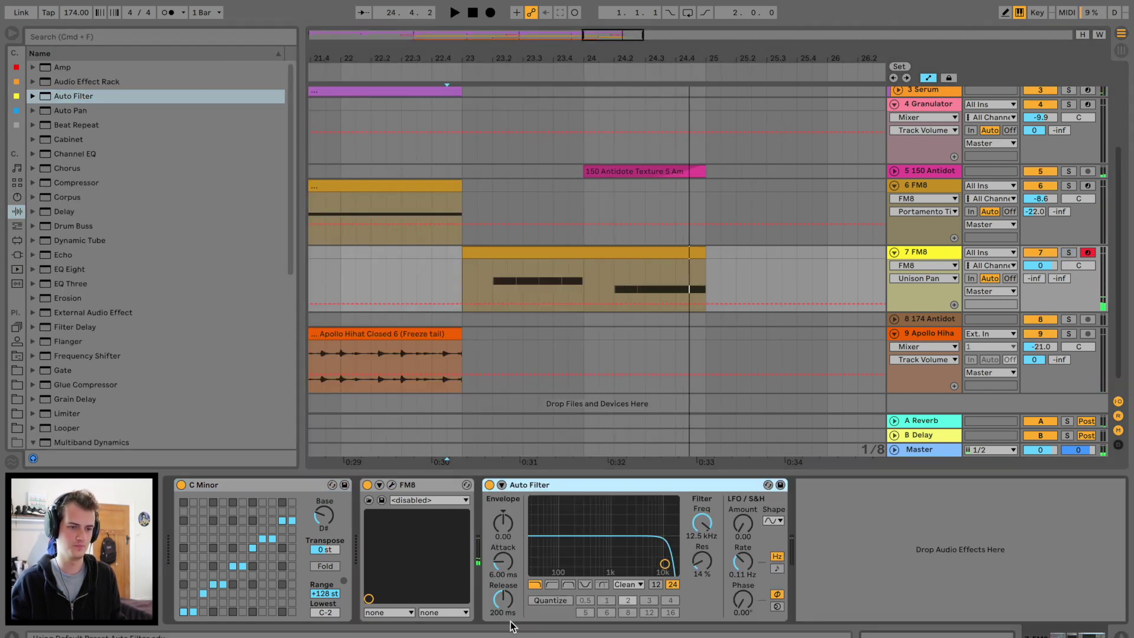
click(550, 584)
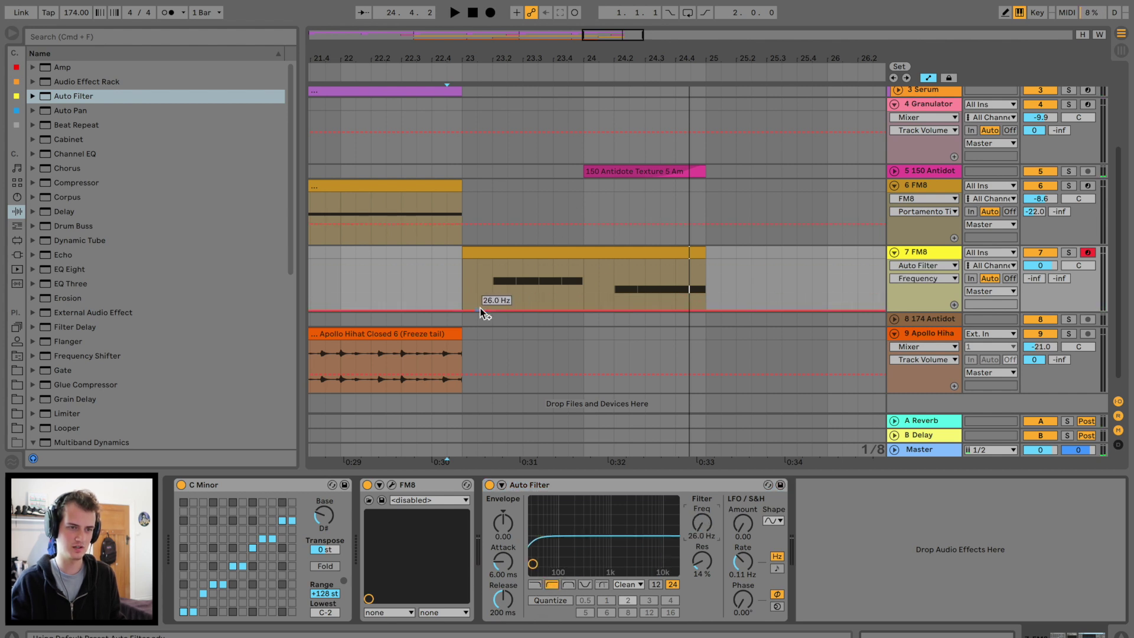
- Automate the Auto Filter frequency on track 7 to jump up just after bar 23 and fall again by bar 25
click(487, 288)
drag(485, 312, 485, 282)
key(space)
drag(707, 282, 697, 308)
- Trim the end of the 2 Serum clip back to 23.1.3 and stop playback
scroll(570, 225, up, 3)
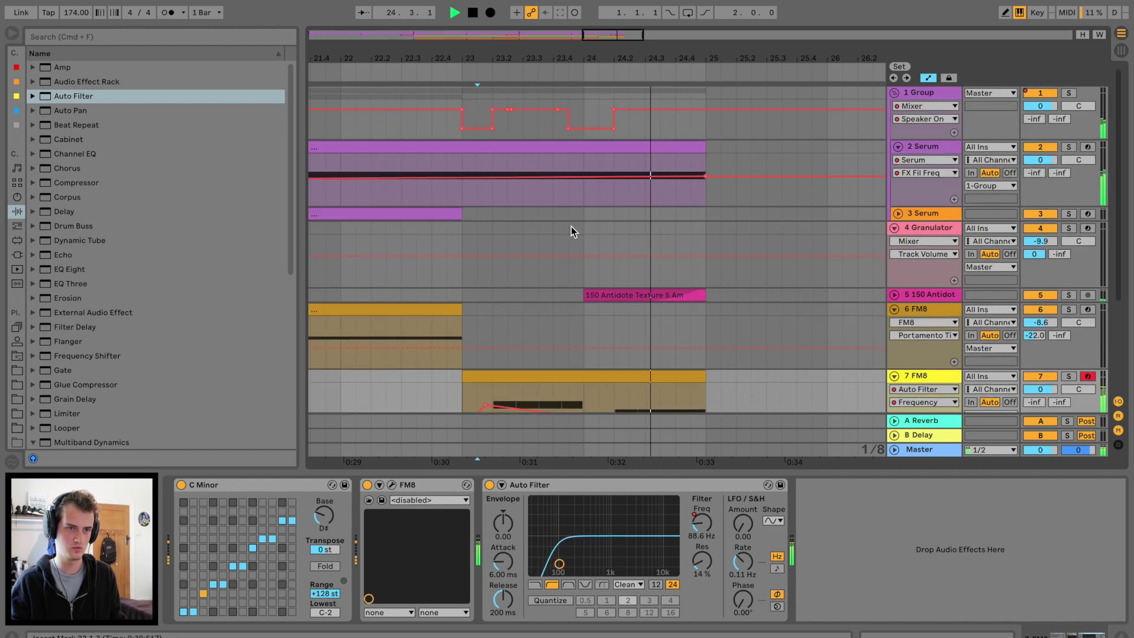
click(484, 166)
key(space)
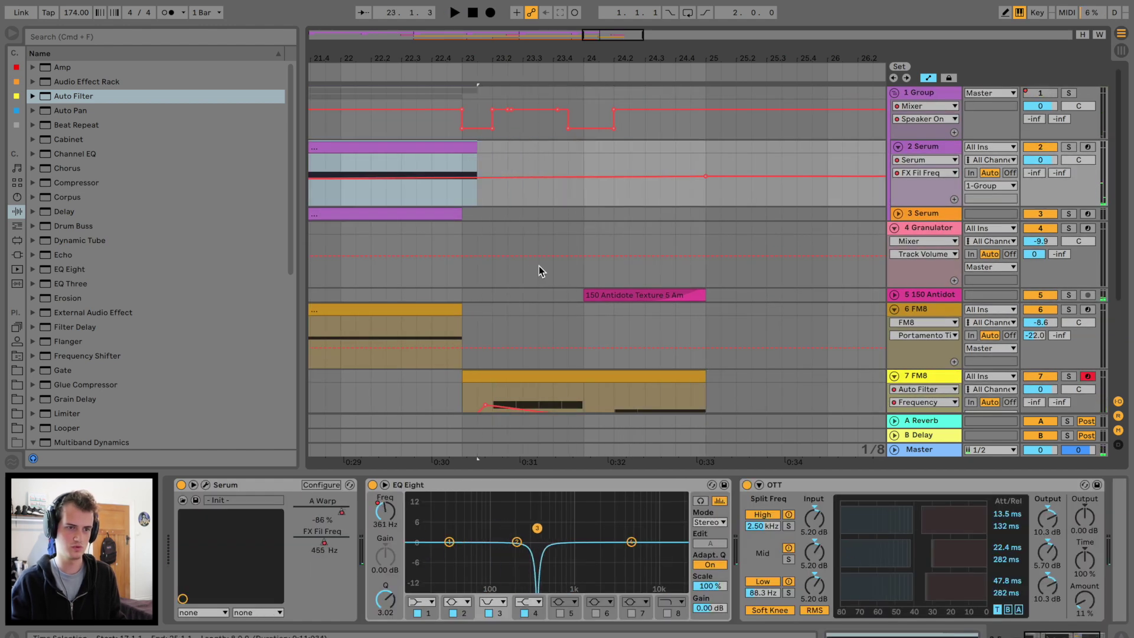
- Show the track 7 FM8 clip's MIDI Ctrl pitch bend envelope and raise it in the second bar, starting at beat 2.3
scroll(539, 271, down, 3)
click(532, 328)
click(201, 614)
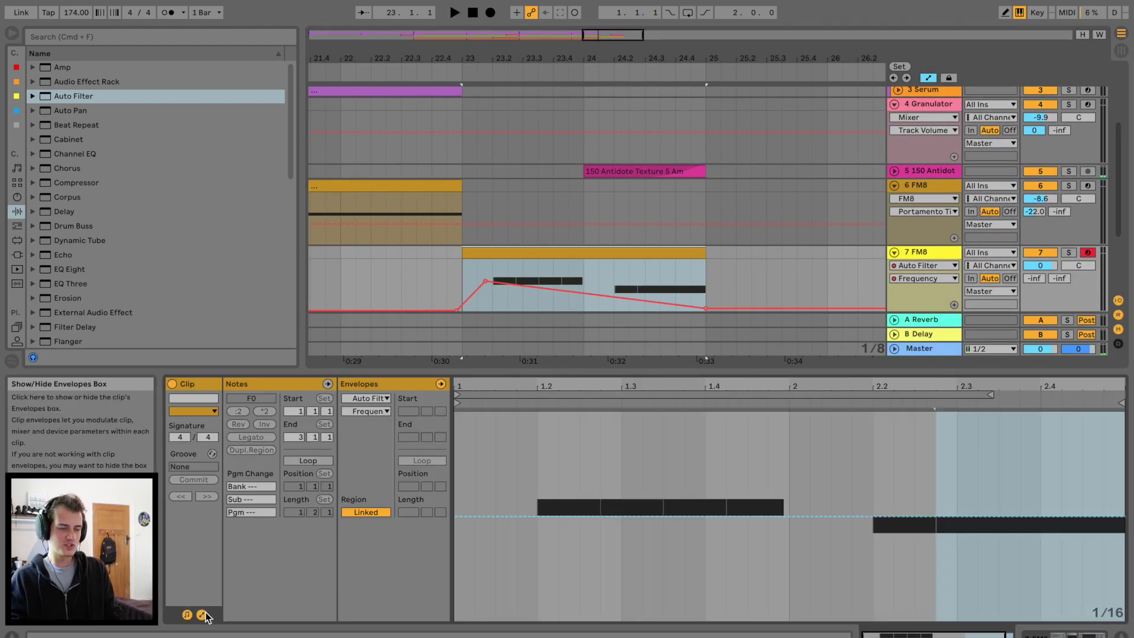
click(378, 398)
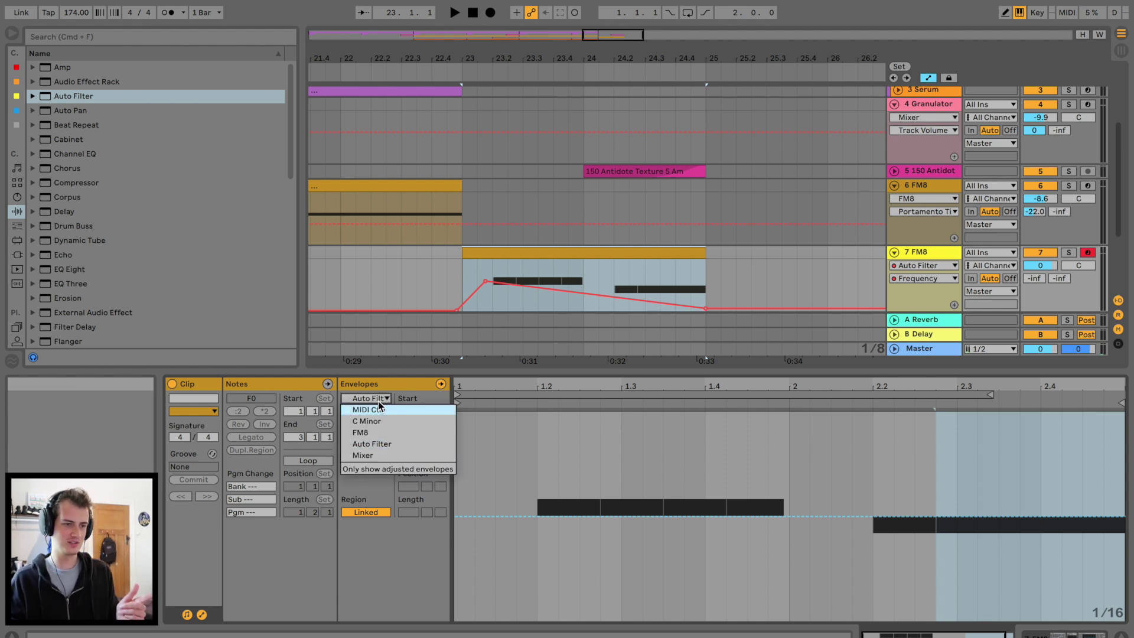
click(378, 409)
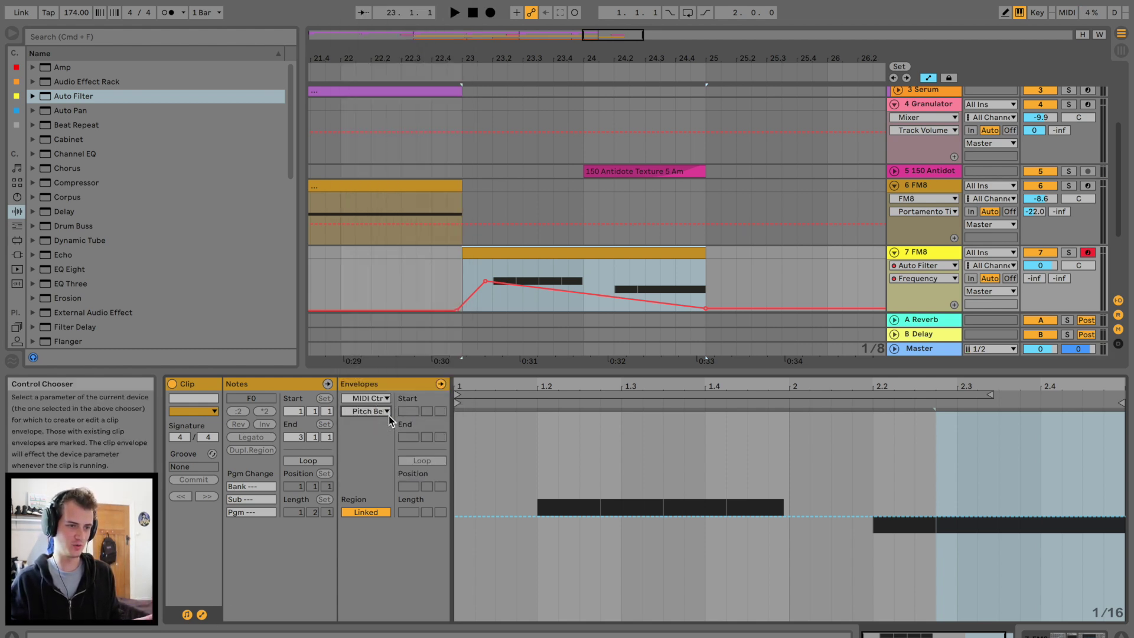
click(956, 516)
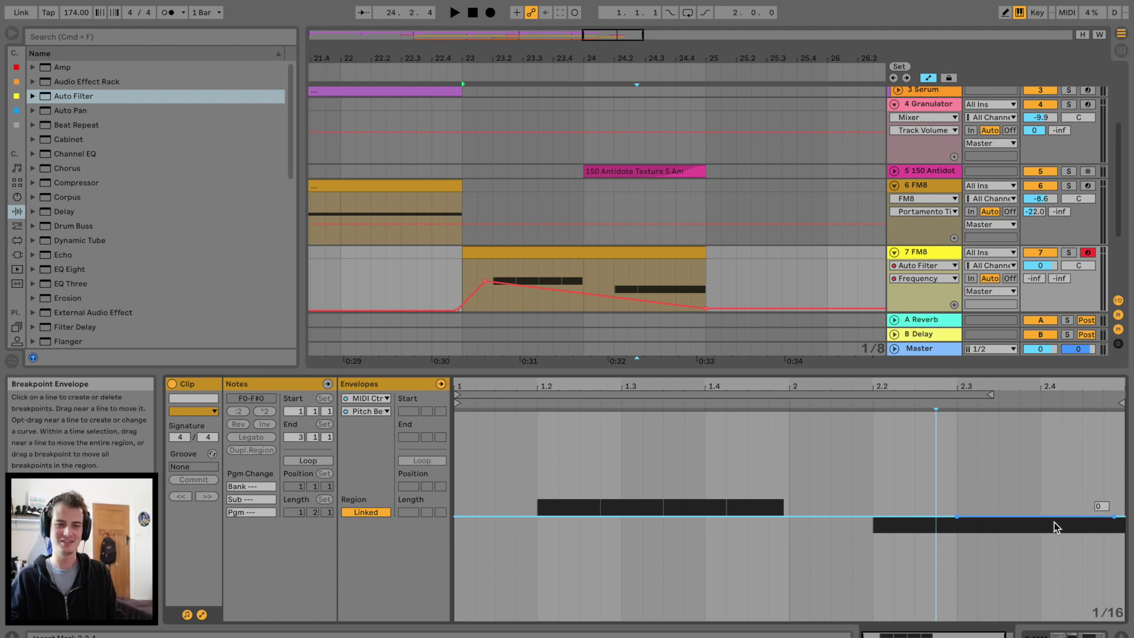
drag(1055, 517, 1019, 413)
key(space)
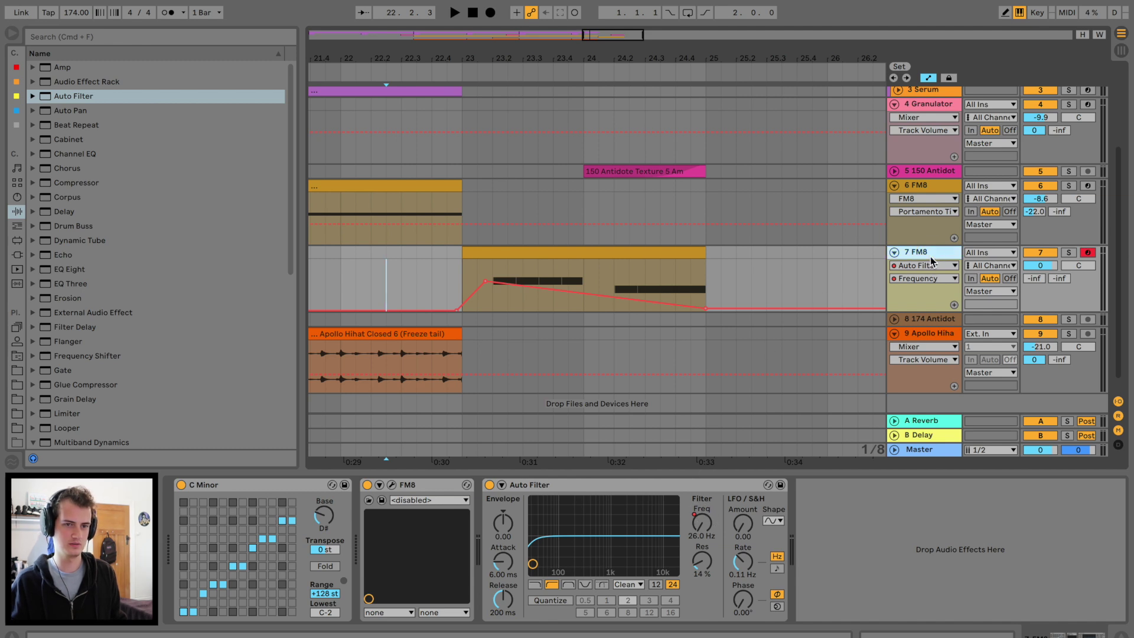
- Add a second FM8 track with a copy of the track 7 clip and group both FM8 tracks together
key(super+shift+t)
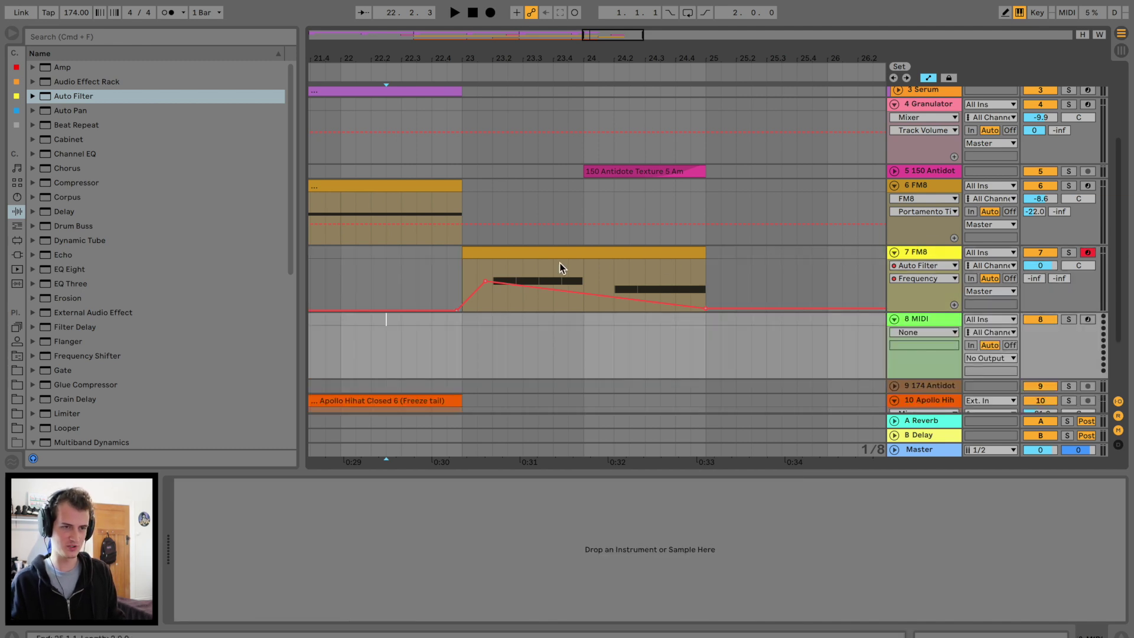
click(17, 255)
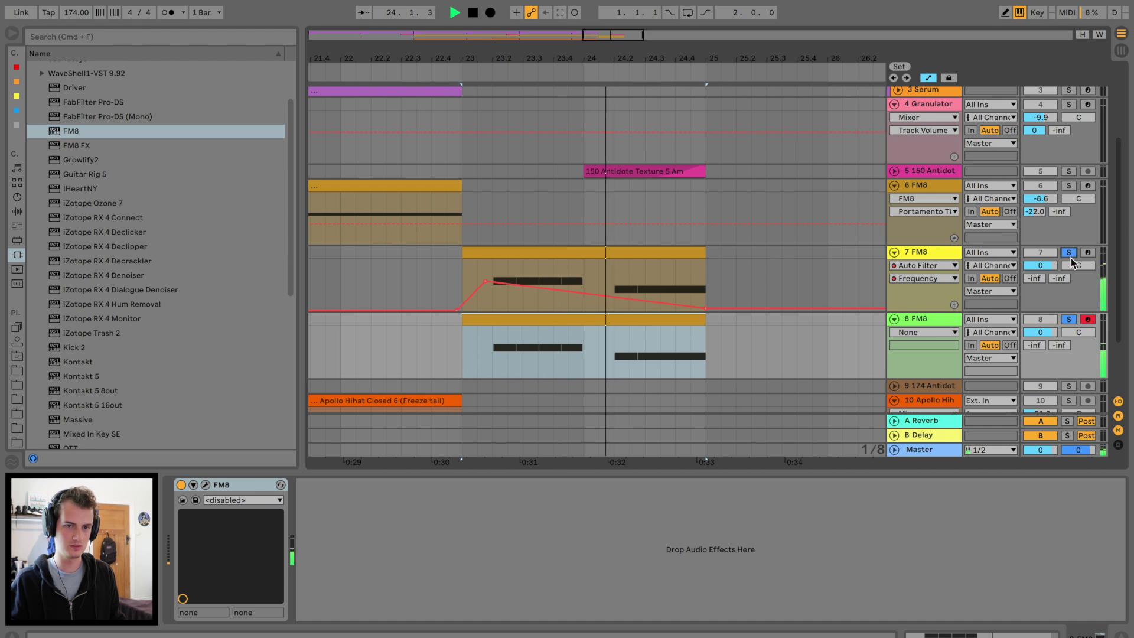
shift+click(959, 320)
key(super+g)
key(space)
scroll(95, 362, down, 10)
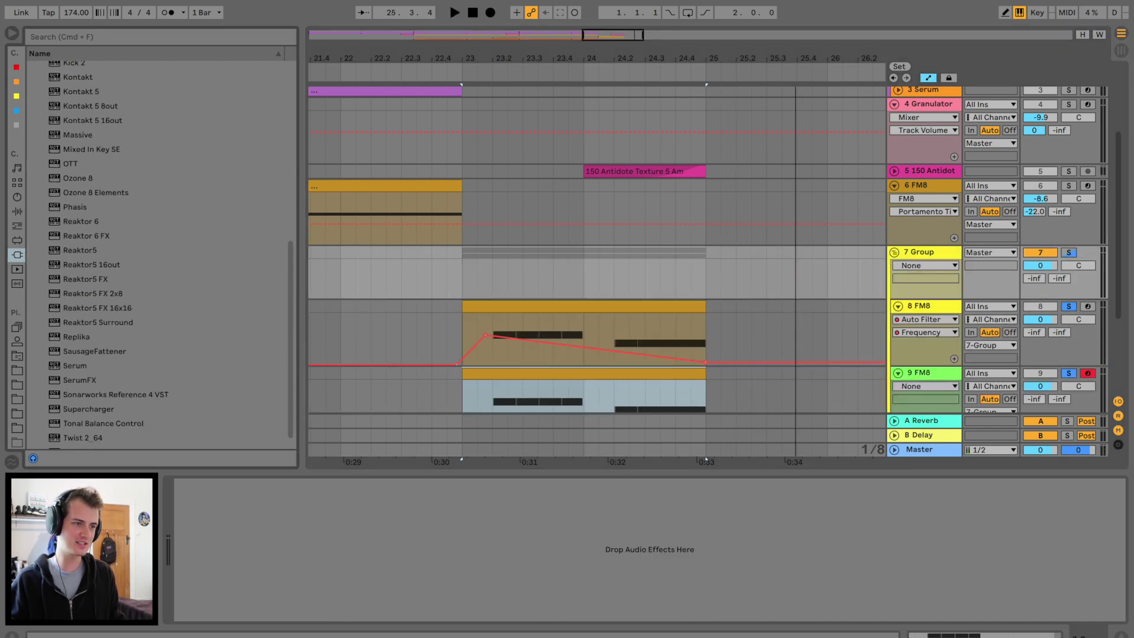
- Add the Glue Compressor preset Bass - Punch to the new FM8 group and play it from bar 23
click(17, 212)
click(33, 384)
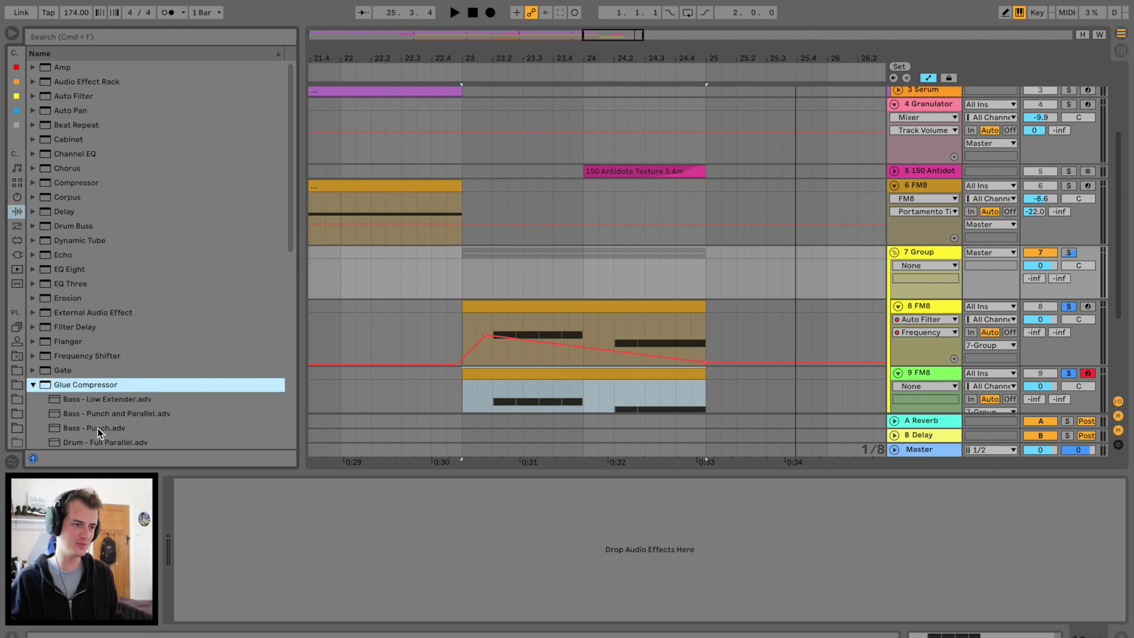
drag(98, 425, 529, 275)
click(461, 276)
key(space)
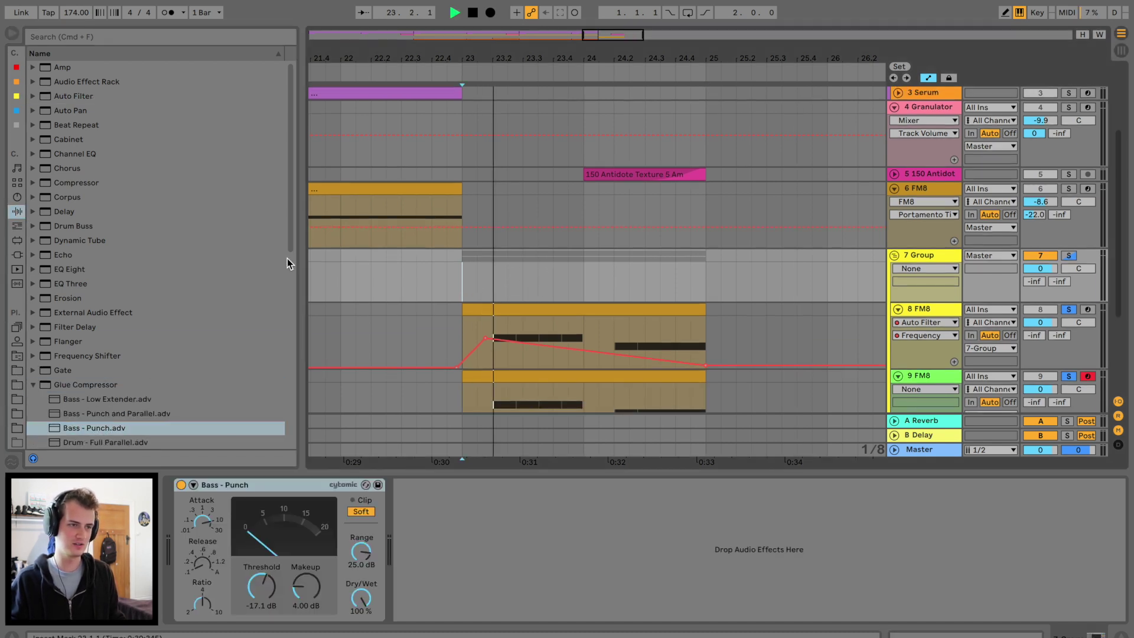
- Add an EQ Eight after the Auto Filter on track 8 and make band 1 a low cut at 150 Hz
drag(65, 270, 532, 358)
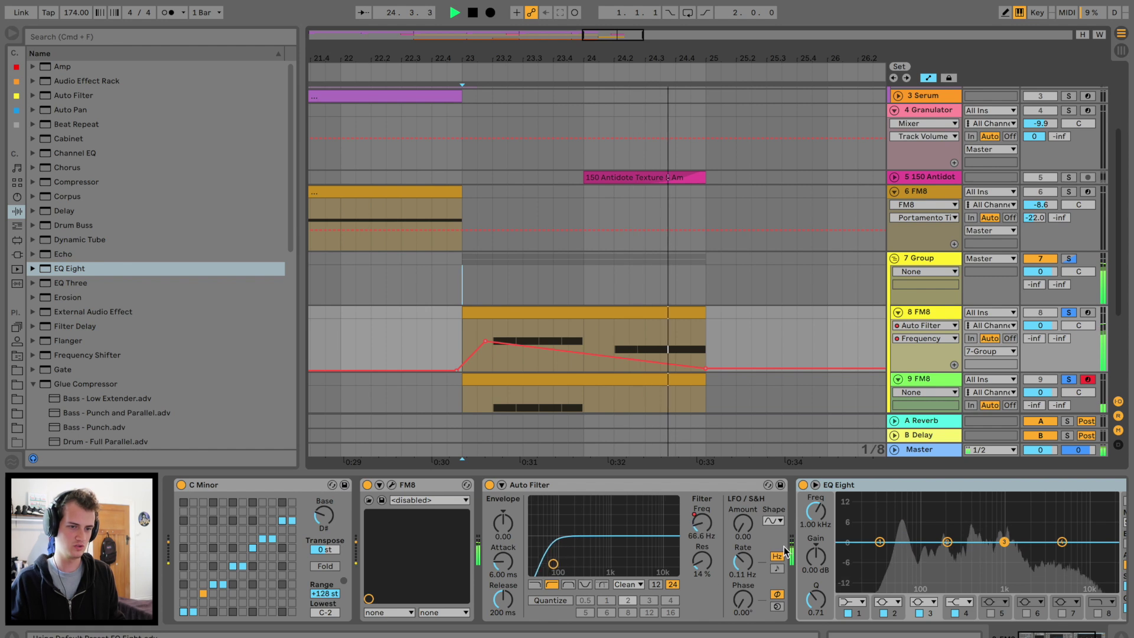
click(854, 602)
click(850, 625)
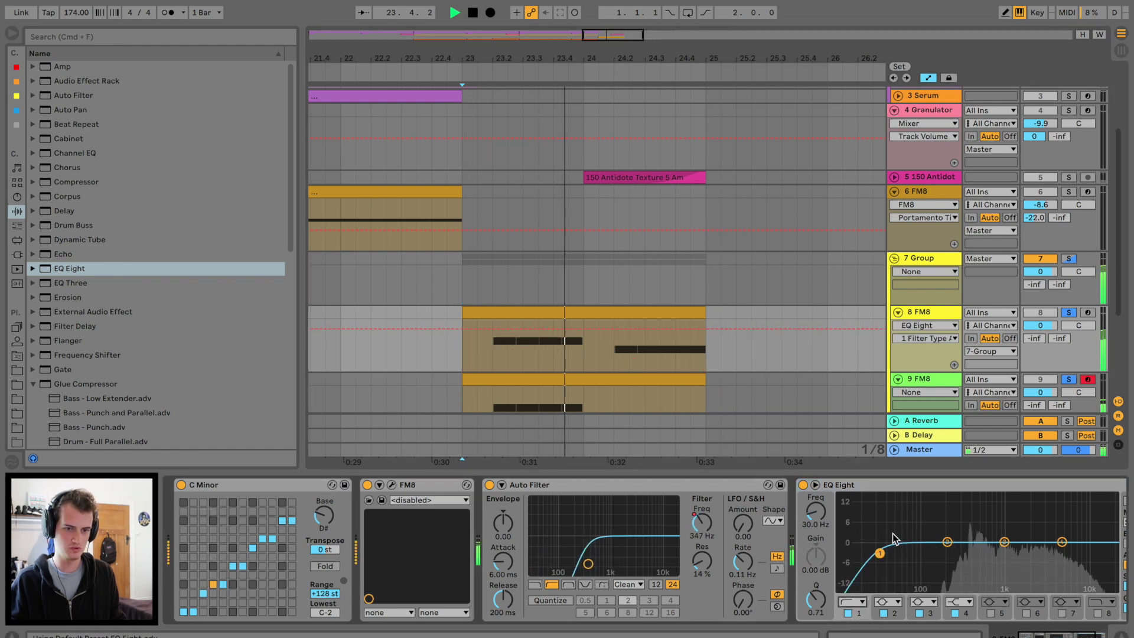
drag(881, 553, 936, 553)
key(space)
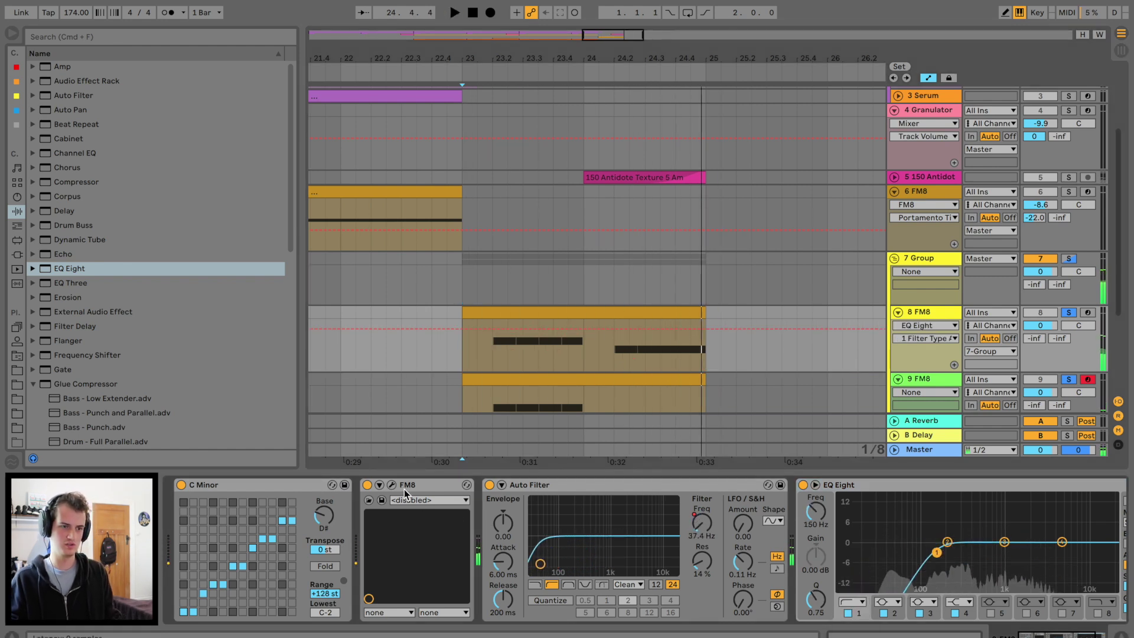
- Automate the output level of operator A in track 8's FM8 to rise from just after 24.2 to 24.4
click(392, 485)
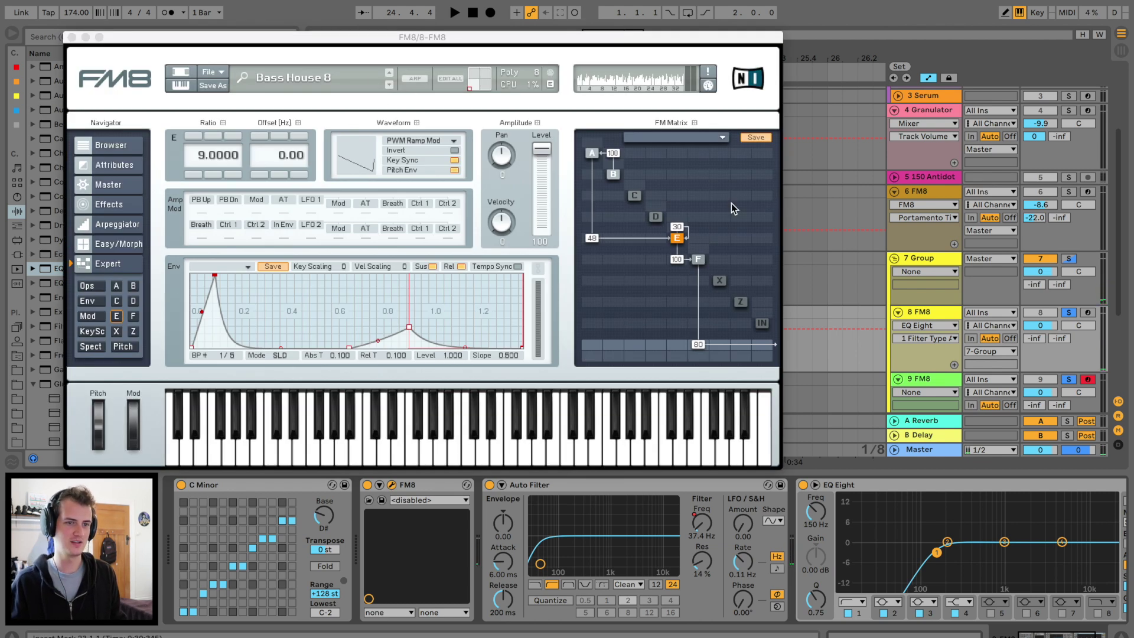
click(588, 239)
click(592, 153)
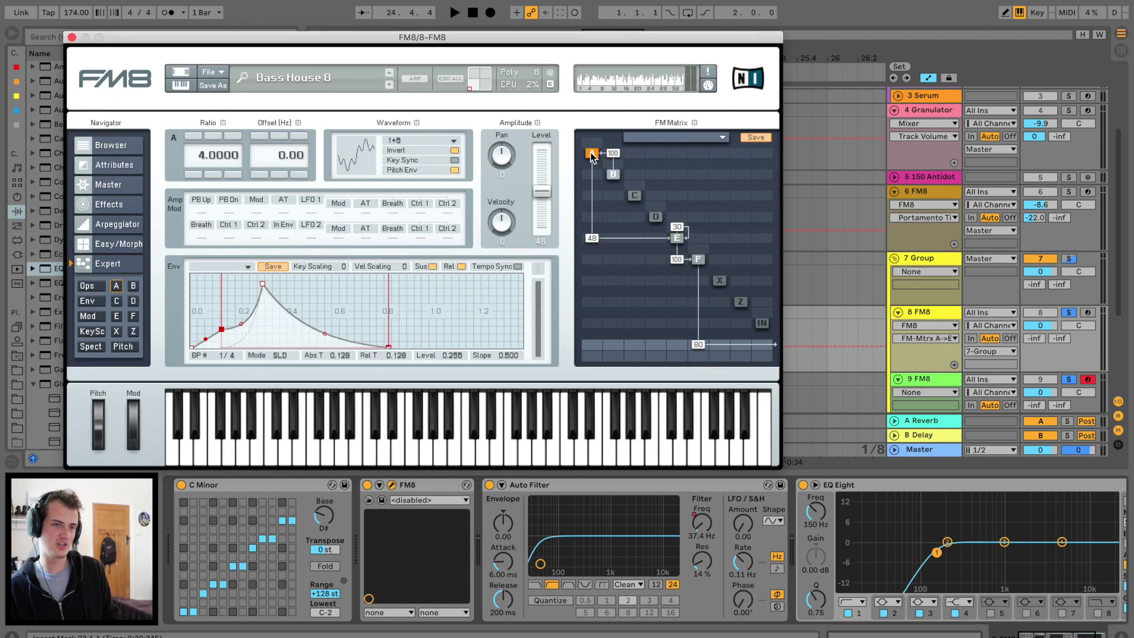
drag(570, 44, 177, 64)
click(493, 345)
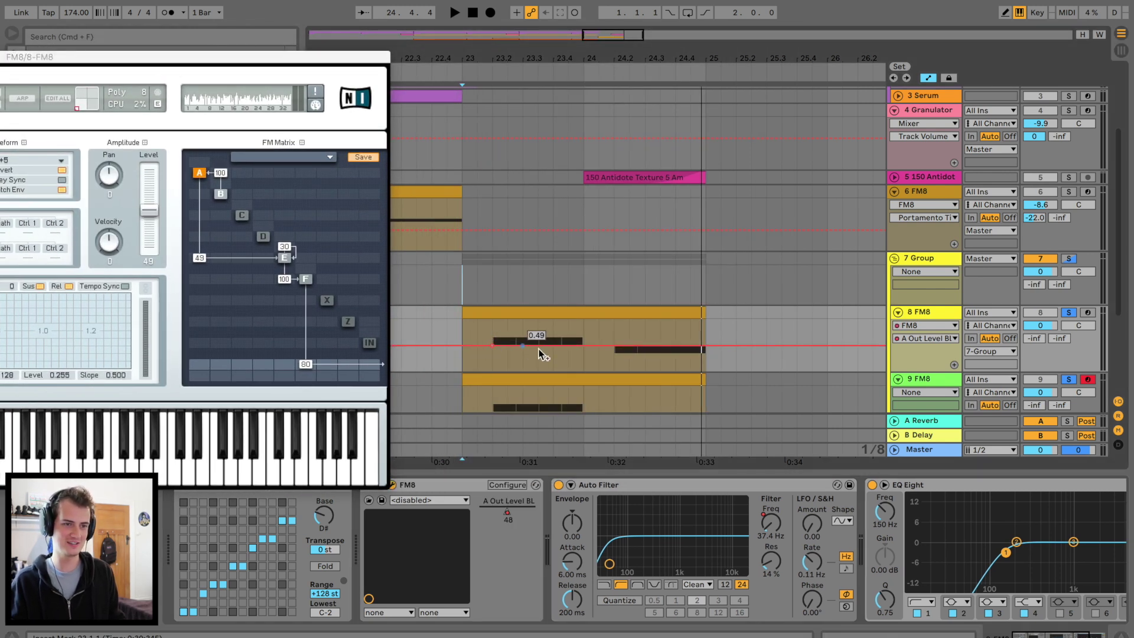
drag(606, 346, 675, 324)
key(space)
key(space)
key(space)
scroll(583, 327, up, 1)
click(583, 332)
scroll(584, 332, down, 1)
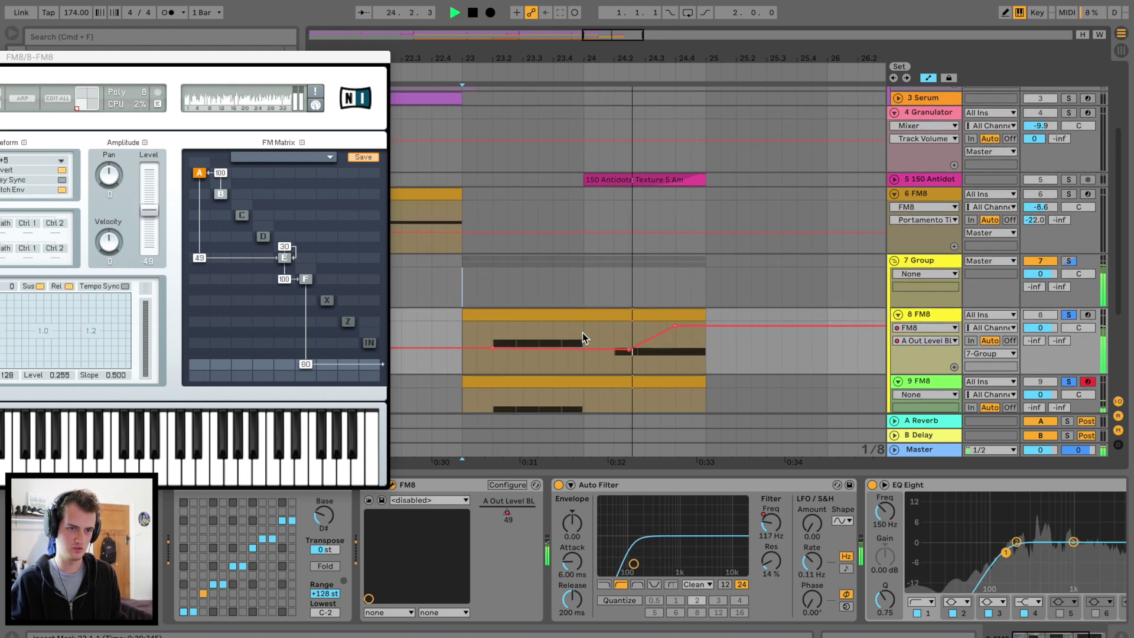
- Shape operator A's output level automation to peak around 24.3 to 24.4 and fall back before bar 25
key(space)
drag(691, 326, 659, 322)
scroll(660, 322, up, 1)
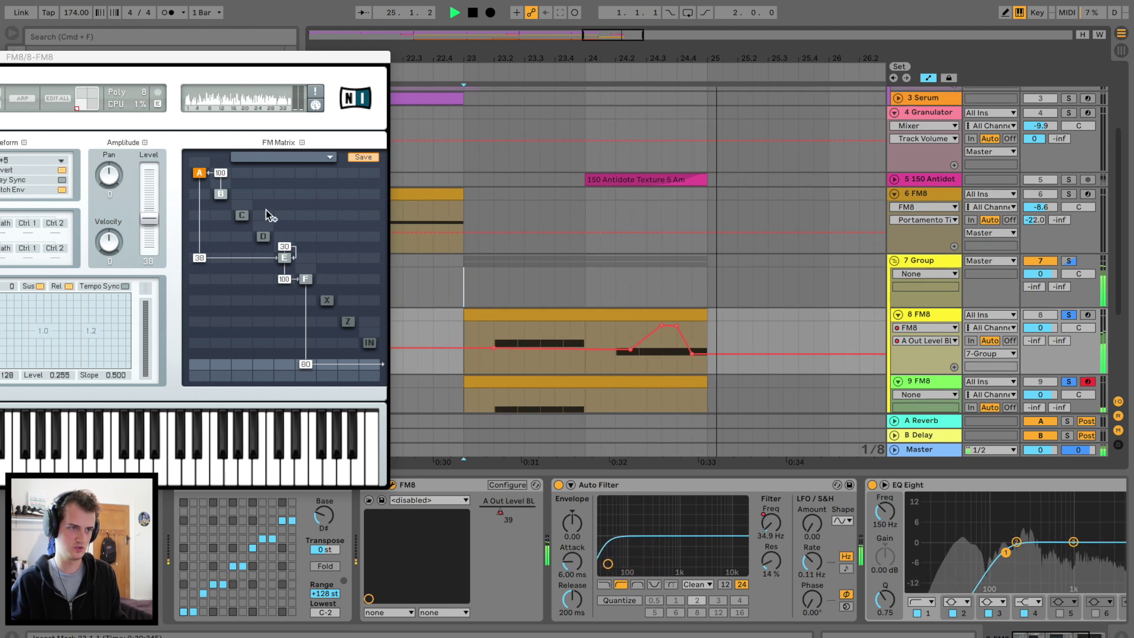
key(space)
- Automate the output level of operator E in track 8's FM8 to dip to about 0.31 just before 24.4
click(284, 279)
click(283, 259)
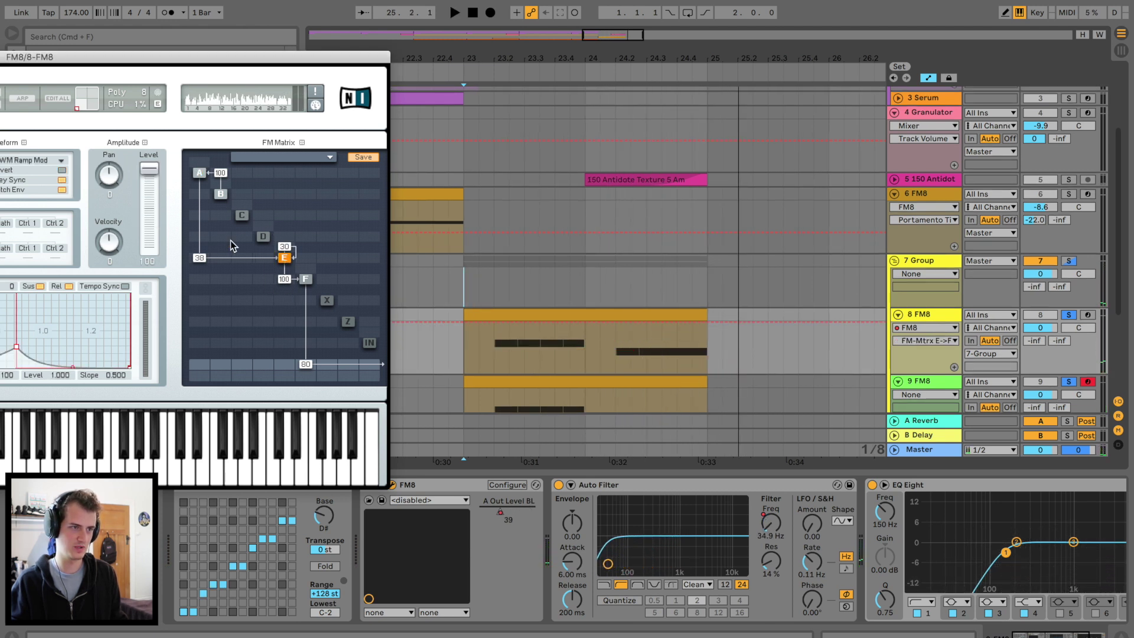
click(607, 325)
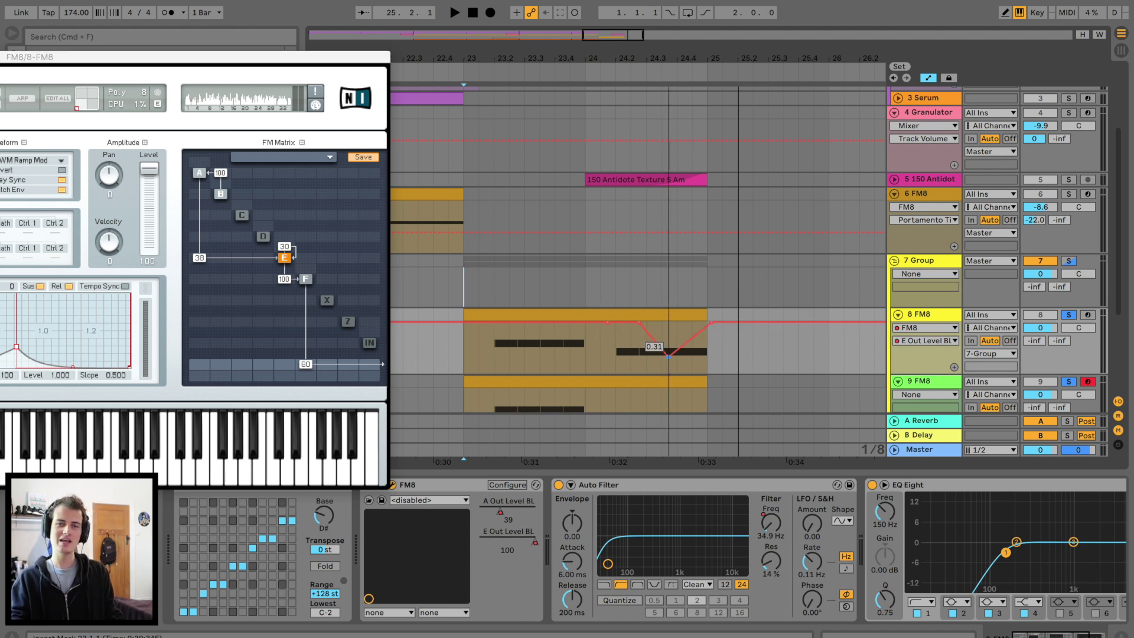
click(615, 358)
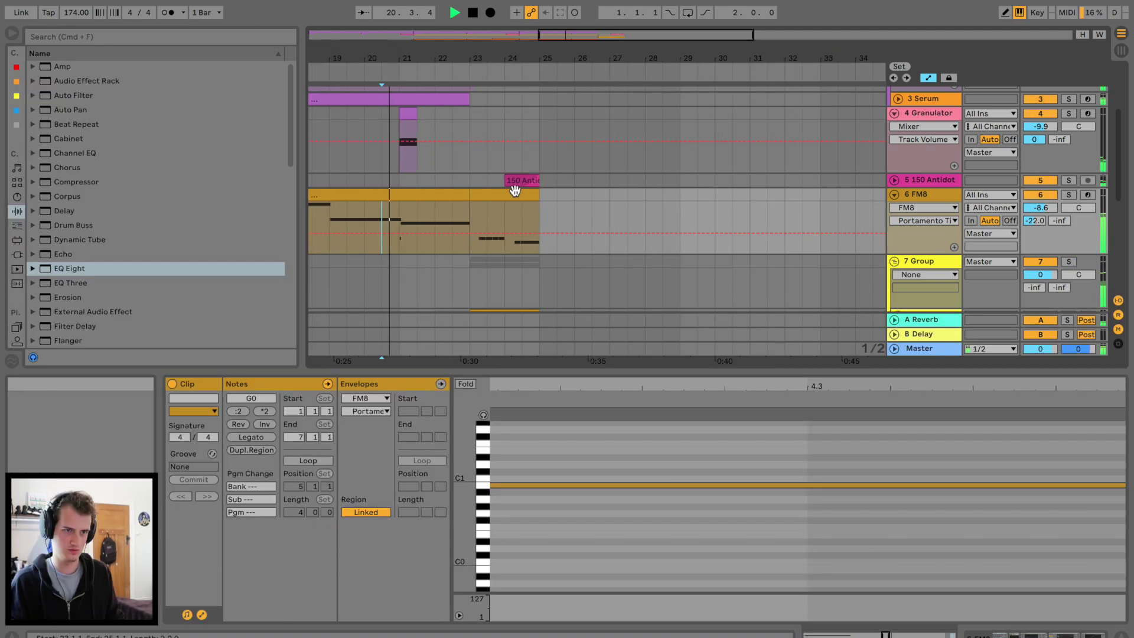
- Trim the end of the track 6 FM8 clip in bars 23 to 25 back to 24.3 and stop playback
click(530, 193)
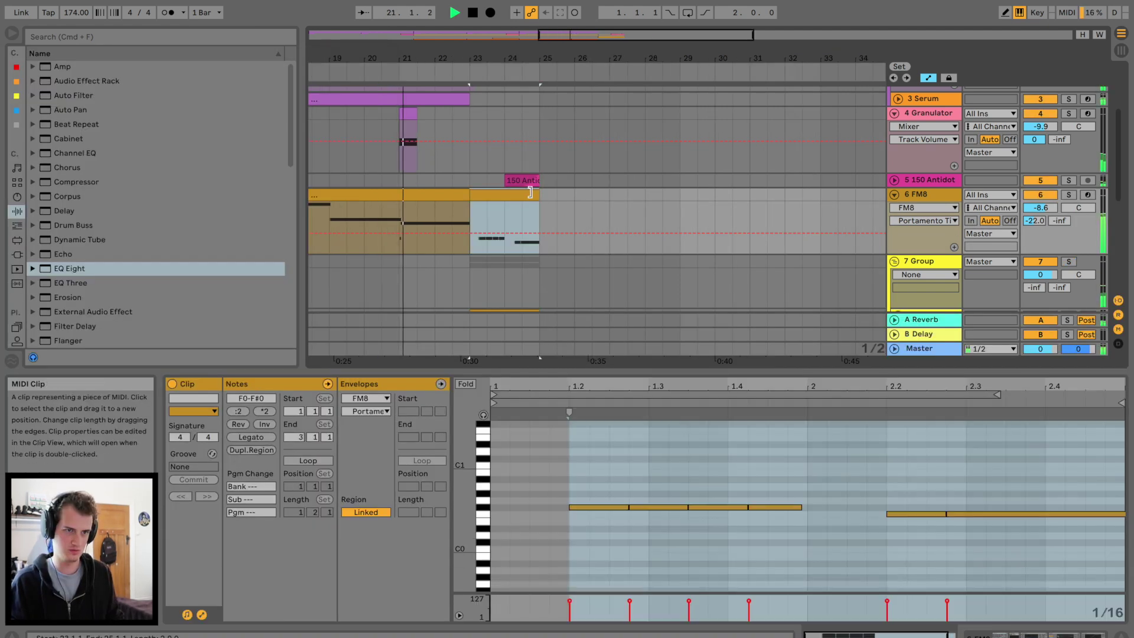
drag(567, 372, 597, 559)
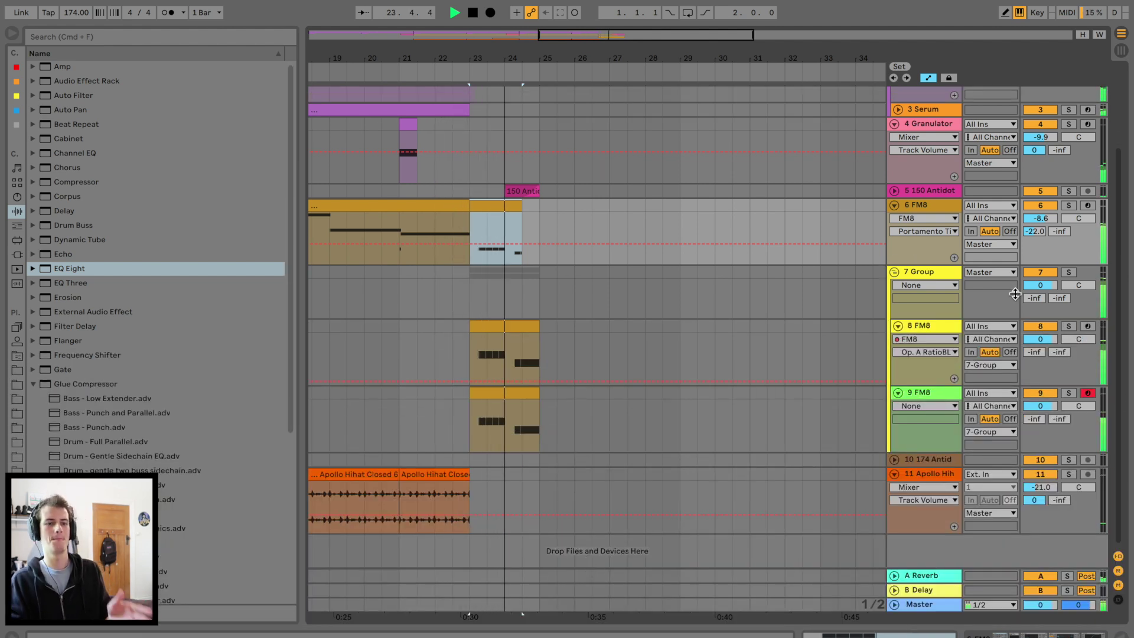
drag(507, 57, 506, 118)
key(space)
click(363, 304)
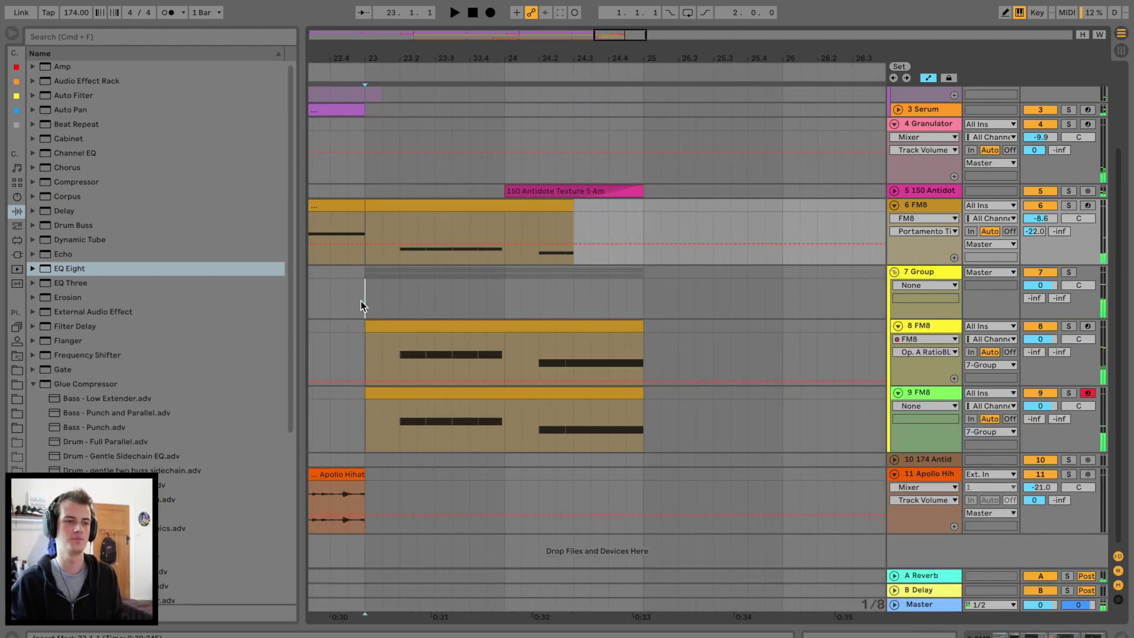
- Fold the 6 FM8 track and 7 Group in the arrangement
drag(515, 57, 515, 5)
scroll(590, 260, up, 4)
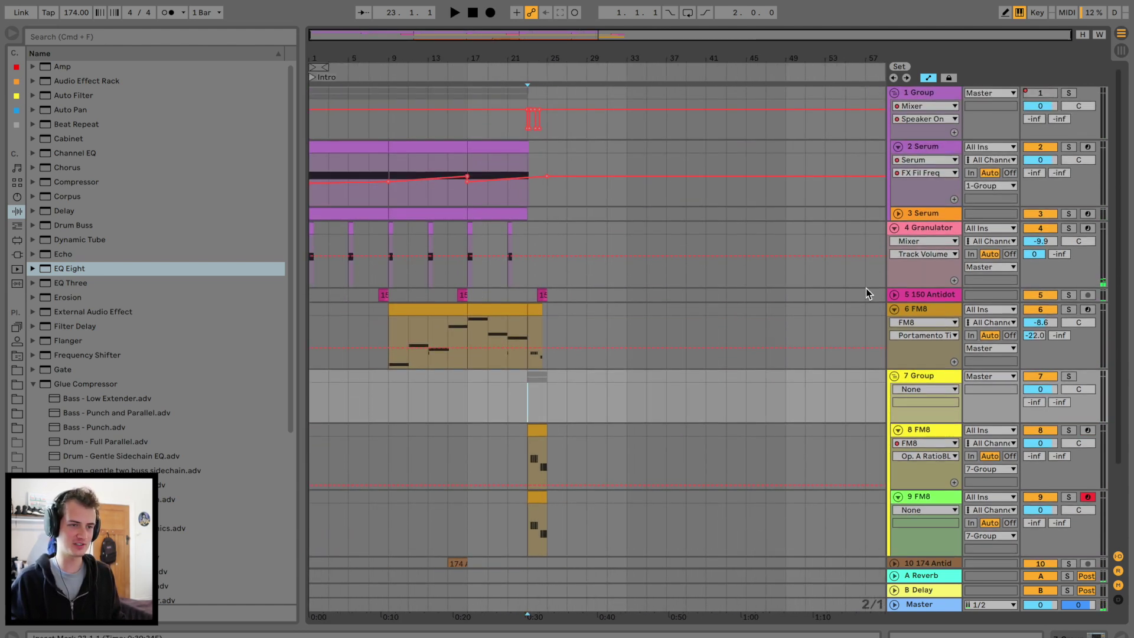
click(896, 308)
click(894, 324)
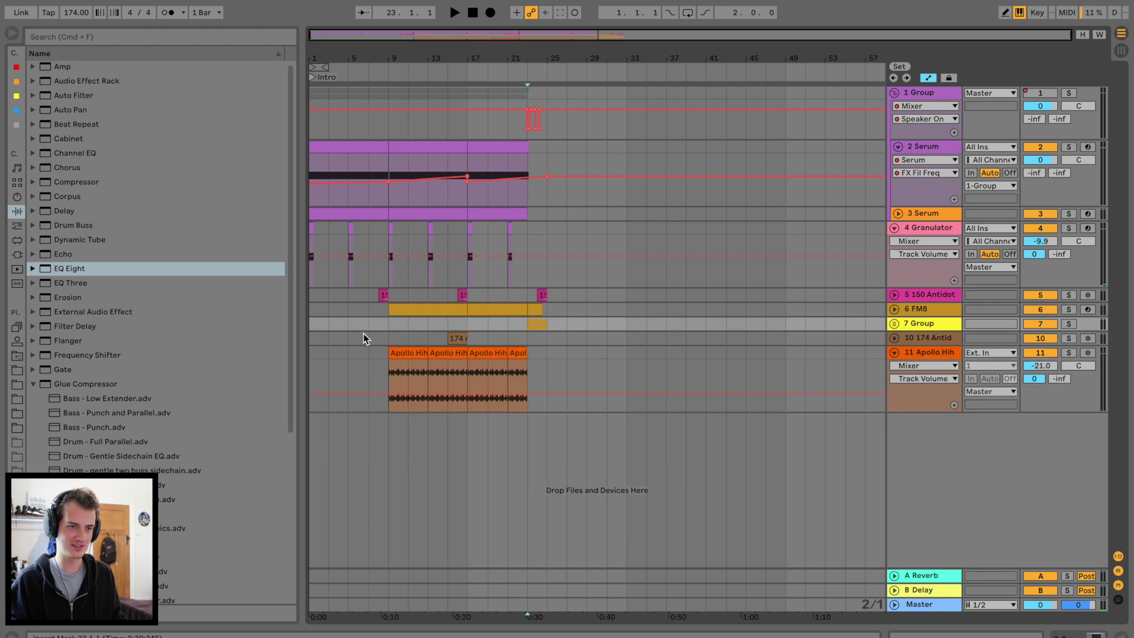
- Play the intro from bar 9 to check the arrangement
click(378, 337)
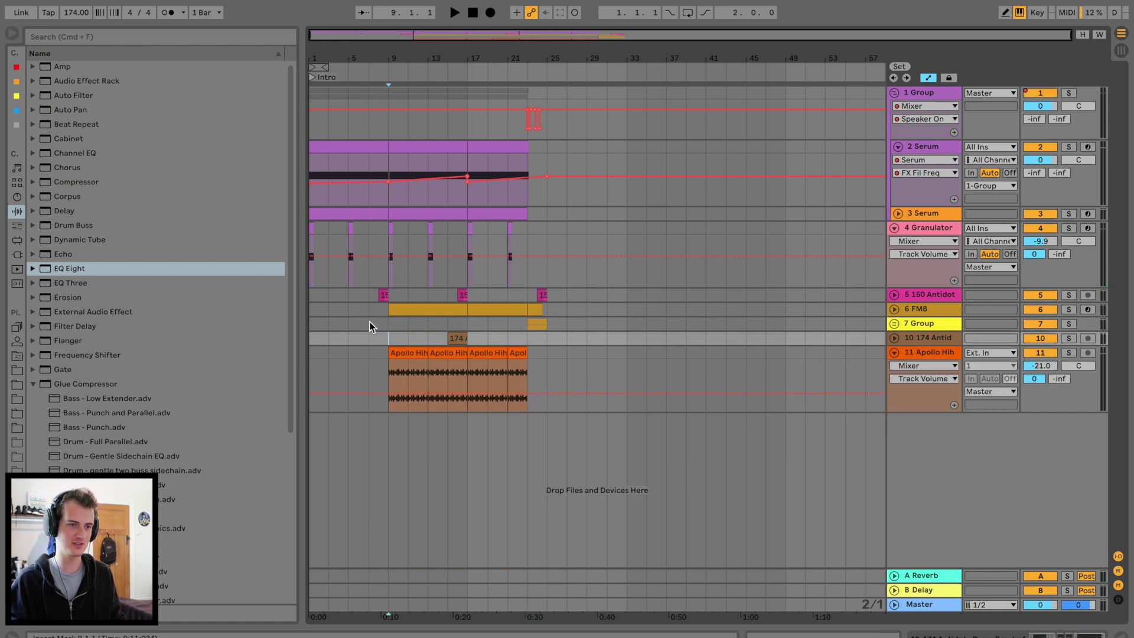
click(410, 149)
key(space)
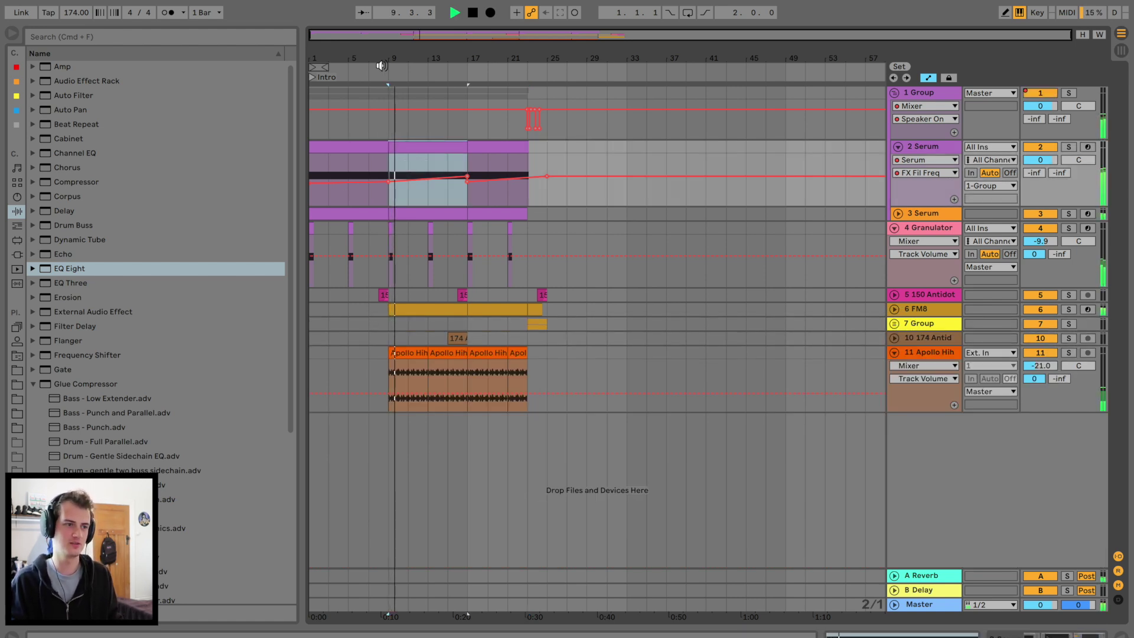
key(plus)
drag(395, 59, 396, 76)
scroll(671, 306, left, 5)
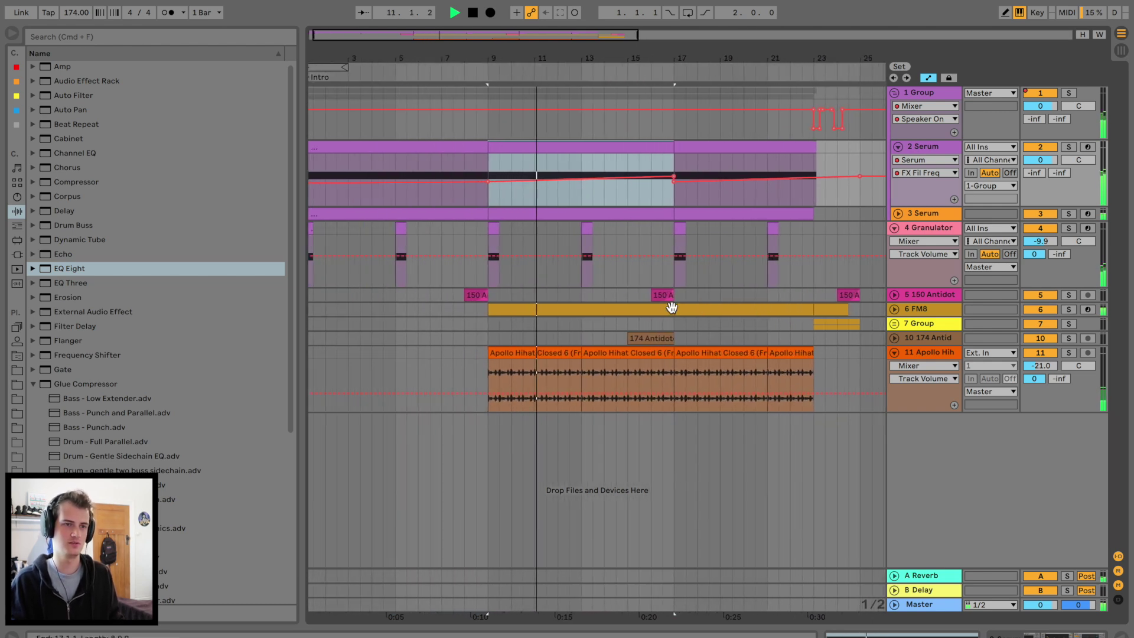
- Fold 1 Group and insert a new audio track below the Apollo hi-hat track
click(894, 93)
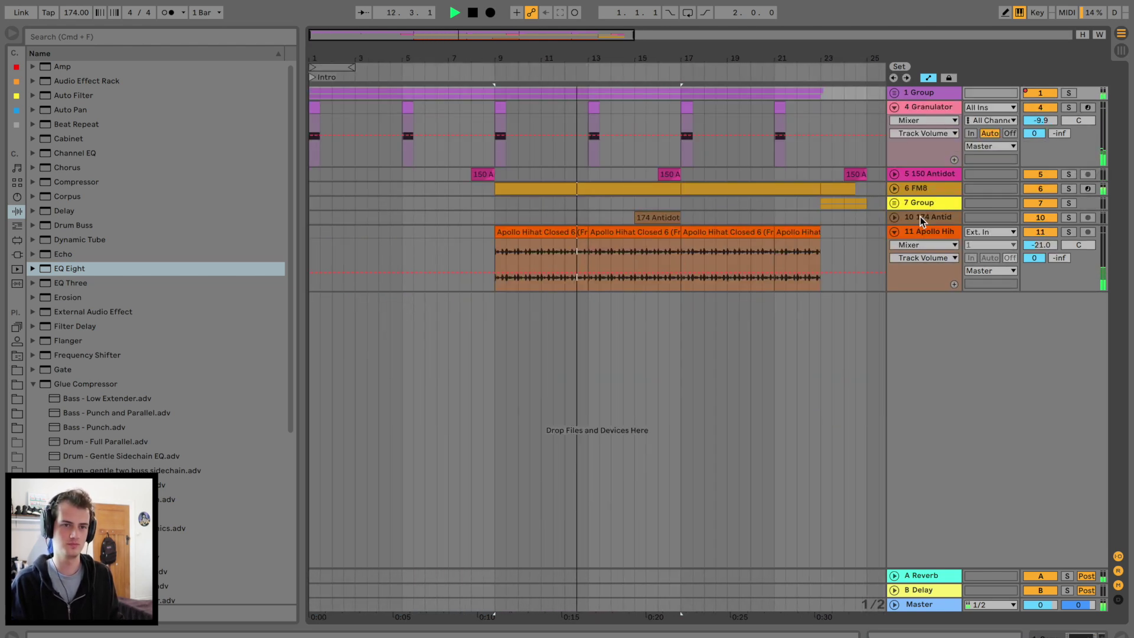
click(918, 233)
key(super+t)
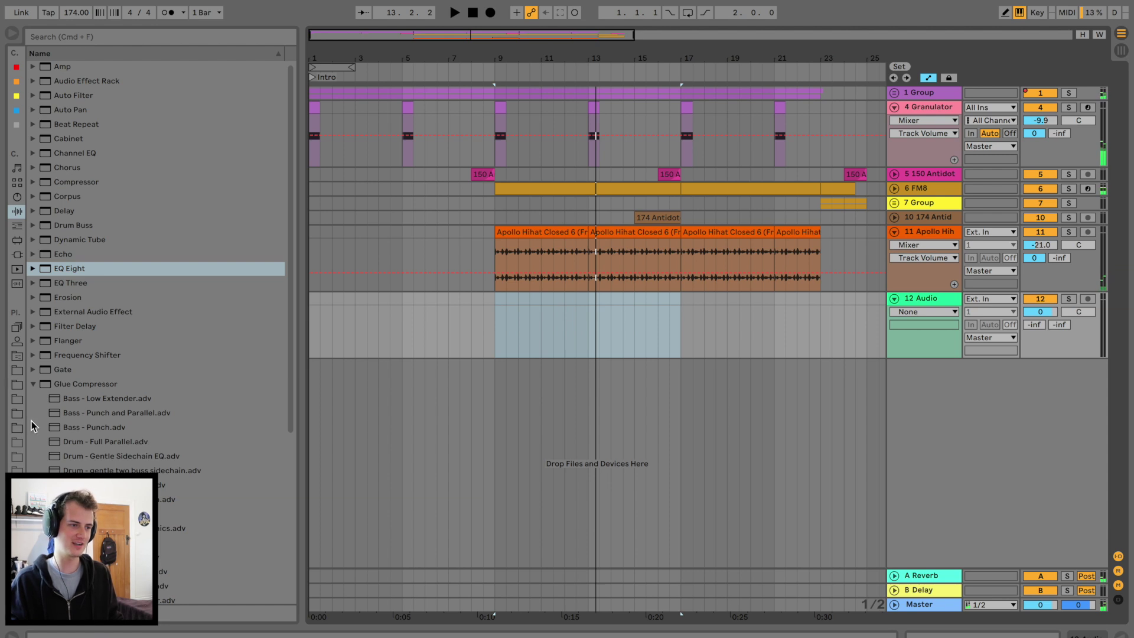
- Find Apollo 808 8 F#.wav in the 808s folder of Antidote Audio - Apollo and place it on track 12 at bar 5
click(15, 370)
click(100, 288)
click(42, 167)
click(43, 143)
click(114, 270)
click(147, 255)
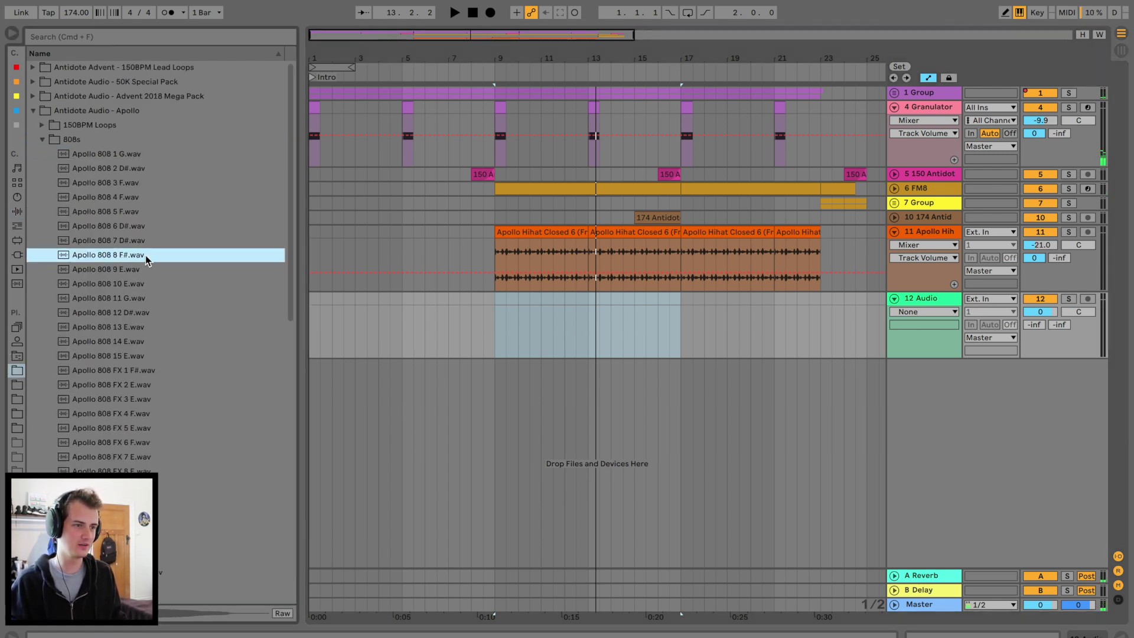
drag(133, 254, 404, 322)
- Turn off warping for the Apollo 808 clip and transpose it up to 35 st, checking it by ear
double_click(446, 296)
key(space)
click(324, 499)
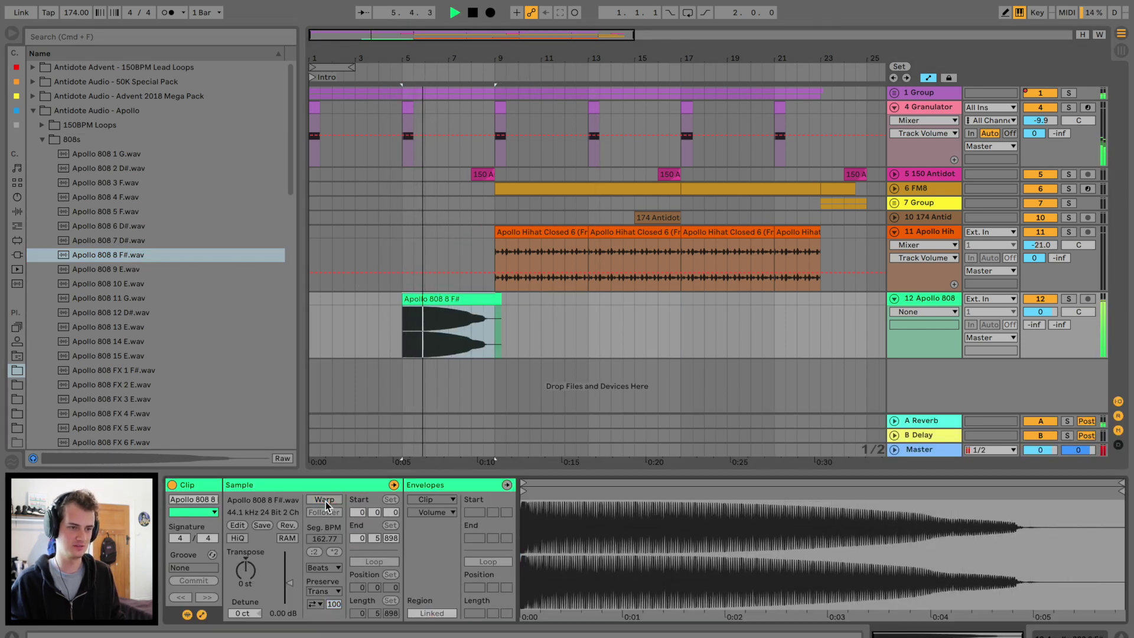
drag(245, 569, 246, 526)
key(space)
key(space)
key(space)
key(space)
key(space)
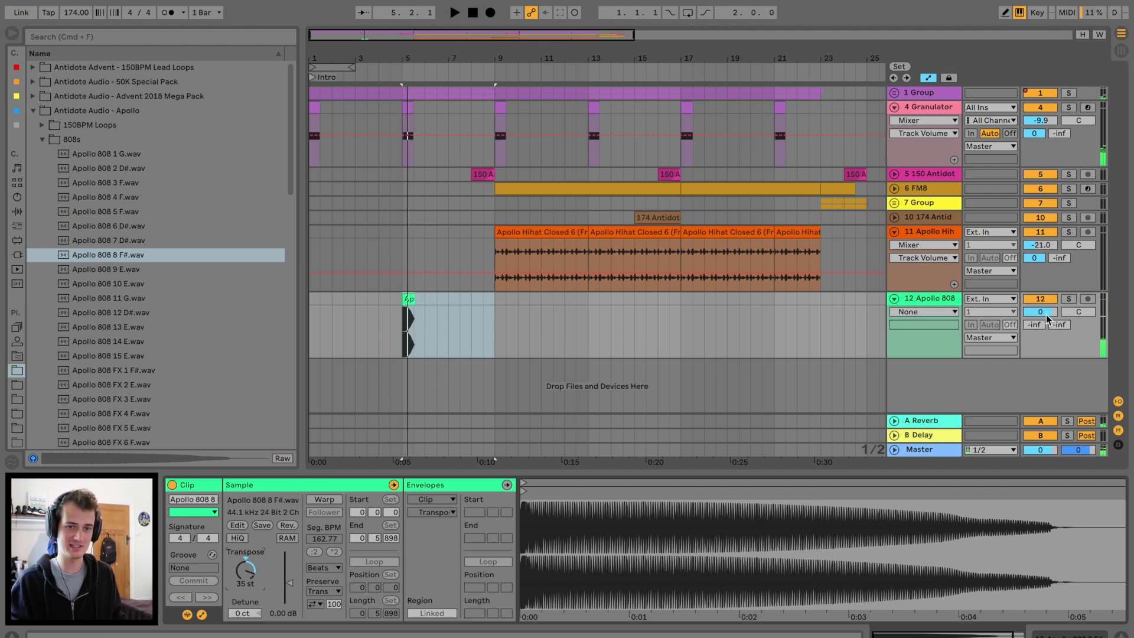
- Lower track 12's volume to -13.9 dB and set the Apollo 808 clip's transposition to 33 st
drag(1044, 318, 1044, 326)
key(space)
drag(246, 570, 246, 573)
key(space)
key(space)
key(space)
key(space)
key(space)
- Add an EQ Eight to track 12 and low-cut the Apollo 808 with band 1 just below 1 kHz, checking it by ear
click(17, 211)
double_click(54, 269)
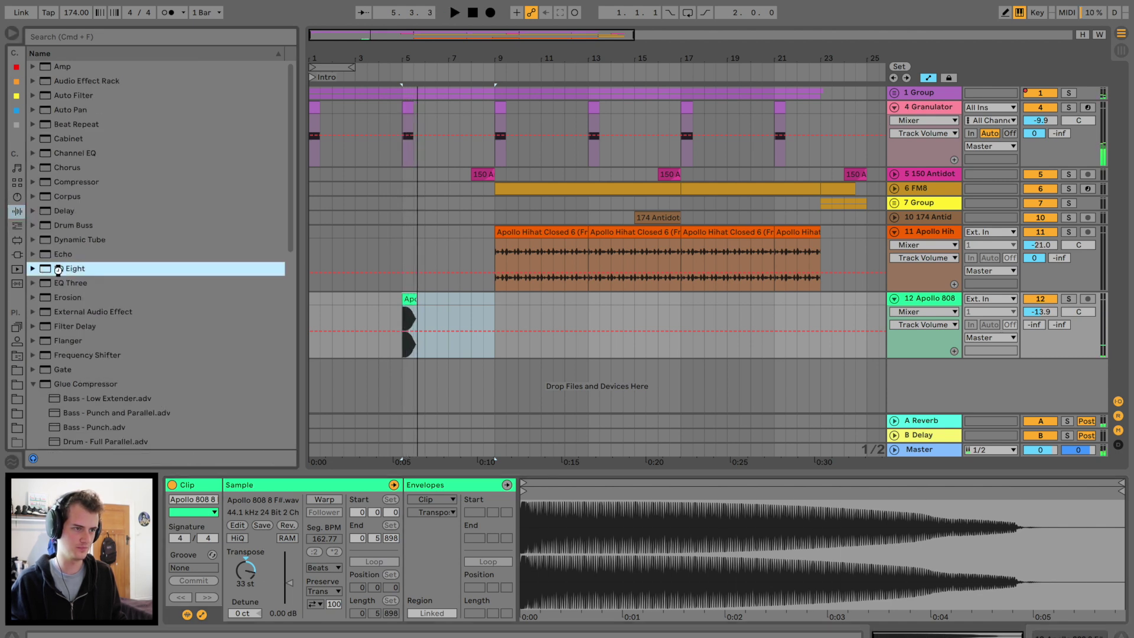
click(239, 602)
click(232, 626)
drag(257, 554, 390, 560)
key(space)
key(space)
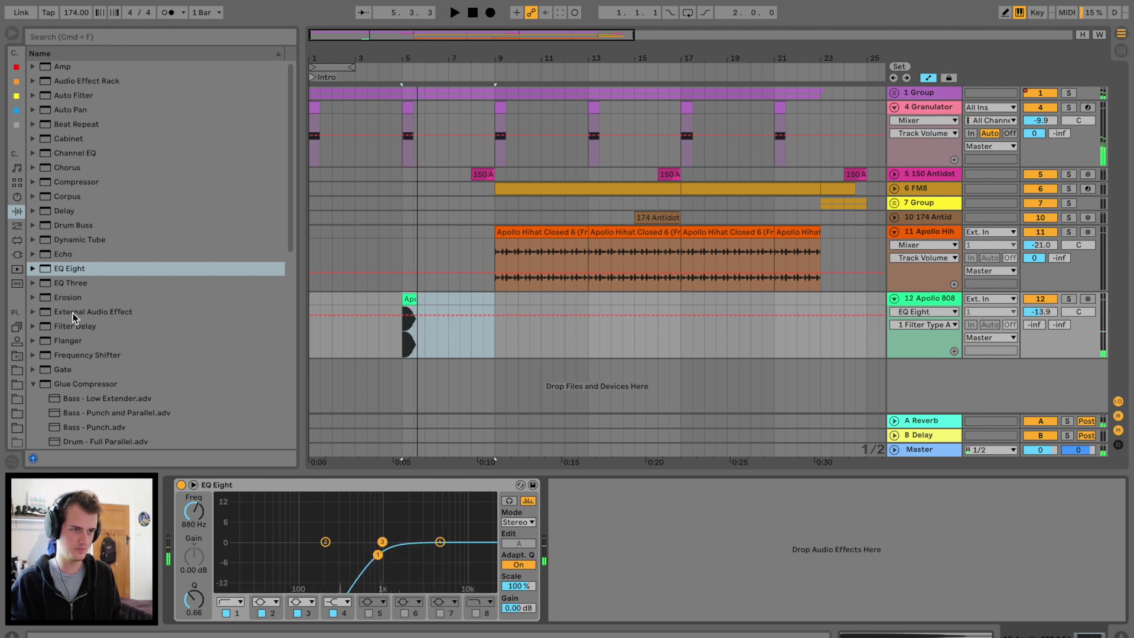
- Add a Reverb after the EQ Eight on track 12 and set its Dry/Wet to 61%
scroll(74, 348, down, 9)
drag(75, 355, 793, 582)
drag(904, 601, 904, 571)
key(space)
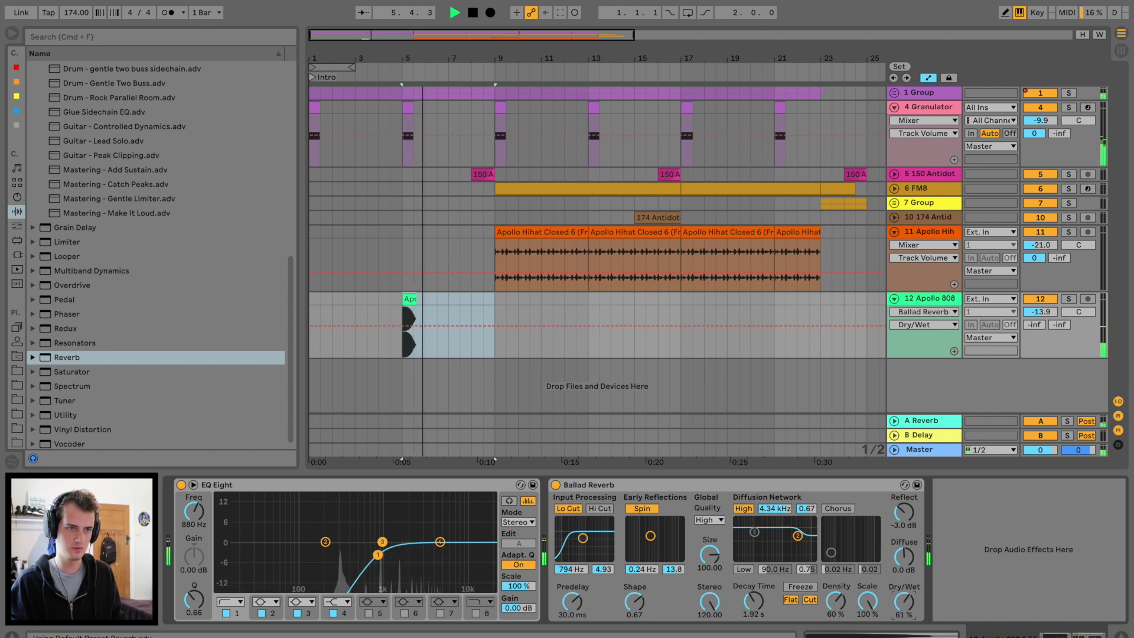
key(space)
- Move the Apollo 808 clip on track 12 to 9.3 and give it a curved fade-out
drag(408, 58, 412, 139)
drag(404, 300, 726, 312)
key(space)
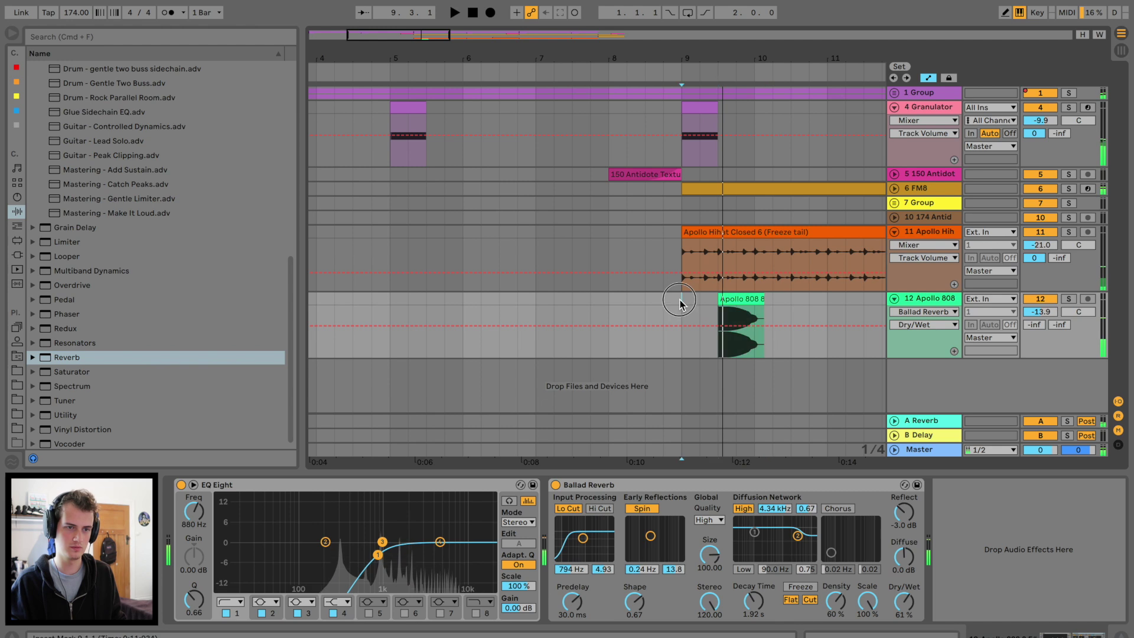
click(679, 304)
key(space)
key(a)
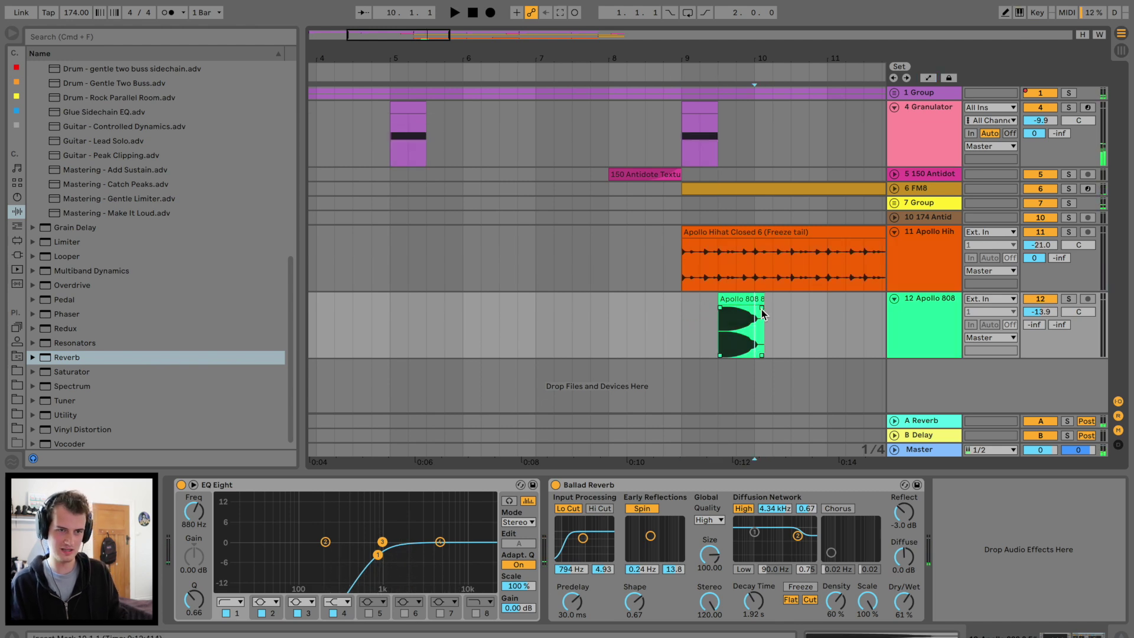
click(688, 324)
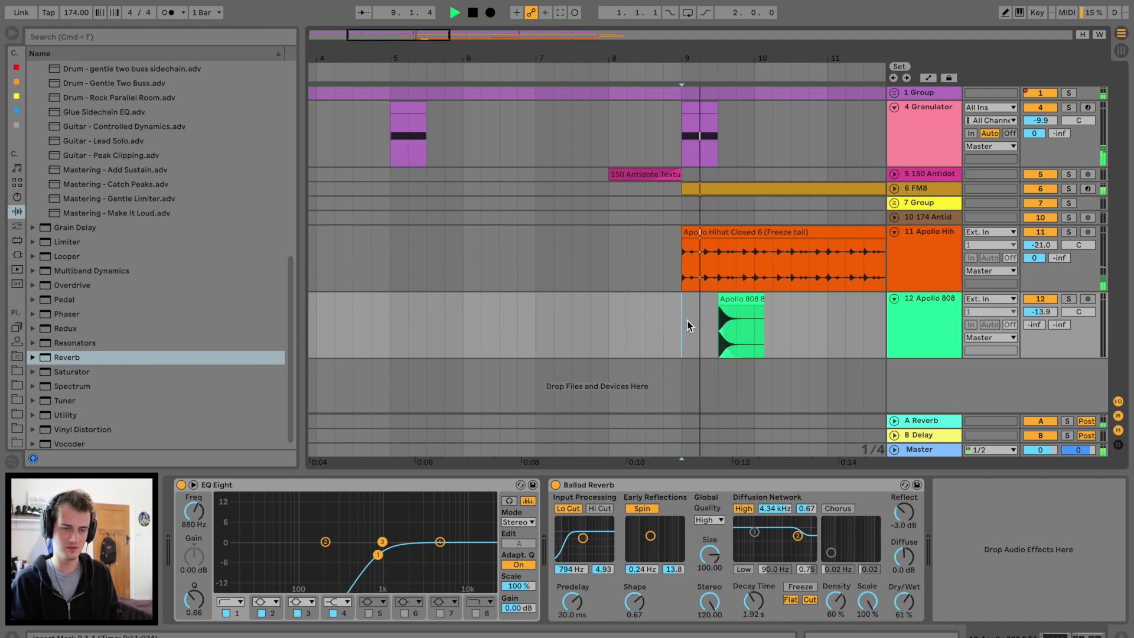
- Set the Apollo 808 clip's transposition to 45 st, auditioning it against the rest of the intro
key(space)
double_click(732, 301)
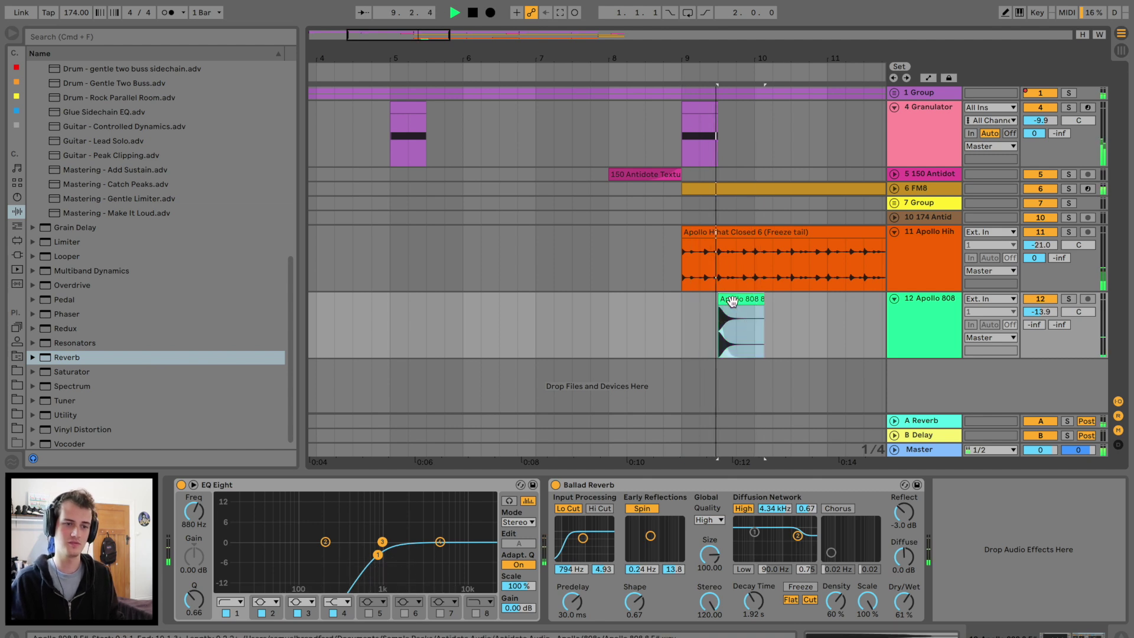
key(space)
key(space)
key(space)
key(space)
key(space)
key(space)
key(space)
key(space)
key(space)
drag(246, 571, 246, 558)
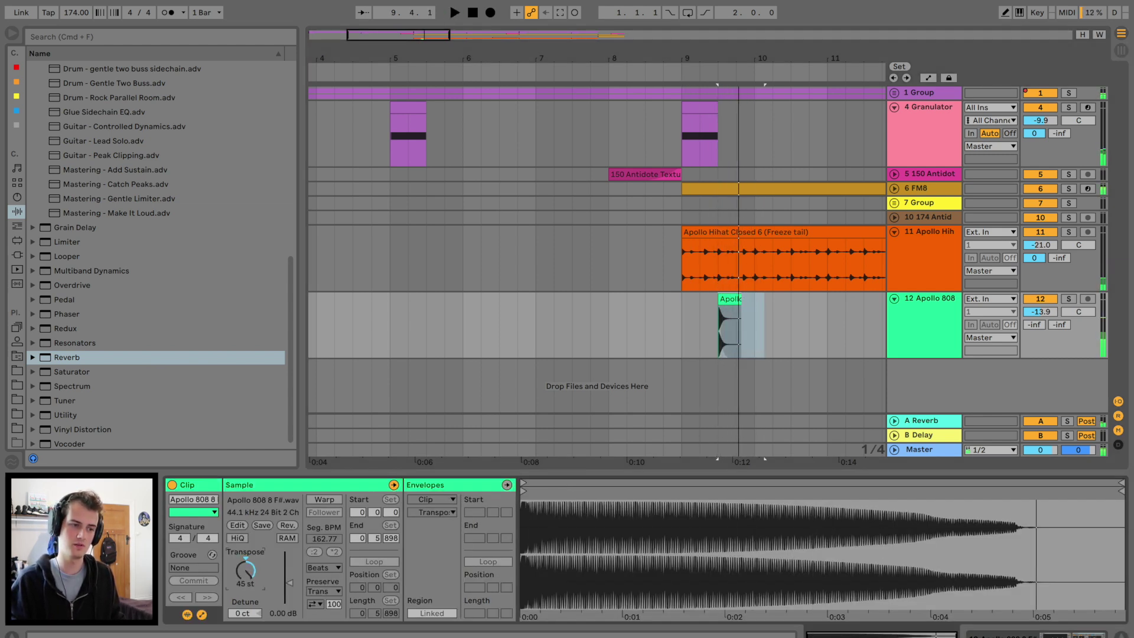
- Set the Dry/Wet of track 12's Ballad Reverb to 84%, checking it from bar 9
click(658, 327)
scroll(668, 319, right, 3)
click(947, 313)
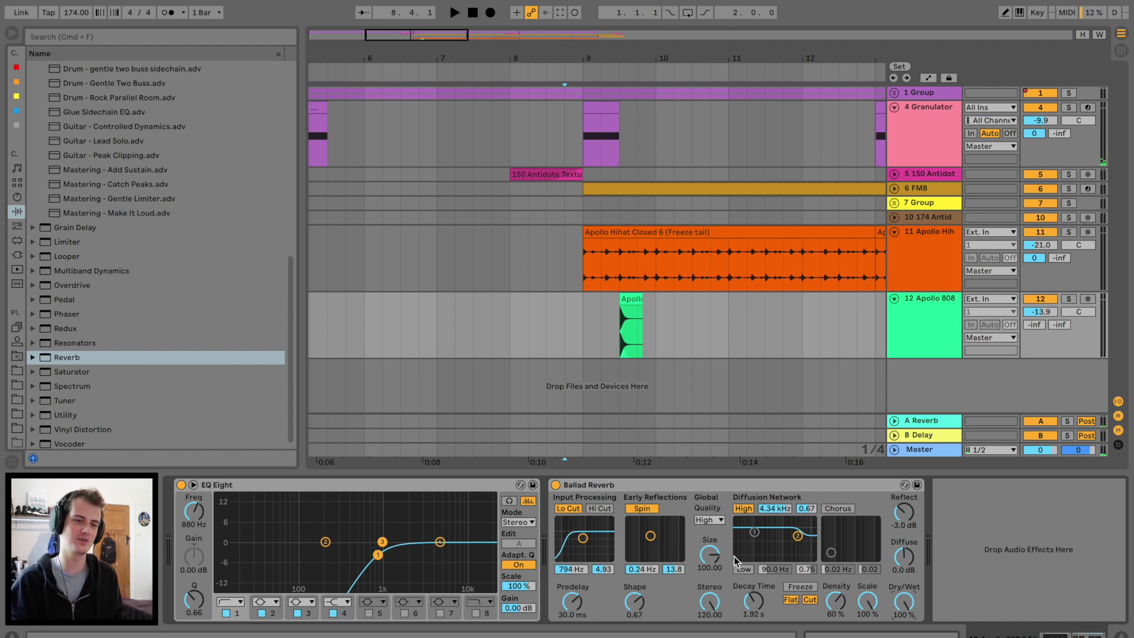
scroll(579, 328, right, 2)
click(529, 349)
key(space)
key(space)
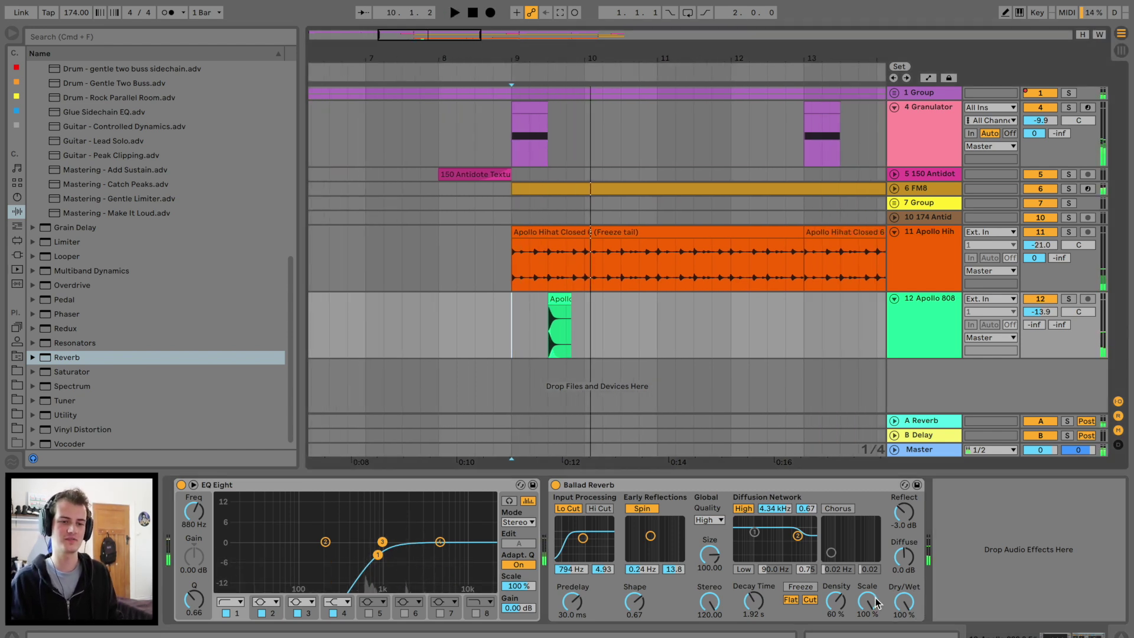
drag(904, 602, 904, 608)
key(space)
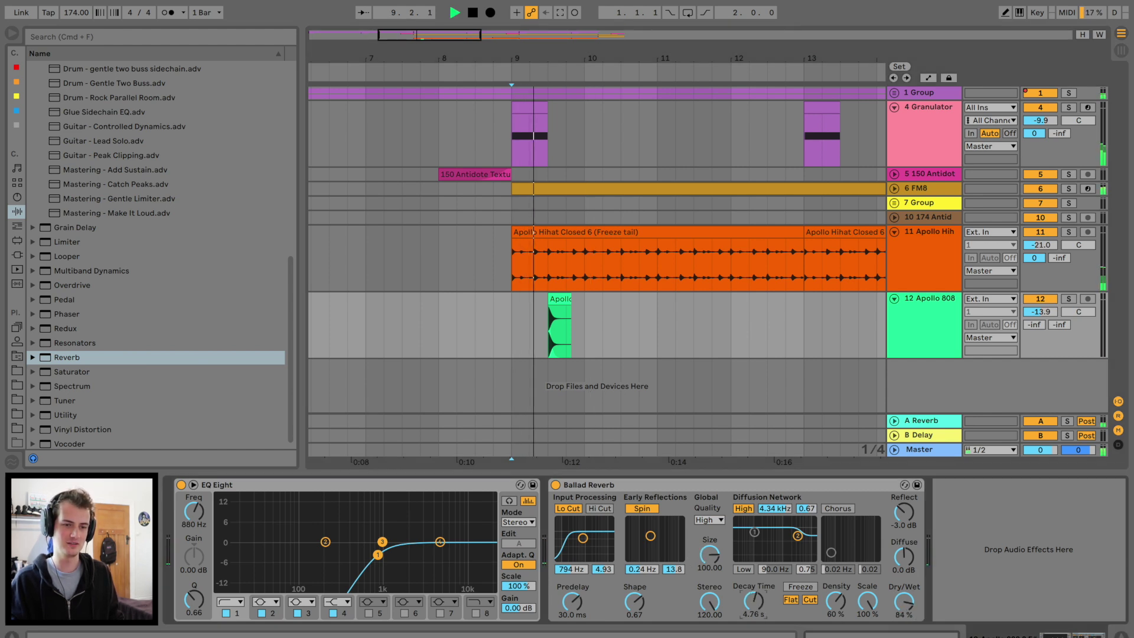
- Set the Ballad Reverb's size to 114.91, decay time to 3.46 s and predelay to 0.50 ms
drag(710, 556, 753, 608)
key(space)
key(space)
drag(572, 602, 573, 635)
key(space)
key(space)
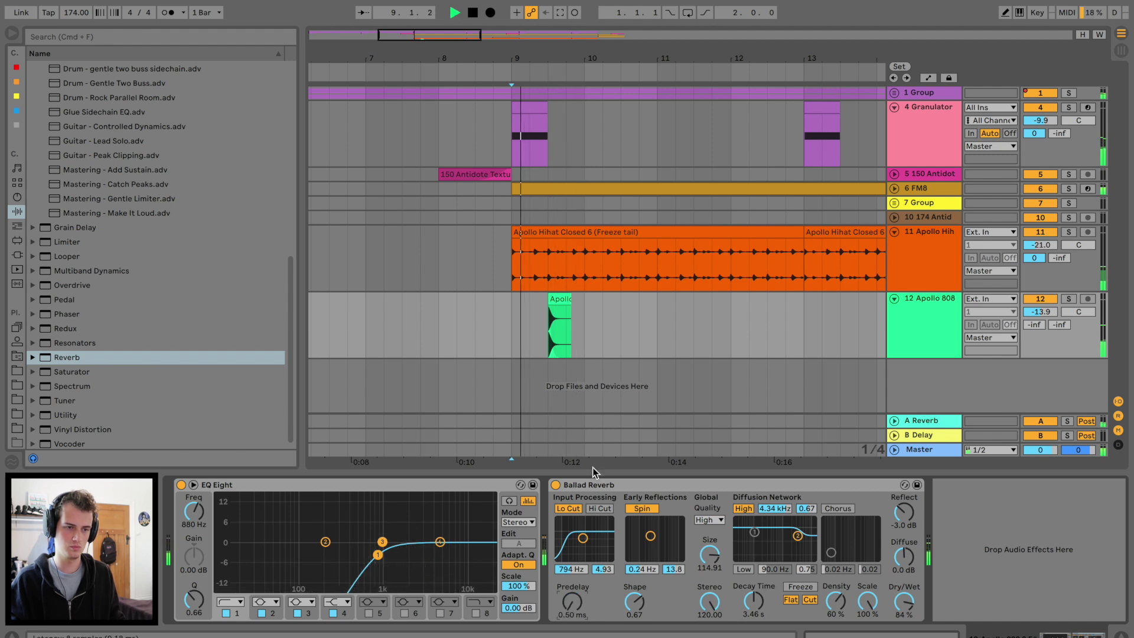
key(space)
- Move the EQ Eight after the Ballad Reverb and enable band 8 as a high cut
drag(362, 489, 752, 544)
key(space)
click(859, 613)
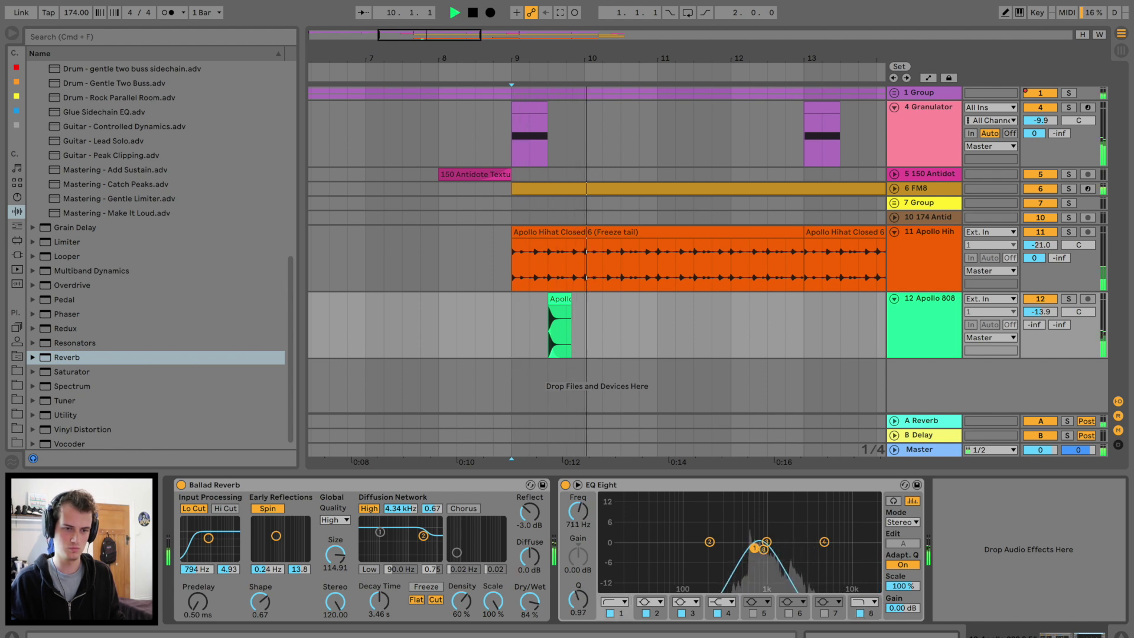
- Duplicate bar 9 of track 12 repeatedly so the 808 hit repeats every bar up to bar 23
drag(512, 312, 584, 307)
key(super+d)
key(super+d)
key(super+d)
key(super+d)
key(super+d)
key(super+d)
key(super+d)
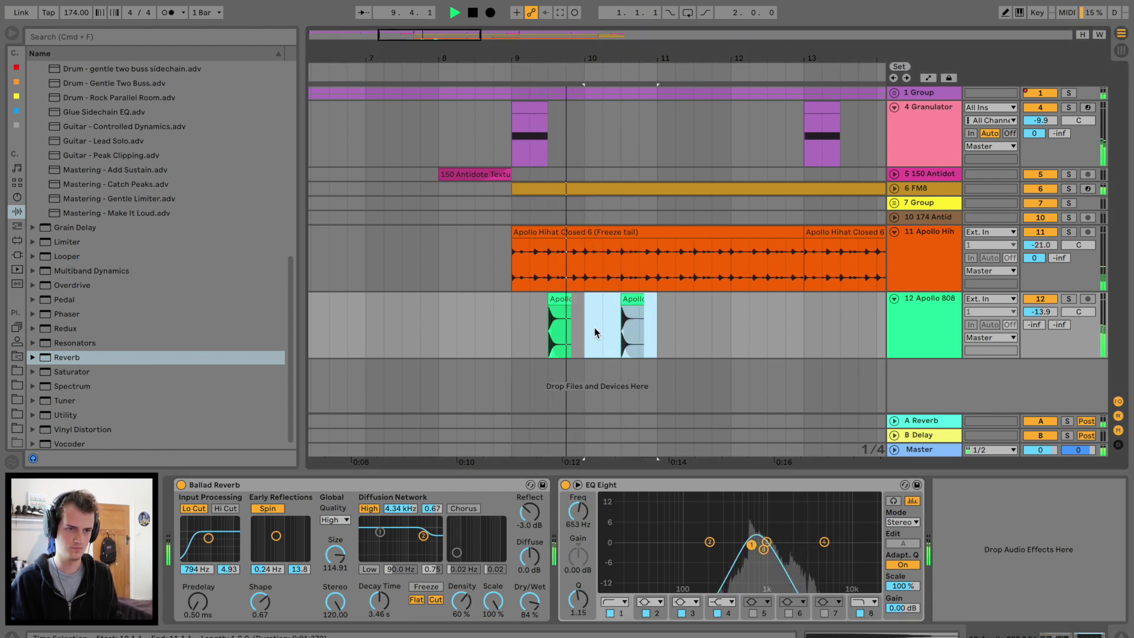
drag(654, 58, 418, 60)
key(super+d)
key(super+d)
key(super+d)
key(super+d)
key(super+d)
key(super+d)
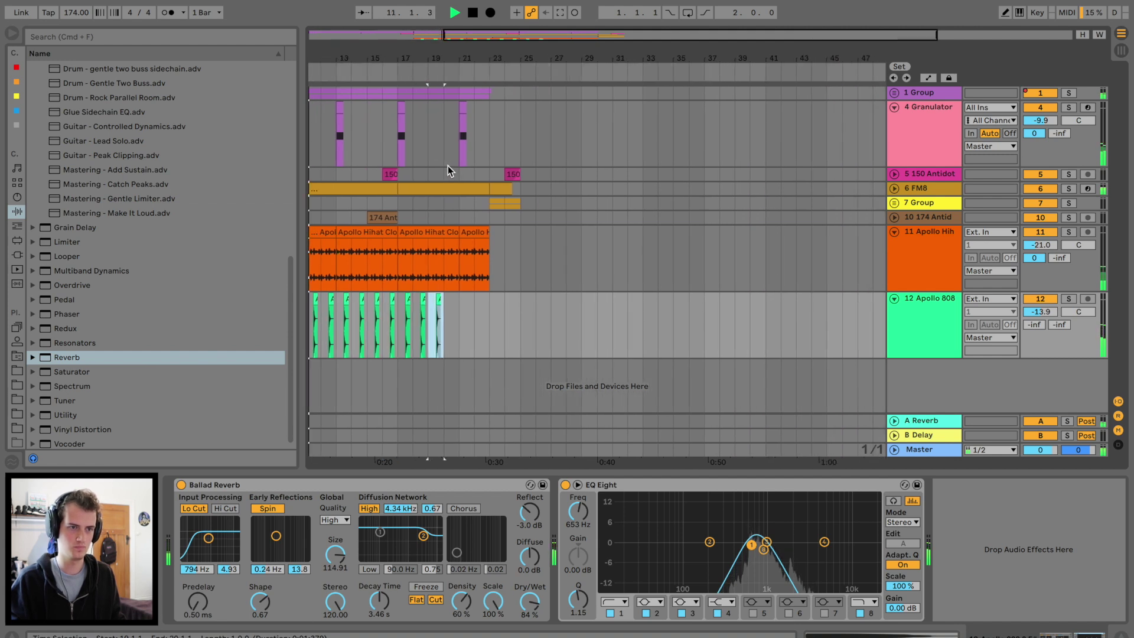
- Lower track 12's volume to -16.0 dB and widen the EQ Eight's pass band, with band 1 at 726 Hz and Q 0.49
drag(1045, 313, 1045, 323)
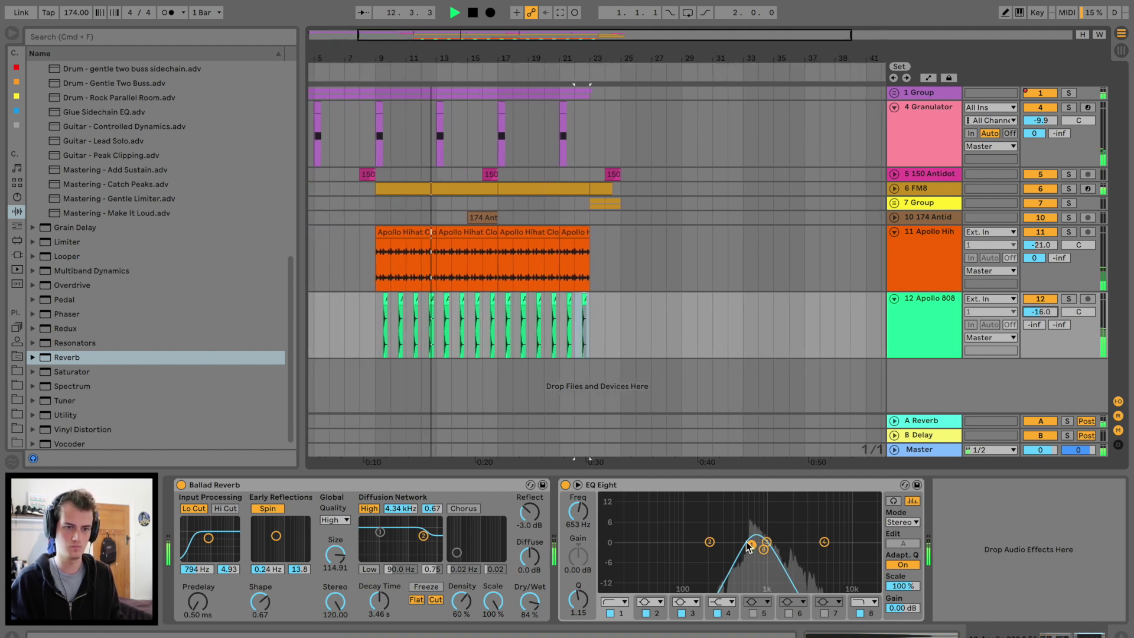
mouse_move(763, 549)
mouse_down()
mouse_move(800, 558)
mouse_move(754, 560)
mouse_up()
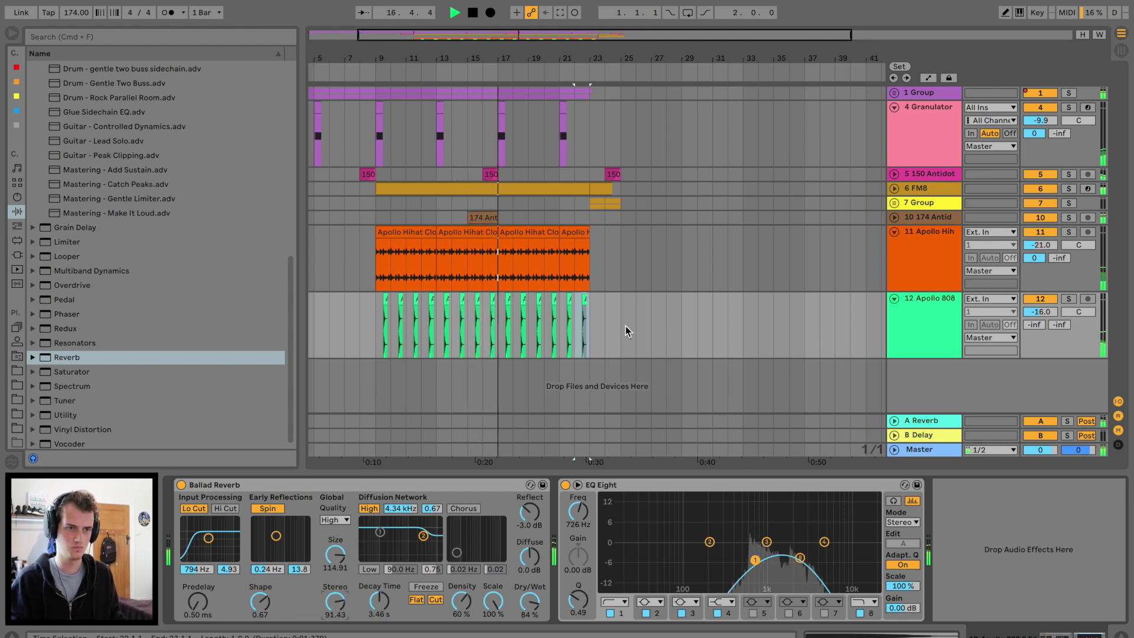
- Move the 174 Antidote Drum Breaks clip on track 10 to bar 21 and unfold the track
click(485, 218)
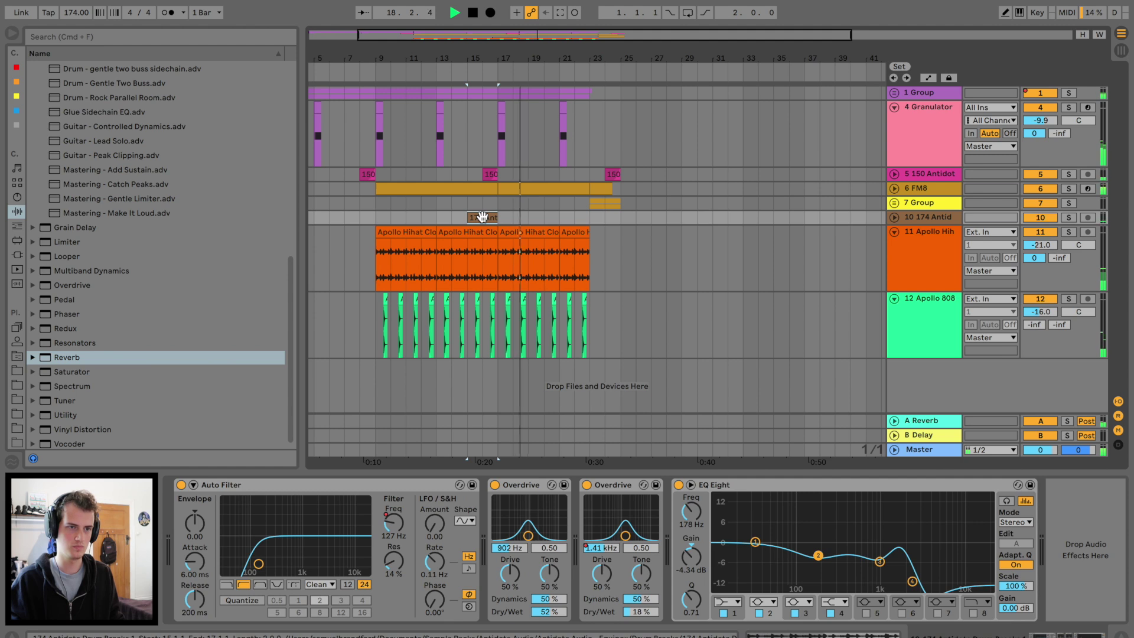
drag(482, 217, 567, 216)
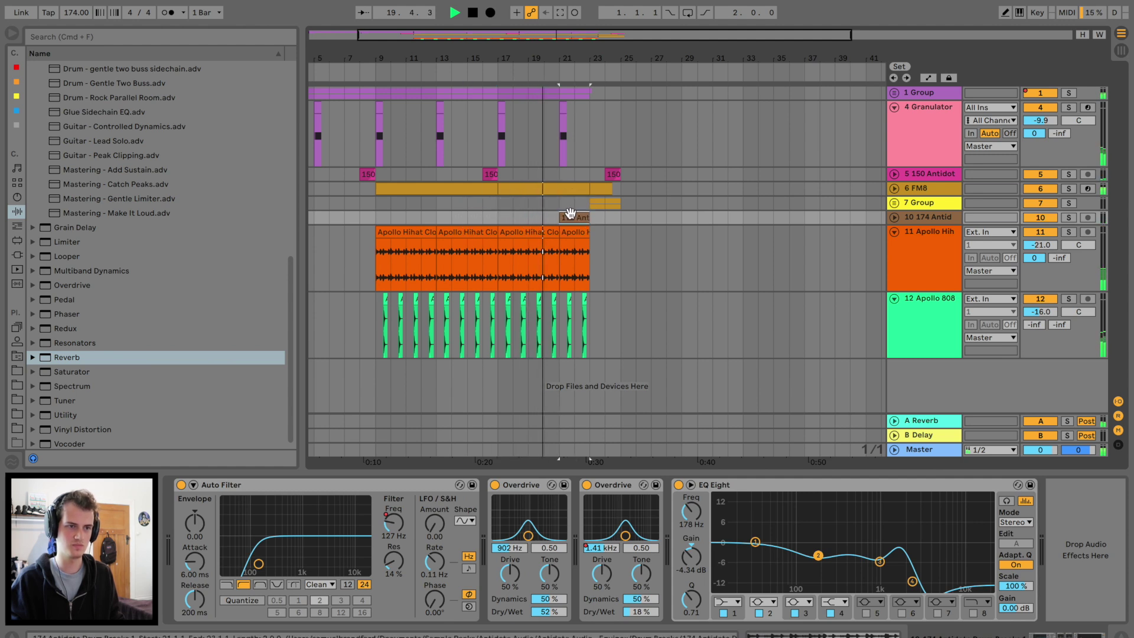
click(893, 217)
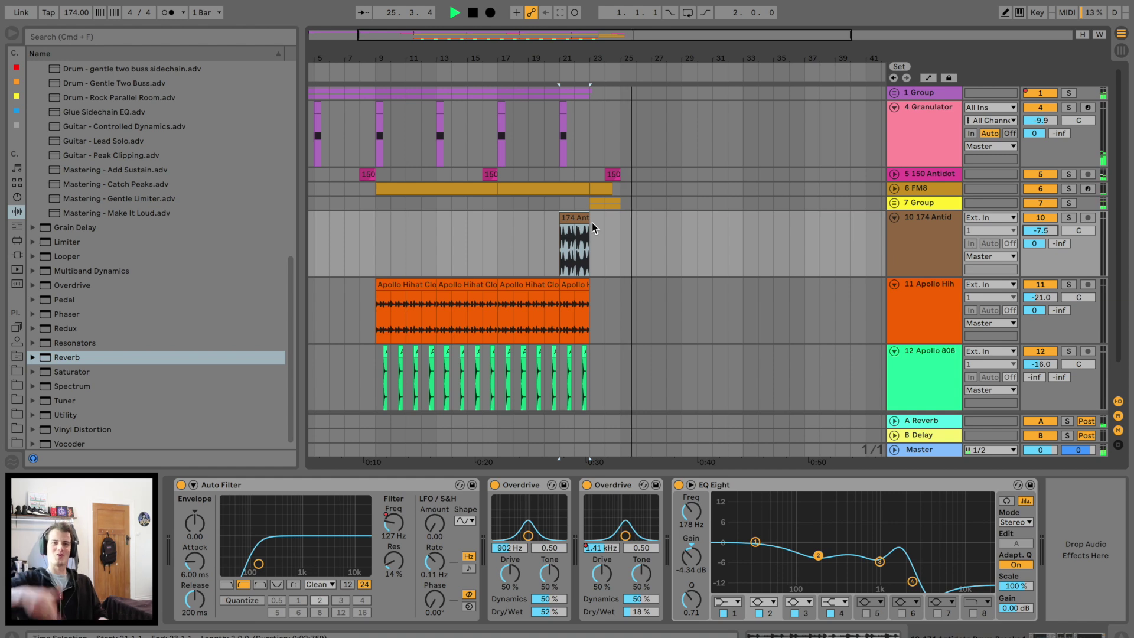
click(373, 222)
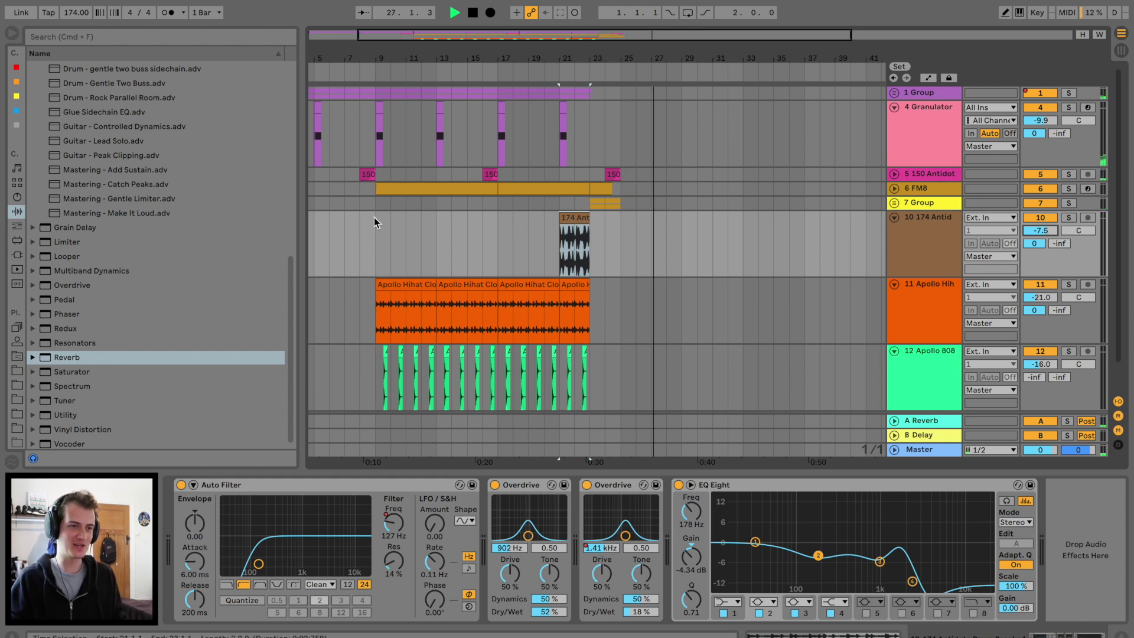
- Stop playback and add a locator named Build at bar 25
key(space)
right_click(623, 71)
click(641, 107)
text(Build)
key(Return)
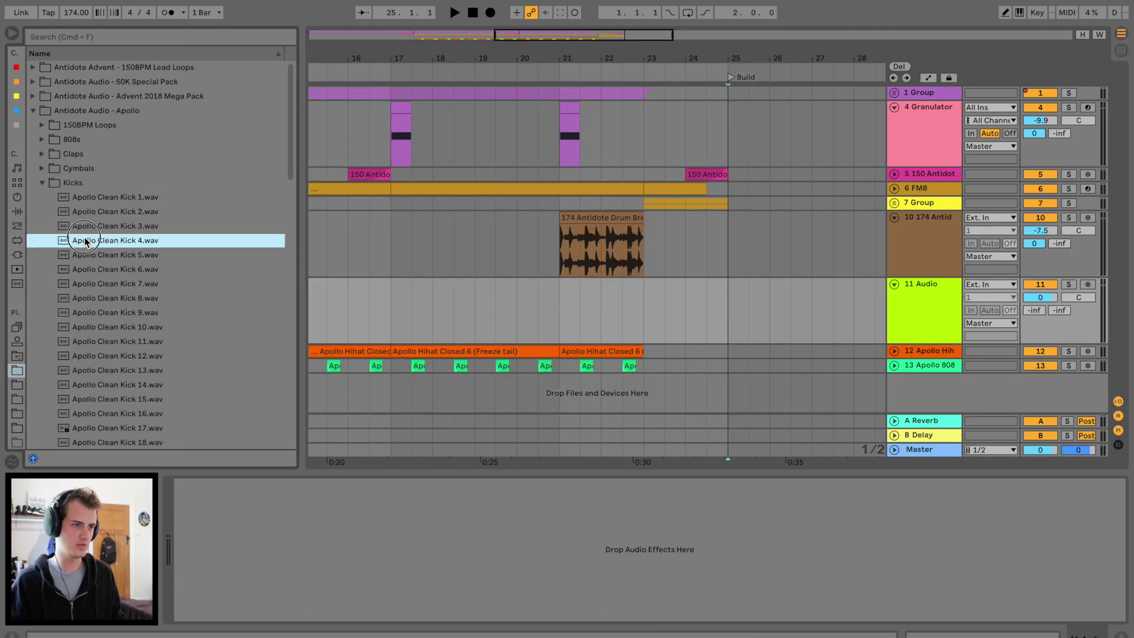
- Audition the clean and layered kicks in the Apollo Kicks folder, ending on Apollo Layered Kick 3.wav
key(Down)
key(Down)
key(Down)
key(Down)
key(Down)
key(Down)
key(Down)
key(Down)
key(Down)
key(Down)
key(Down)
key(Down)
key(Down)
key(Down)
key(Down)
key(Down)
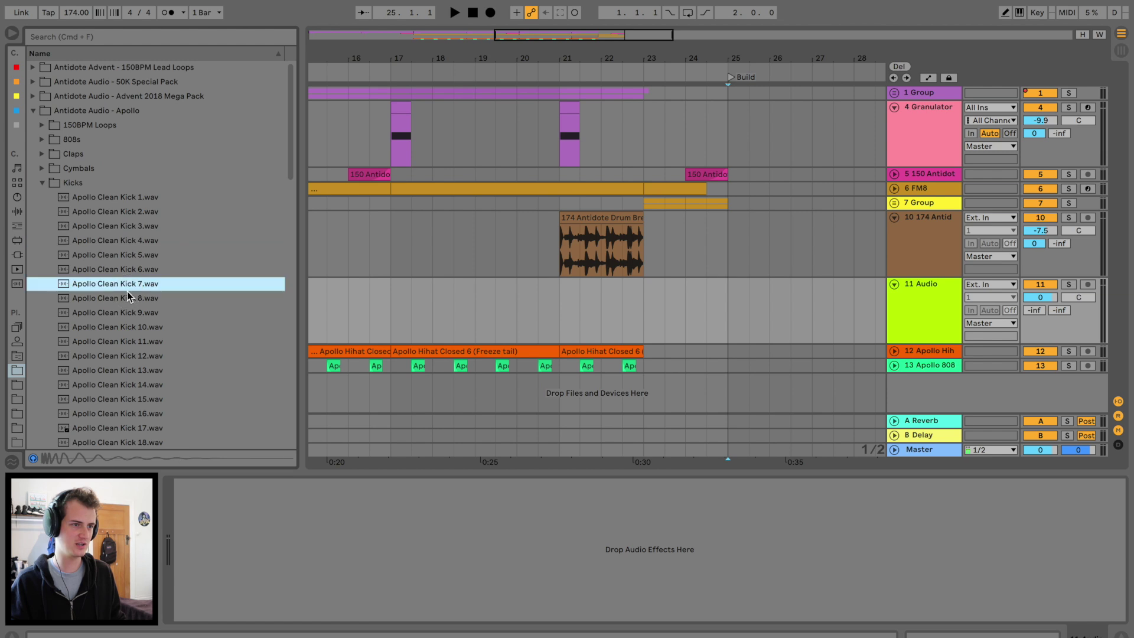
scroll(176, 366, down, 1)
click(176, 366)
scroll(176, 366, down, 3)
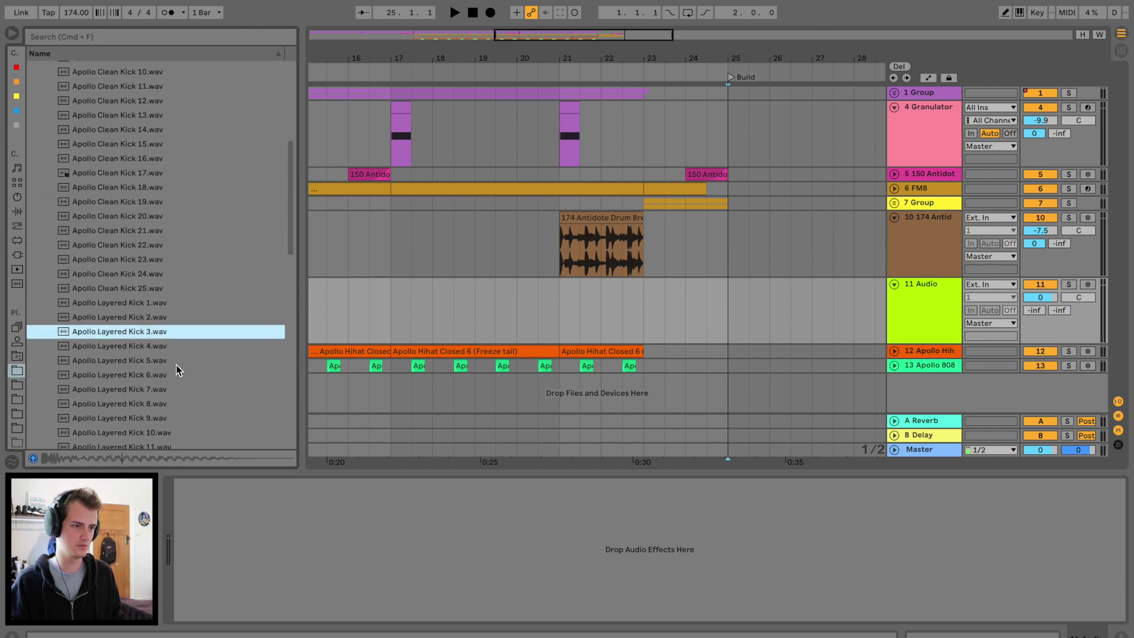
click(149, 299)
click(155, 283)
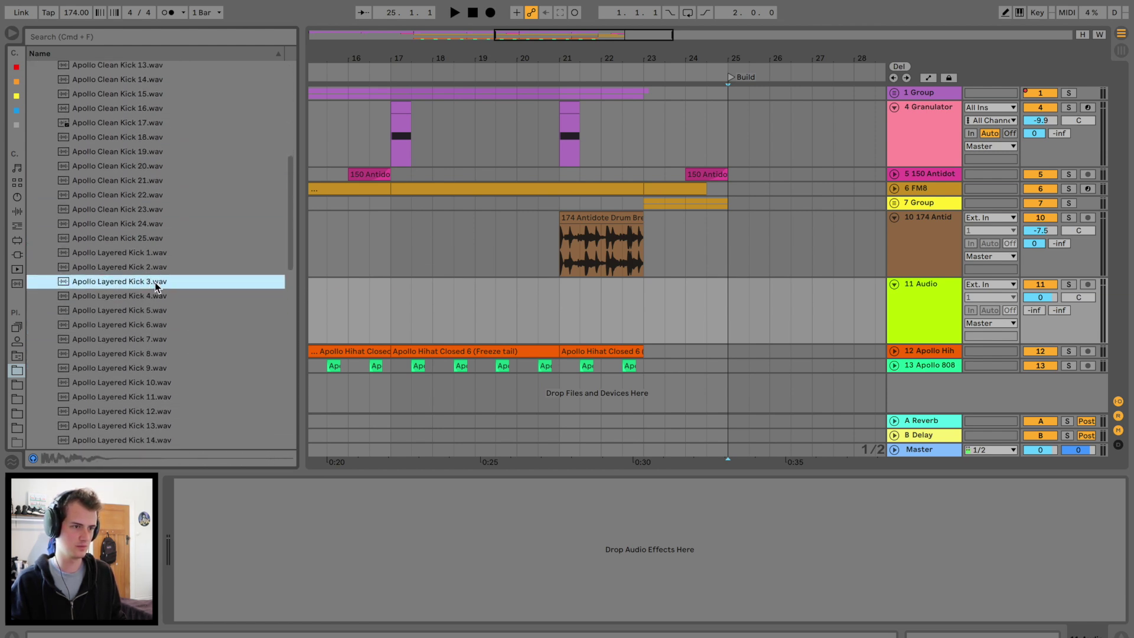
- Place Apollo Layered Kick 3 on track 11 at 23.2, aligned with the FM8 notes in 7 Group, and shorten the clip
drag(478, 281, 562, 299)
click(496, 302)
drag(642, 53, 643, 59)
drag(380, 283, 712, 302)
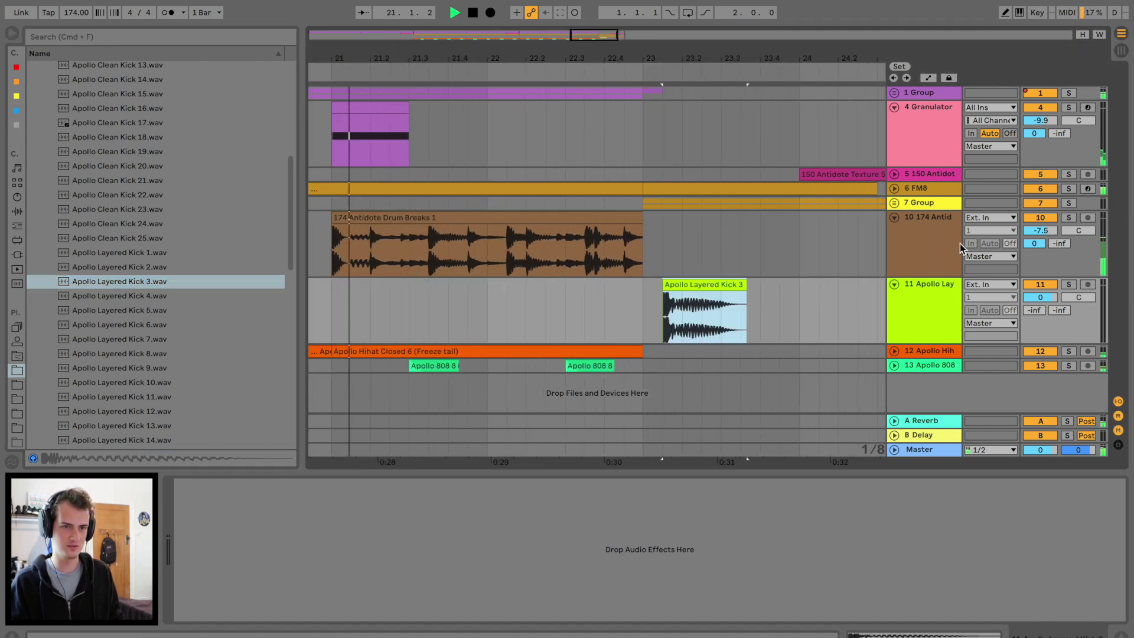
click(894, 203)
scroll(682, 254, down, 5)
scroll(683, 254, right, 5)
drag(567, 290, 607, 296)
key(space)
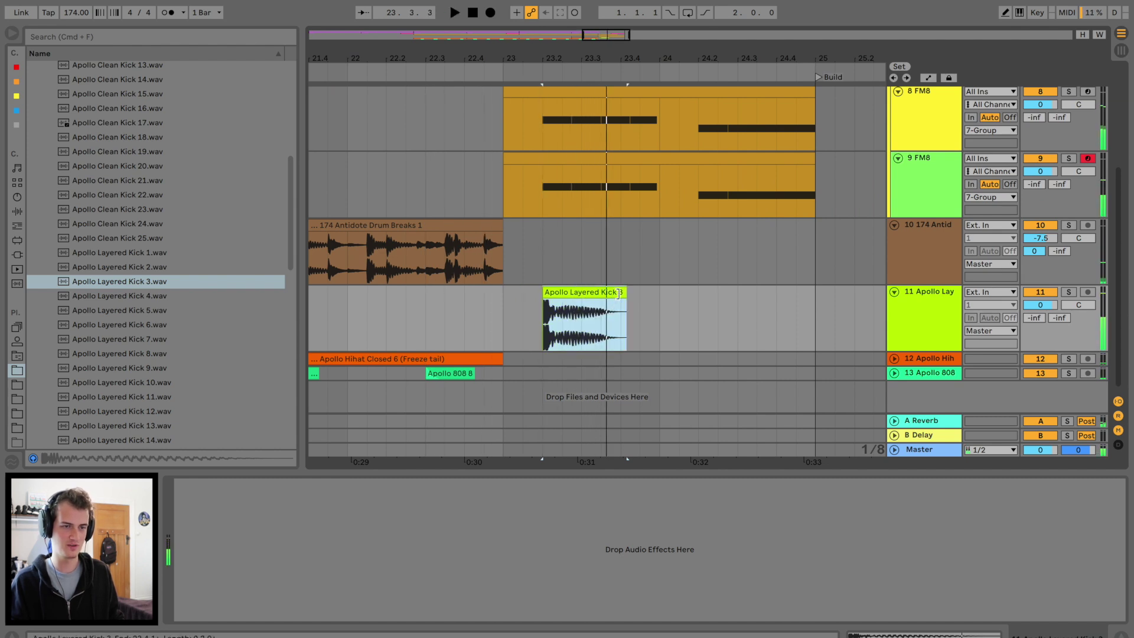
drag(616, 293, 576, 290)
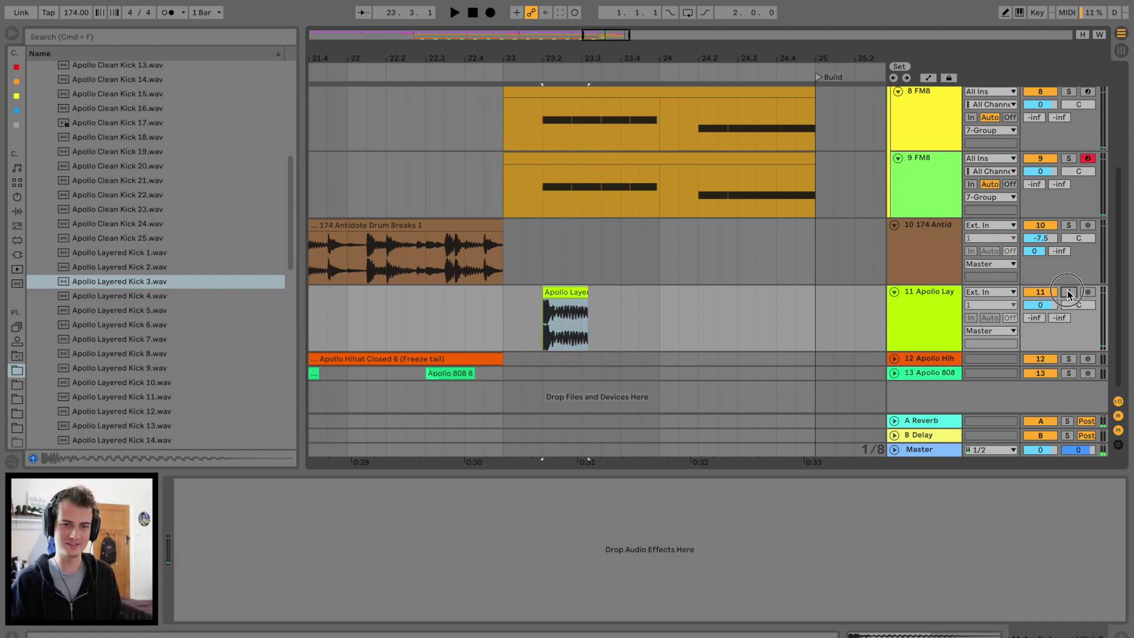
- Solo track 11 and set the layered kick clip's transposition to 3 st, checking it by ear
click(561, 291)
key(space)
key(space)
key(Down)
key(space)
key(space)
key(Down)
key(space)
key(space)
key(space)
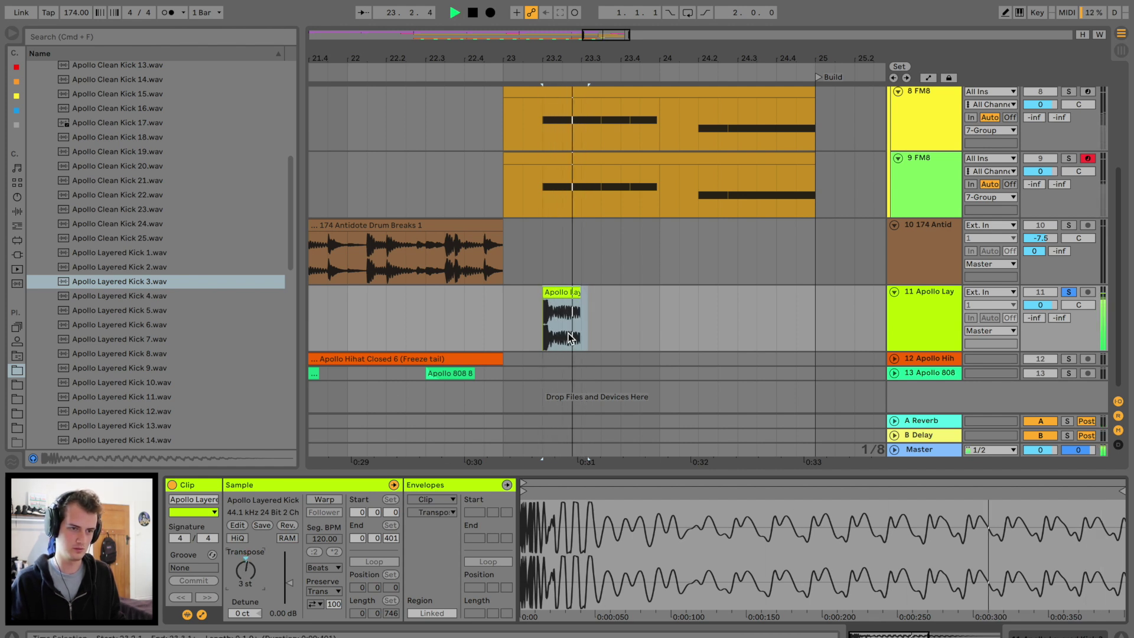
- Trim the kick clip to the length of the first FM8 note at 23.2 and duplicate it three times
click(577, 295)
drag(574, 61, 574, 124)
drag(587, 290, 563, 291)
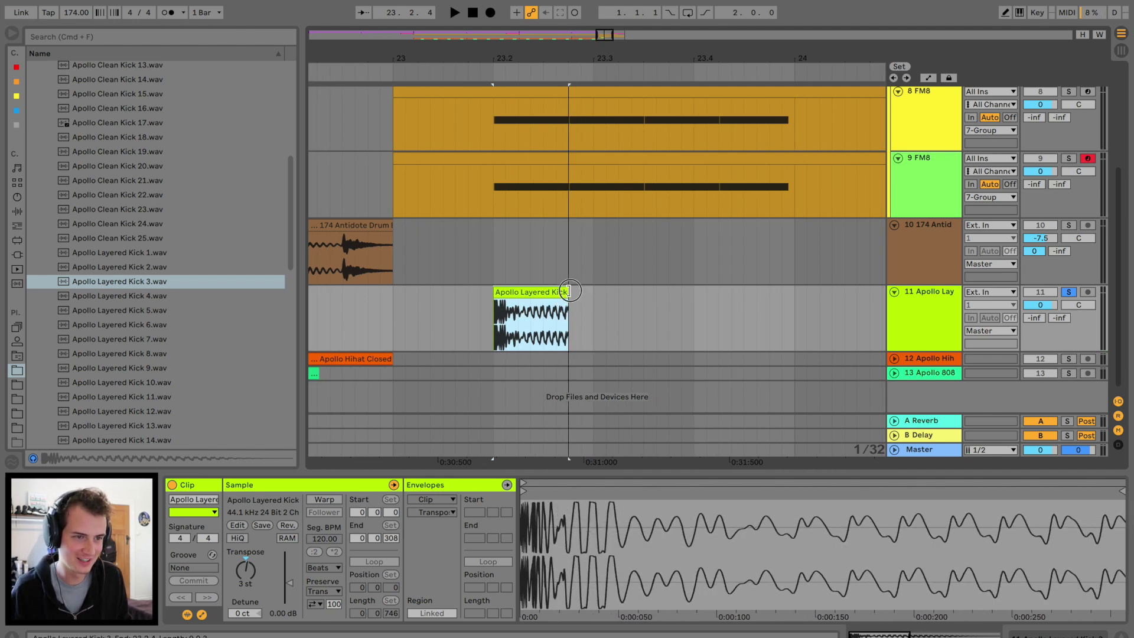
key(ctrl+d)
key(ctrl+d)
key(ctrl+d)
- Add a curved fade-out to the first kick clip and duplicate it three times over the plain copies
click(509, 292)
key(a)
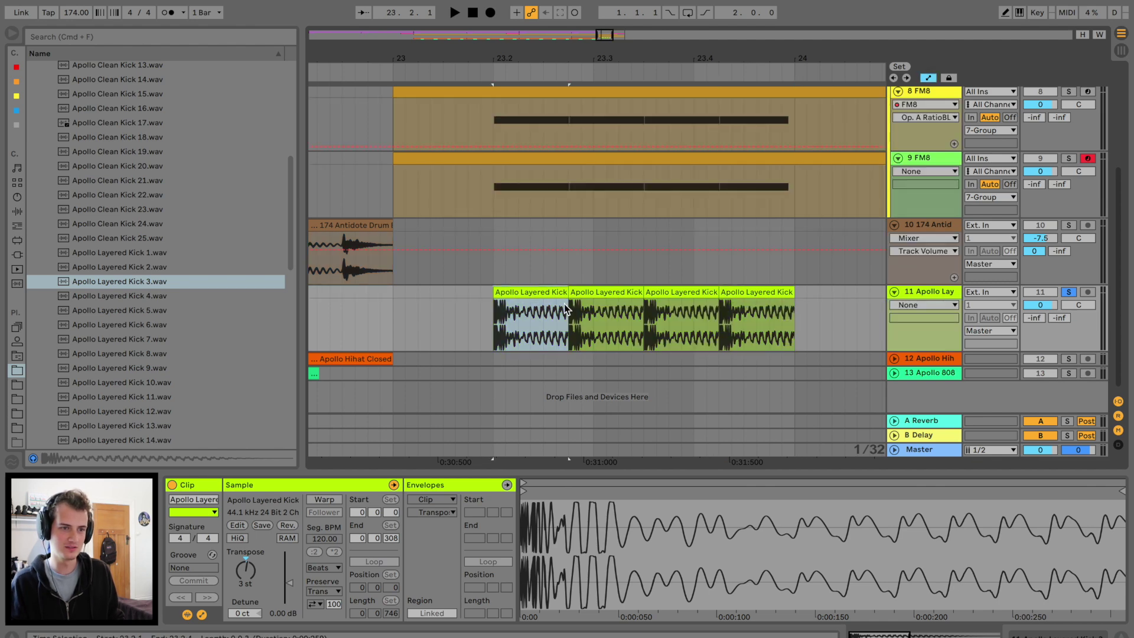
click(559, 301)
key(a)
mouse_move(566, 301)
mouse_down()
mouse_move(493, 300)
mouse_move(526, 326)
mouse_move(519, 333)
mouse_up()
click(512, 293)
key(space)
key(space)
key(space)
key(super+d)
key(super+d)
key(super+d)
key(space)
- Extend the fourth kick clip to 24.2, duplicate it there and transpose the copy to 2 st
drag(549, 335, 696, 293)
key(super+d)
click(742, 292)
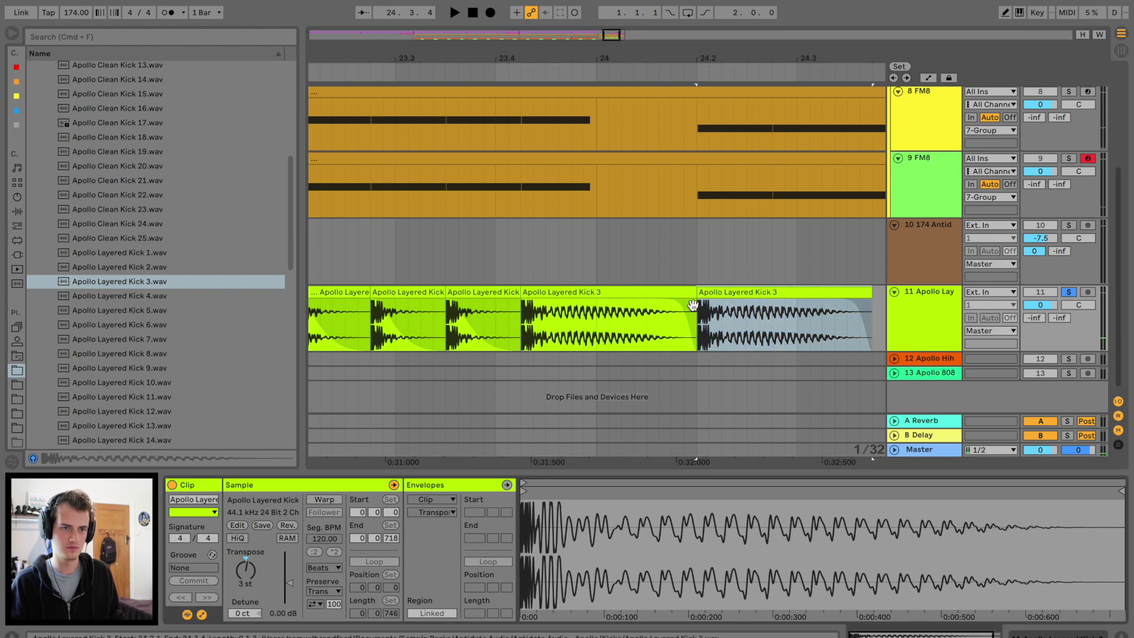
drag(248, 570, 248, 573)
scroll(760, 295, right, 3)
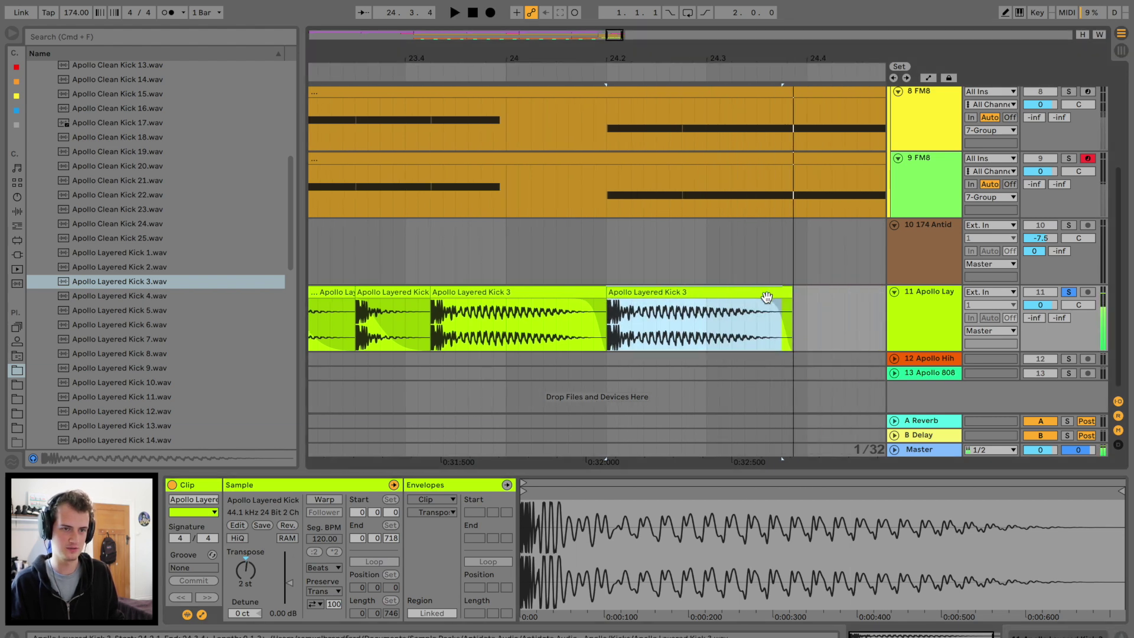
- Trim the kick at 24.2 to the FM8 note's length with a curved fade-out and duplicate it three times up to bar 25
drag(784, 296, 652, 342)
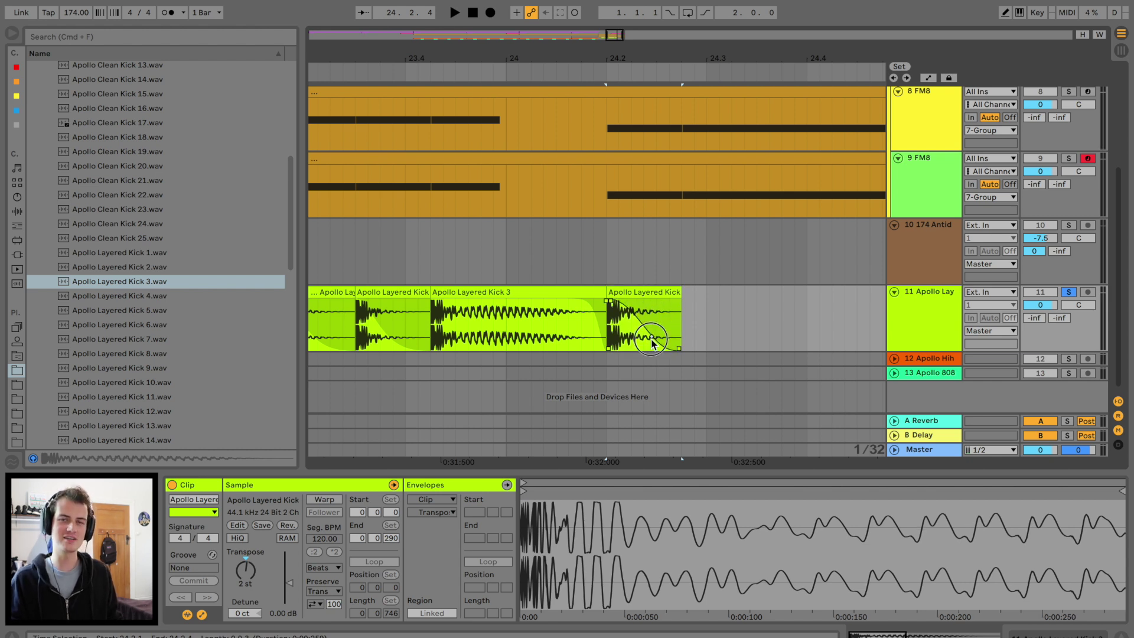
click(656, 295)
key(super+d)
key(super+d)
key(super+d)
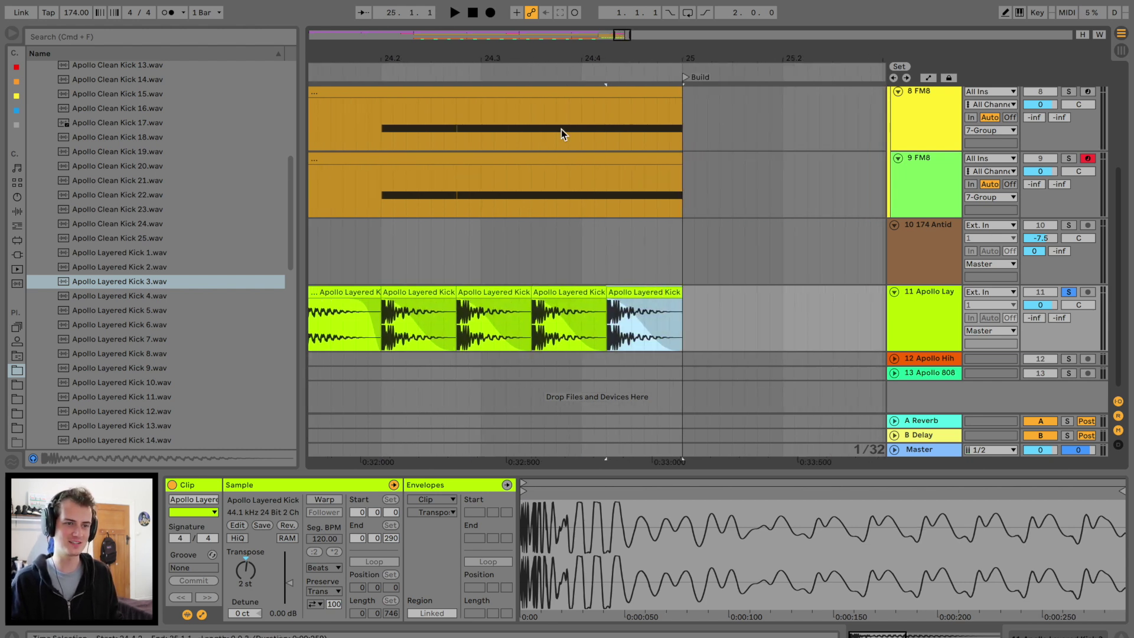
- Undo the last two kick duplications before bar 25 and play the result
key(super+z)
key(super+z)
key(space)
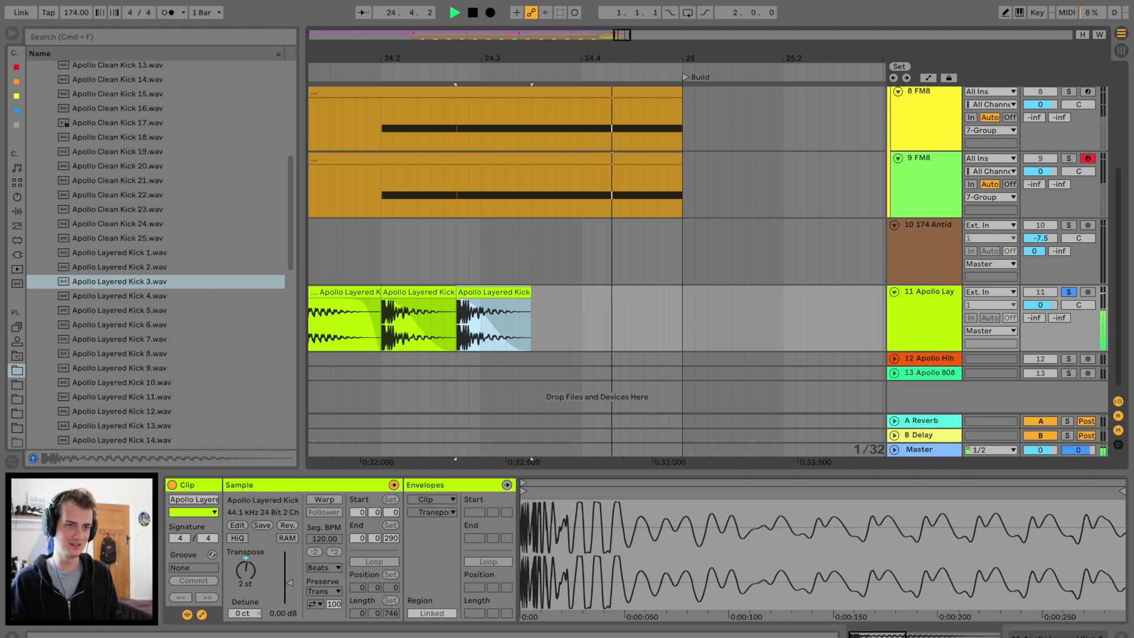
- Unsolo the Apollo Layered Kick track and lower its volume to -11.7 while playing from bar 22
drag(505, 56, 504, 30)
scroll(431, 236, left, 5)
key(space)
click(476, 319)
key(space)
click(1075, 292)
click(1068, 292)
mouse_move(1040, 304)
mouse_down()
mouse_move(1039, 319)
mouse_move(1040, 310)
mouse_up()
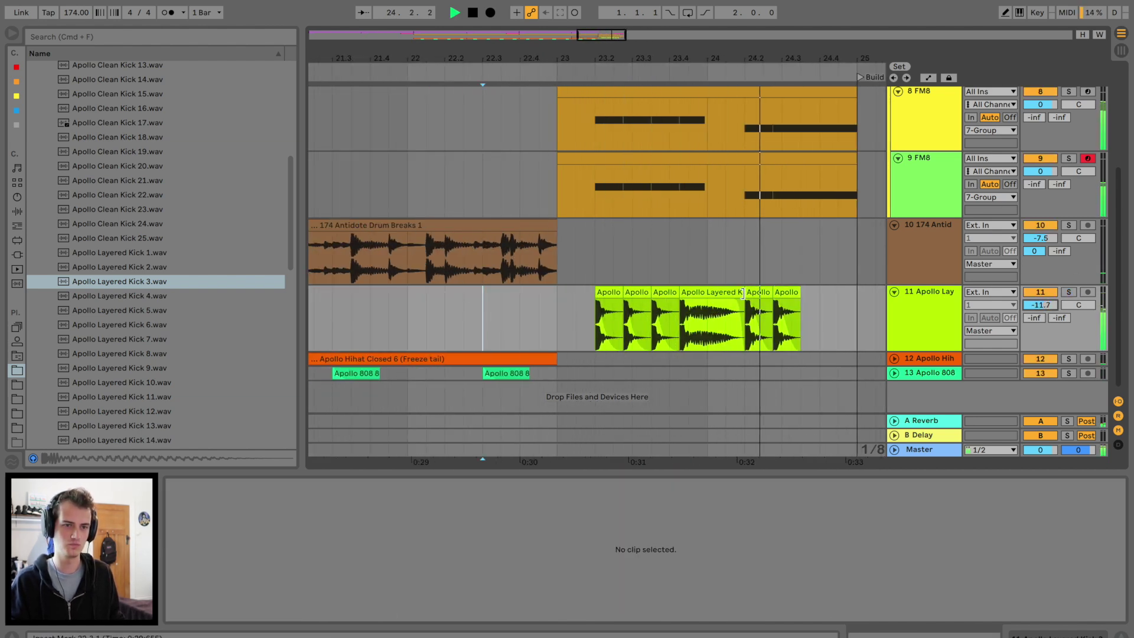
- Add a curved fade-out to the long fourth kick clip before 24.2 and play the passage
click(716, 303)
key(space)
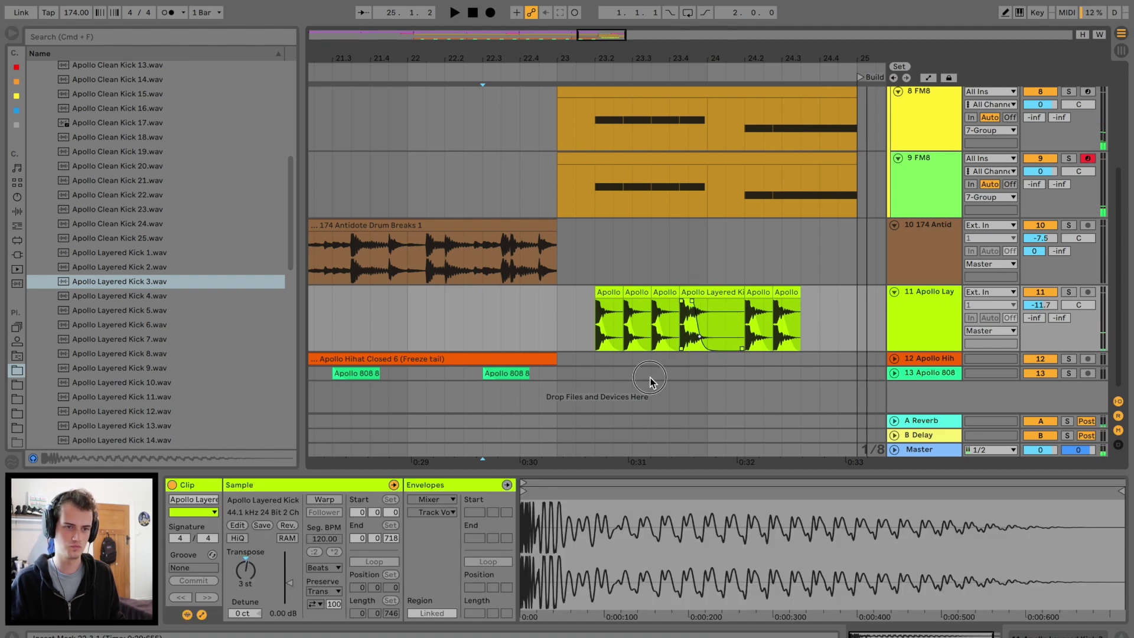
click(583, 312)
- Copy a one-beat slice of the drum break in bar 22, paste it at bar 24 and play it
drag(429, 269, 464, 269)
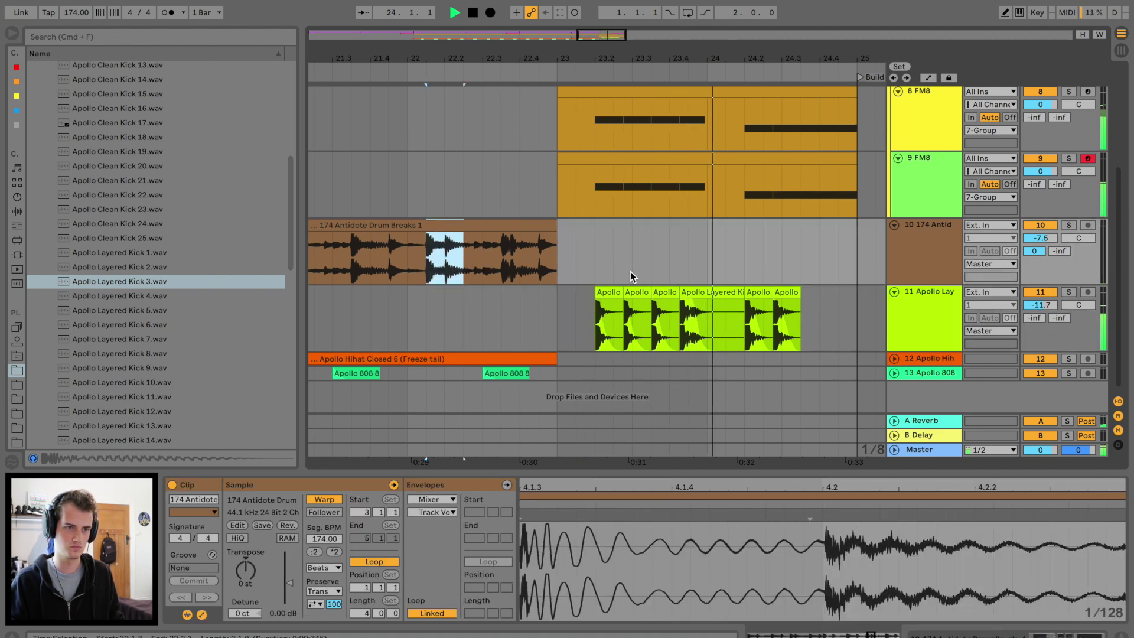
click(708, 246)
key(super+v)
click(625, 250)
key(space)
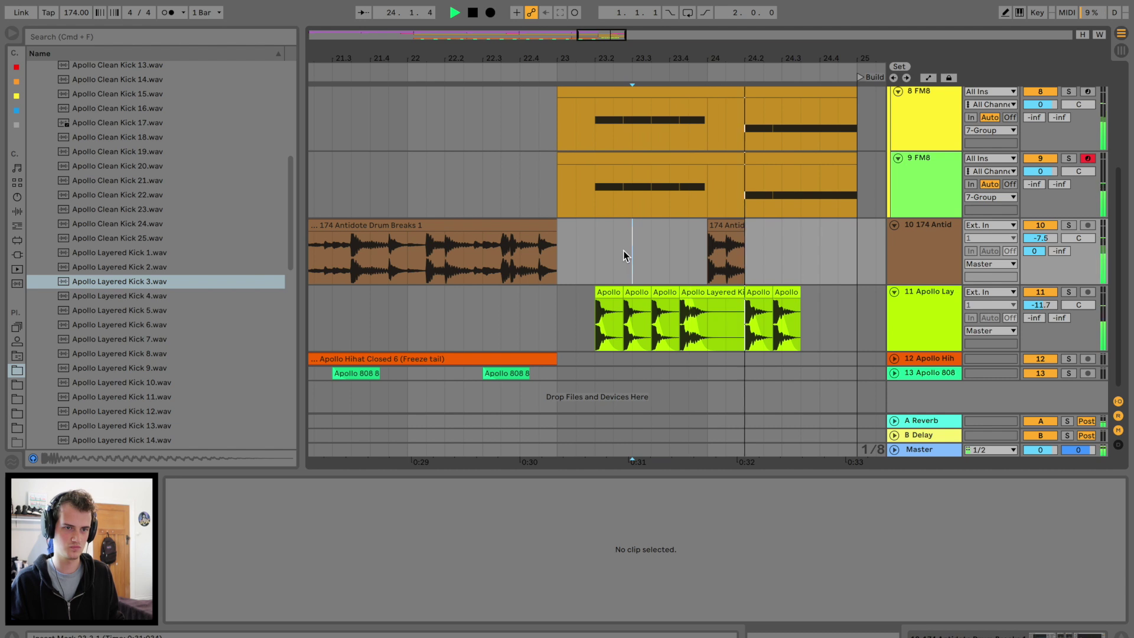
- Replace the drum slice at bar 24 with the section of the break directly following the first slice
drag(465, 260, 495, 263)
key(space)
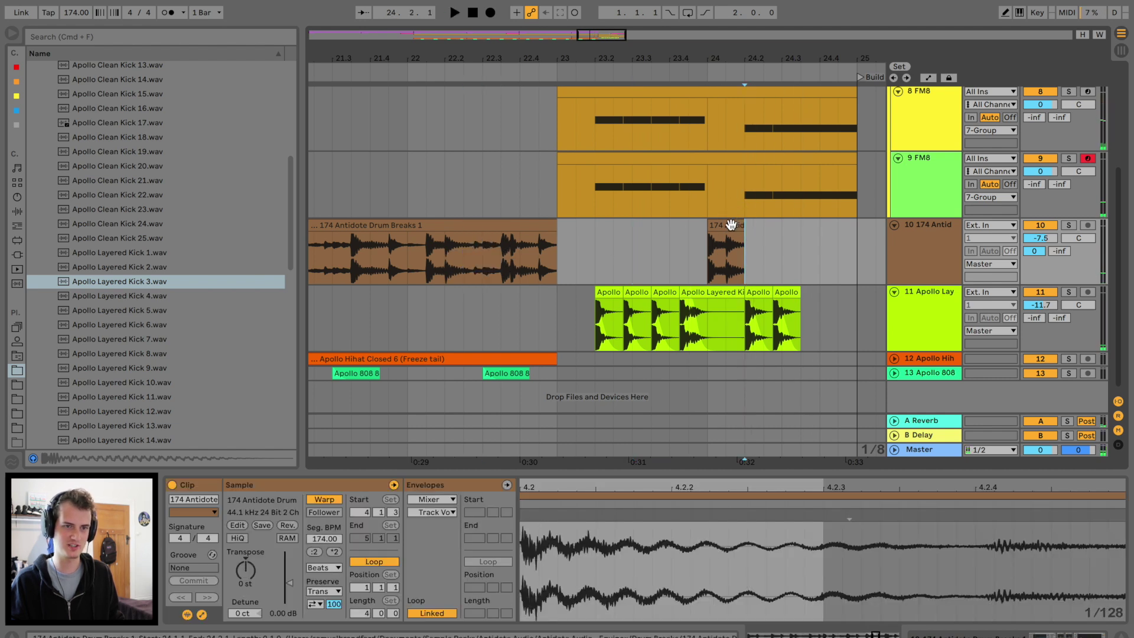
click(690, 230)
key(space)
click(730, 224)
key(space)
- Try transposing the drum slice at bar 24 up to 33 st during playback
drag(246, 570, 246, 549)
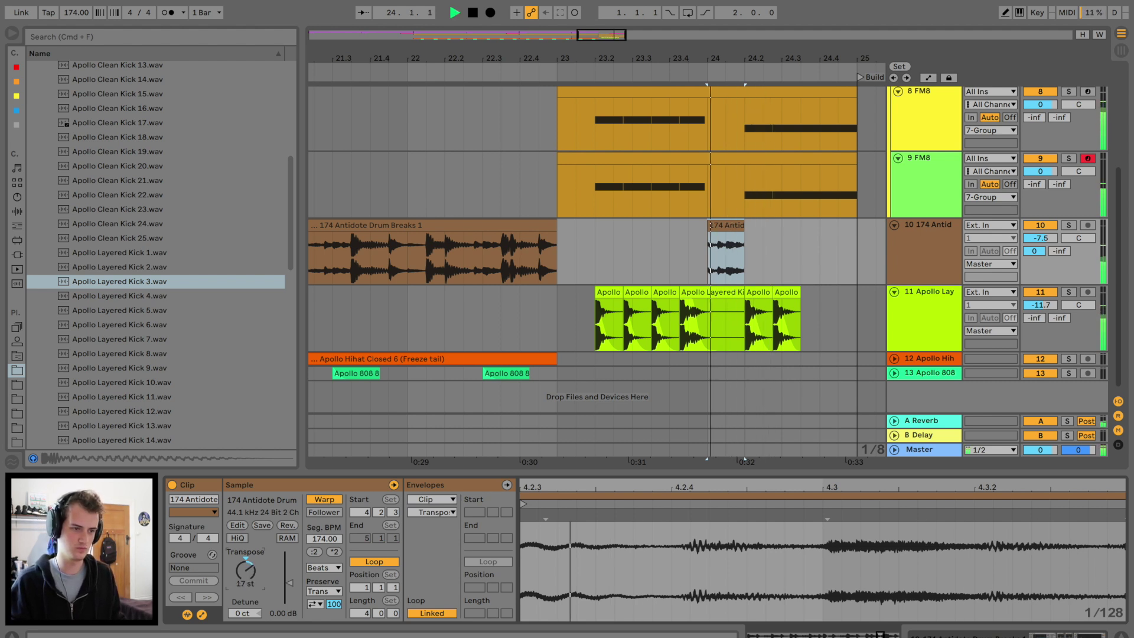
drag(246, 570, 246, 558)
key(space)
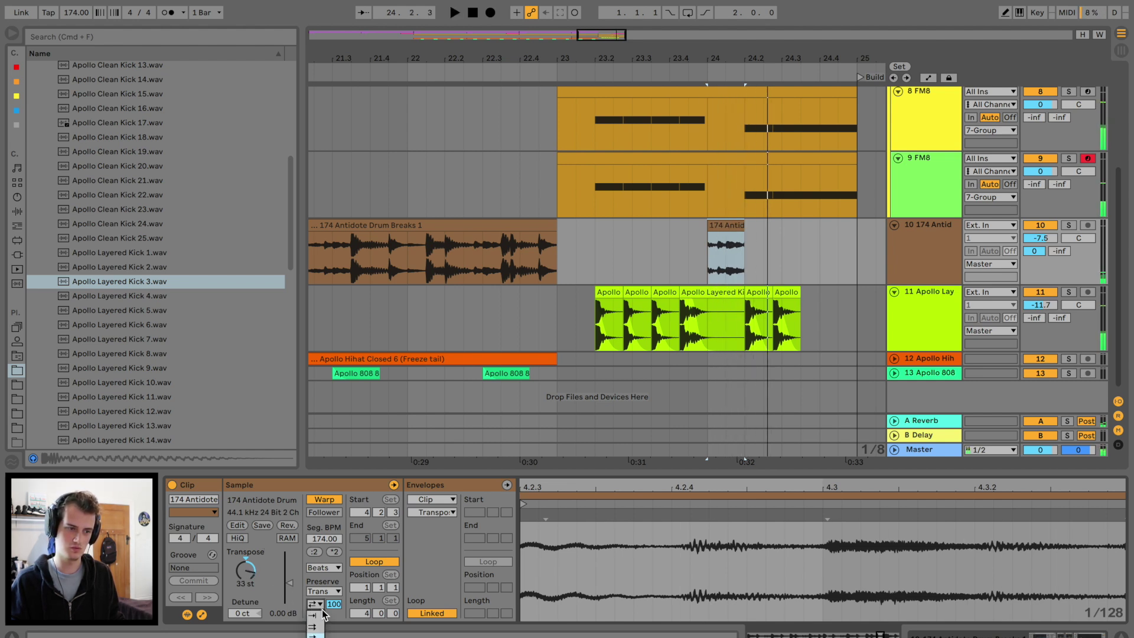
- Turn off transient looping for the drum slice and set its transient envelope to 14
key(space)
drag(329, 602, 329, 637)
key(space)
key(space)
key(space)
key(space)
- Set the drum slice's transpose to 4 st while replaying the passage
drag(241, 568, 241, 586)
key(space)
key(space)
key(space)
key(space)
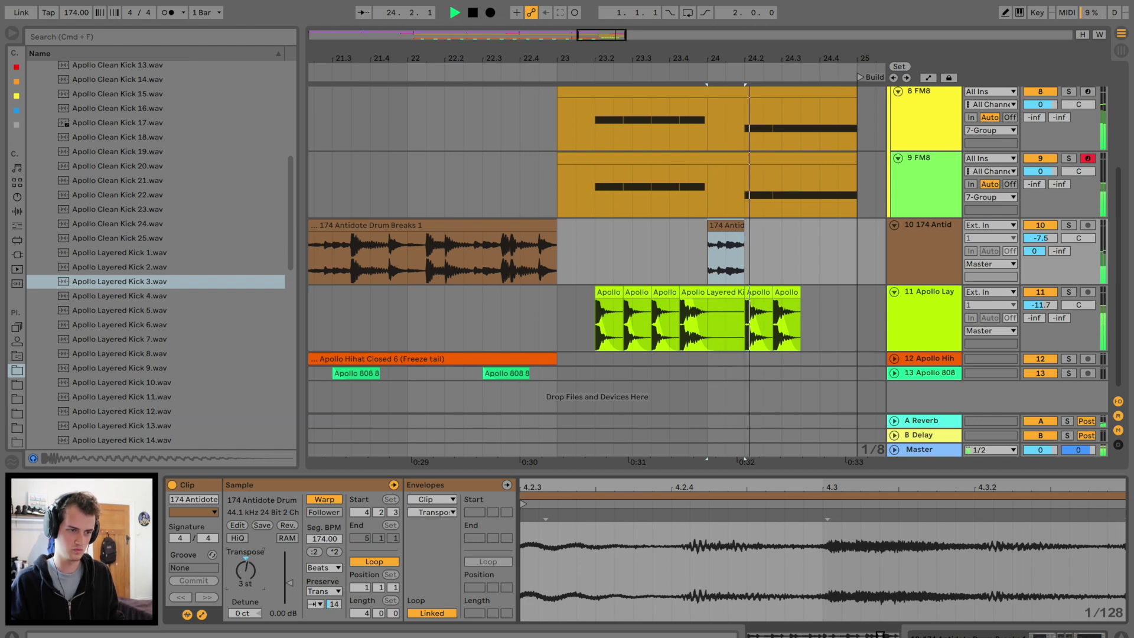
drag(703, 53, 703, 22)
key(space)
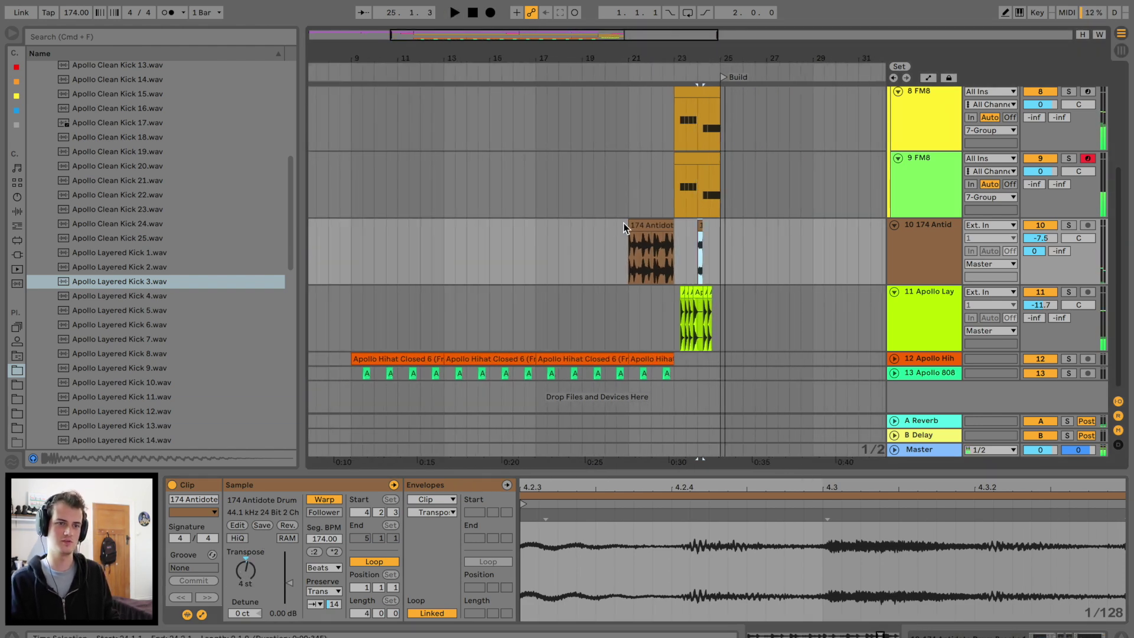
- Play the transition from bar 20, set the kick track's volume to -9.9 and move the track above the 174 Antidote drum track
click(604, 246)
key(space)
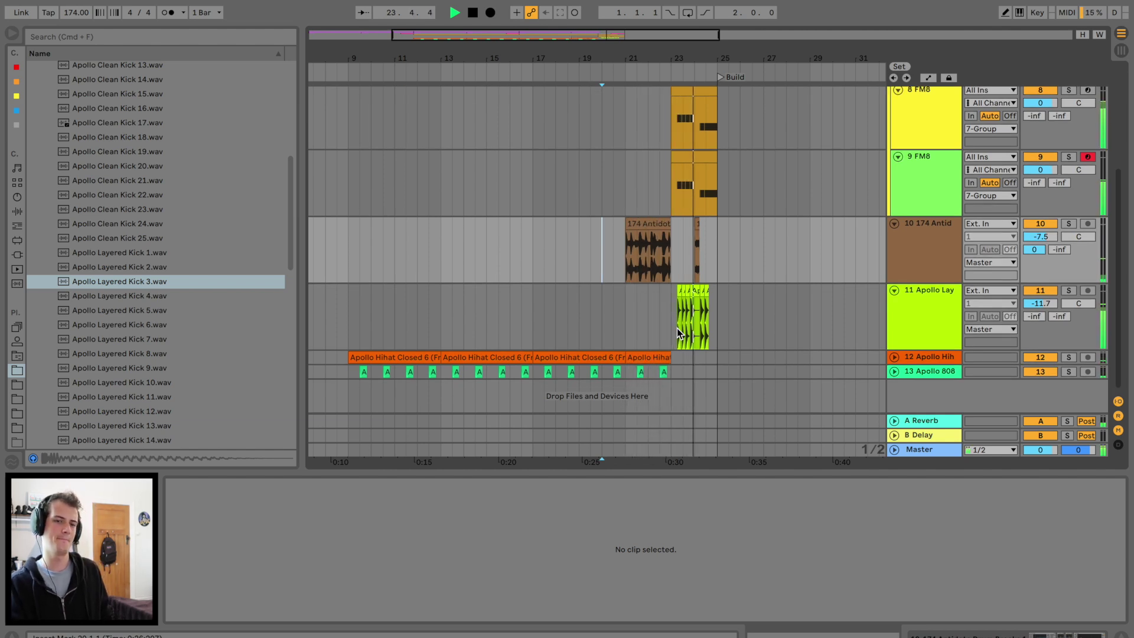
drag(920, 232, 916, 214)
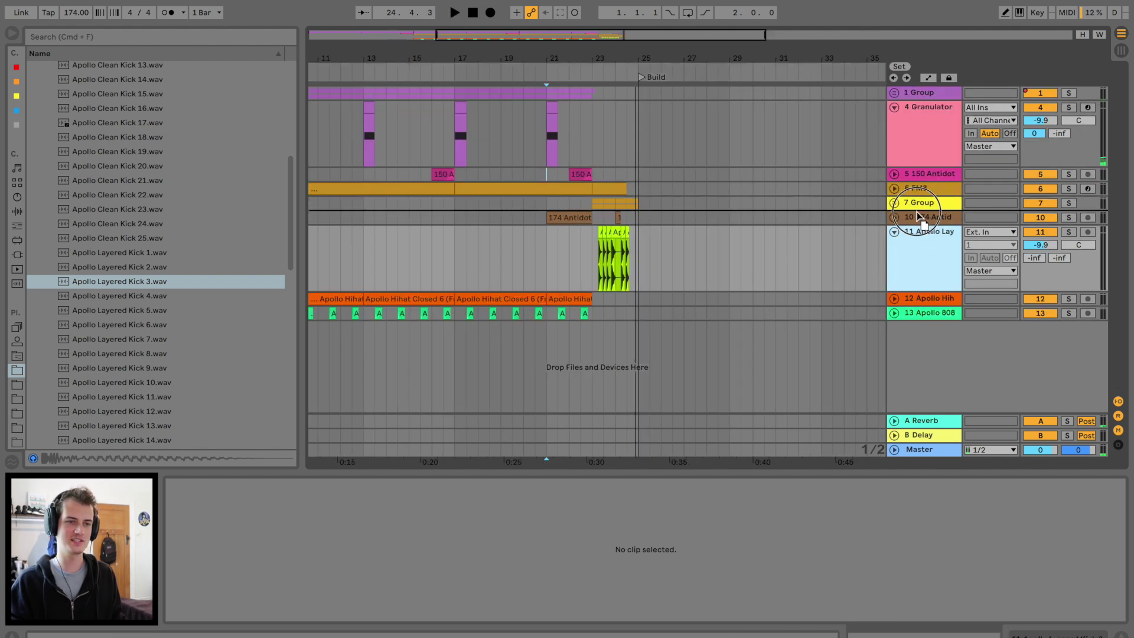
- Group the FM8 track, the FM8 bass group and the kick track, and solo the new group
click(608, 189)
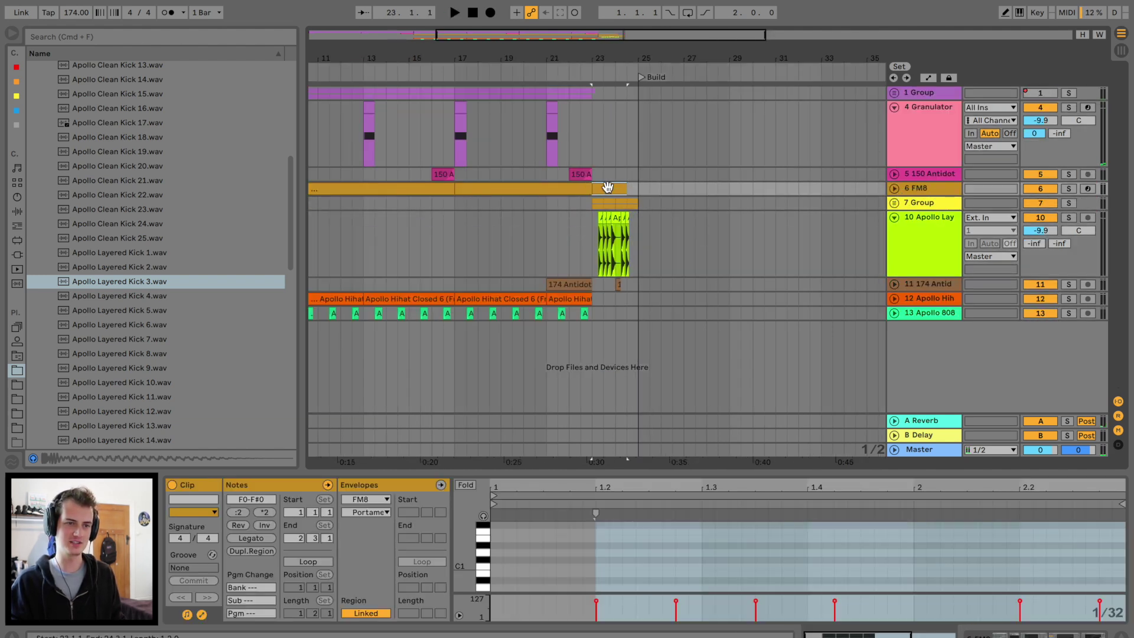
key(super+g)
key(space)
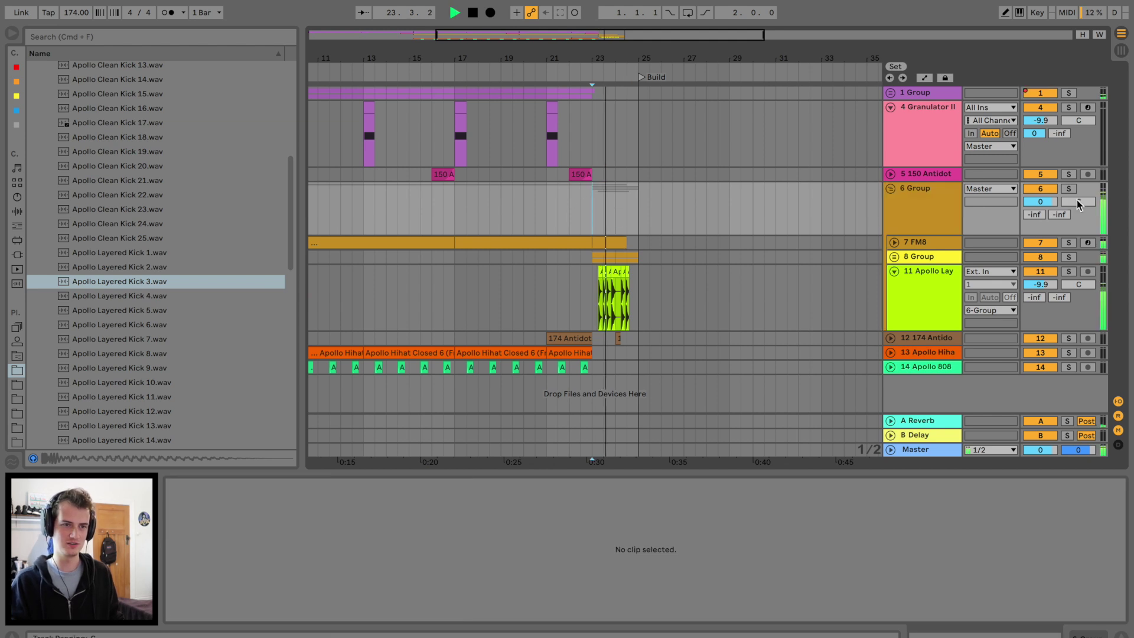
click(1069, 189)
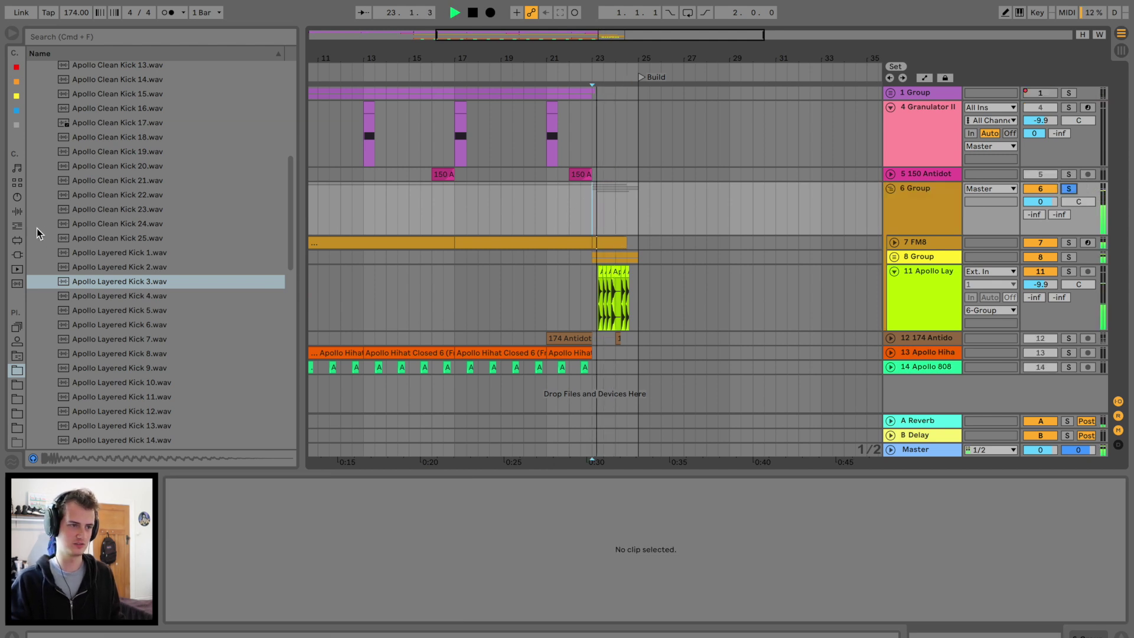
- Add an Overdrive to the new bass and kick group with its filter at 786 Hz and Dry/Wet at 31 %
click(21, 215)
drag(76, 286, 487, 296)
key(space)
key(space)
drag(218, 510, 220, 538)
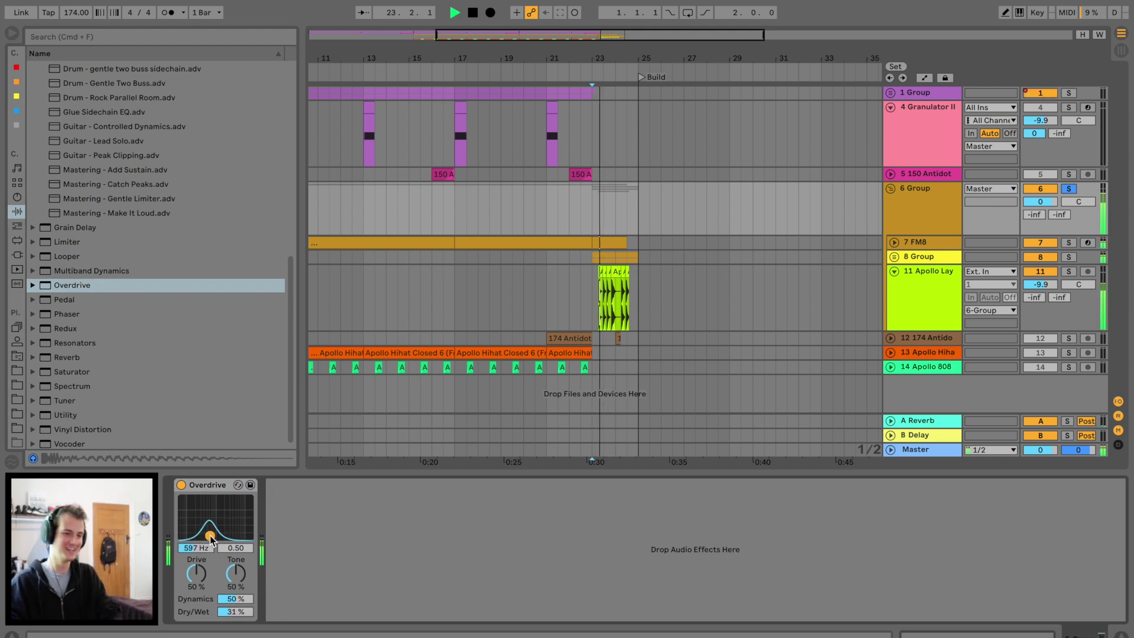
drag(211, 538, 214, 535)
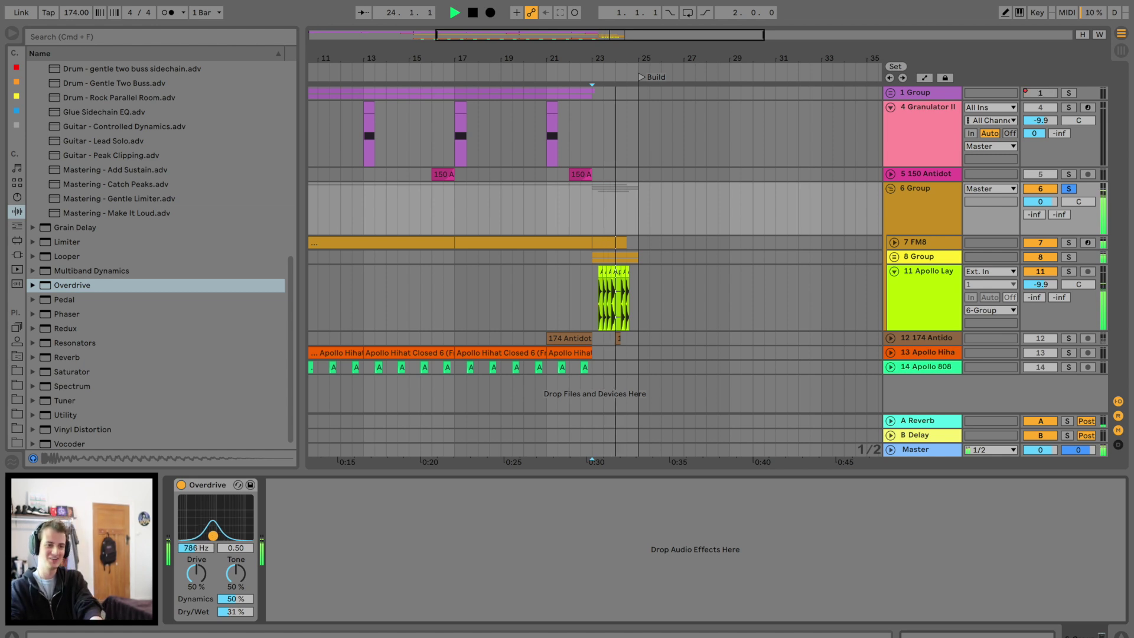
- Automate the group's Overdrive to stay off until bar 23 and switch on from there
click(181, 484)
key(a)
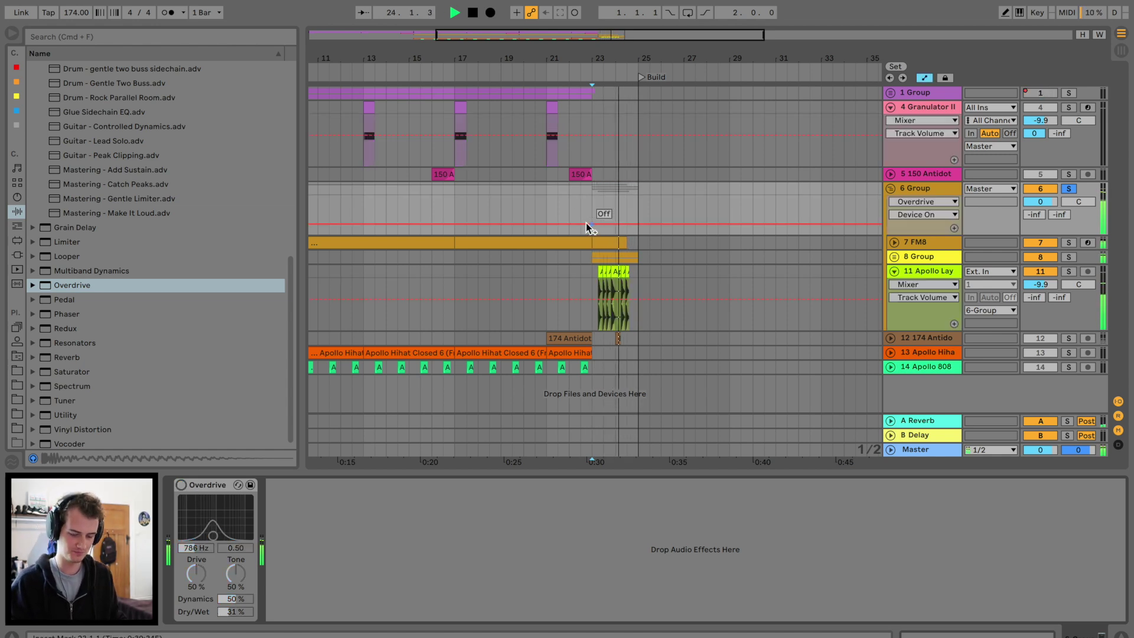
key(space)
drag(592, 223, 592, 204)
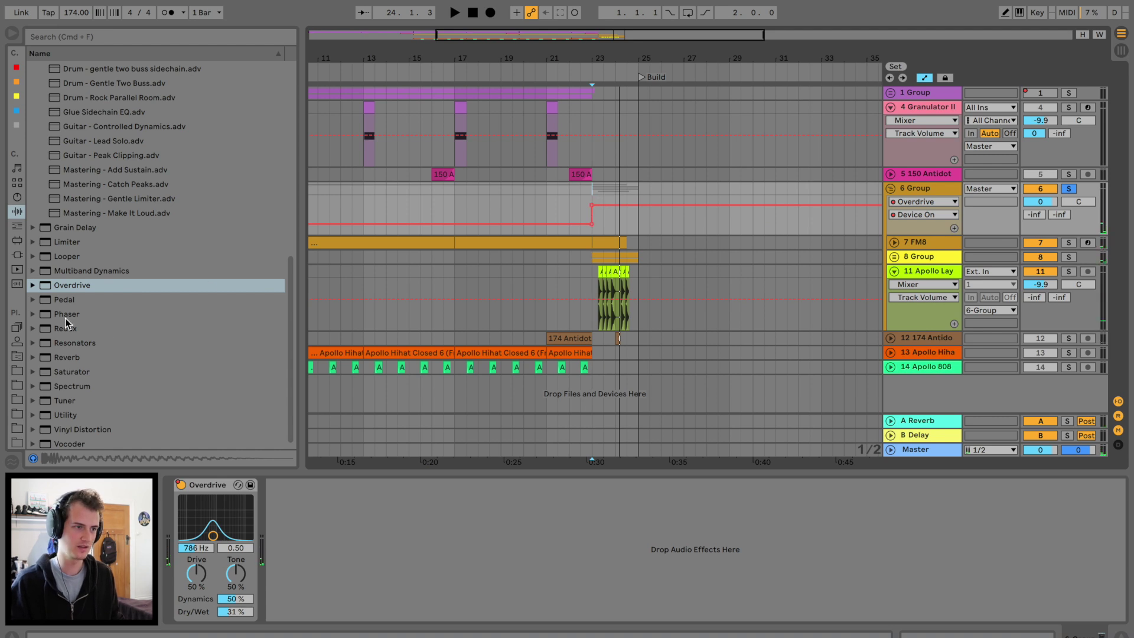
- Add a Phaser after the Overdrive with its frequency at 206 Hz and feedback at 0.88
drag(64, 315, 282, 537)
key(space)
drag(346, 575, 341, 538)
key(space)
key(space)
key(space)
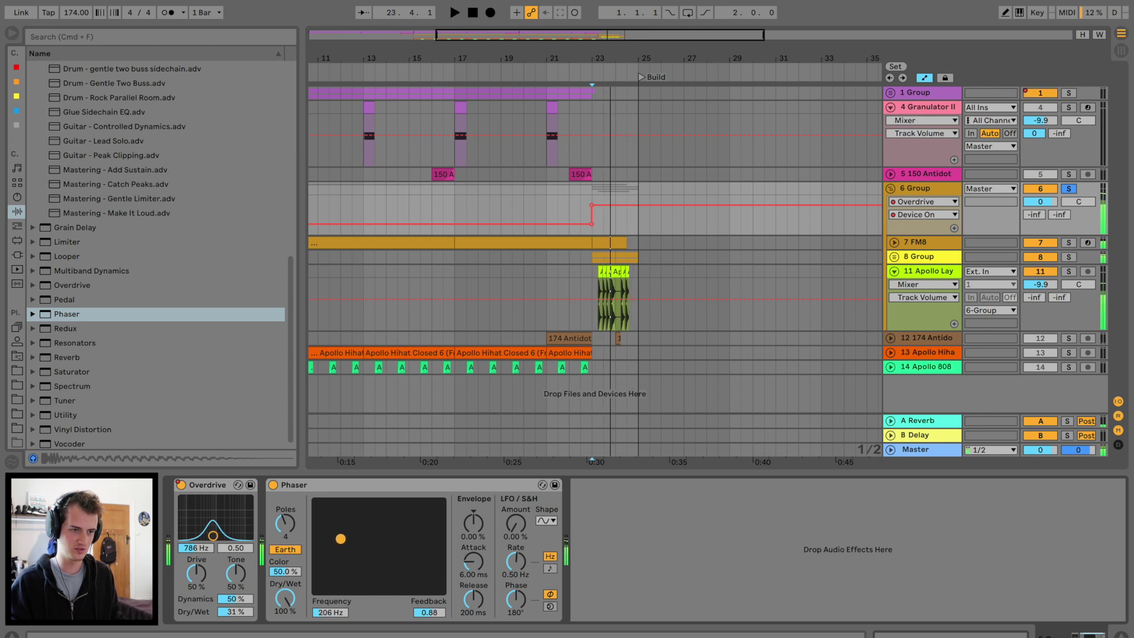
- Automate the Phaser to switch on at bar 23 and play from bar 20
click(273, 484)
click(586, 225)
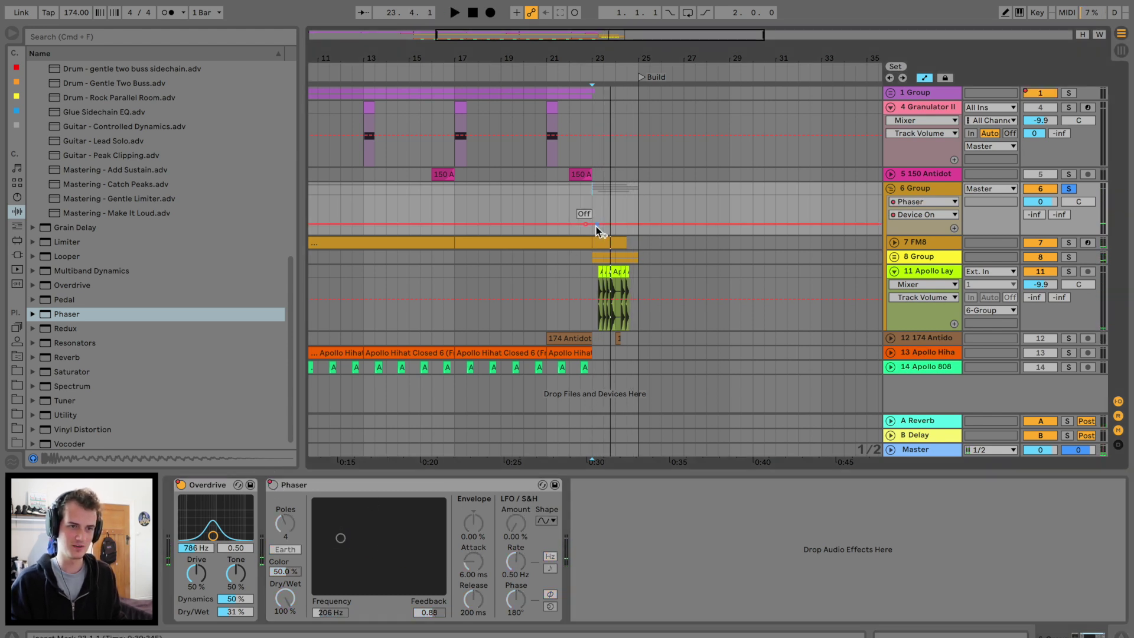
drag(597, 225, 585, 205)
click(535, 211)
key(space)
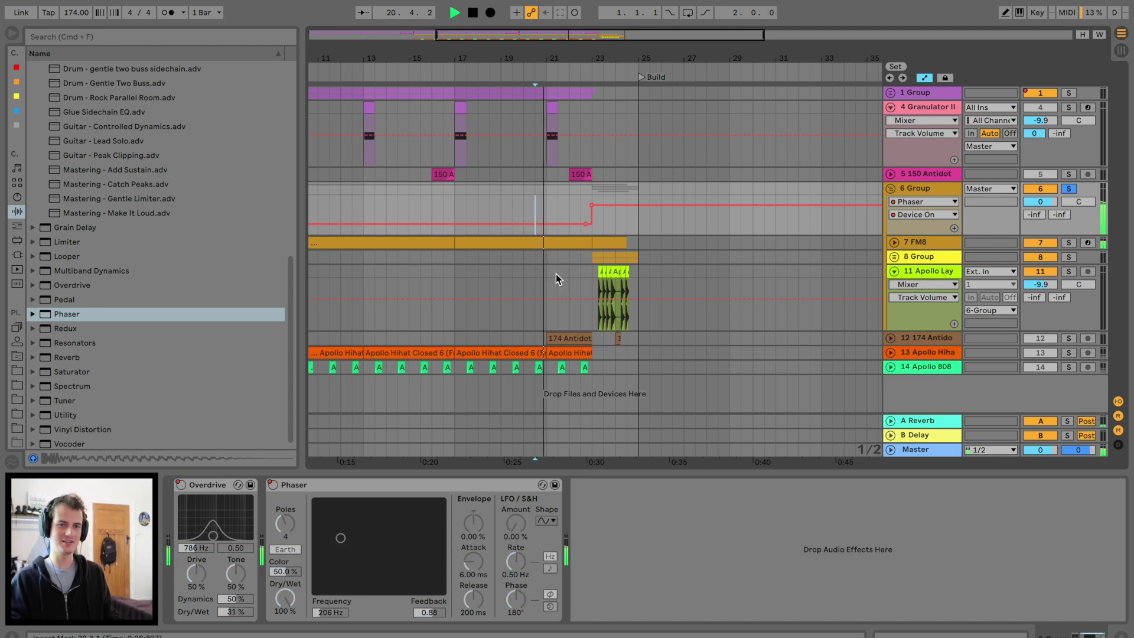
- Unsolo the bass group and set its Phaser to a frequency of 331 Hz with feedback 0.89
click(1070, 190)
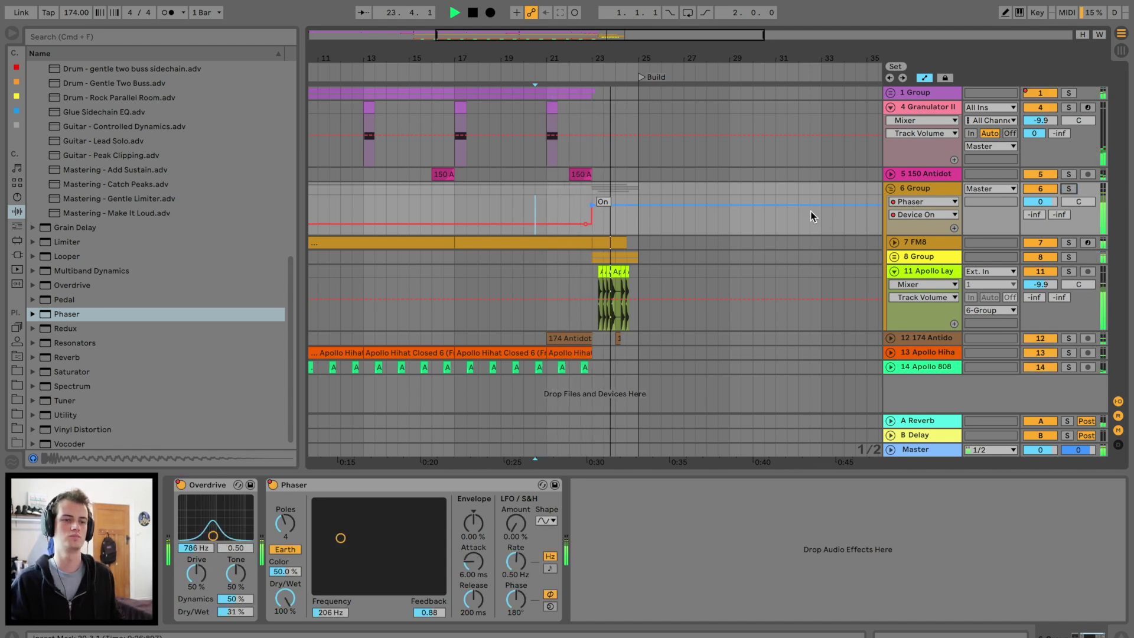
key(space)
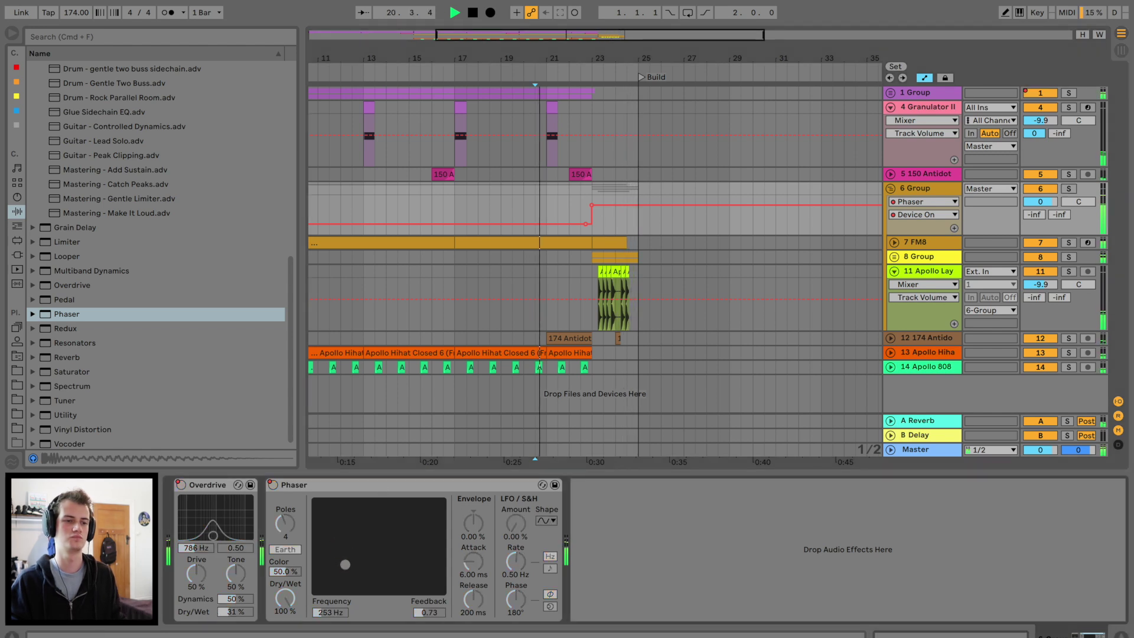
click(581, 195)
drag(345, 565, 351, 536)
key(space)
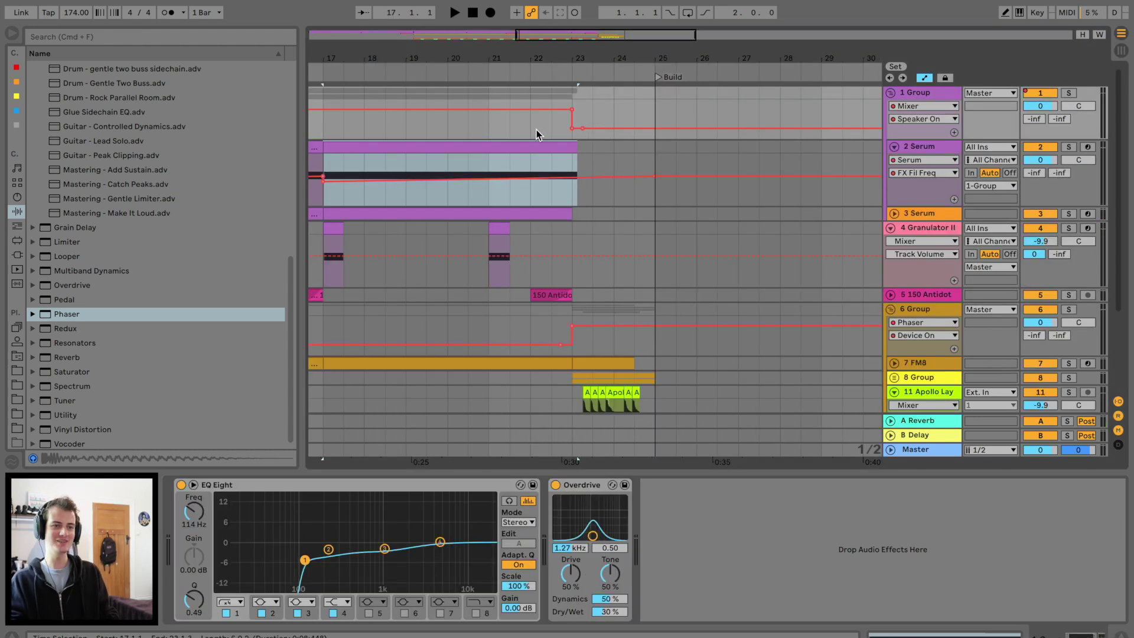
- Collapse 1 Group, the Granulator II track and 6 Group, and play from bar 21
click(532, 129)
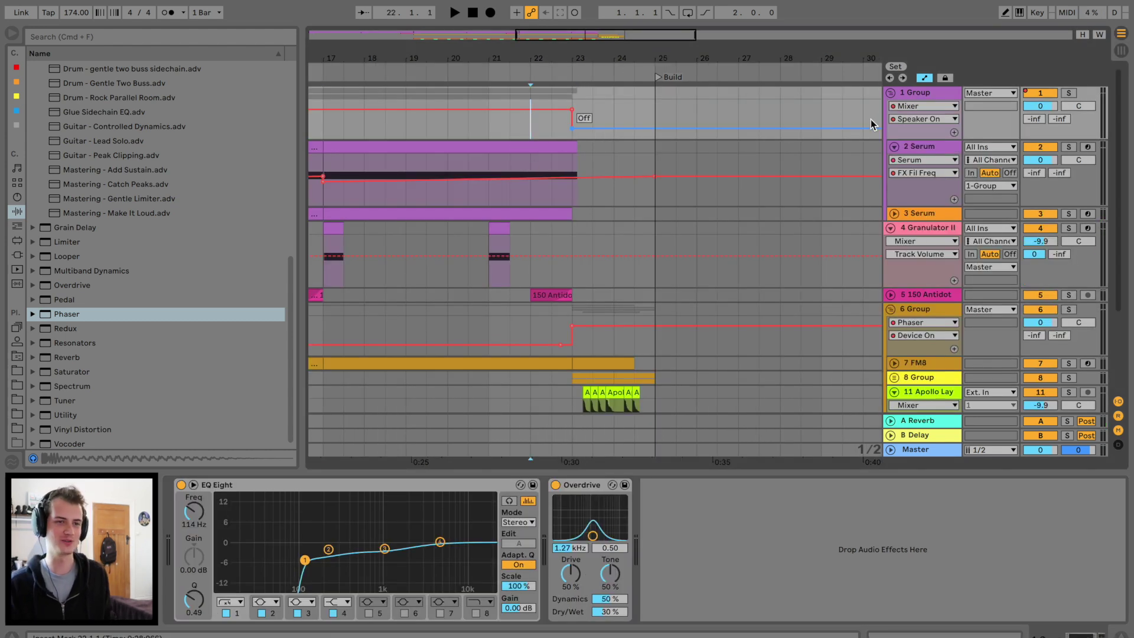
click(890, 97)
drag(607, 68, 617, 60)
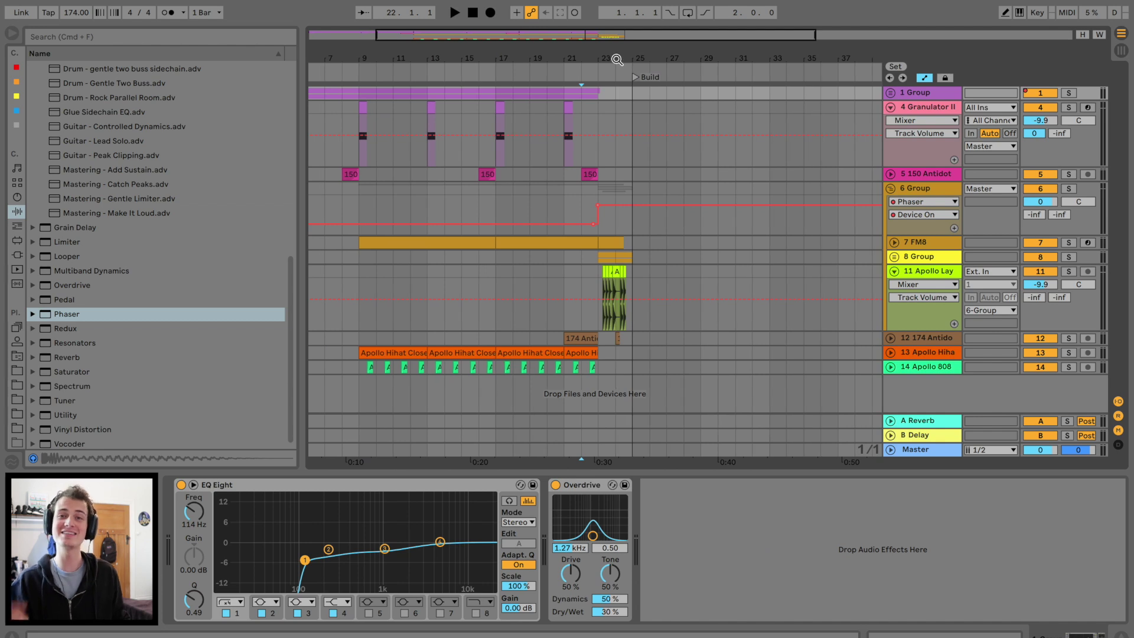
click(889, 107)
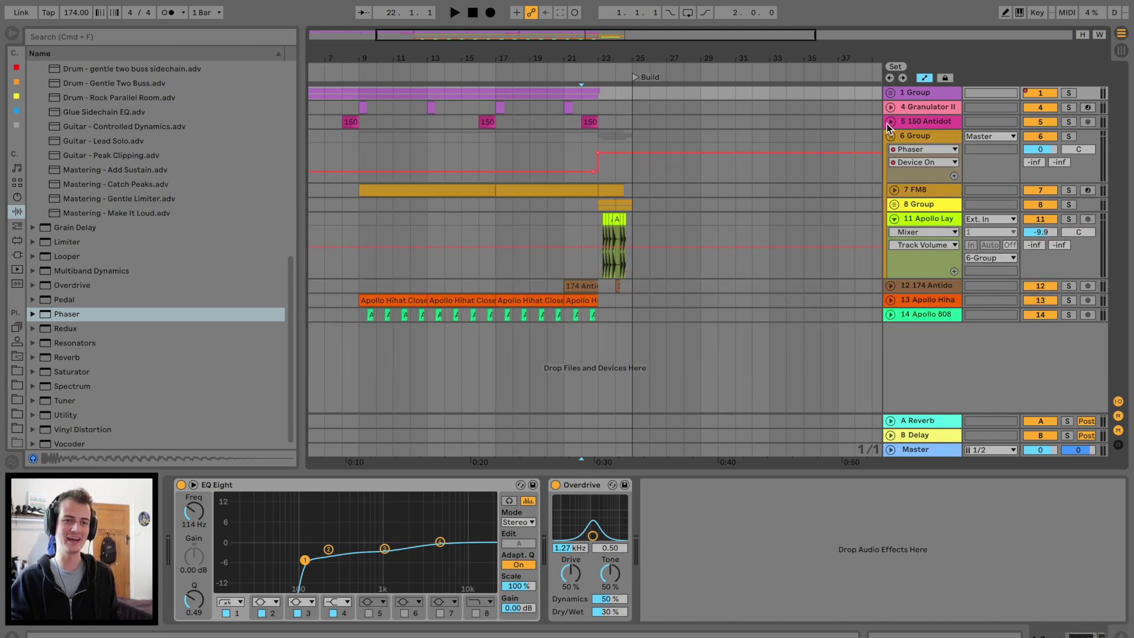
click(891, 136)
key(space)
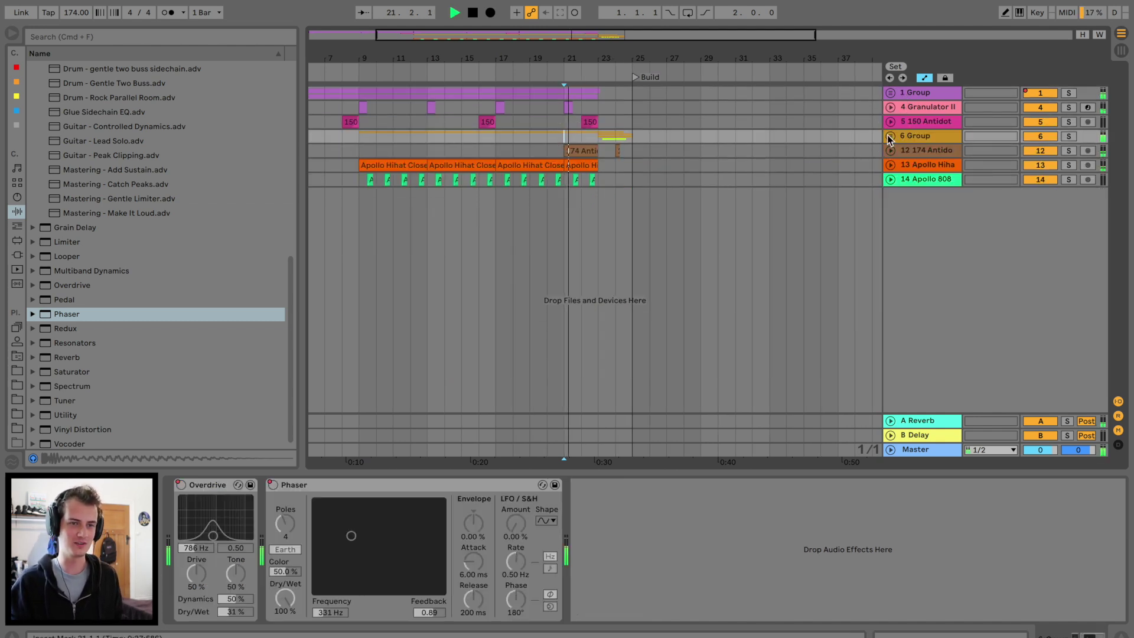
- Expand 6 Group, lower the kick track's volume to -13.4 and add a Utility to that track
click(891, 136)
click(922, 139)
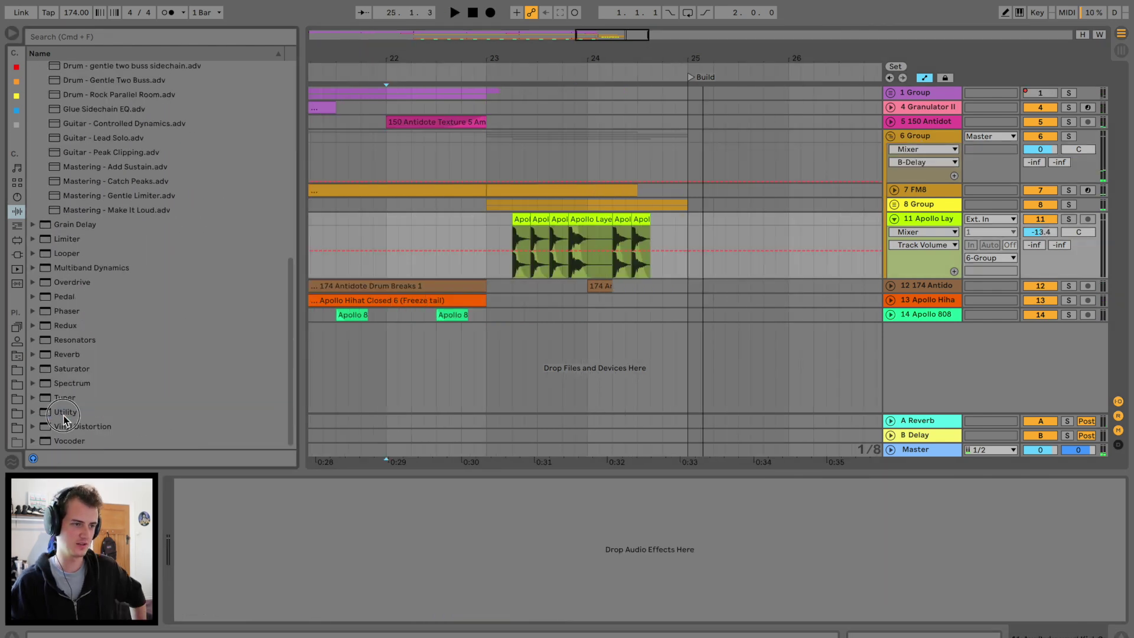
drag(65, 412, 207, 584)
click(206, 524)
click(201, 509)
click(469, 274)
key(space)
- Add an Overdrive to the 10 FM8 track with its filter at 261 Hz and bandwidth 7.94
click(497, 235)
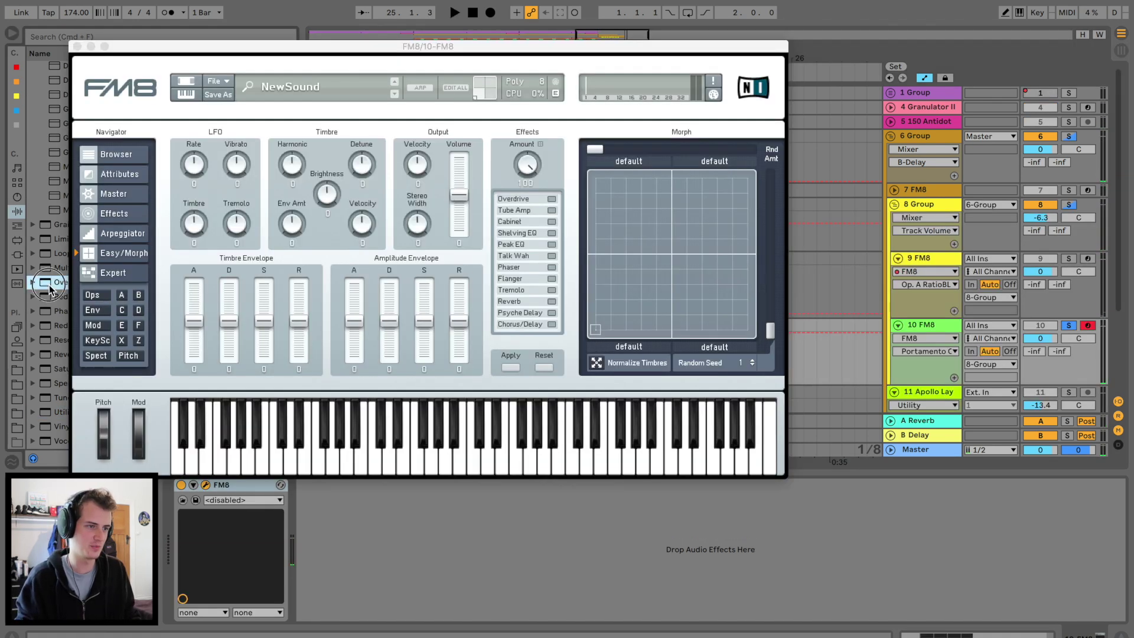
double_click(50, 290)
key(space)
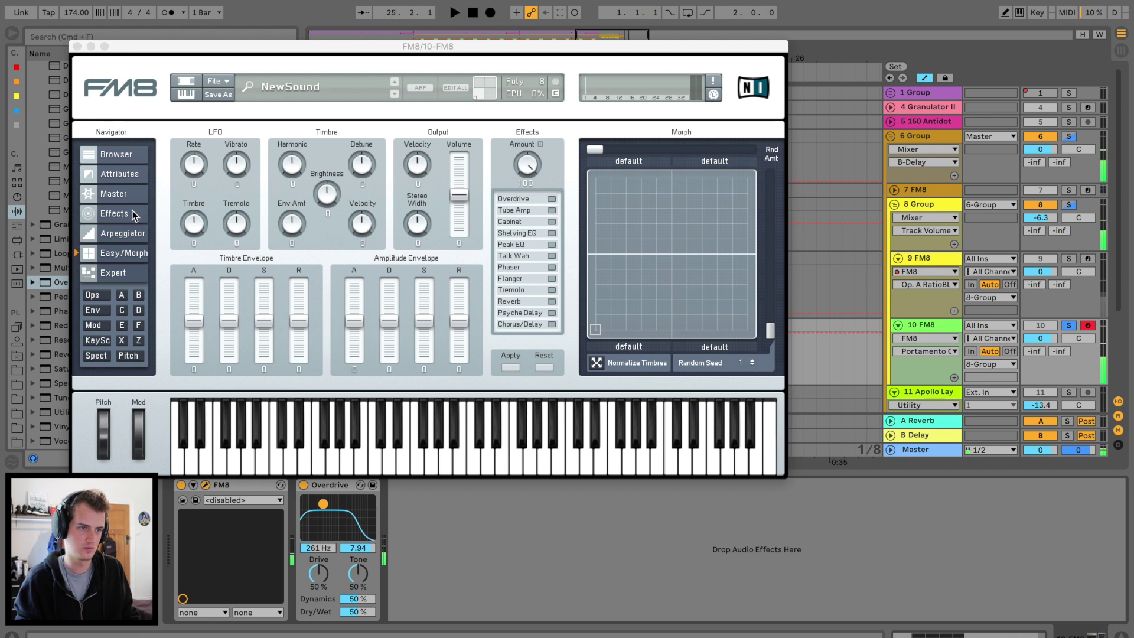
- Show the Expert page of FM8 and enable operator E, modulating operator F by 28
click(117, 273)
key(space)
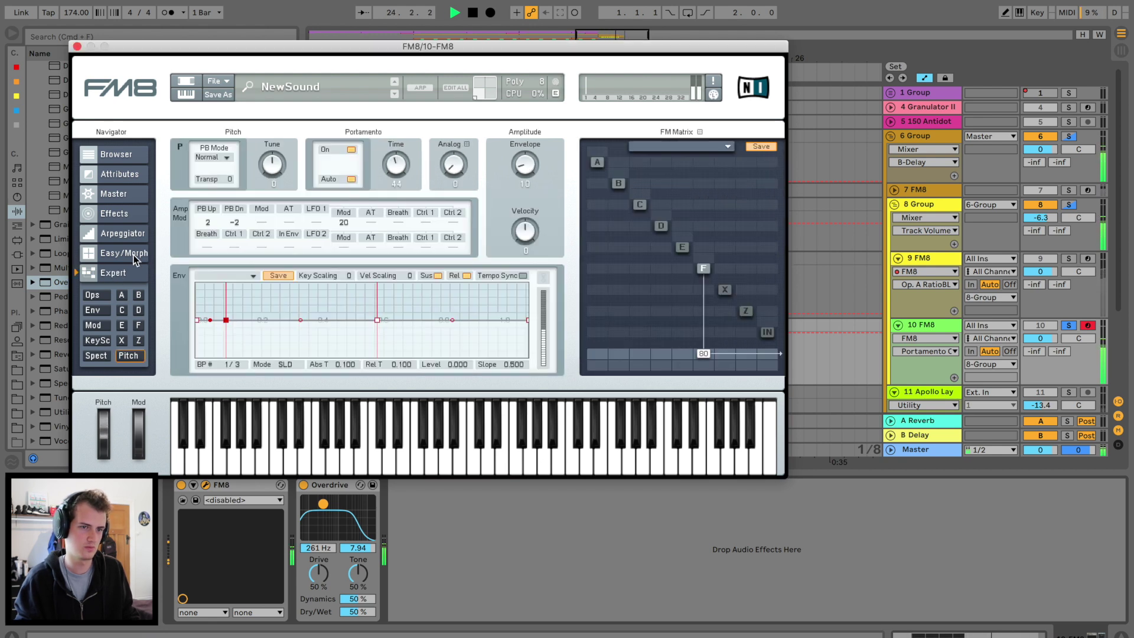
click(119, 254)
click(117, 274)
key(space)
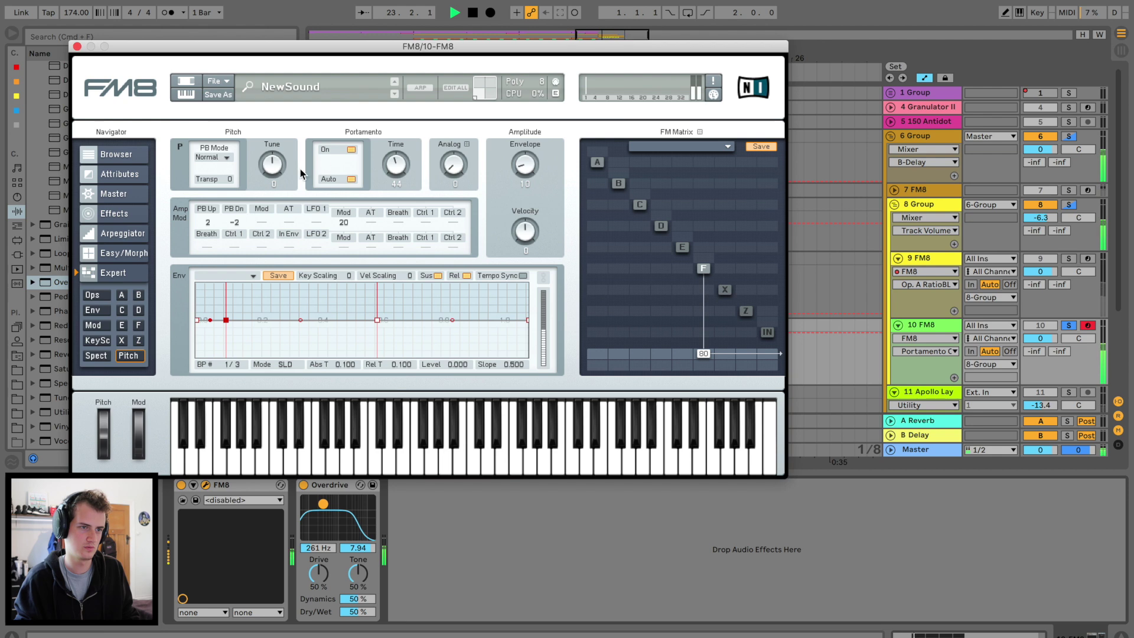
click(682, 247)
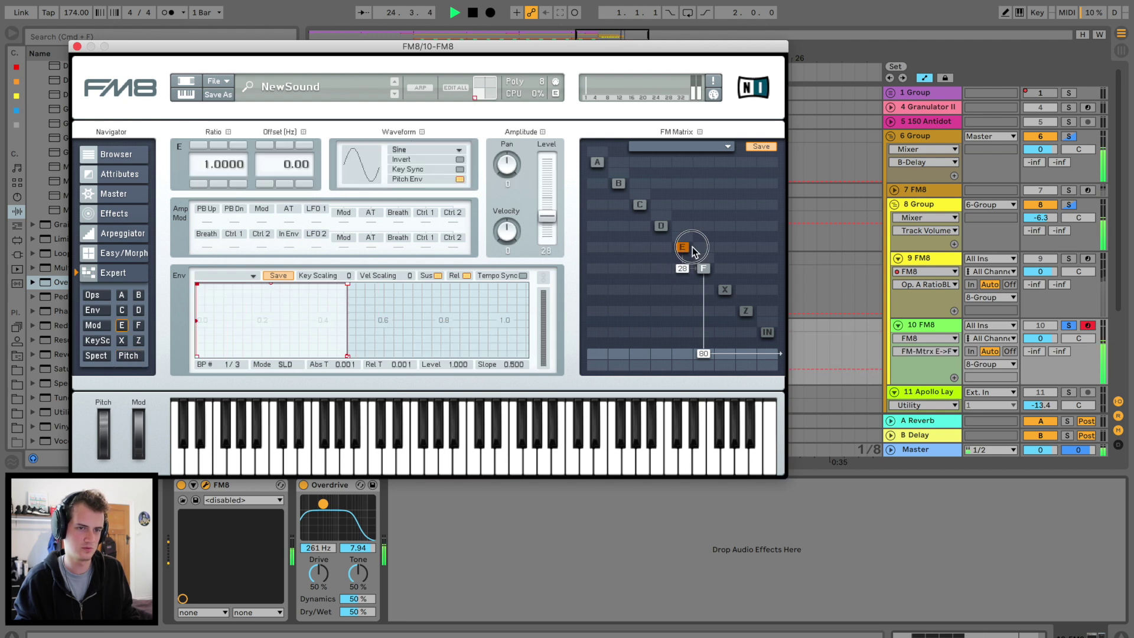
- Add a high-pass Auto Filter after the Overdrive on the 10 FM8 track with its frequency at 26.0 Hz
key(space)
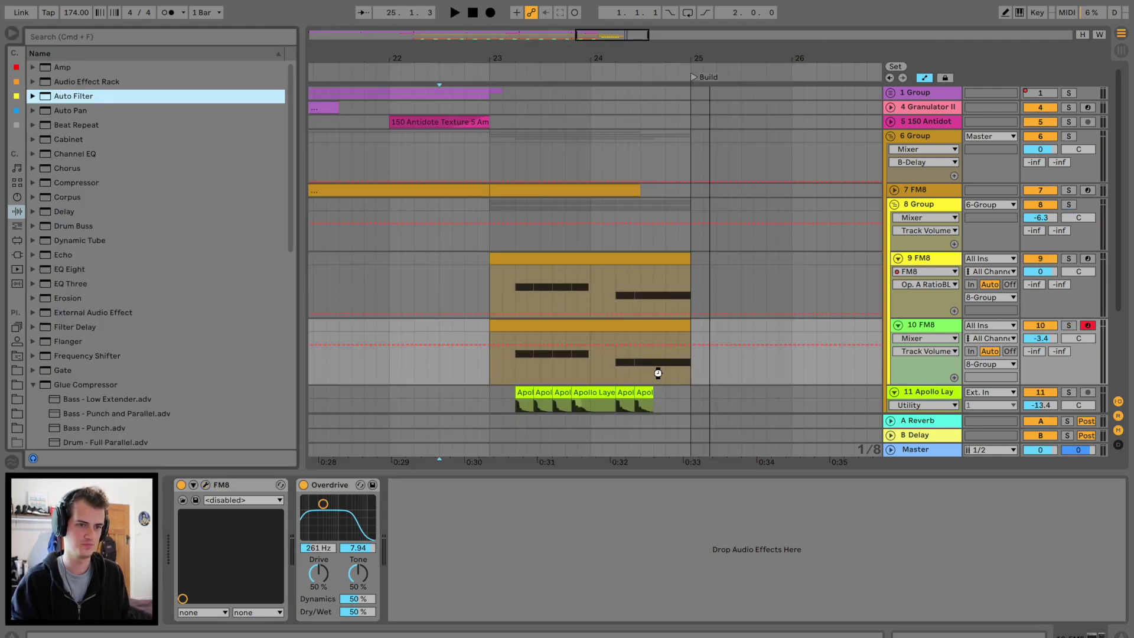
click(447, 587)
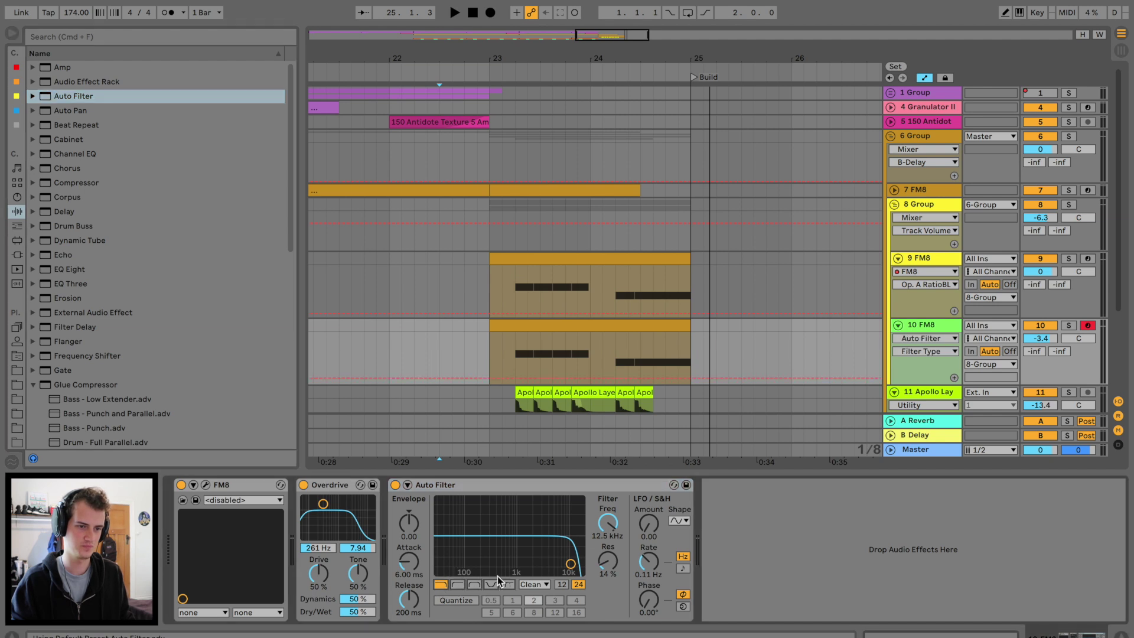
drag(603, 536, 603, 603)
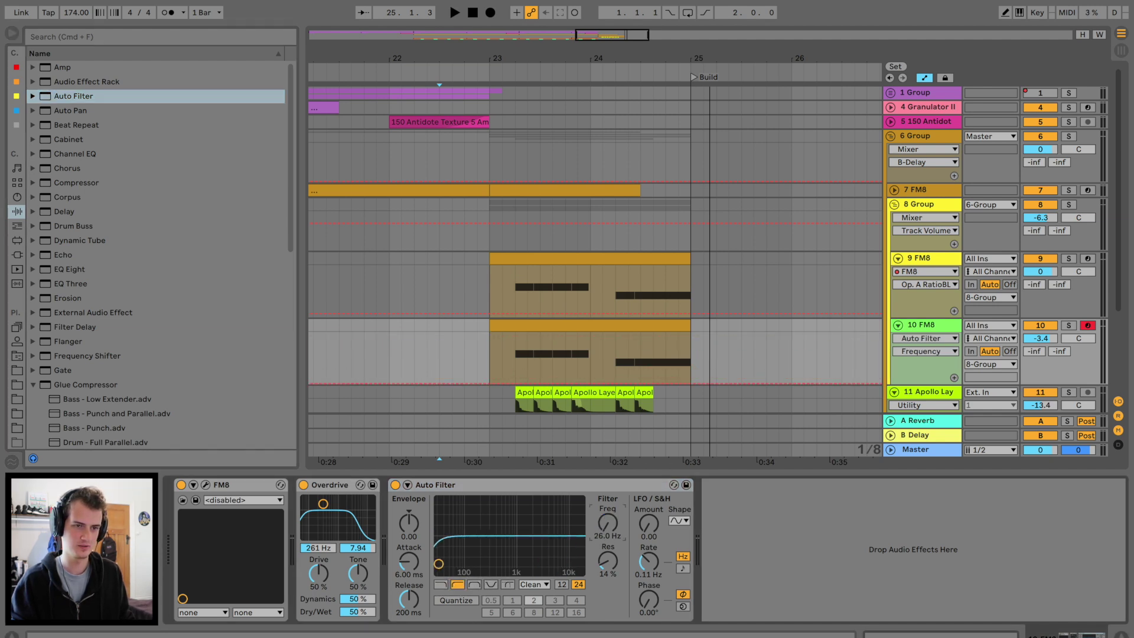
- Automate the 10 FM8 track's Auto Filter frequency to rise through bar 24 up to bar 25, and play it back
click(622, 378)
mouse_move(678, 378)
mouse_down()
mouse_move(690, 354)
mouse_move(654, 373)
mouse_move(621, 371)
mouse_up()
click(629, 343)
key(space)
key(space)
key(space)
click(477, 357)
key(space)
key(space)
key(space)
- Collapse 6 Group and insert a new audio track directly below it
drag(462, 59, 461, 27)
click(356, 295)
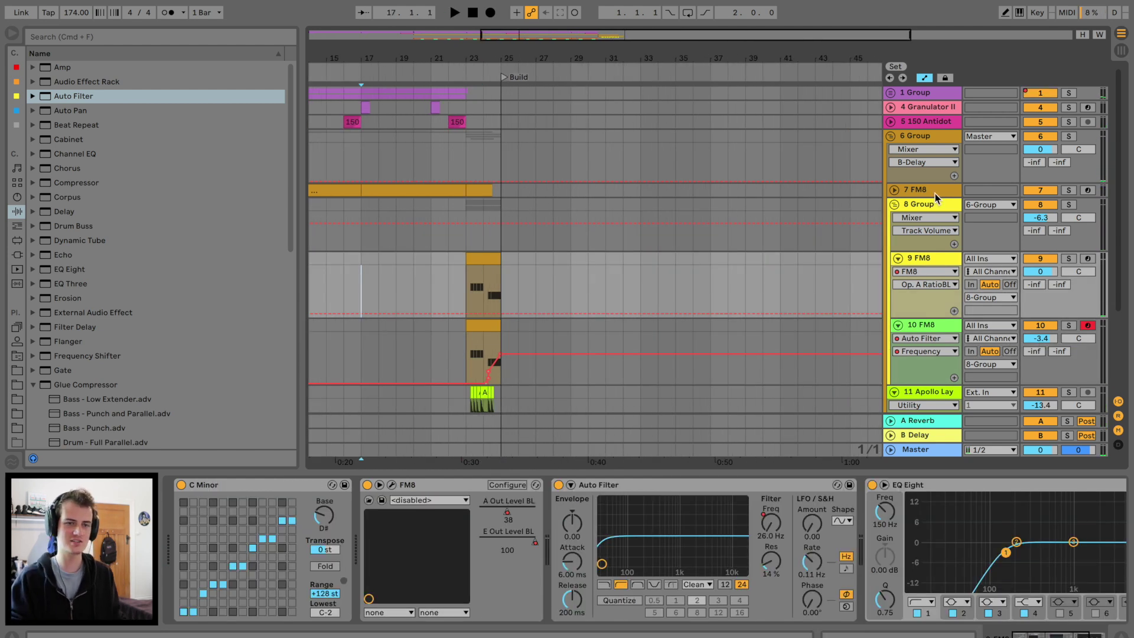
click(893, 206)
click(894, 204)
click(890, 135)
drag(433, 57, 433, 91)
key(super+t)
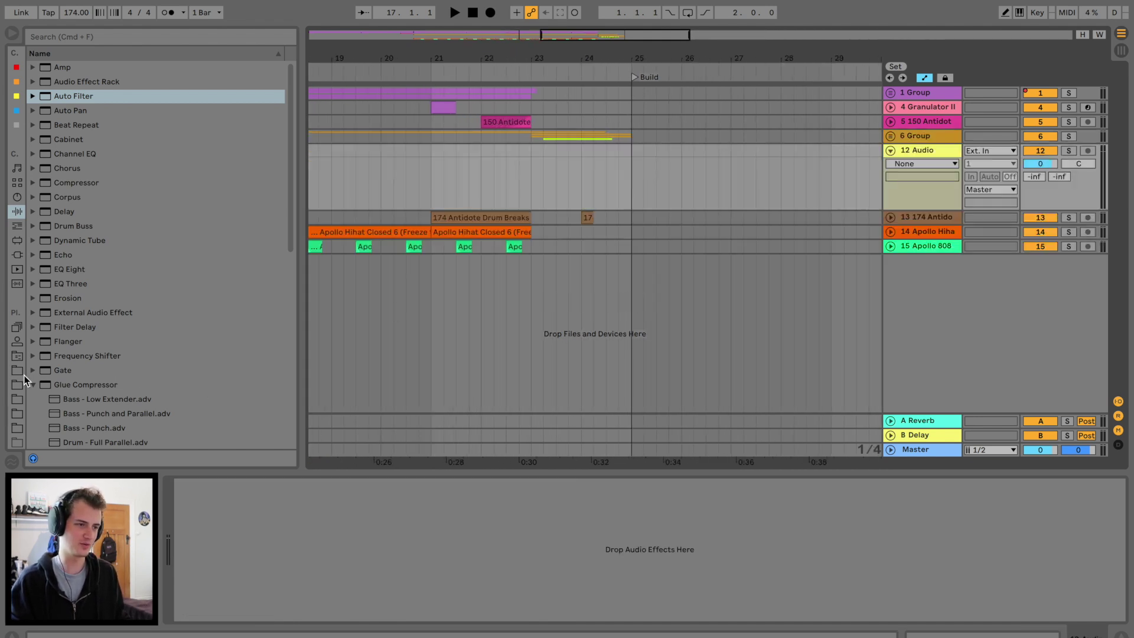
- Audition the Apollo open hi-hats and place Apollo Hihat Open 3 on the new audio track at bar 23
click(19, 371)
click(113, 224)
click(155, 345)
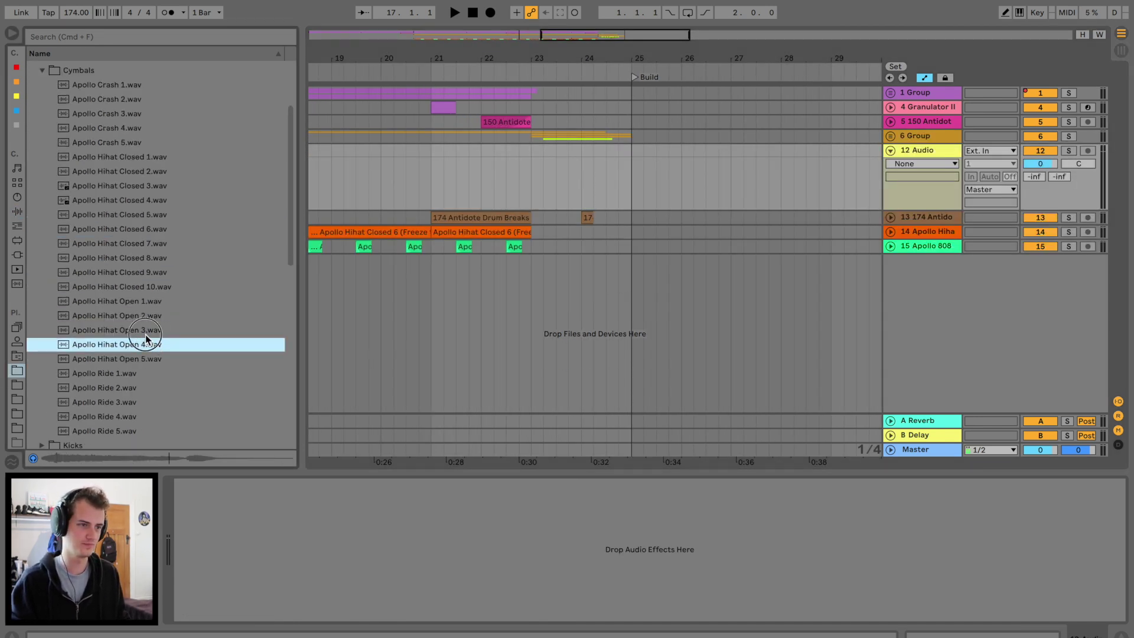
click(145, 334)
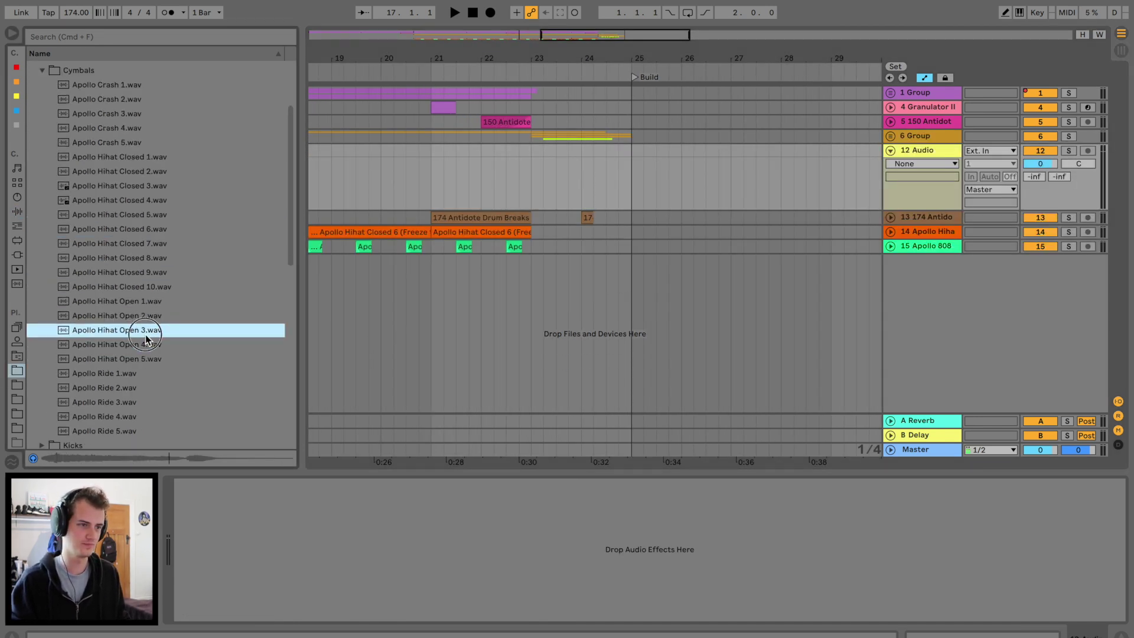
mouse_move(131, 331)
mouse_down()
mouse_move(573, 190)
mouse_move(535, 178)
mouse_up()
click(520, 174)
- Play the open hi-hat in context and lower its track volume to -20.9
key(space)
drag(550, 57, 551, 94)
key(space)
double_click(545, 151)
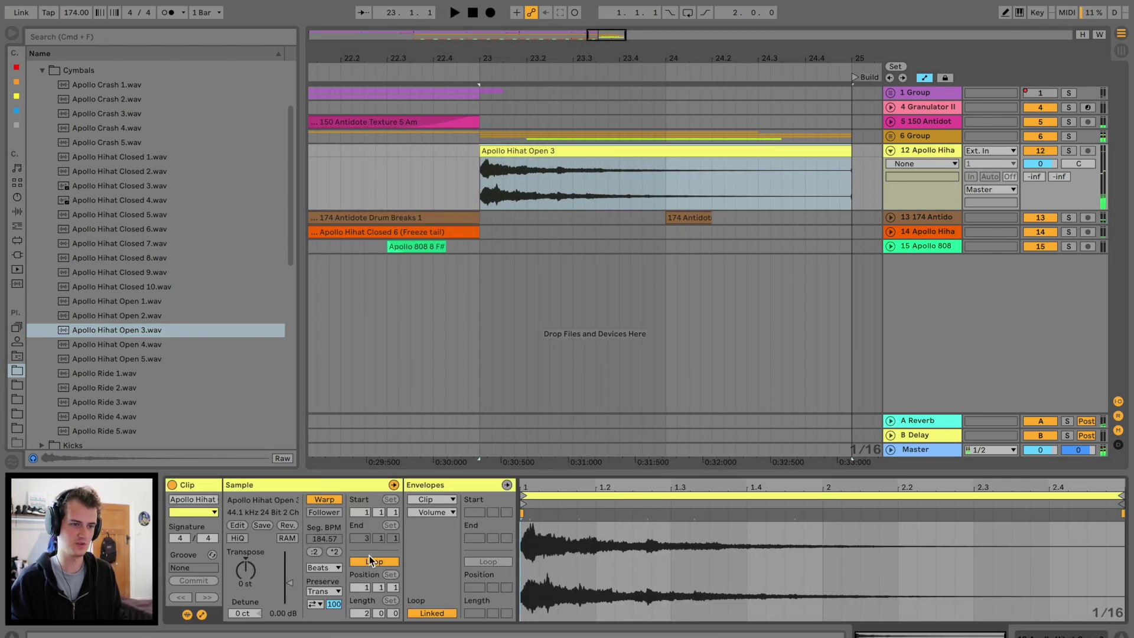
drag(1055, 157, 1055, 189)
key(space)
key(space)
- Move the open hi-hat clip to 23.2, make it one bar long and duplicate it at 24.2
drag(558, 150, 599, 155)
click(469, 165)
drag(529, 172, 709, 147)
key(super+d)
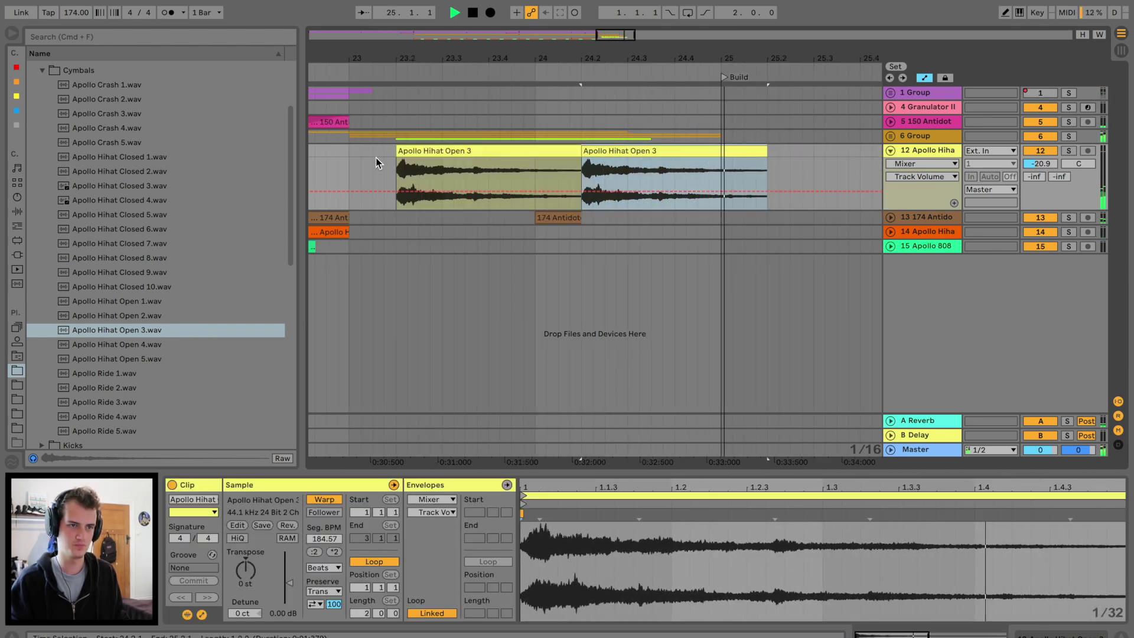
click(391, 158)
- Duplicate the drum break slice at bar 24 twice and undo the last duplicate
click(558, 218)
key(super+d)
key(super+d)
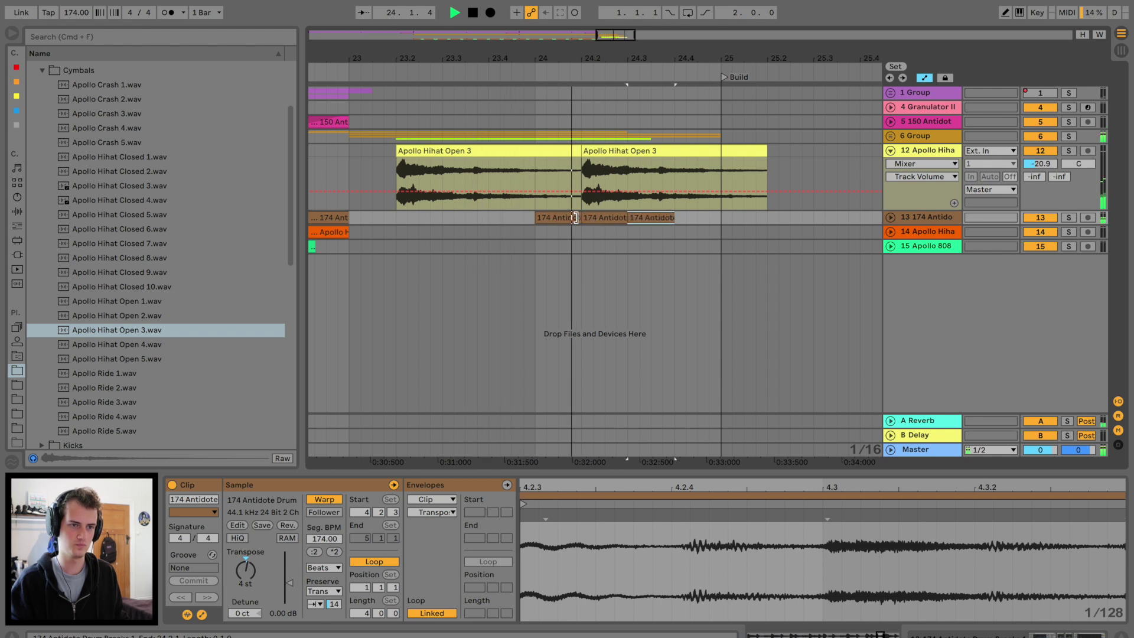
key(super+z)
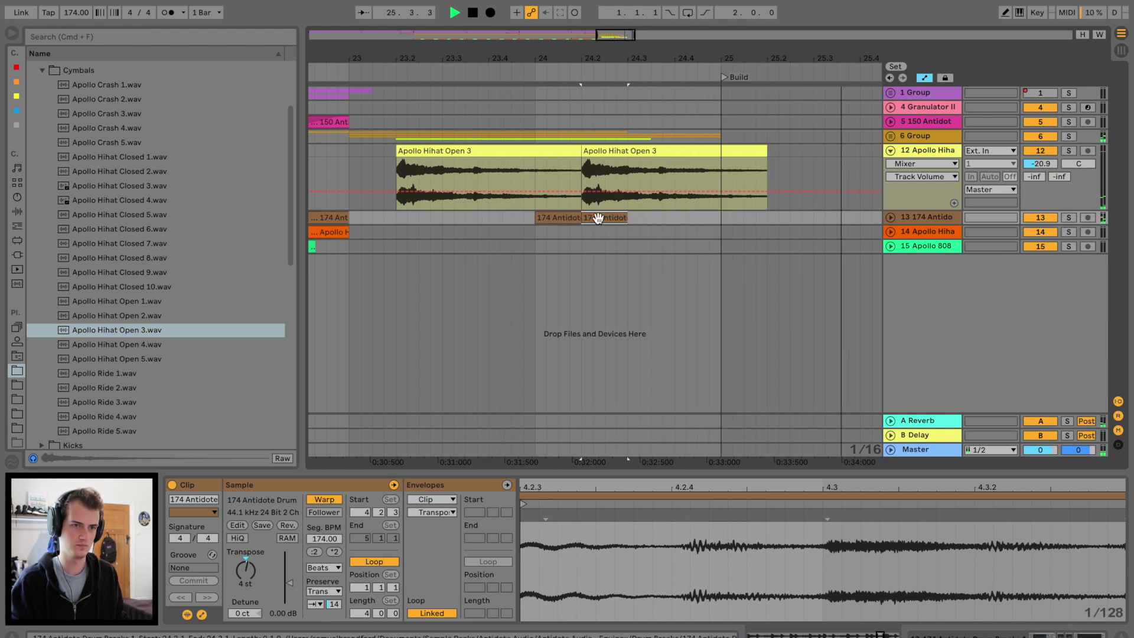
- Expand the 13 174 Antidote track and fill 24.2 to bar 25 with a section copied from the drum break's bar 22
drag(506, 63, 614, 83)
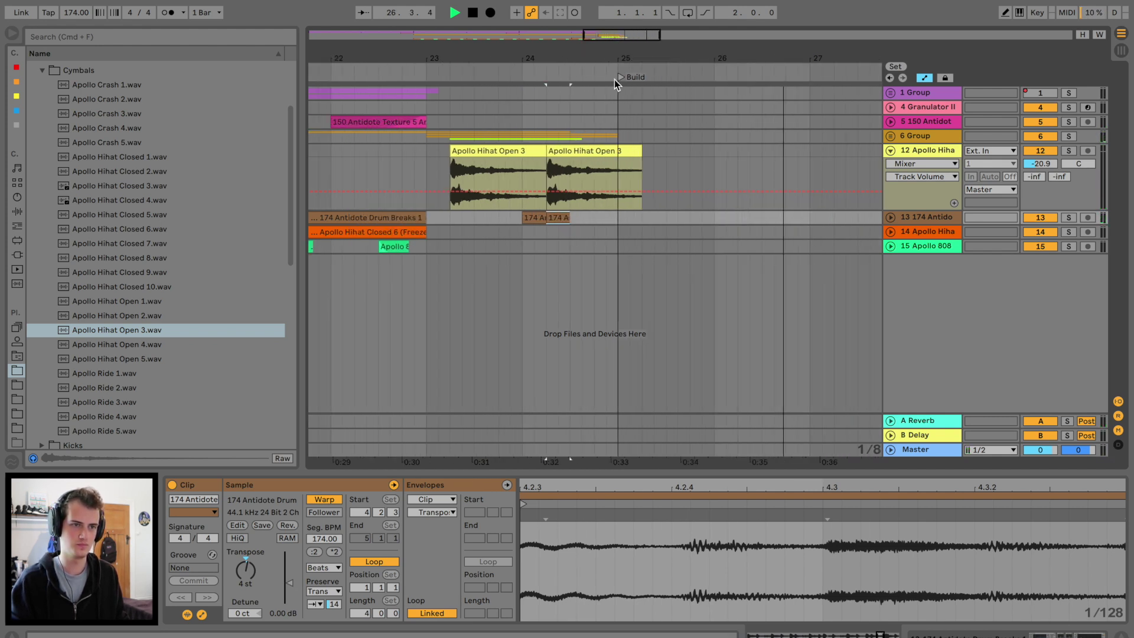
click(891, 214)
key(space)
scroll(364, 235, left, 5)
drag(462, 261, 553, 223)
drag(695, 216, 745, 226)
click(660, 217)
key(space)
key(space)
key(space)
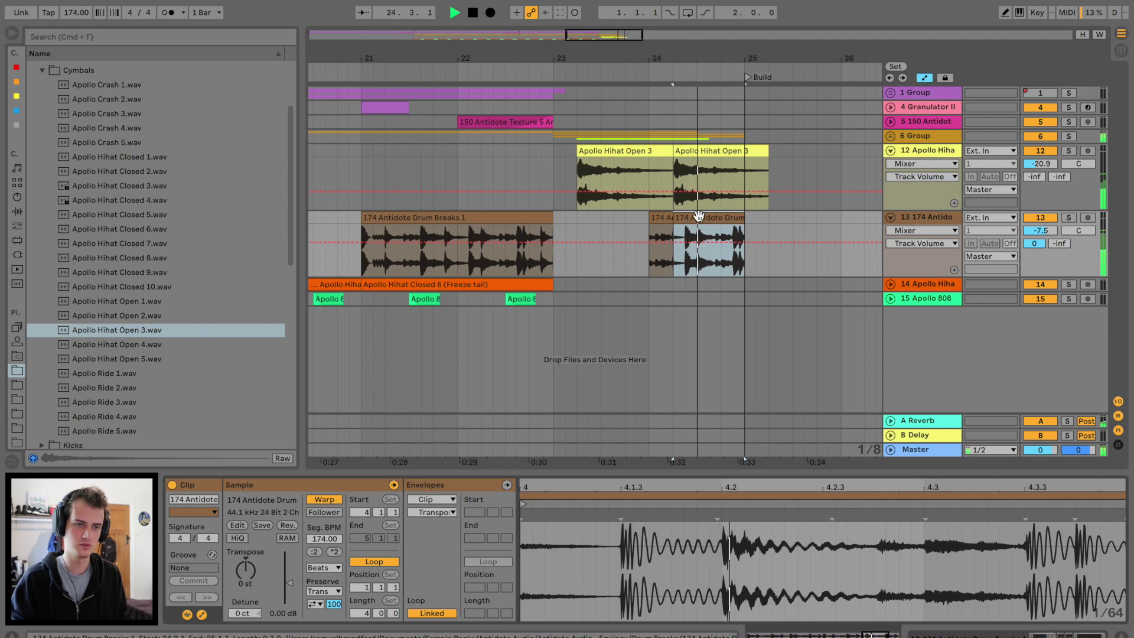
- Copy the drum break from shortly after bar 21 up to bar 22 and paste it at 24.2 over the existing slice
click(372, 217)
key(space)
key(space)
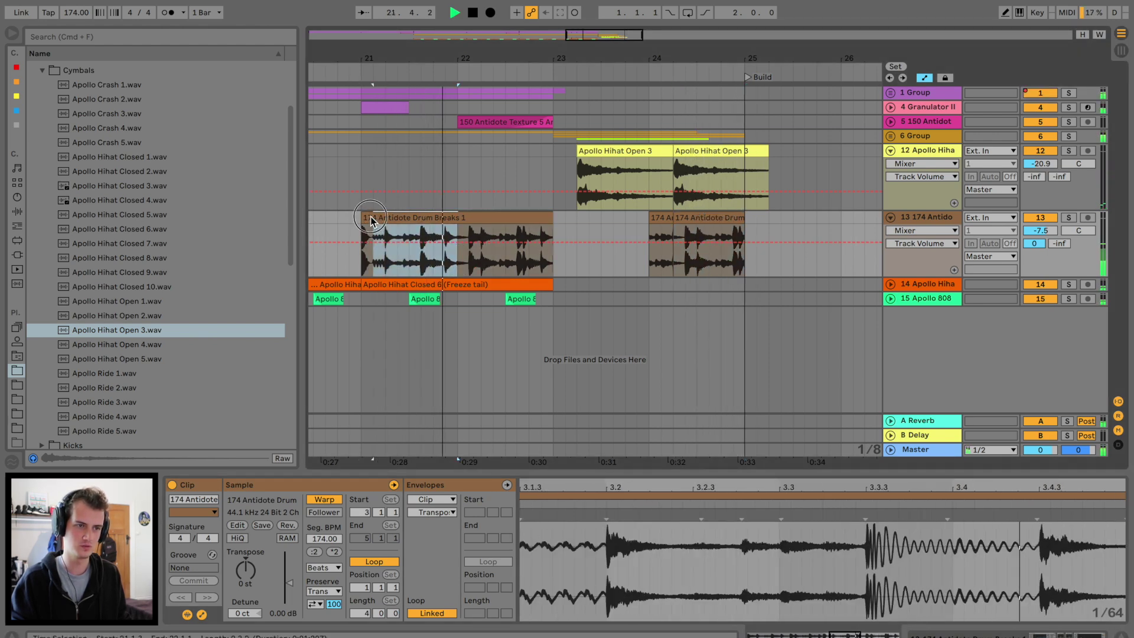
click(682, 218)
key(super+v)
- Shorten the pasted drum break section to end an eighth note before bar 25 and hide the automation lanes
click(643, 226)
key(space)
key(space)
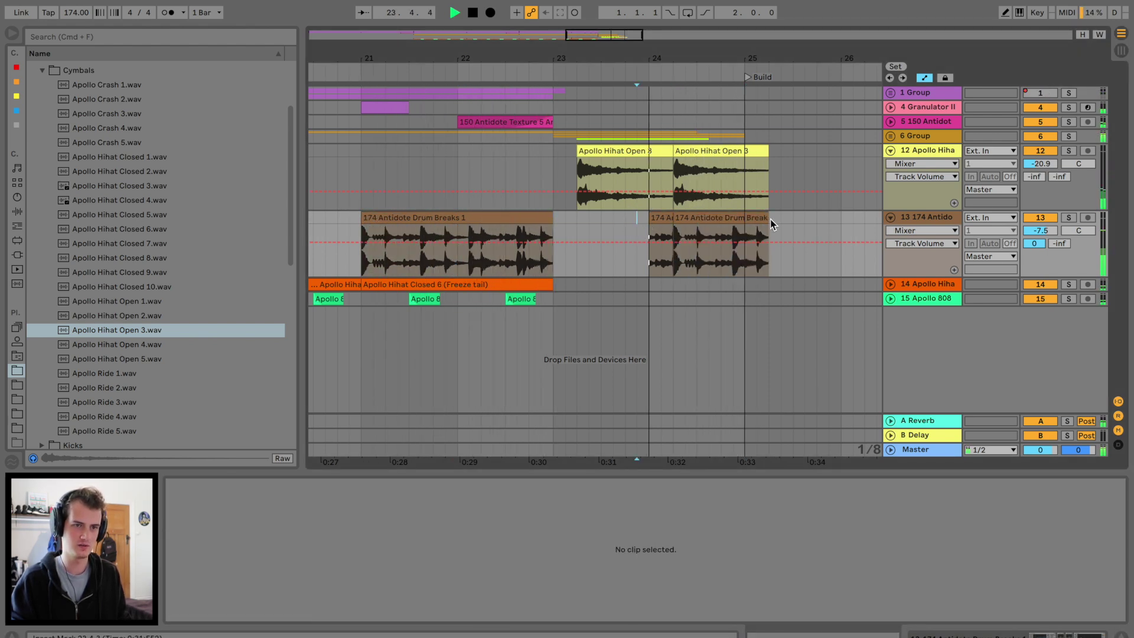
drag(768, 220, 727, 221)
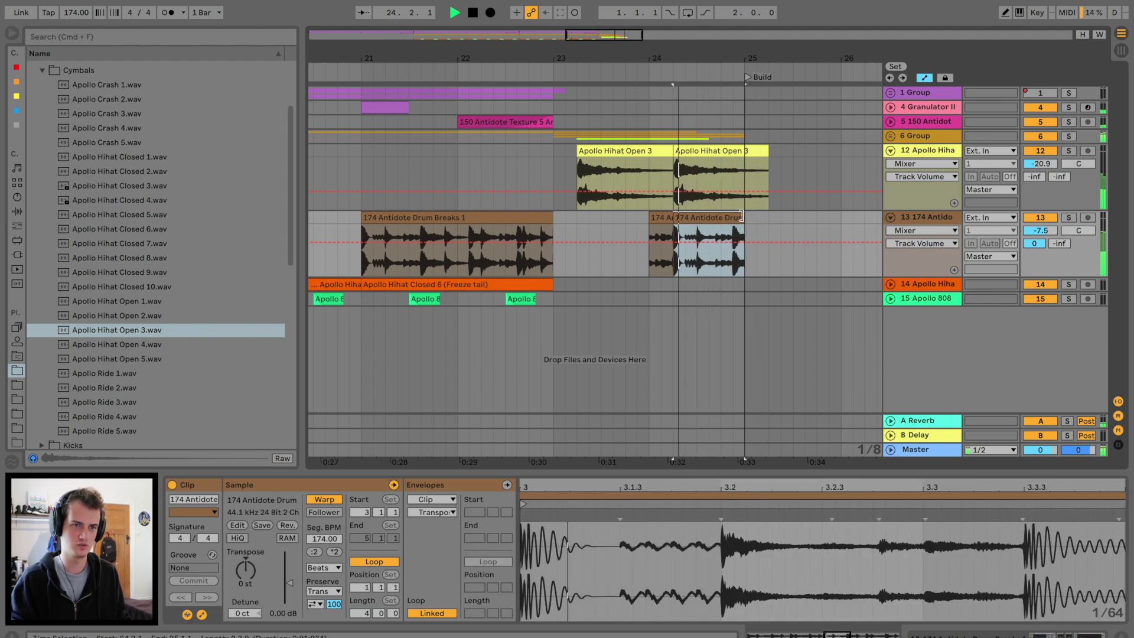
key(a)
click(613, 230)
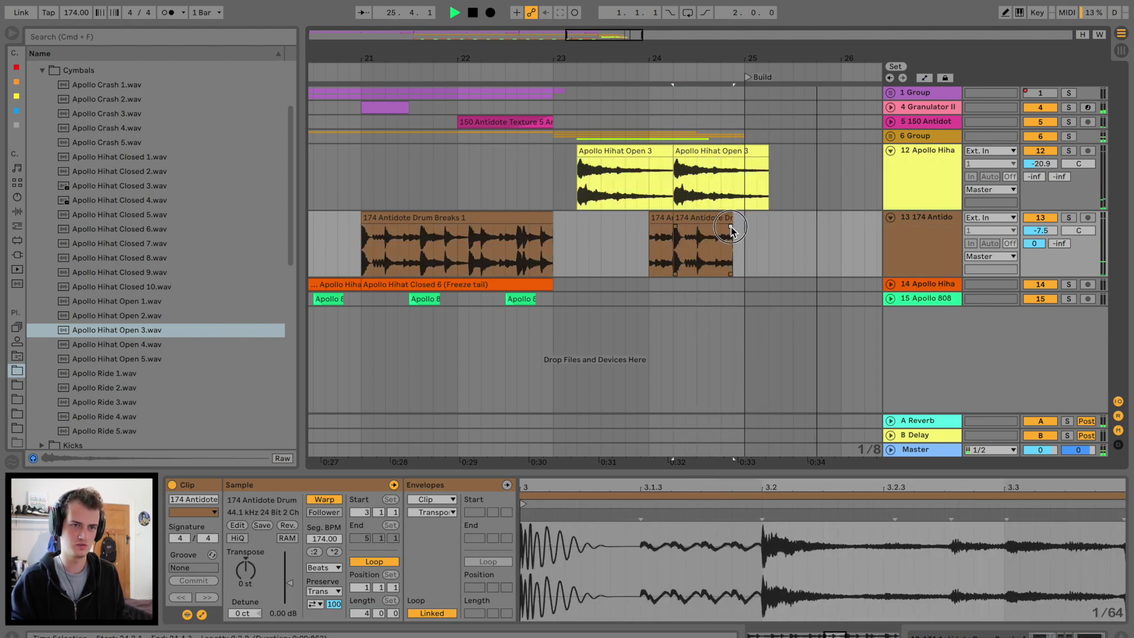
key(space)
- Delete the second open hi-hat clip and set the track's volume to -26.4 with its reverb send at 0
click(611, 151)
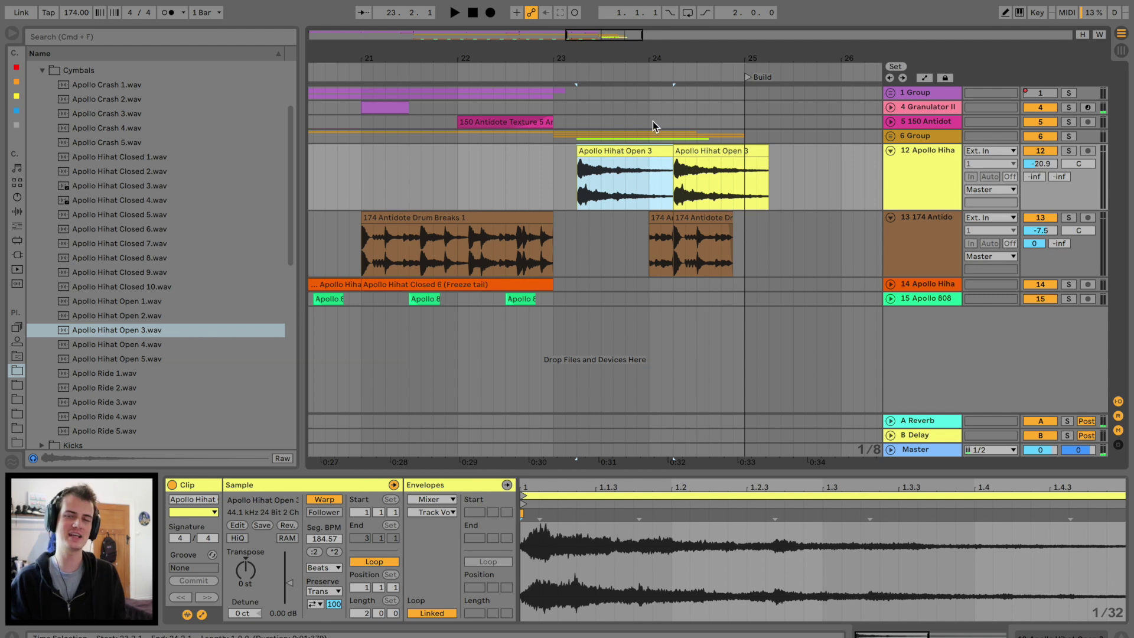
click(724, 152)
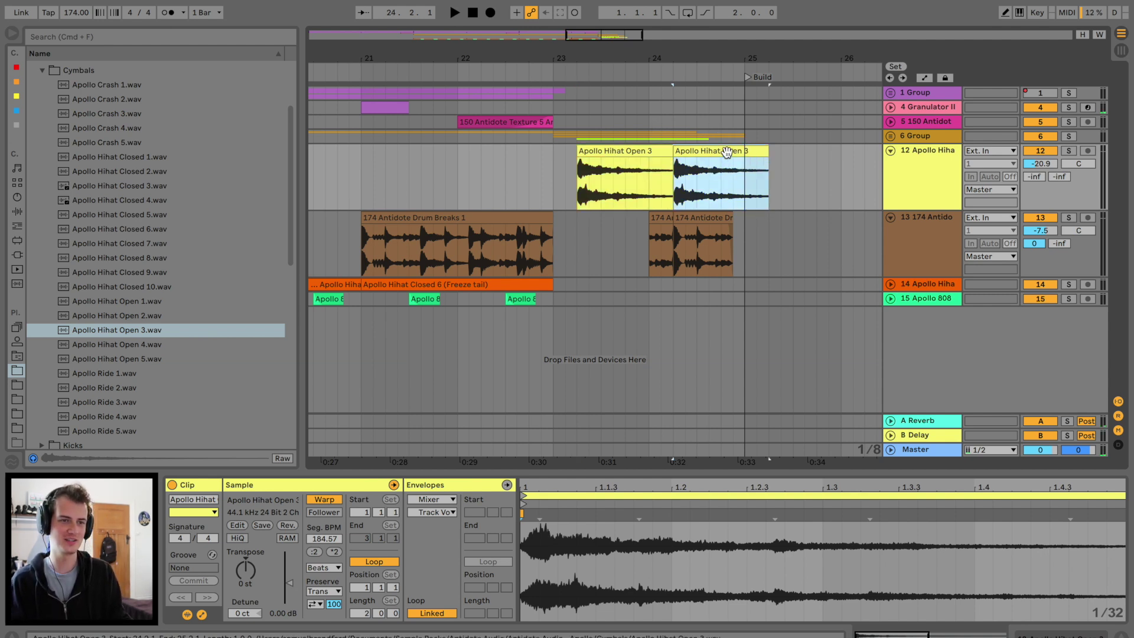
drag(604, 146, 605, 147)
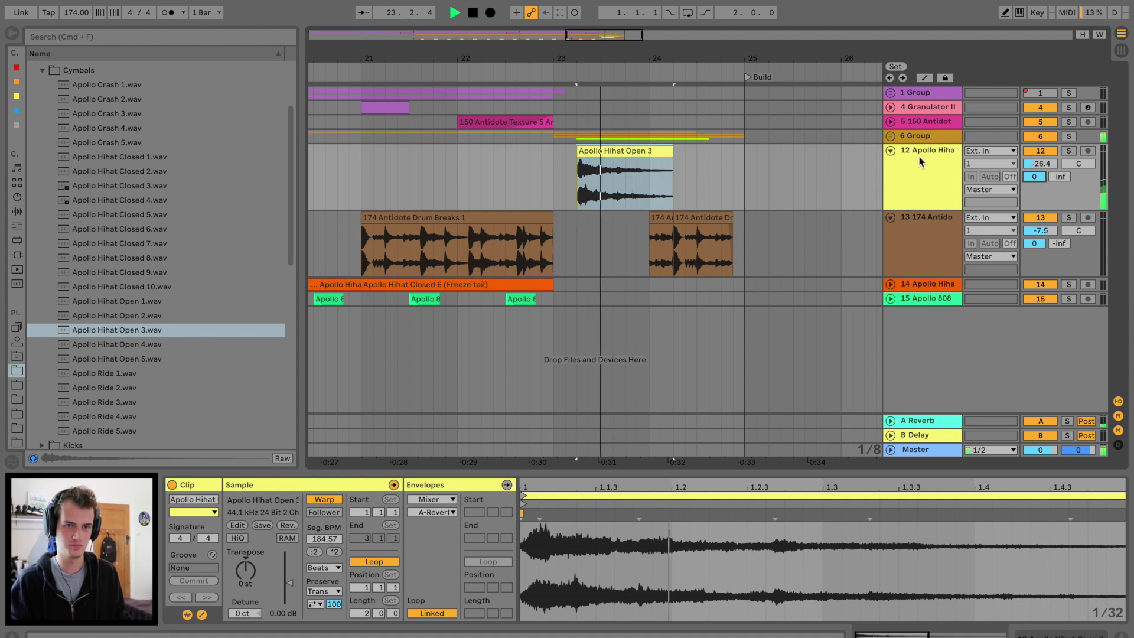
- Collapse the 12 Apollo hi-hat and 13 174 Antidote tracks and show the whole arrangement
click(891, 151)
click(890, 165)
drag(649, 73, 650, 58)
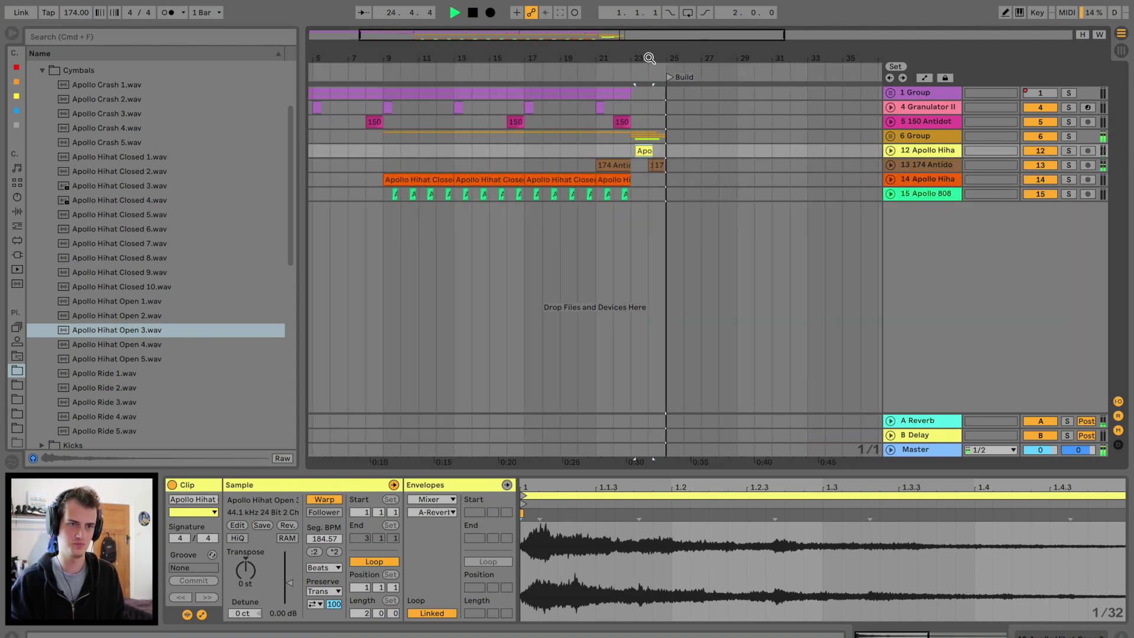
drag(619, 185, 682, 208)
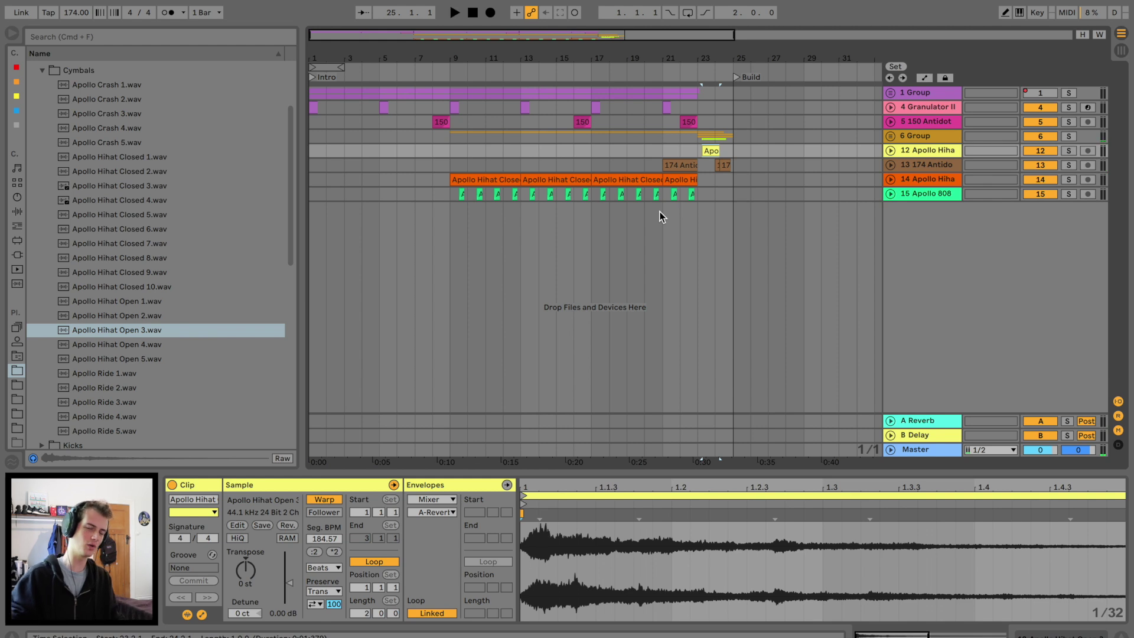
- Audition the Antidote stabs and place 150 Antidote Stab 16 F on a new track at bar 7
scroll(167, 311, down, 10)
click(167, 307)
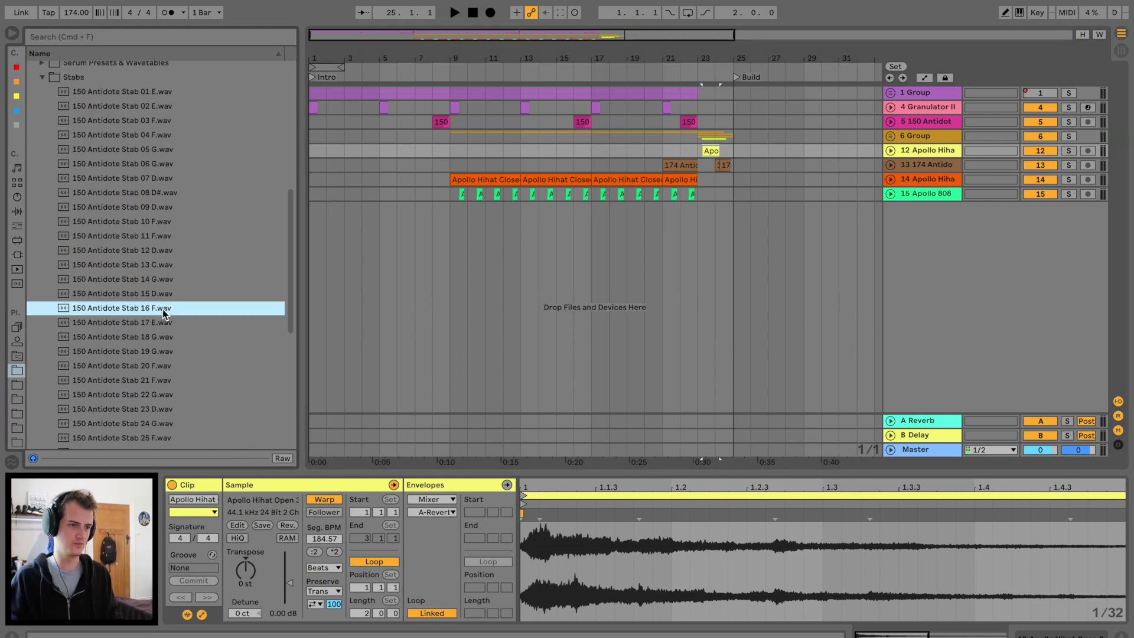
click(152, 322)
click(159, 337)
mouse_move(162, 313)
mouse_down()
mouse_move(340, 210)
mouse_move(448, 209)
mouse_move(417, 211)
mouse_up()
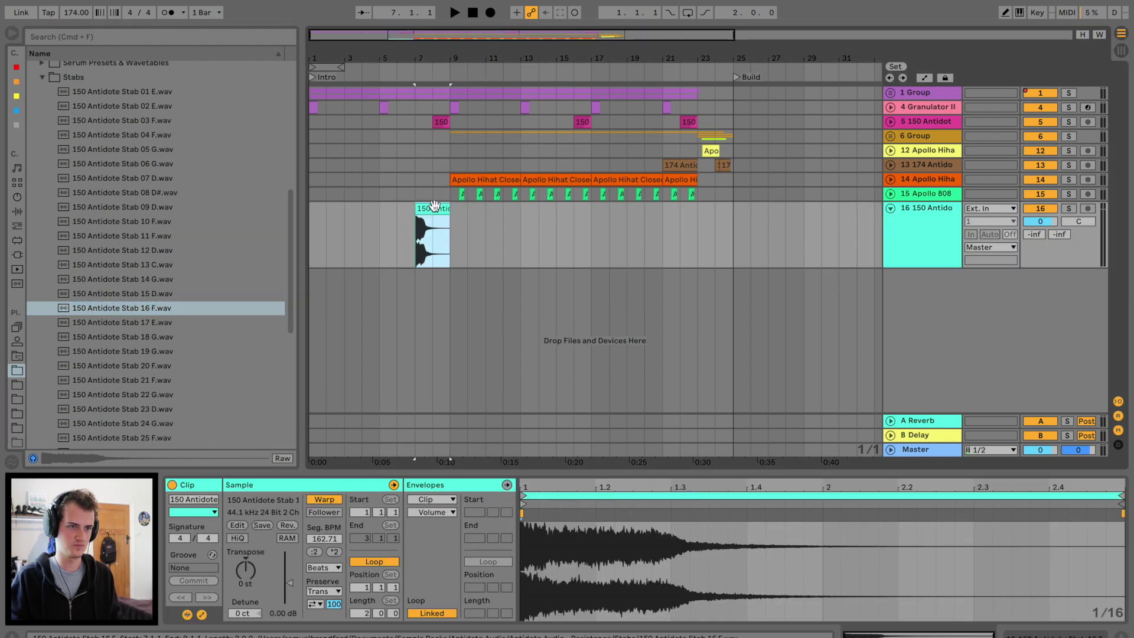
- Reverse the stab clip, transpose it by -2 st and set its warp mode to Complex
click(292, 525)
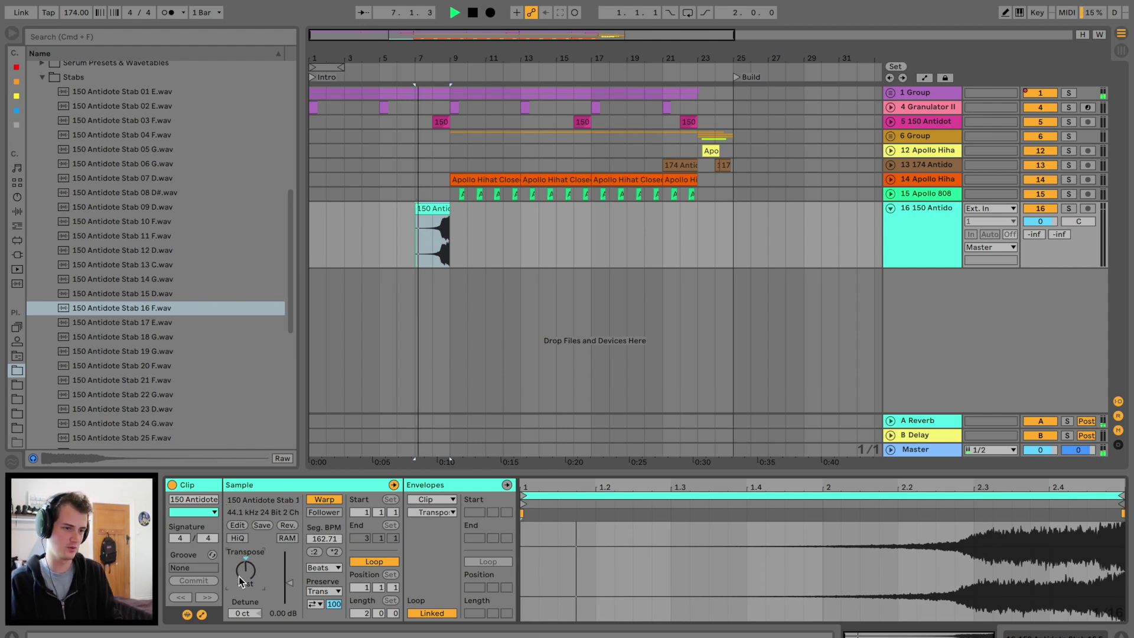
click(324, 568)
click(322, 615)
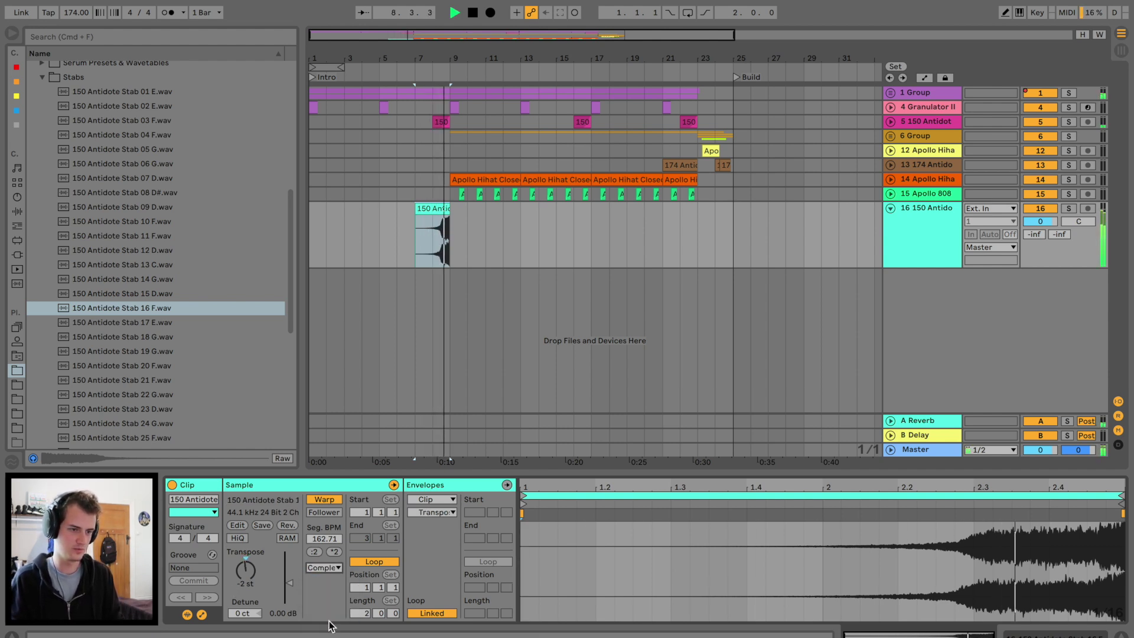
- Set the stab track to -9.5 with its reverb send at 0, and place an unreversed, unwarped stab at bar 9 transposed -5 st
key(space)
key(space)
drag(1053, 220, 1038, 219)
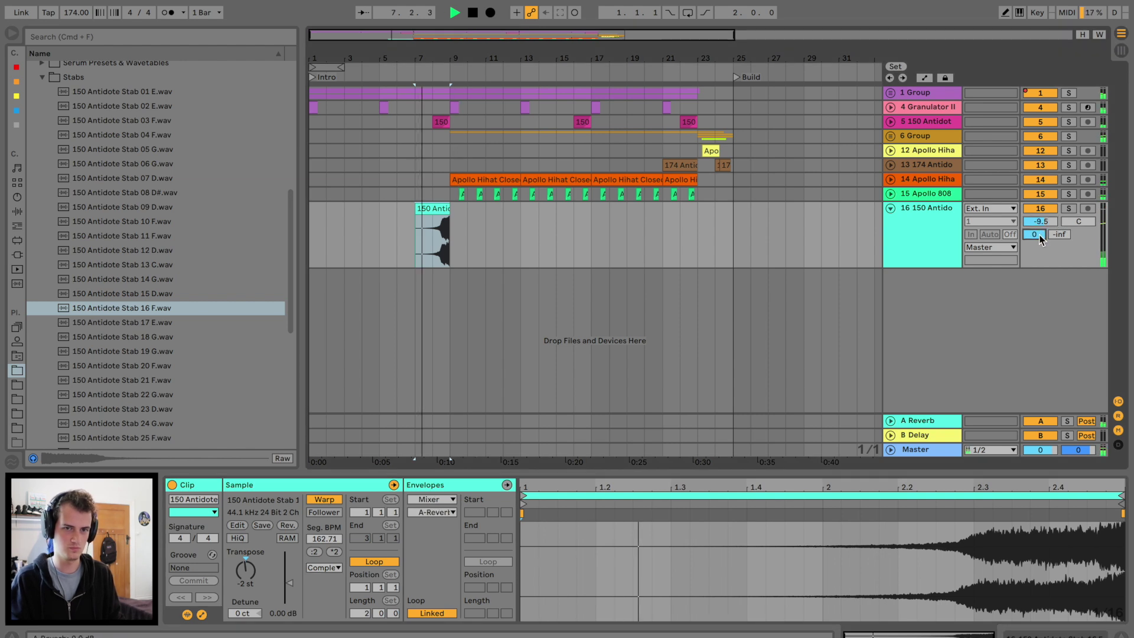
key(ctrl+v)
- Add an EQ Eight to the 16 150 Antidote track and pull bands 2, 3 and 4 down
click(17, 212)
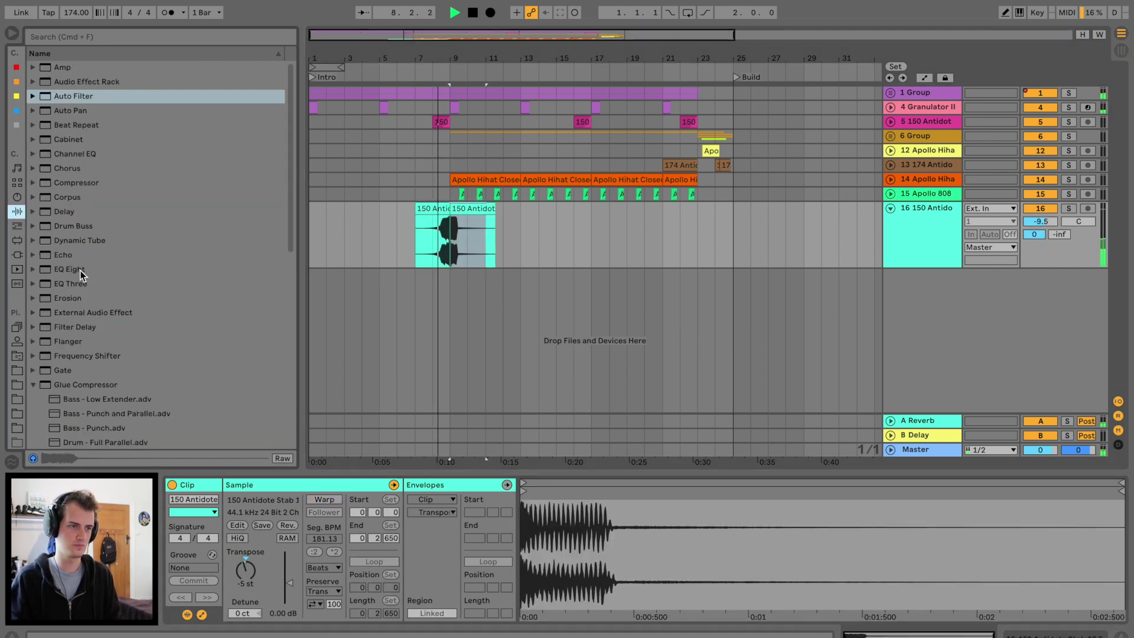
double_click(82, 270)
drag(384, 542, 388, 567)
key(space)
drag(440, 542, 394, 576)
drag(325, 542, 323, 560)
- Cut the stab's lows with EQ band 1 and move band 4 to 2.11 kHz at -6.07 dB
key(space)
drag(259, 542, 314, 588)
key(space)
key(space)
drag(394, 577, 409, 560)
key(space)
key(space)
key(space)
- Add a Reverb after the stab track's EQ Eight and raise its decay time and dry/wet amount
scroll(88, 375, down, 10)
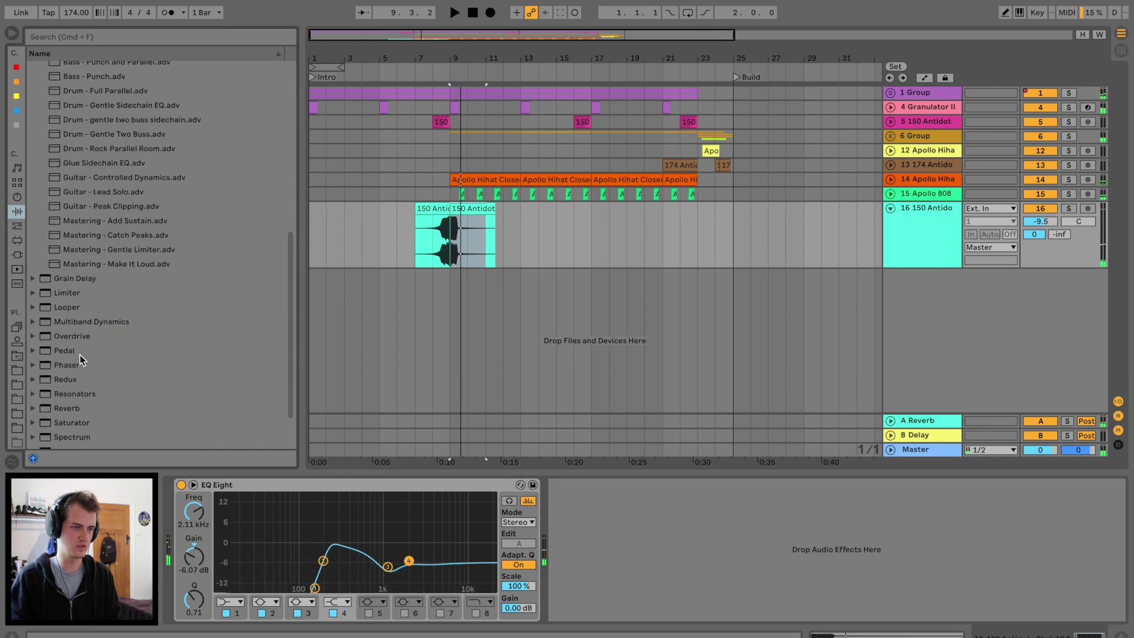
double_click(75, 409)
key(space)
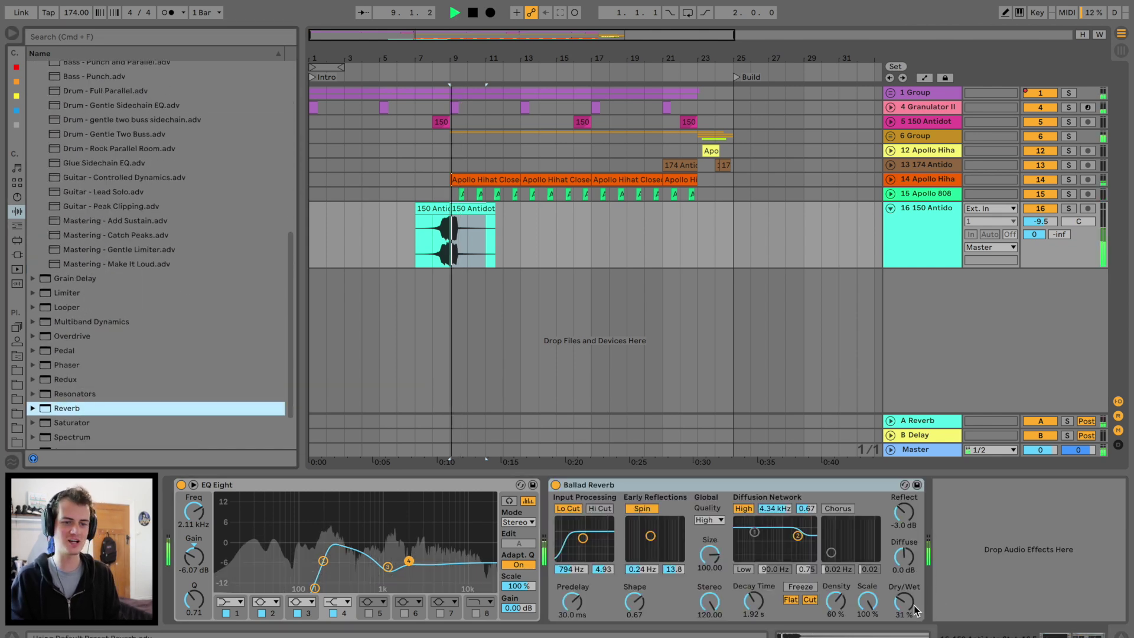
drag(758, 600, 758, 585)
key(space)
key(space)
drag(904, 602, 905, 594)
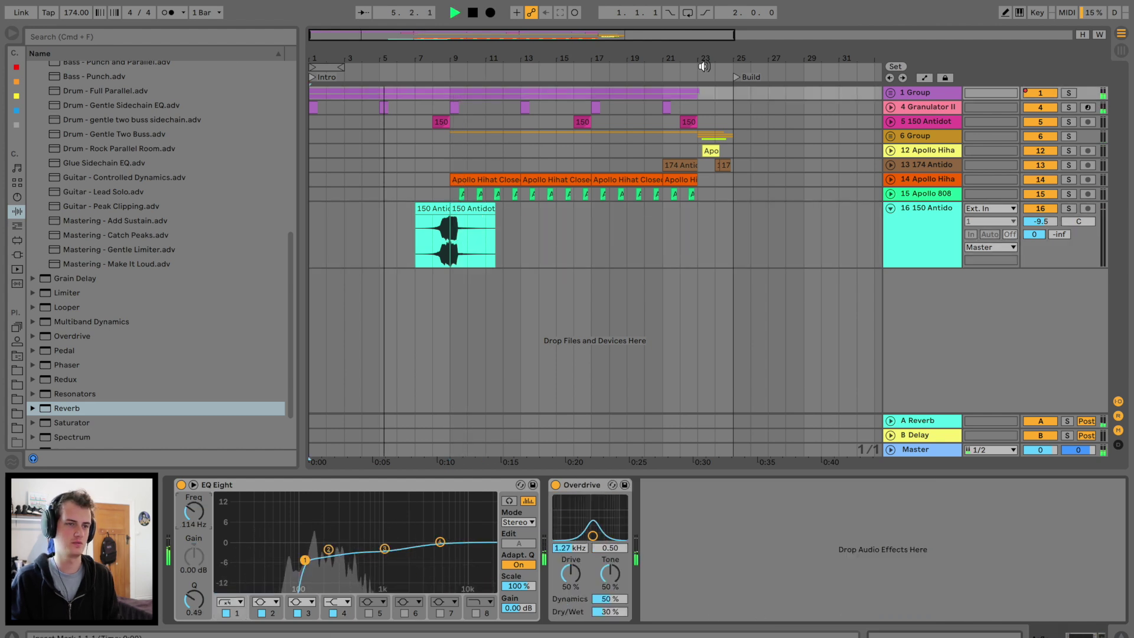
- Automate the 1 Group's EQ Eight band 1 frequency to rise between bars 8 and 9 up to 114 Hz
key(a)
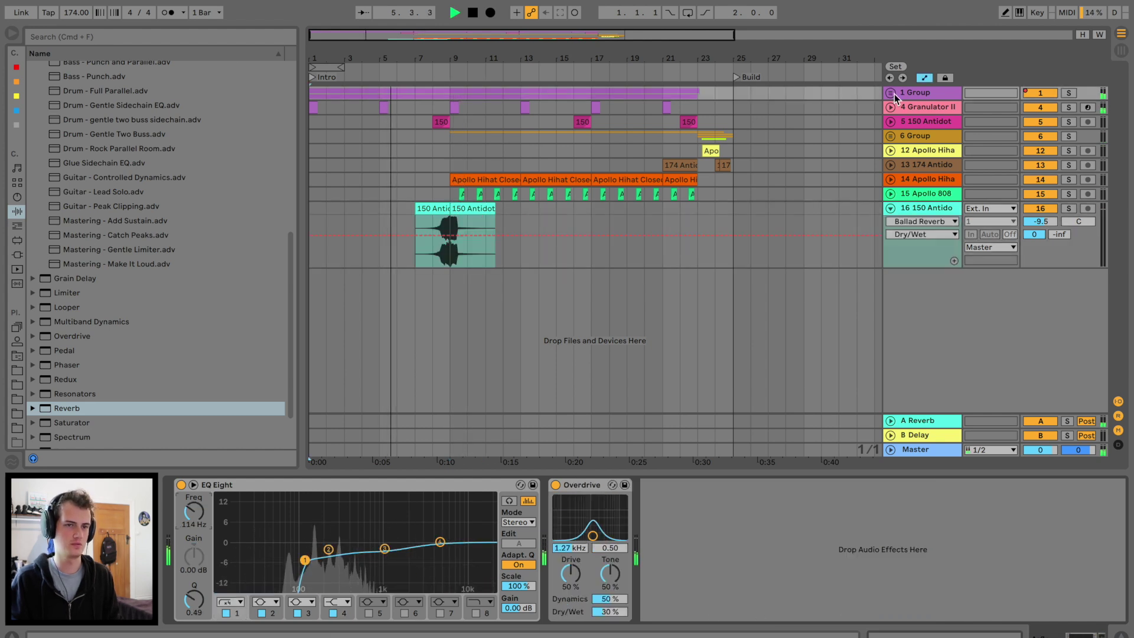
click(890, 92)
click(450, 126)
mouse_move(432, 126)
mouse_down()
mouse_move(432, 105)
mouse_move(432, 138)
mouse_up()
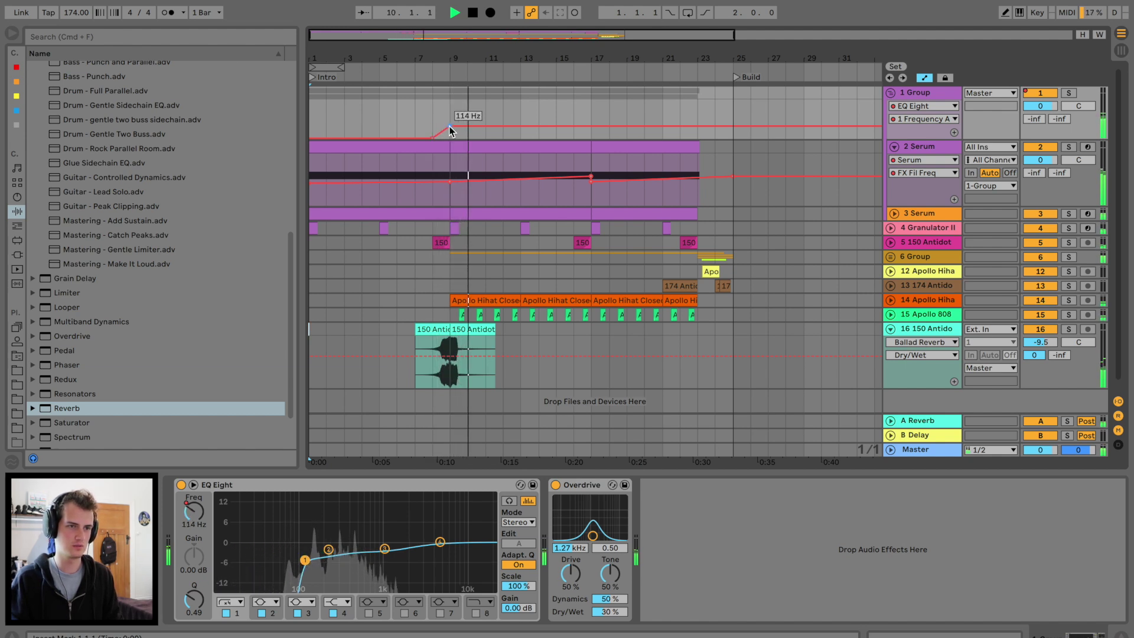
drag(432, 139, 432, 133)
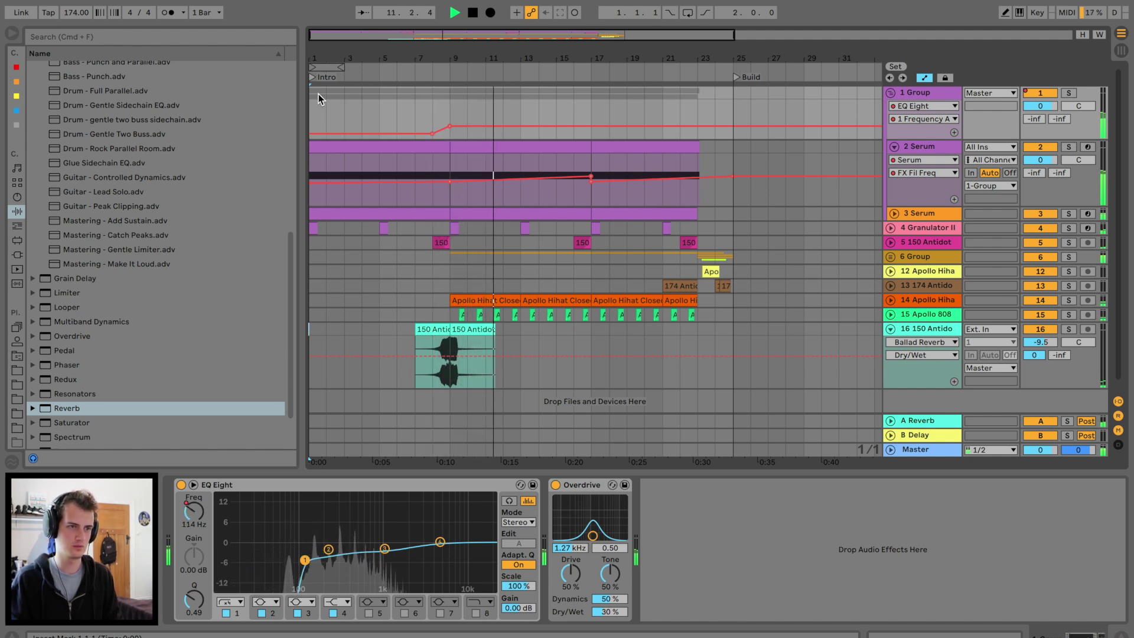
- Raise the resonance of 3 Serum's Auto Filter to 23%
click(914, 214)
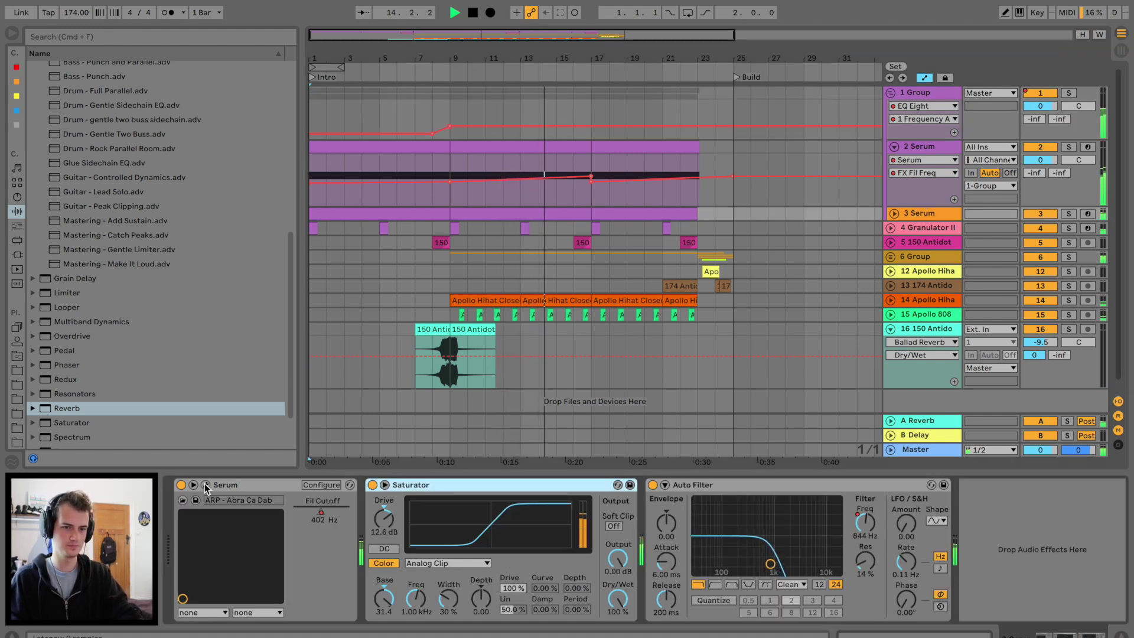
drag(860, 560, 865, 553)
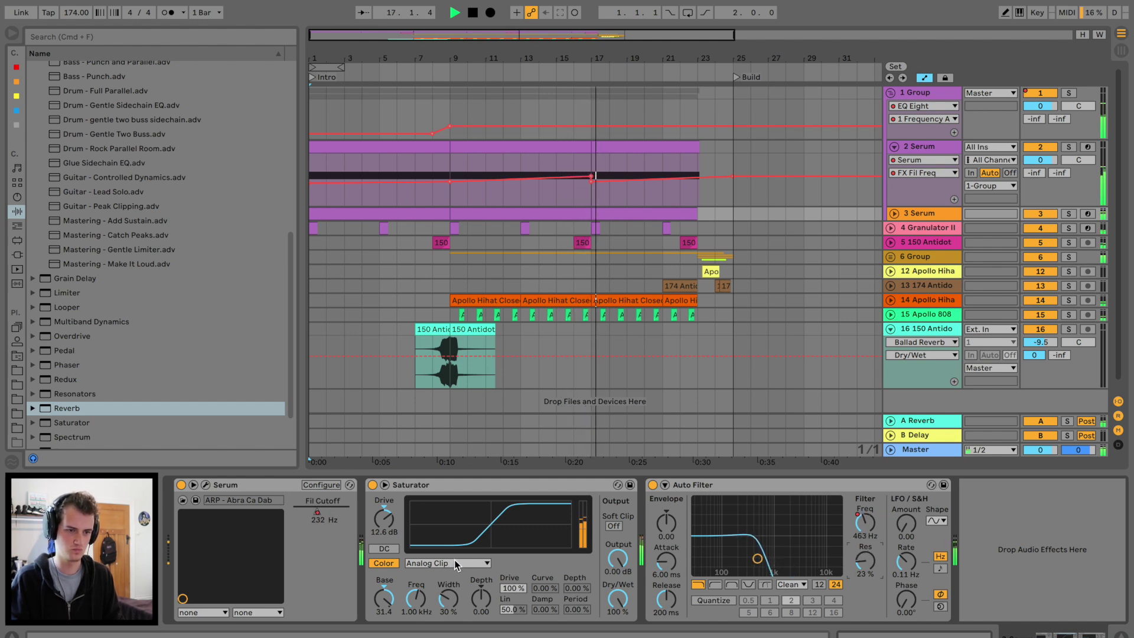
- Raise the low point of 2 Serum's FX Fil Freq automation at bar 17 to 0.57, and play from bar 15
mouse_move(591, 182)
mouse_down()
mouse_move(601, 173)
mouse_move(591, 175)
mouse_up()
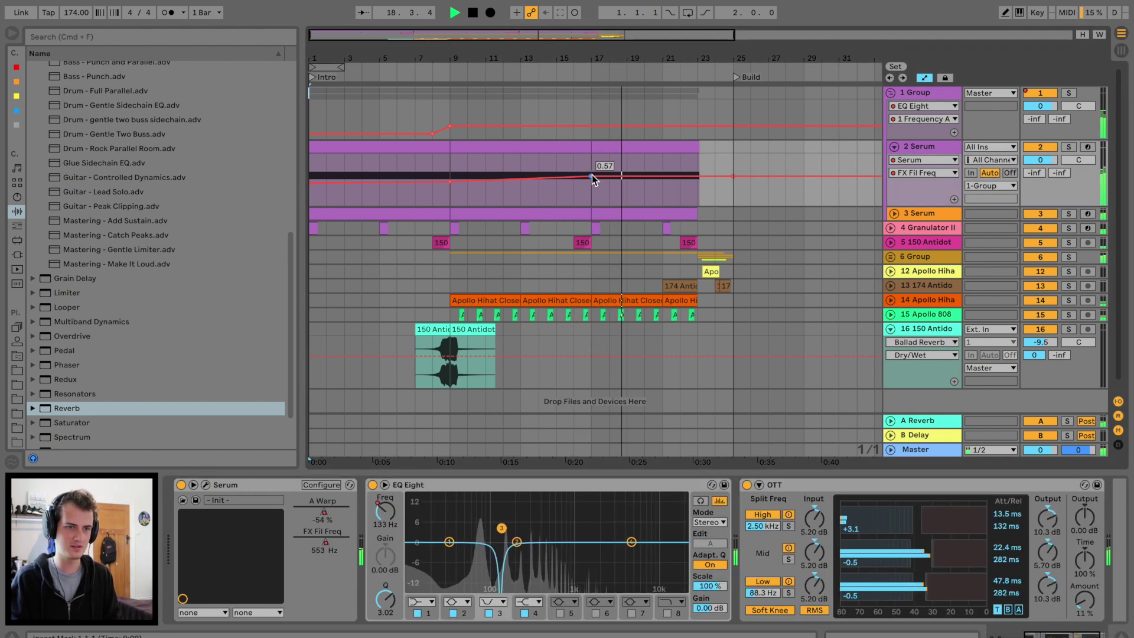
click(562, 162)
key(space)
key(space)
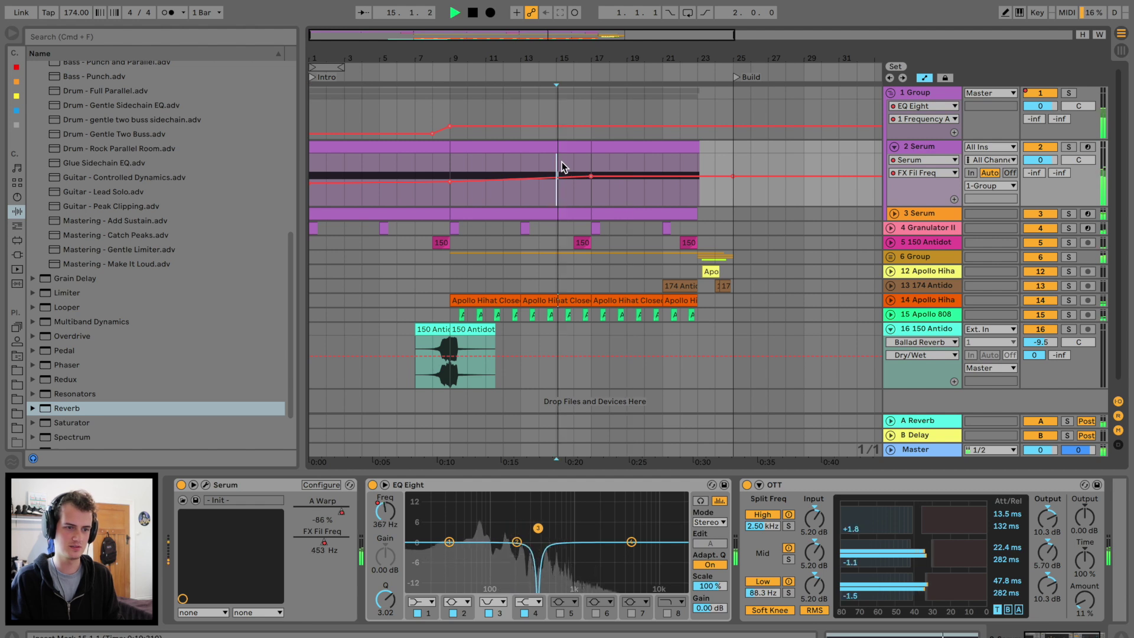
- Automate 2 Serum's A Warp to hold 1.00 at bar 17 and dip at bar 23
right_click(329, 515)
click(346, 514)
drag(591, 182, 593, 155)
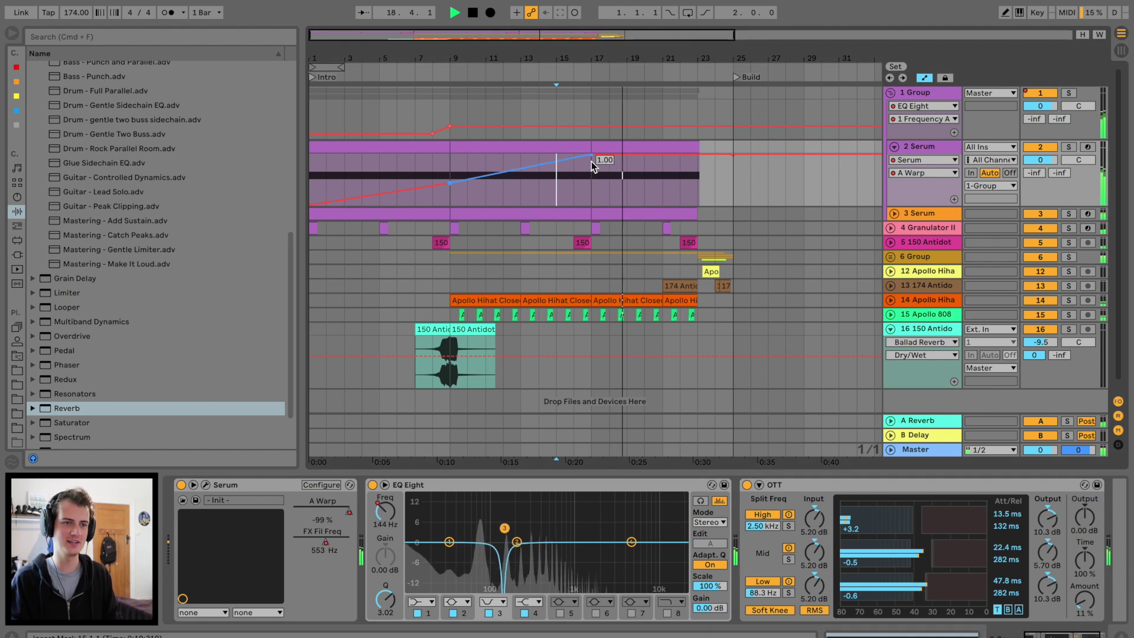
click(572, 172)
key(space)
key(space)
drag(697, 156, 697, 182)
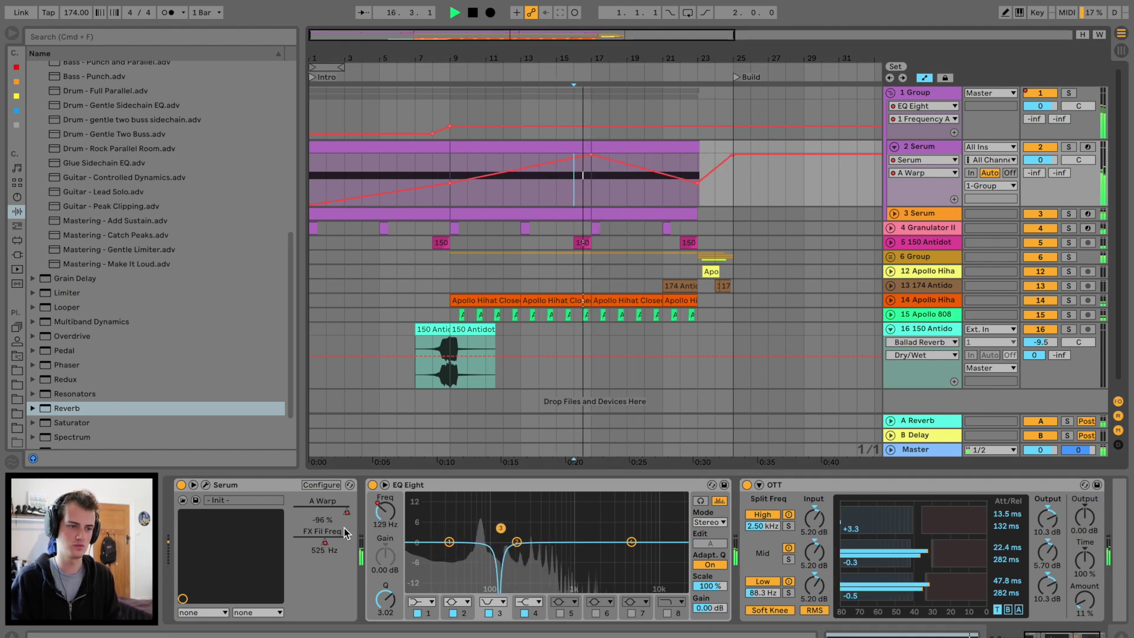
- Listen to 2 Serum and 3 Serum soloed in turn around bar 17 and show 3 Serum's Fil Cutoff automation
key(space)
key(space)
click(1069, 147)
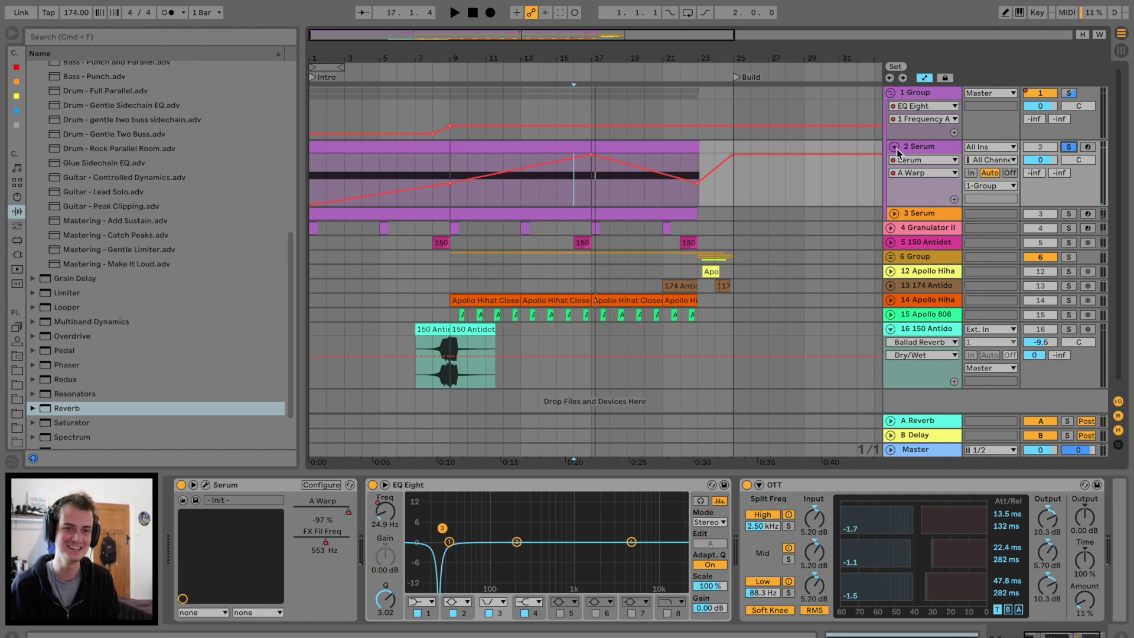
click(894, 147)
click(894, 160)
key(space)
click(945, 164)
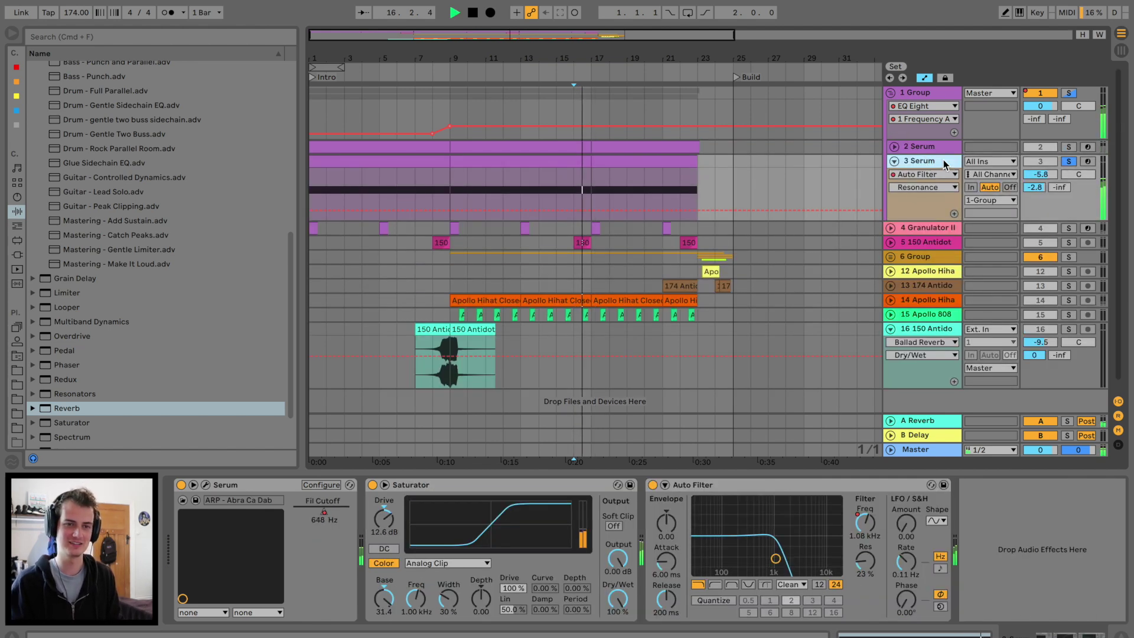
right_click(322, 515)
click(344, 521)
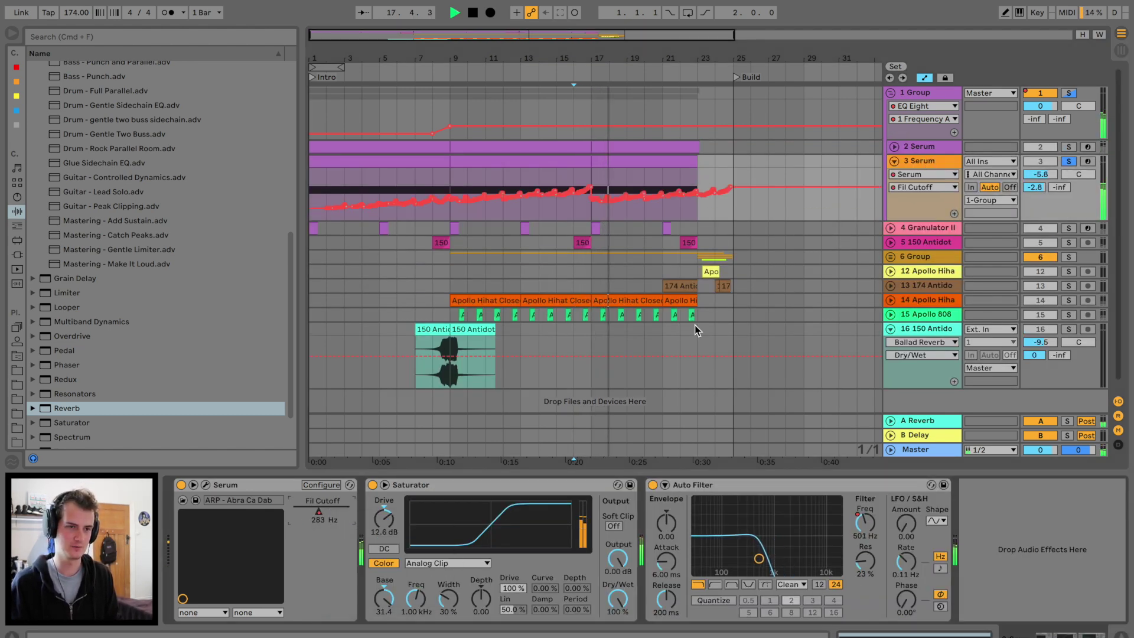
- Remove the bar 17 drop in 3 Serum's Auto Filter frequency automation, raise it at bar 23, and clear the solo
click(830, 523)
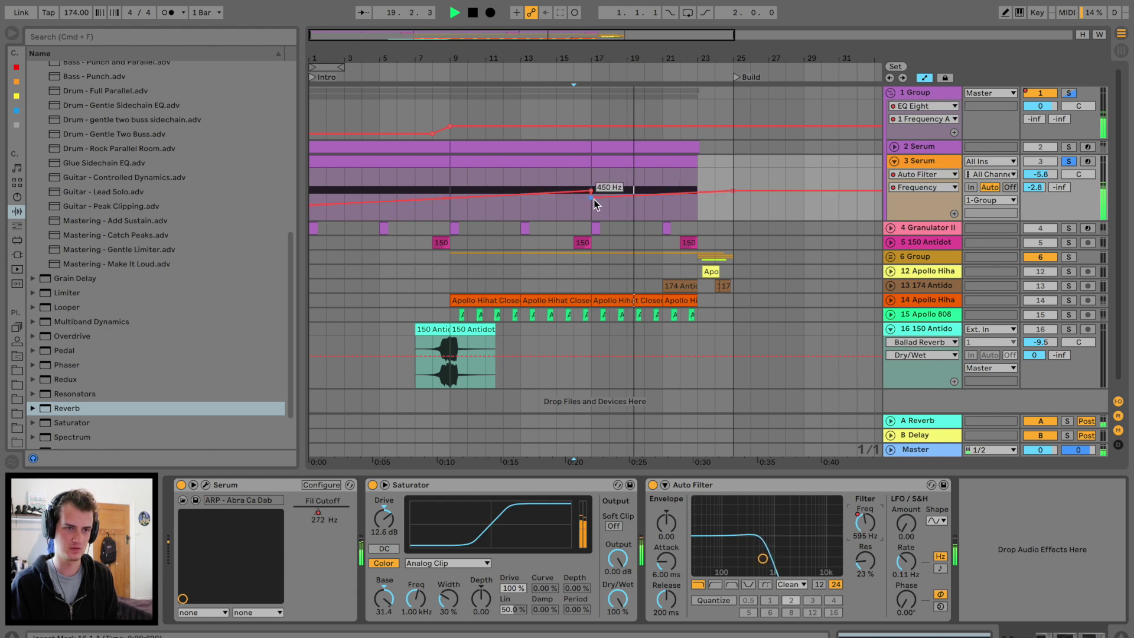
click(558, 172)
key(space)
key(space)
drag(697, 189, 697, 181)
click(1069, 161)
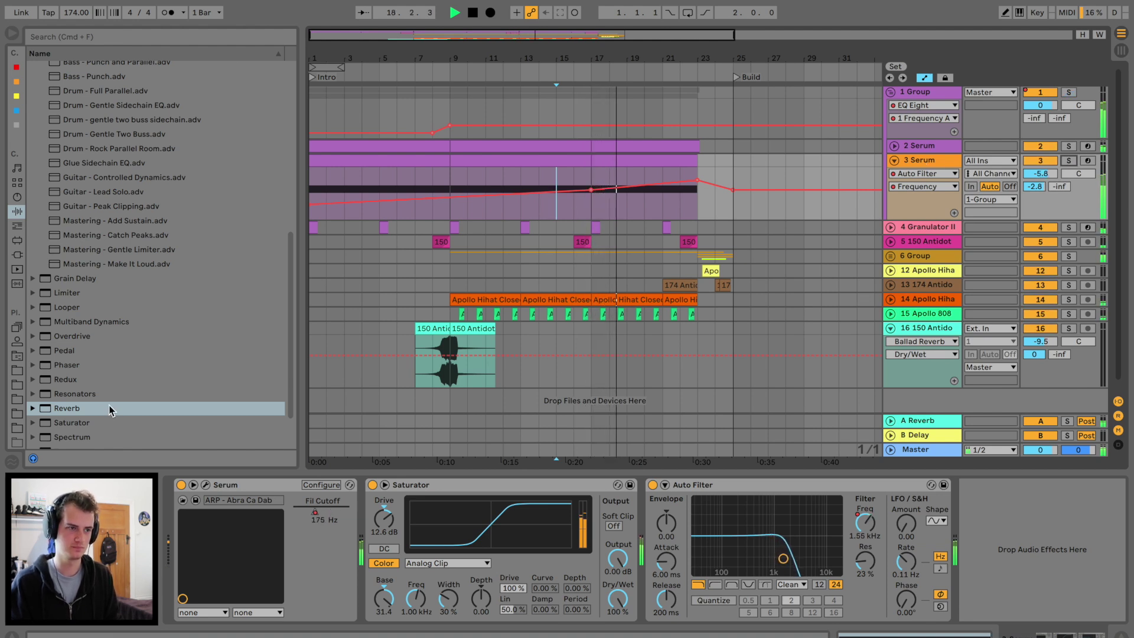
- Add a Utility to 3 Serum and automate its gain to fall from 0.00 dB at bar 9 until bar 23, recovering by bar 24
scroll(104, 402, down, 3)
drag(72, 411, 1000, 565)
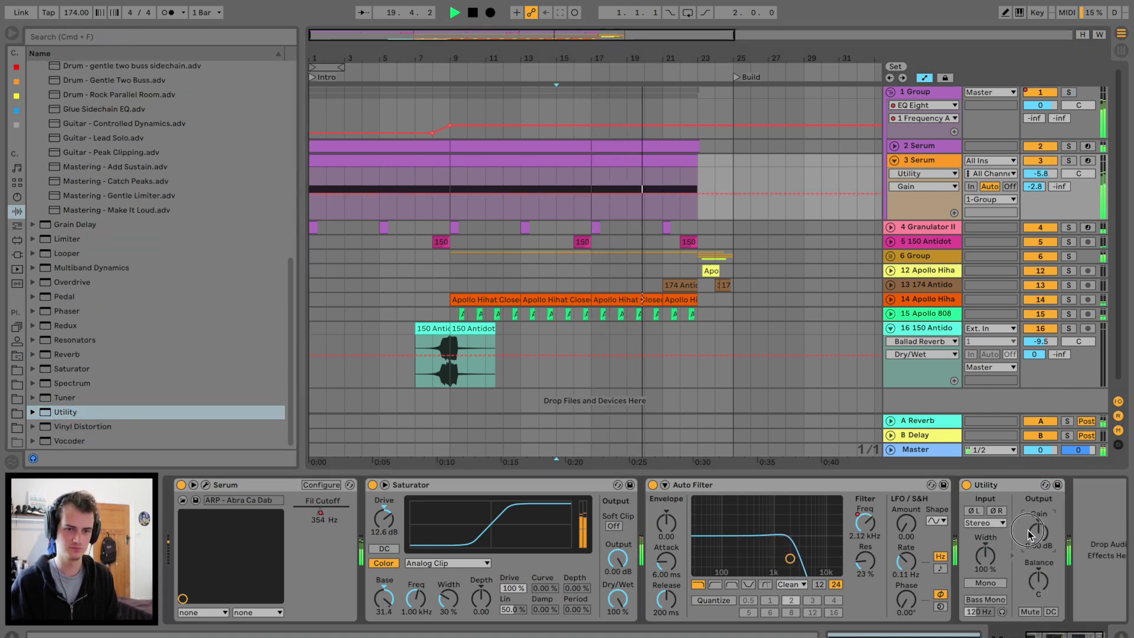
click(713, 193)
click(450, 192)
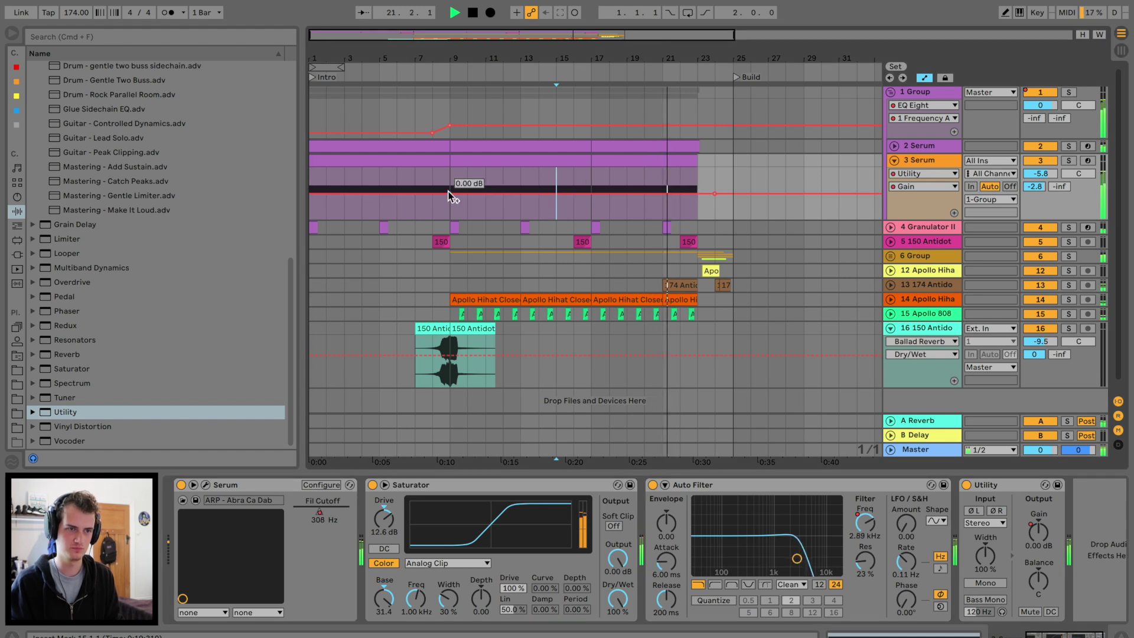
drag(697, 192, 679, 189)
- Delete the Apollo hi-hat clip just after bar 23 on track 12 and play from bar 18
click(711, 271)
key(Delete)
key(space)
click(616, 174)
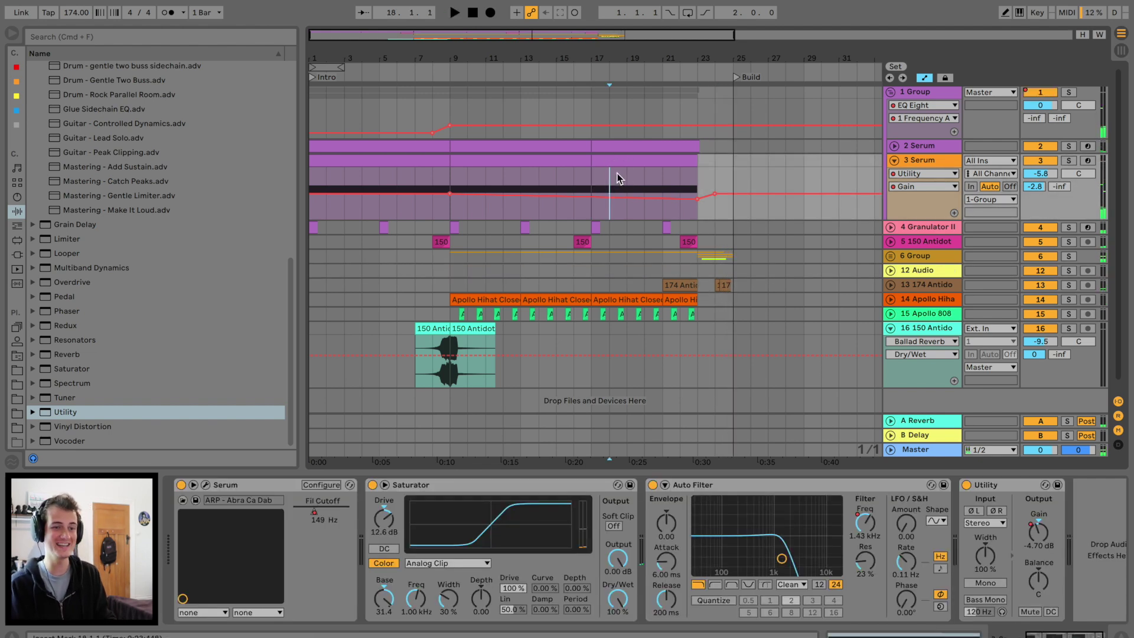
key(space)
- Add a Saturator to the Master track with drive at 9.14 dB and base at 5.71
click(951, 454)
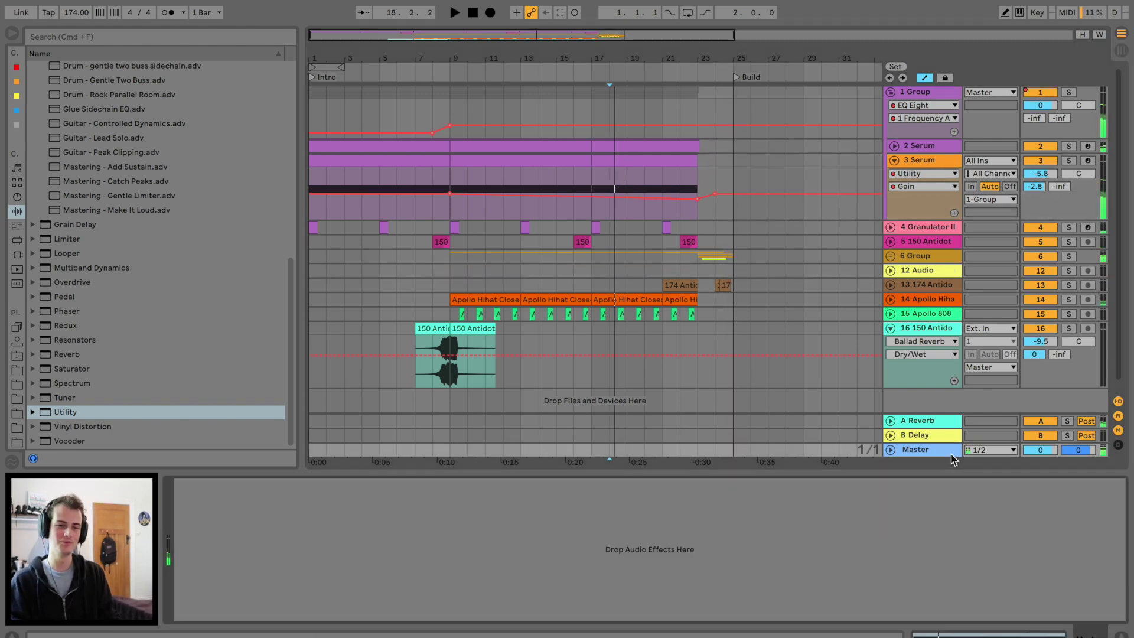
drag(66, 369, 195, 511)
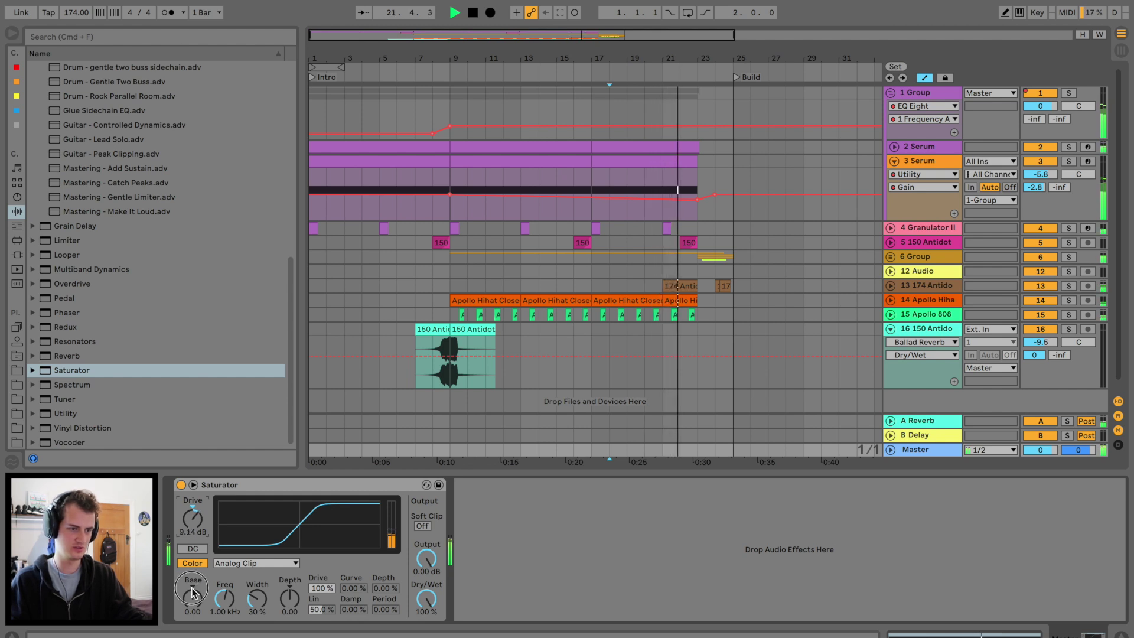
click(629, 385)
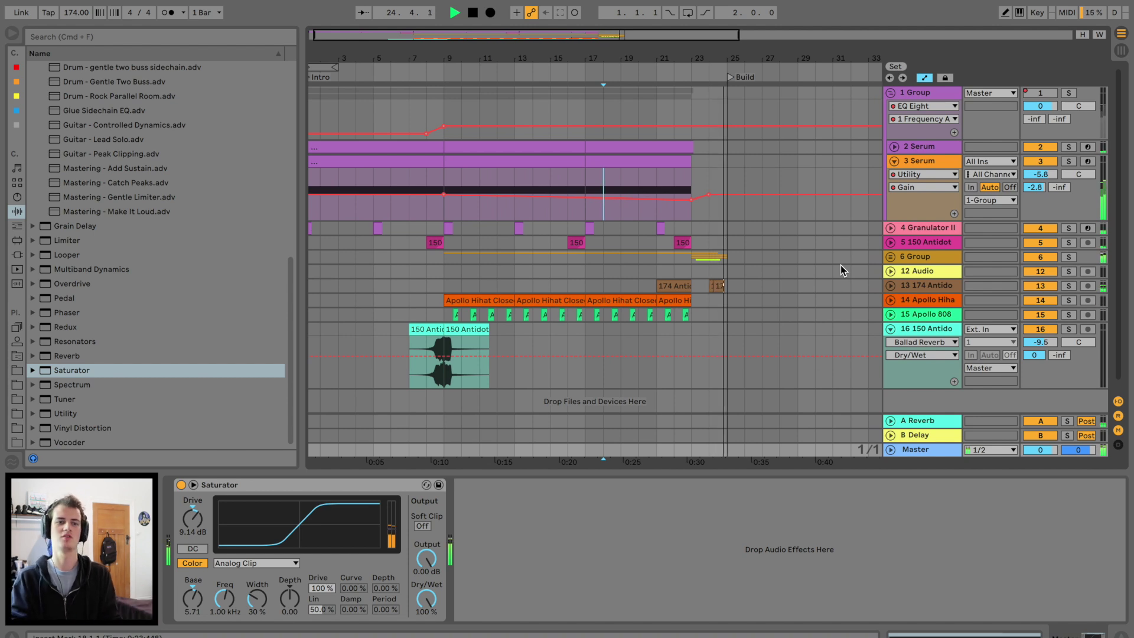
- Lower the 16 150 Antidote track's volume to -16.8 dB and delete its second clip, starting at bar 9
drag(1040, 342, 1056, 346)
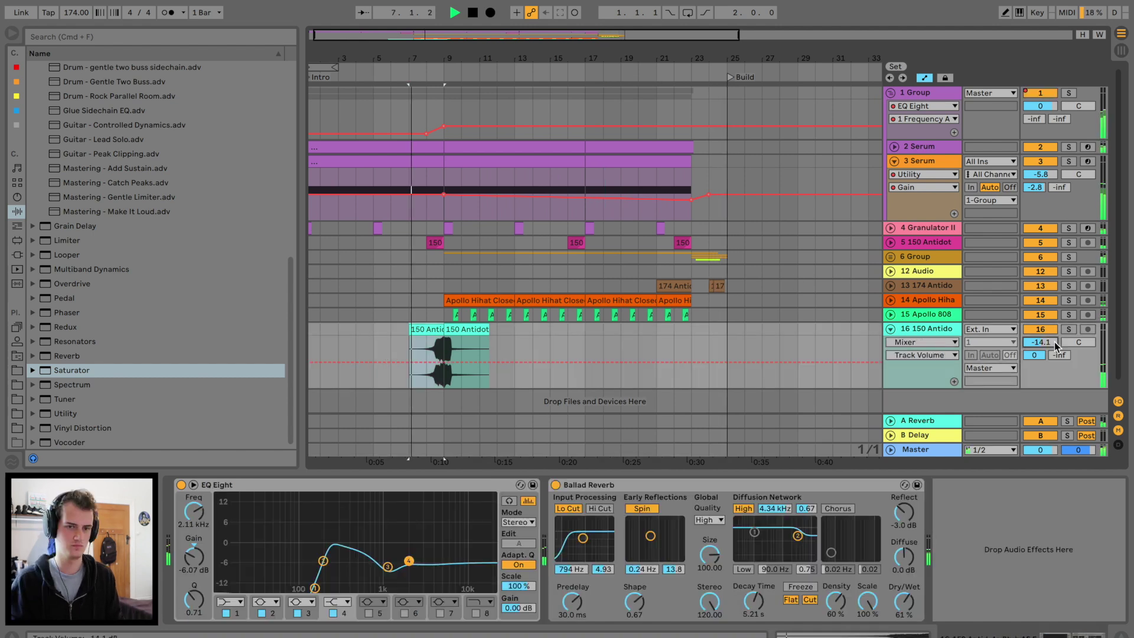
click(471, 331)
scroll(471, 331, down, 1)
scroll(471, 331, left, 1)
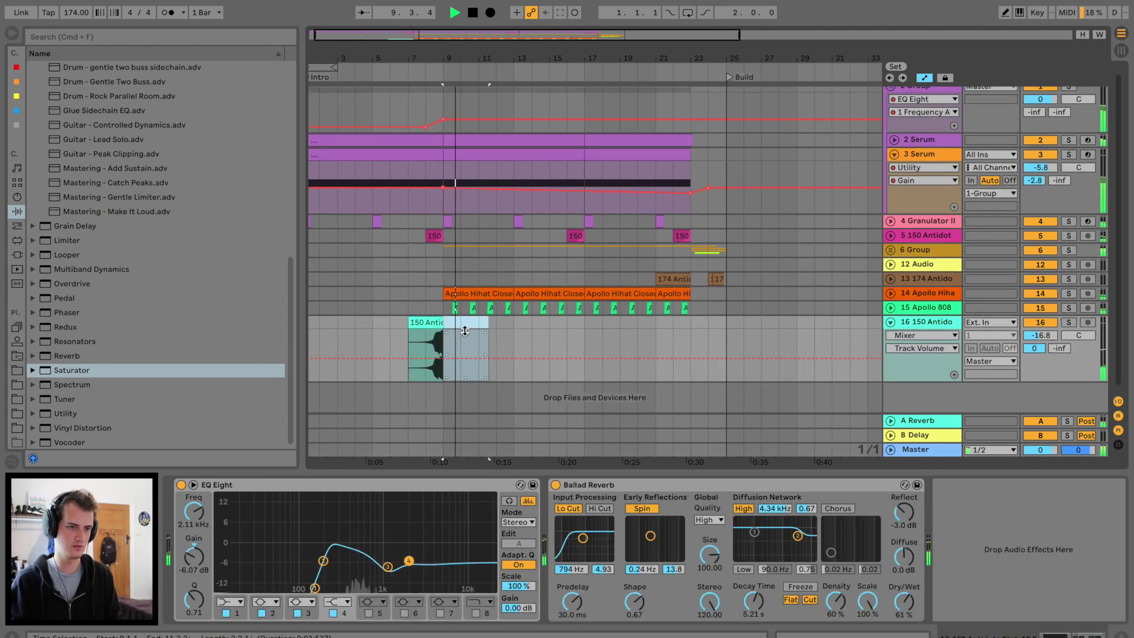
scroll(467, 330, down, 1)
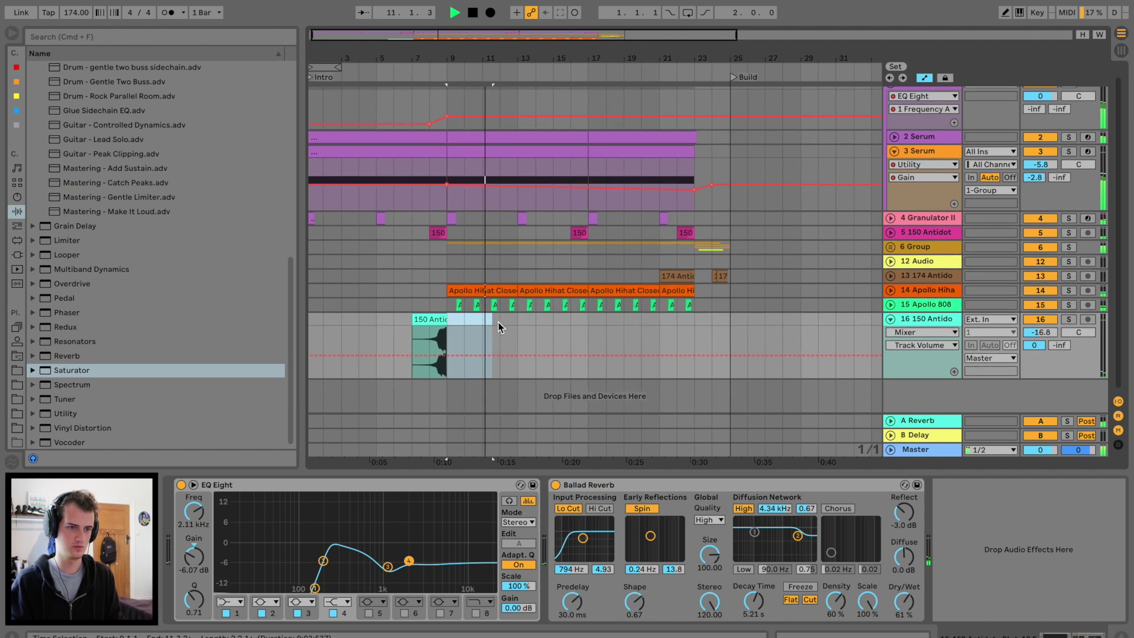
- Set the 15 Apollo 808 track's reverb dry/wet to 100% and its volume to -14.7 dB
click(925, 306)
scroll(924, 308, up, 1)
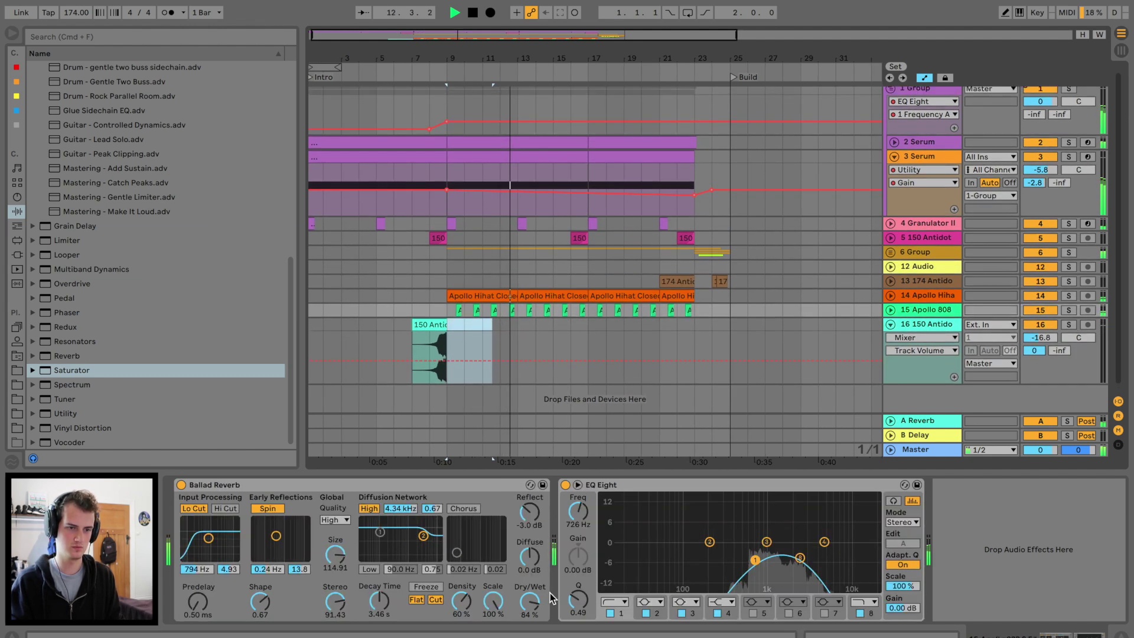
click(523, 601)
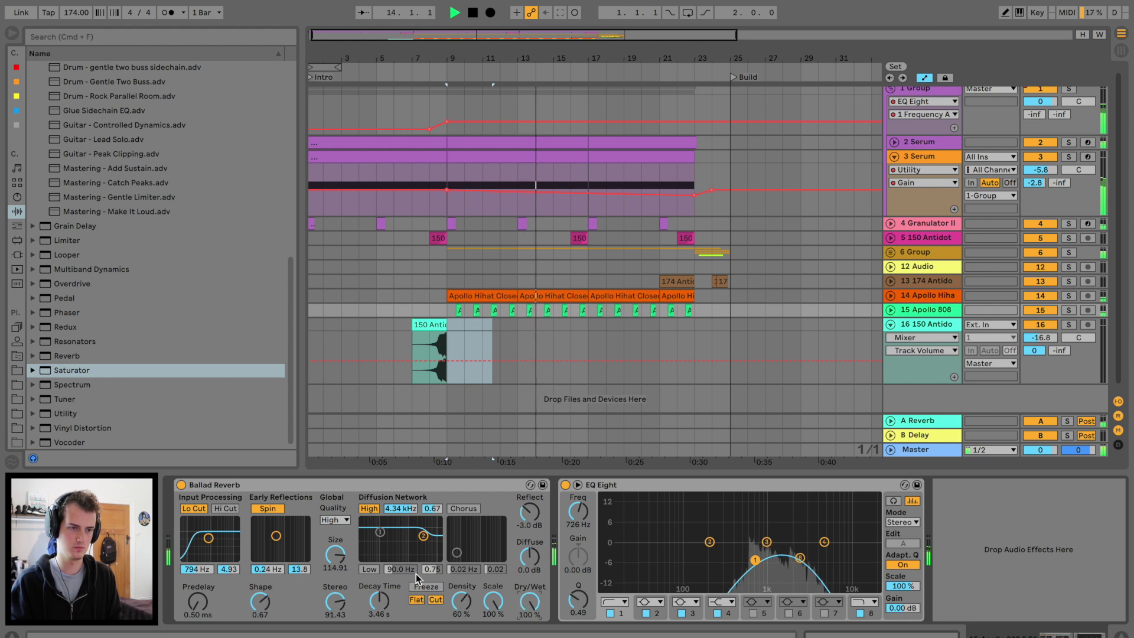
double_click(936, 311)
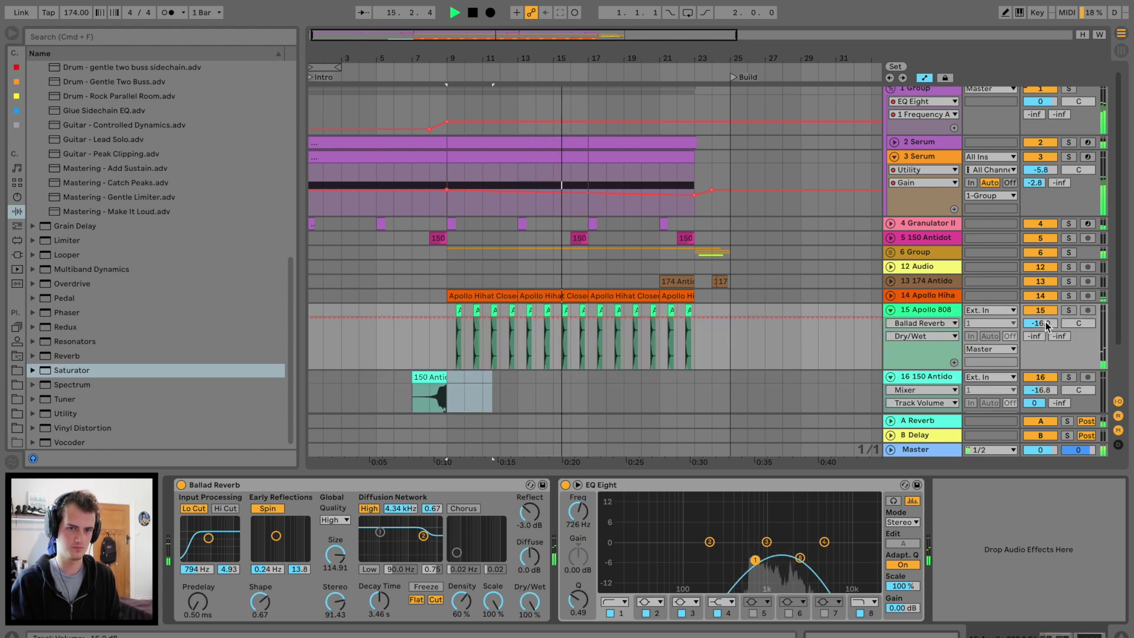
- Add a Saturator to the Apollo 808 track and automate its drive to rise from bar 9 to 6.45 dB at bar 23
drag(70, 370, 1092, 543)
click(866, 519)
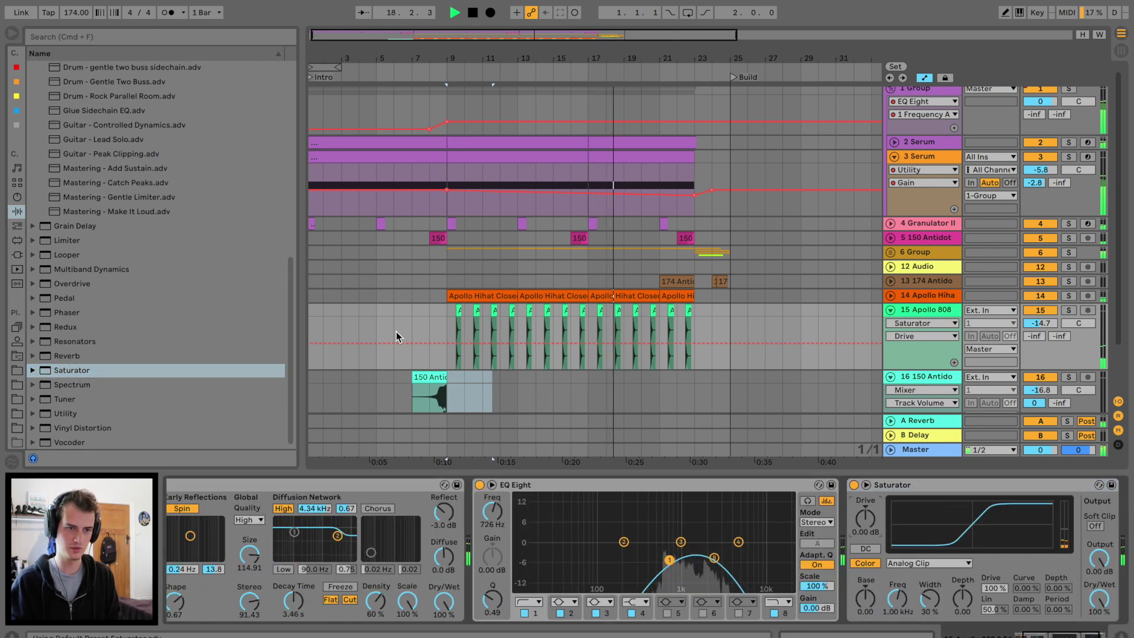
click(446, 342)
drag(694, 343, 694, 340)
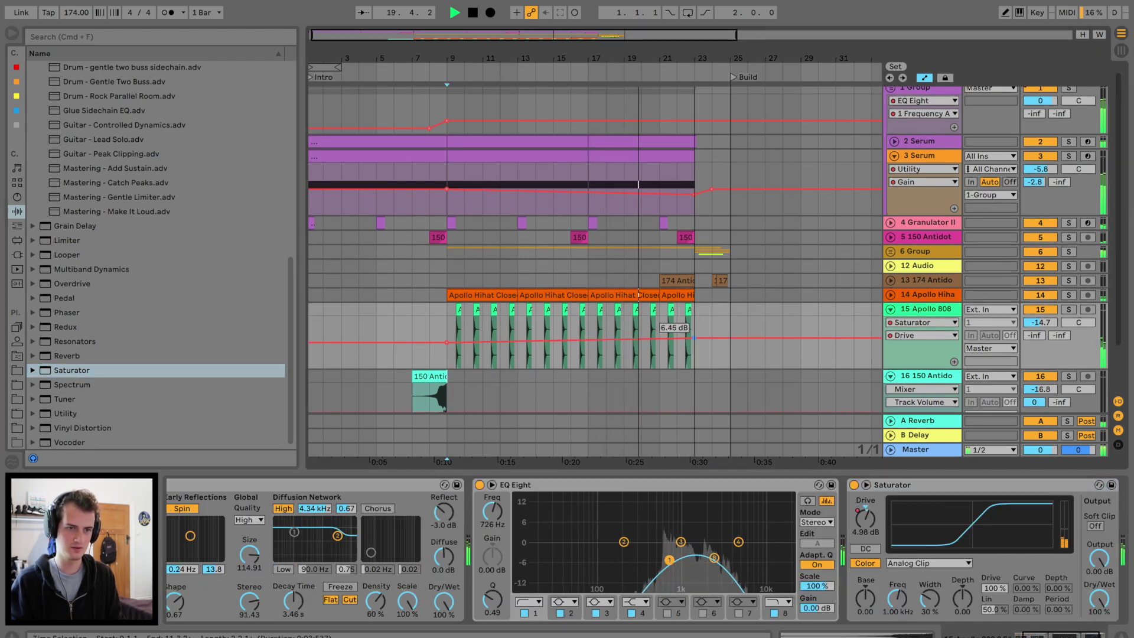
- Lower the dry/wet of 3 Serum's Saturator to about 79%
click(922, 156)
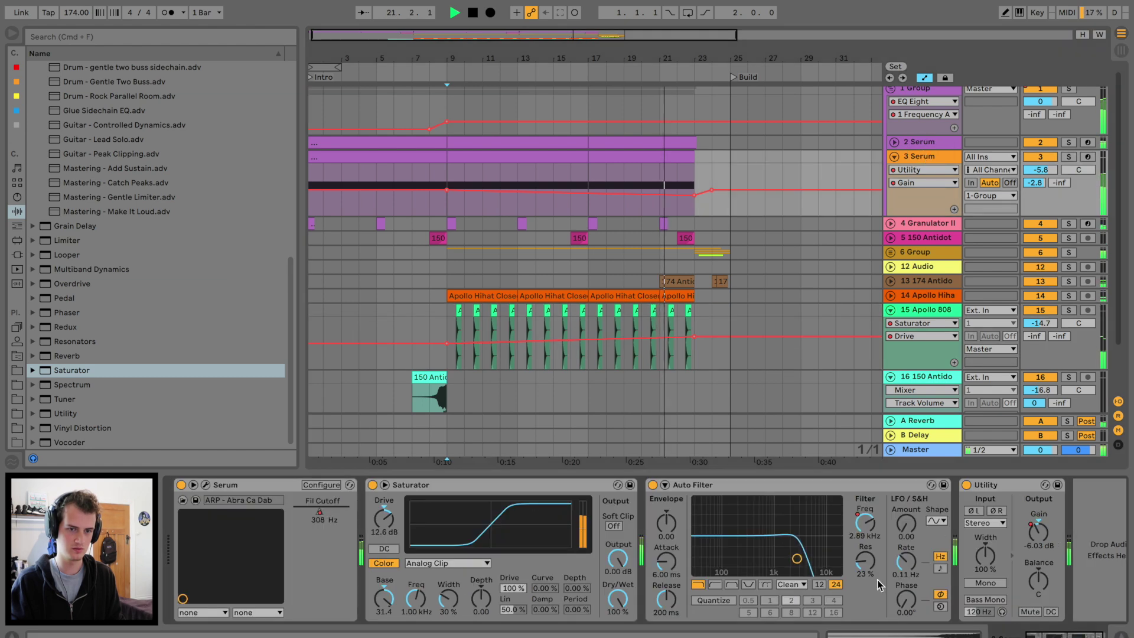
drag(623, 598, 623, 612)
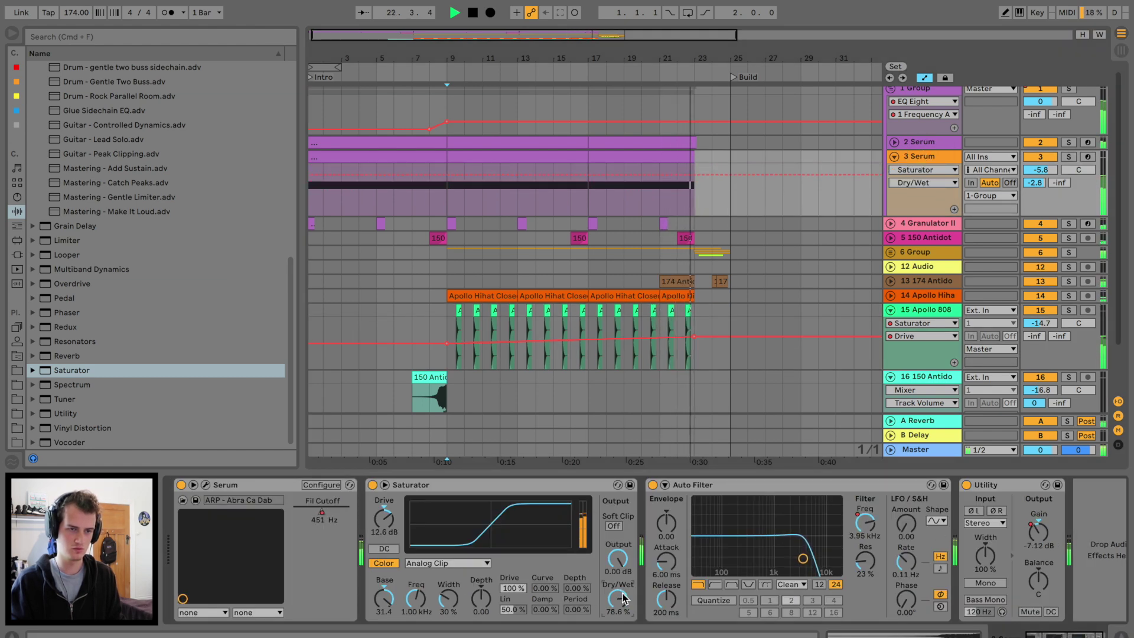
- Unfold the 13 174 Antidote track and solo it while playing its drum break from bar 21
double_click(678, 281)
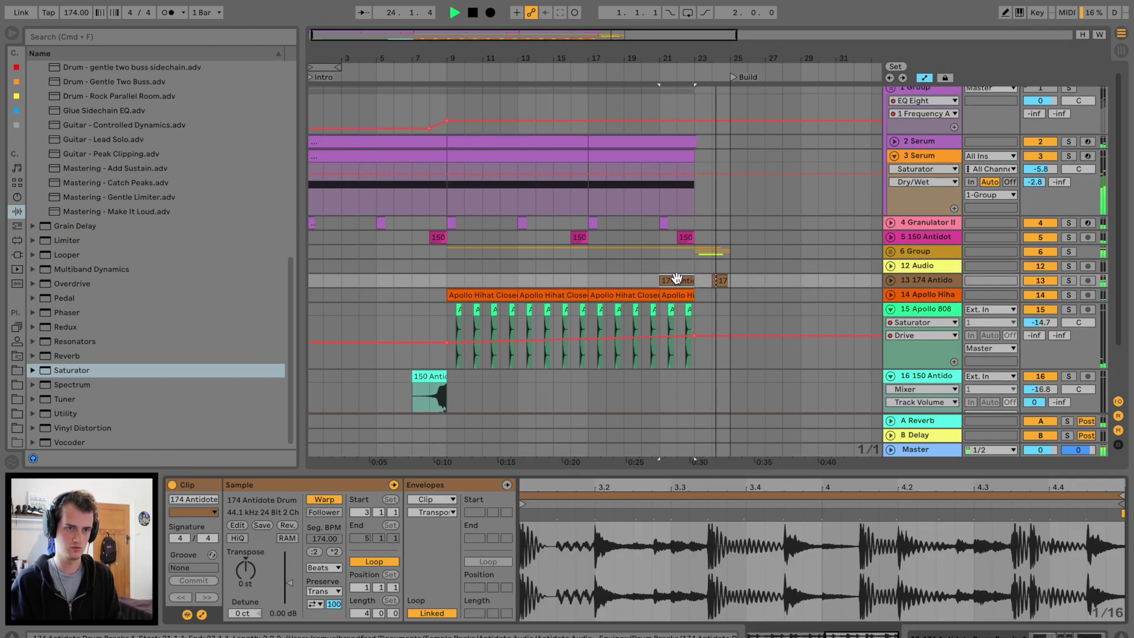
click(891, 281)
key(space)
key(space)
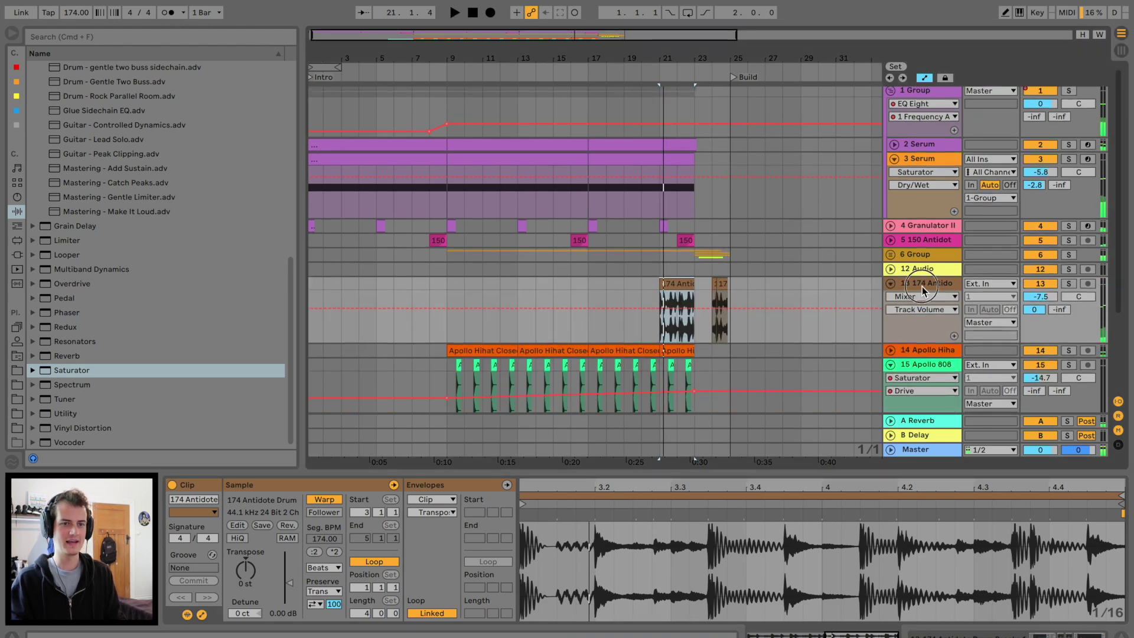
click(923, 285)
click(1068, 283)
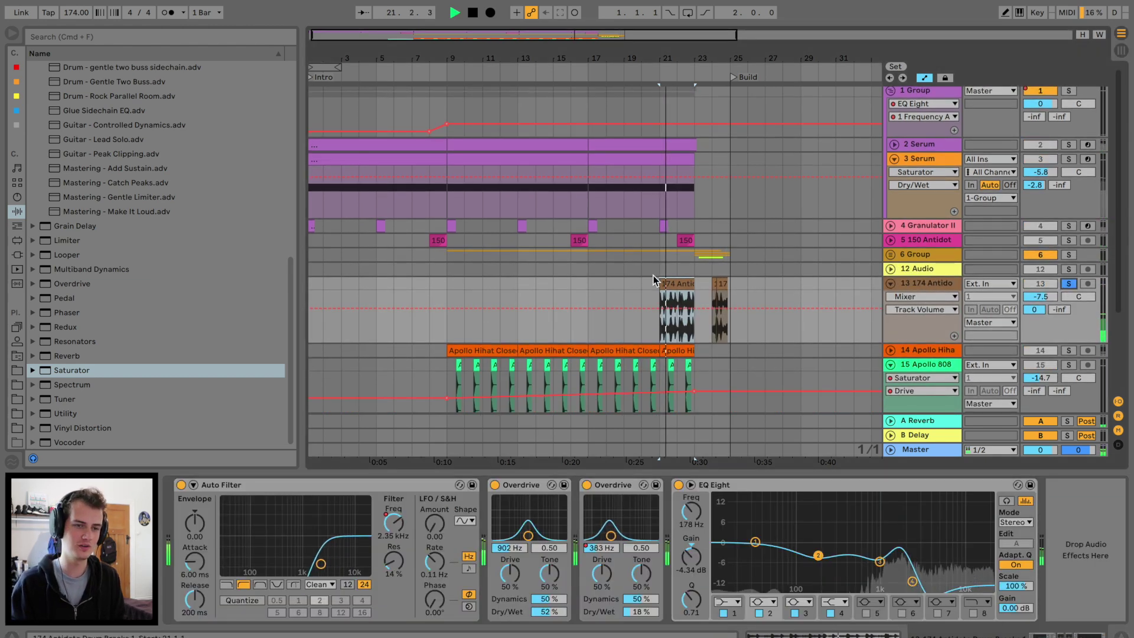
- Add a Saturator to the 174 Antidote track with 13.1 dB drive, 25.1 base and -9.43 dB output, and clear the solo
double_click(72, 370)
drag(865, 519, 865, 496)
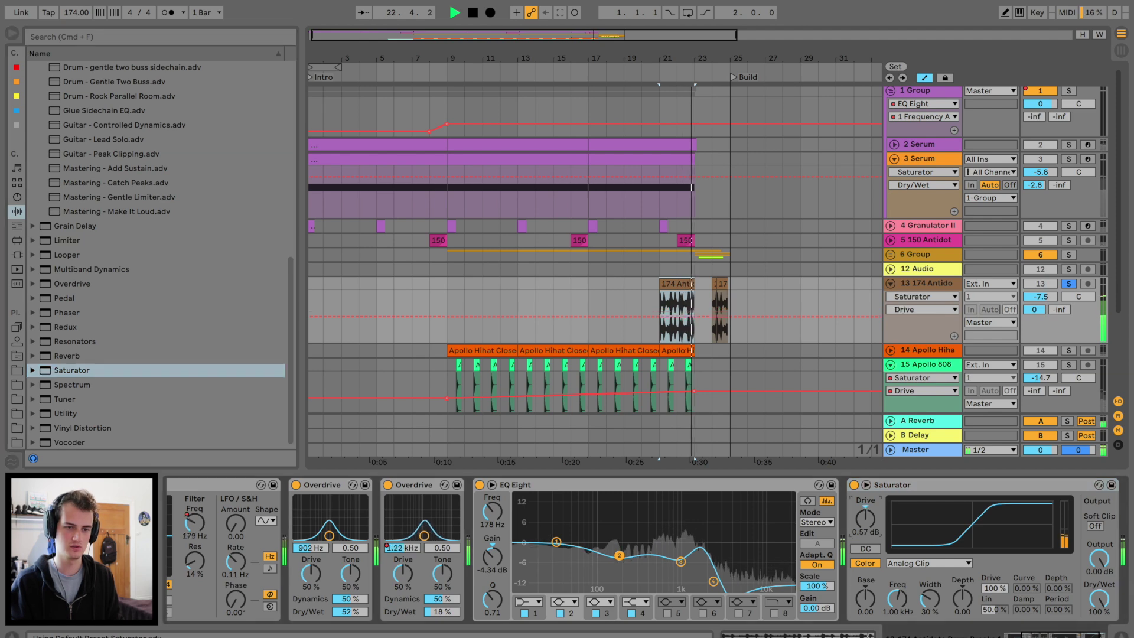
mouse_move(878, 610)
mouse_down()
mouse_move(877, 585)
mouse_move(865, 603)
mouse_up()
click(1069, 283)
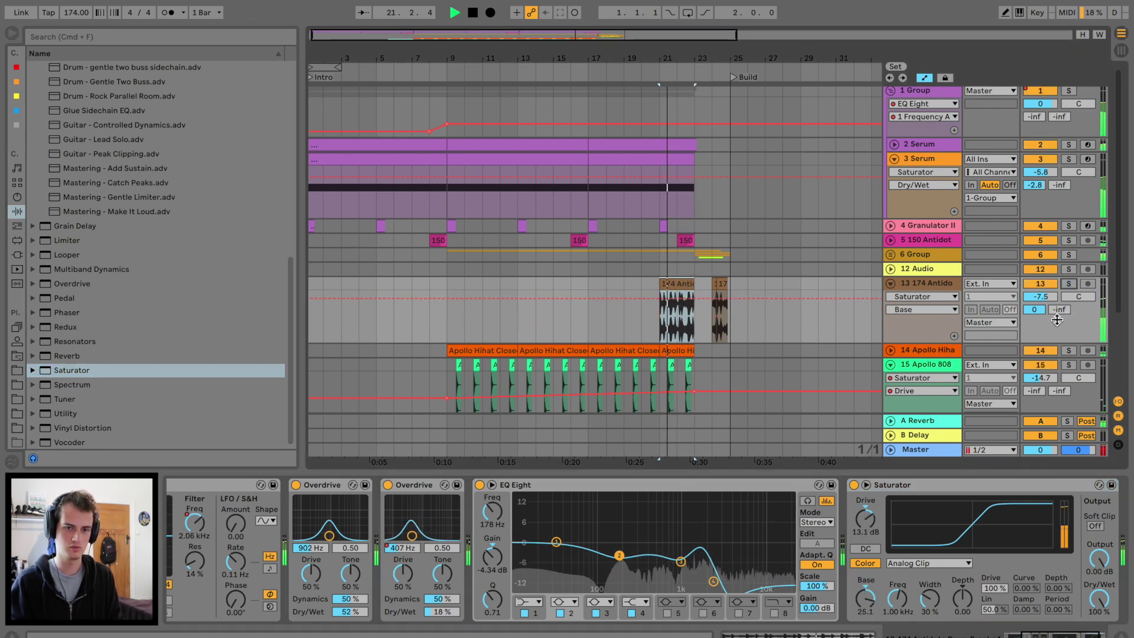
drag(1099, 552, 1100, 562)
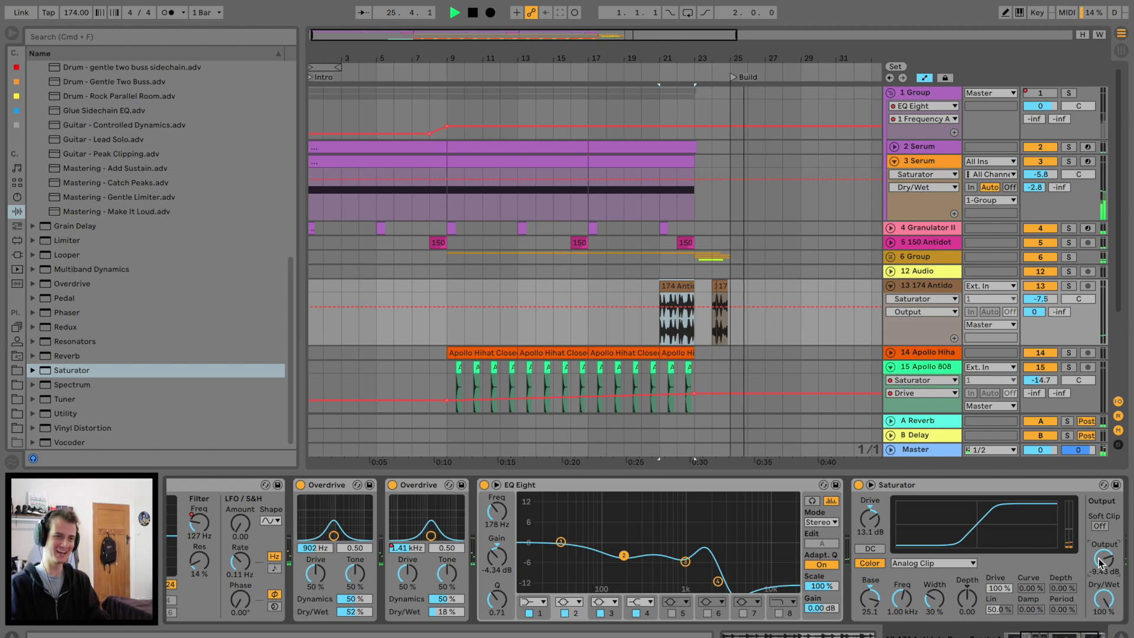
- Fold the 13 174 Antidote and 15 Apollo 808 tracks in the arrangement
click(315, 281)
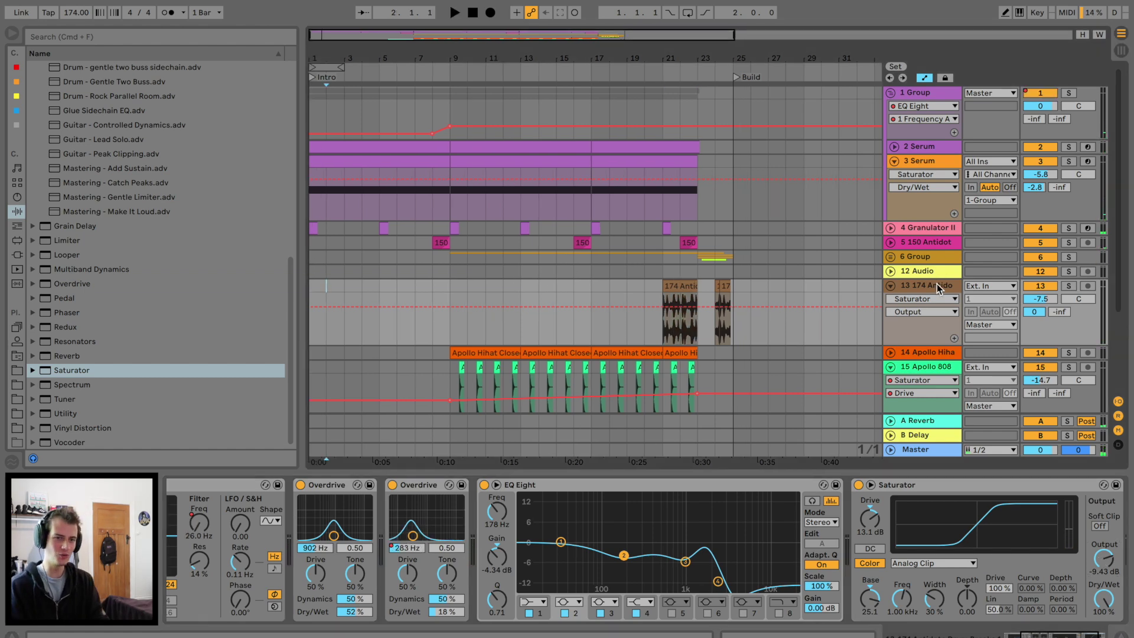
click(893, 287)
click(891, 315)
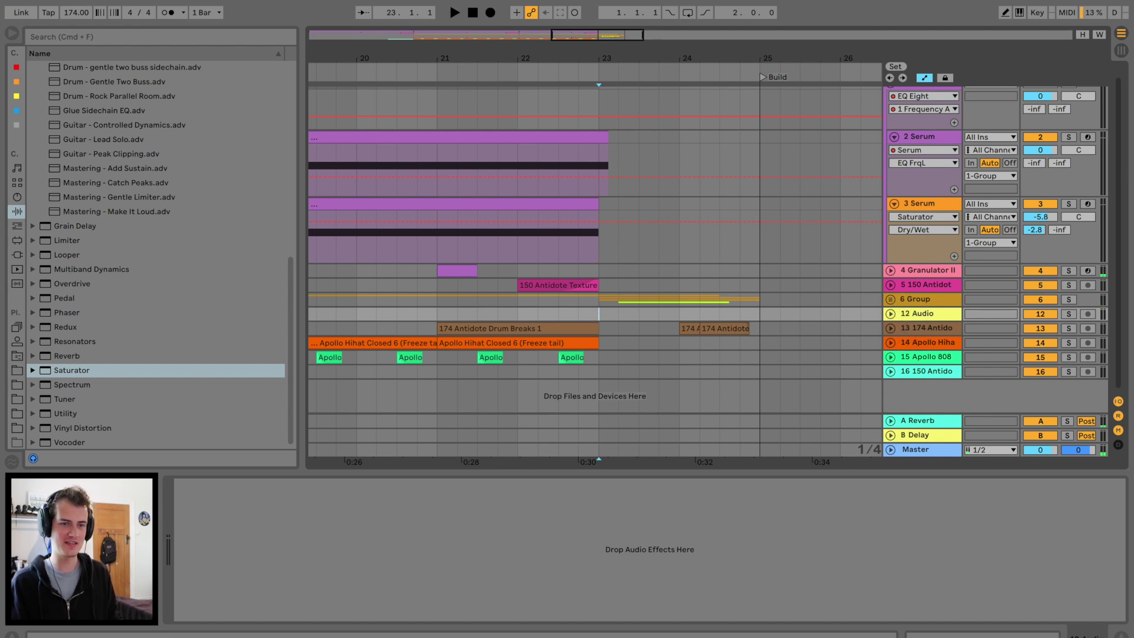
- Unfold 6 Group, select its 7 FM8 track and play from bar 23 with 8 Group soloed
click(891, 299)
scroll(708, 260, down, 4)
click(916, 237)
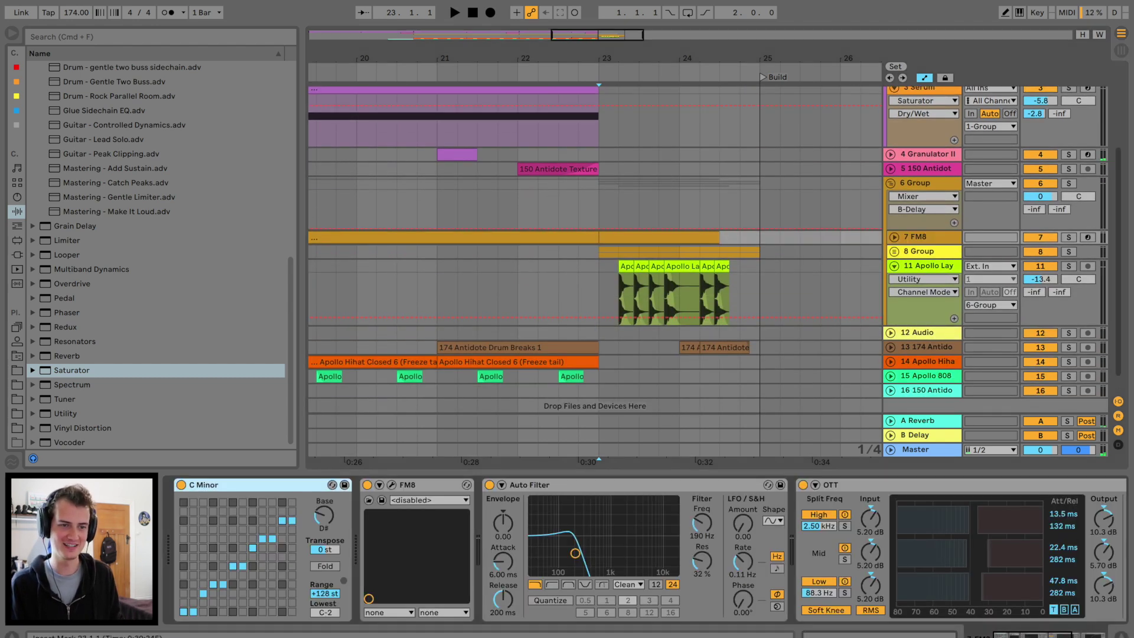
key(space)
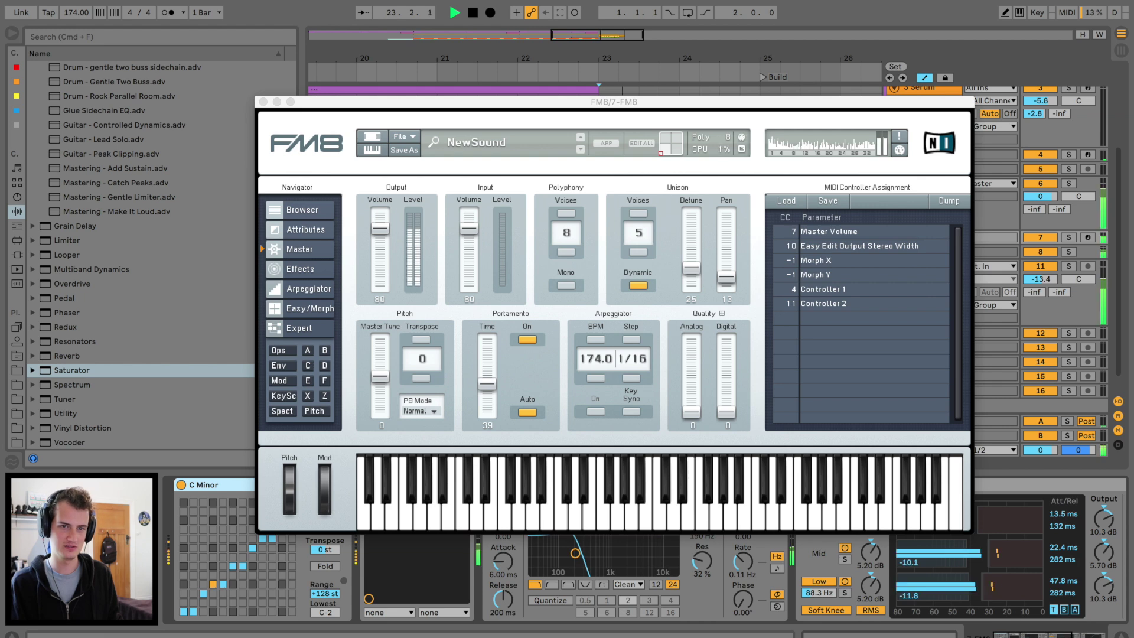
key(super+alt+p)
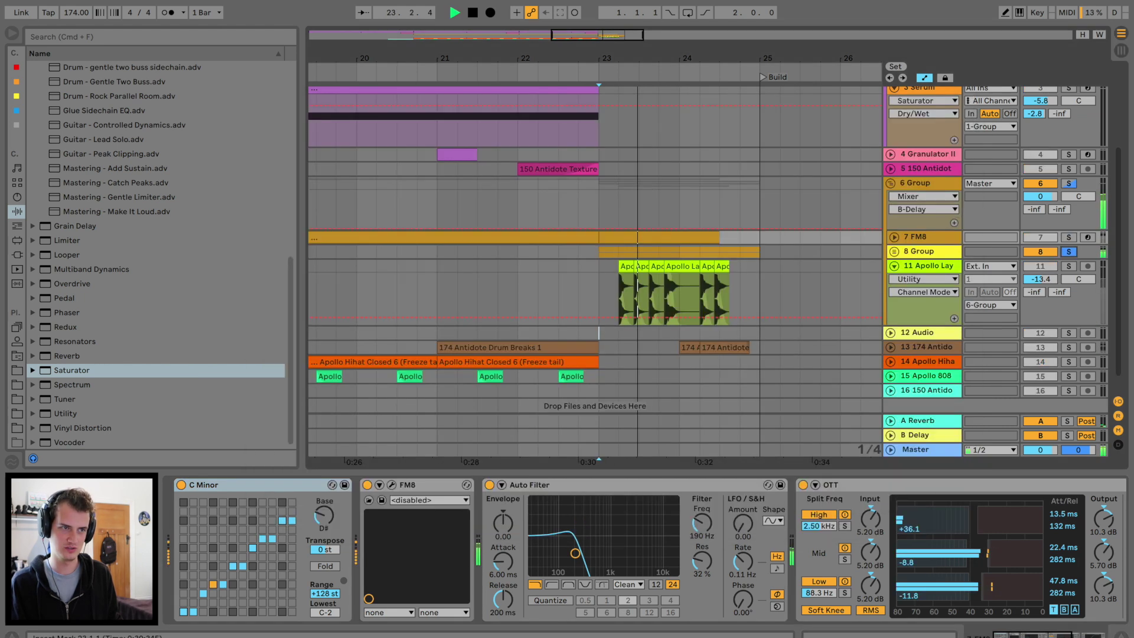
- Unfold 8 Group and audition its 9 FM8 and 10 FM8 tracks from bar 23
click(919, 252)
click(894, 251)
click(919, 305)
key(space)
key(space)
key(space)
click(919, 372)
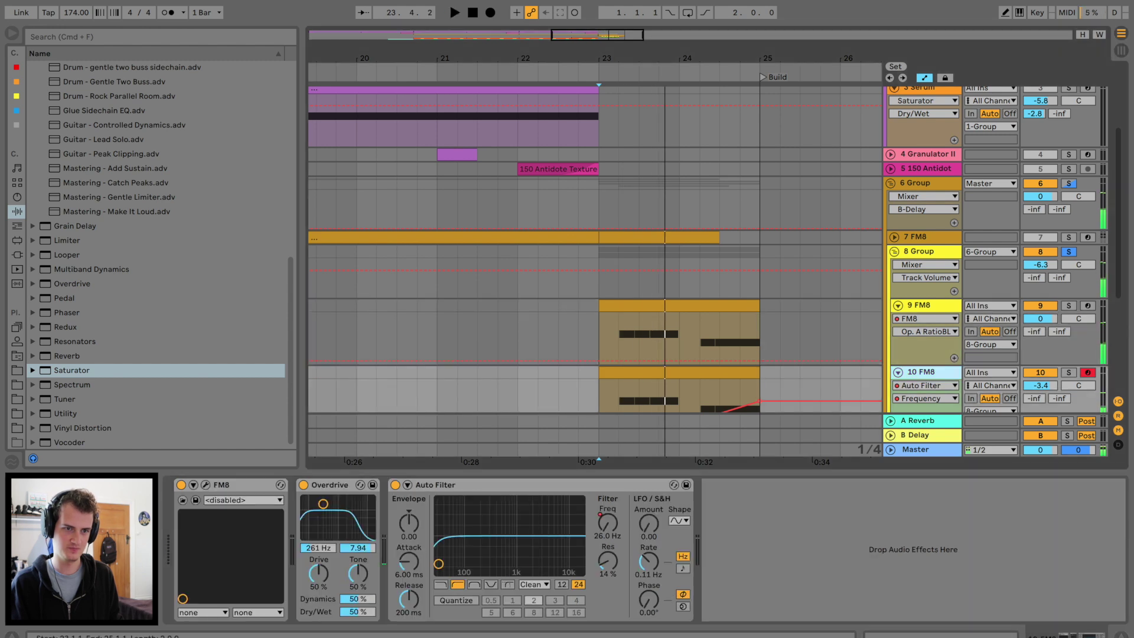
- Split the long first note in the 10 FM8 clip into four F#0 notes, lengthen them slightly and play them back
double_click(680, 372)
key(super+a)
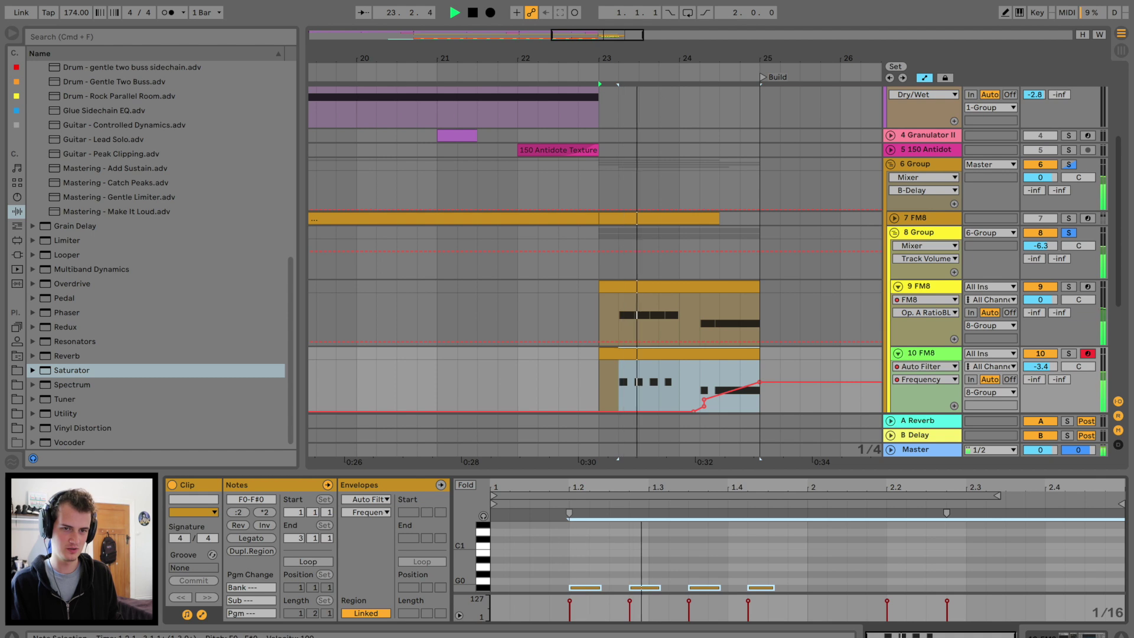
drag(601, 587, 607, 587)
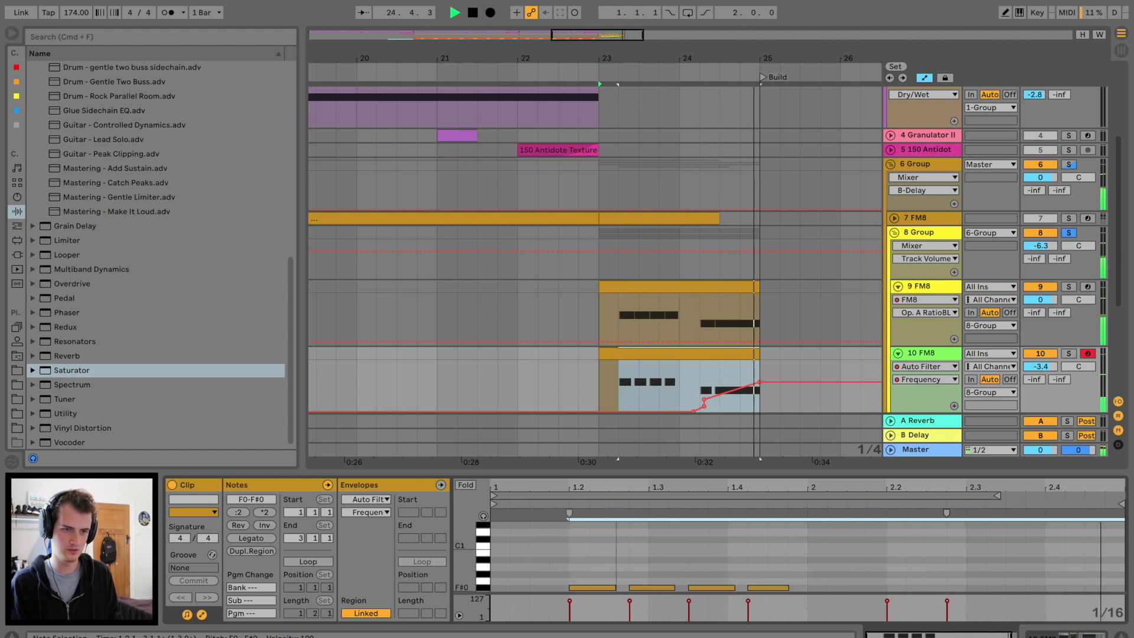
key(space)
key(shift+Tab)
key(space)
- Set the unison pan to 29 and detune to about 35 on the master page of 9 FM8's synth, then close it
key(alt+super+p)
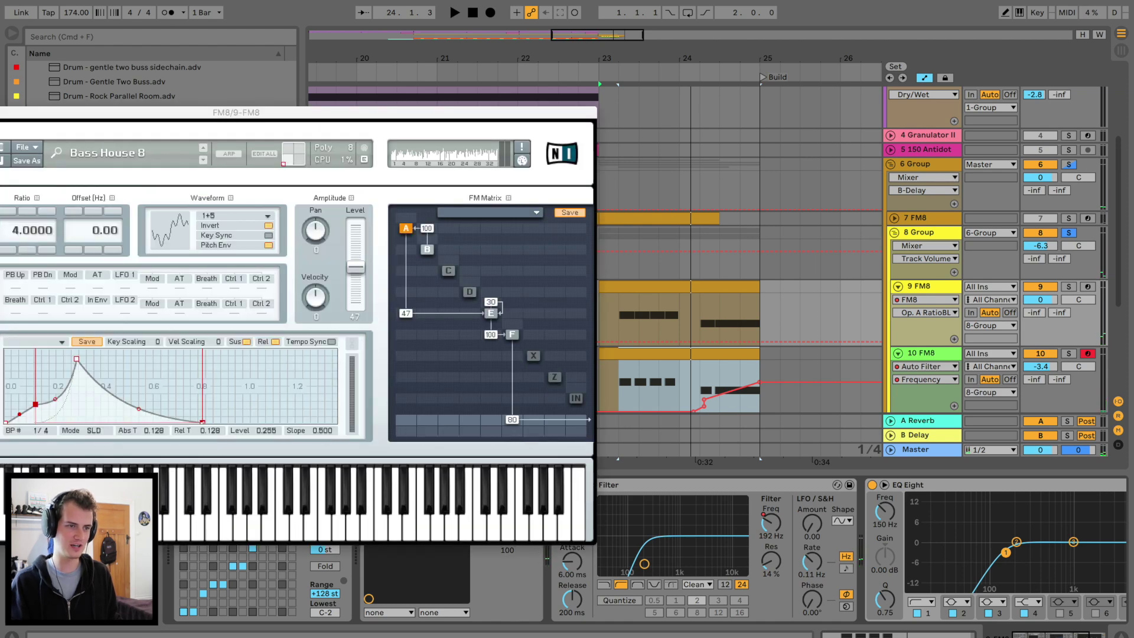
drag(295, 112, 704, 112)
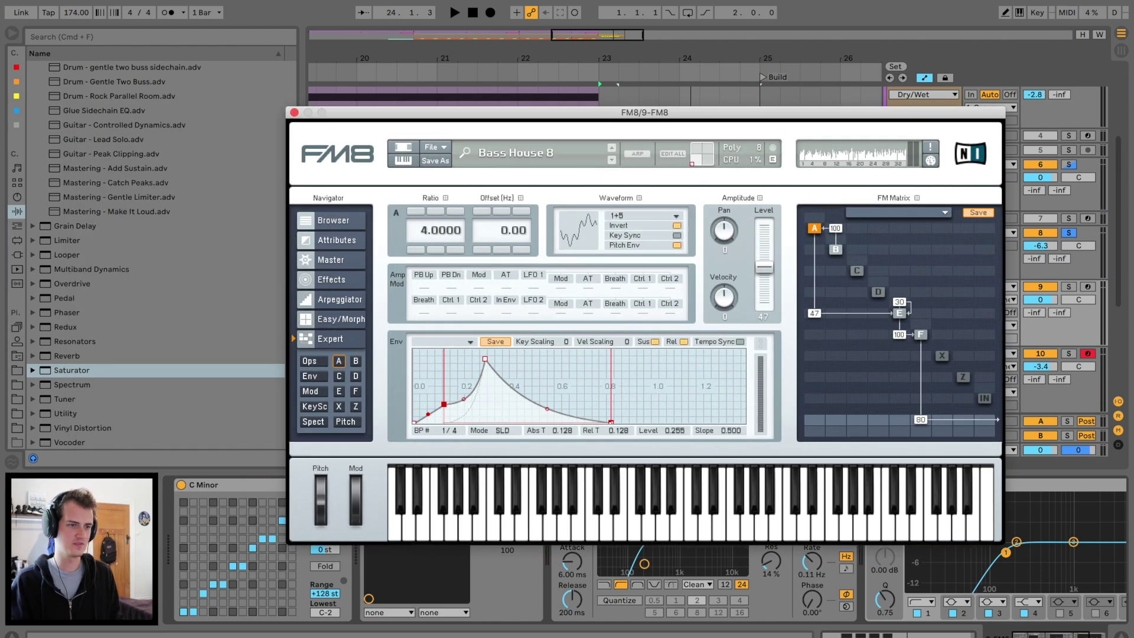
click(332, 279)
click(332, 260)
drag(757, 286, 722, 272)
key(space)
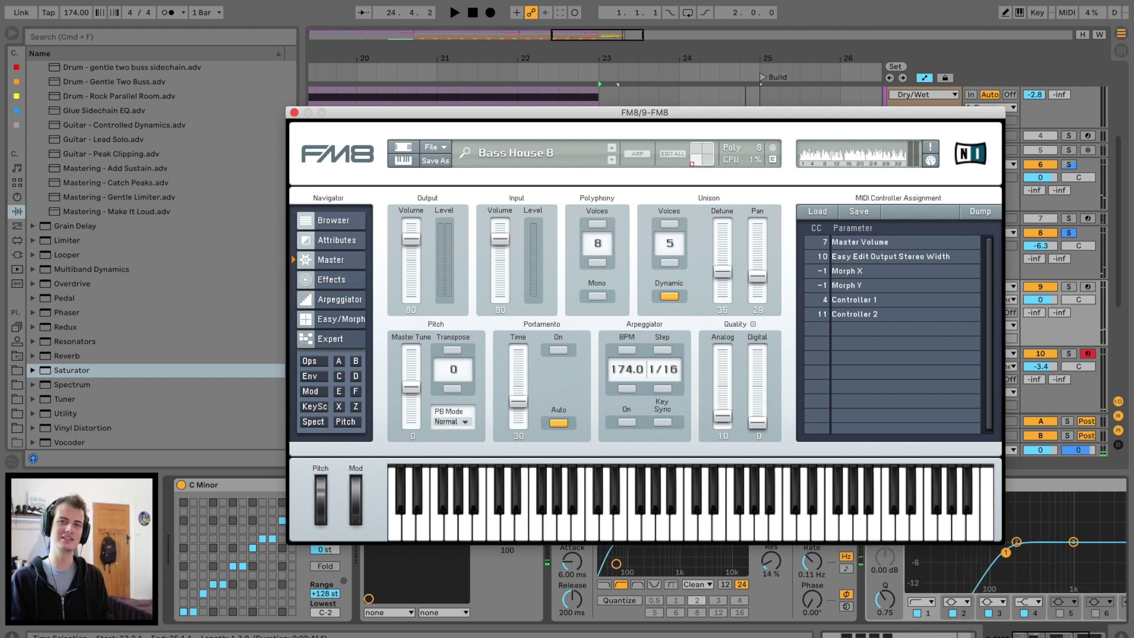
click(294, 112)
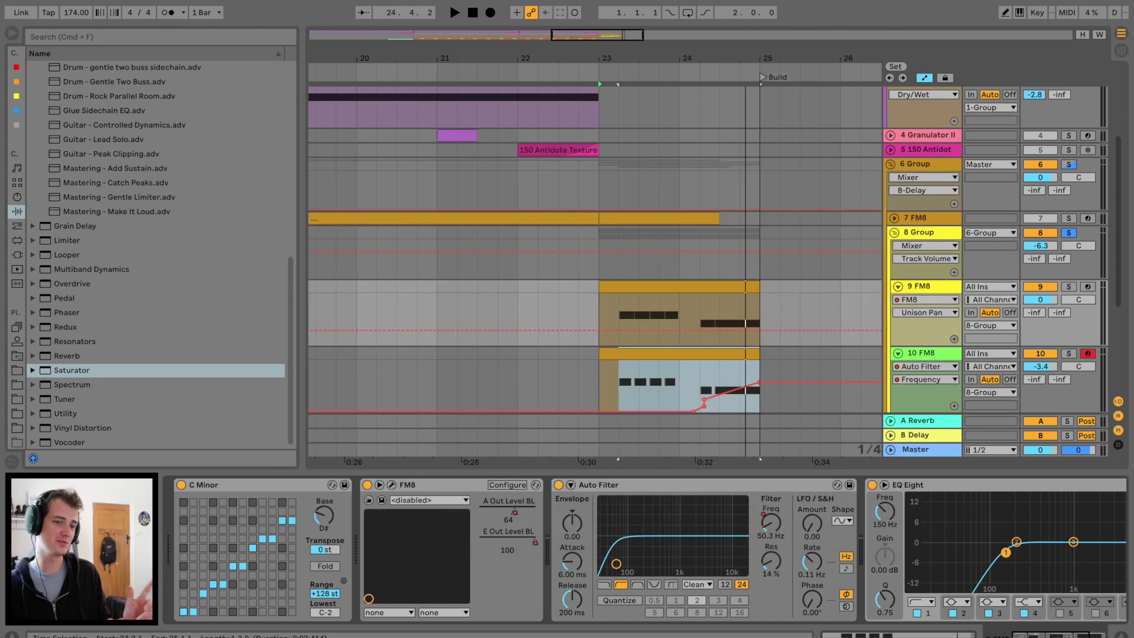
- Fold the groups in the arrangement, return to bar 1 and play the whole intro
click(579, 319)
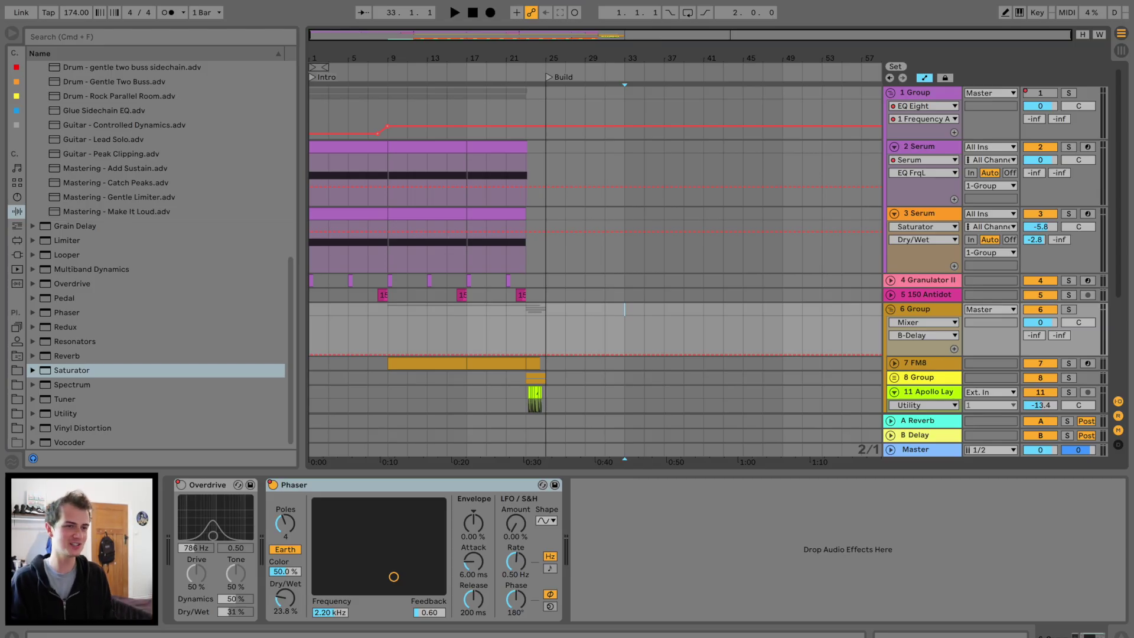
click(545, 213)
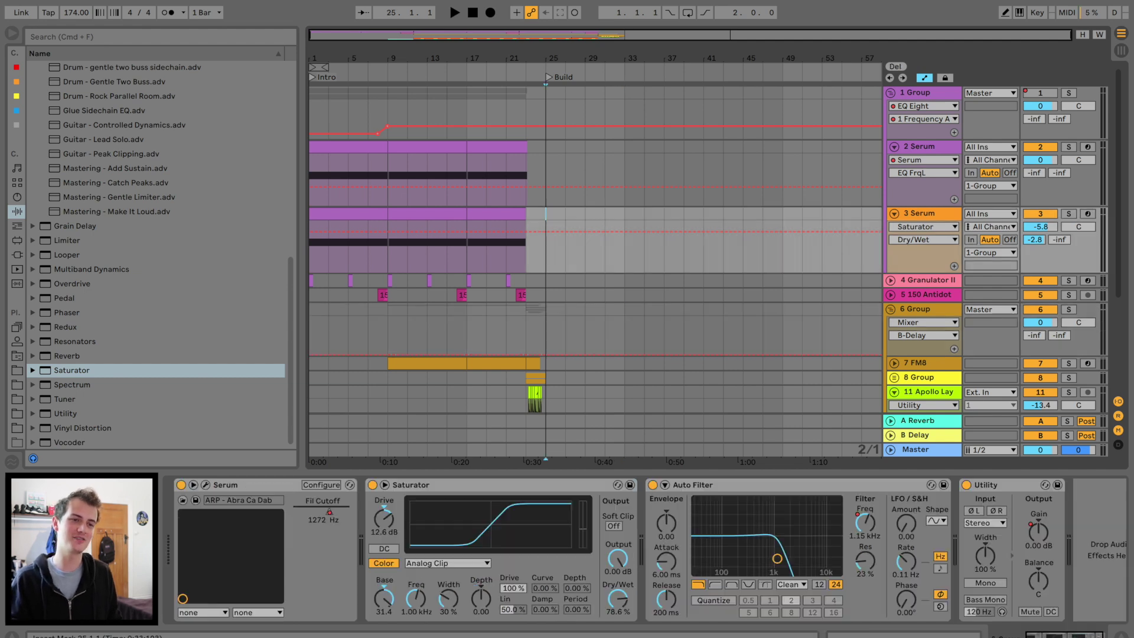
click(348, 214)
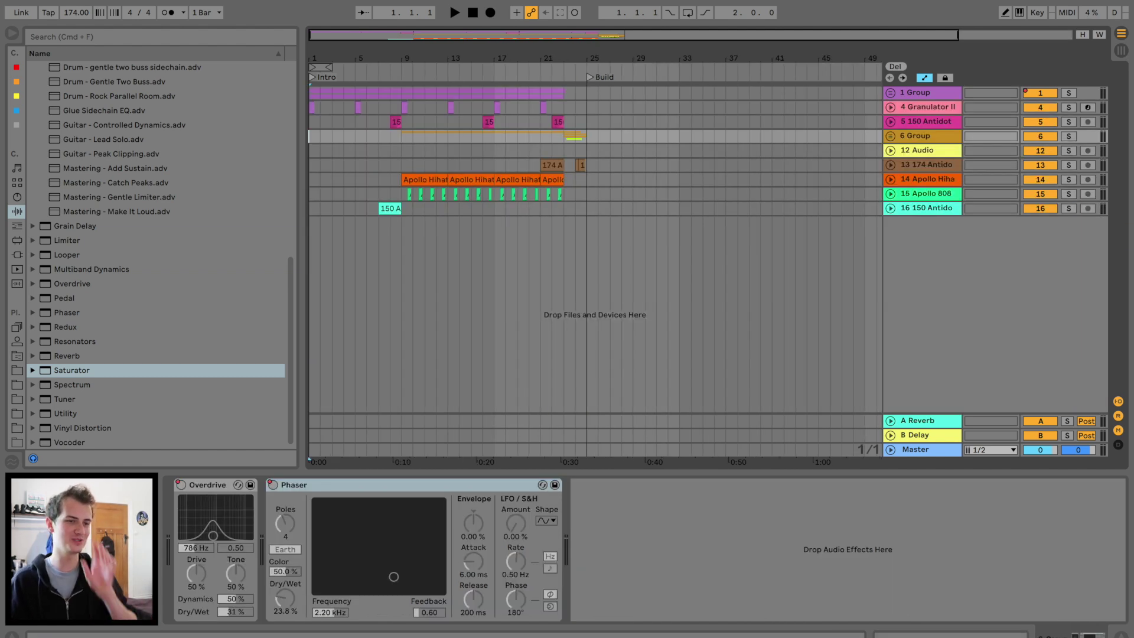
key(plus)
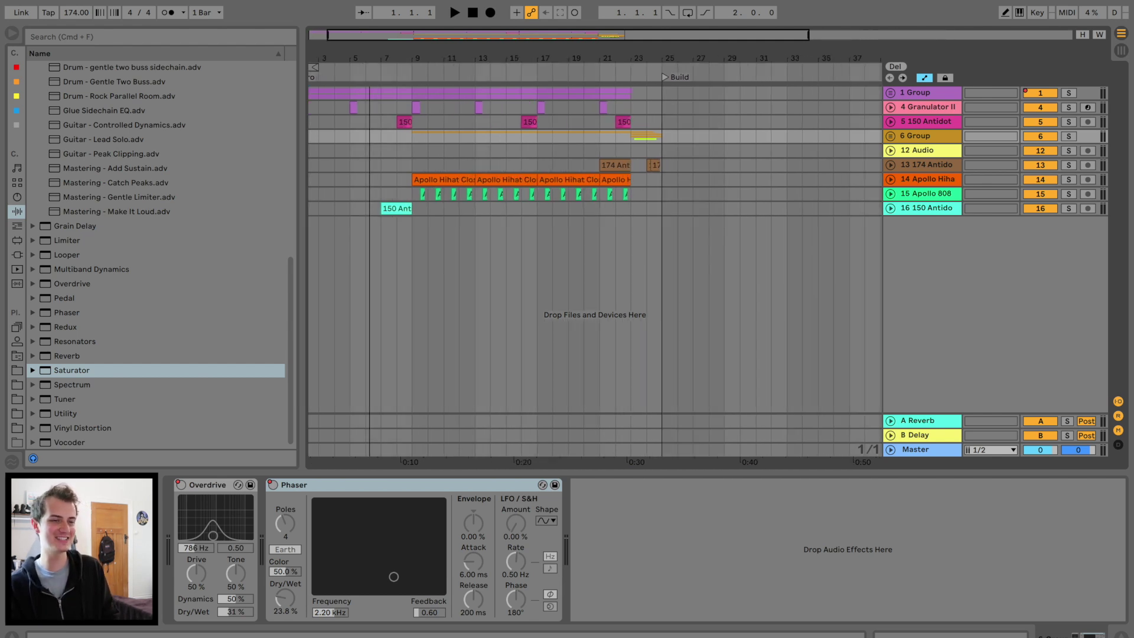
key(Down)
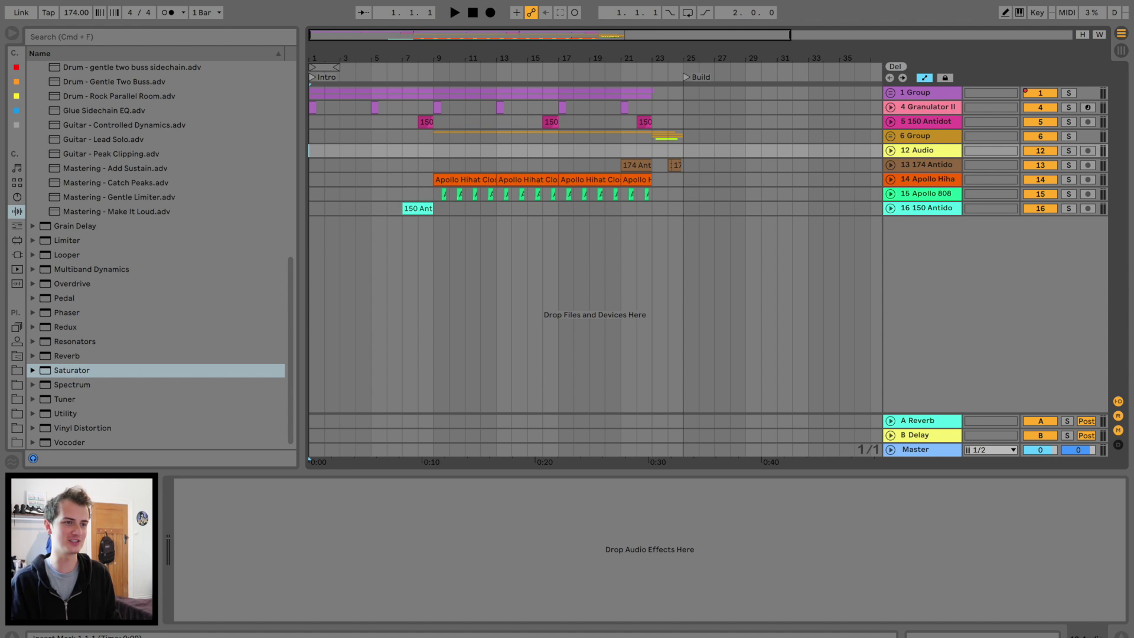
key(plus)
key(space)
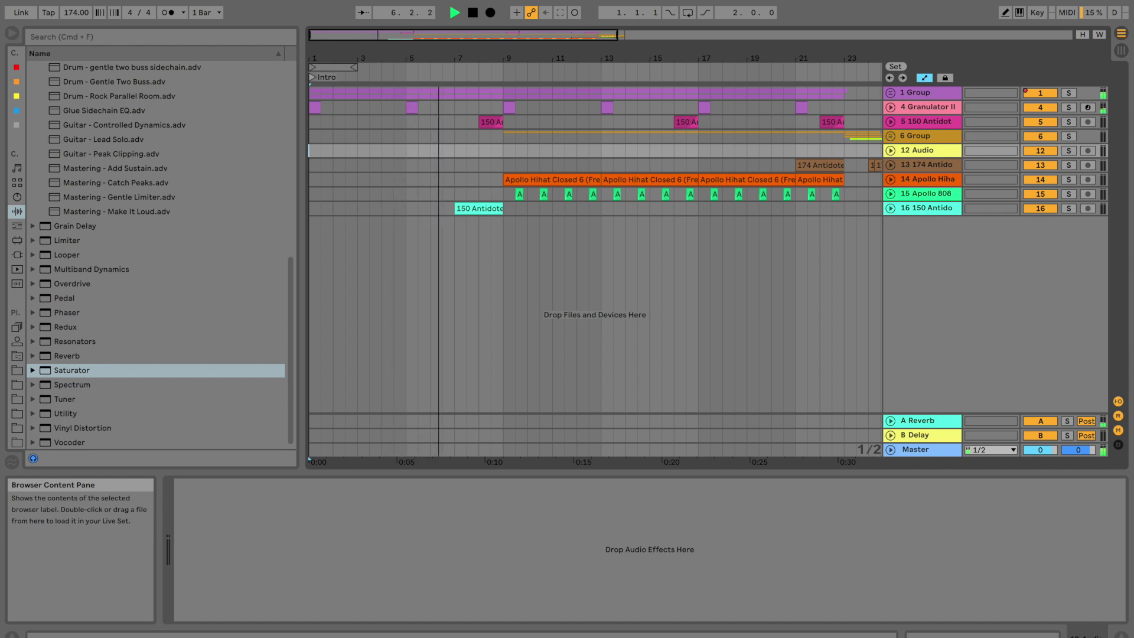
- Review the 1 Group tracks during playback, then unfold 15 Apollo 808 to examine its Saturator drive automation
click(890, 93)
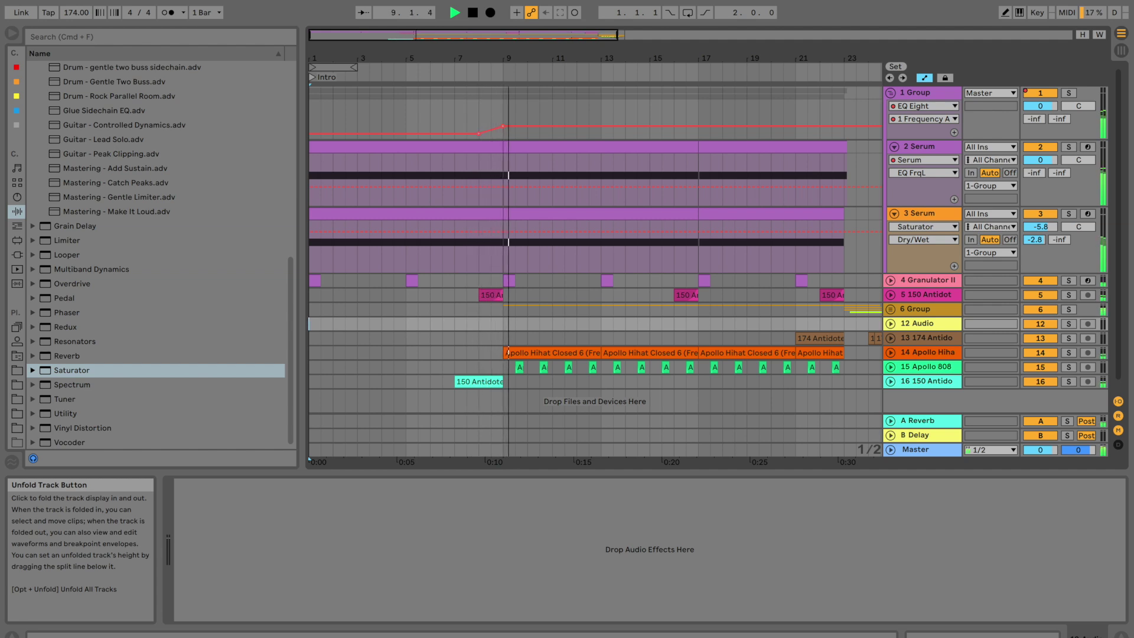
click(891, 93)
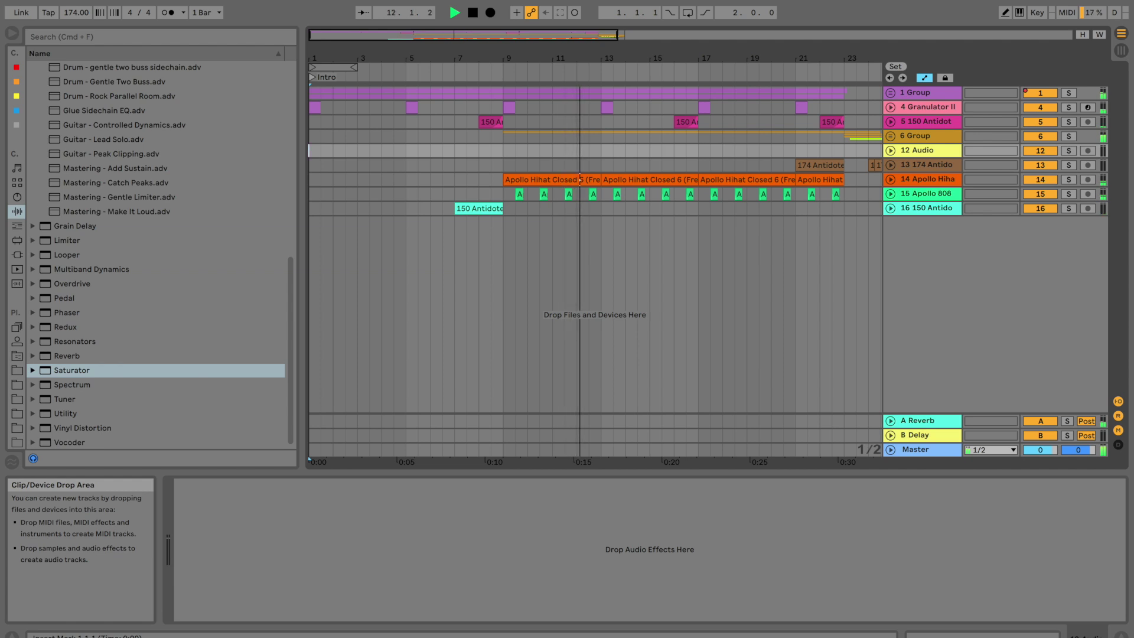
click(890, 194)
click(924, 194)
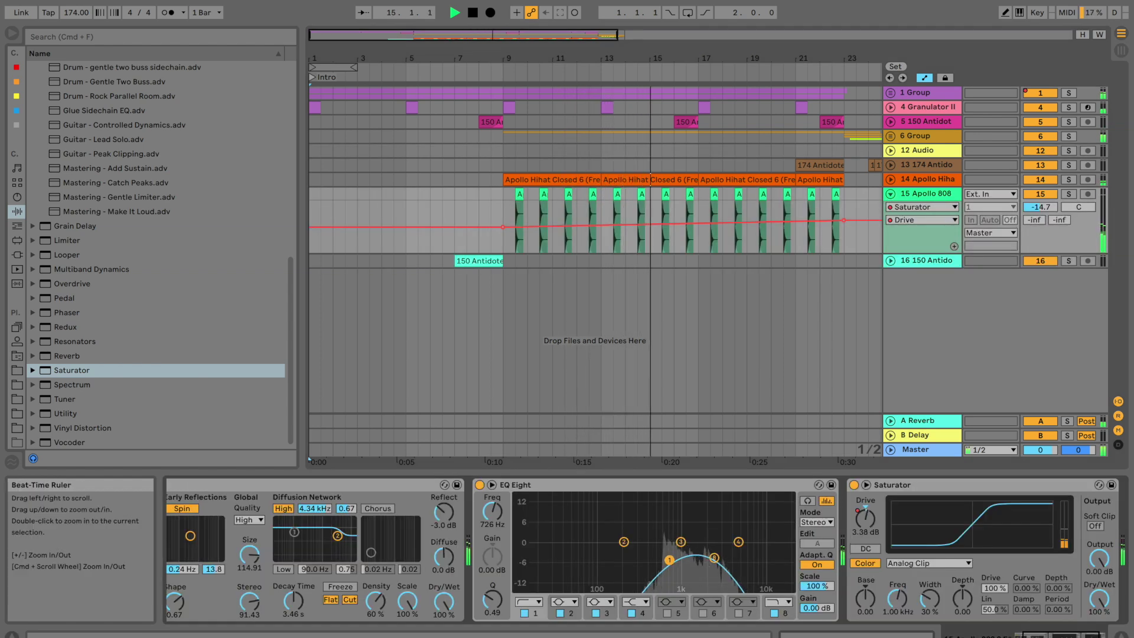
key(plus)
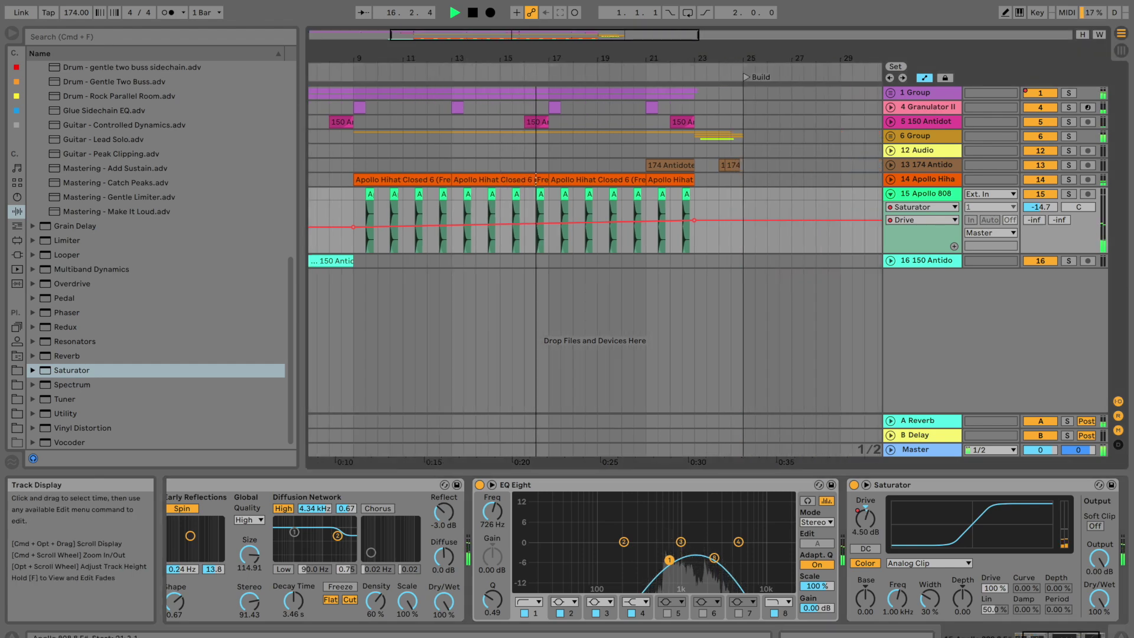